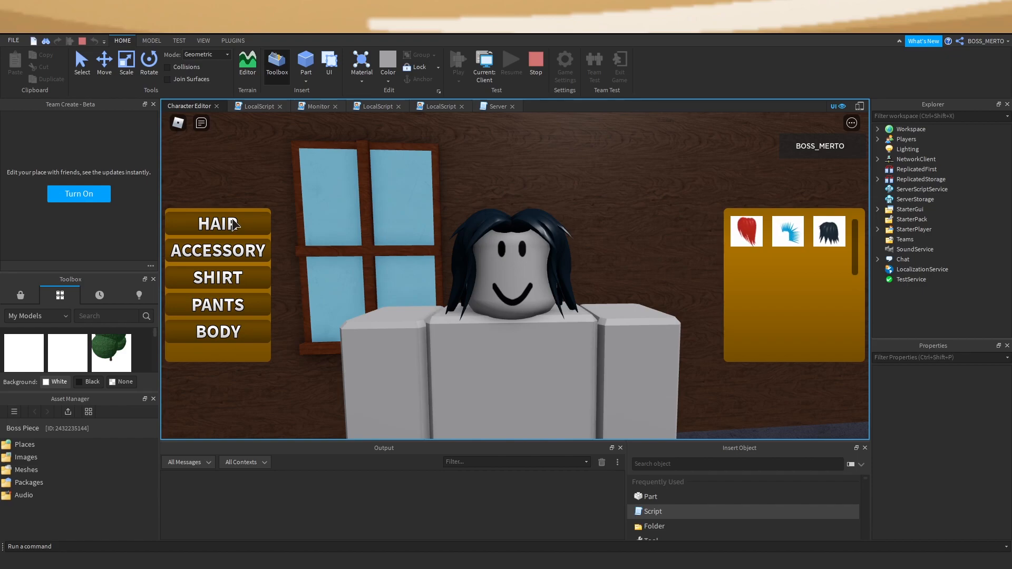
Preview the character in the ACCESSORY camera view, then stop the play-test
click(231, 249)
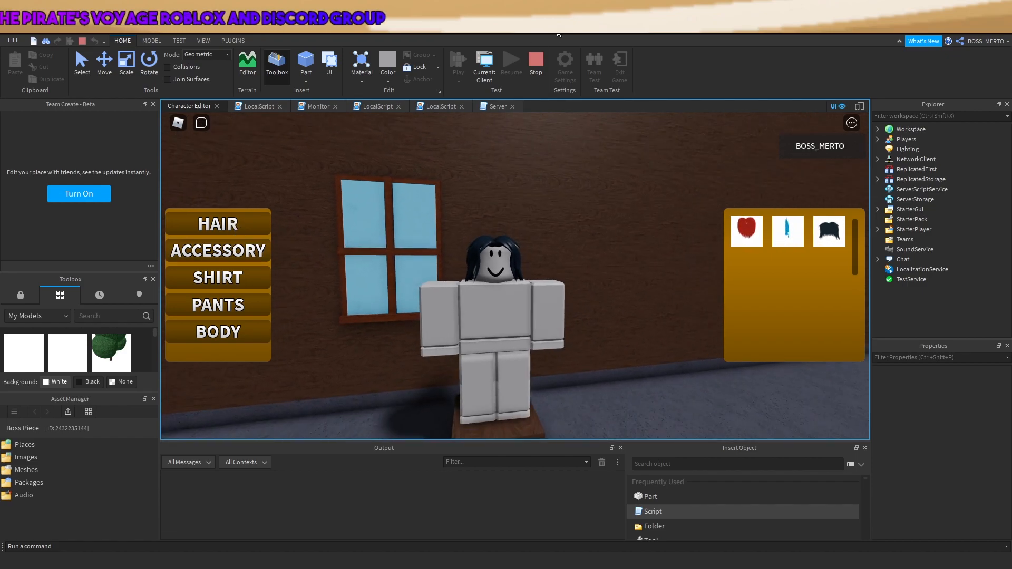
click(530, 62)
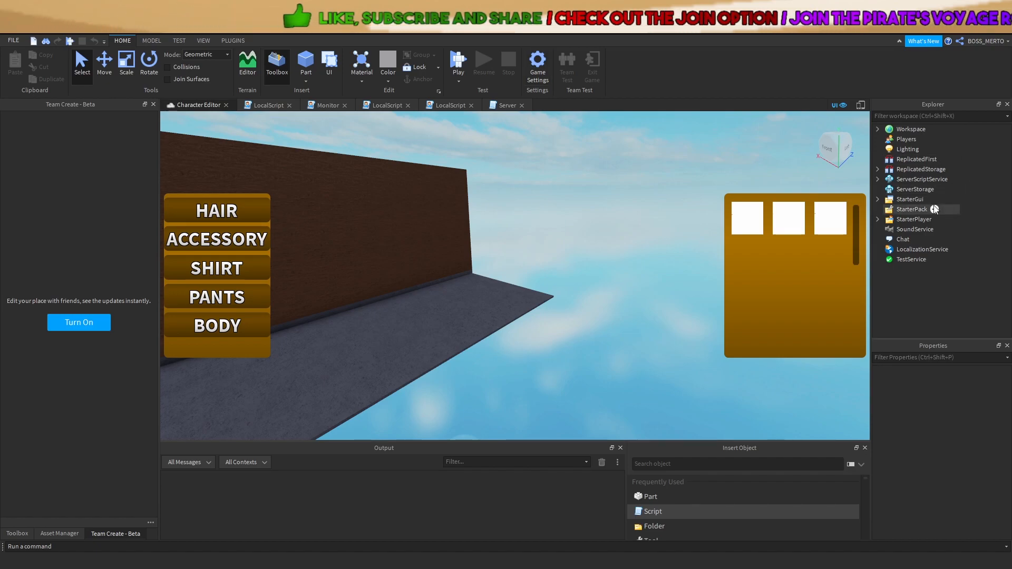
Expand StarterGui > Editor > Frame in Explorer and open the Monitor script
click(877, 199)
click(888, 219)
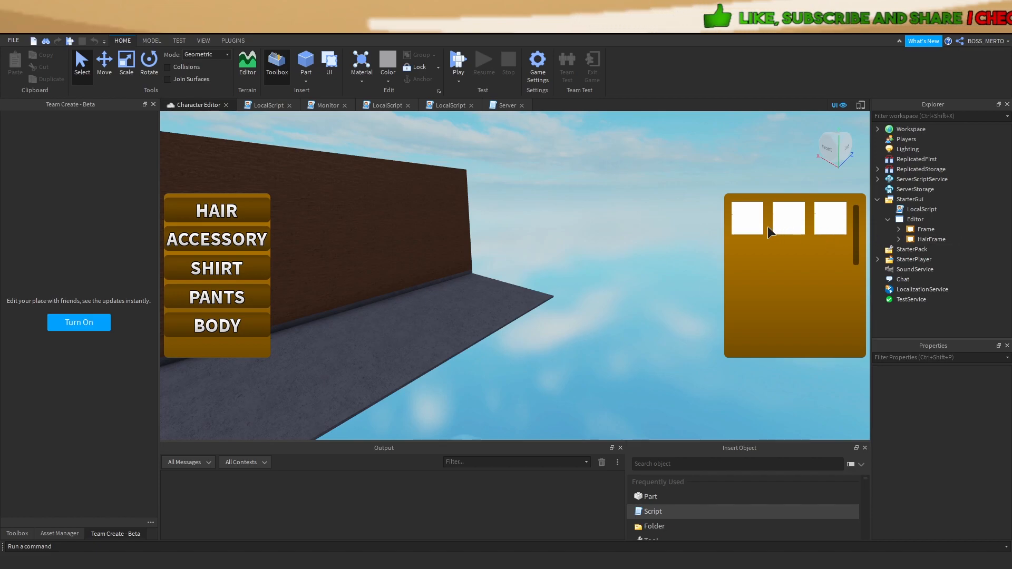
click(911, 240)
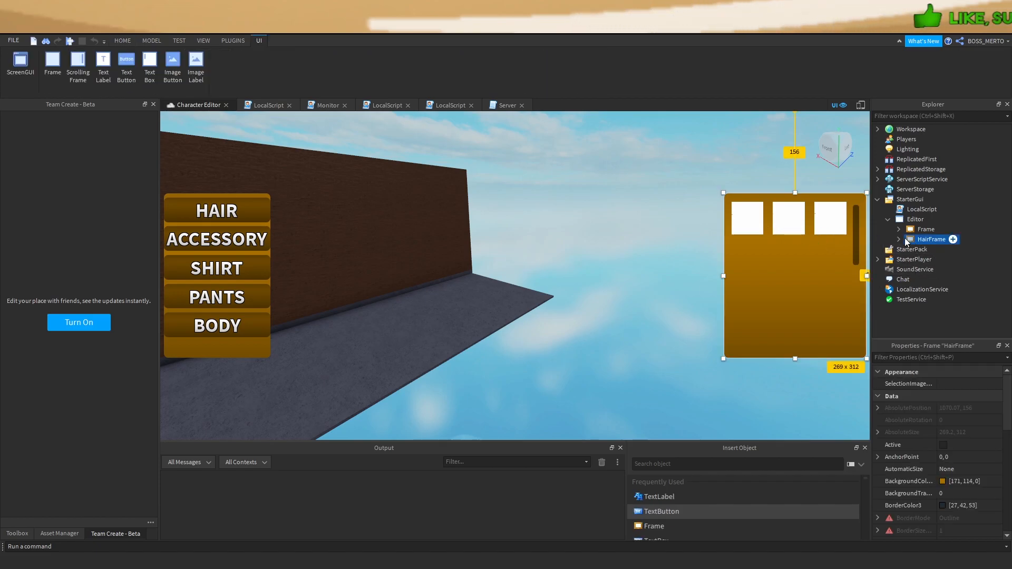
click(898, 230)
click(923, 260)
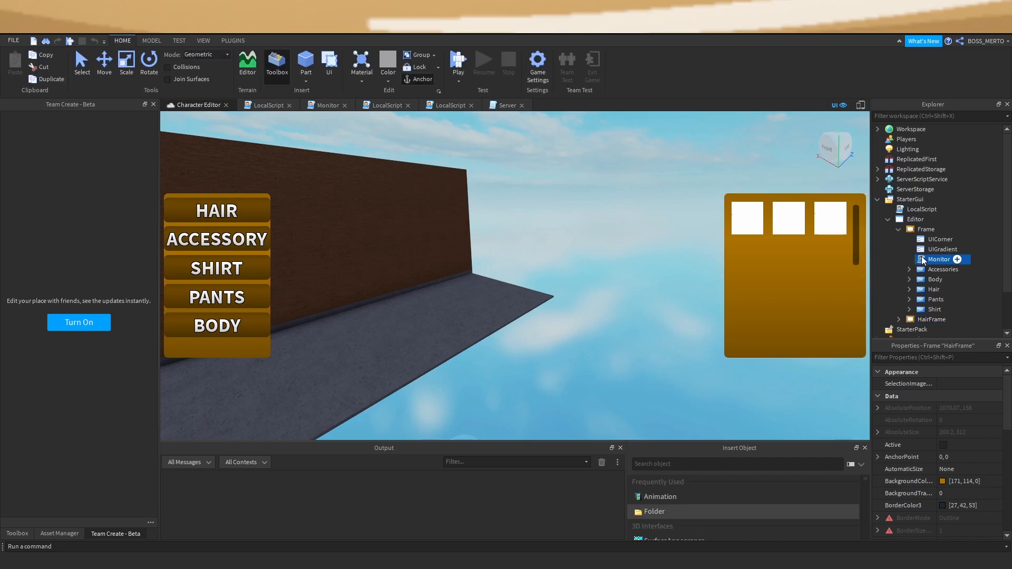
double_click(924, 259)
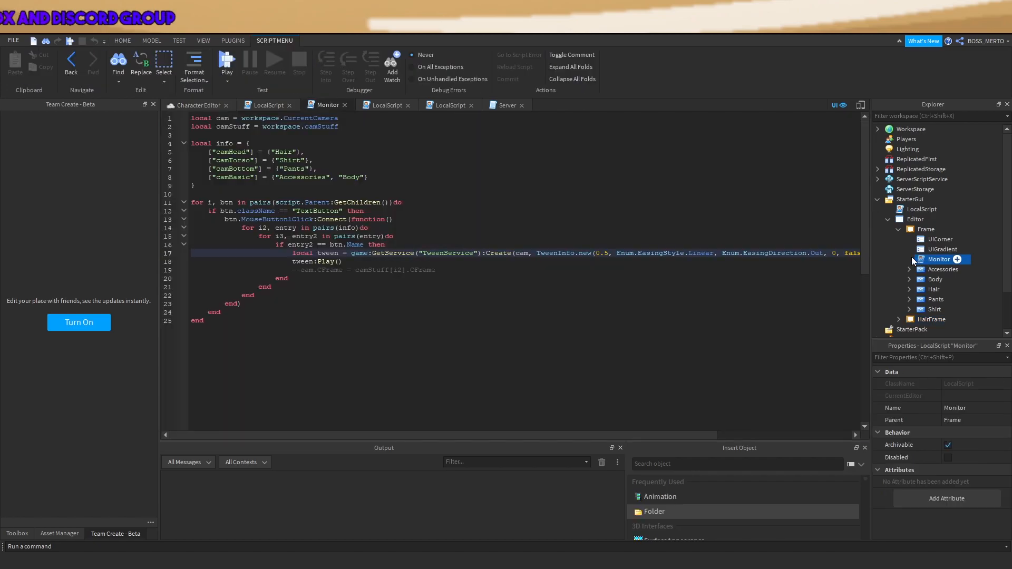
click(200, 104)
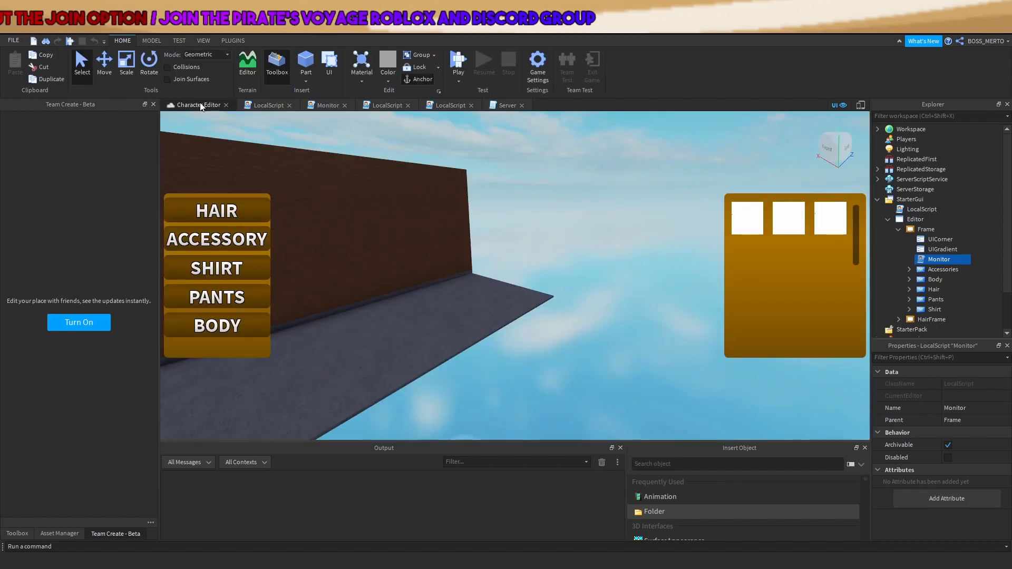
click(683, 315)
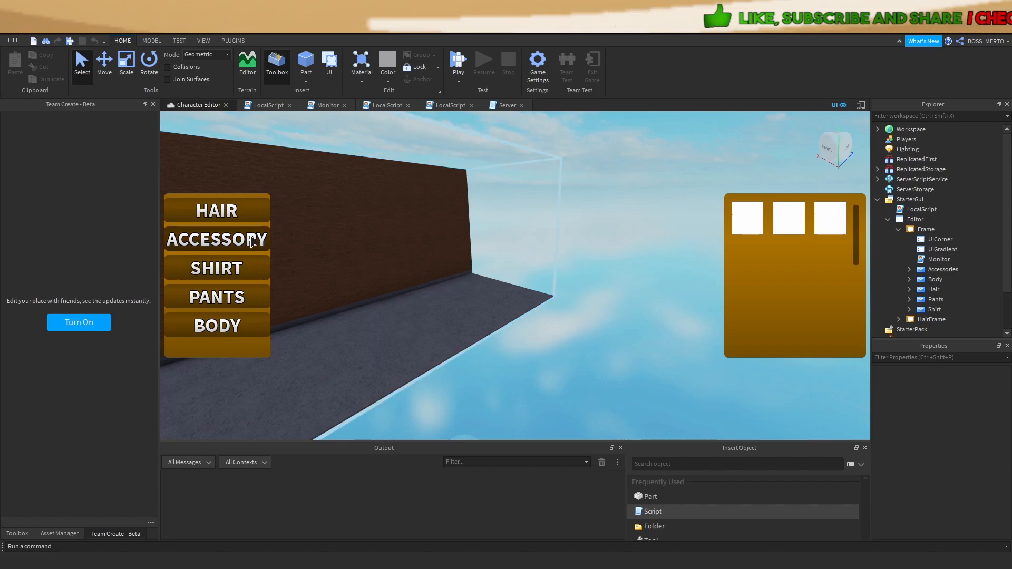
double_click(918, 262)
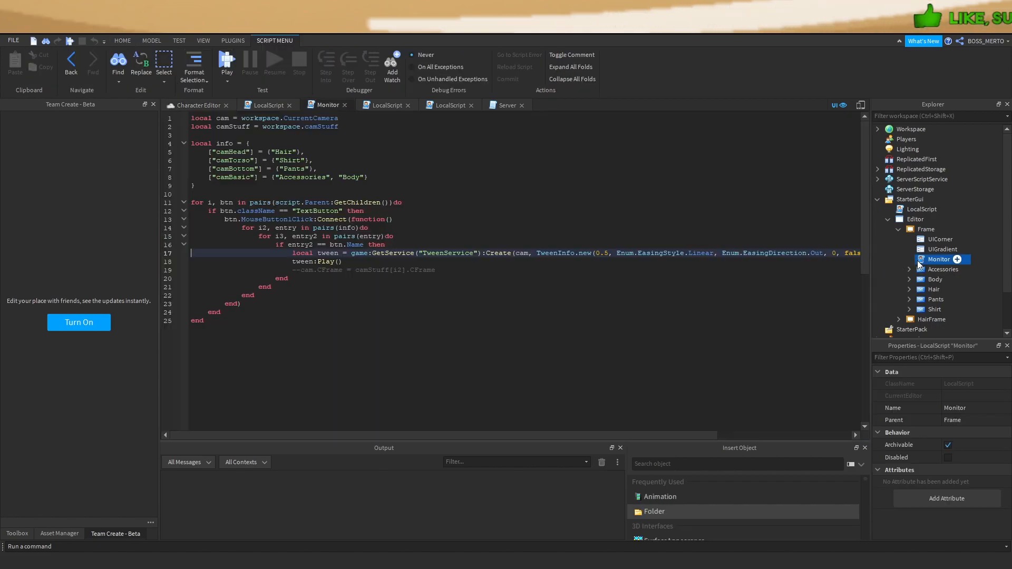
click(198, 105)
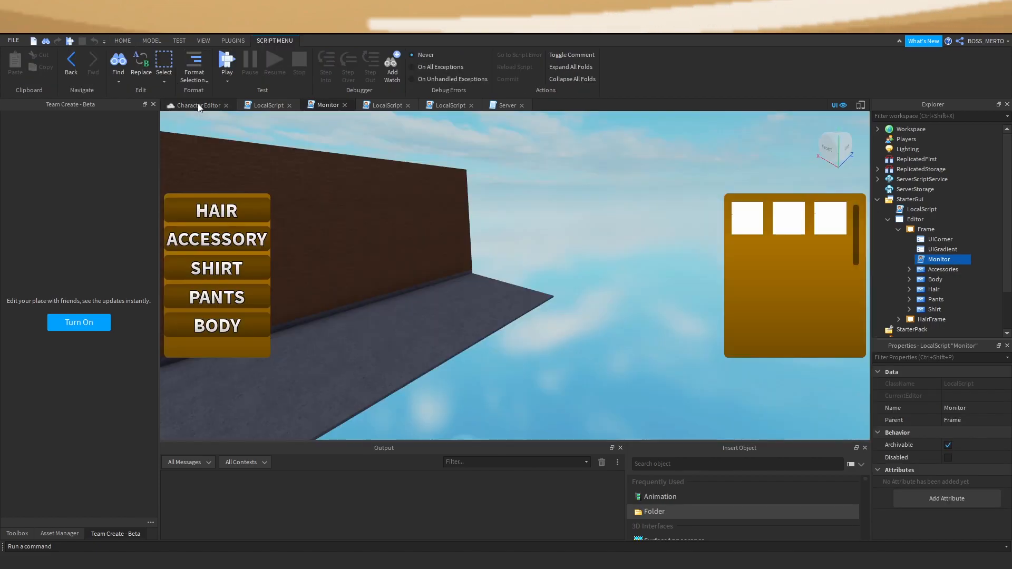
Check HairFrame's Size and Position, then open Monitor with the caret on empty line 10
click(912, 231)
scroll(914, 243, down, 3)
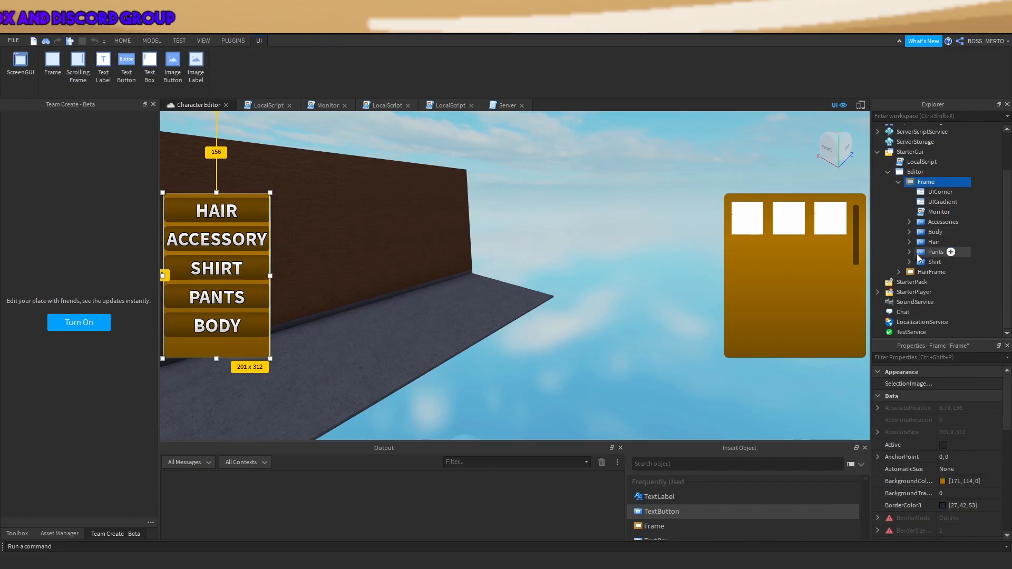
click(920, 272)
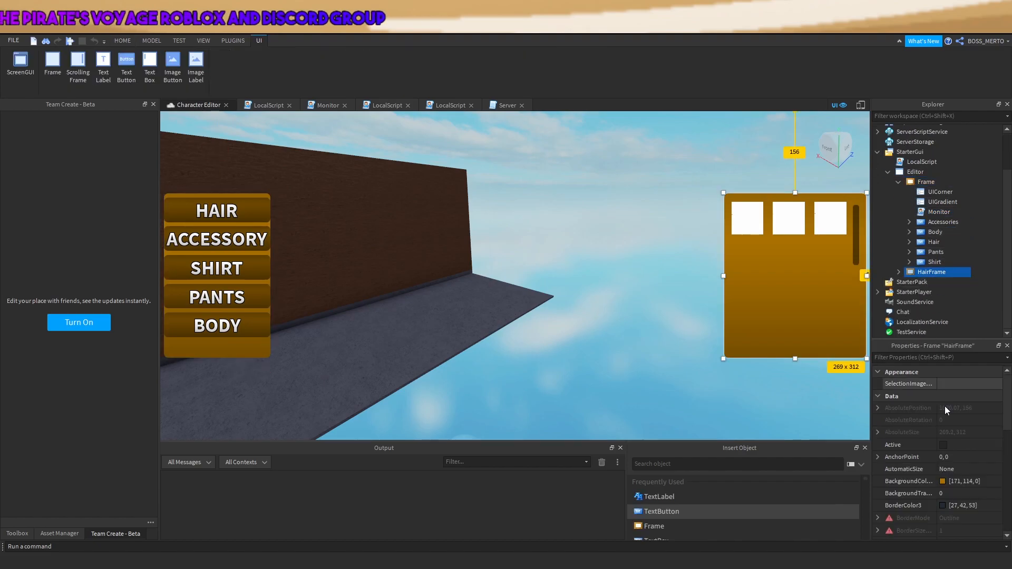
scroll(948, 411, down, 6)
click(969, 411)
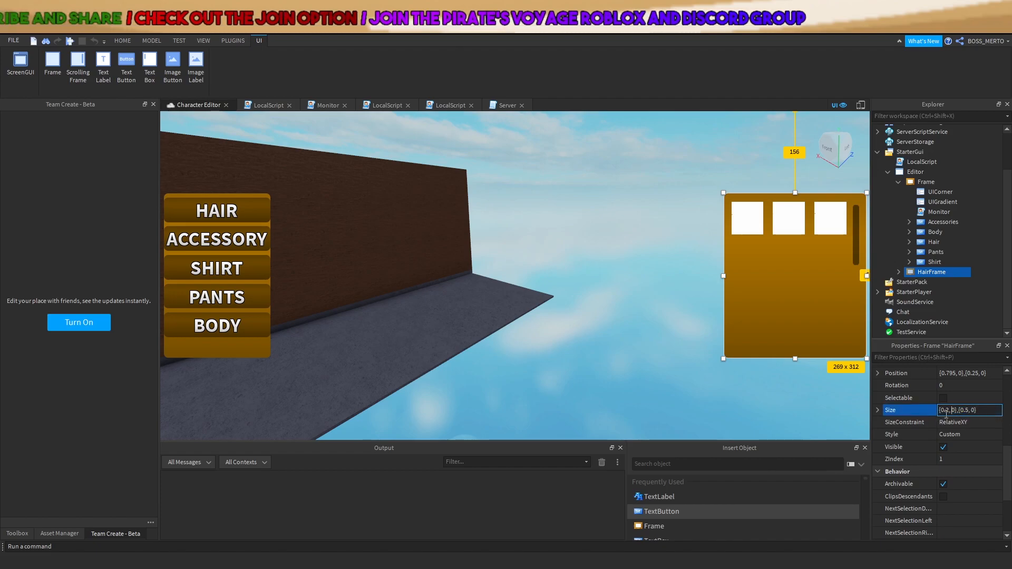
click(952, 373)
key(ctrl+c)
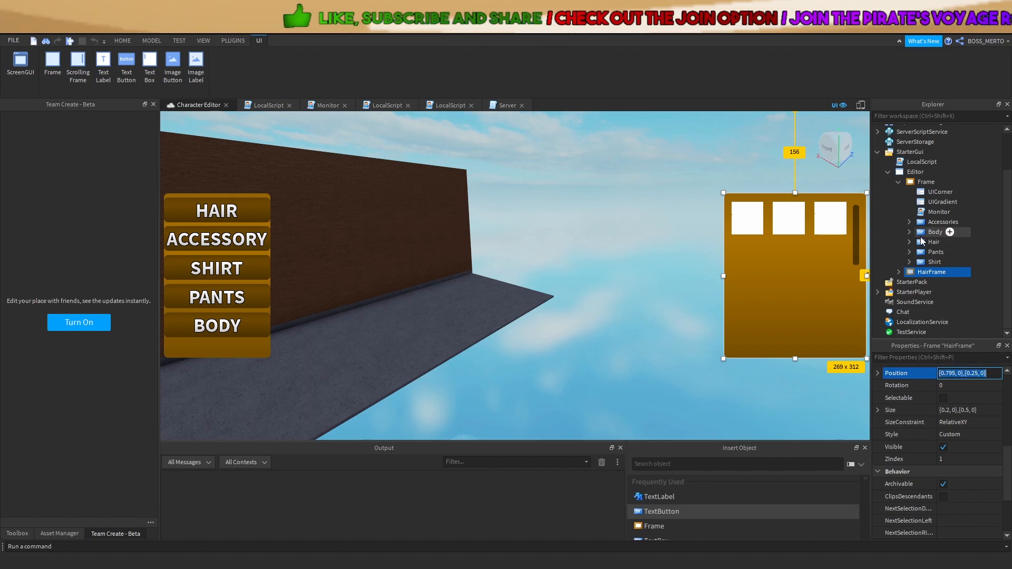
double_click(923, 212)
click(218, 191)
Start a 'local infoFrame = {' table on new lines below the info table
key(Return)
key(Return)
key(Up)
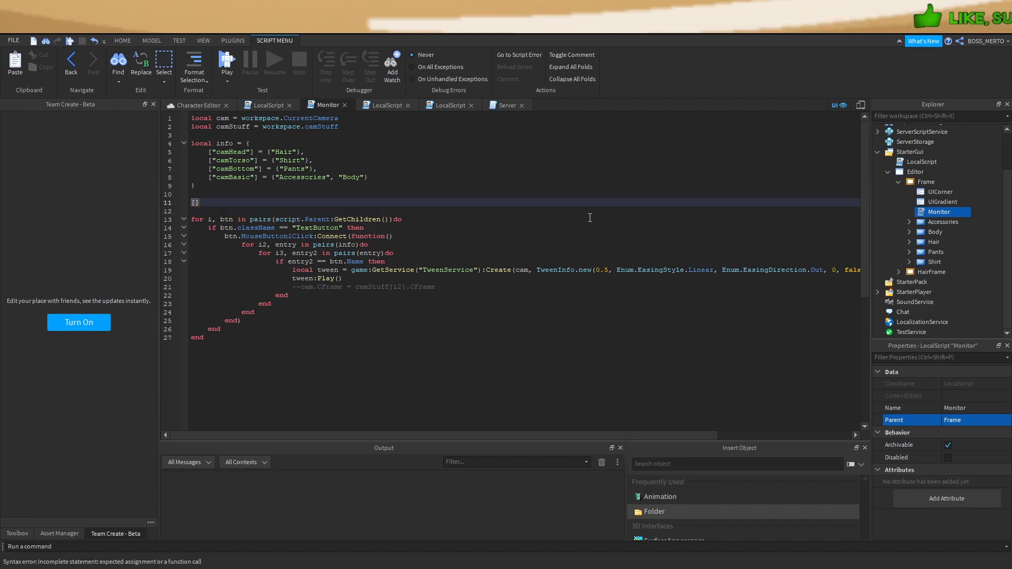
key(Down)
key(Up)
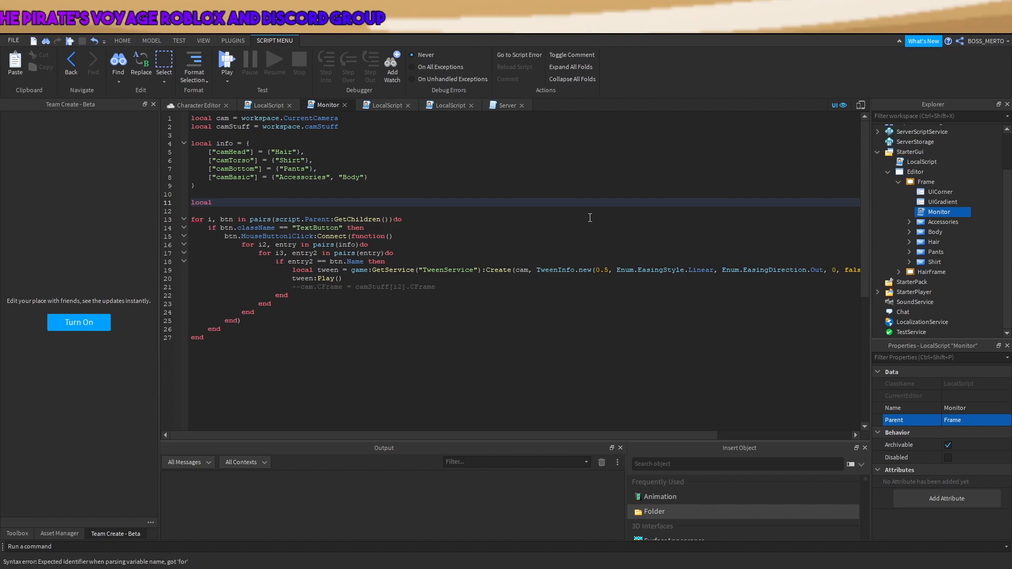
text(local infoFram)
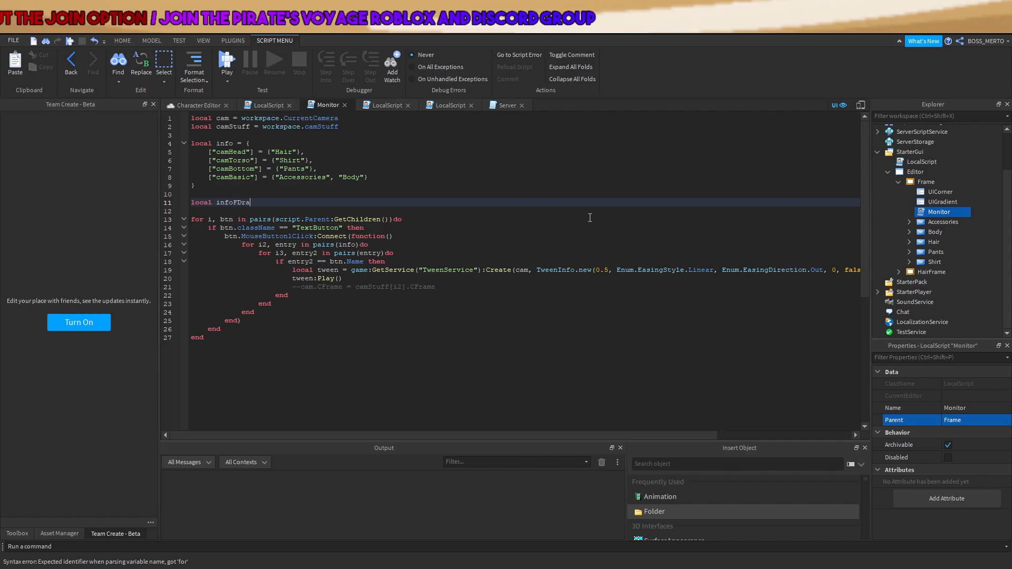
text(e = {)
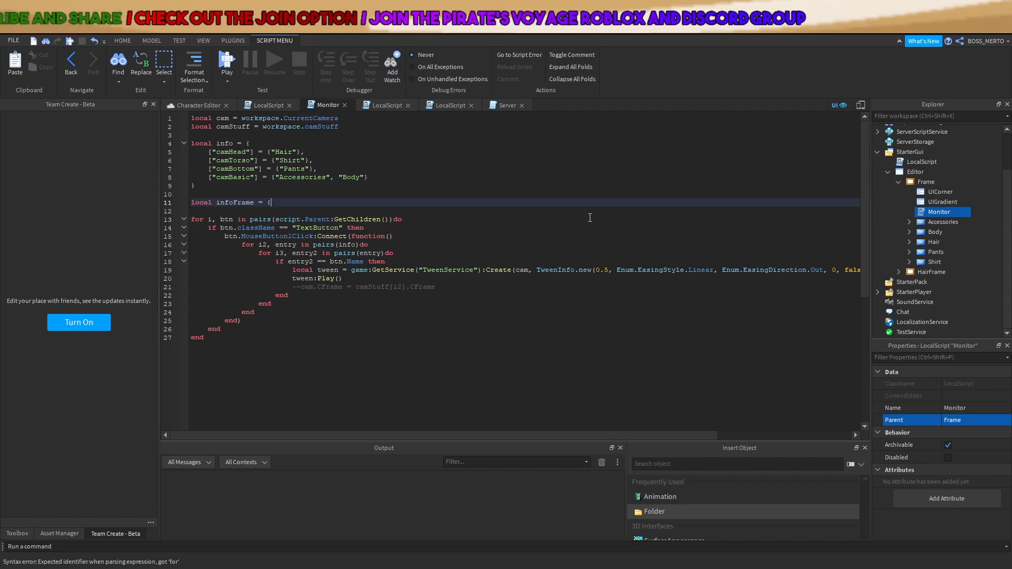
key(Return)
key(Return)
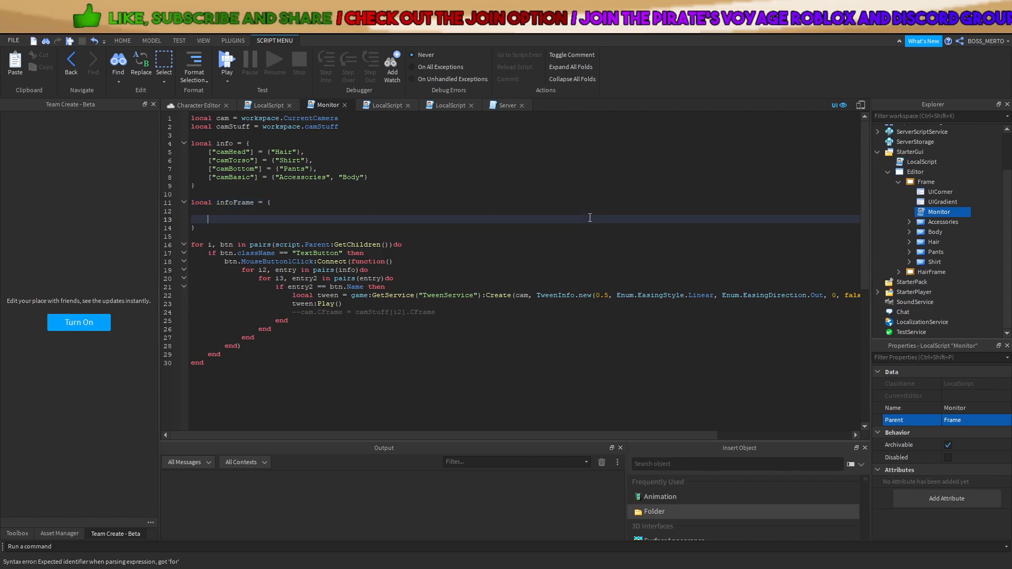
click(912, 273)
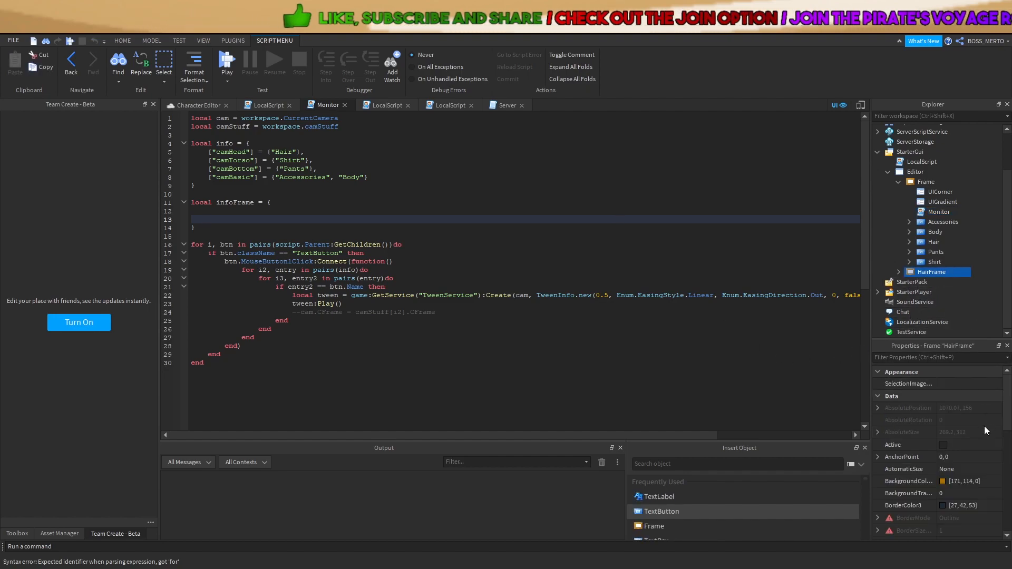
click(304, 222)
key(Up)
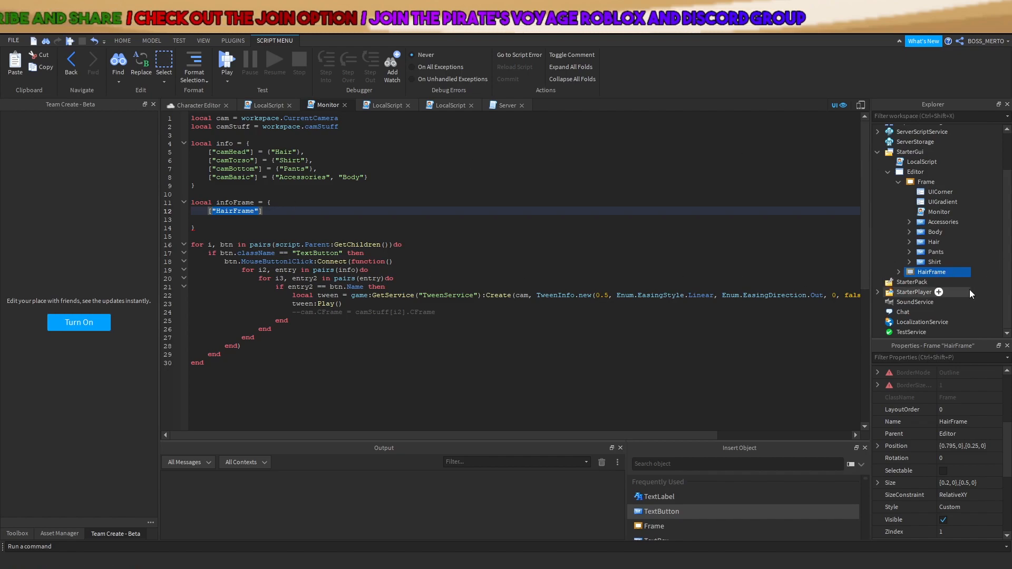
Fill in ["HairFrame"] = UDim2.new(0.795, 0, 0.25, 0) from HairFrame's pasted Position
click(285, 214)
text(=)
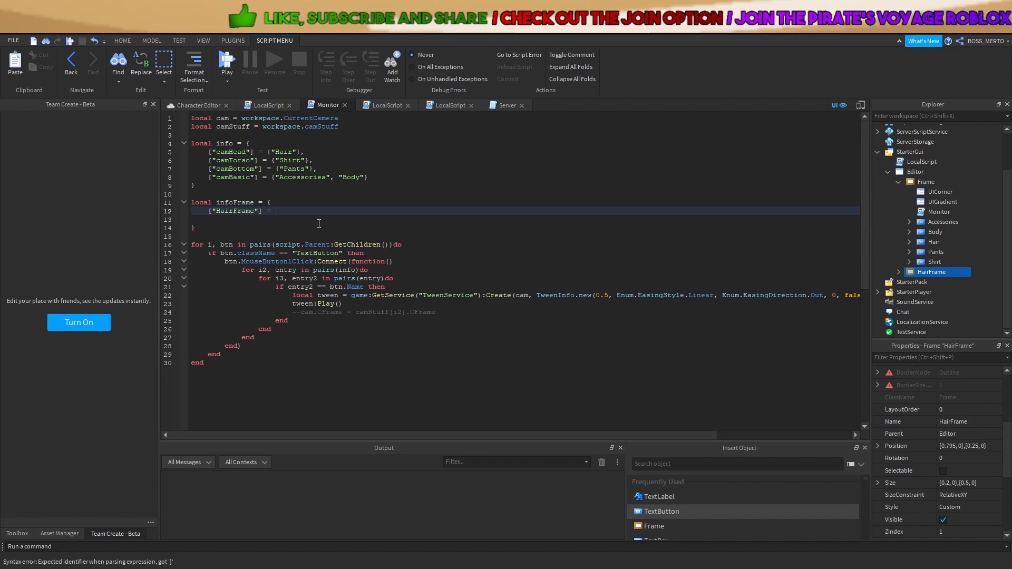
key(ctrl+v)
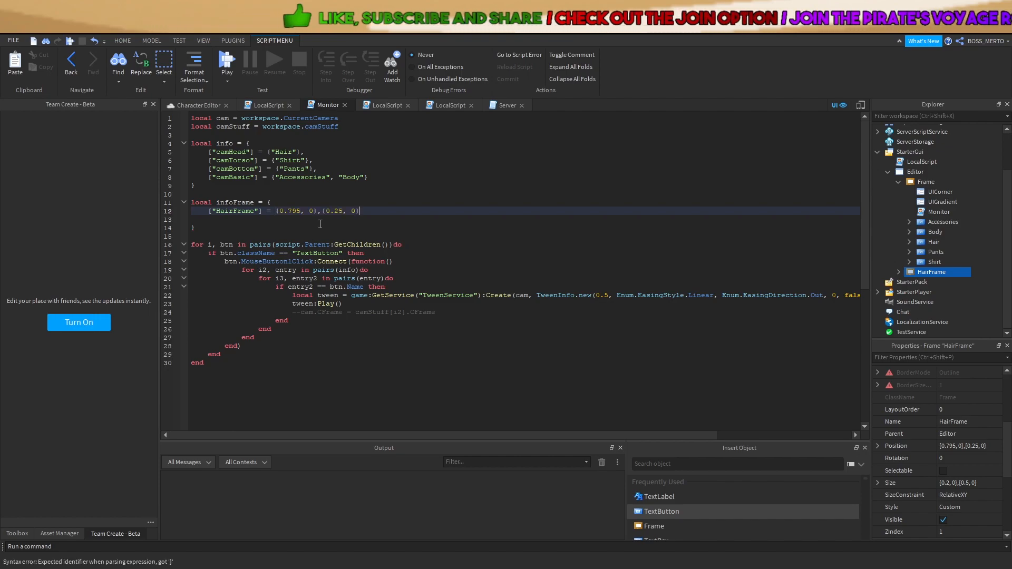
key(BackSpace)
key(Left)
key(Left)
key(Left)
key(Left)
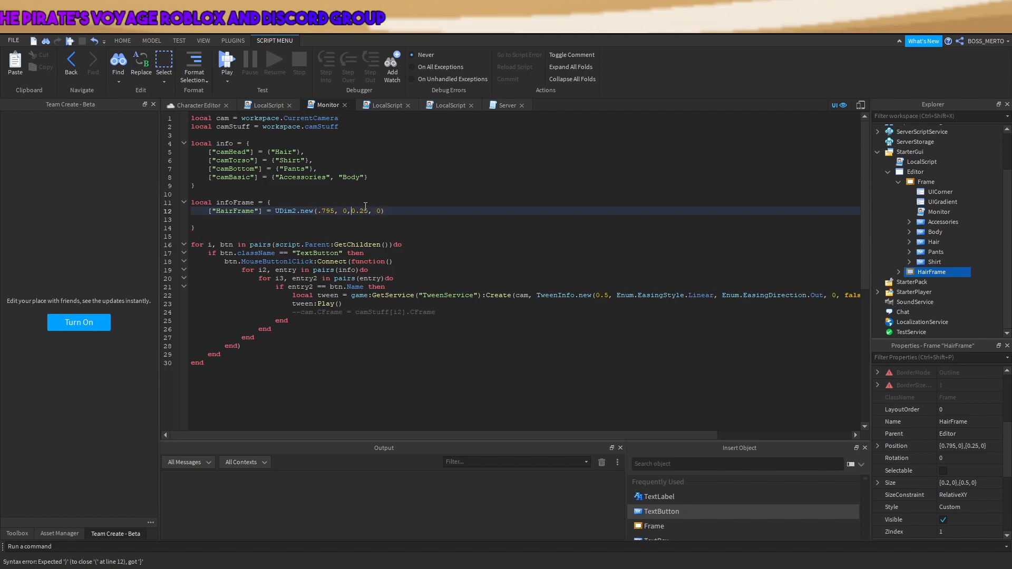
key(BackSpace)
key(BackSpace)
text(0 ,)
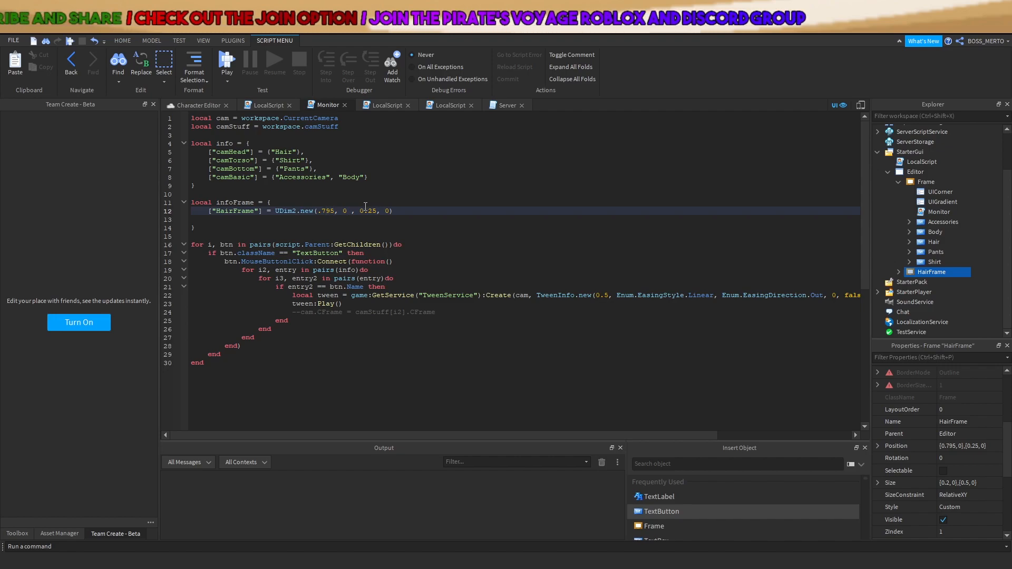
text( 0)
key(Up)
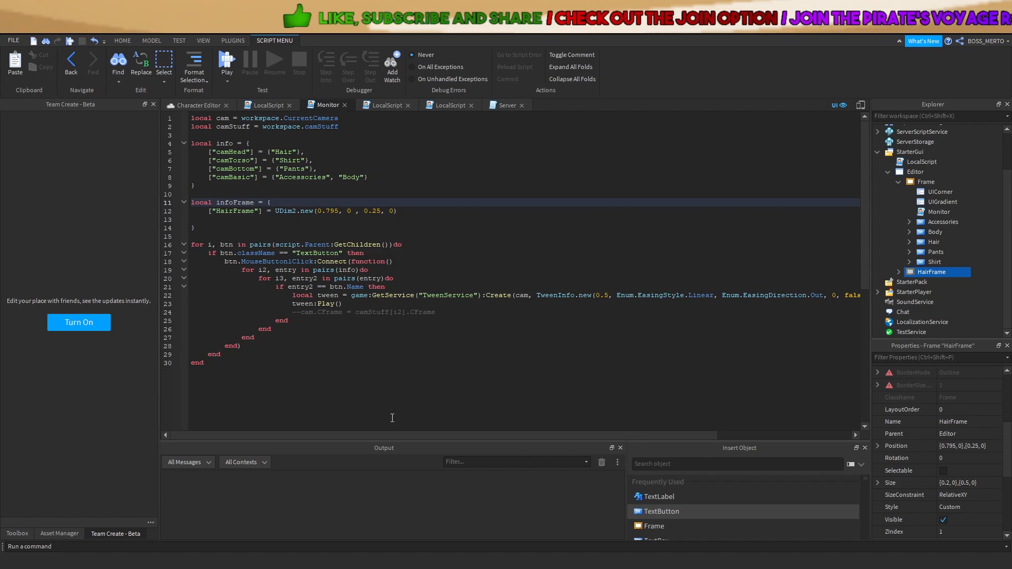
Rename the Frame holding the category buttons to Selection
drag(384, 435, 417, 436)
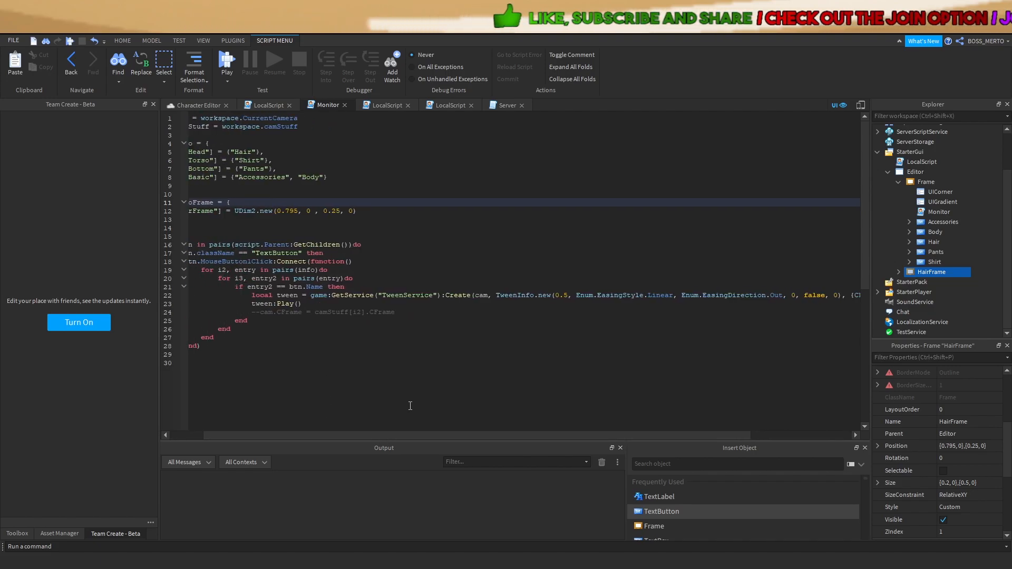
click(257, 312)
click(920, 181)
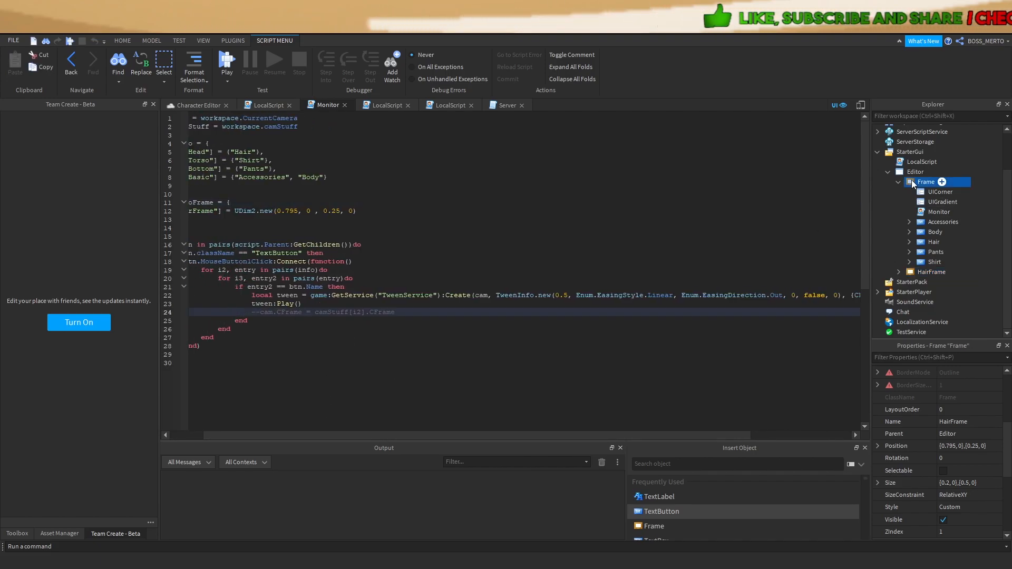
key(F2)
text(SY)
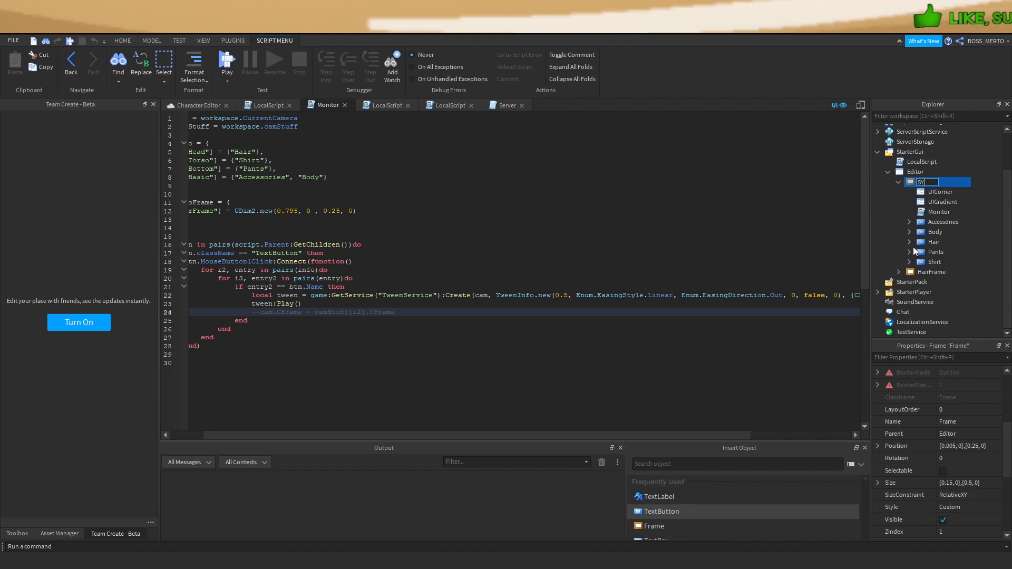
text(lection)
key(Return)
Delete the commented cam.CFrame line 24 from Monitor and select tween lines 22–23
drag(606, 435, 555, 435)
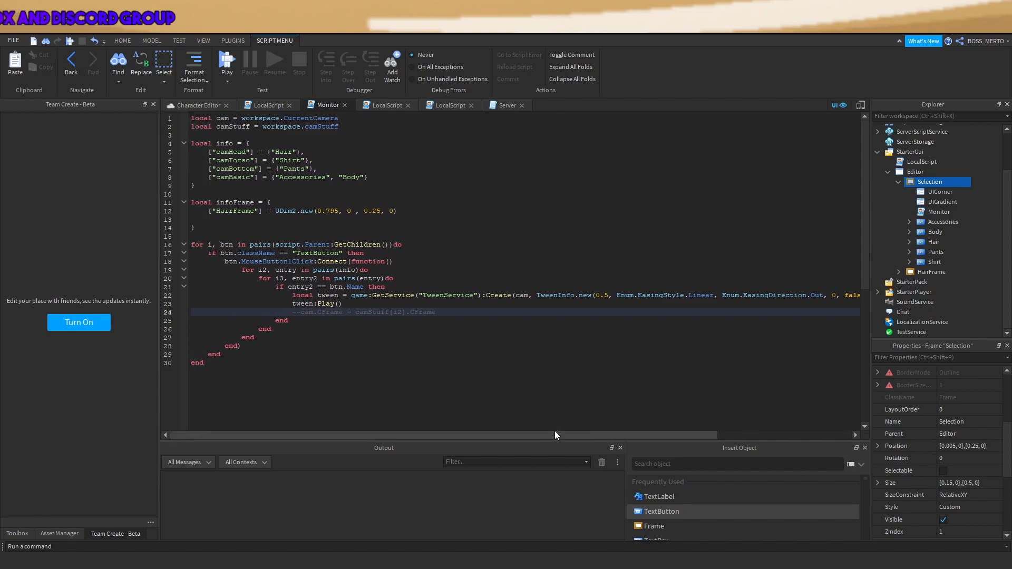
click(412, 319)
drag(293, 313, 448, 311)
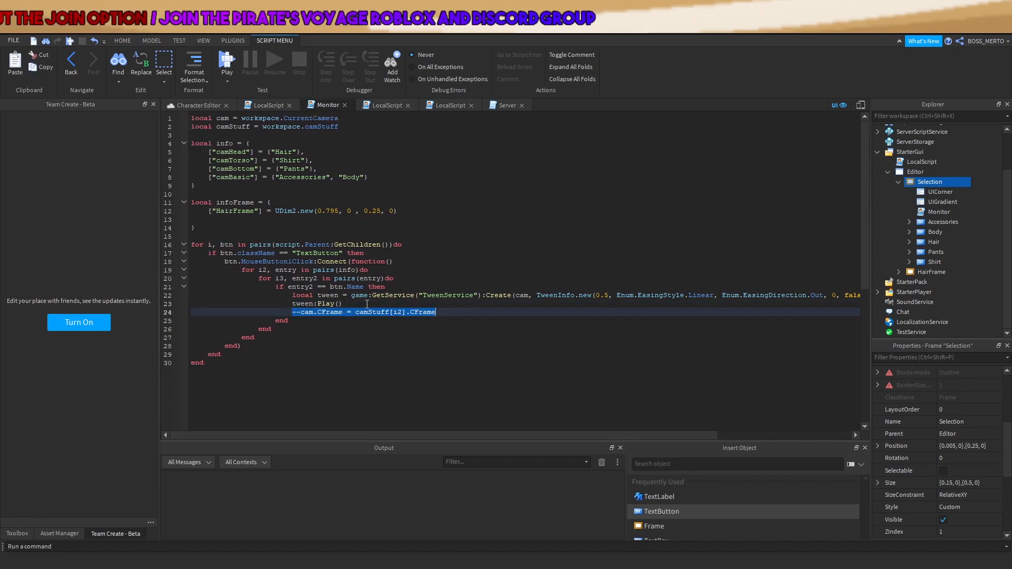
key(BackSpace)
drag(343, 304, 292, 295)
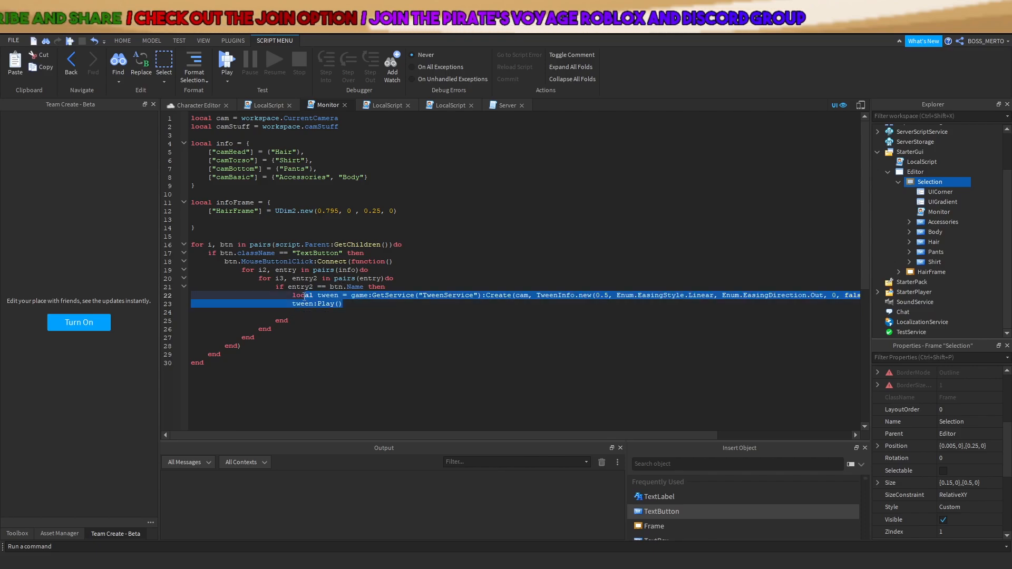
click(199, 104)
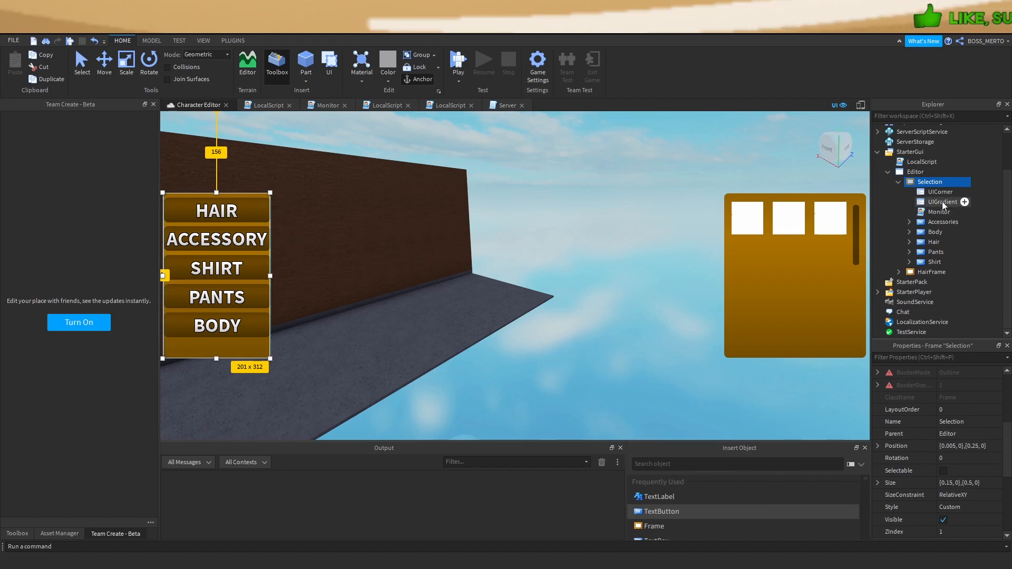
Move between Monitor line 24 and the Character Editor view, ending with Monitor reopened
double_click(937, 212)
click(292, 313)
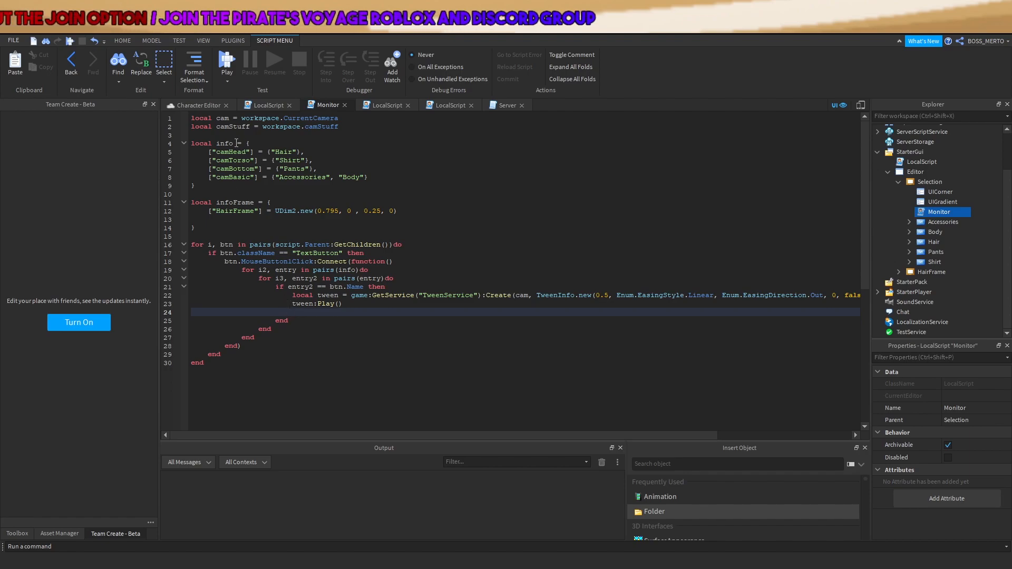
click(187, 104)
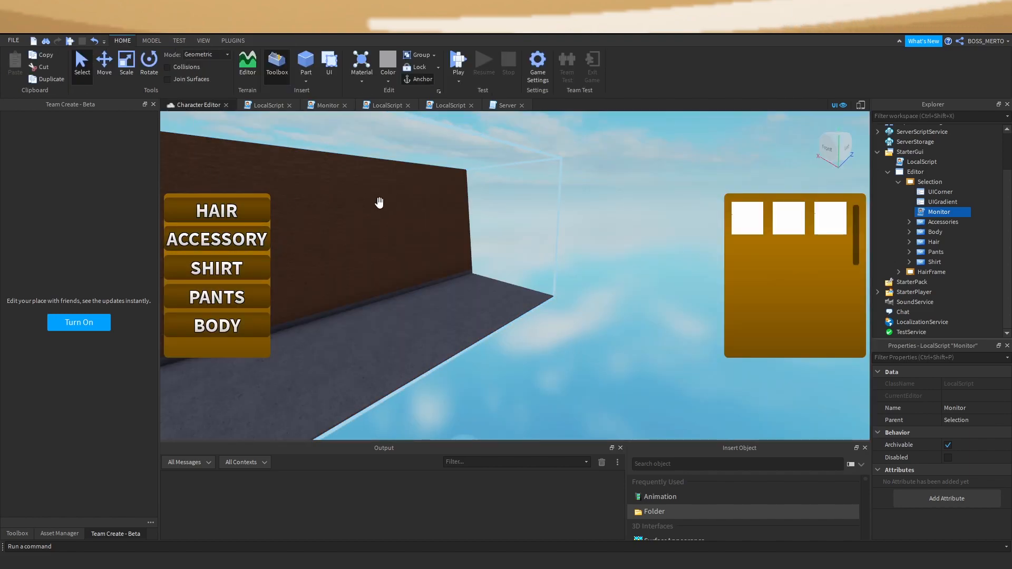
click(657, 360)
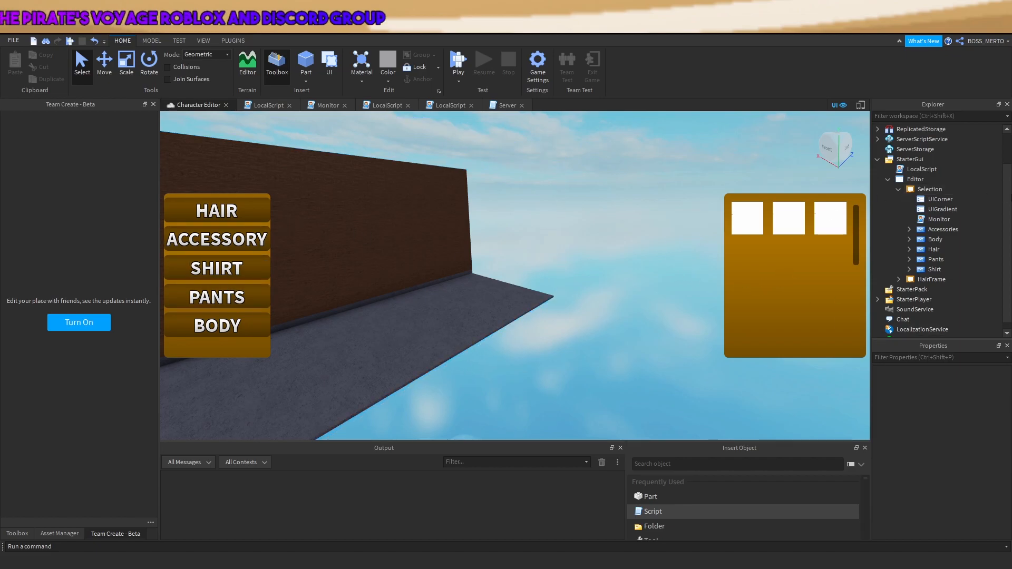
double_click(943, 217)
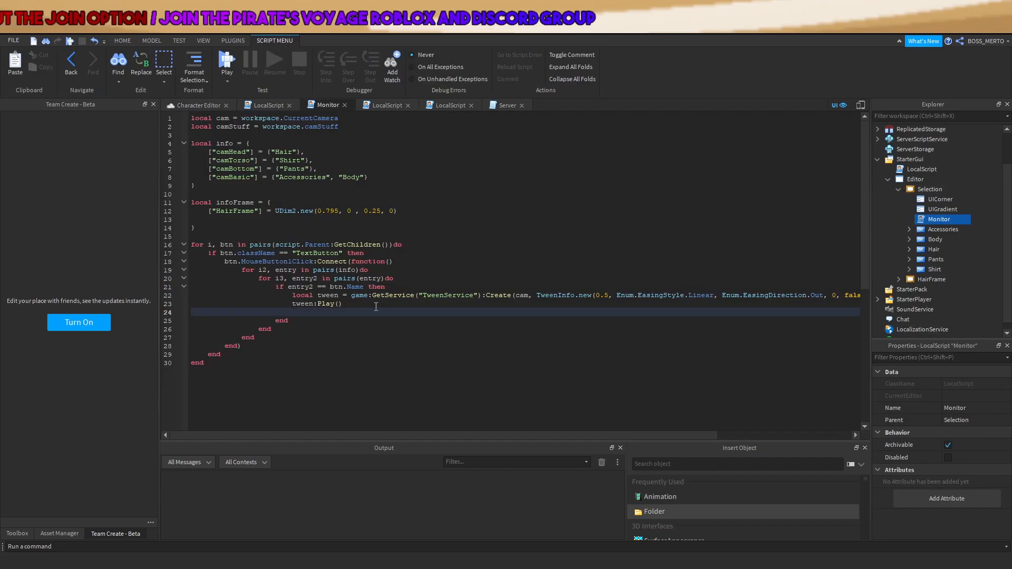
Add a blank line under tween:Play(), then inspect HairFrame and the Hair button
key(Return)
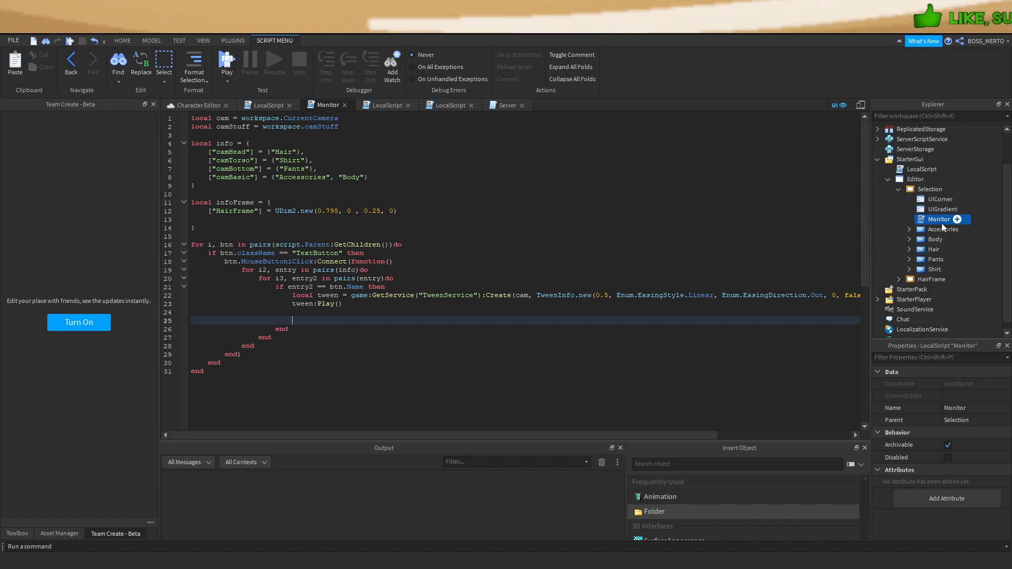
click(923, 280)
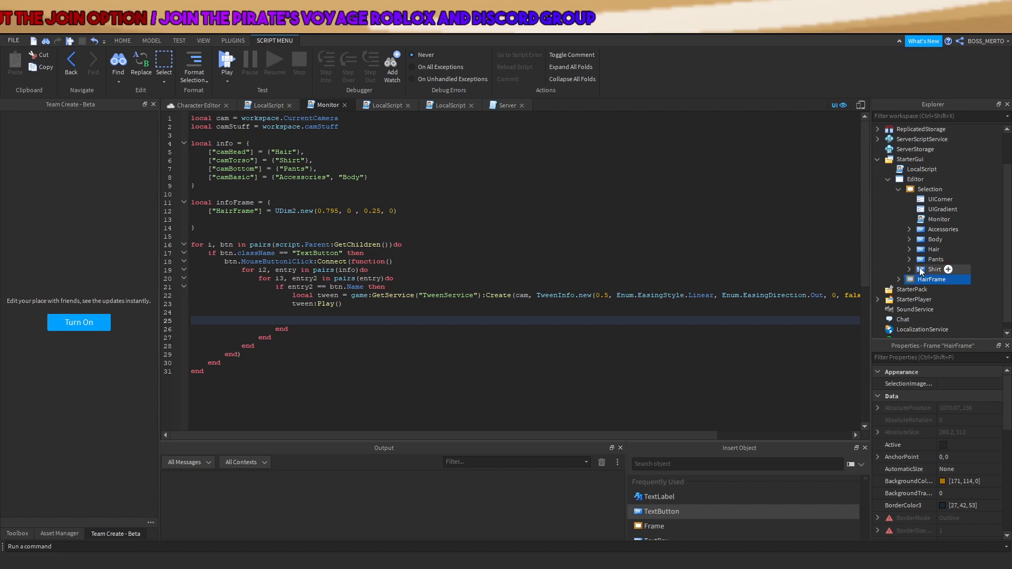
click(922, 248)
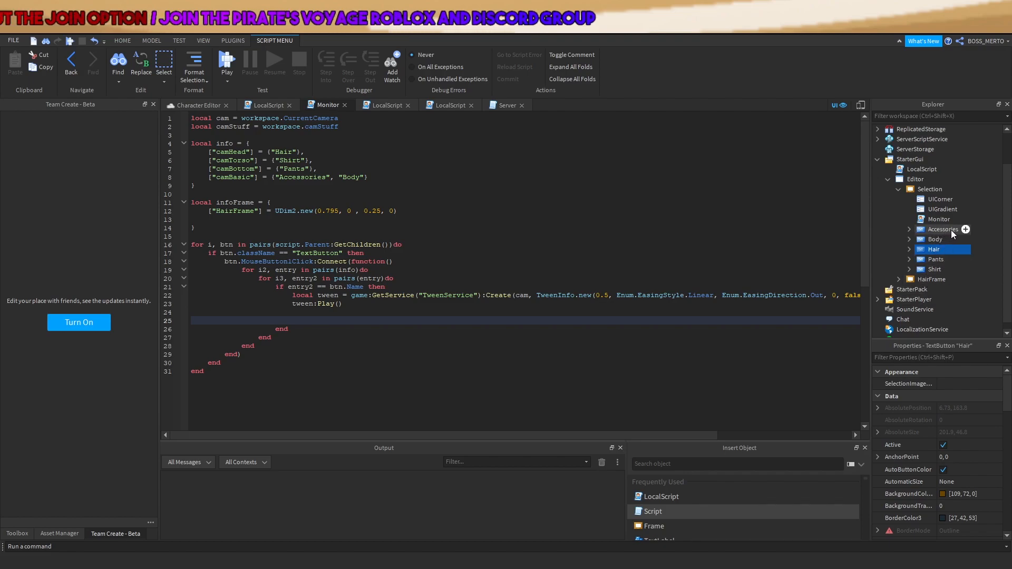
Begin line 25's loop with pairs(script.Parent...), checking the Editor hierarchy in Explorer
click(331, 321)
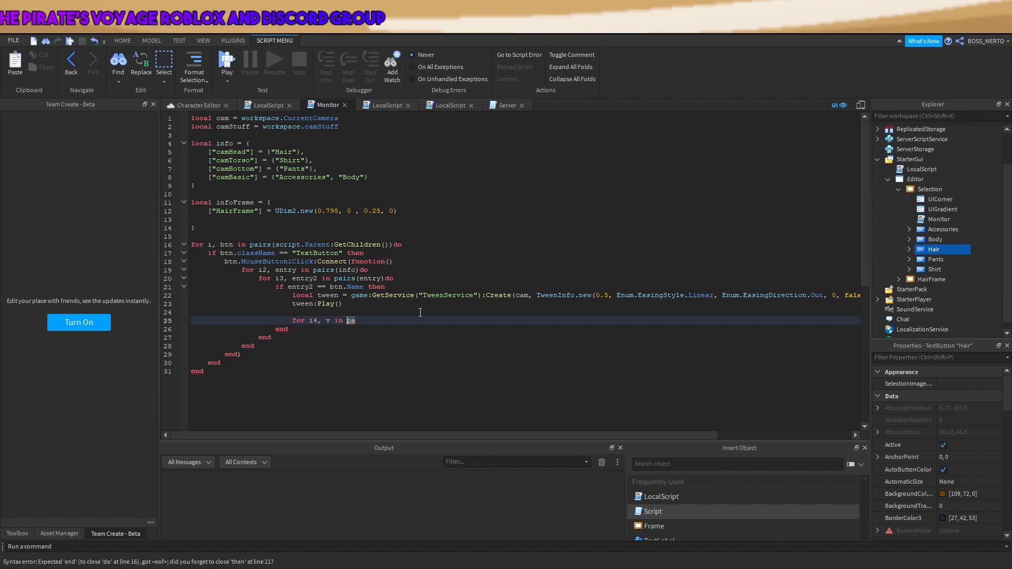
text(irs()
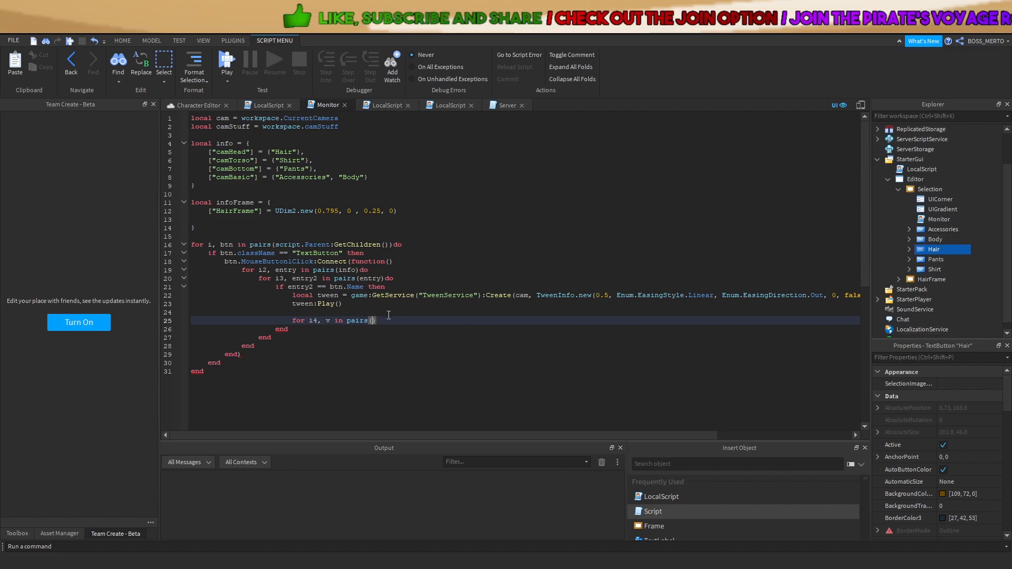
click(900, 179)
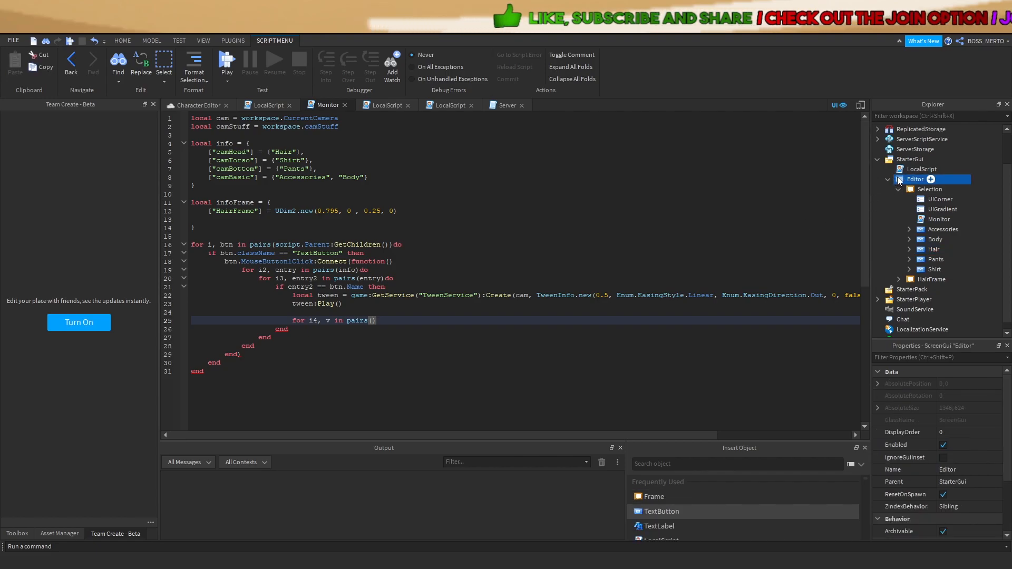
click(899, 189)
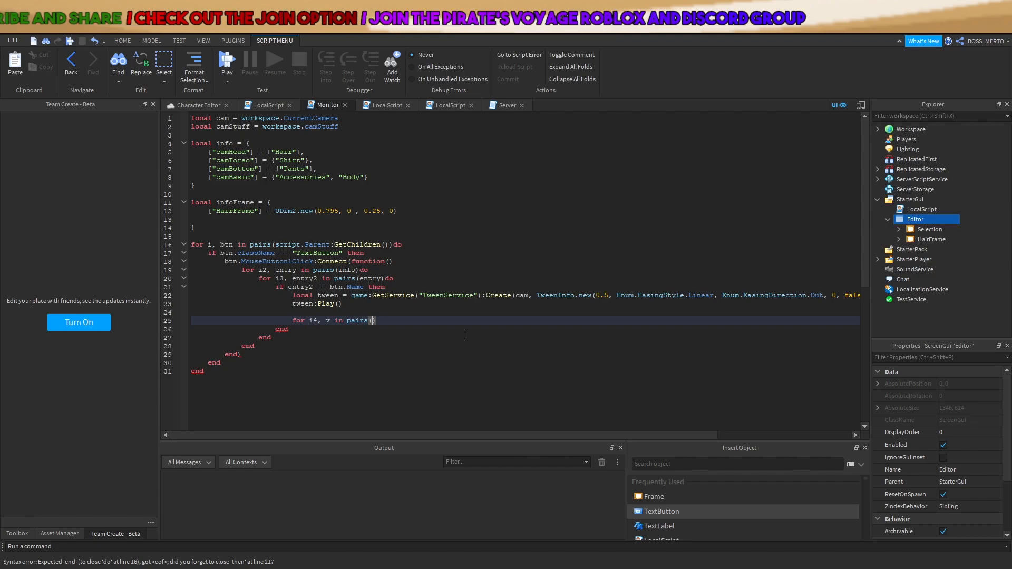
text(script.Parent)
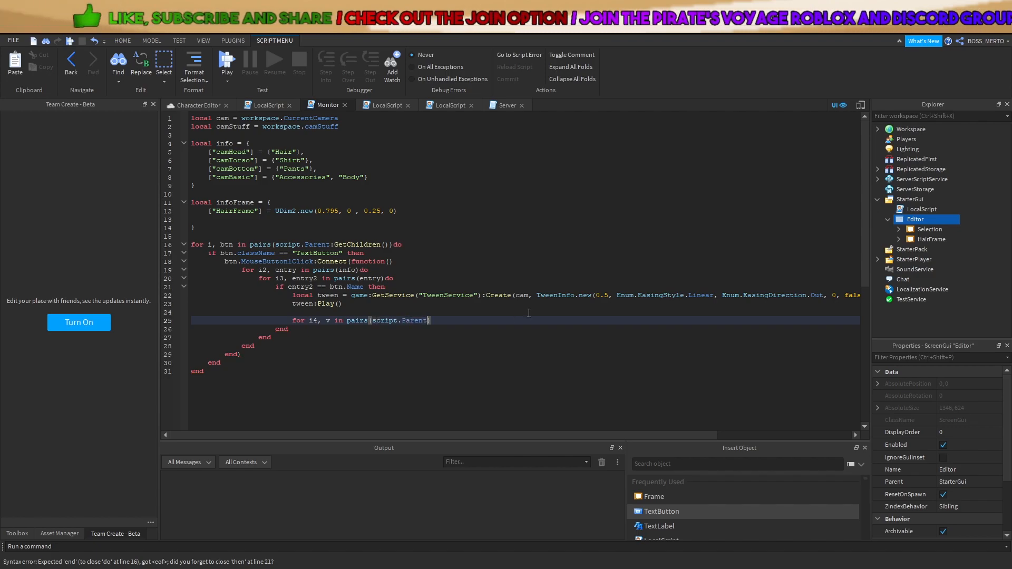
click(899, 229)
click(932, 257)
click(915, 230)
click(915, 219)
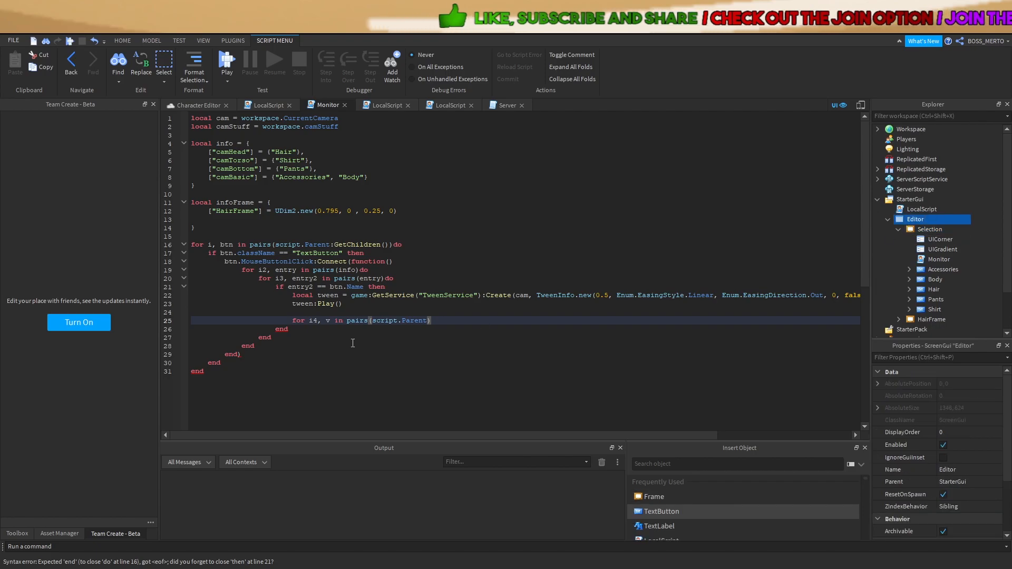
click(440, 320)
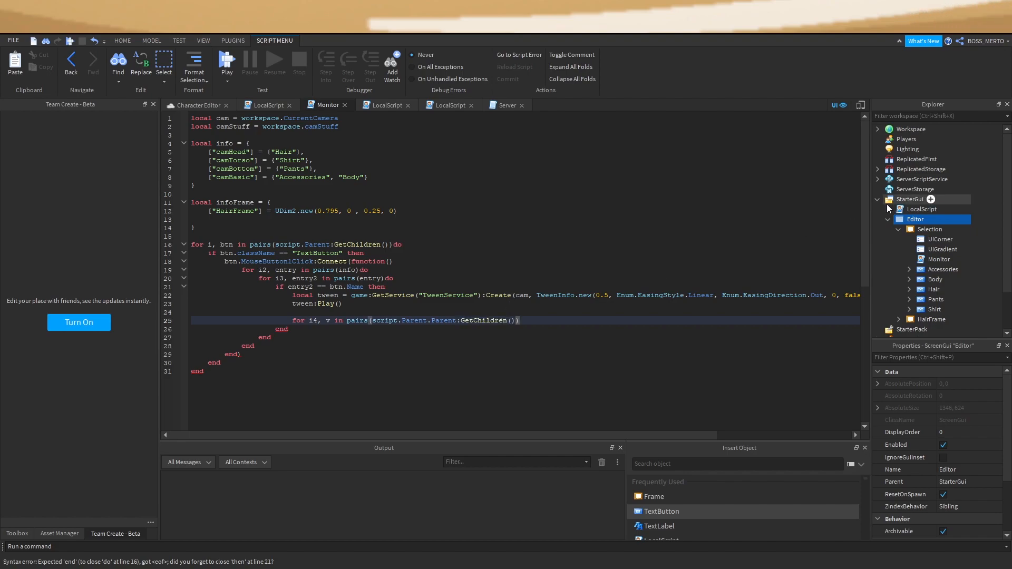
Finish the header 'for i4, v in pairs(script.Parent.Parent:GetChildren()) do' and open its body
click(899, 229)
click(919, 231)
shift+click(920, 239)
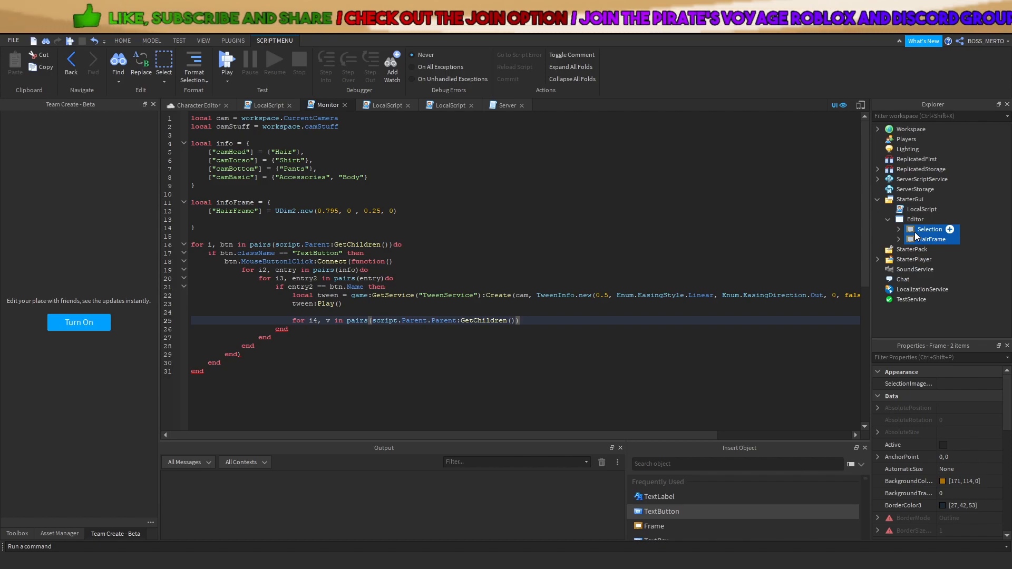
click(927, 230)
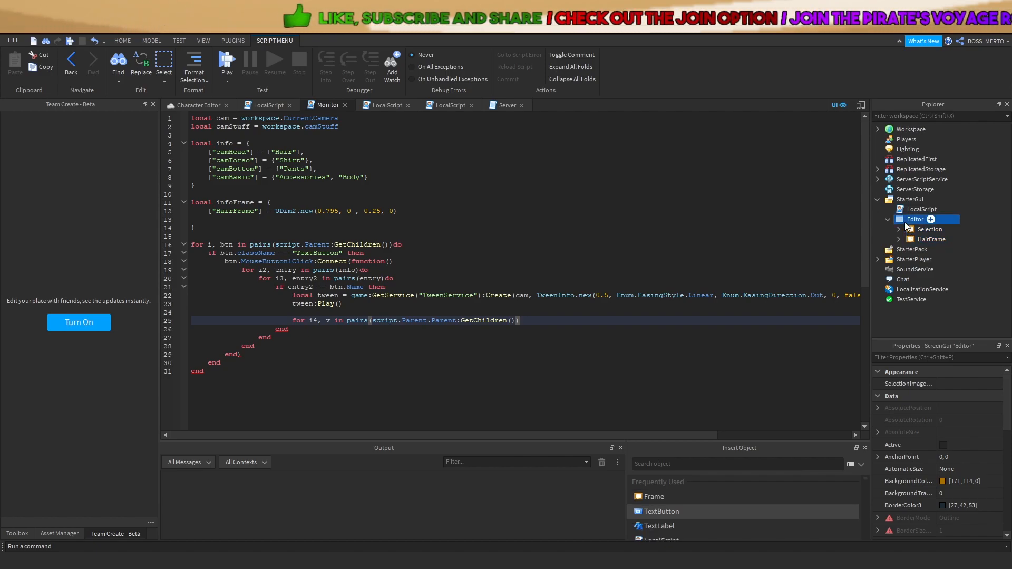
ctrl+click(916, 241)
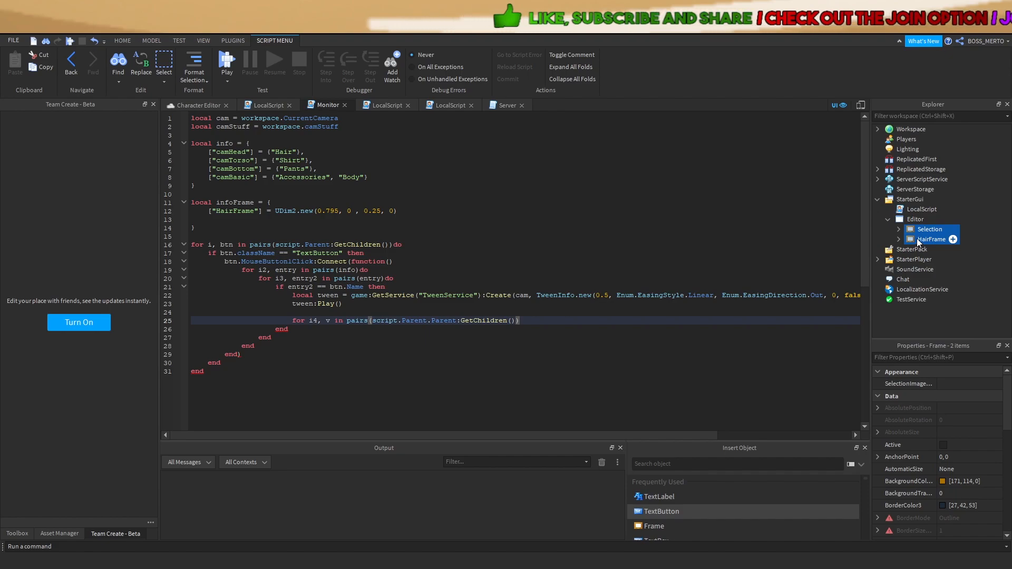
ctrl+click(918, 241)
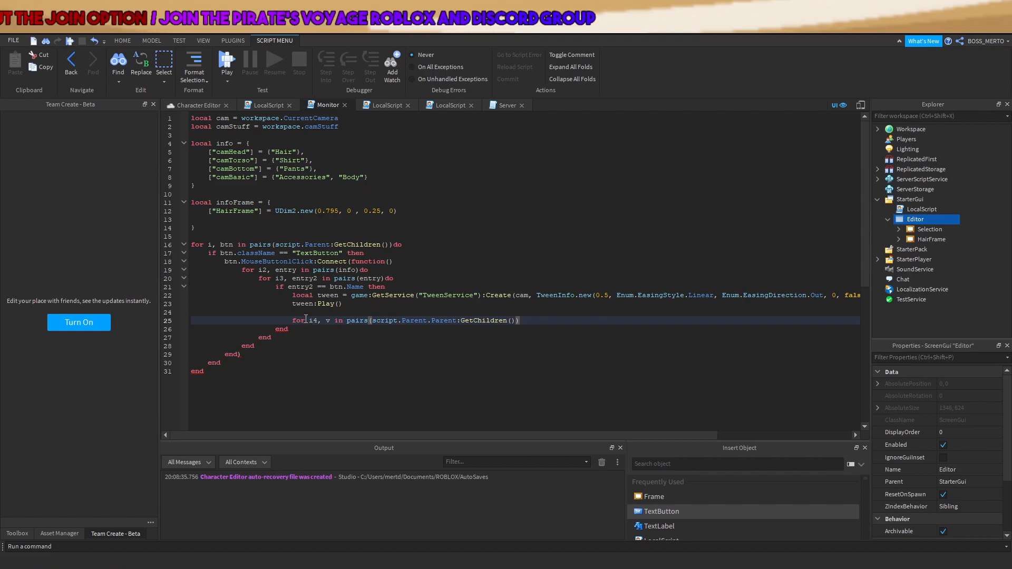
drag(305, 320, 376, 321)
click(532, 320)
text(do)
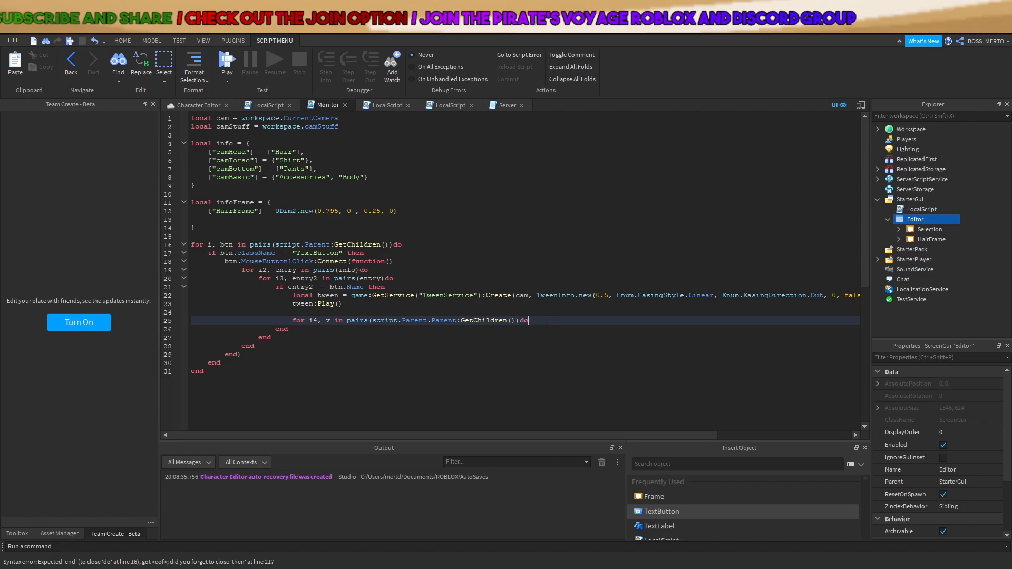
key(Return)
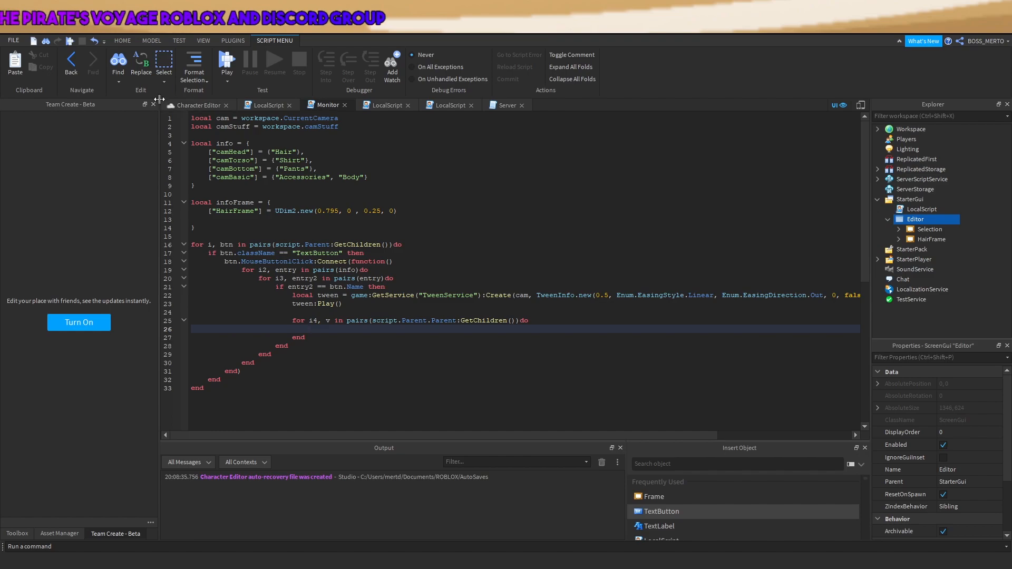
Close the extra LocalScript editor opened from StarterGui
click(915, 230)
click(218, 108)
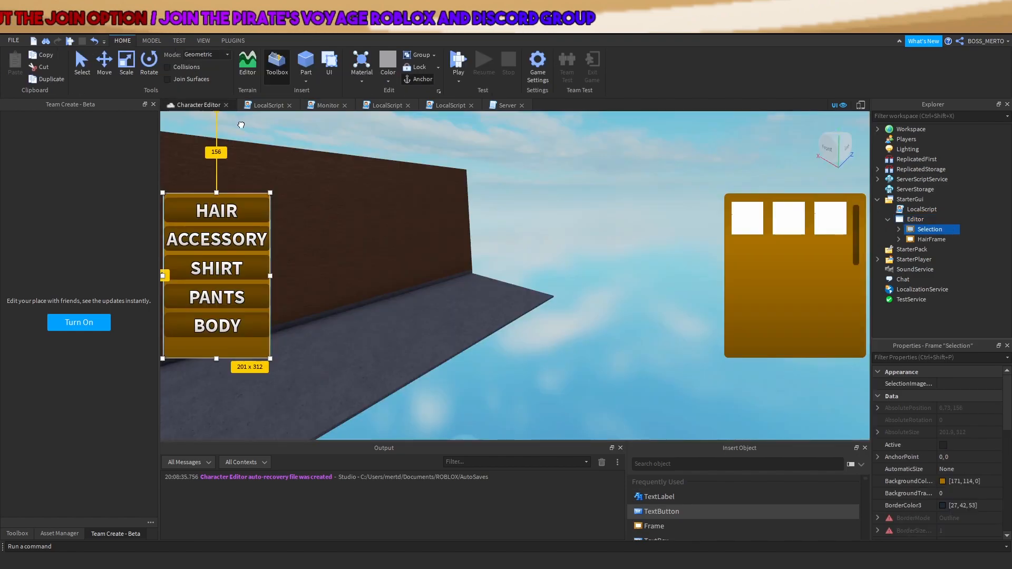
double_click(911, 210)
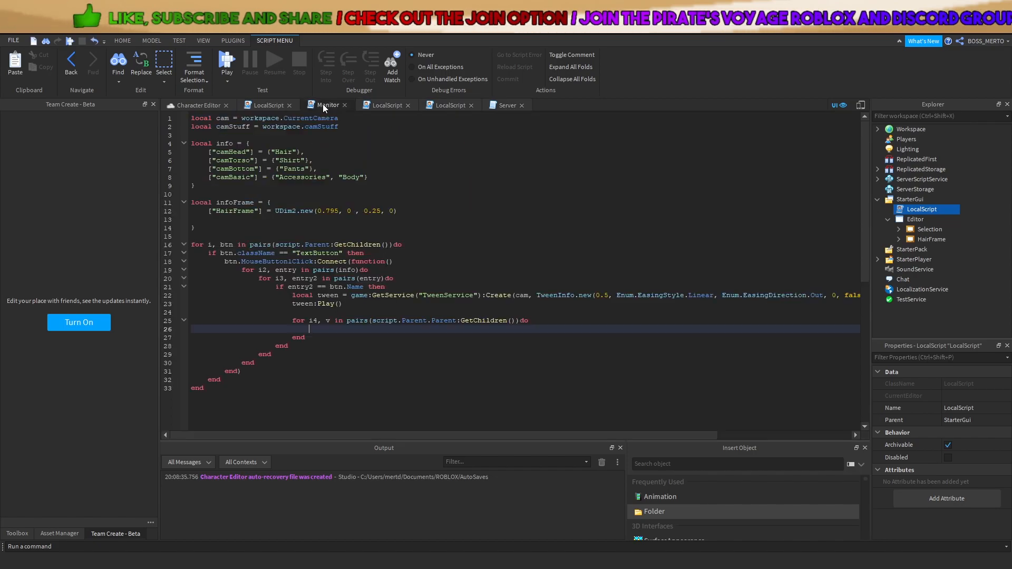
click(289, 106)
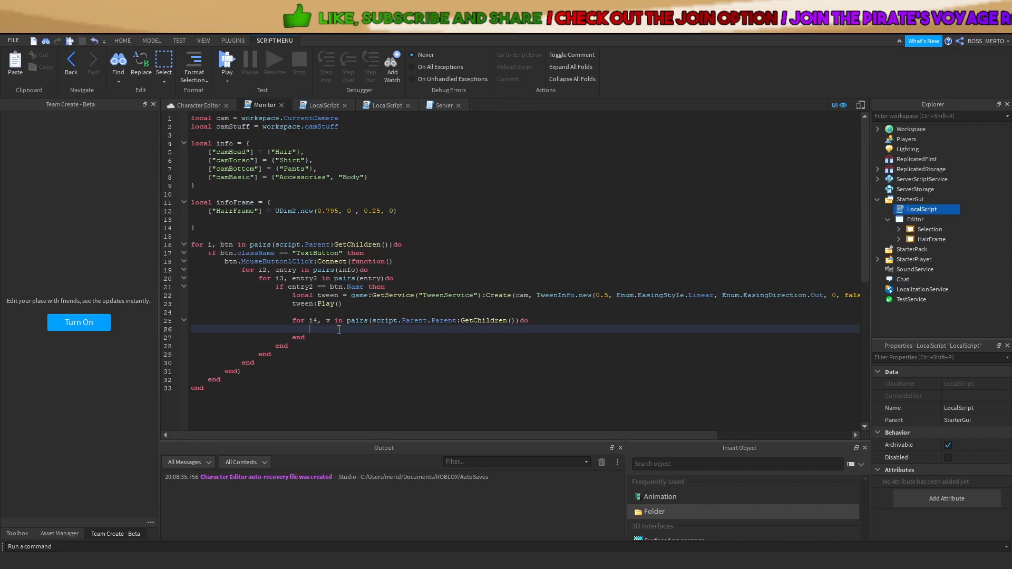
Add 'if not v.Name == "Selection" then' with body 'v.Visible = false' inside the loop
text(if v.Name)
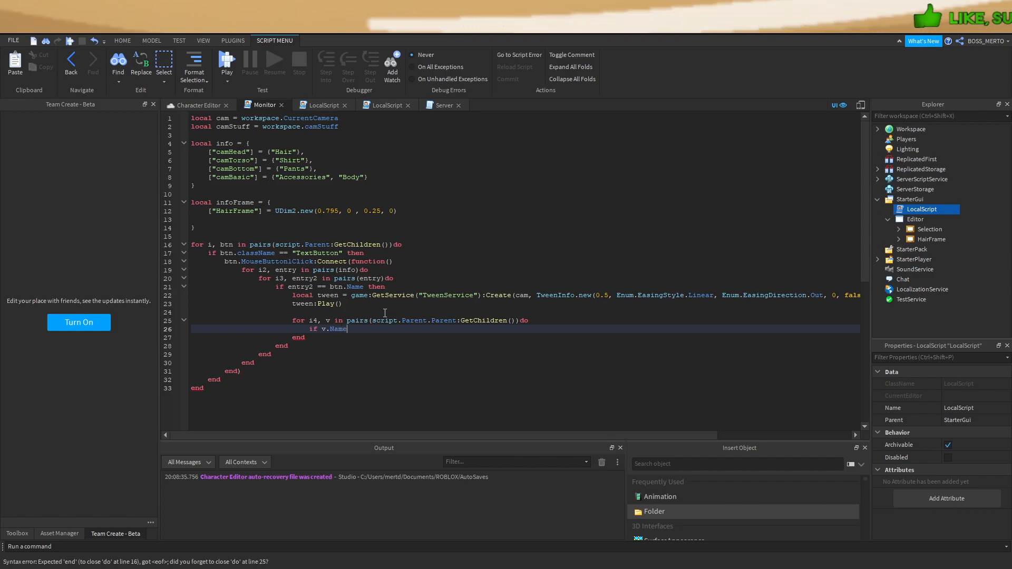
click(928, 229)
click(354, 331)
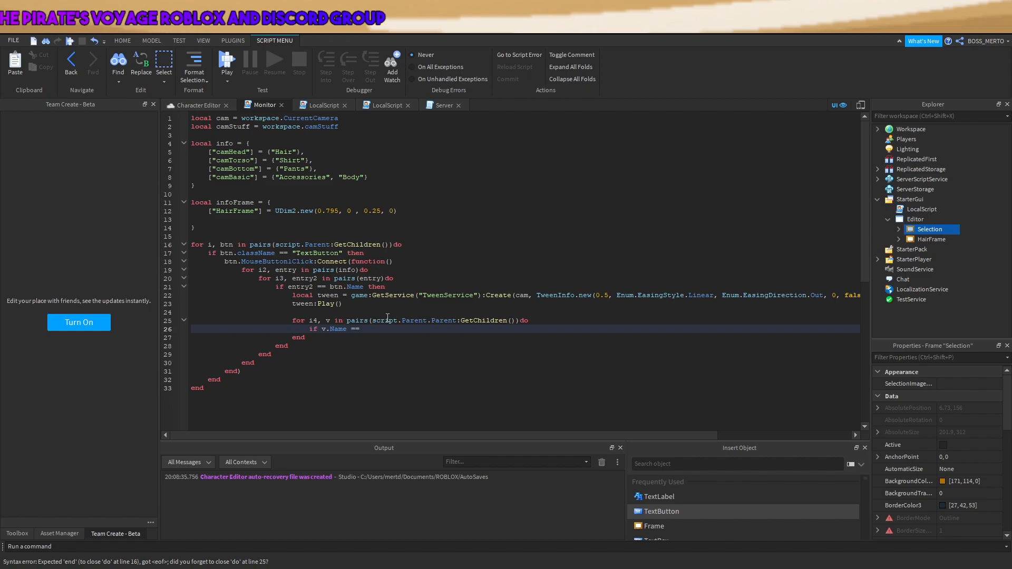
text("Se)
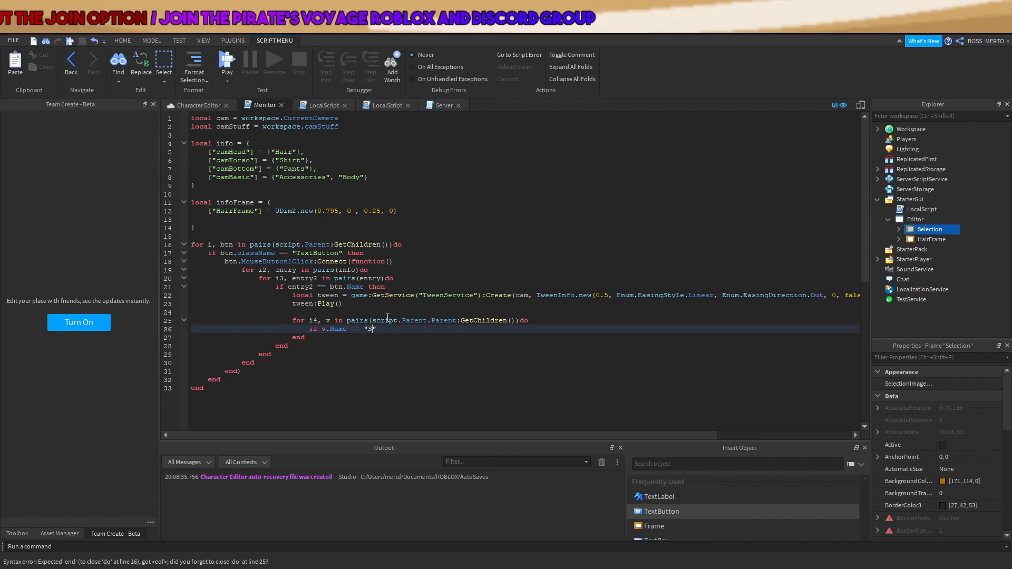
text(lection ")
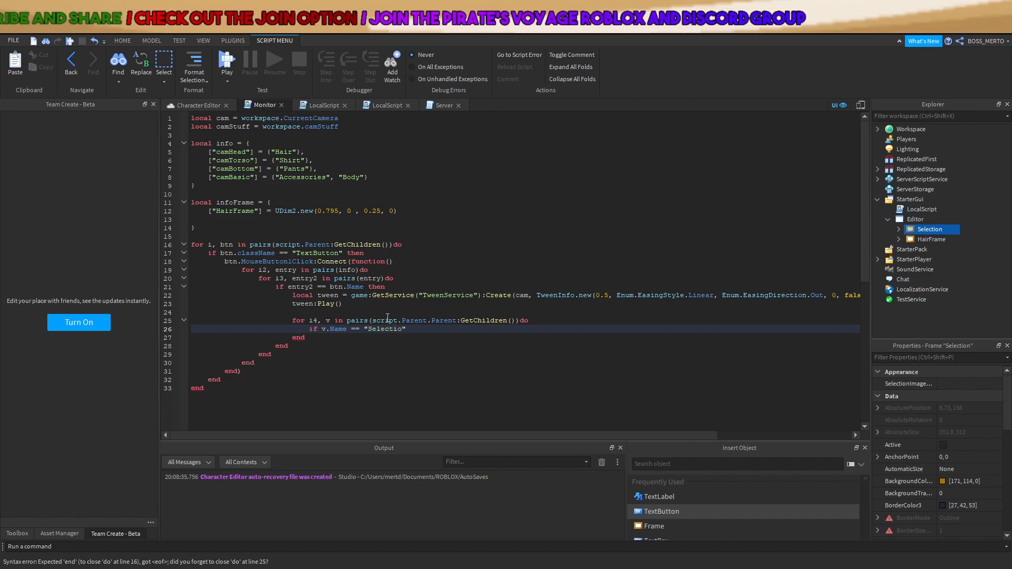
text(then)
key(Return)
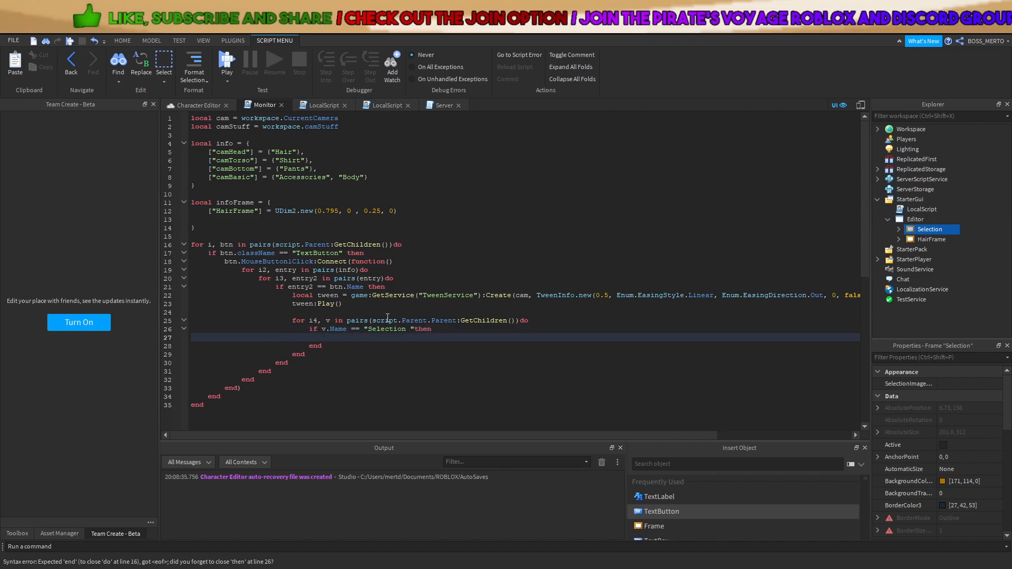
click(426, 328)
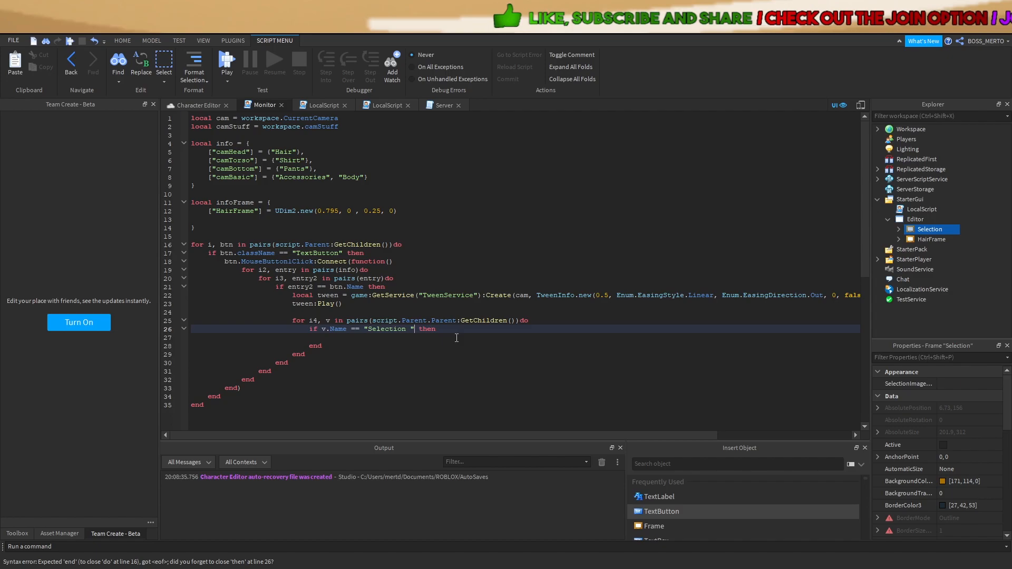
key(BackSpace)
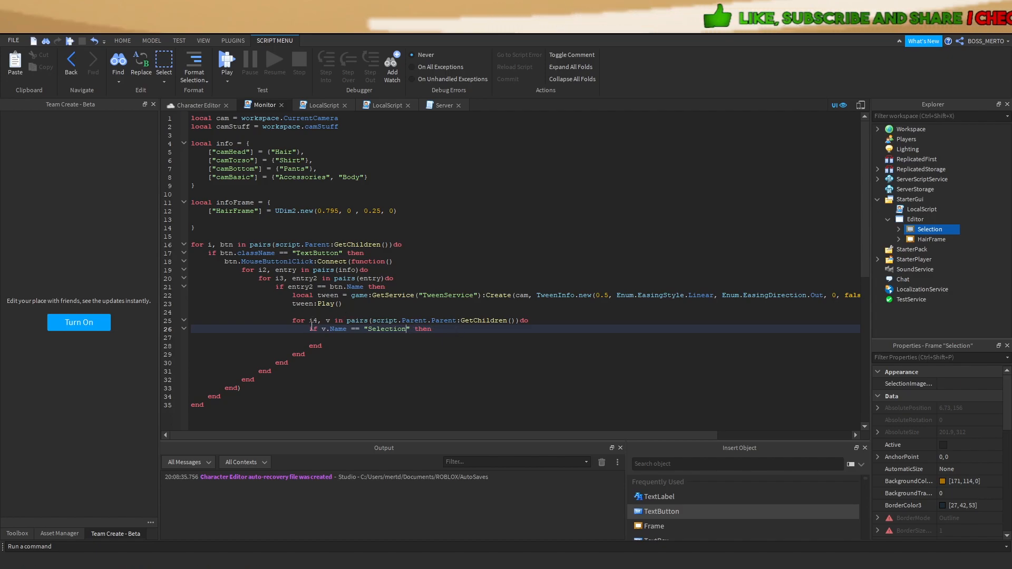
text(ot)
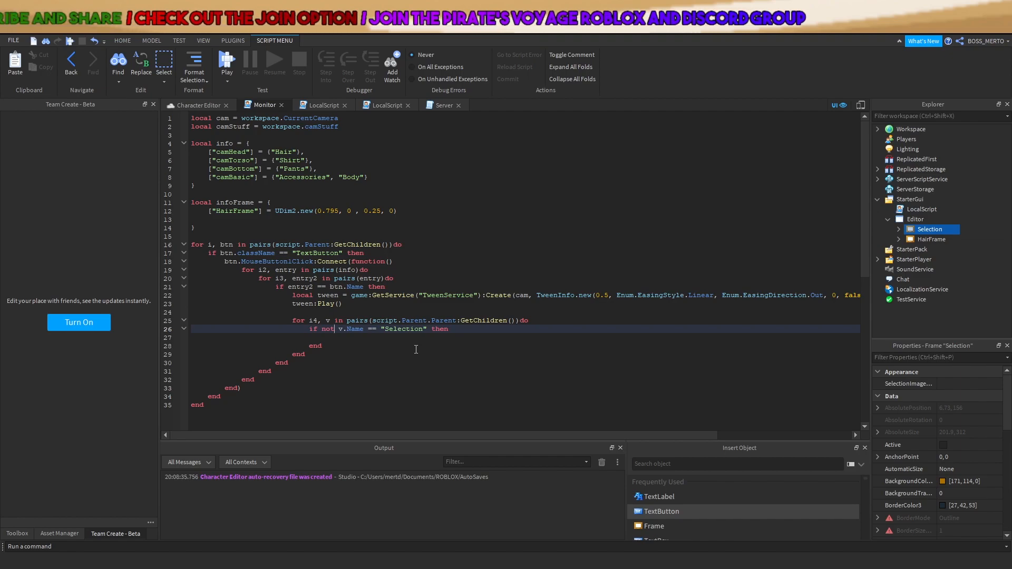
click(357, 337)
text(v.)
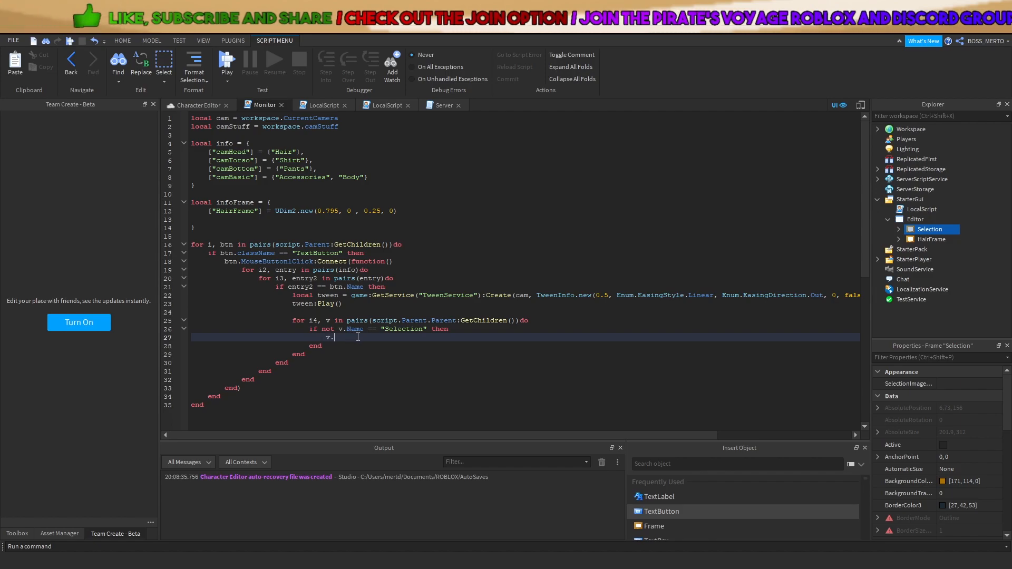
text(Visible = false)
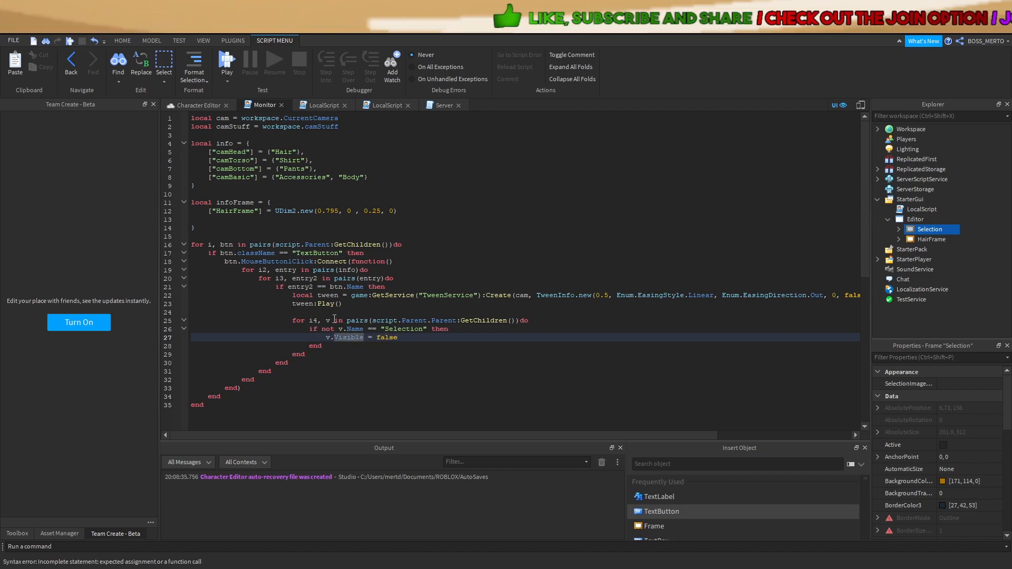
double_click(327, 321)
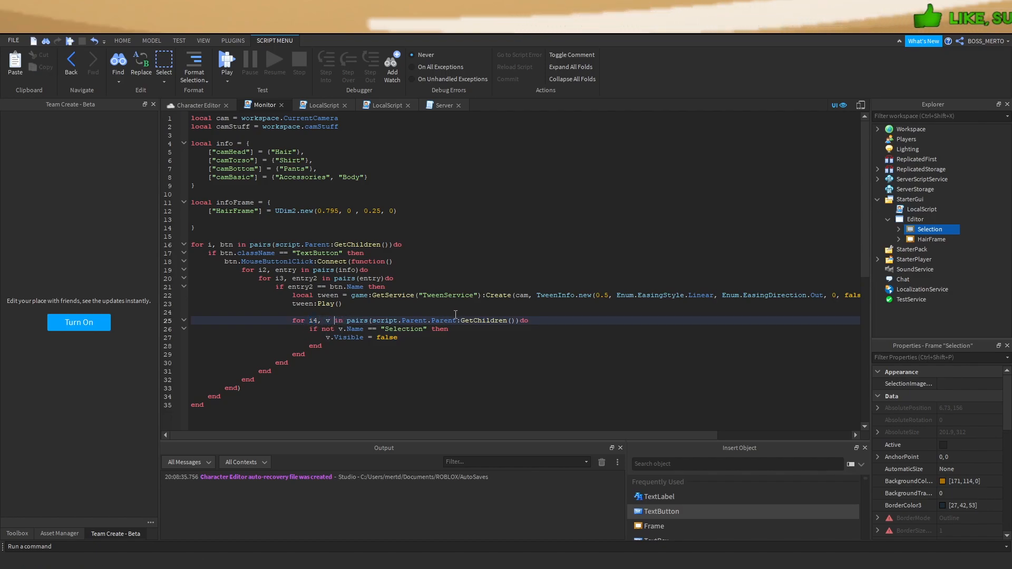
Highlight code parts: the HairFrame UDim2 entry, loop variables i4 and v, and GetChildren()
drag(372, 321, 516, 320)
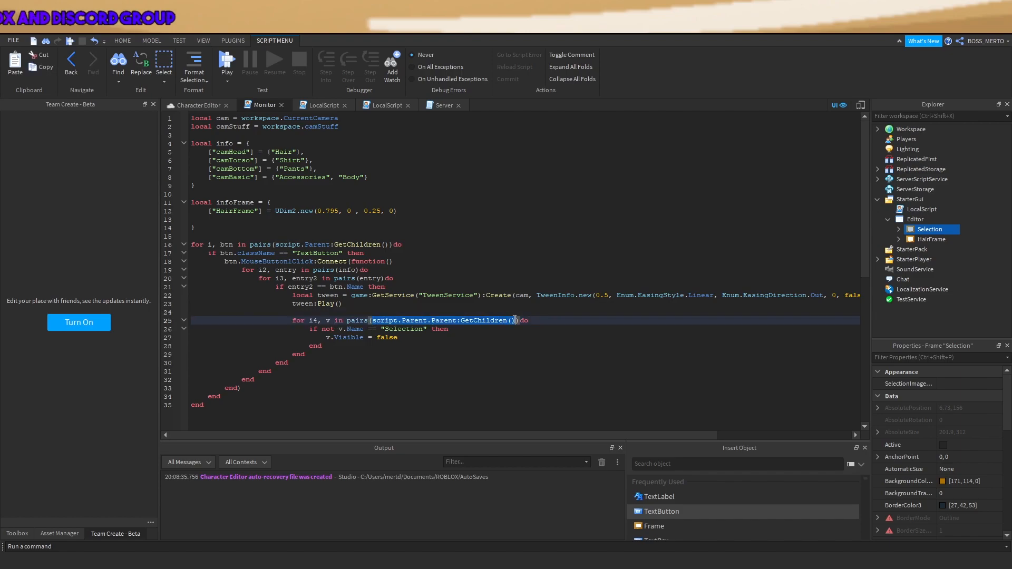
drag(205, 212, 432, 213)
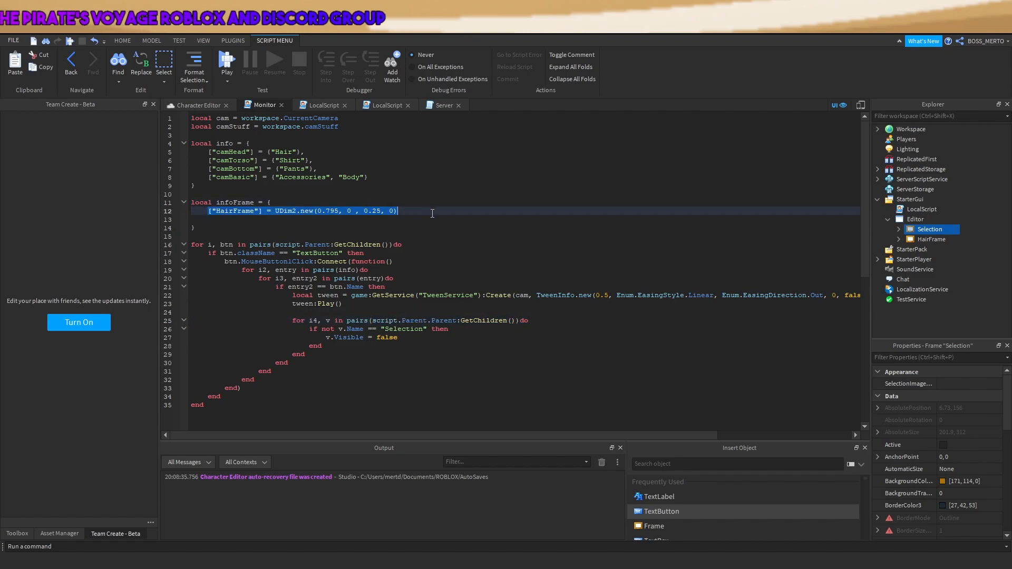
click(289, 218)
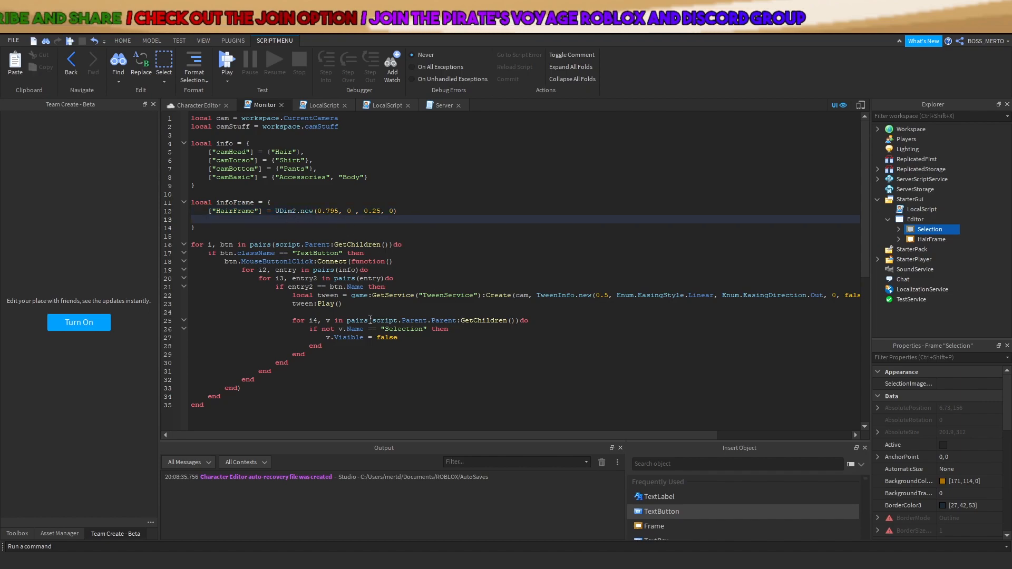
drag(322, 322, 336, 322)
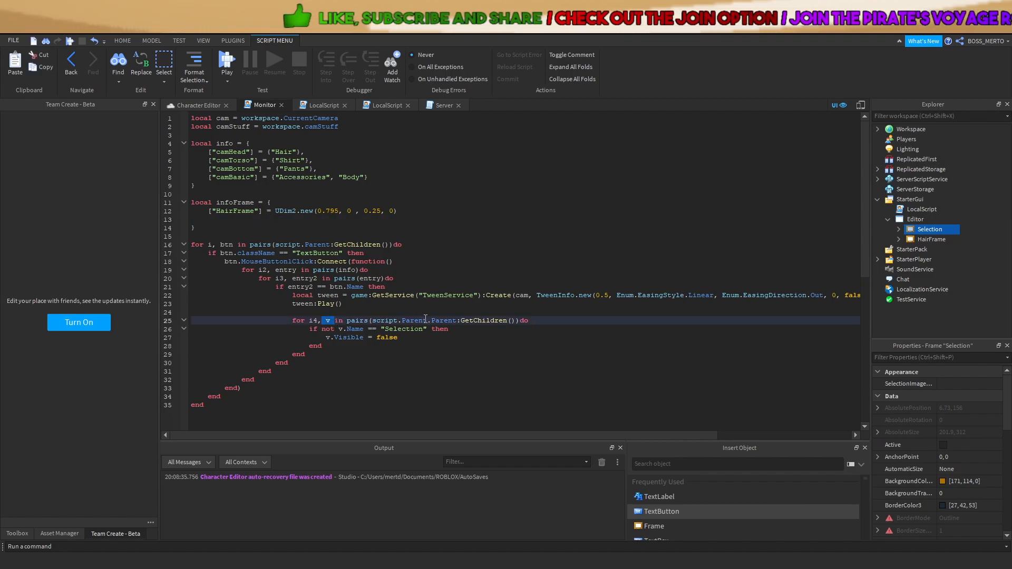
drag(273, 211, 460, 217)
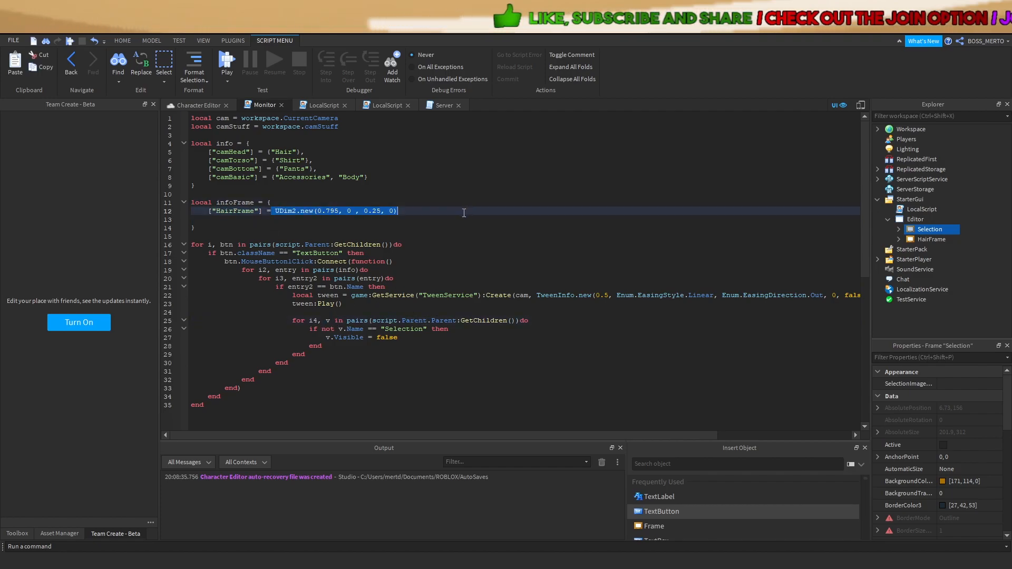
click(404, 221)
double_click(313, 320)
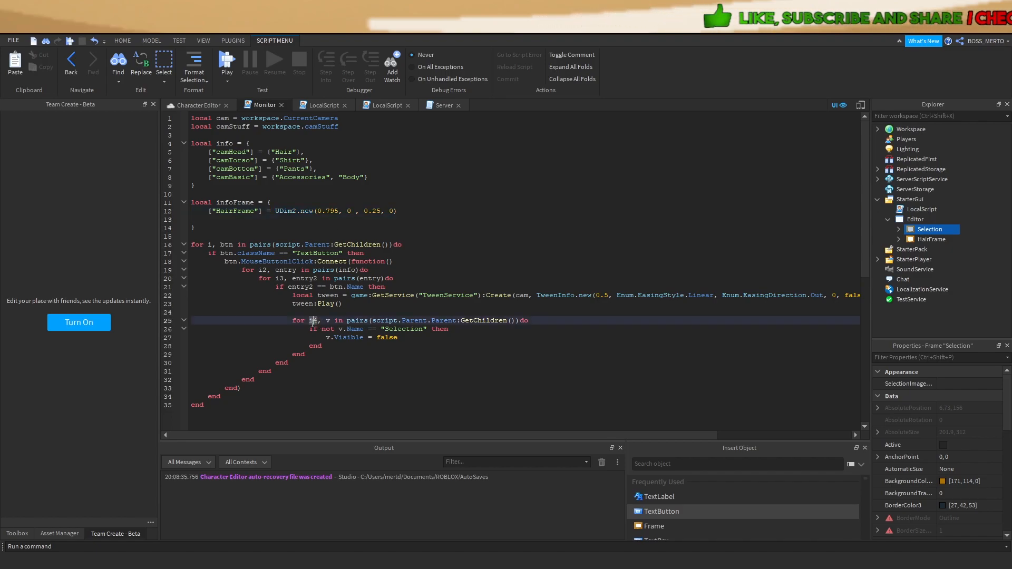
drag(263, 213, 208, 212)
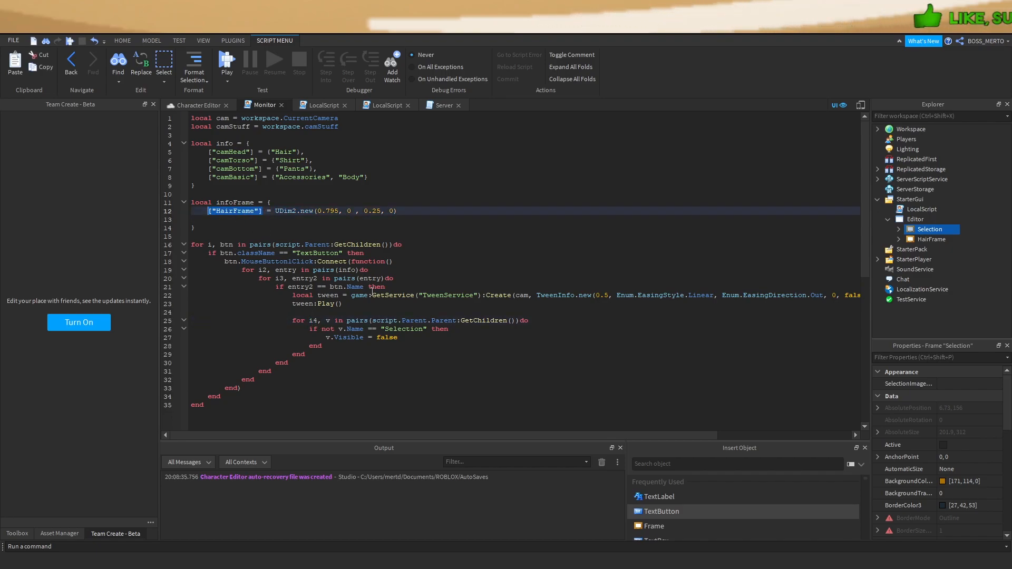
click(389, 305)
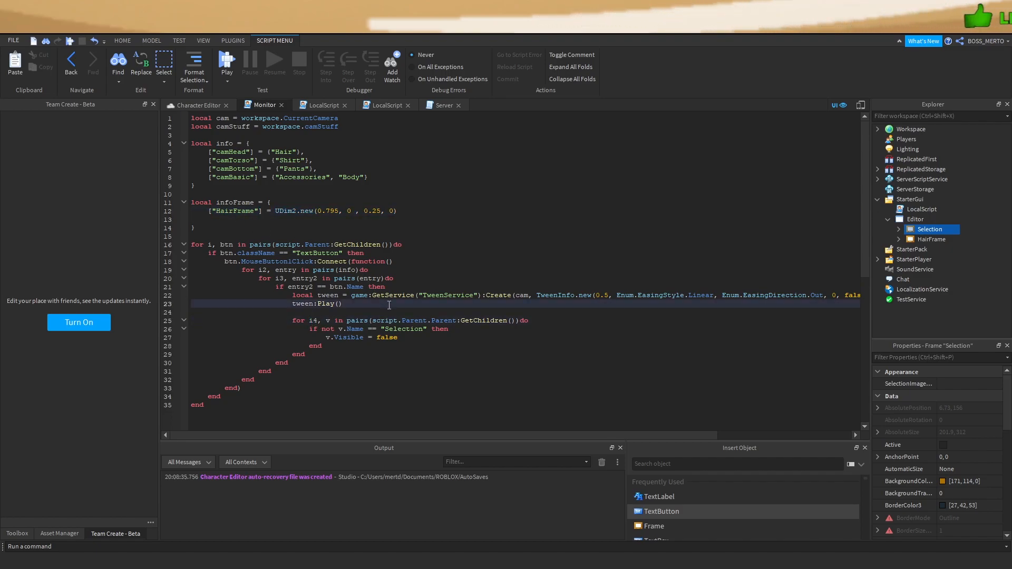
double_click(313, 321)
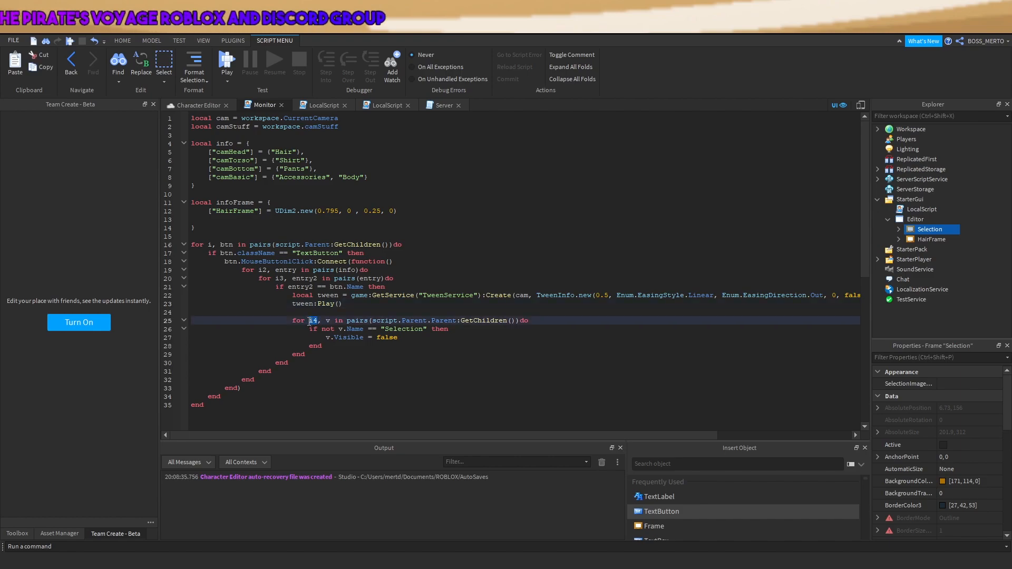
drag(331, 322, 323, 321)
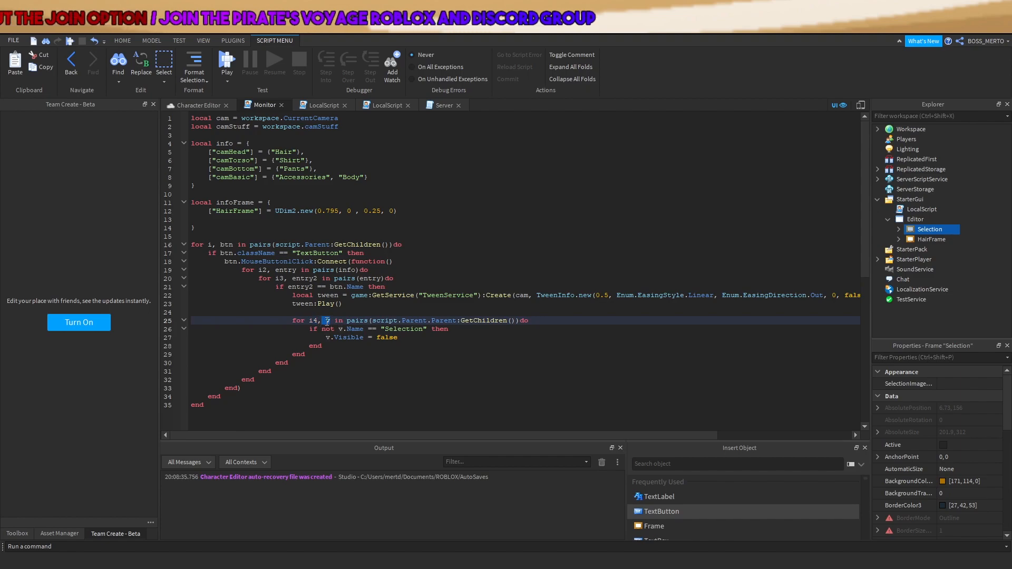
drag(520, 321, 462, 321)
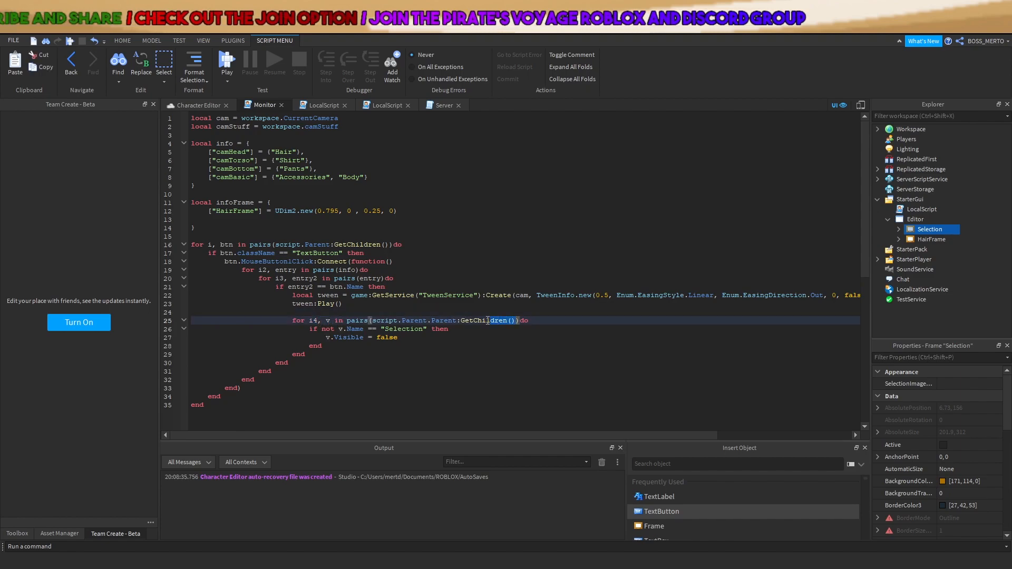
click(454, 344)
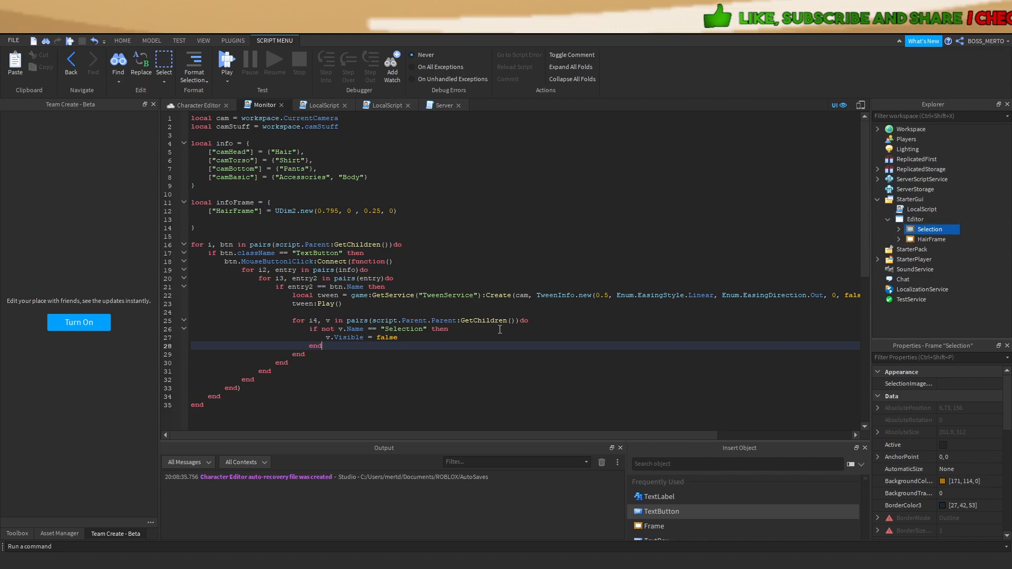
drag(457, 322, 489, 323)
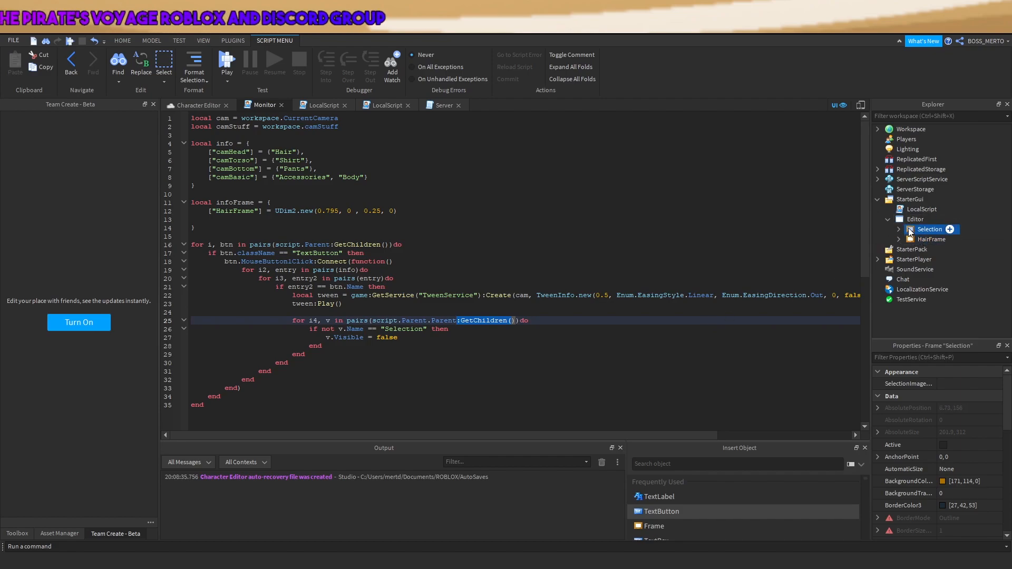
Add blank lines 30 and 31 after the inner loop and return to Monitor
click(917, 240)
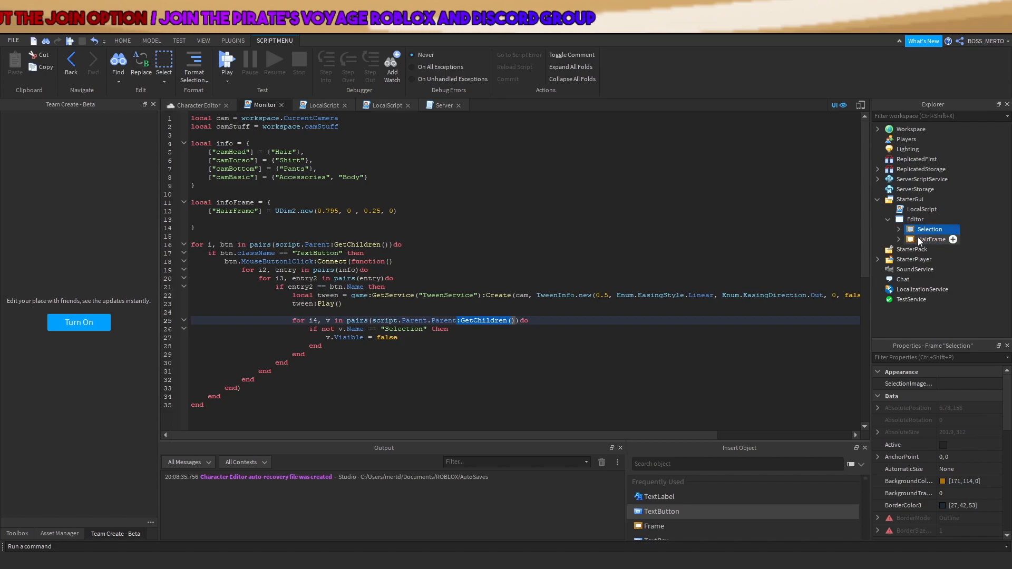
click(917, 231)
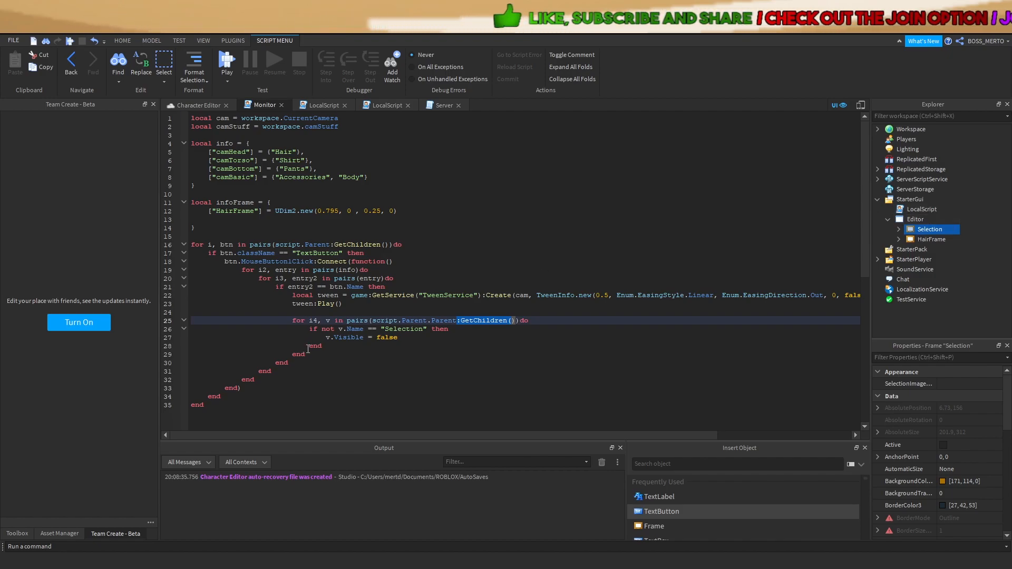
double_click(313, 320)
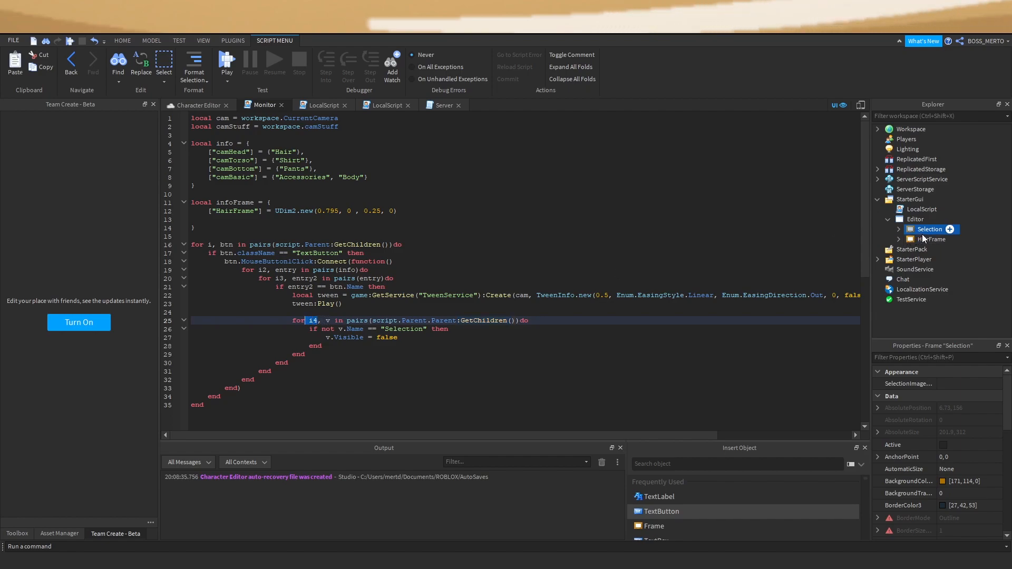
click(396, 340)
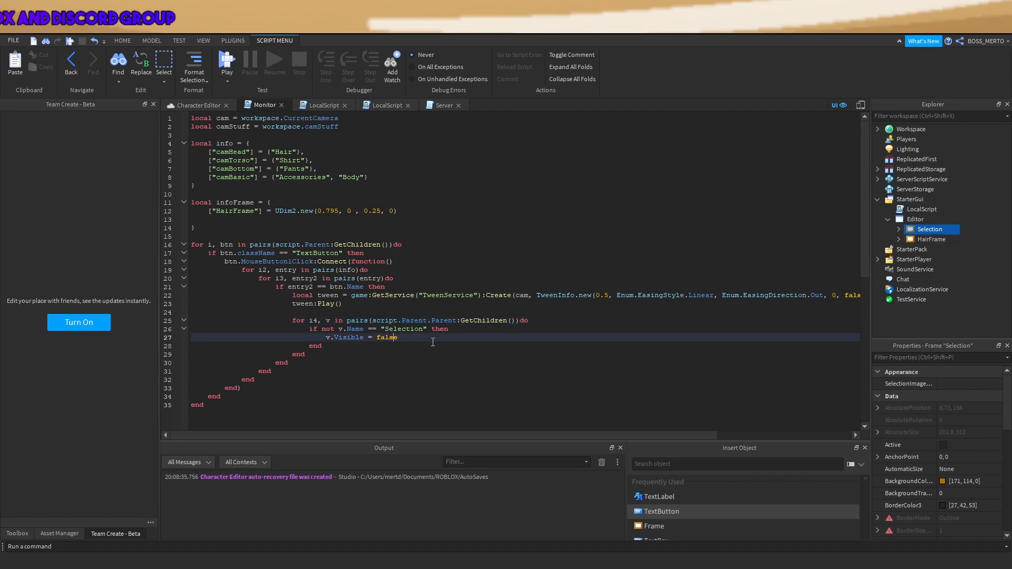
drag(331, 345, 291, 323)
key(Return)
key(Return)
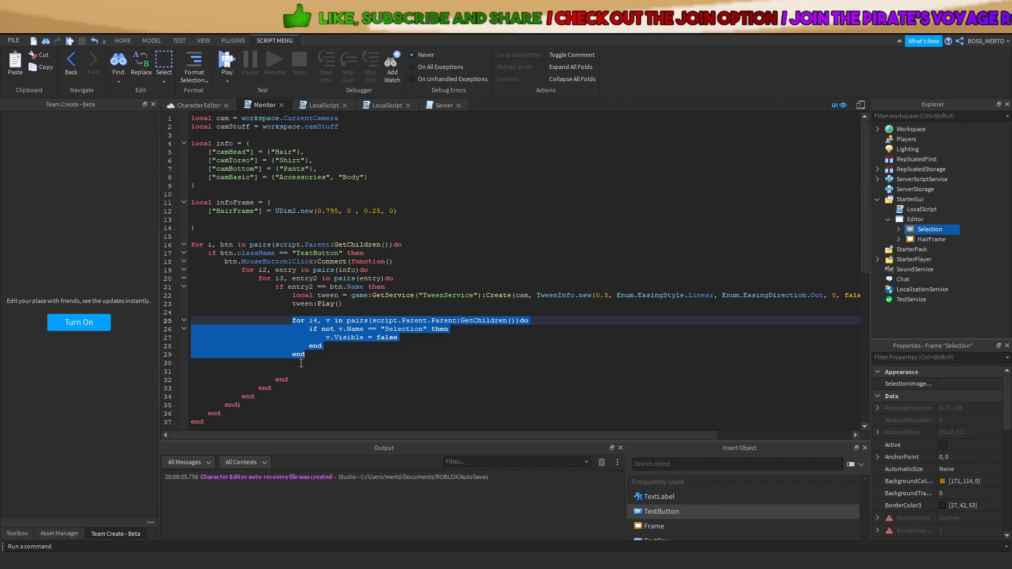
click(327, 370)
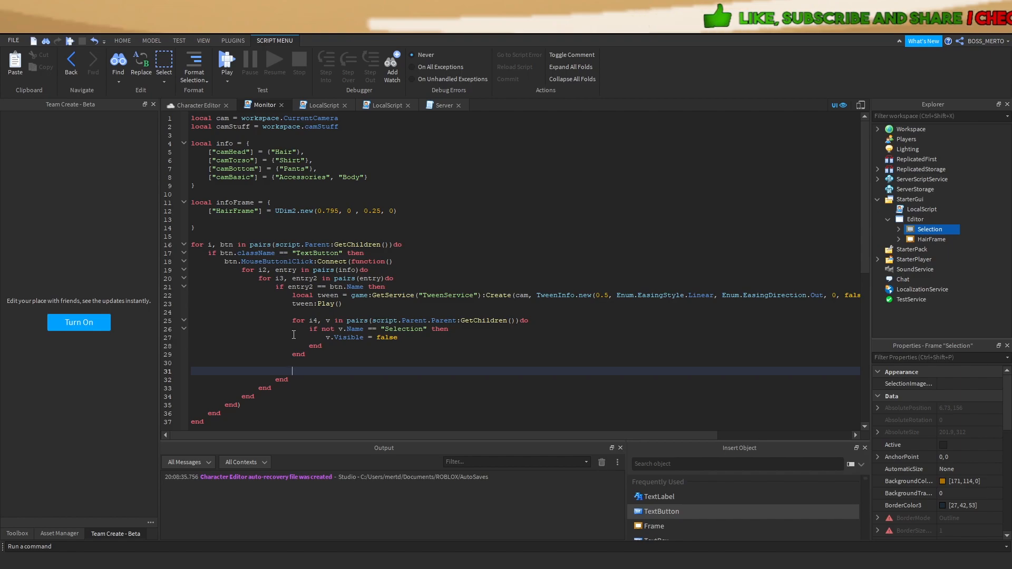
click(195, 105)
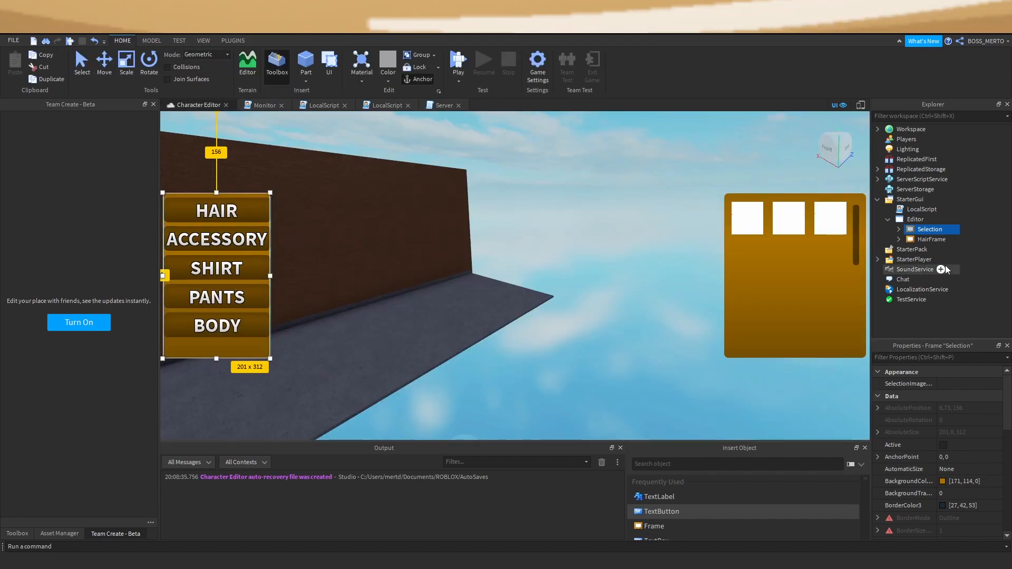
click(261, 105)
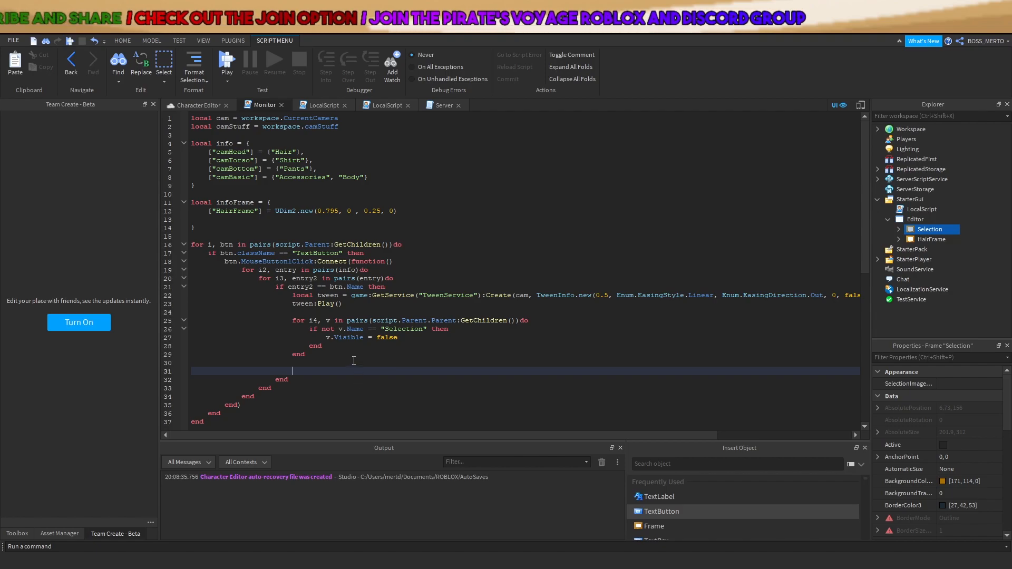
Write script.Parent.Parent:FindFirstChild(btn.Name.."Frame") on line 31, checking Selection's children
text(s)
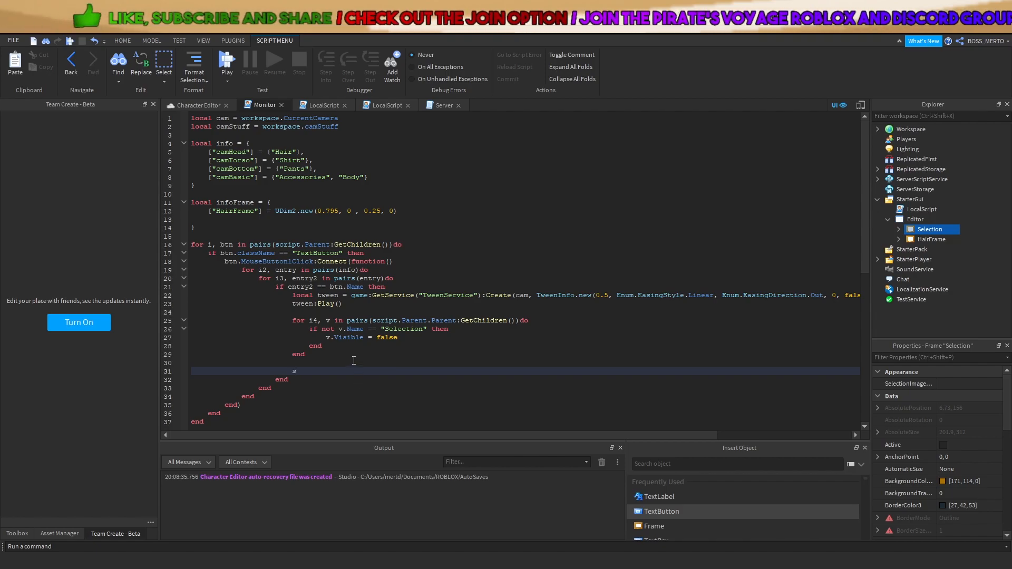
text(cript.Parent.)
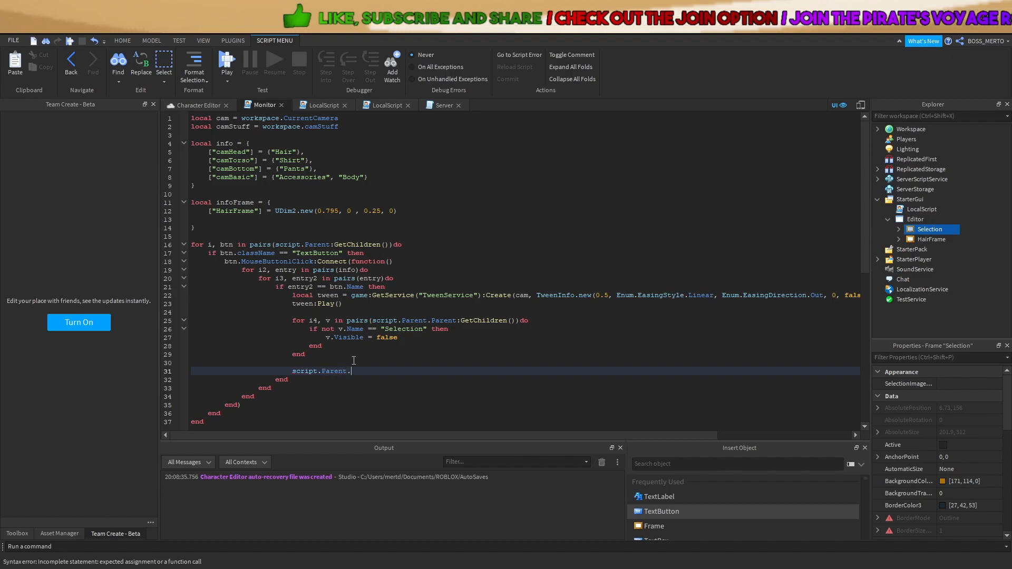
text(Parent)
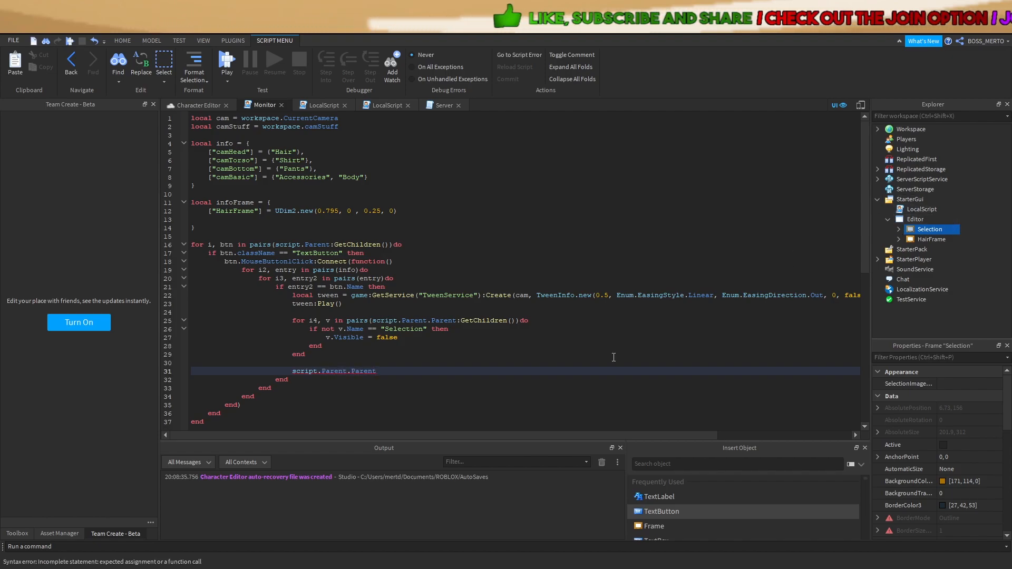
text(:FindFirstChild(btn.Name)
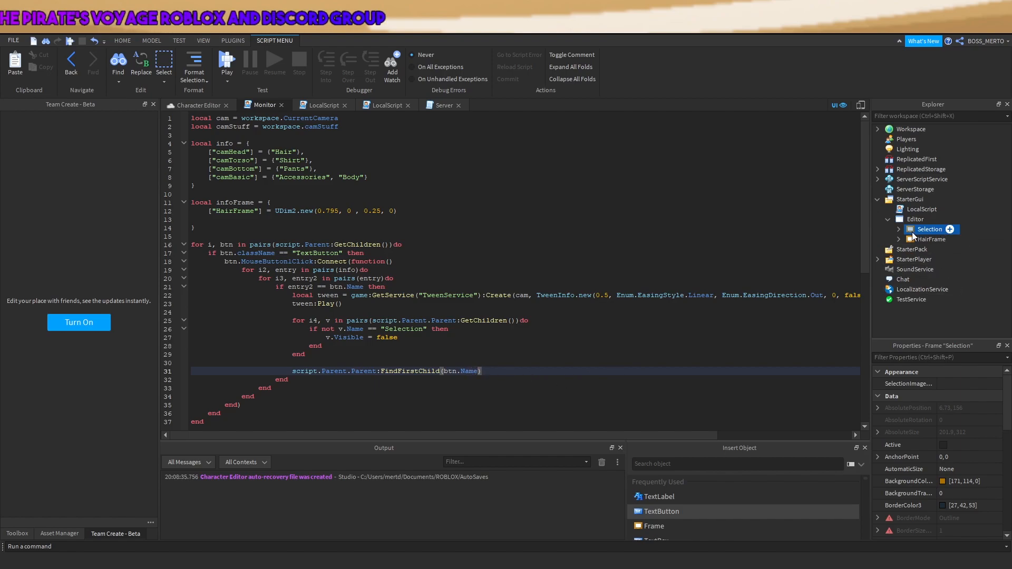
click(898, 231)
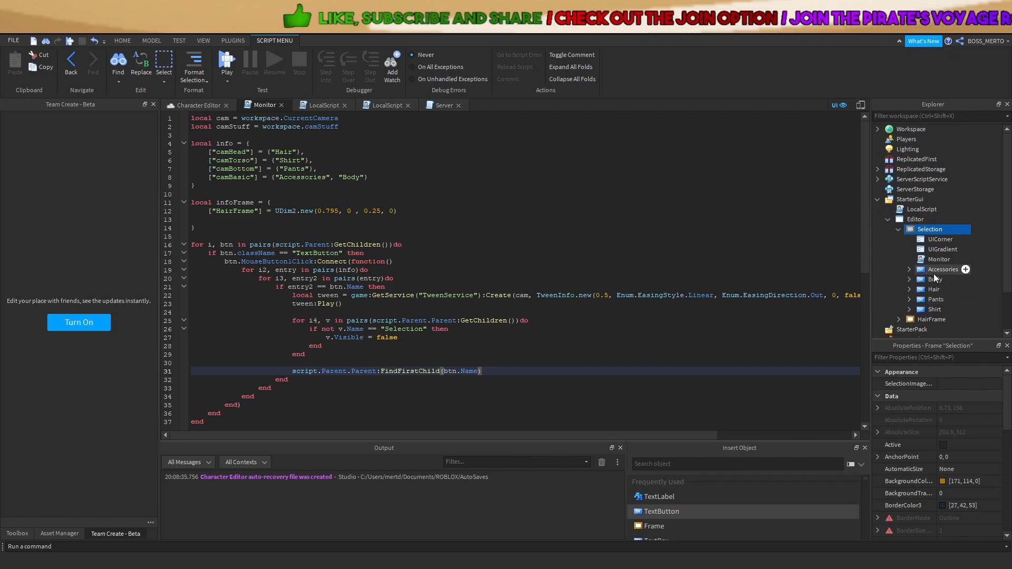
drag(478, 371, 444, 374)
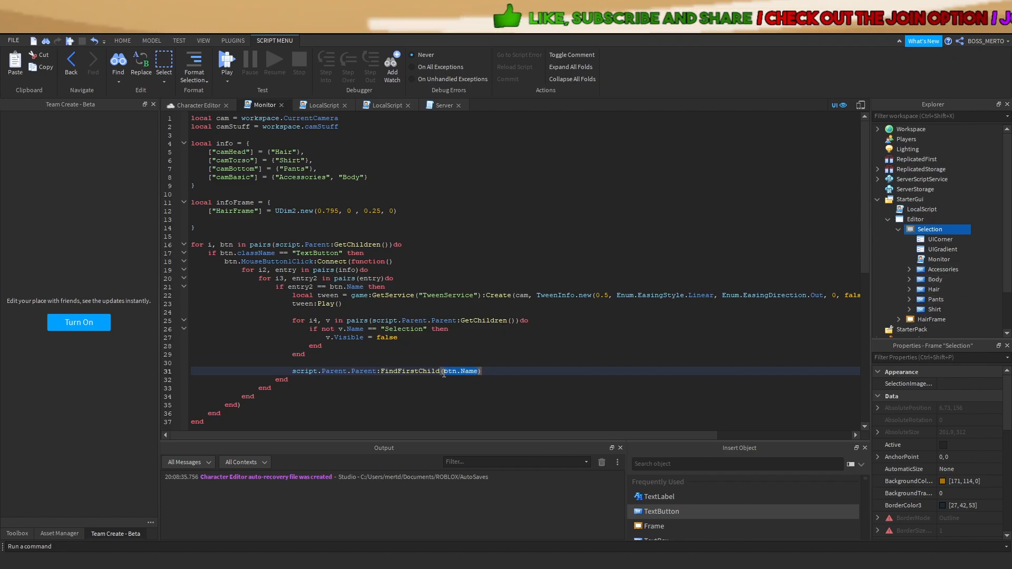
click(572, 338)
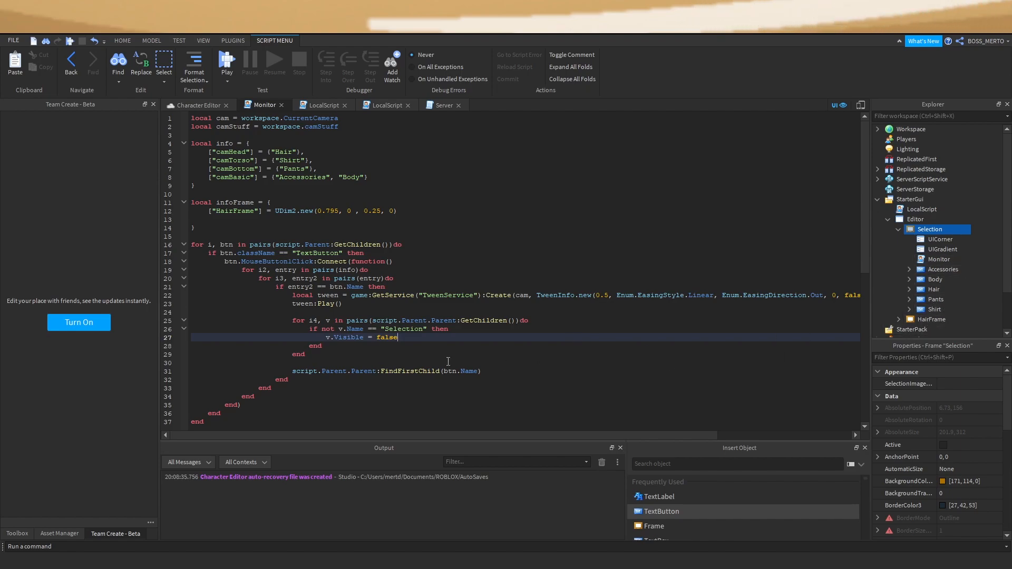
click(477, 372)
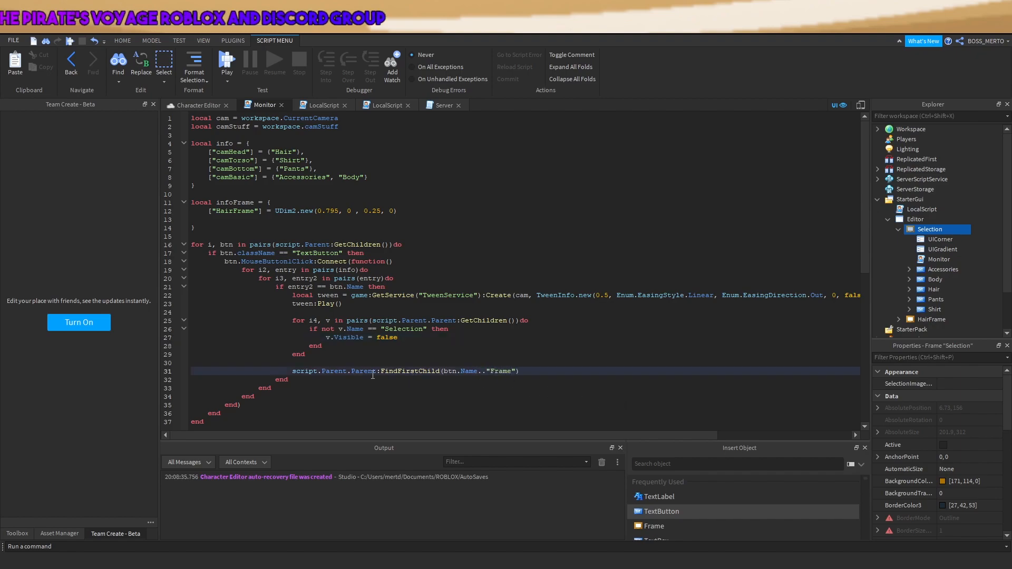
drag(373, 372, 483, 375)
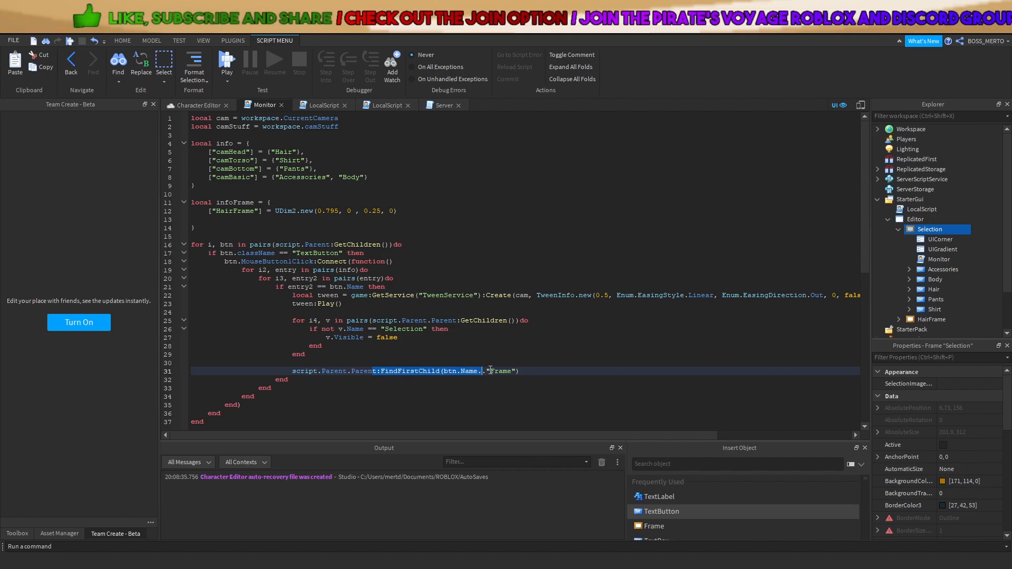
click(489, 371)
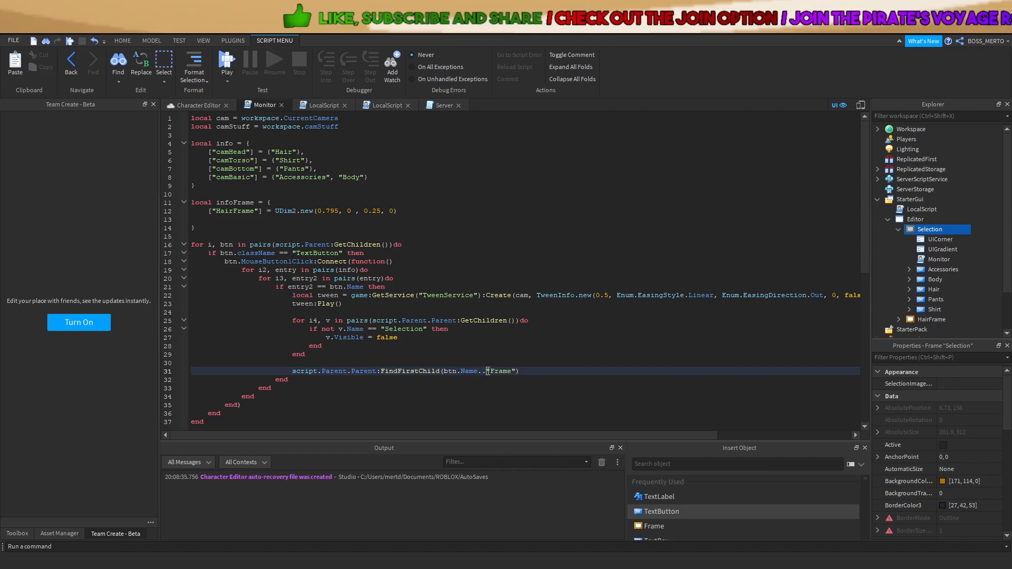
End line 31 of the Monitor script with .Visible = true and collapse the Selection frame in Explorer
scroll(972, 309, down, 3)
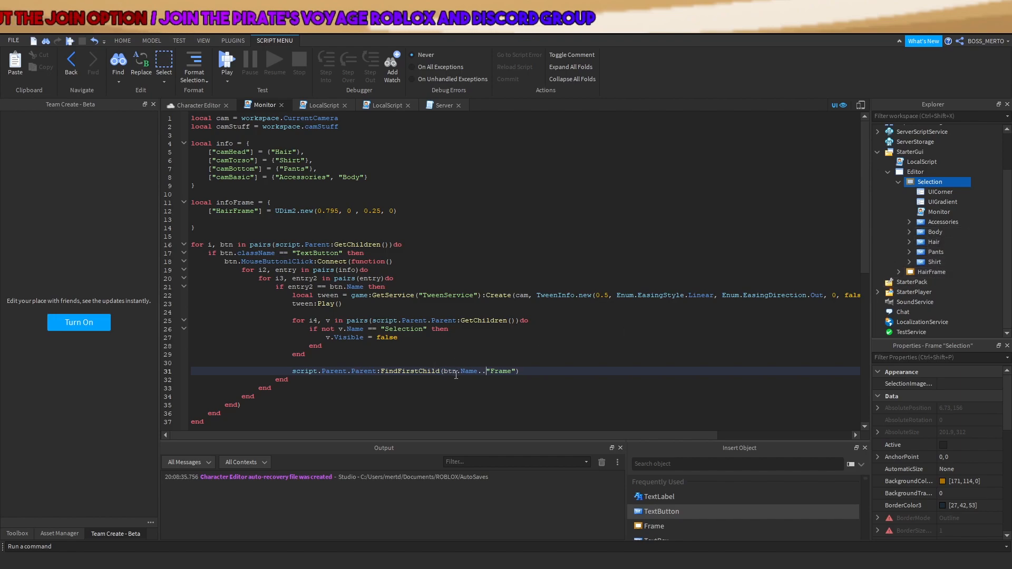
drag(486, 371, 444, 371)
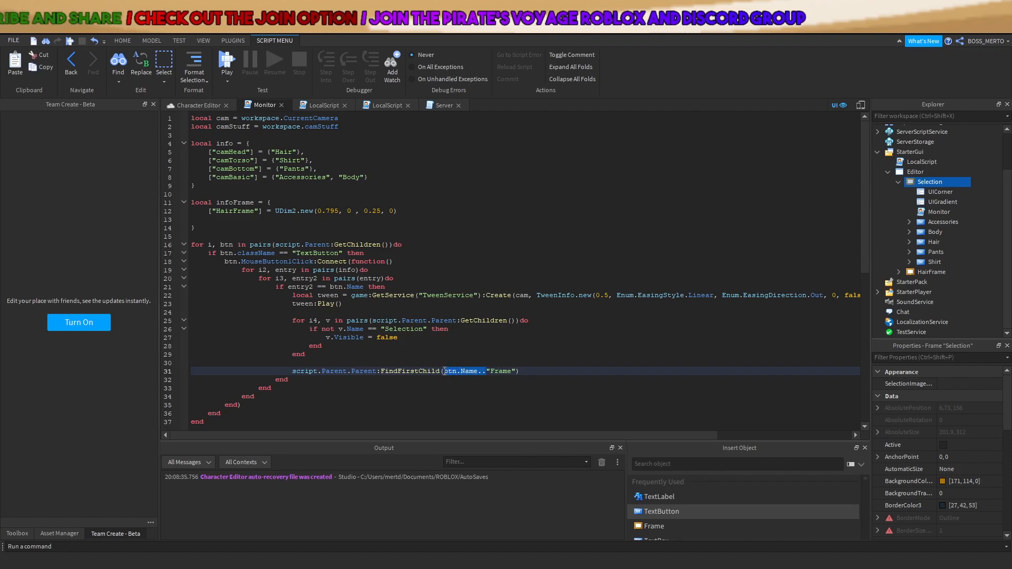
click(526, 372)
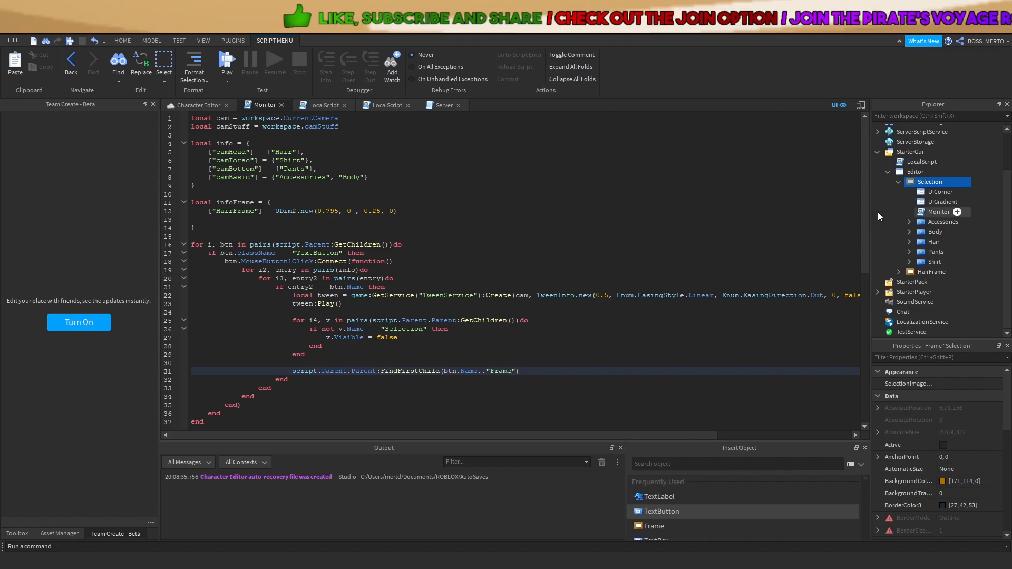
click(898, 182)
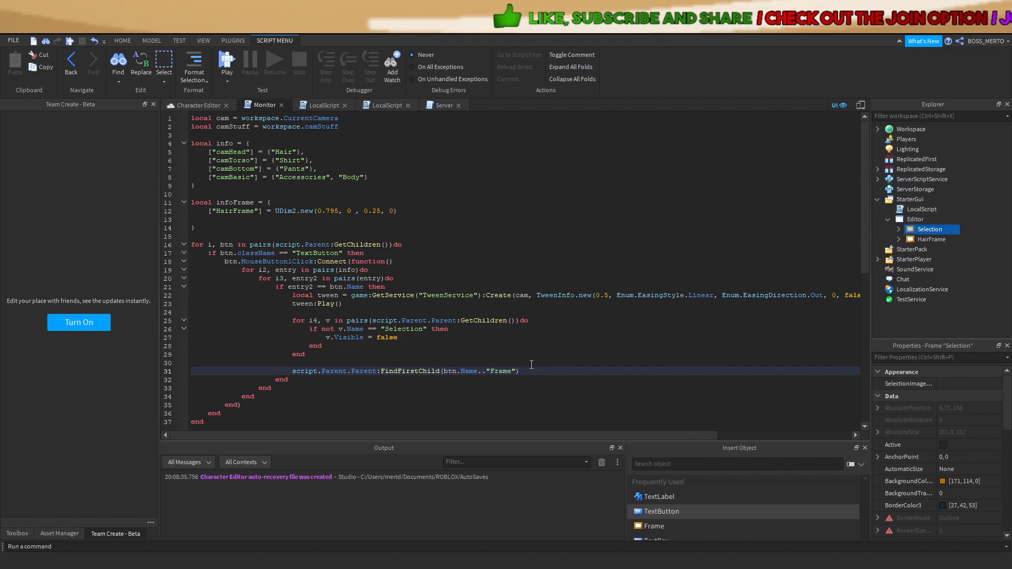
click(566, 380)
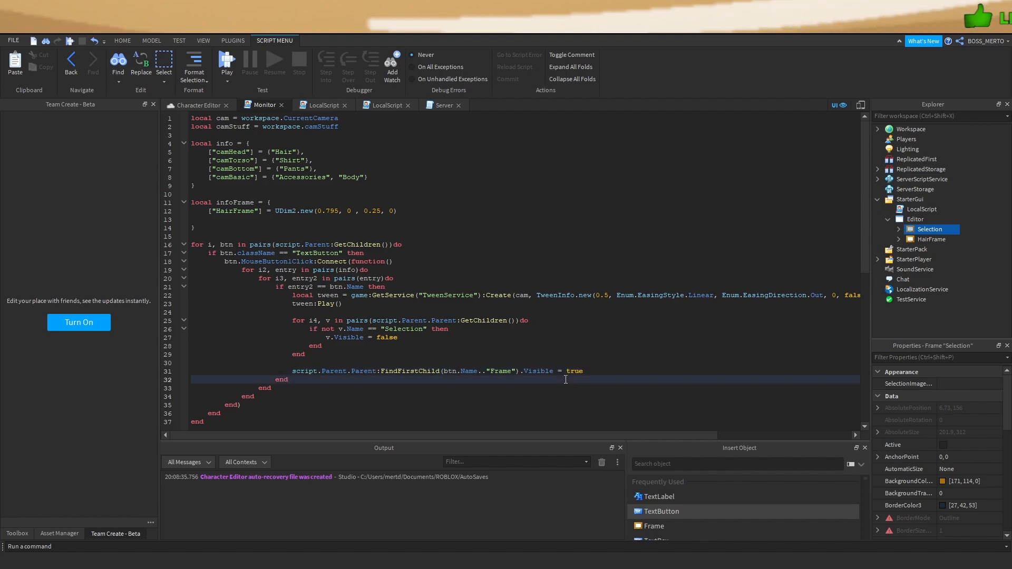
Play-test the game, trying the HAIR and ACCESSORY category buttons, then stop the test
click(224, 59)
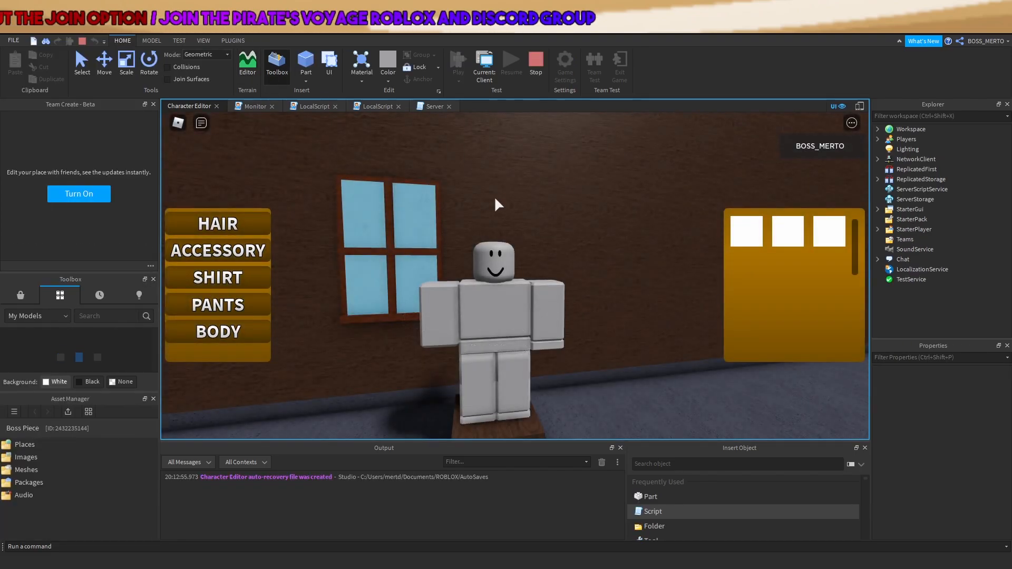
click(226, 224)
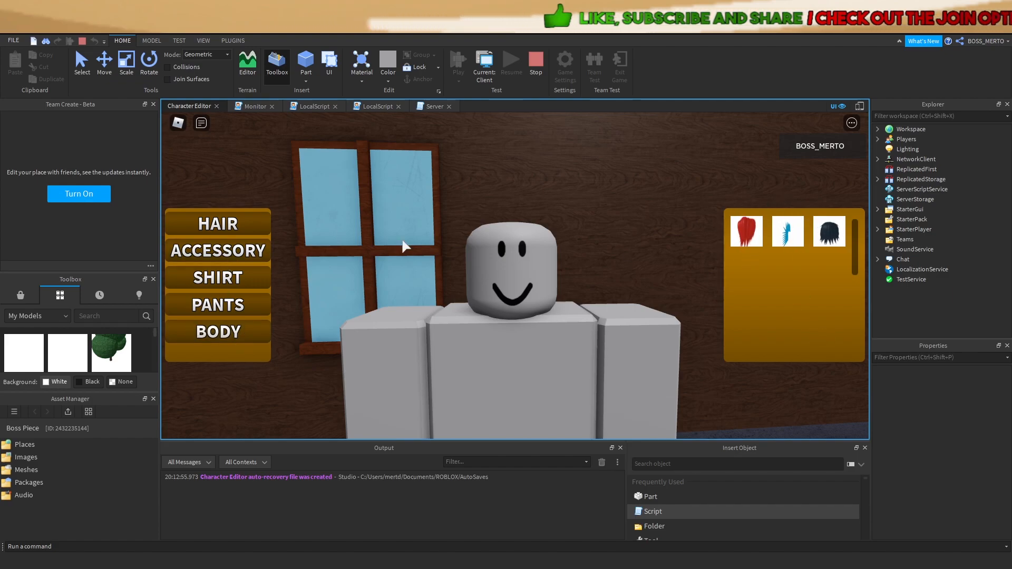
click(253, 249)
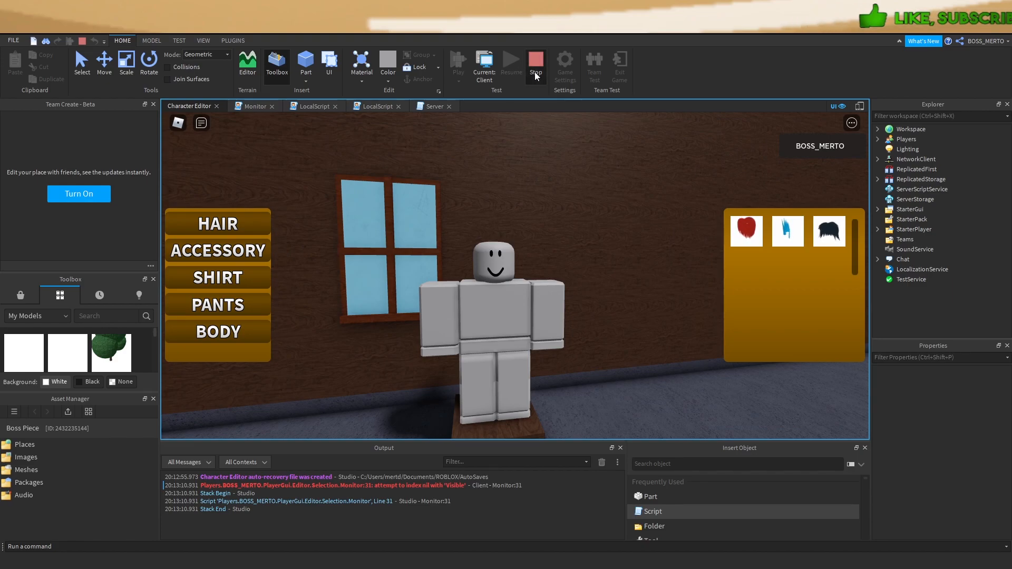
click(535, 72)
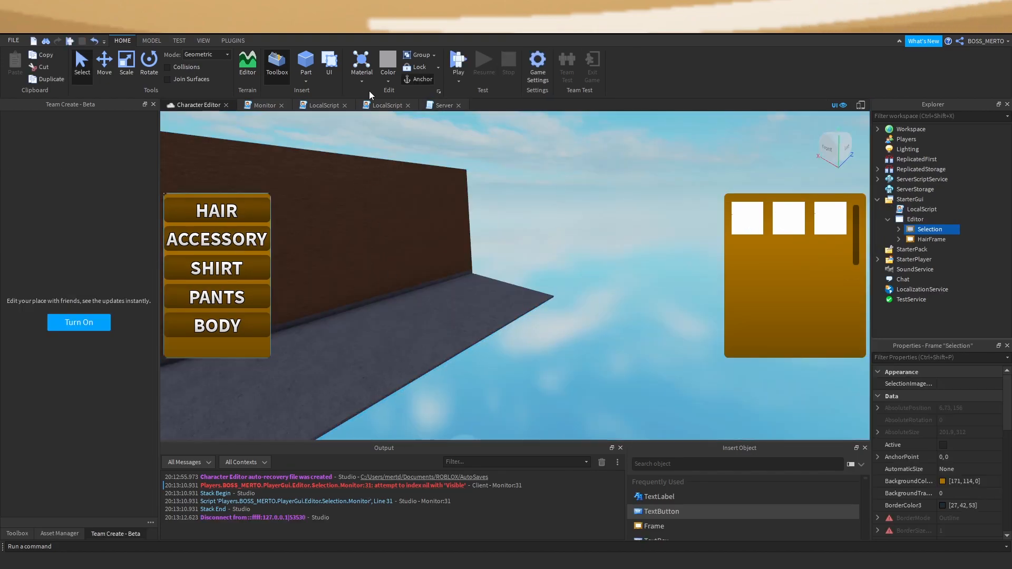
Look through both LocalScript tabs and the Character Editor, ending on the Monitor script
click(383, 106)
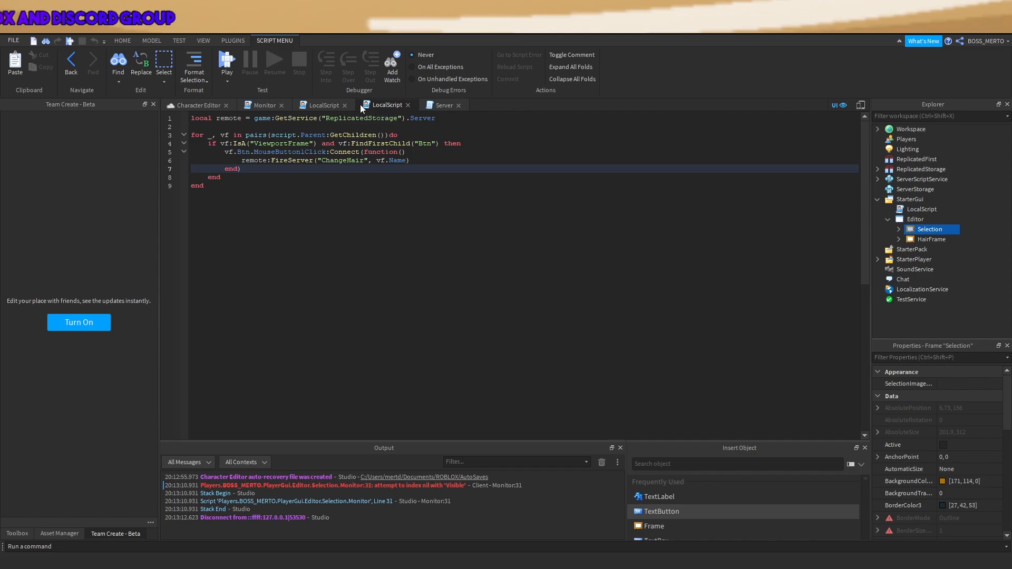
click(318, 106)
click(259, 105)
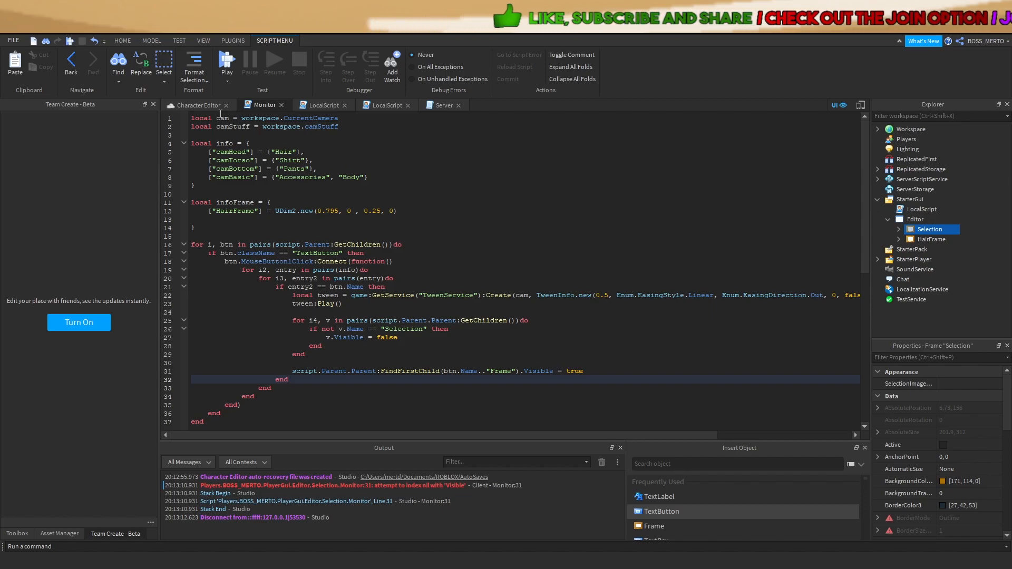
click(193, 105)
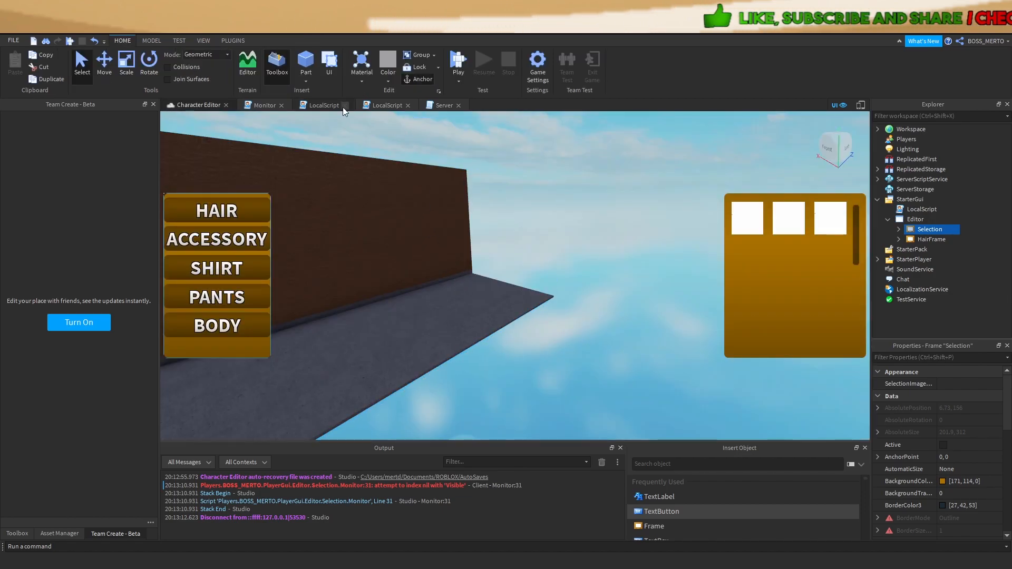
click(263, 104)
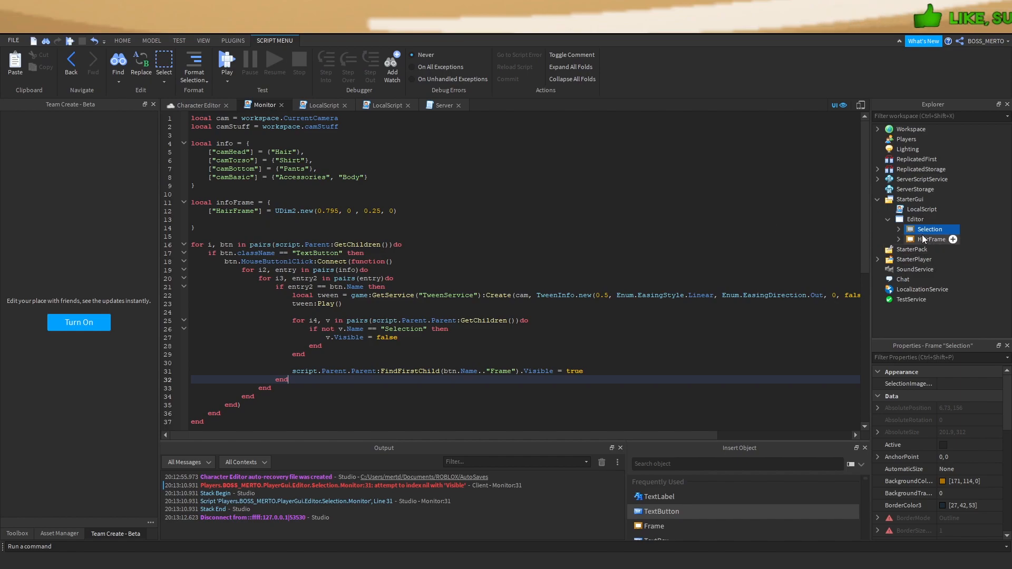
Duplicate HairFrame and move the copy offscreen right with Position {1, 0},{0.25, 0}
click(192, 106)
scroll(1000, 433, down, 5)
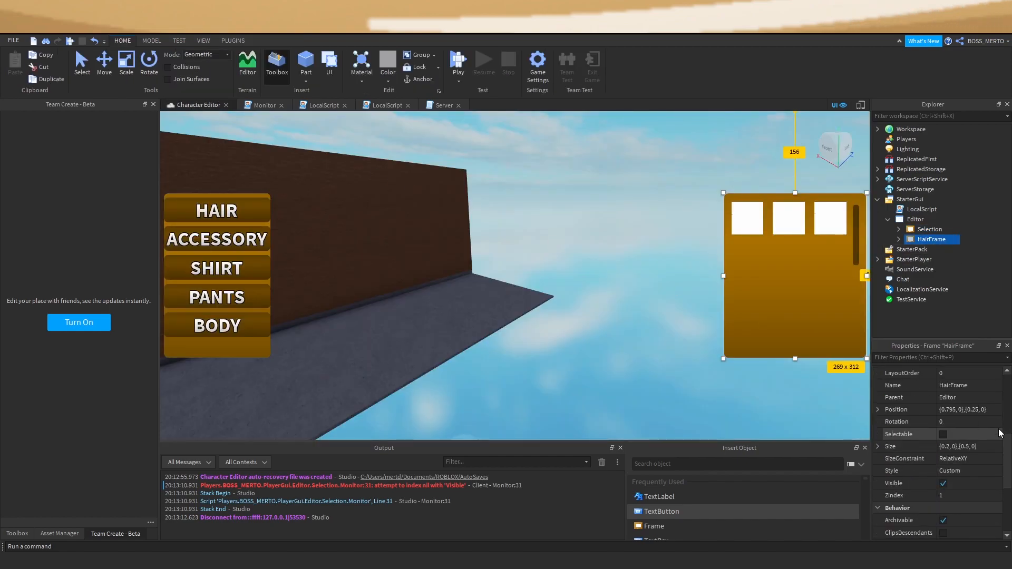
key(ctrl+d)
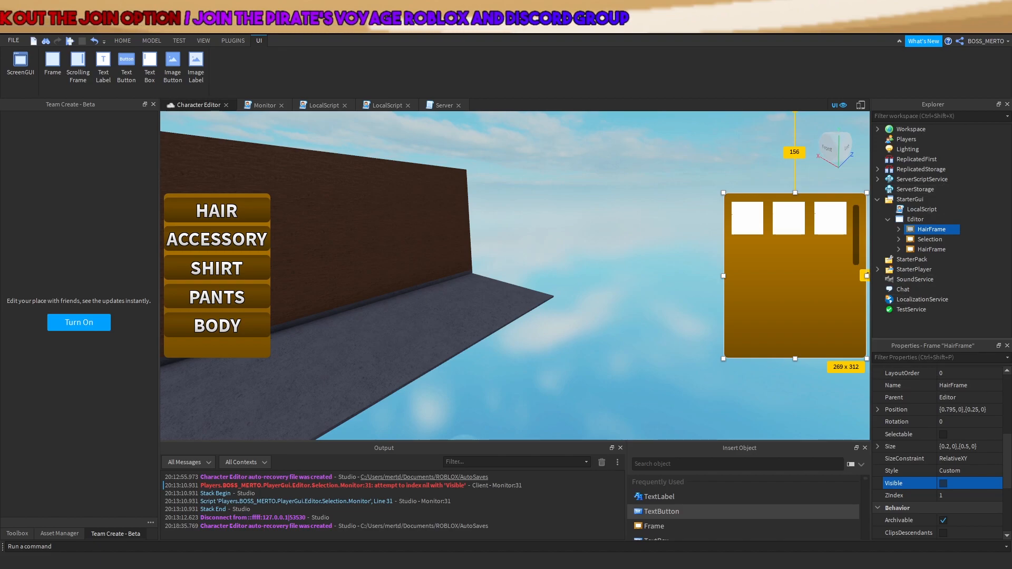
click(969, 410)
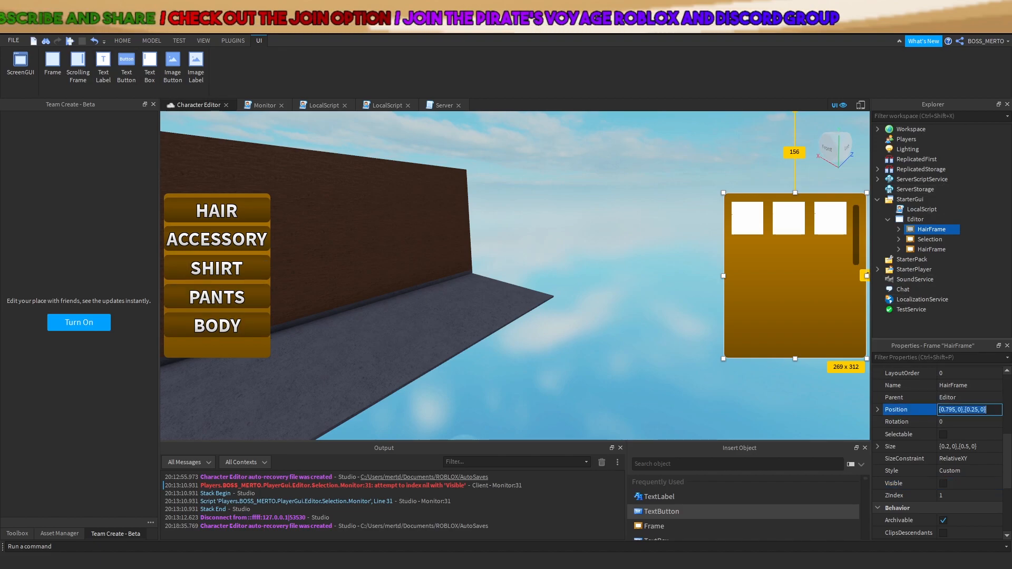
click(957, 410)
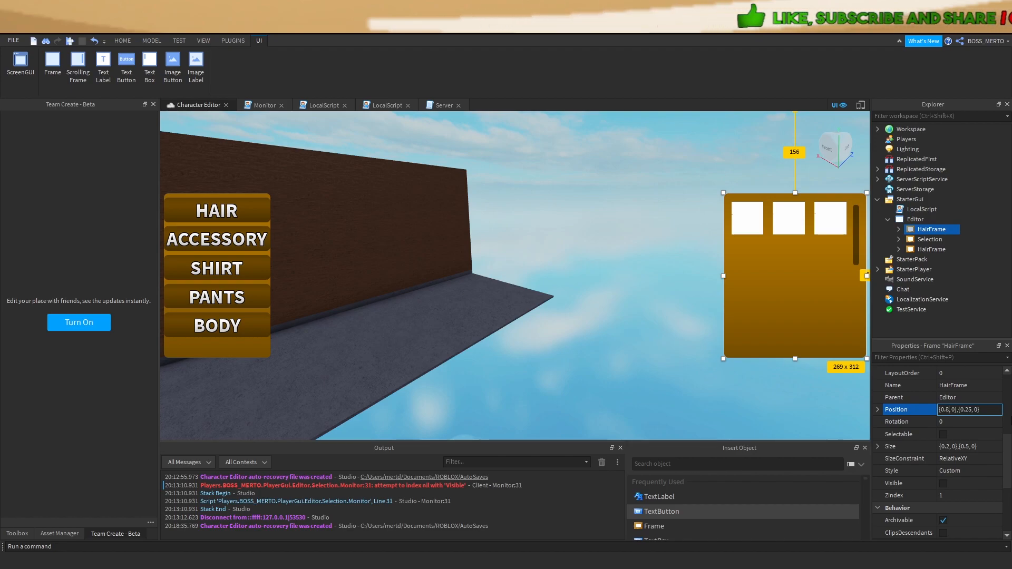
key(Return)
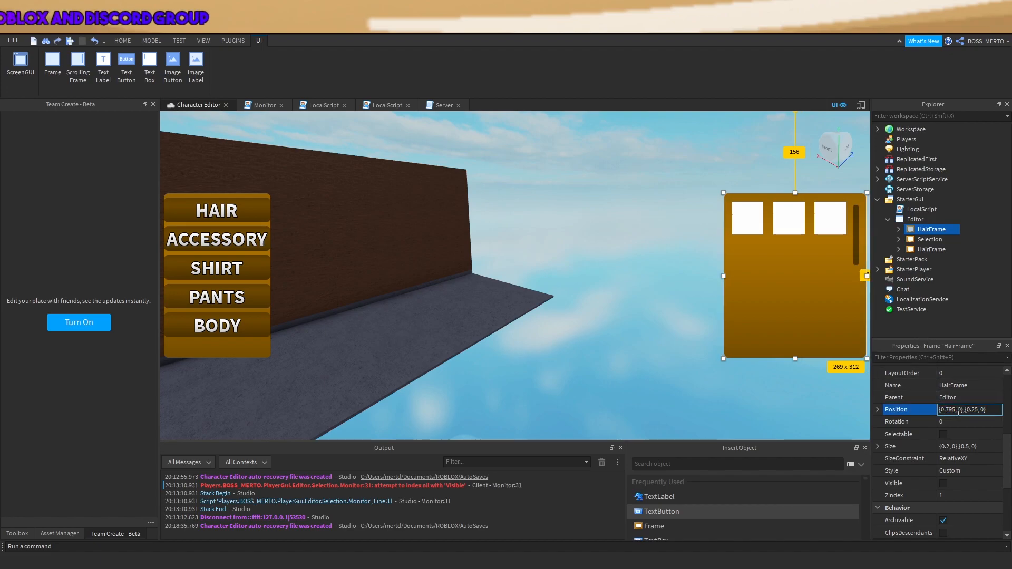
key(BackSpace)
key(BackSpace)
key(BackSpace)
key(BackSpace)
text(1)
key(Return)
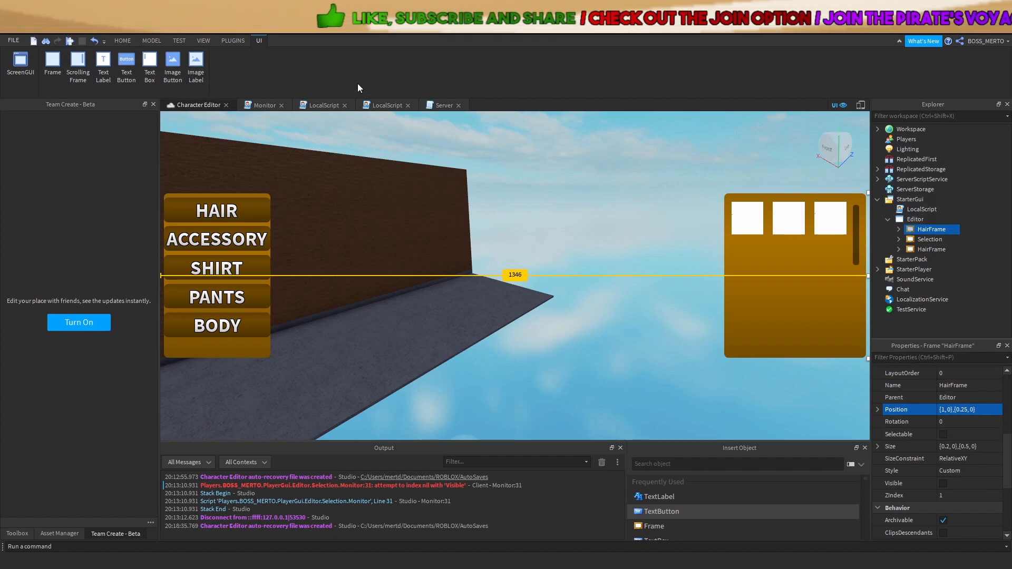
click(261, 104)
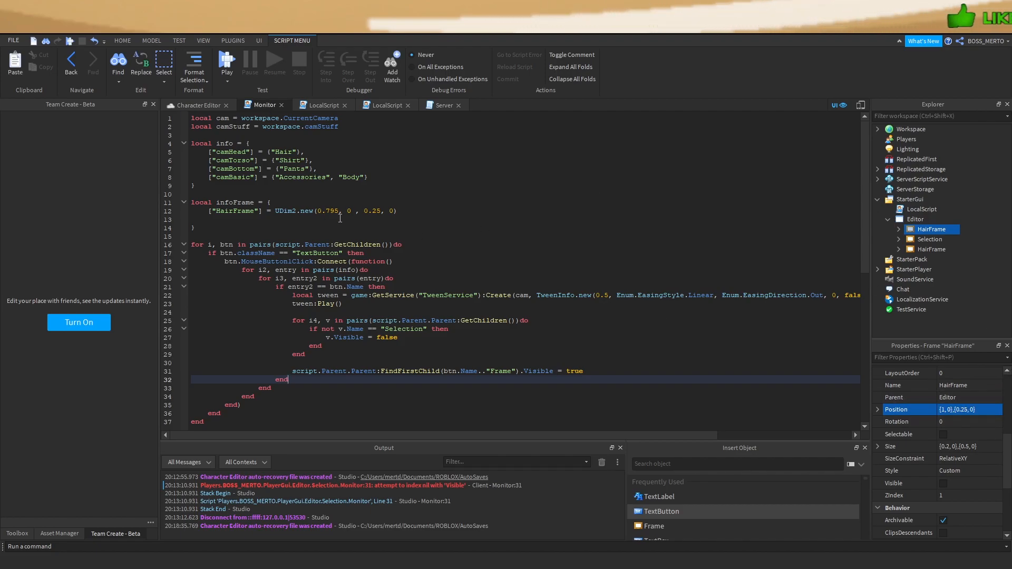
Insert a new empty line after line 31 of the Monitor script
mouse_move(208, 210)
mouse_down()
mouse_move(436, 218)
mouse_move(214, 212)
mouse_up()
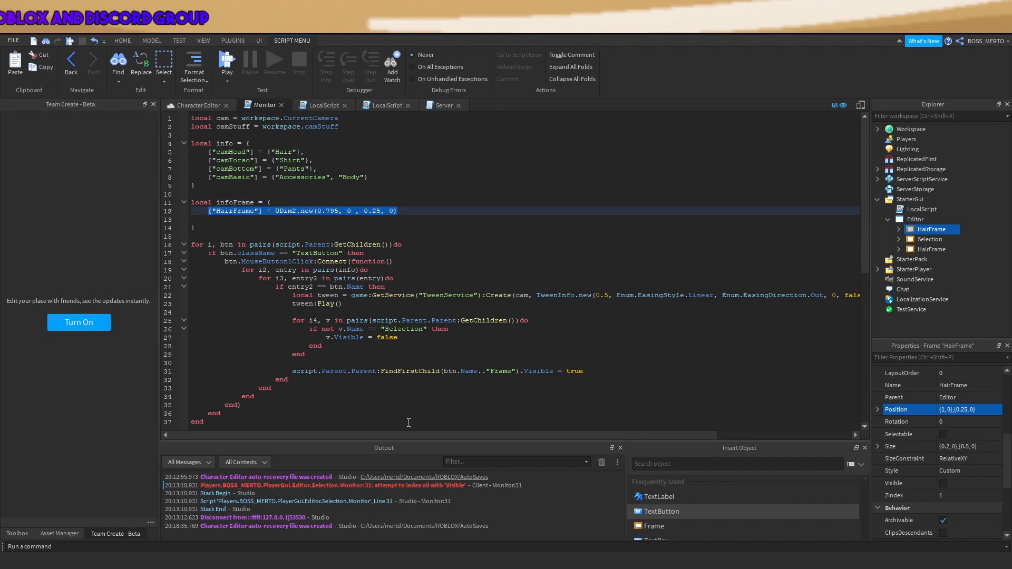
click(508, 351)
drag(585, 371, 520, 365)
click(567, 371)
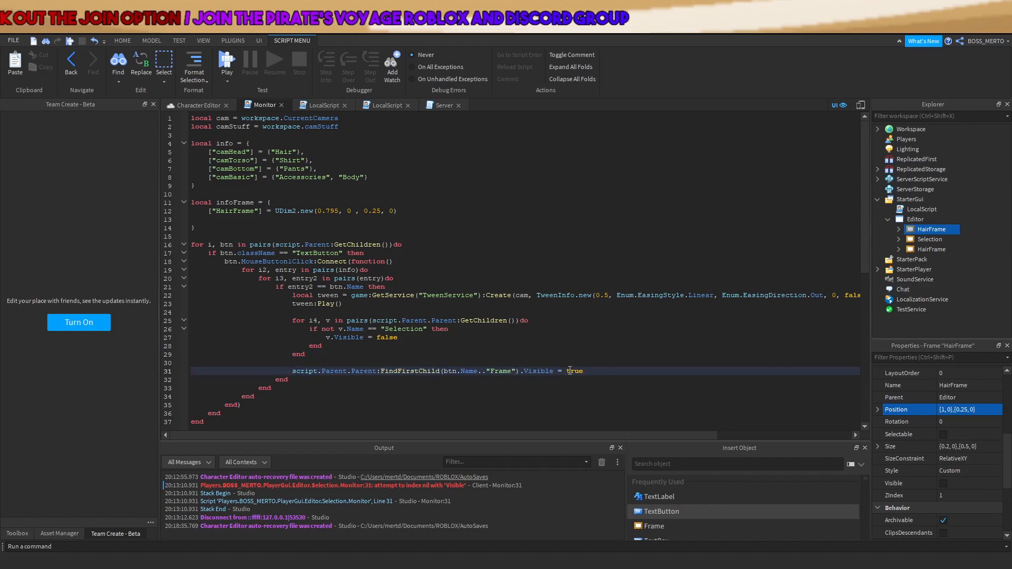
key(Return)
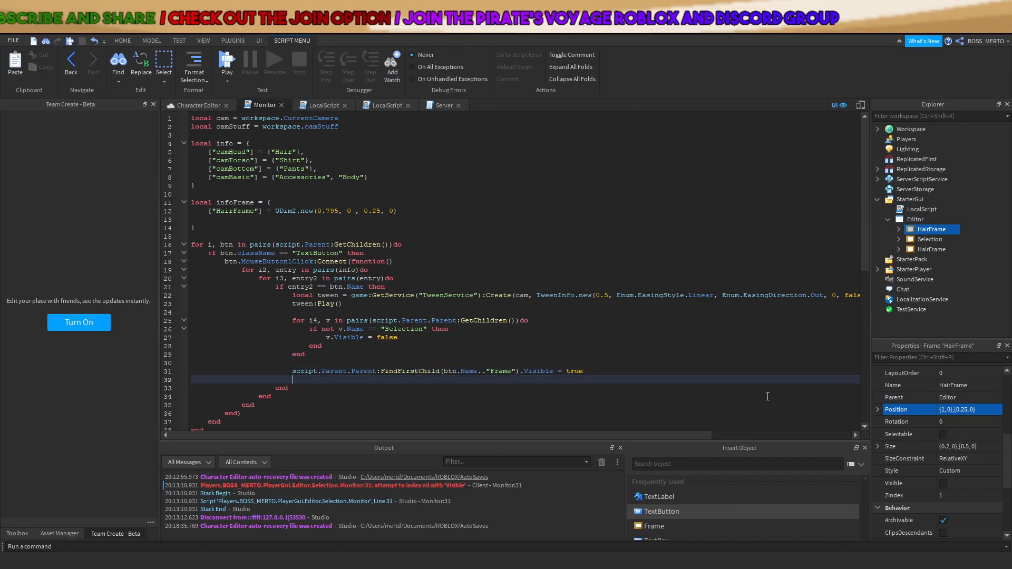
Copy the tween Create and Play lines 22–23 onto the new line 32
click(345, 305)
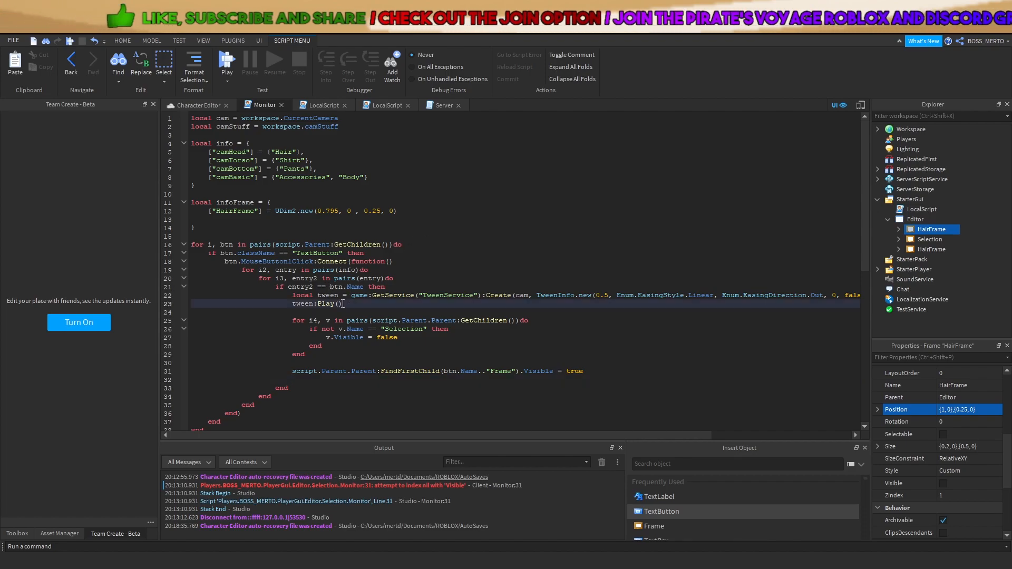
drag(346, 304, 292, 295)
key(ctrl+c)
click(366, 381)
key(ctrl+v)
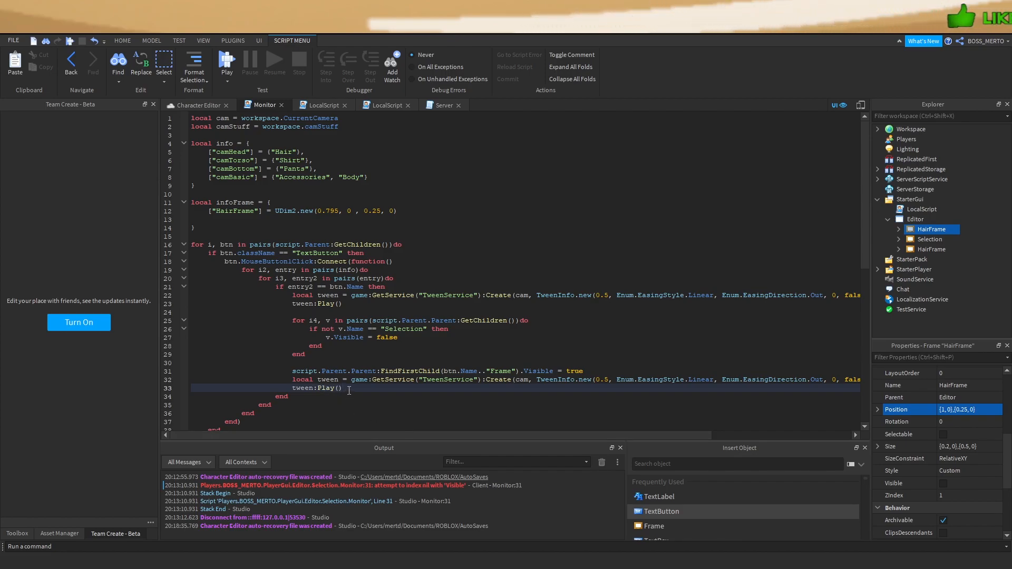
drag(485, 438, 666, 428)
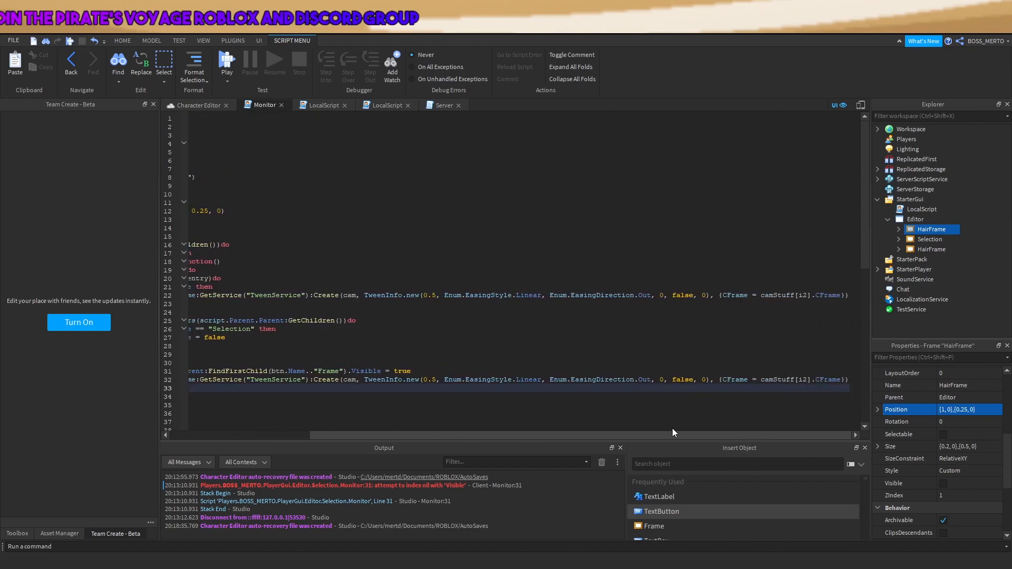
click(208, 104)
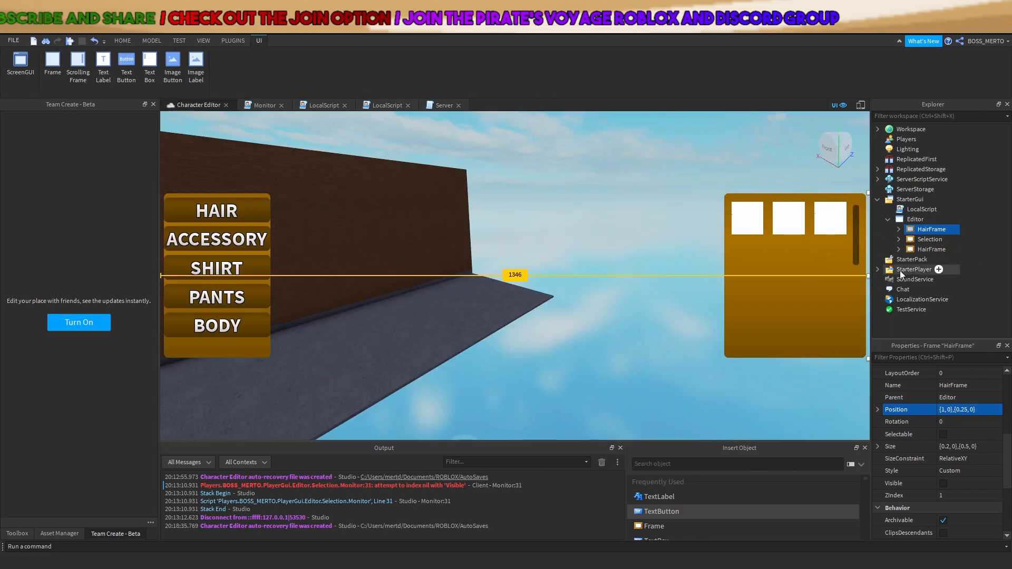
Rename the second HairFrame to 'AcessoriesFrame' in Explorer
click(931, 249)
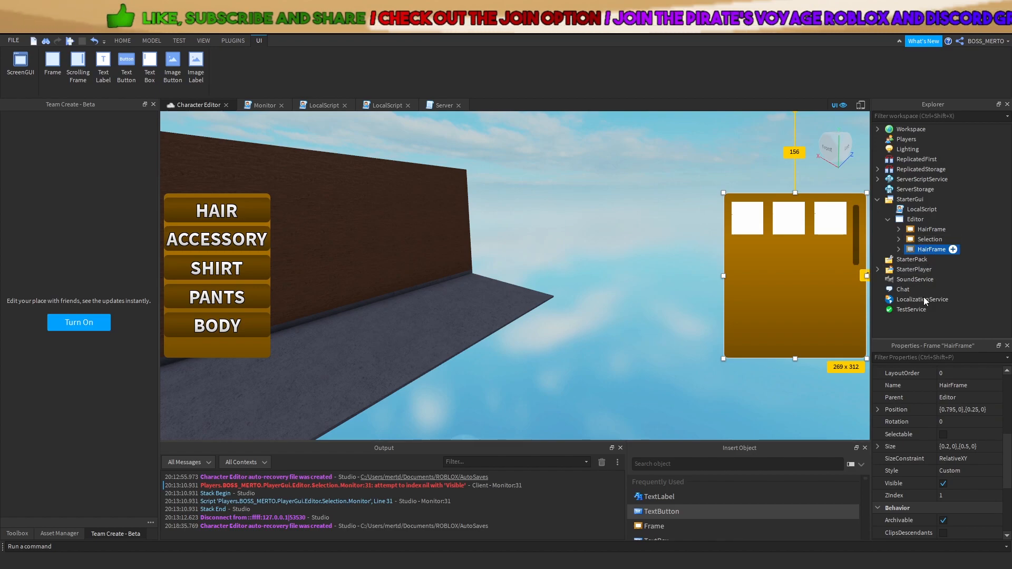
key(F2)
text(AcessoriesFrame)
key(Return)
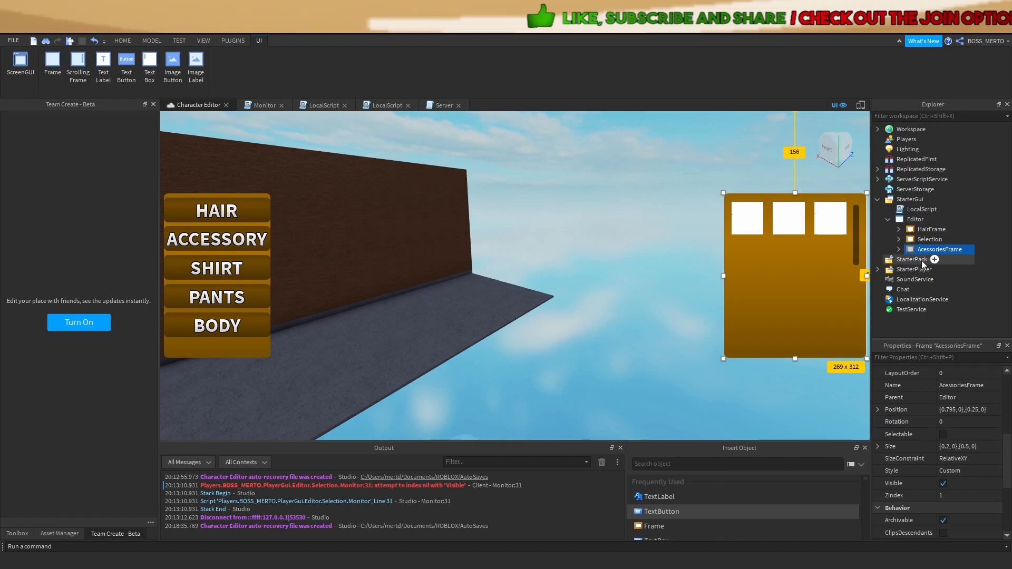
Rename the copied tween to tween2 on lines 32 and 33 of the Monitor script
click(258, 107)
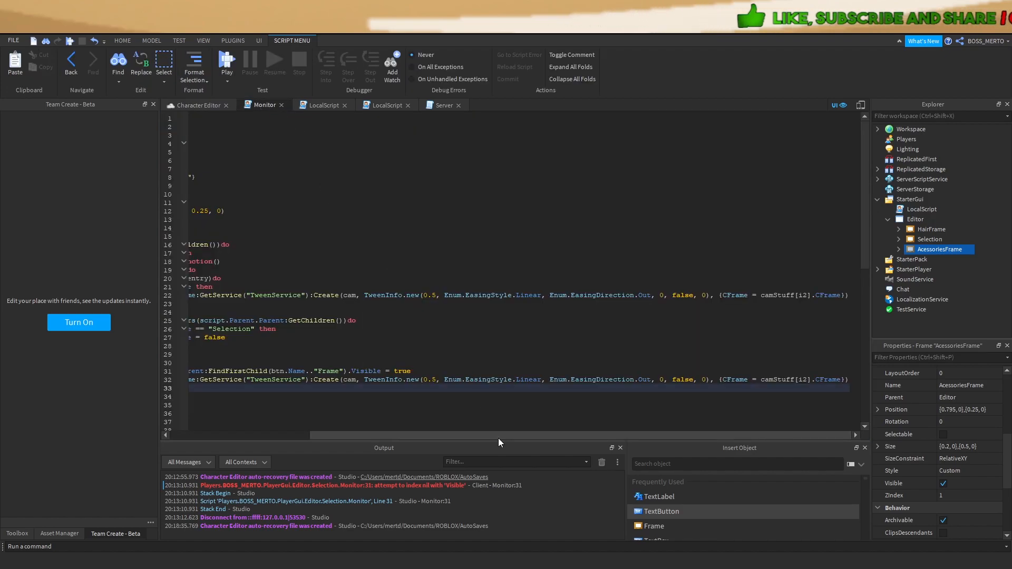
click(898, 239)
scroll(925, 239, down, 1)
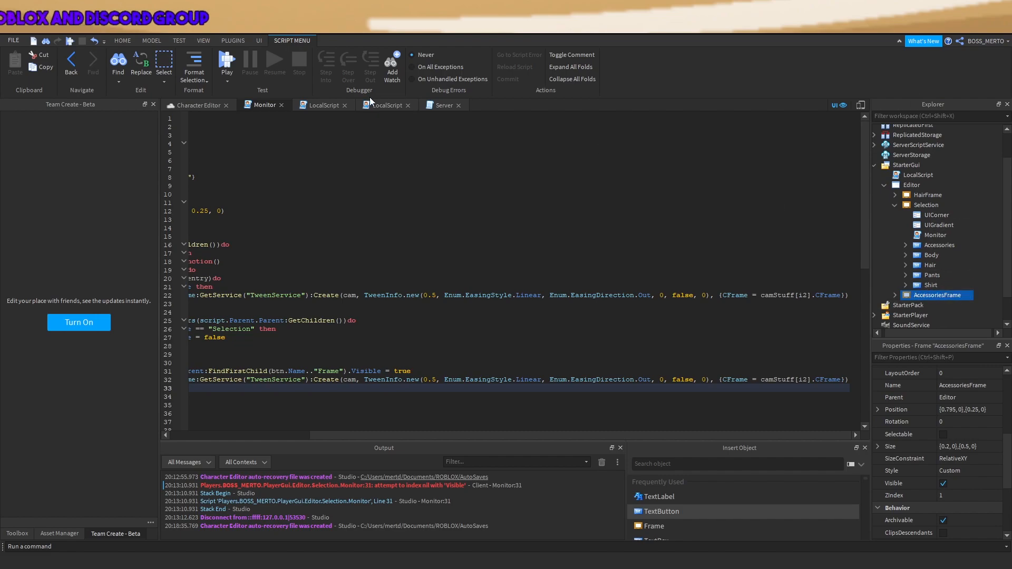
scroll(492, 432, left, 5)
scroll(368, 352, down, 7)
scroll(368, 352, up, 3)
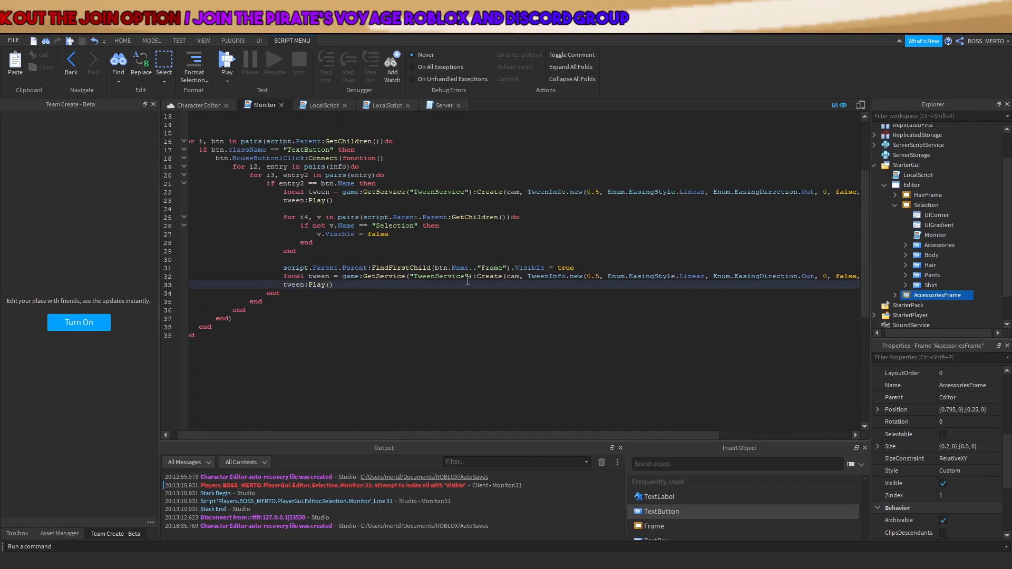
click(331, 276)
text(2)
click(305, 284)
text(2)
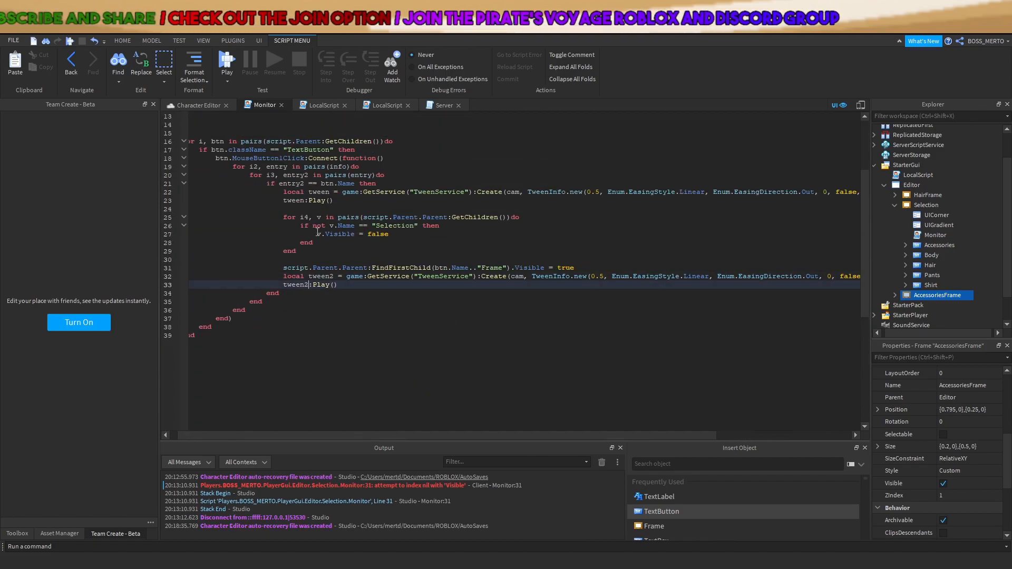
Replace cam in line 32's Create call with line 31's FindFirstChild(btn.Name.."Frame") lookup
drag(305, 192, 337, 209)
mouse_move(447, 434)
mouse_down()
mouse_move(565, 429)
mouse_move(451, 427)
mouse_up()
double_click(511, 276)
key(BackSpace)
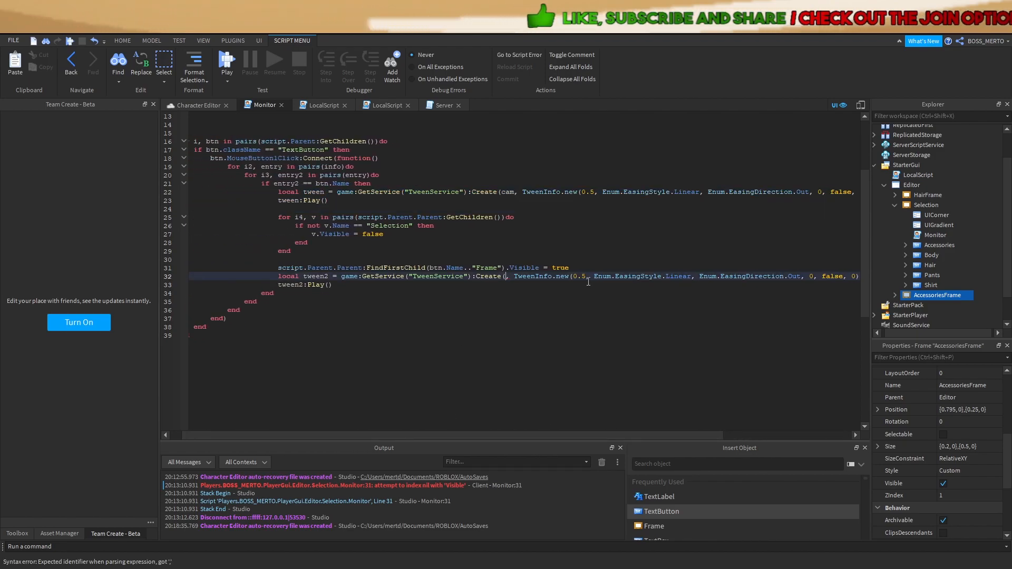
click(274, 268)
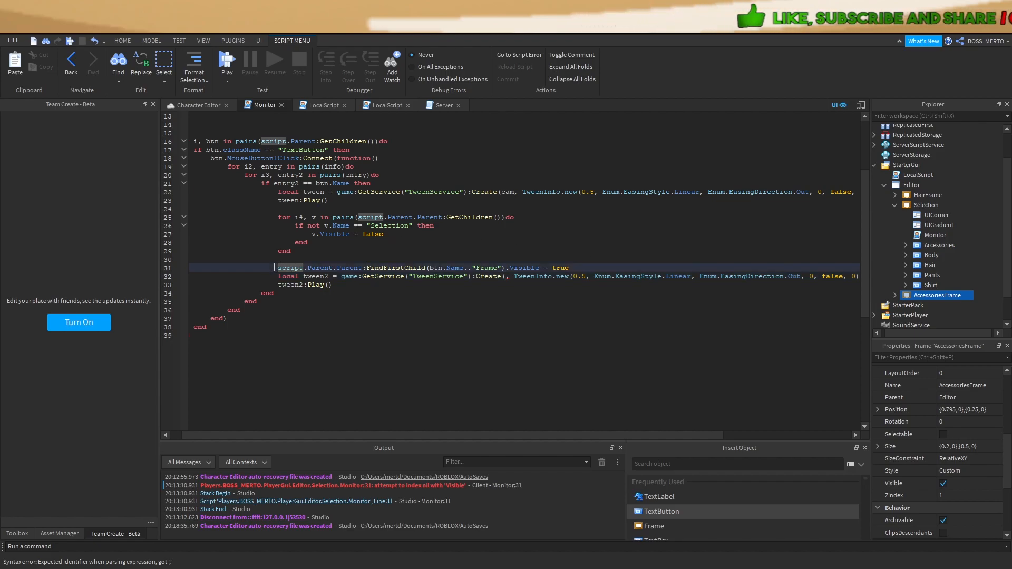
drag(300, 268, 509, 267)
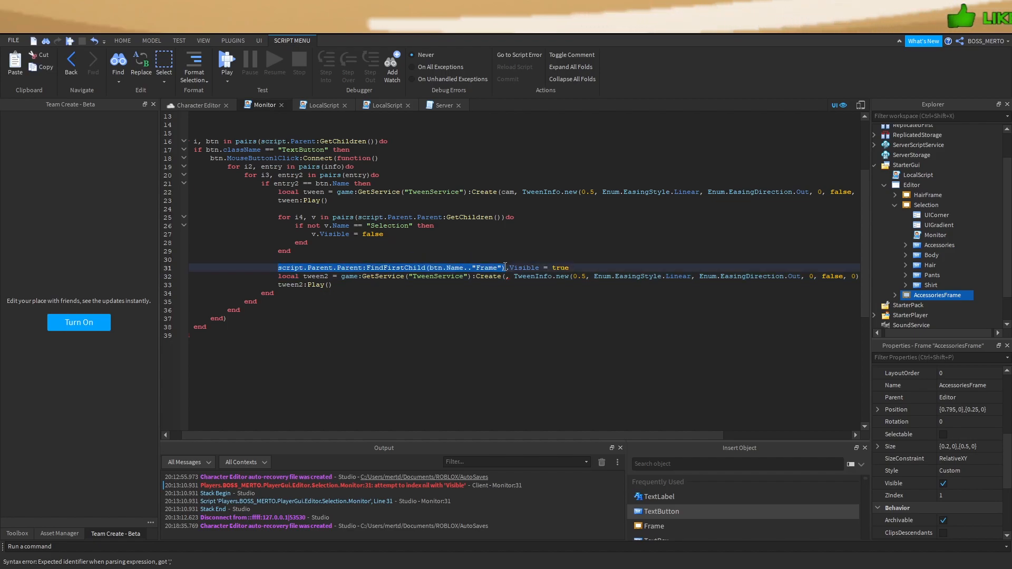
key(ctrl+c)
click(504, 276)
key(ctrl+v)
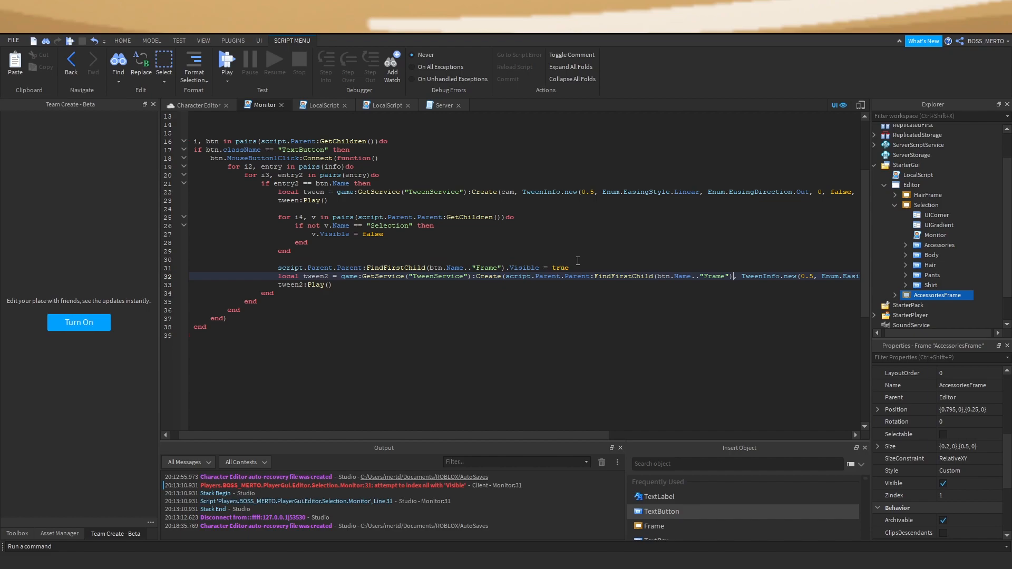
drag(734, 276, 509, 277)
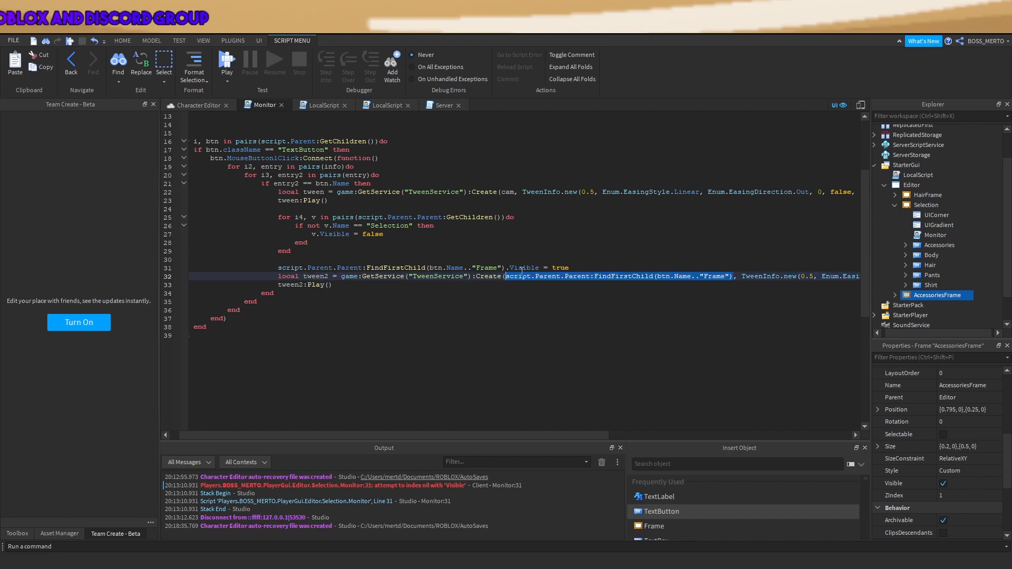
Select AccessoriesFrame, reopen the Monitor script and highlight line 32's CFrame goal
click(926, 294)
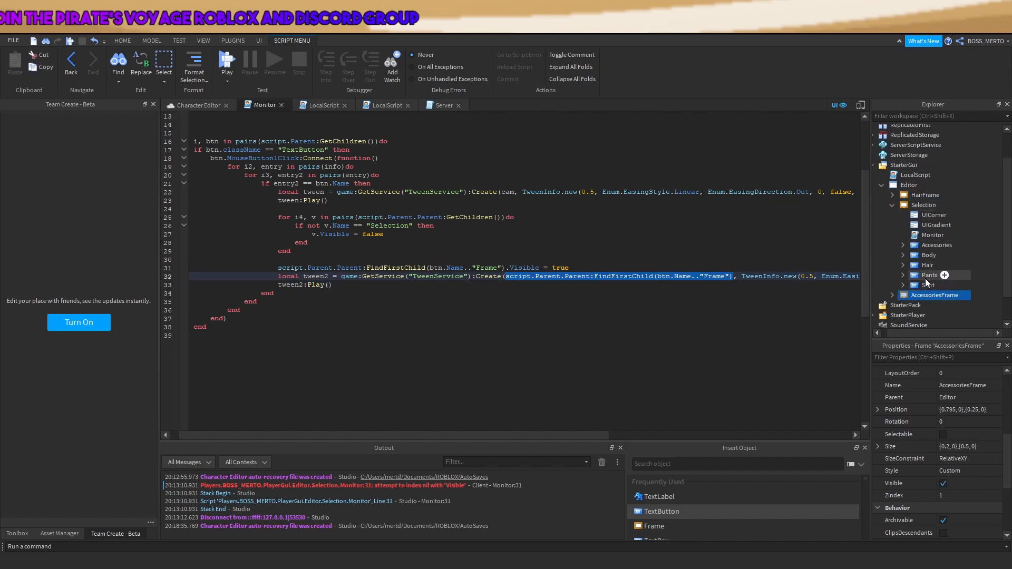
click(198, 105)
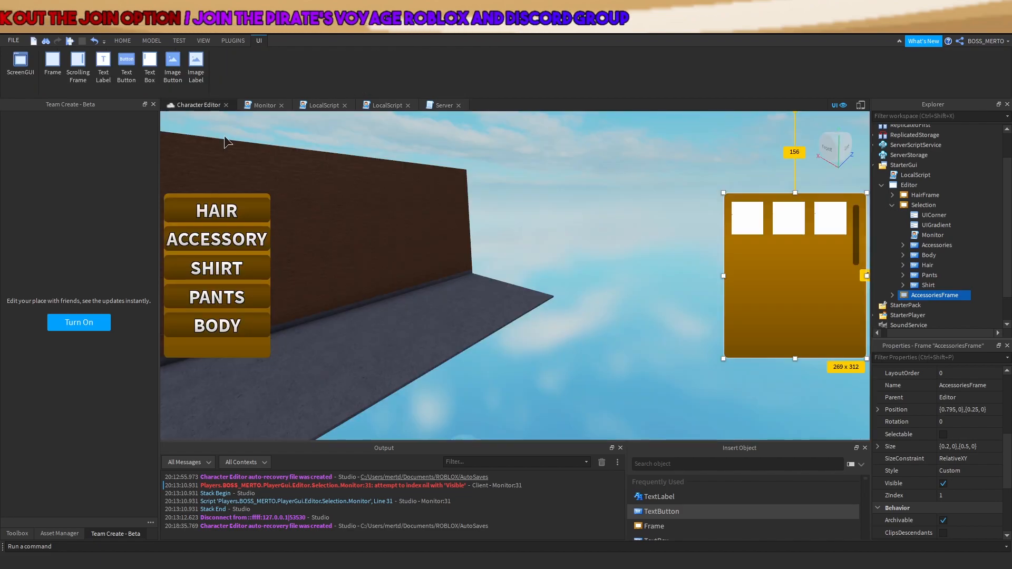
double_click(908, 235)
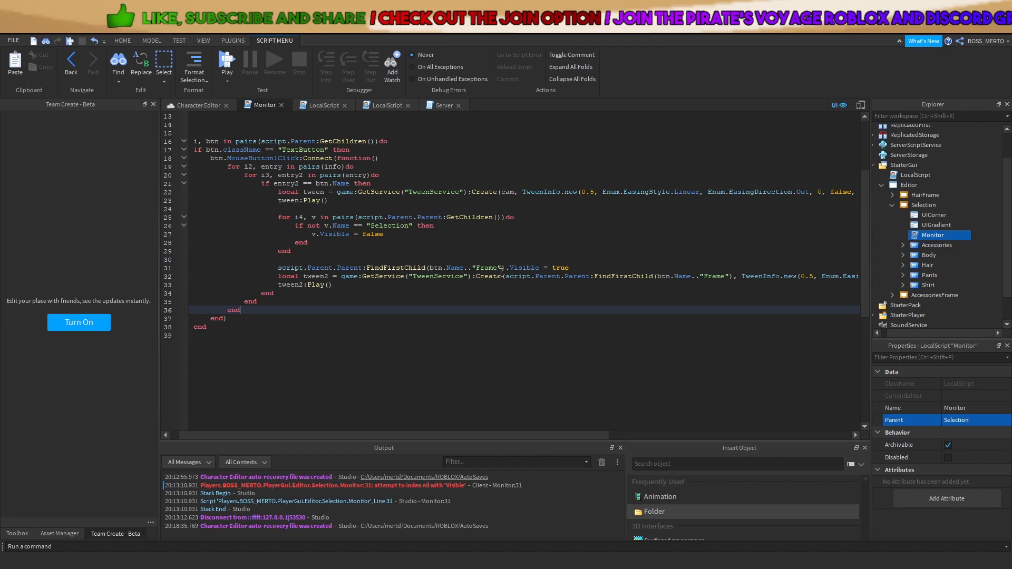
shift+click(687, 270)
drag(506, 276, 733, 276)
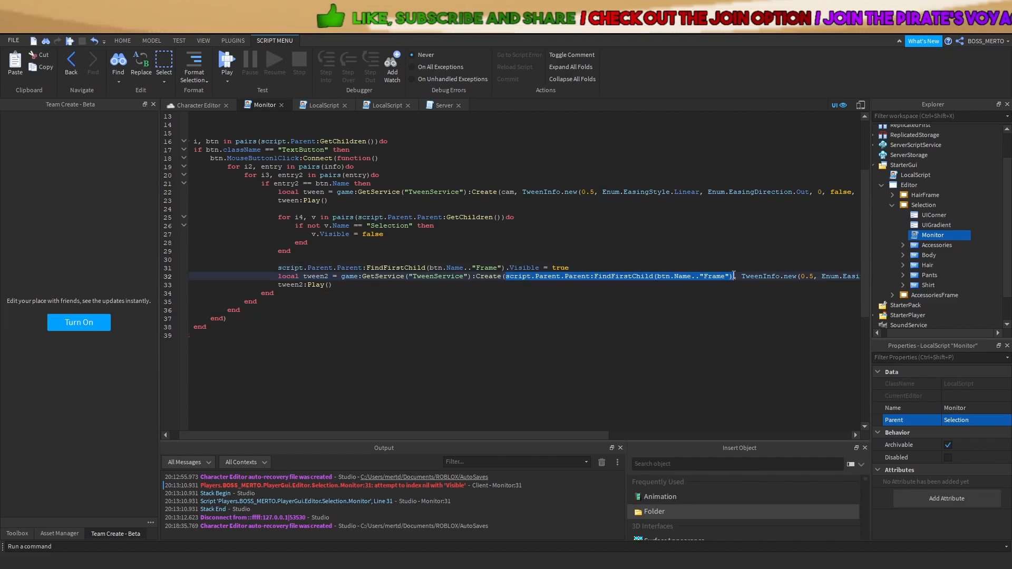
drag(577, 437, 821, 377)
drag(854, 276, 834, 277)
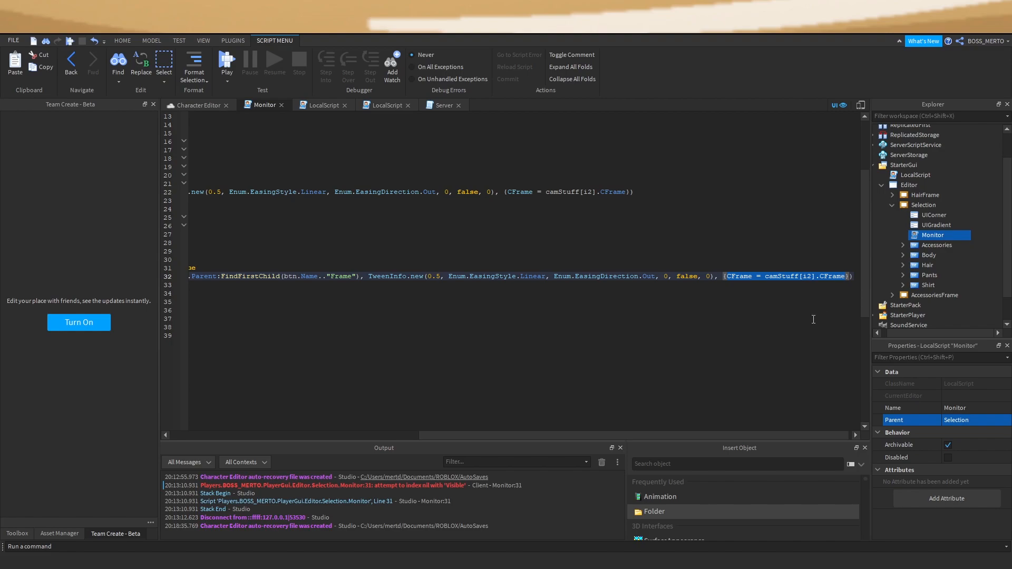
Replace line 32's CFrame goal with infoFrame[btn.Name inside the braces
key(BackSpace)
scroll(621, 360, up, 4)
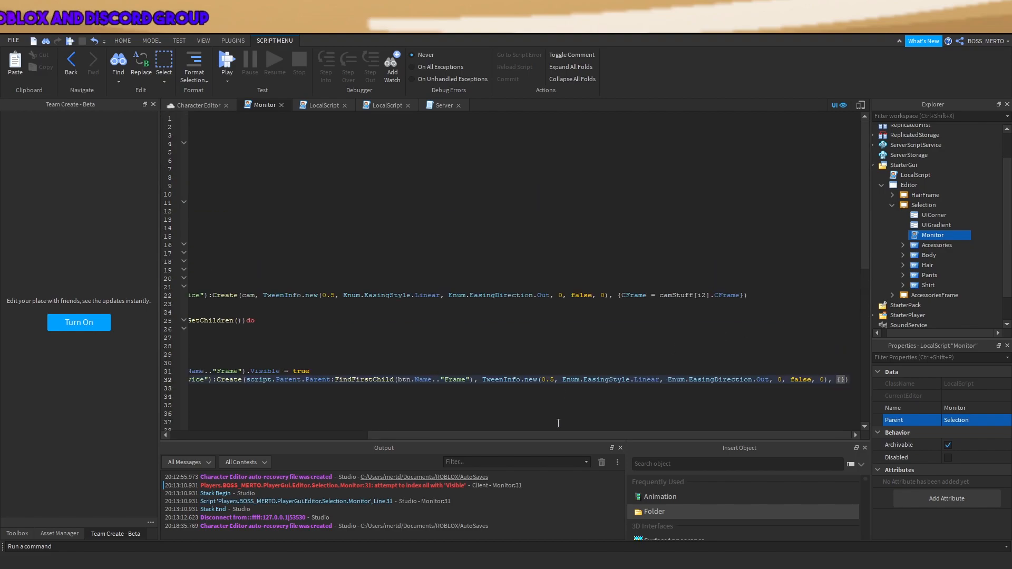
drag(558, 435, 343, 426)
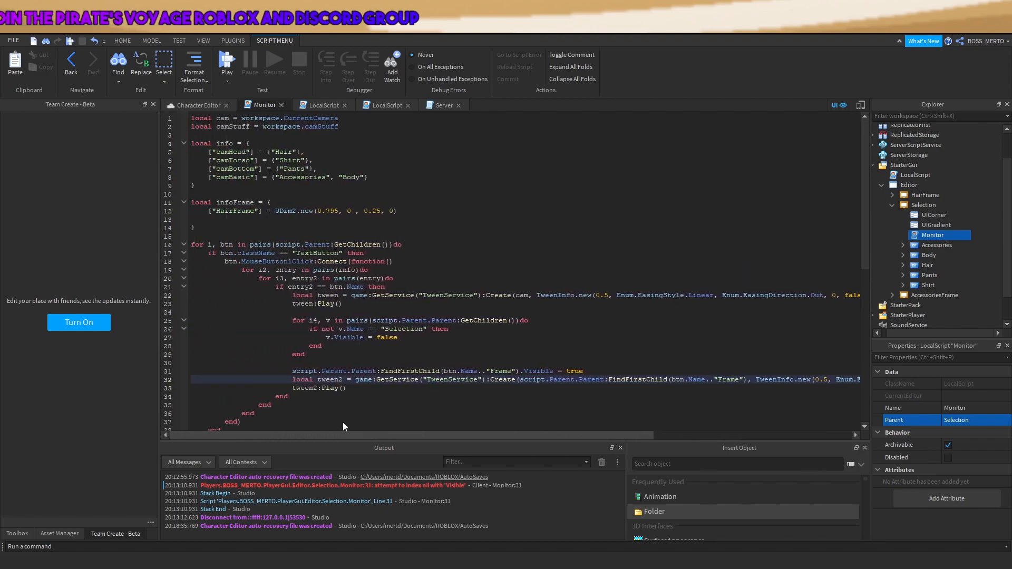
text(info)
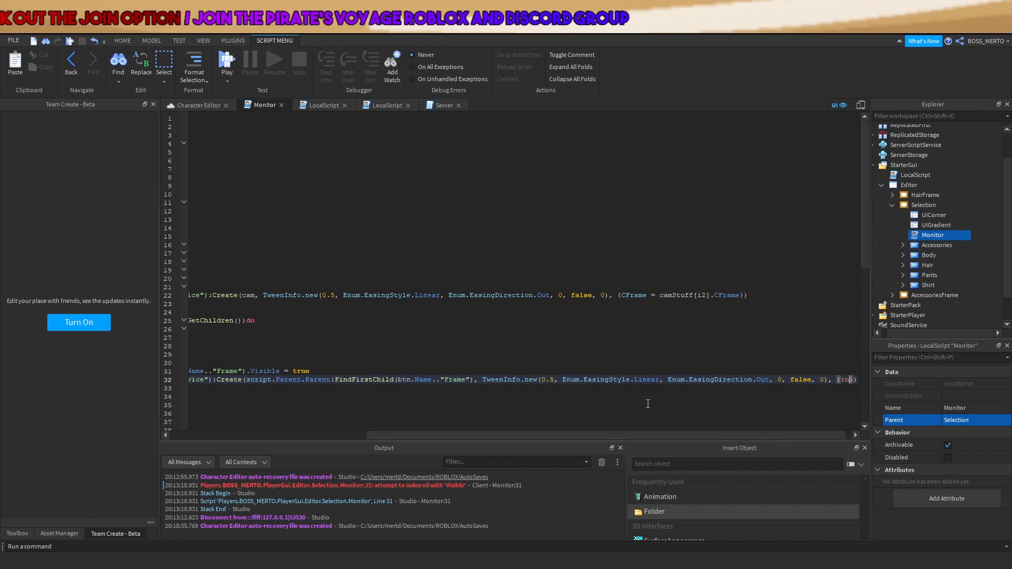
text(Frame[)
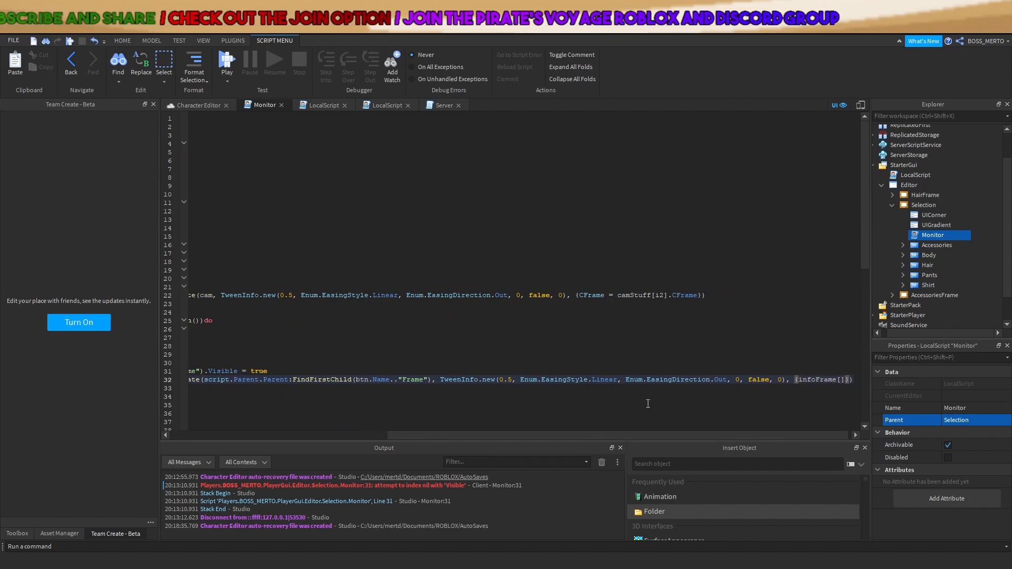
text(btn.Name)
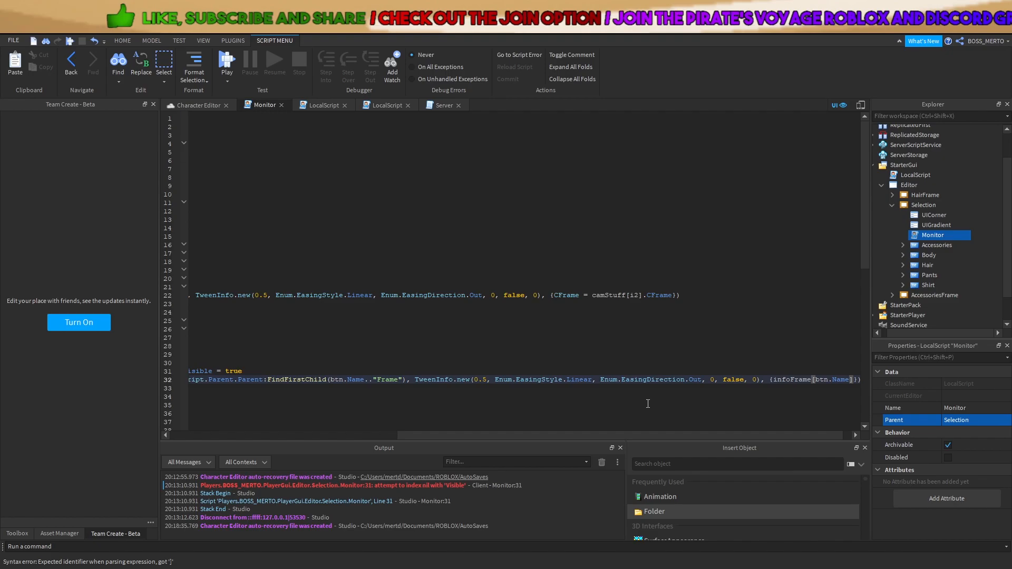
drag(641, 436, 722, 433)
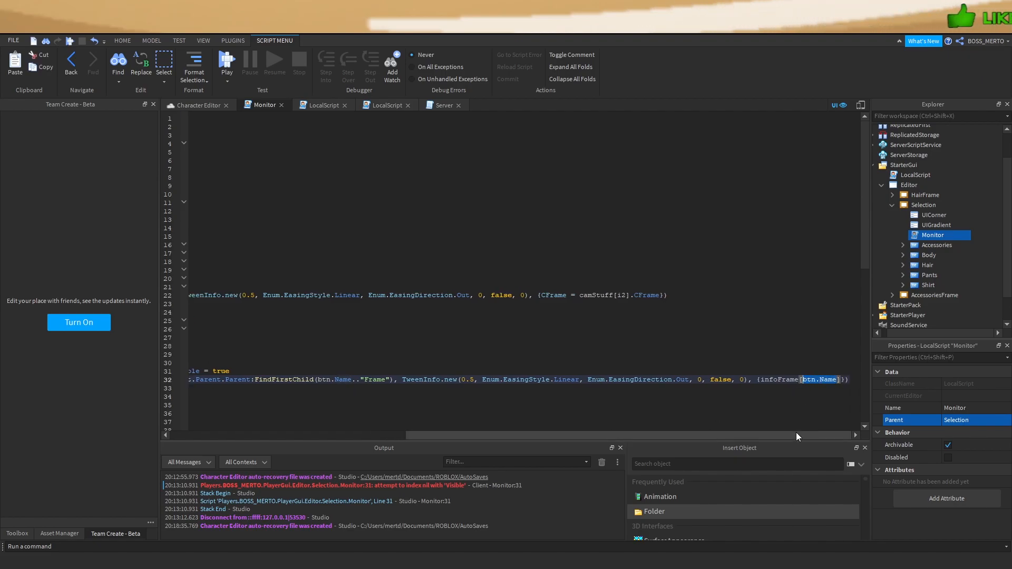
drag(766, 438, 738, 436)
Complete the goal as infoFrame[btn.Name.."Frame"] and compare with HairFrame's entry on line 12
click(823, 388)
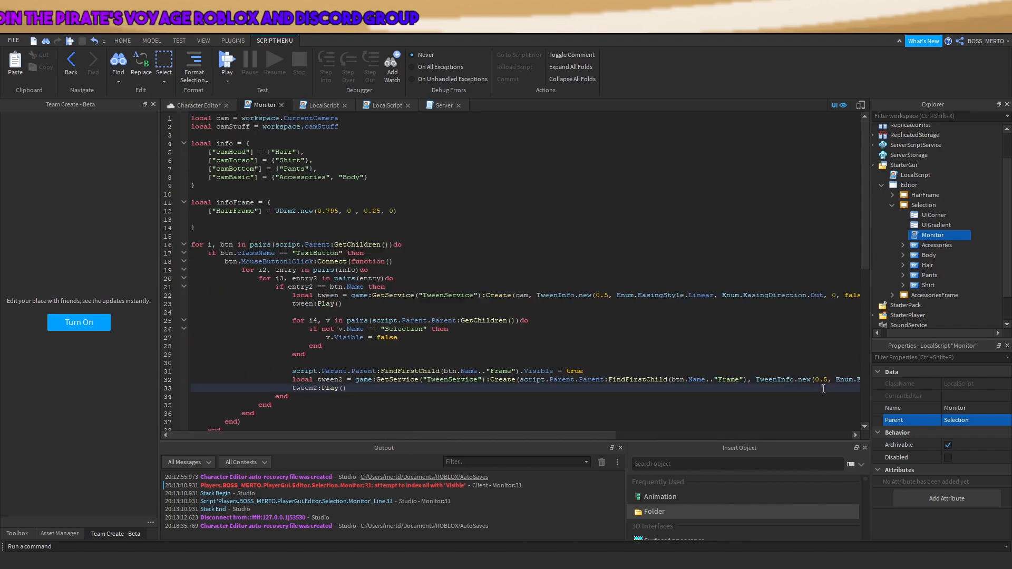
drag(602, 434, 854, 431)
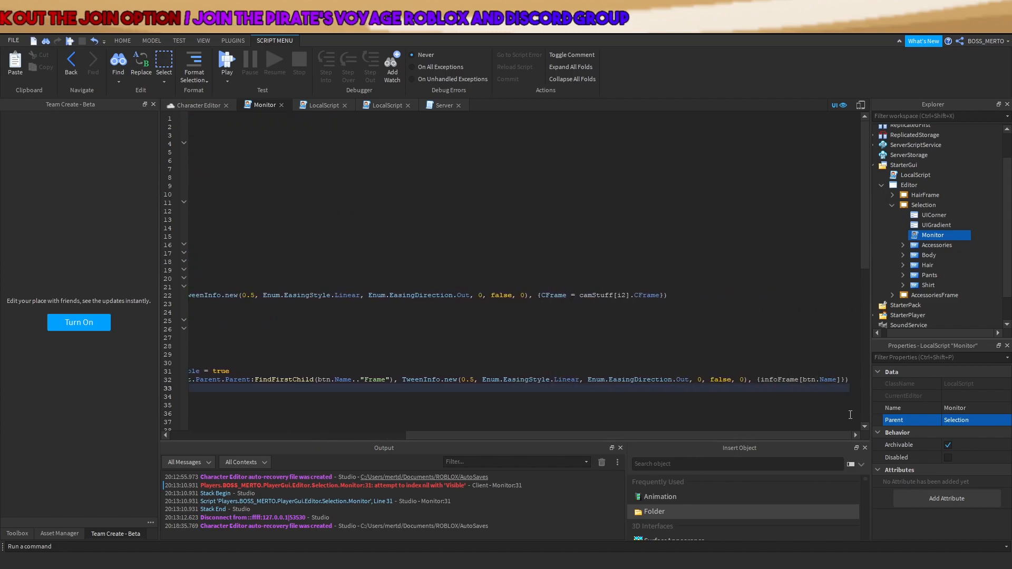
click(838, 379)
text(.."F)
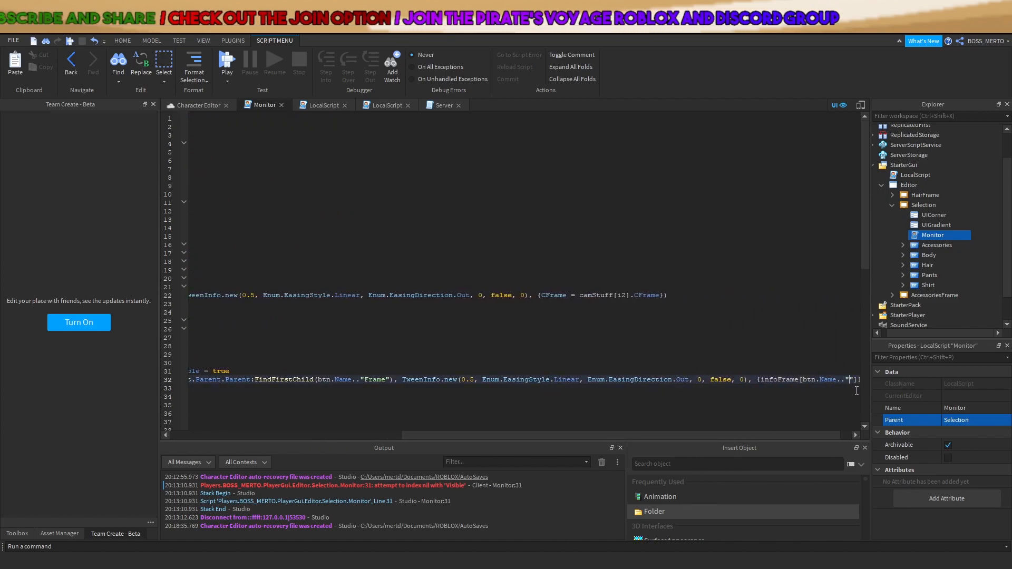
text(rame)
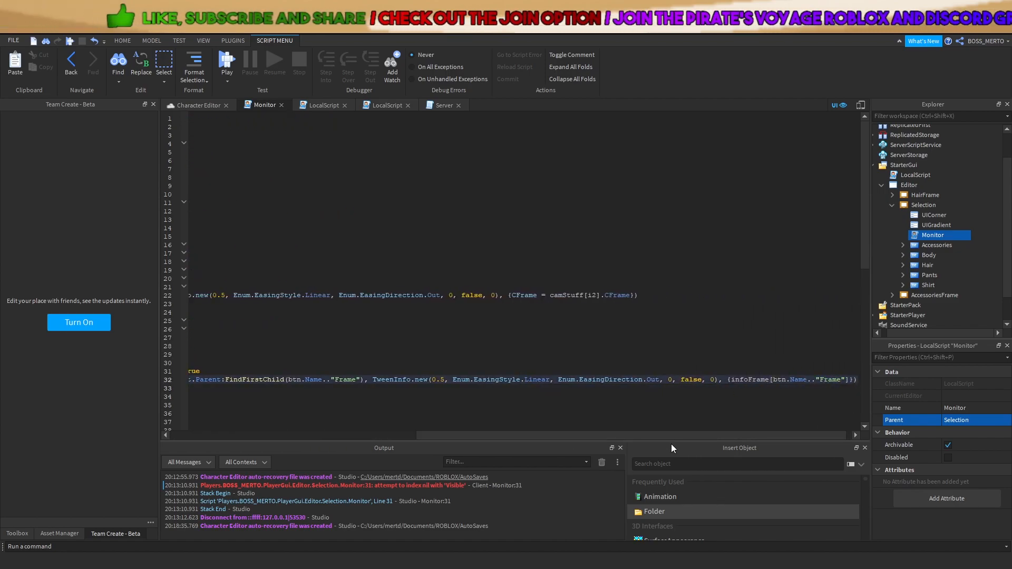
drag(635, 434, 327, 405)
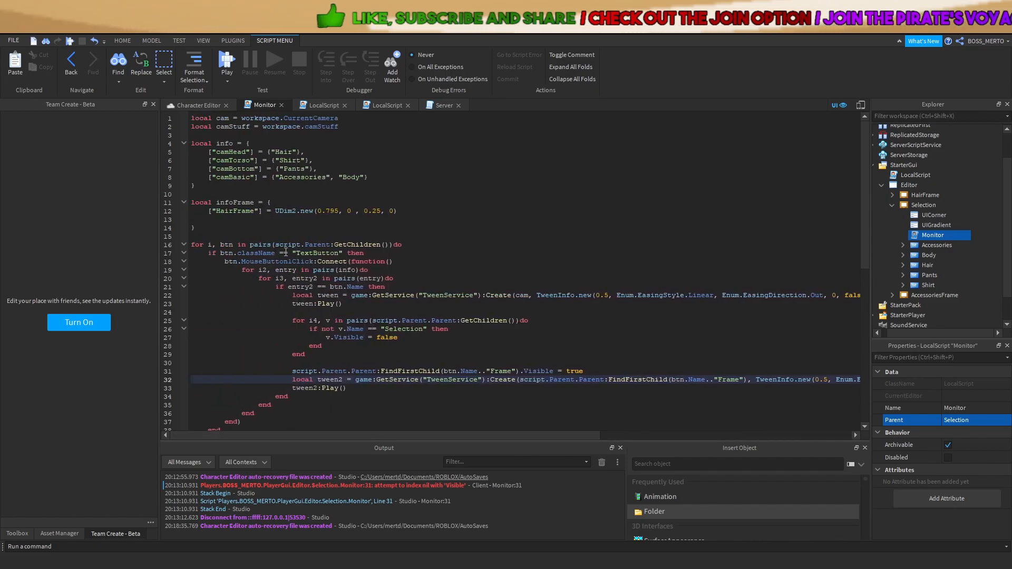
click(262, 211)
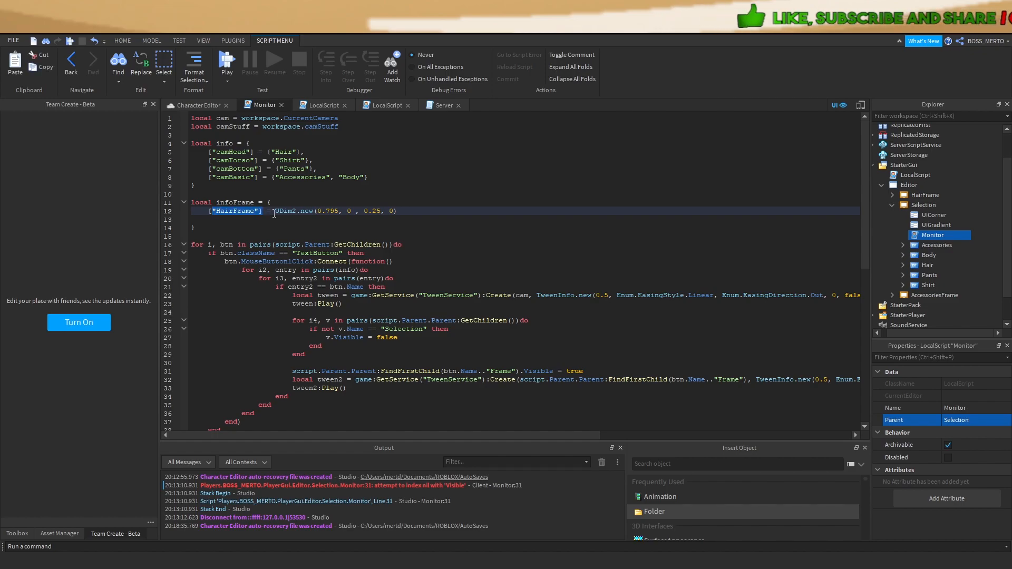
Playtest the HAIR button, follow the 'Unable to cast to Dictionary' error to Monitor line 32, then stop
click(221, 63)
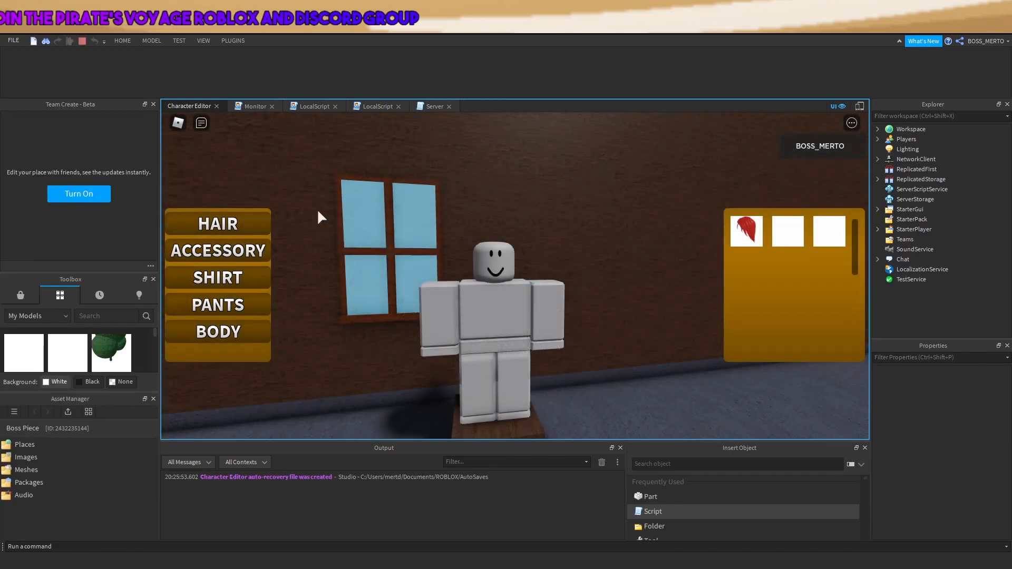
click(251, 223)
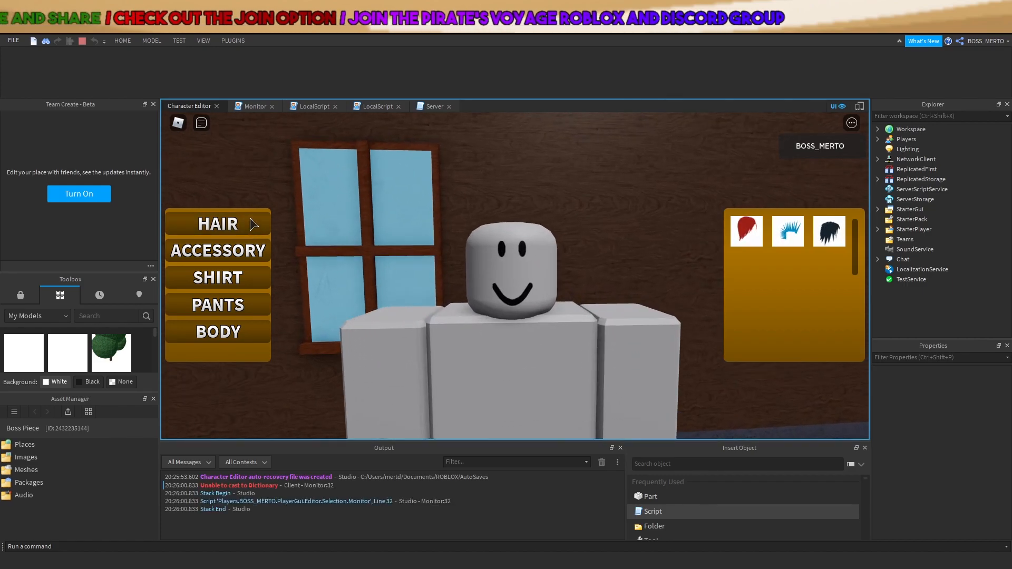
click(253, 486)
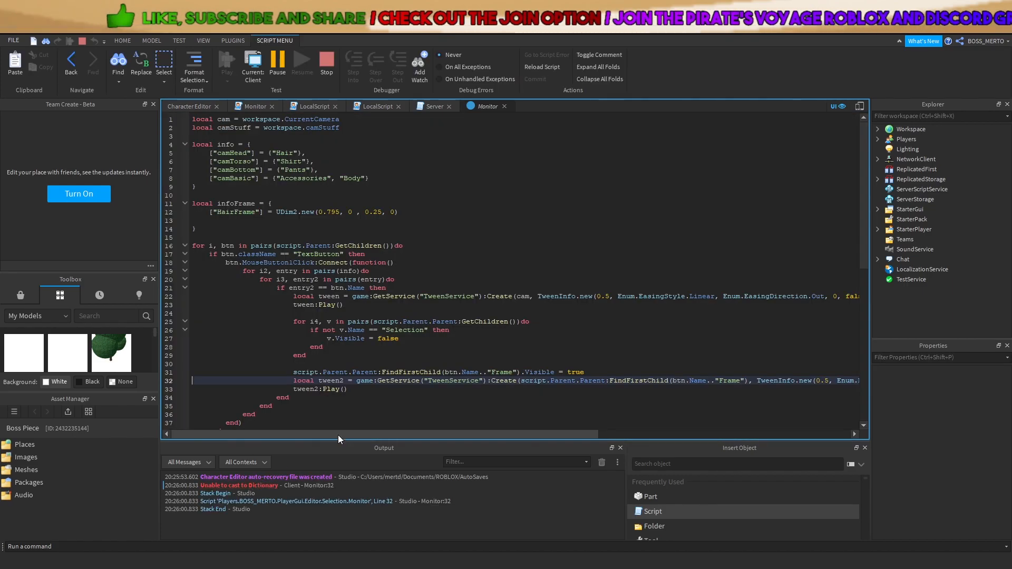
drag(332, 435, 816, 388)
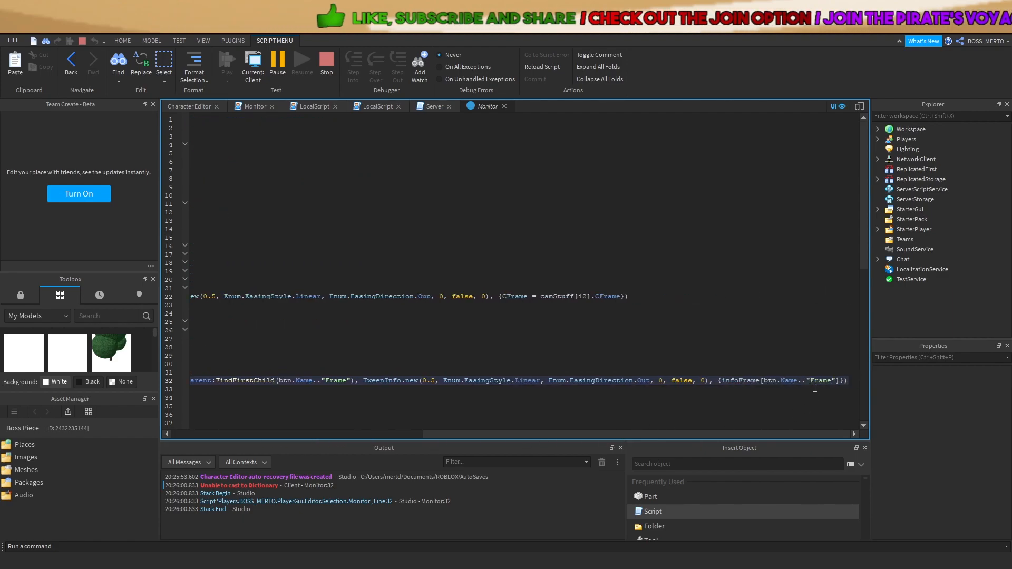
click(318, 62)
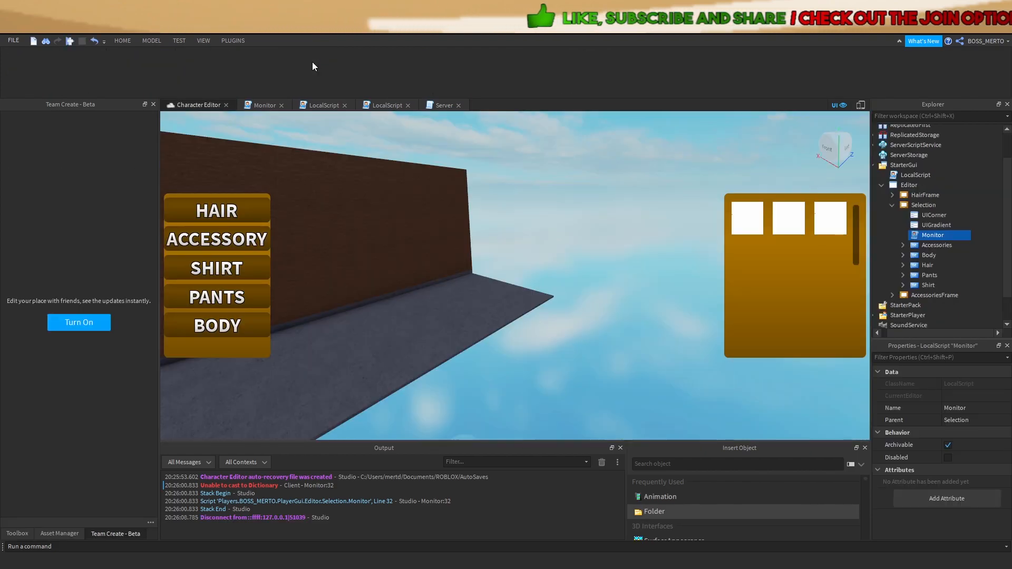
Append [1] to the infoFrame[btn.Name.."Frame"] lookup on line 32
double_click(931, 235)
click(315, 320)
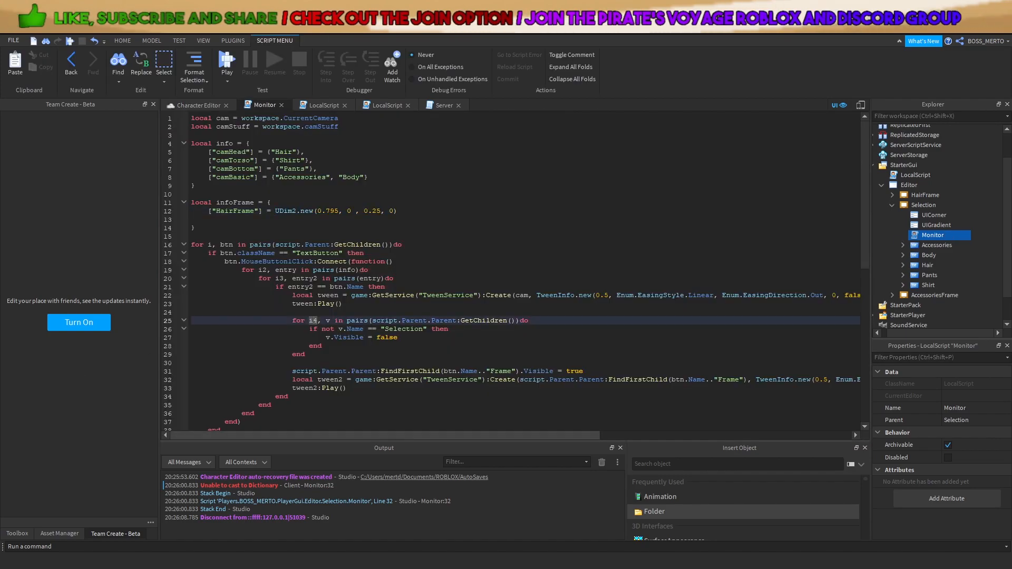
drag(552, 435, 805, 440)
click(842, 380)
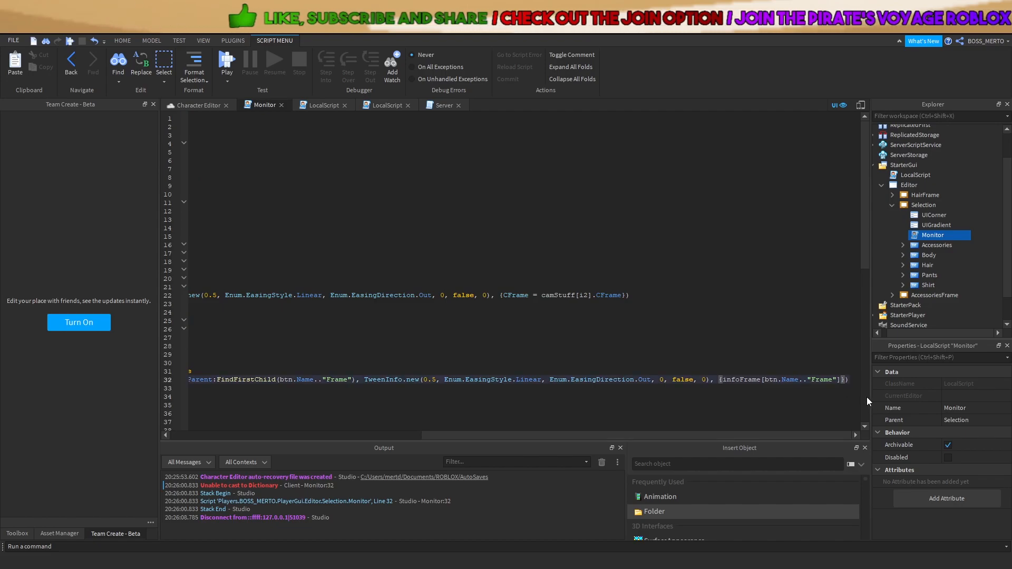
text([1])
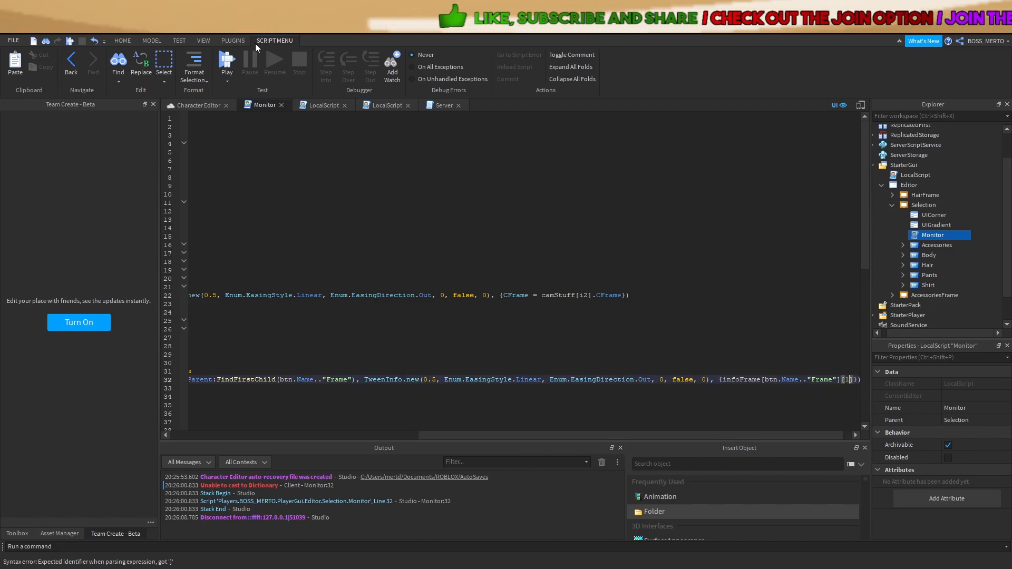
Playtest HAIR again, open the '1 is not a valid member of UDim2' error, and stop
click(225, 62)
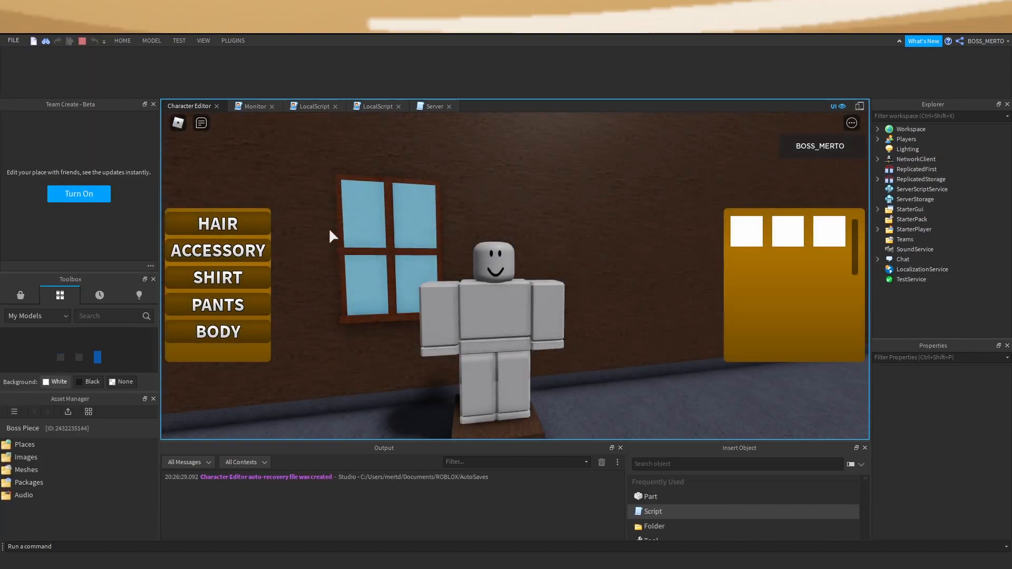
click(252, 227)
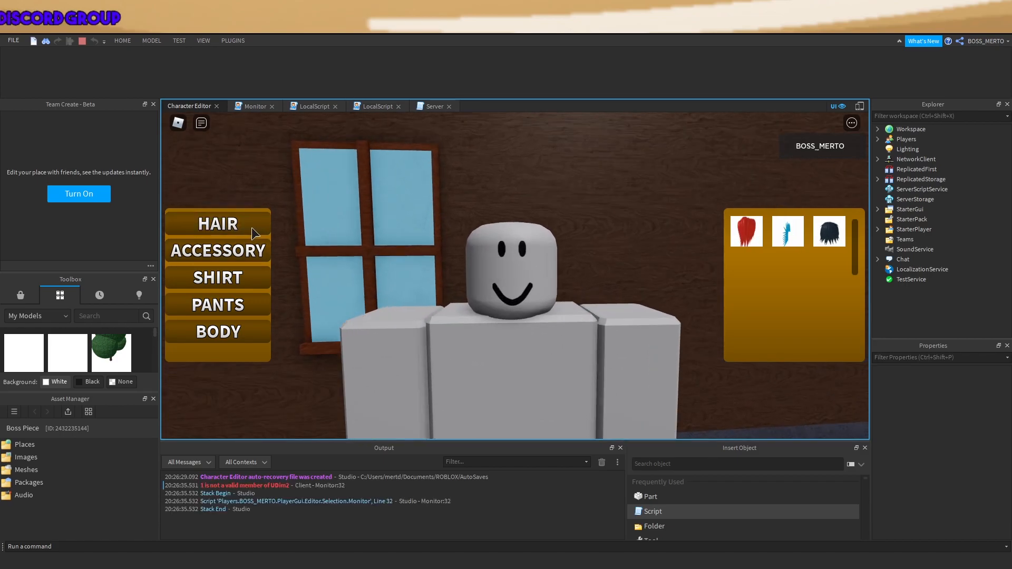
click(282, 486)
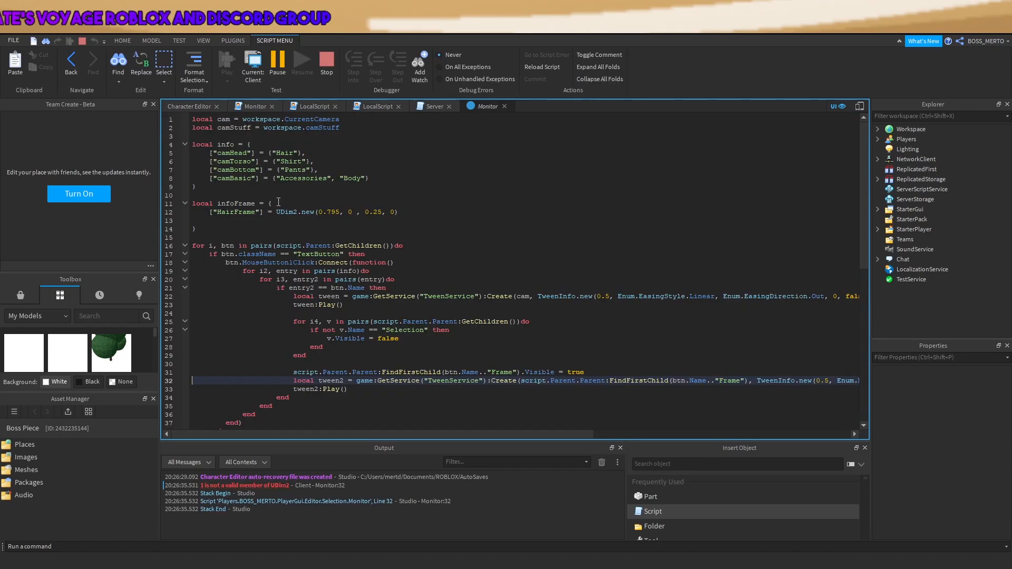
click(327, 62)
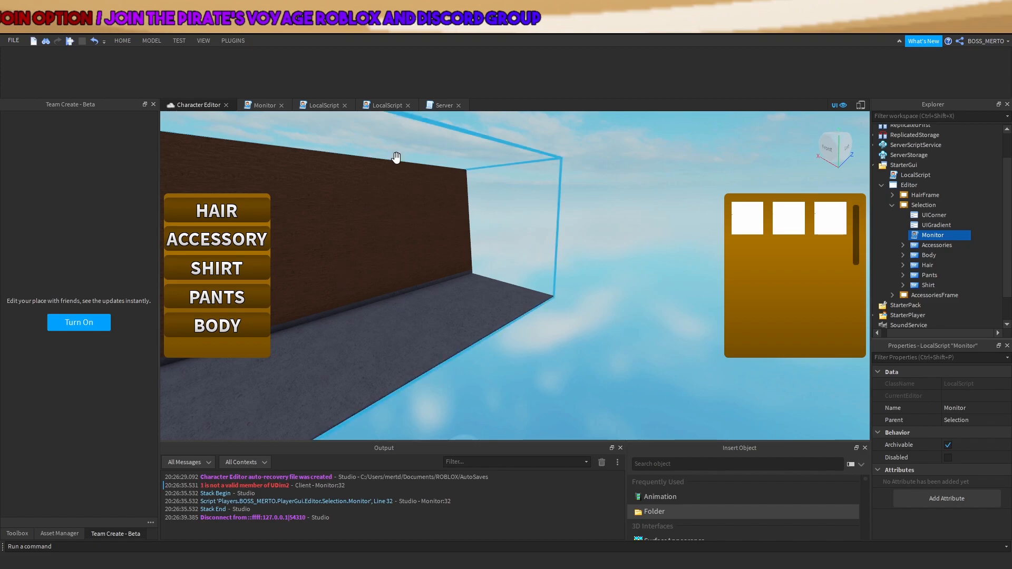
Drop the [1] index so line 32's goal reads {Position = infoFrame[btn.Name.."Frame"]}
click(252, 106)
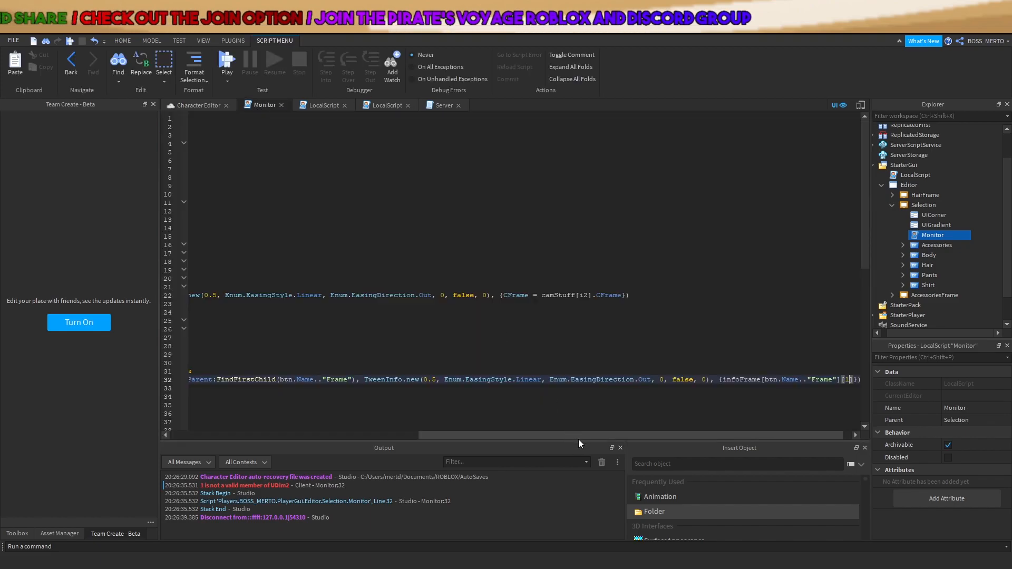
key(BackSpace)
key(BackSpace)
key(BackSpace)
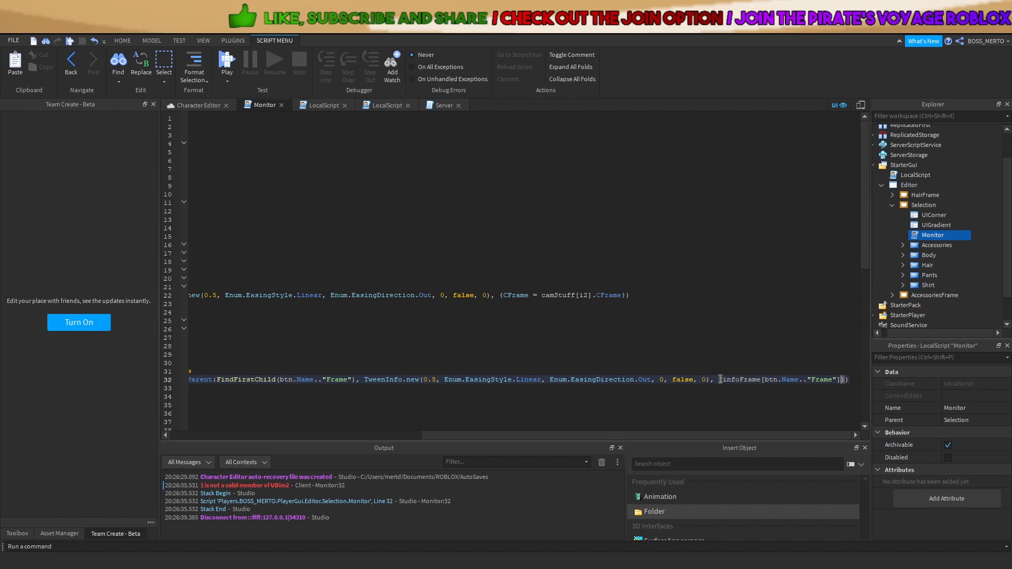
click(721, 379)
text(Position)
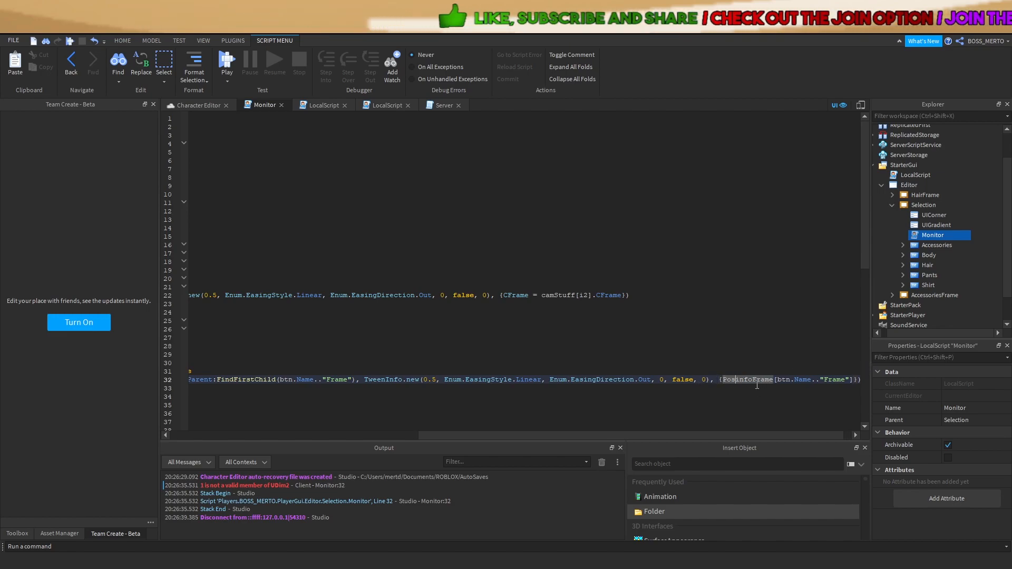
text( = i)
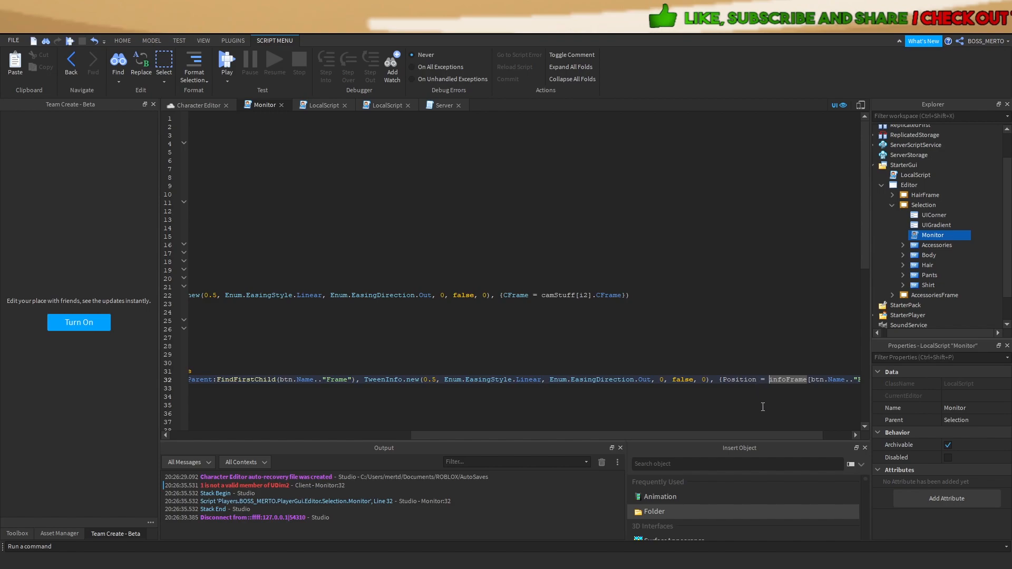
drag(758, 436, 760, 436)
drag(759, 382, 755, 382)
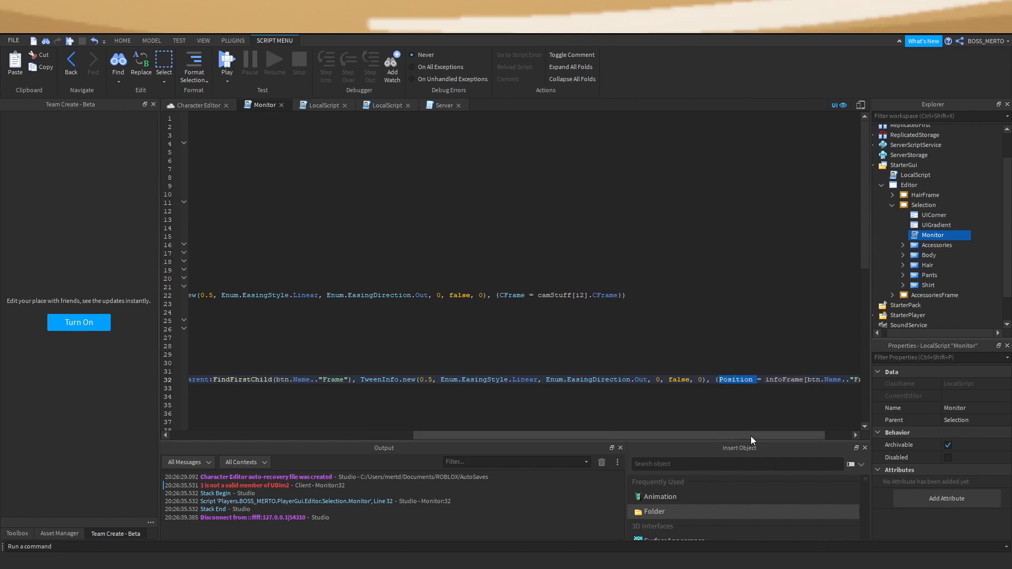
click(775, 379)
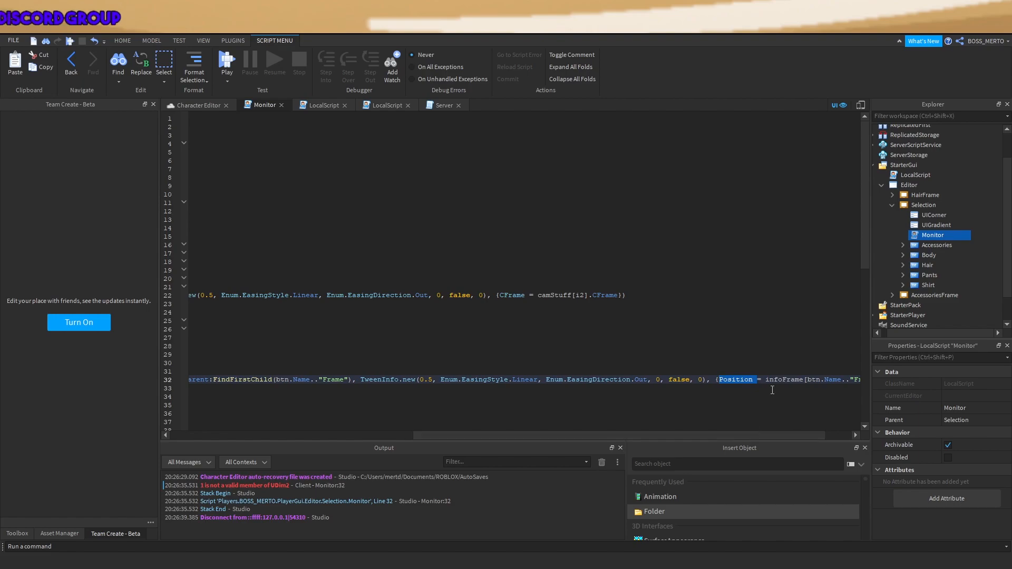
drag(765, 382, 868, 378)
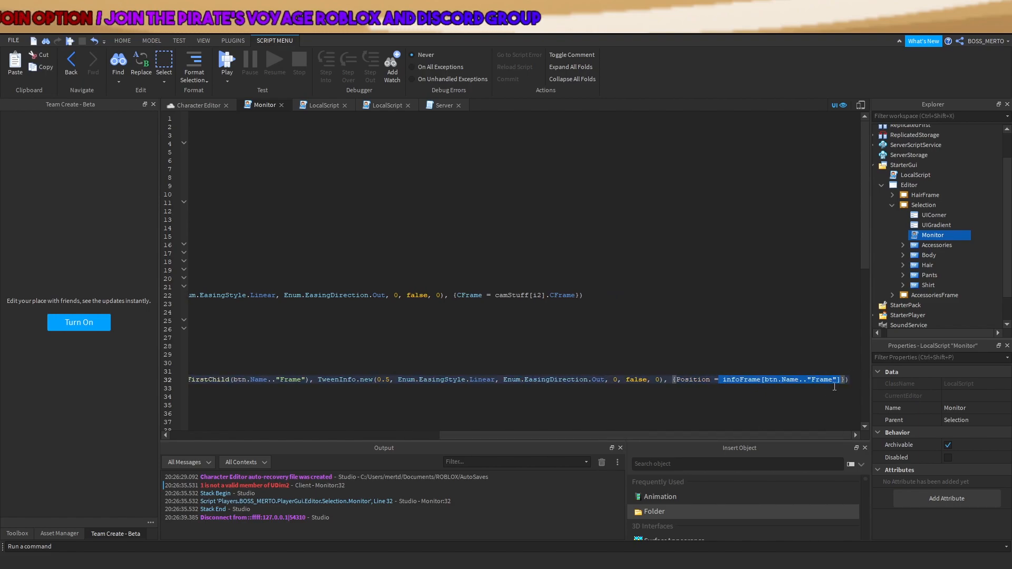
drag(645, 435, 376, 436)
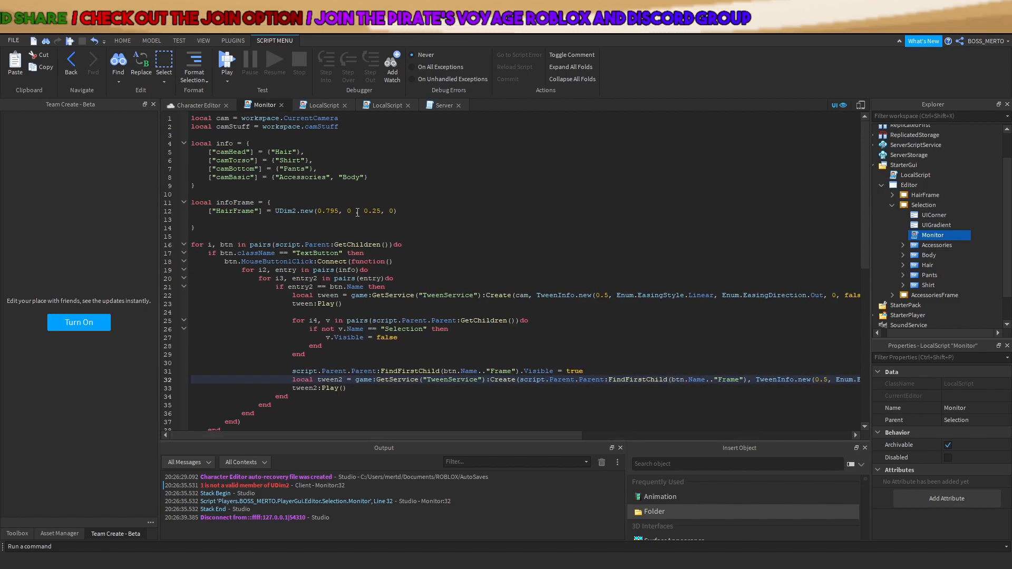
click(337, 211)
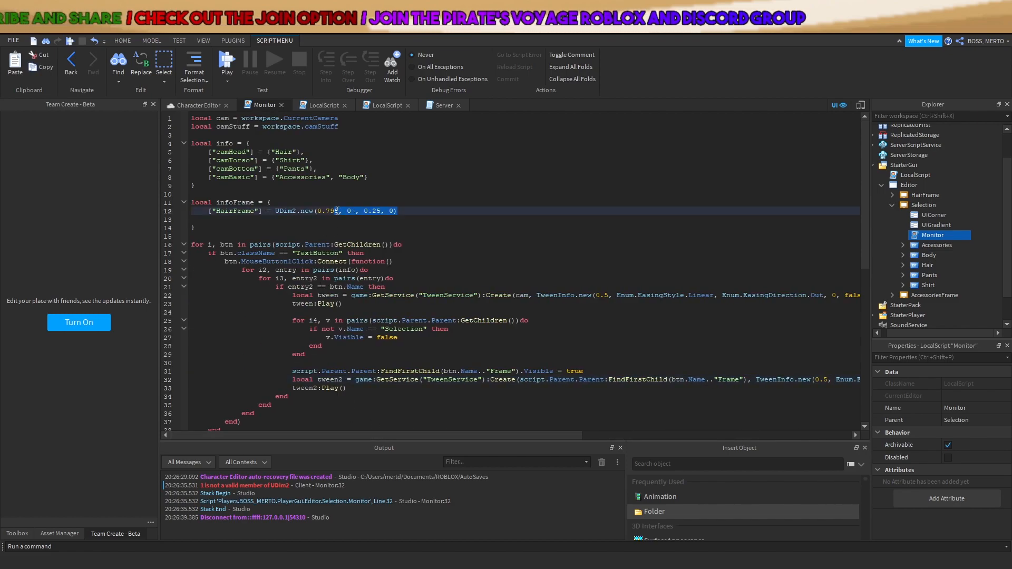
Playtest the corrected script by opening the hair choices, then stop
click(230, 53)
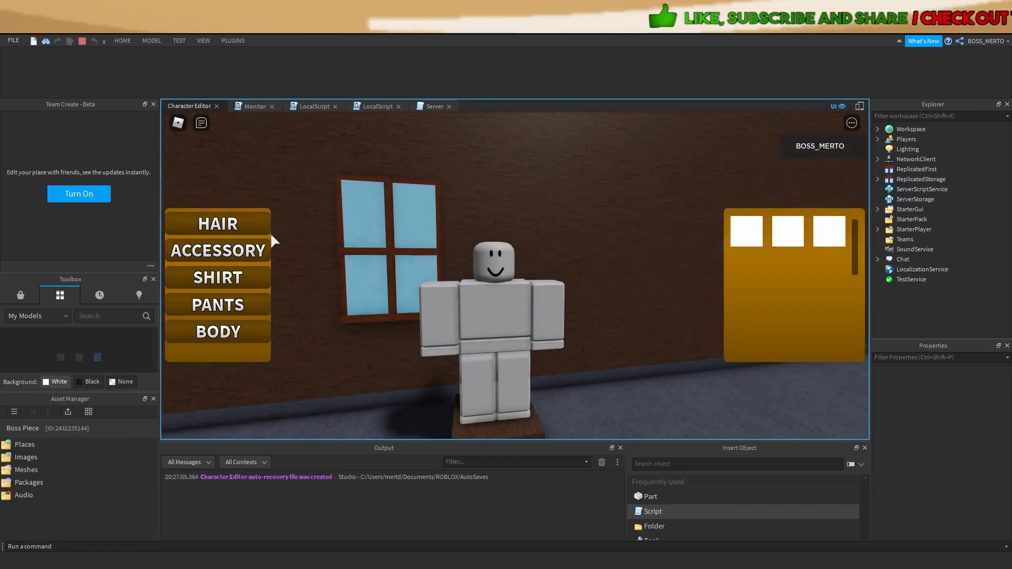
click(246, 224)
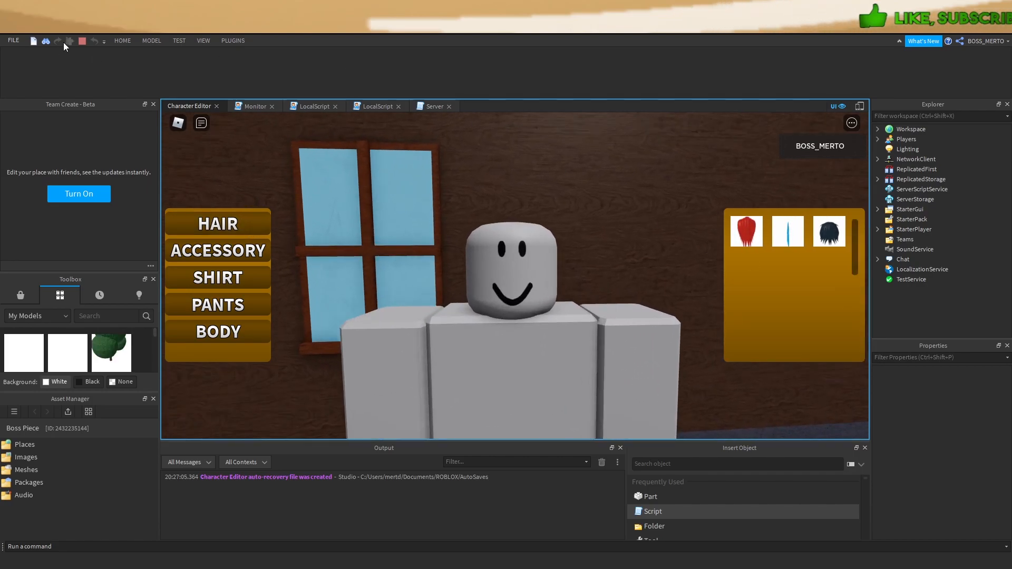
click(83, 42)
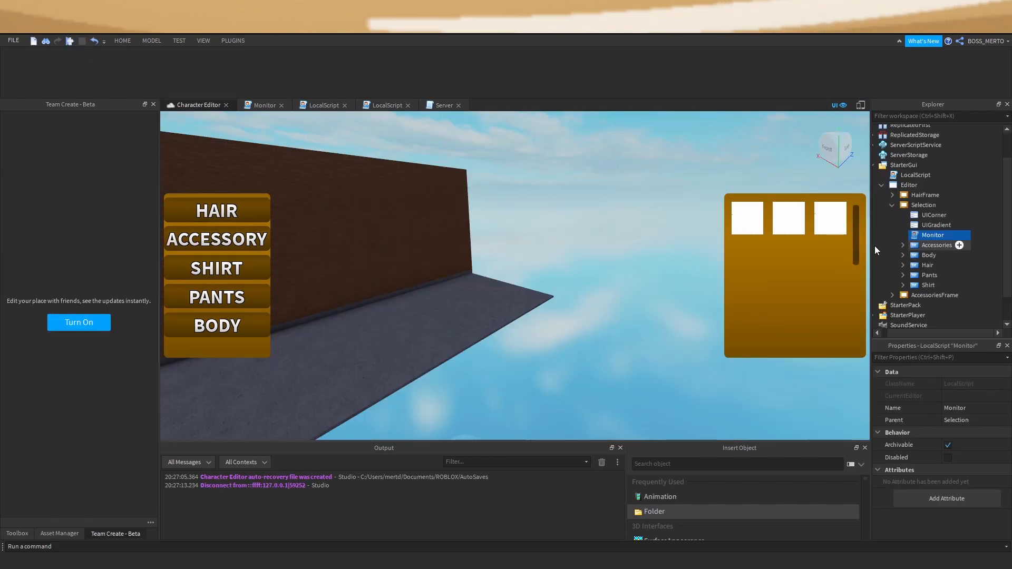
Uncheck Visible on AccessoriesFrame and playtest that HAIR still shows the hair choices
click(934, 296)
click(943, 520)
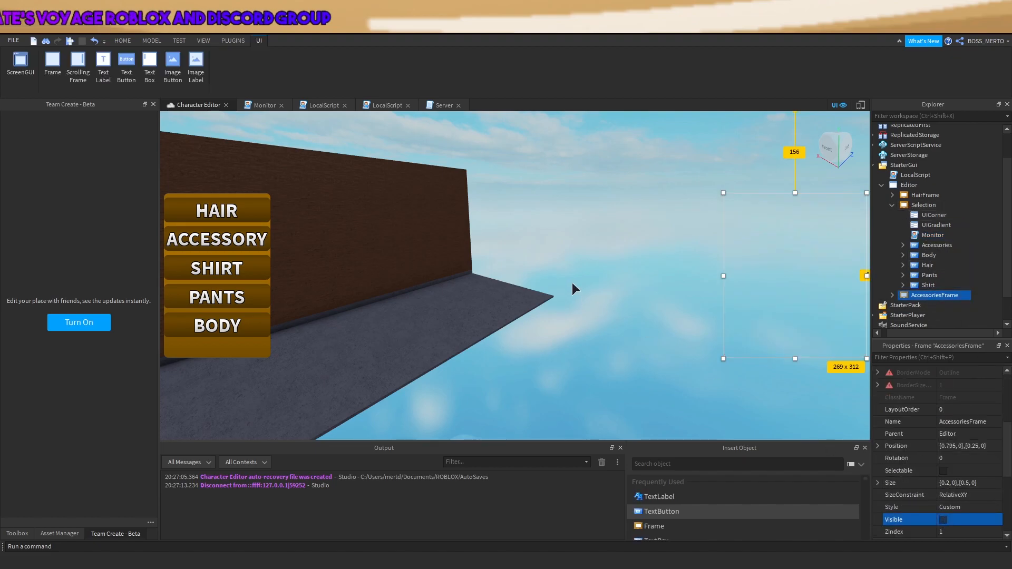
click(563, 291)
click(70, 41)
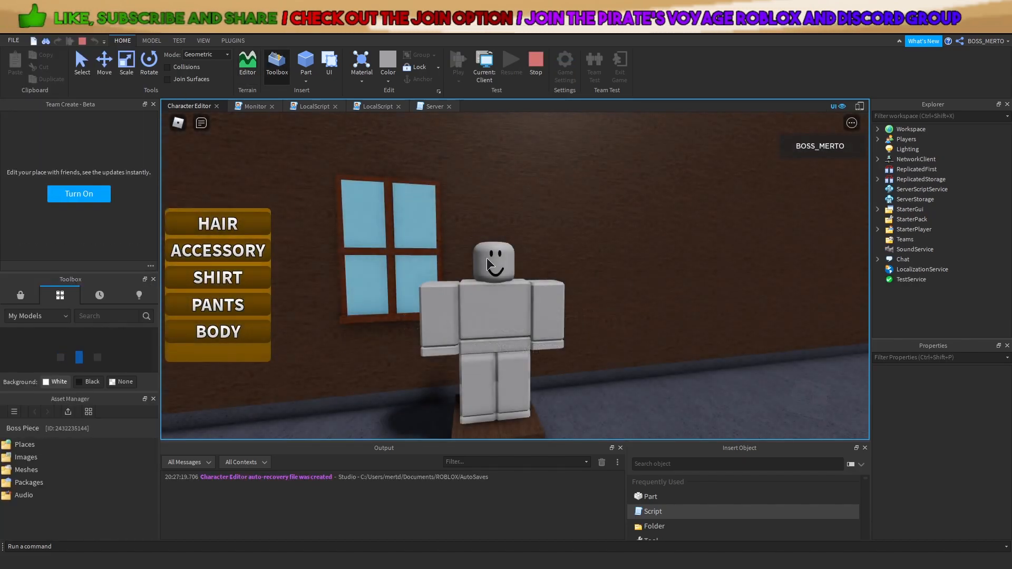
click(257, 223)
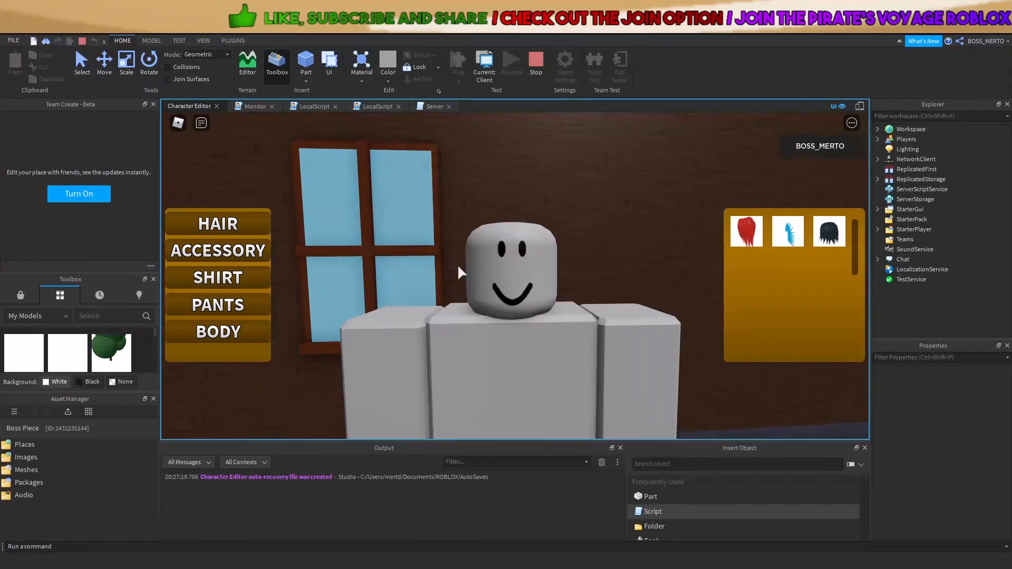
click(540, 68)
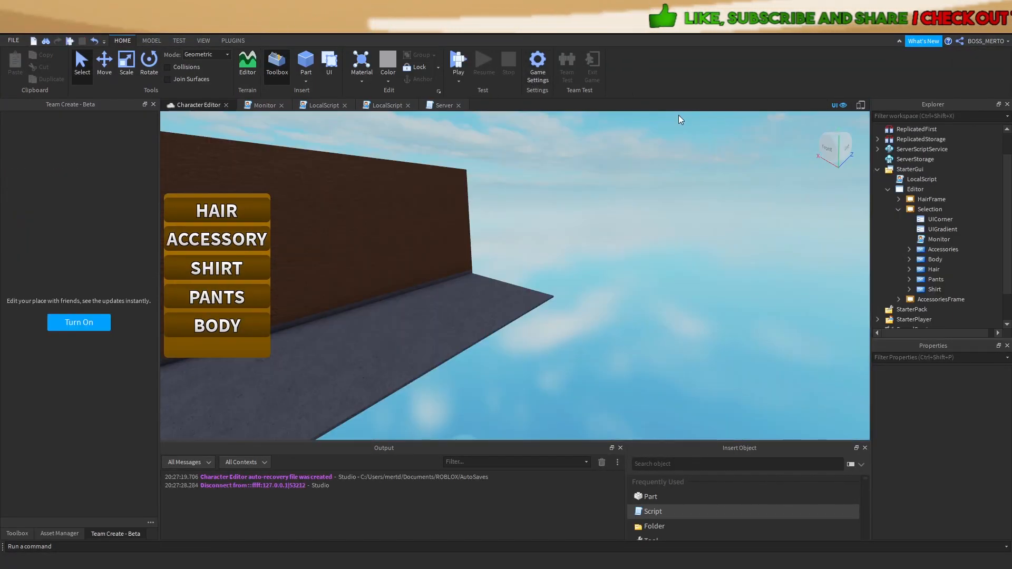
scroll(917, 285, down, 1)
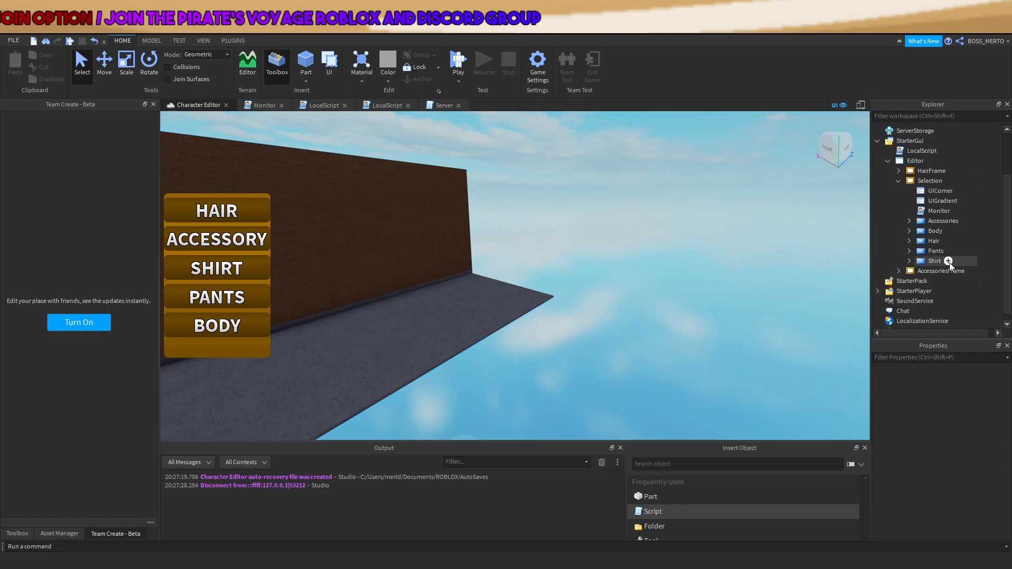
click(926, 223)
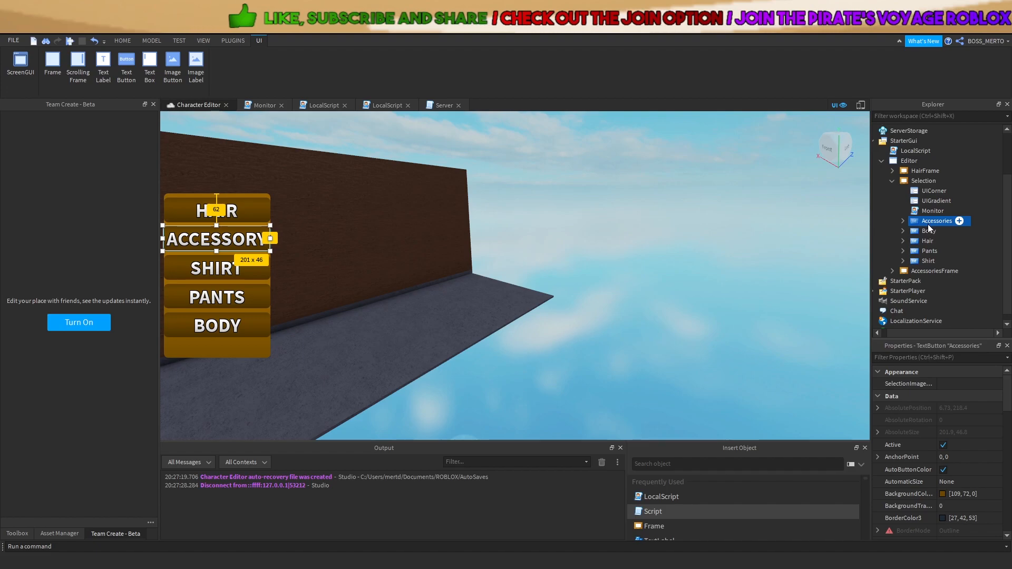
click(762, 257)
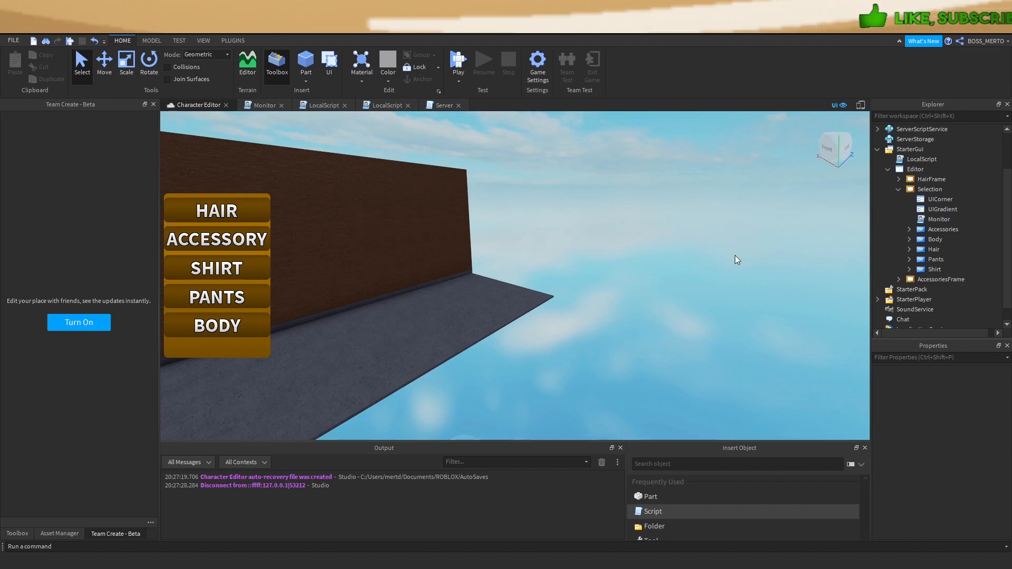
Orbit and zoom the viewport until the dummy on its crate by the window wall fills the view
right_drag(735, 256, 728, 256)
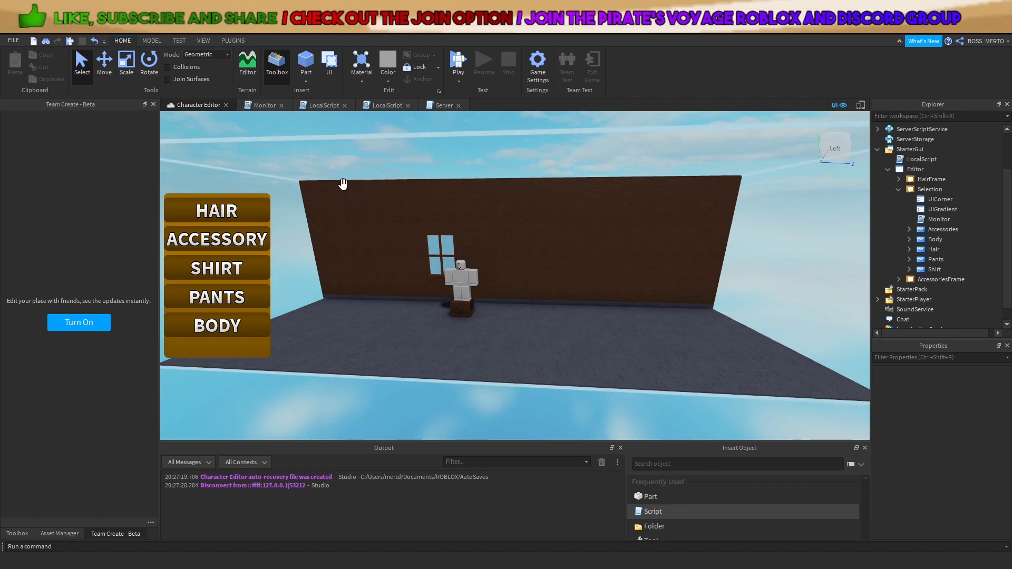
right_drag(334, 169, 407, 181)
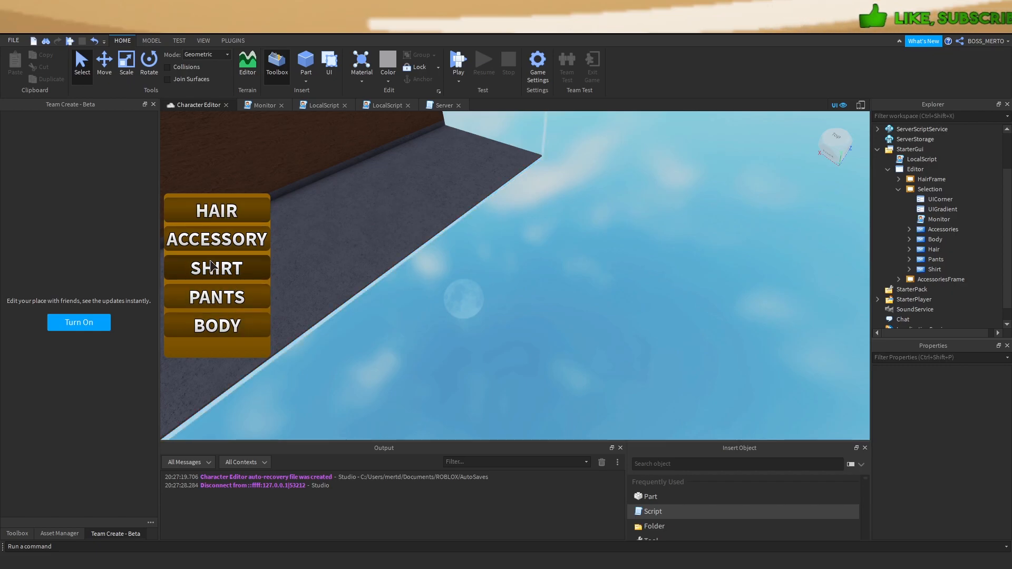
right_drag(444, 345, 444, 344)
scroll(444, 346, up, 5)
scroll(496, 313, down, 2)
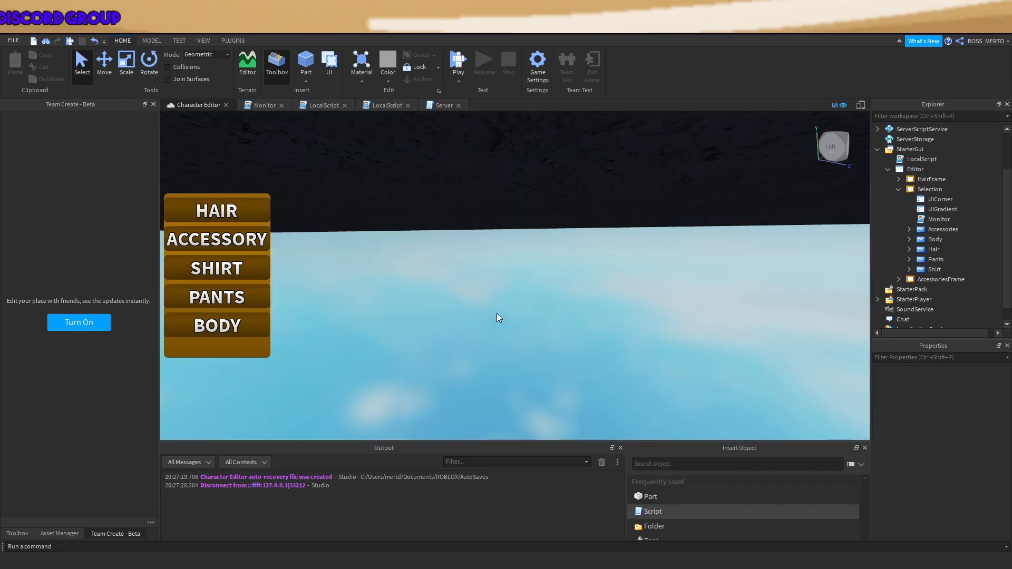
scroll(496, 306, up, 10)
right_drag(495, 303, 496, 302)
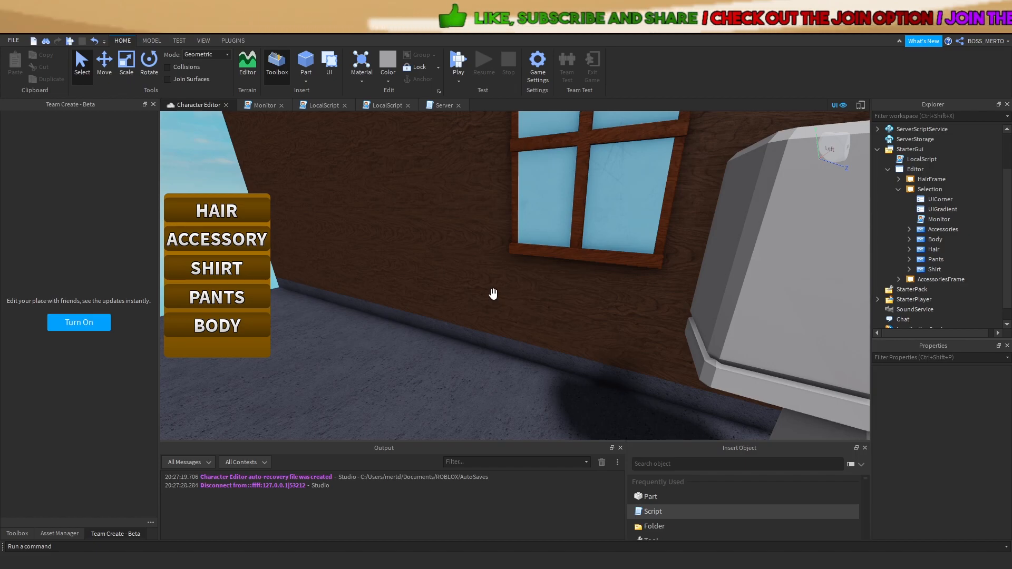
scroll(494, 293, down, 2)
right_drag(494, 294, 494, 293)
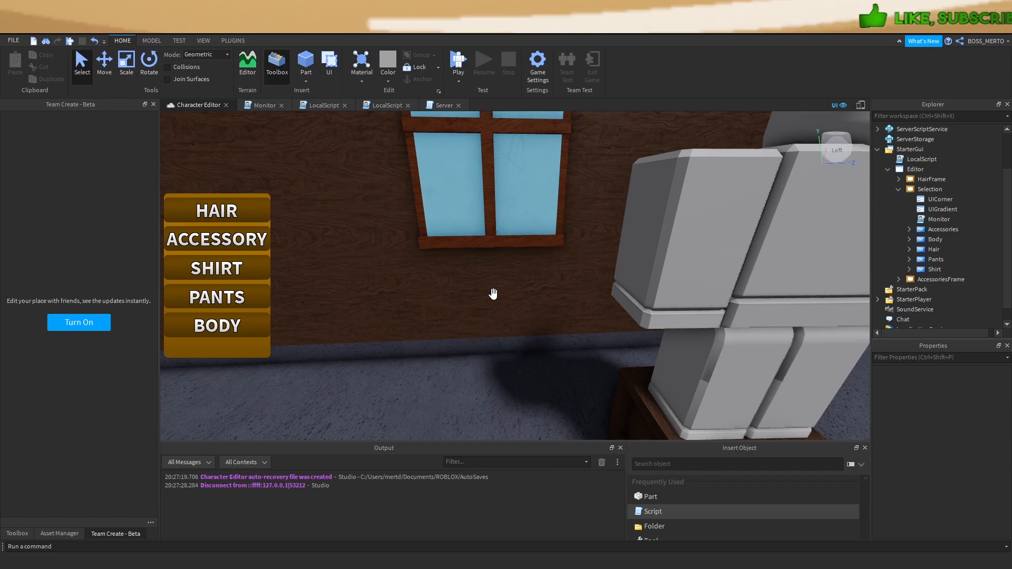
right_drag(493, 294, 494, 294)
scroll(494, 294, up, 5)
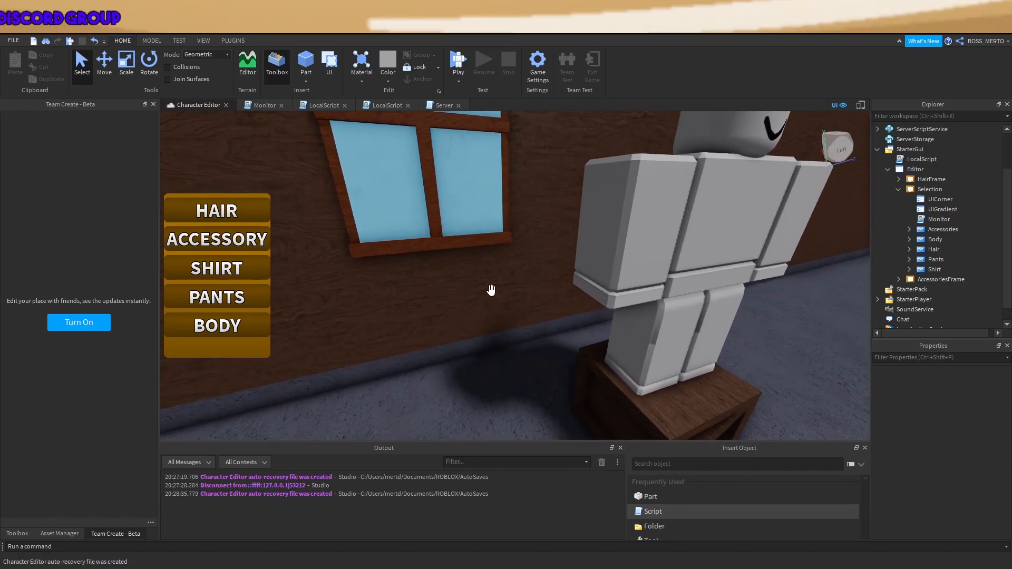
right_drag(491, 290, 492, 290)
Select the Dummy model and orbit around to its side and front
click(593, 248)
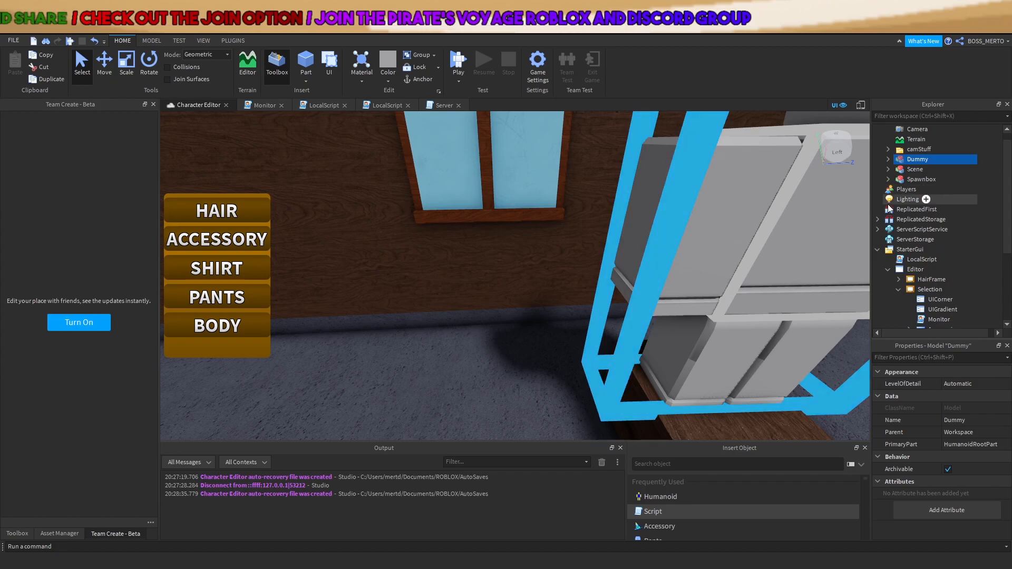
scroll(698, 246, down, 6)
right_drag(698, 246, 697, 246)
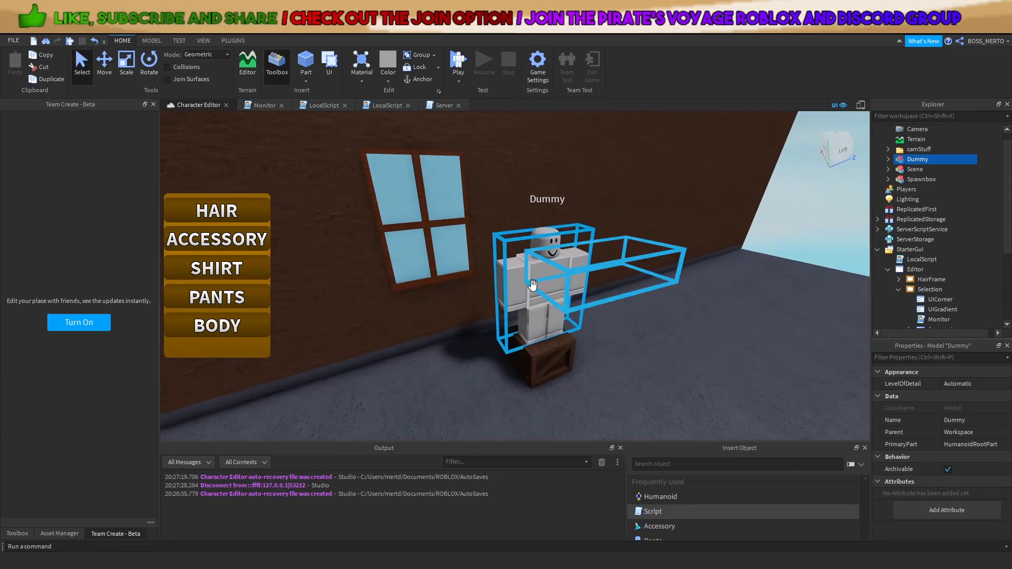
scroll(532, 284, up, 5)
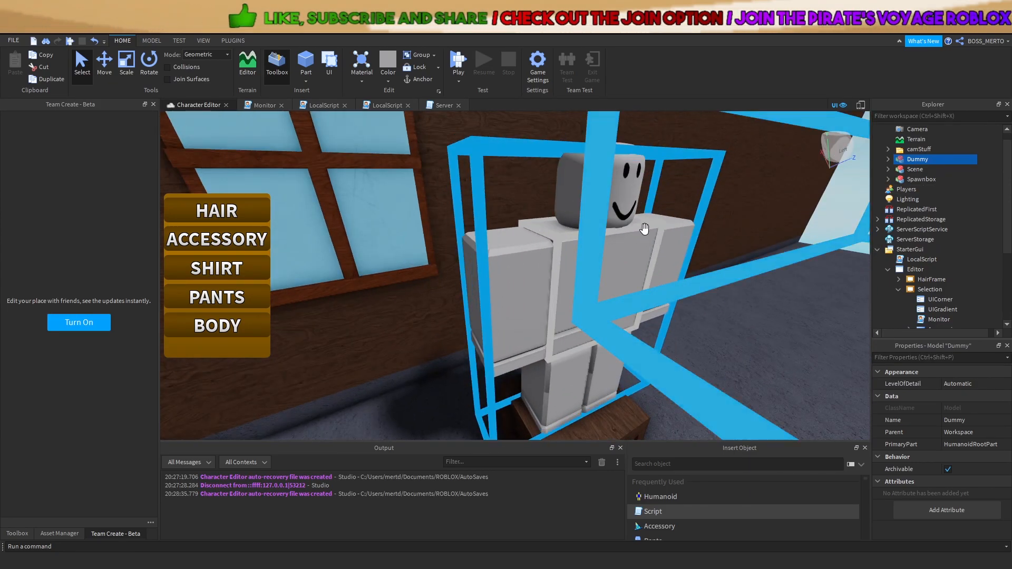
right_drag(645, 231, 504, 243)
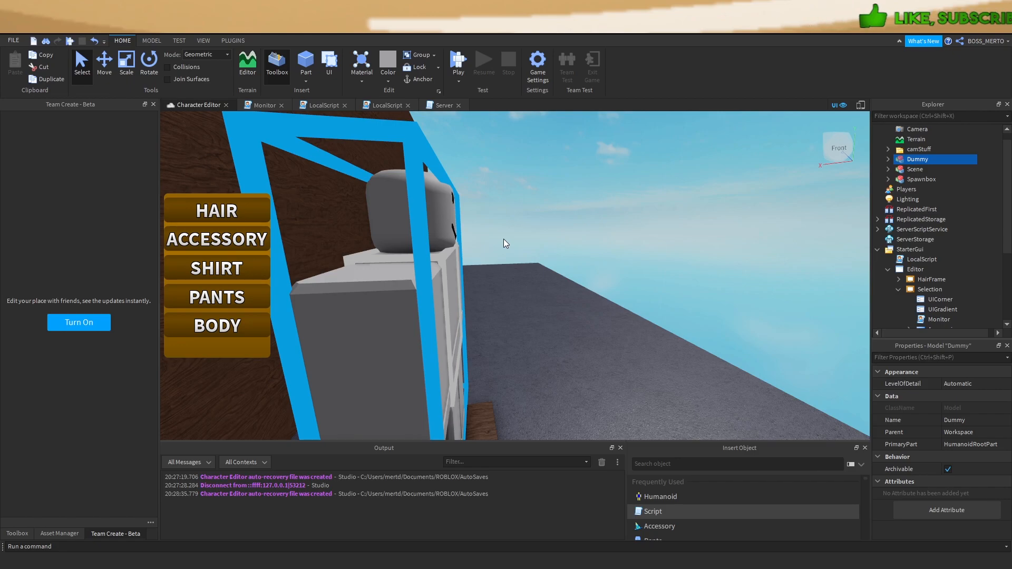
right_drag(503, 238, 503, 238)
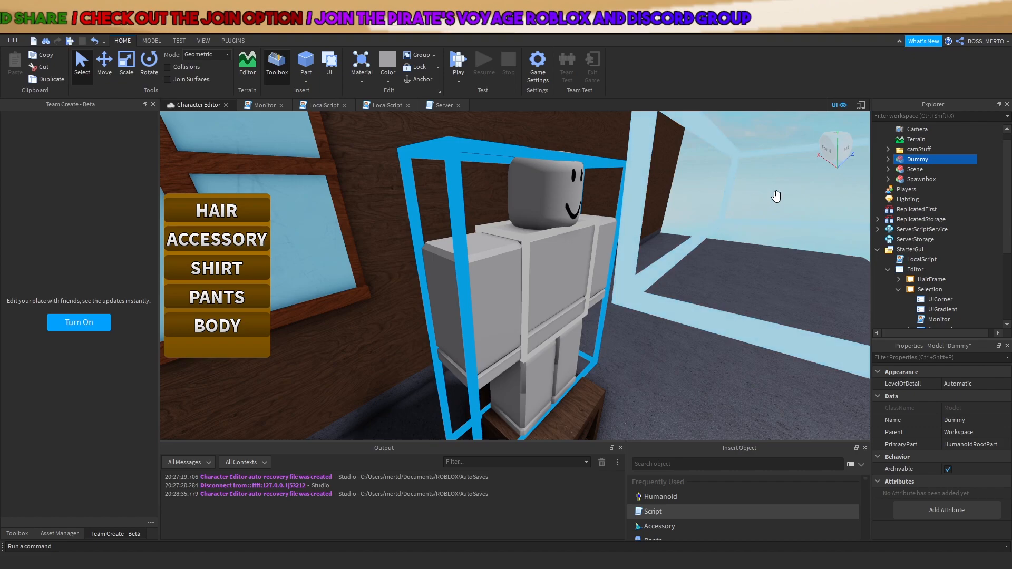
Fly around the Dummy with WASD, viewing it from below, behind and front-on from farther back
key(d)
right_drag(582, 238, 546, 225)
key(w)
key(a)
key(a)
key(w)
key(s)
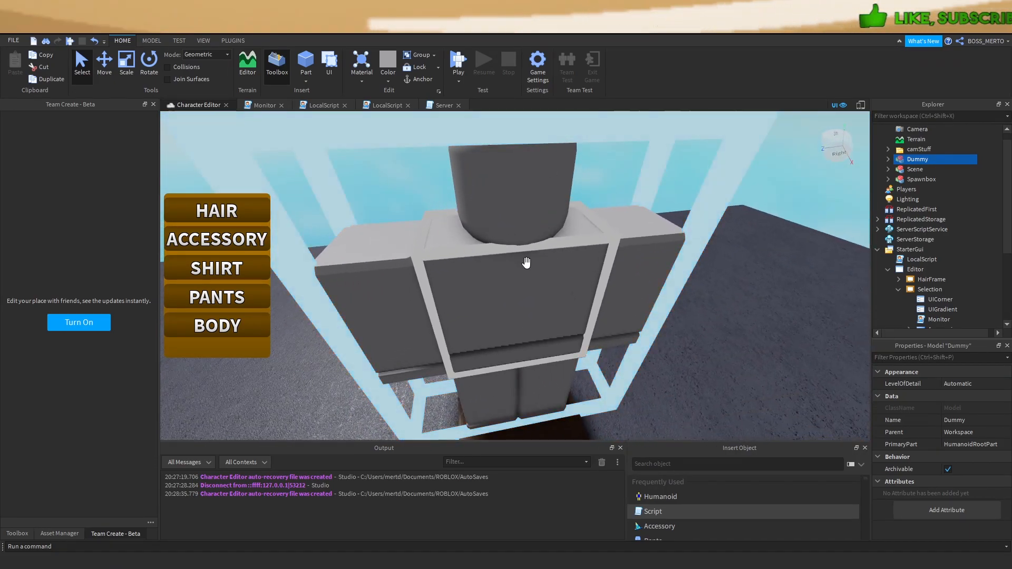
right_drag(434, 314, 443, 346)
right_drag(610, 260, 610, 259)
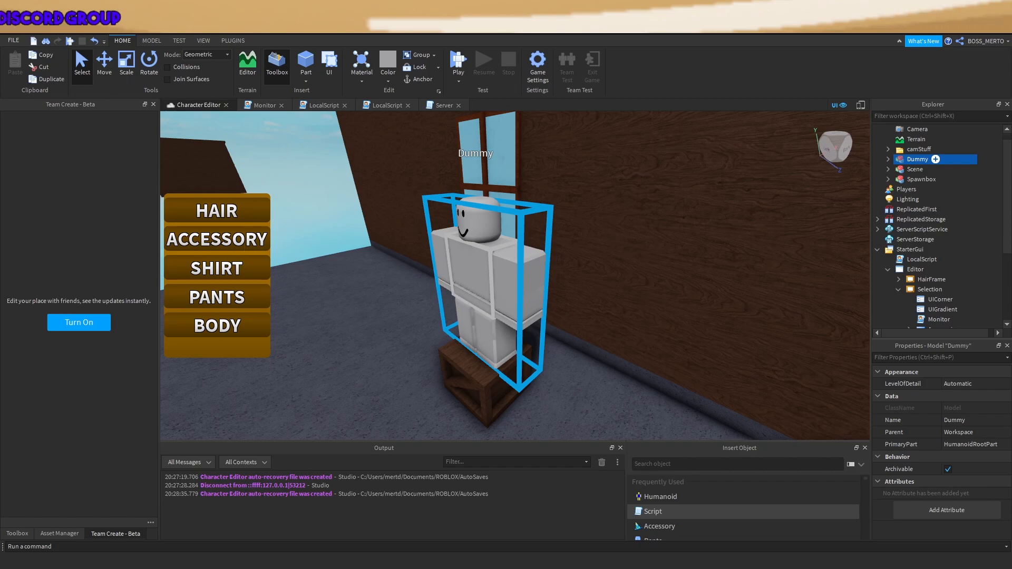
right_drag(380, 311, 458, 301)
scroll(459, 301, down, 3)
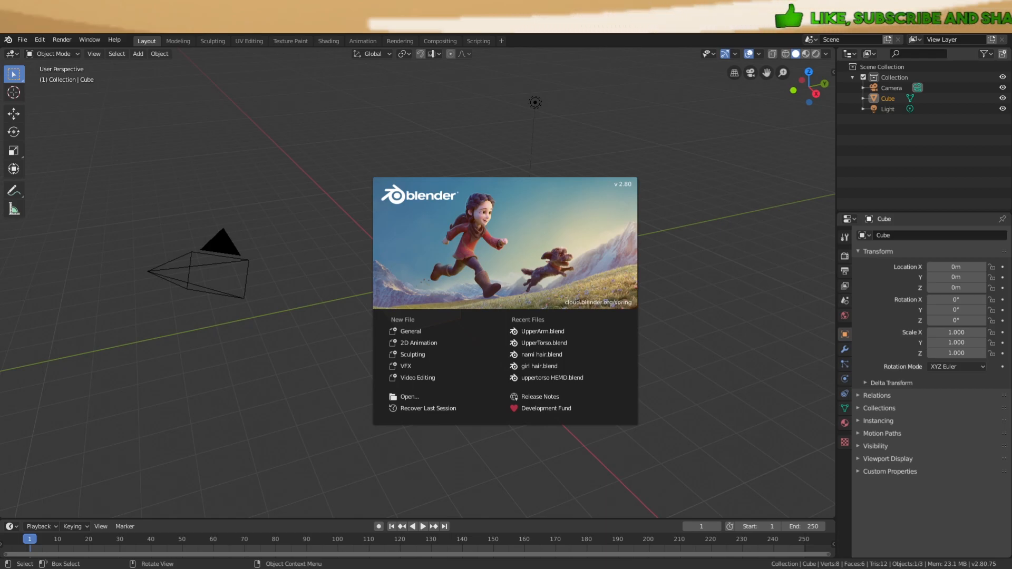
Dismiss the Blender splash screen and check the Screencast Keys settings in the side panel
click(816, 107)
click(833, 74)
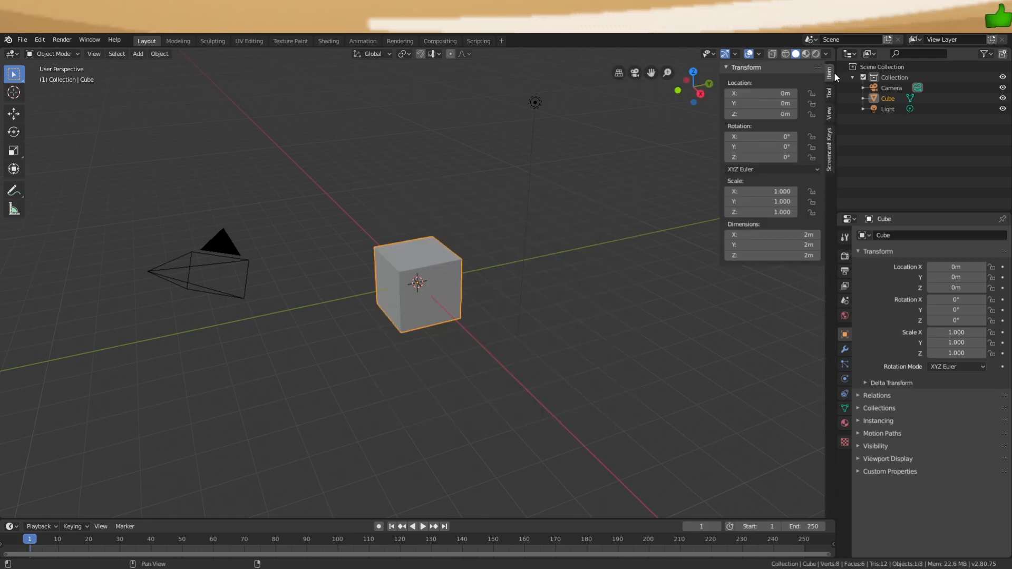
click(829, 138)
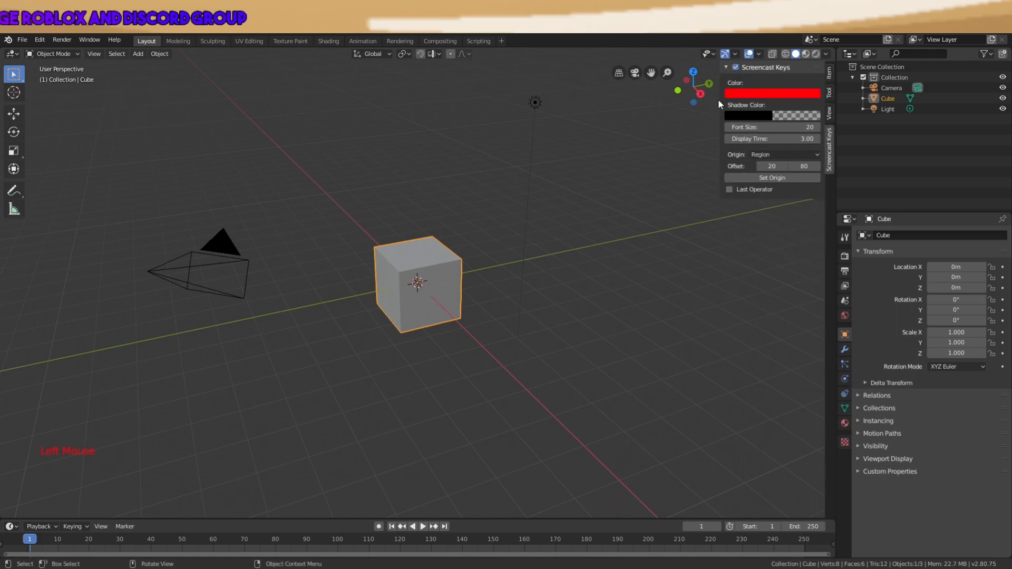
drag(718, 104, 840, 108)
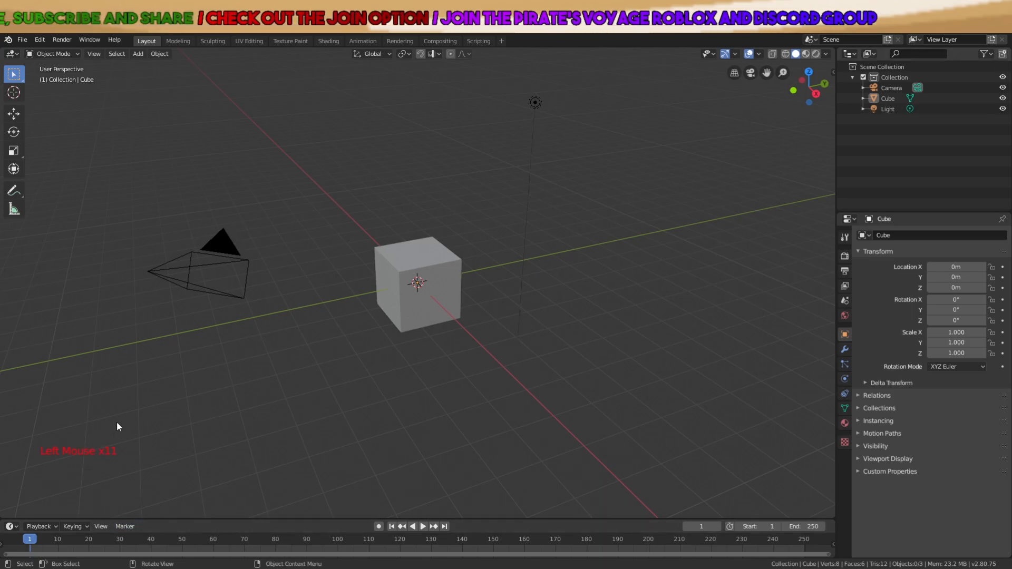
Test the on-screen key display with a burst of clicks and key presses
click(122, 437)
click(122, 437)
click(114, 447)
click(88, 473)
click(88, 474)
click(107, 463)
click(106, 463)
click(95, 460)
click(95, 460)
click(97, 459)
key(y)
key(x)
key(g)
key(d)
key(f)
key(g)
key(h)
key(x)
key(g)
key(x)
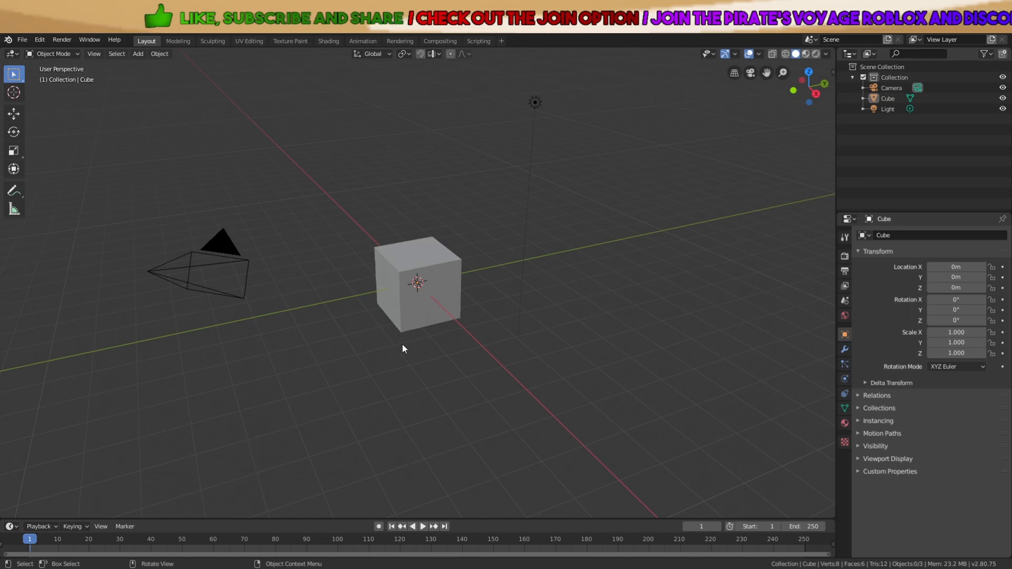
Select all and delete the default camera, cube and light
scroll(451, 382, down, 3)
key(a)
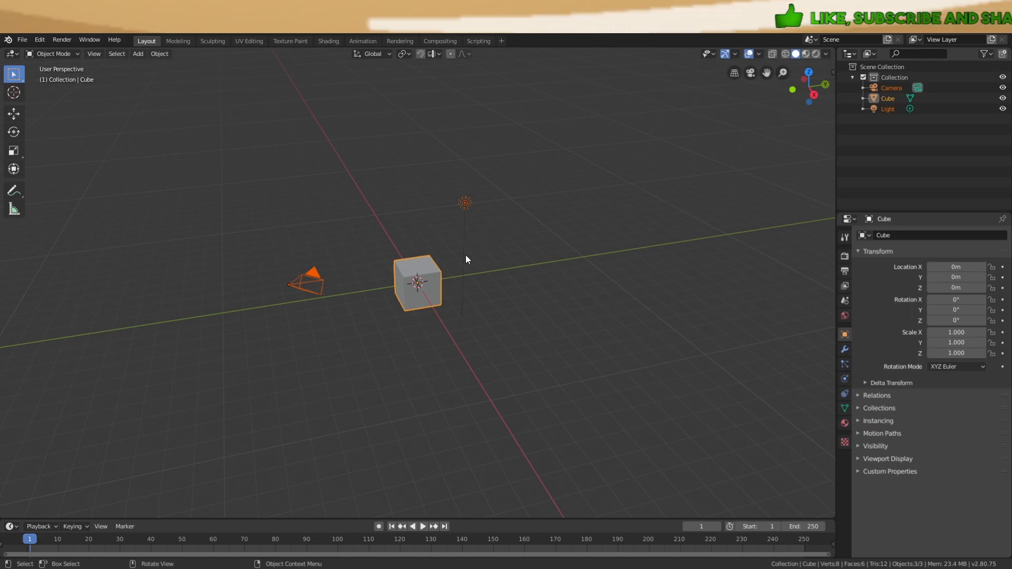
key(x)
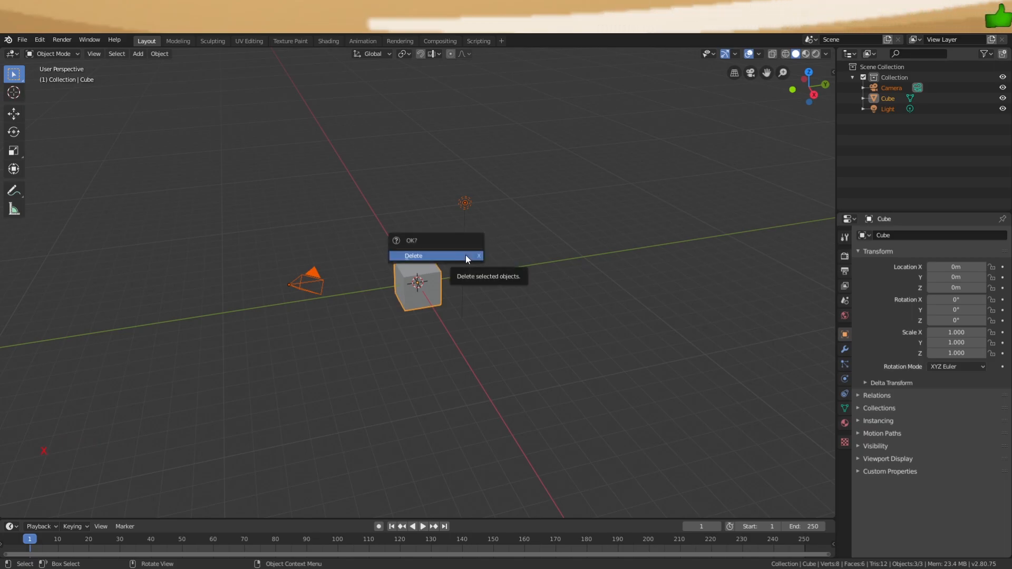
click(466, 256)
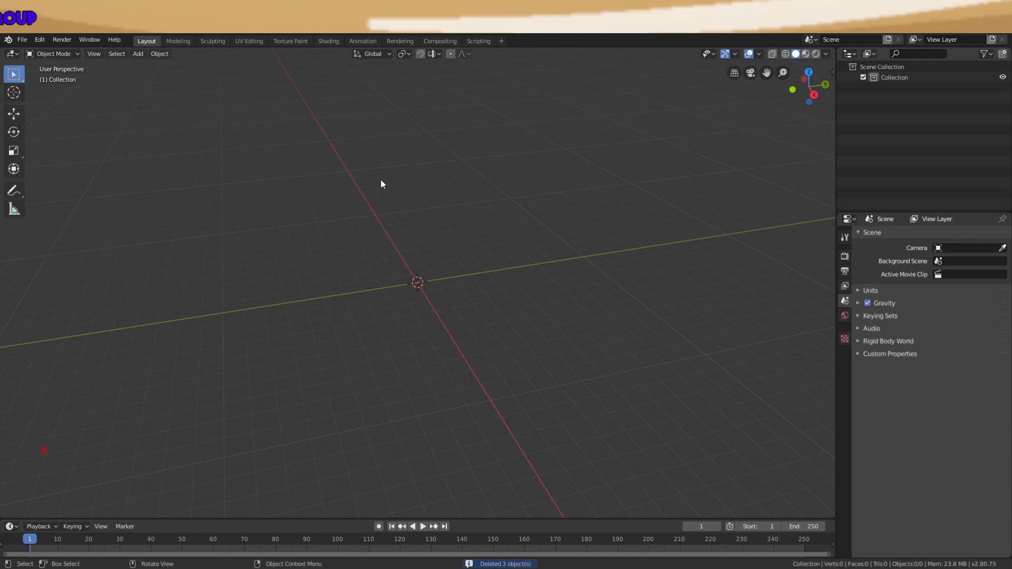
click(23, 40)
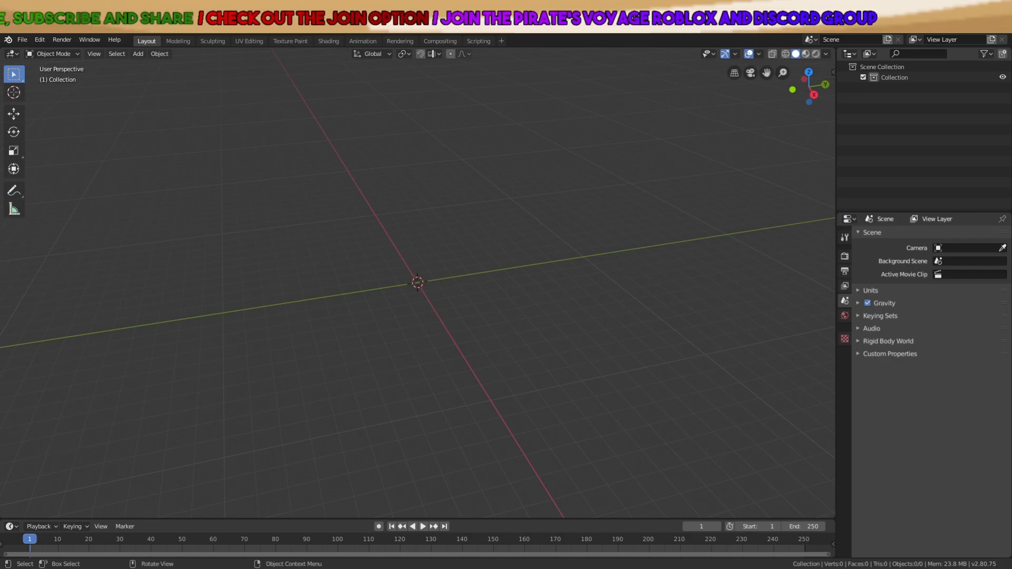
Import the dummy file through File > Import > Wavefront (.obj), browsing to its folder
click(22, 39)
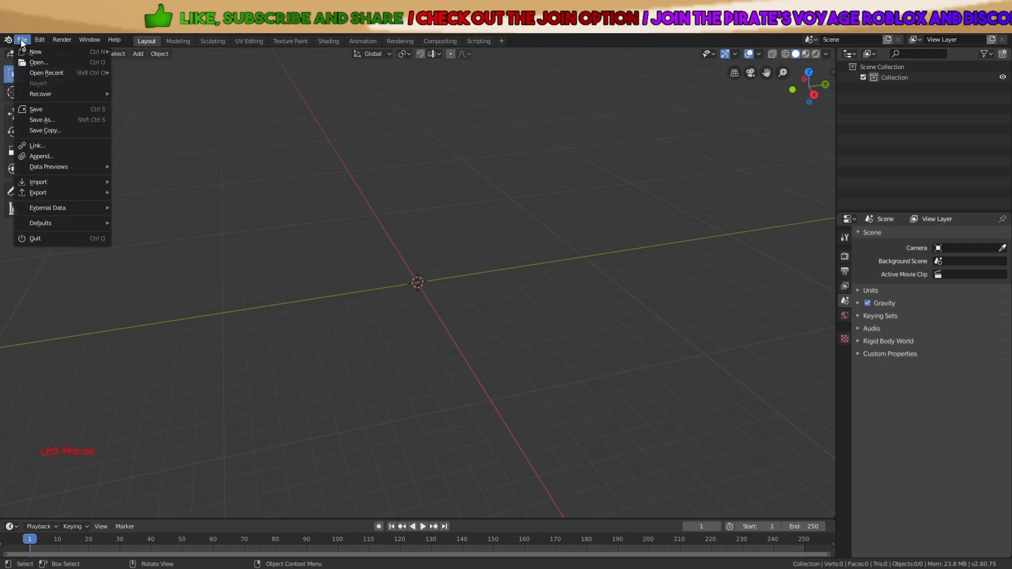
mouse_move(87, 181)
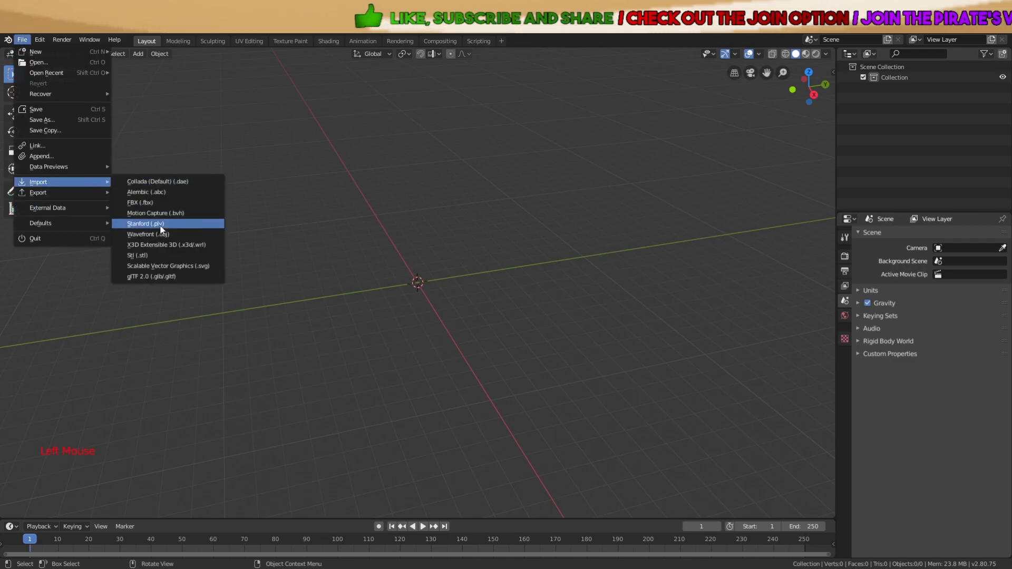
click(169, 234)
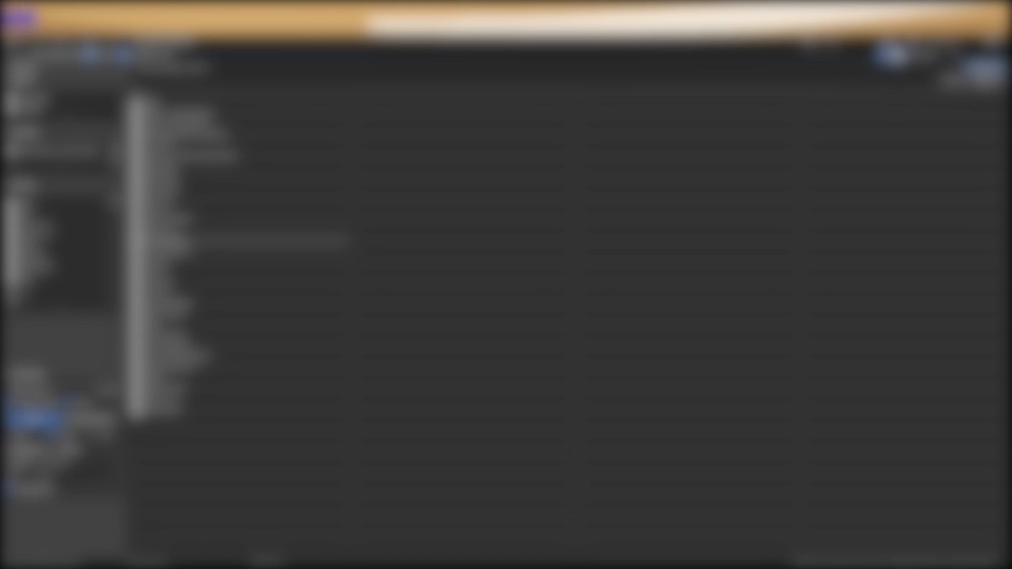
click(42, 227)
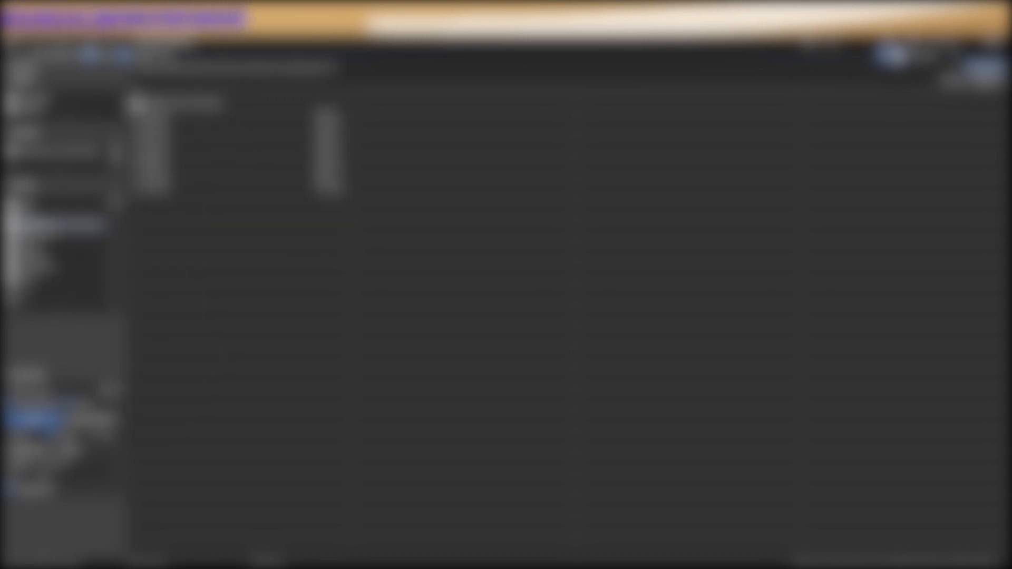
click(149, 95)
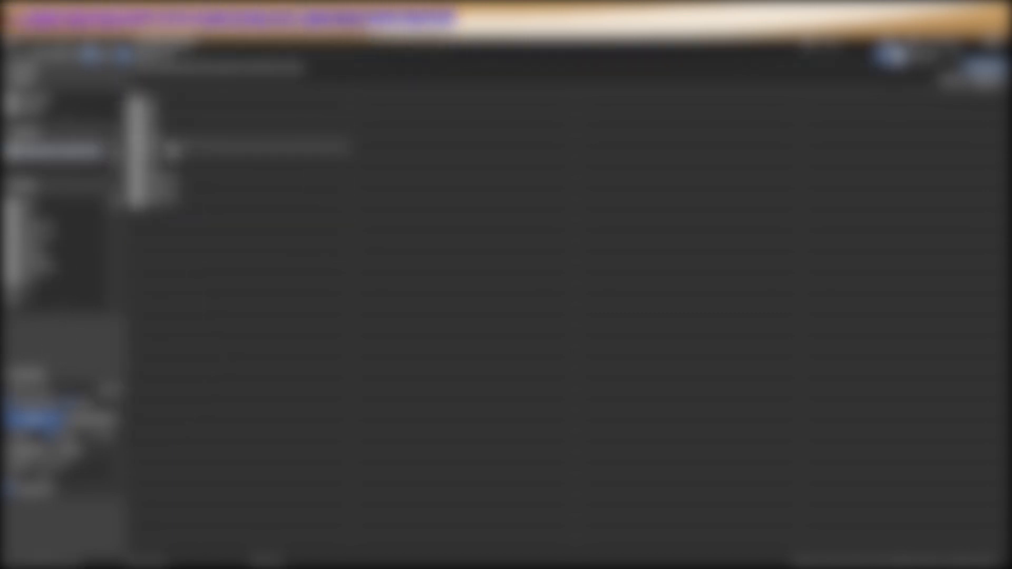
click(167, 203)
double_click(178, 115)
scroll(543, 271, down, 7)
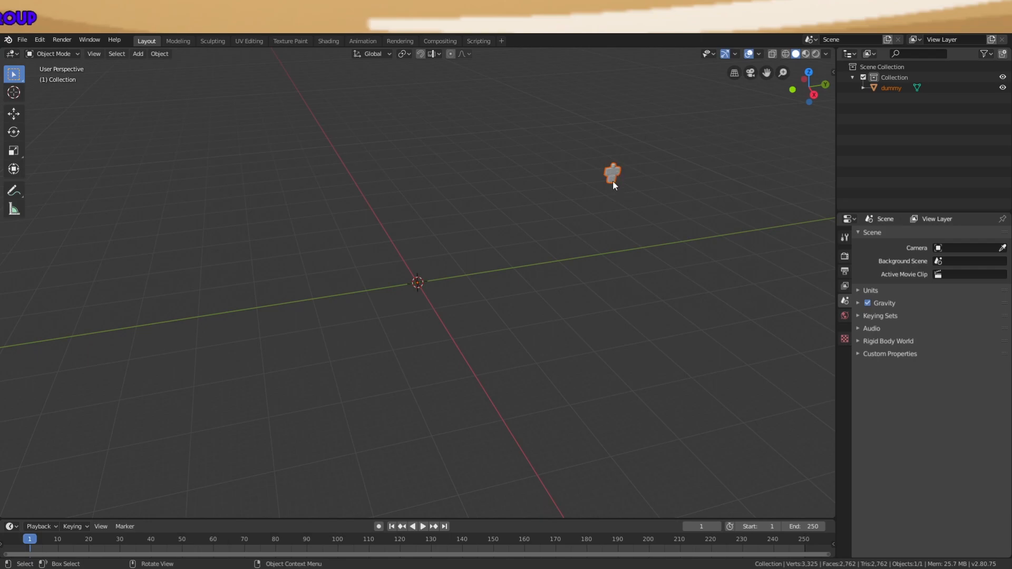
Centre the dummy with Set Origin > Geometry to Origin, found by searching 'set or'
key(space)
text(set ori)
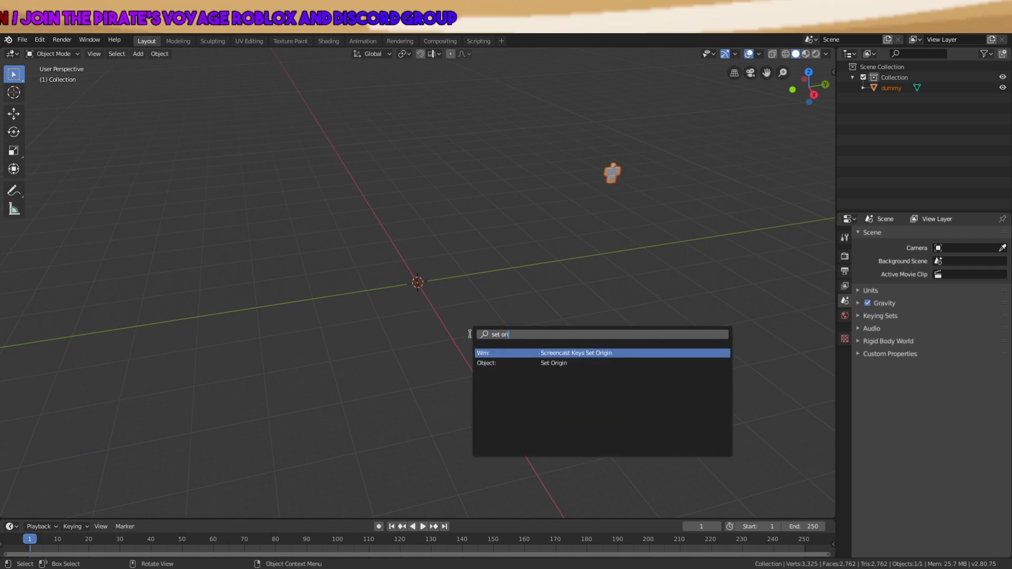
key(Down)
key(Return)
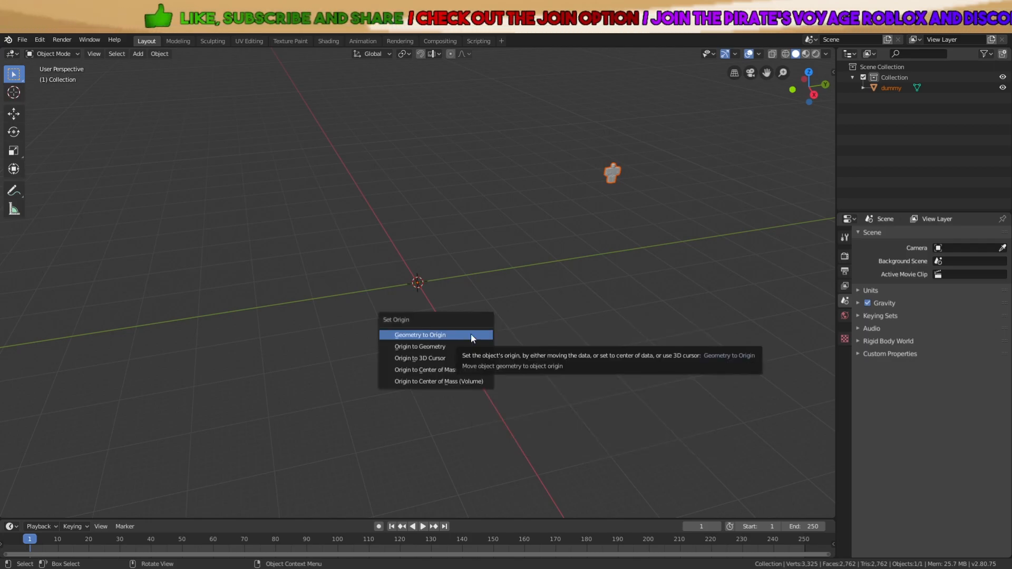
click(470, 334)
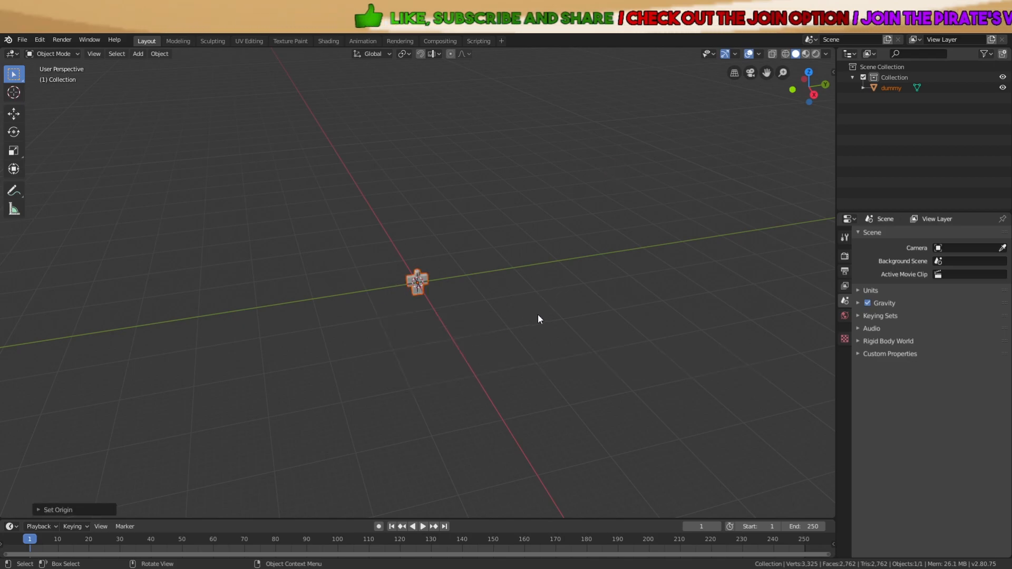
scroll(548, 311, up, 7)
scroll(385, 267, up, 3)
middle_drag(385, 267, 467, 291)
scroll(423, 283, up, 3)
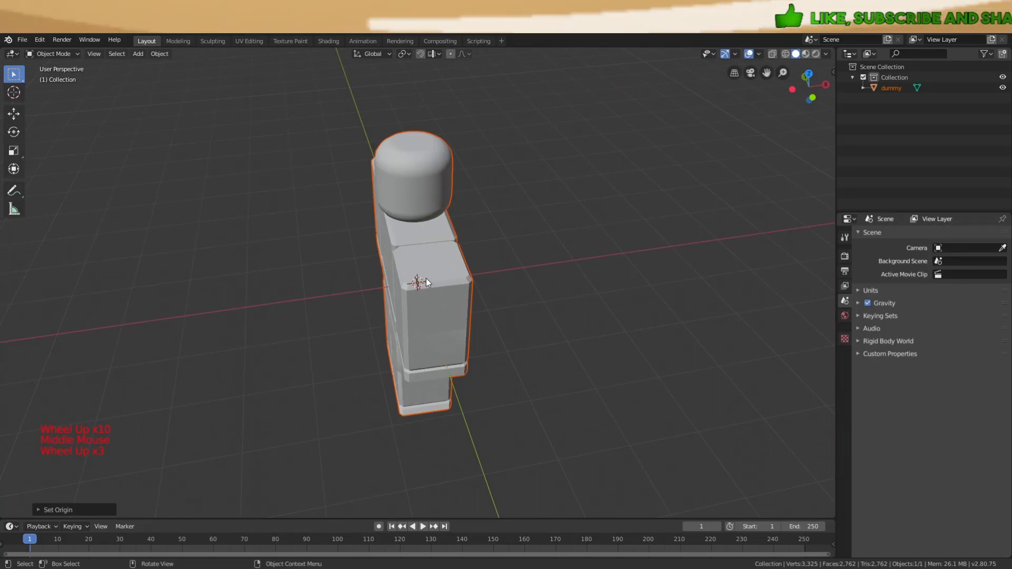
scroll(430, 290, down, 5)
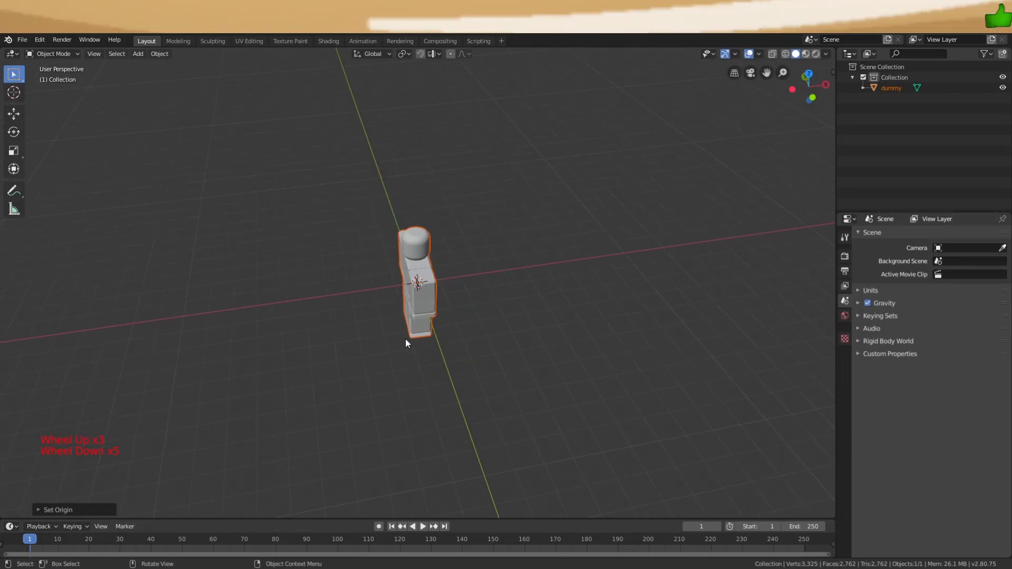
Raise the dummy so it stands on the grid, then orbit to check it
key(g)
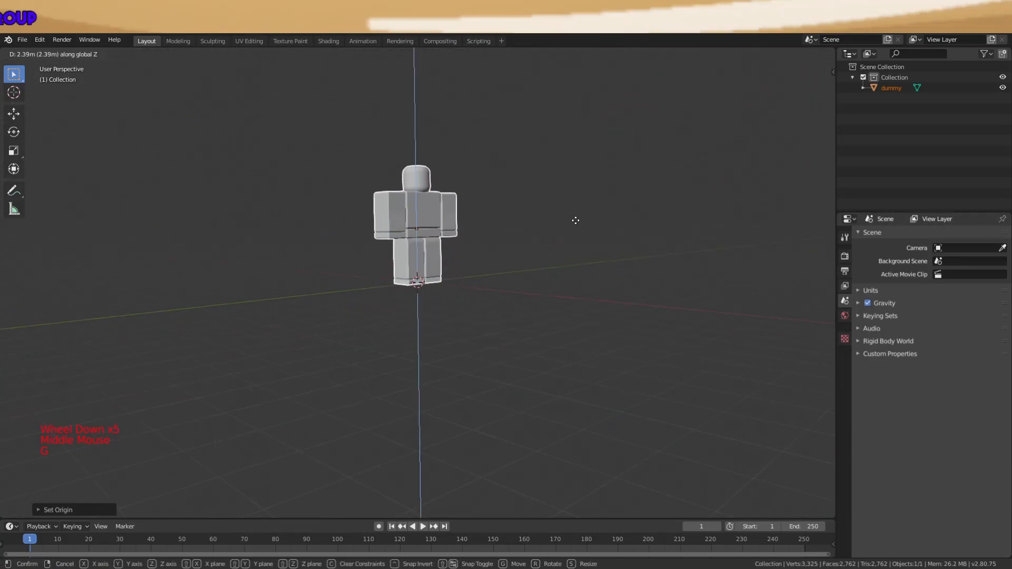
click(563, 229)
middle_drag(542, 223, 622, 286)
scroll(479, 229, up, 5)
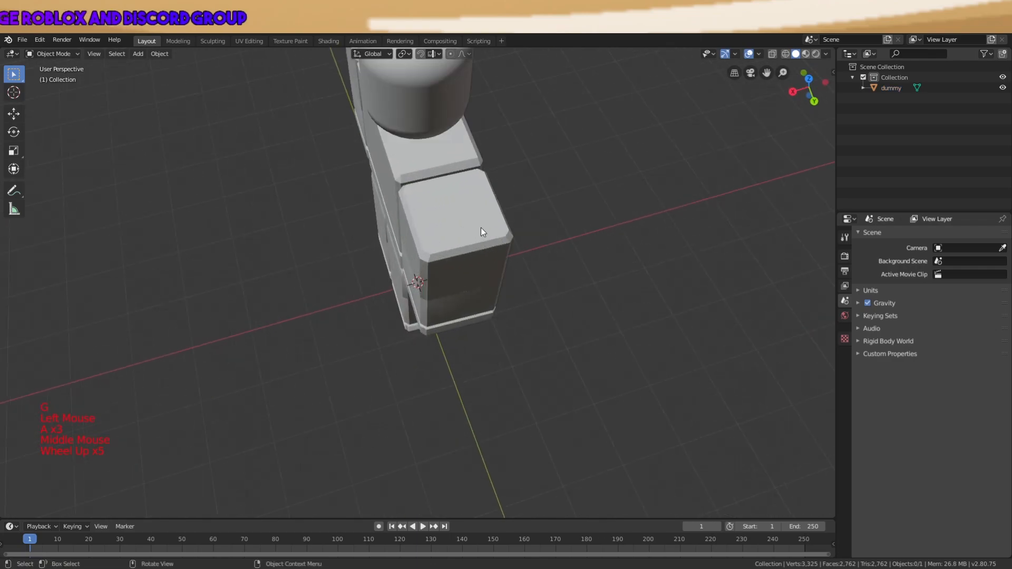
middle_drag(479, 229, 569, 179)
shift+middle_drag(520, 130, 517, 324)
middle_drag(525, 198, 534, 327)
click(484, 303)
middle_drag(441, 309, 482, 261)
Straighten the dummy with three small rotations about the Z axis
click(488, 335)
middle_click(555, 233)
key(r)
key(z)
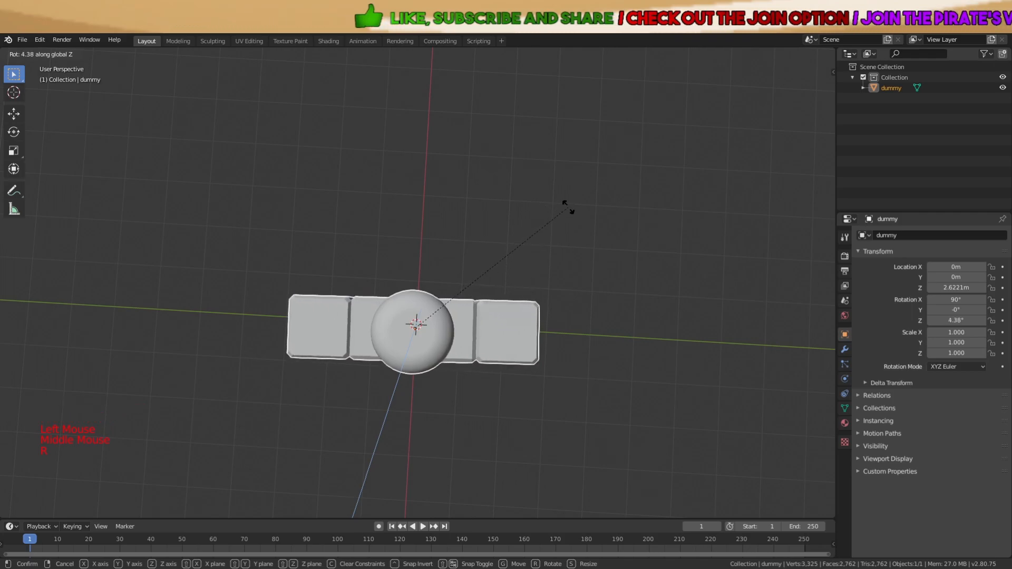
click(570, 210)
middle_drag(569, 210, 591, 211)
key(r)
key(z)
click(593, 211)
key(r)
key(z)
click(593, 211)
Clear the selection and orbit to front and low side views of the dummy
key(a)
scroll(590, 216, down, 1)
key(a)
key(a)
scroll(575, 232, down, 2)
click(558, 246)
middle_drag(558, 246, 349, 227)
scroll(536, 203, up, 4)
scroll(512, 328, up, 4)
middle_drag(512, 328, 448, 296)
Add a cube, lift it to torso height and flatten it along Z
scroll(647, 270, down, 3)
click(602, 261)
key(shift+a)
mouse_move(514, 320)
click(545, 328)
scroll(448, 296, down, 3)
key(g)
click(489, 142)
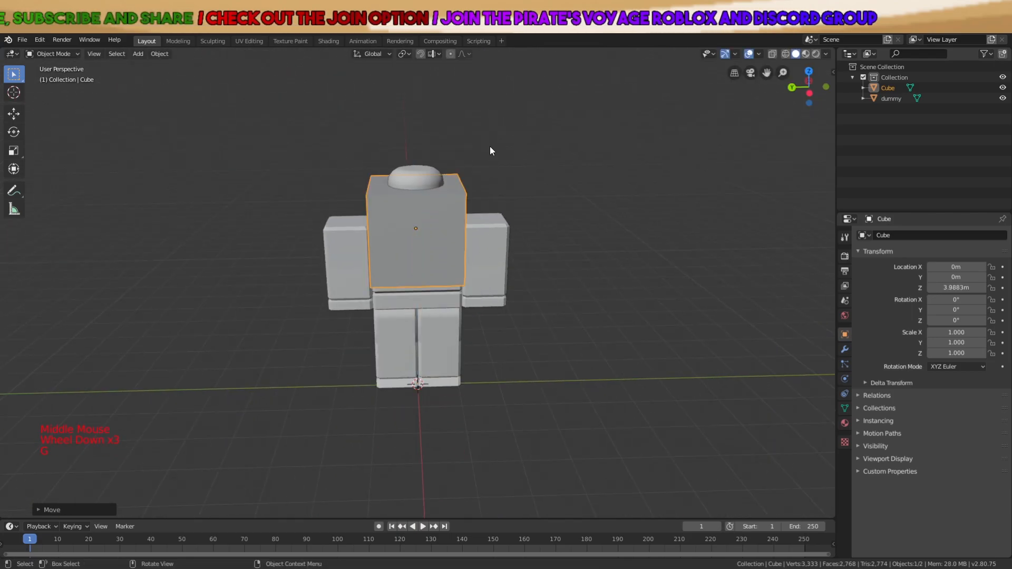
middle_drag(489, 147, 575, 156)
key(s)
key(z)
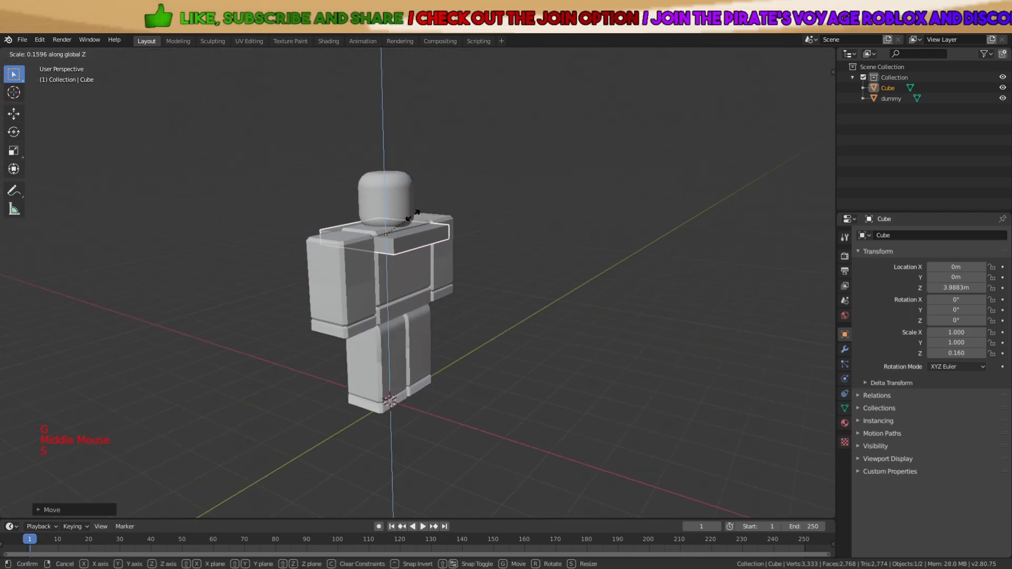
click(412, 219)
Delete the flattened test cube
key(x)
click(411, 218)
click(503, 420)
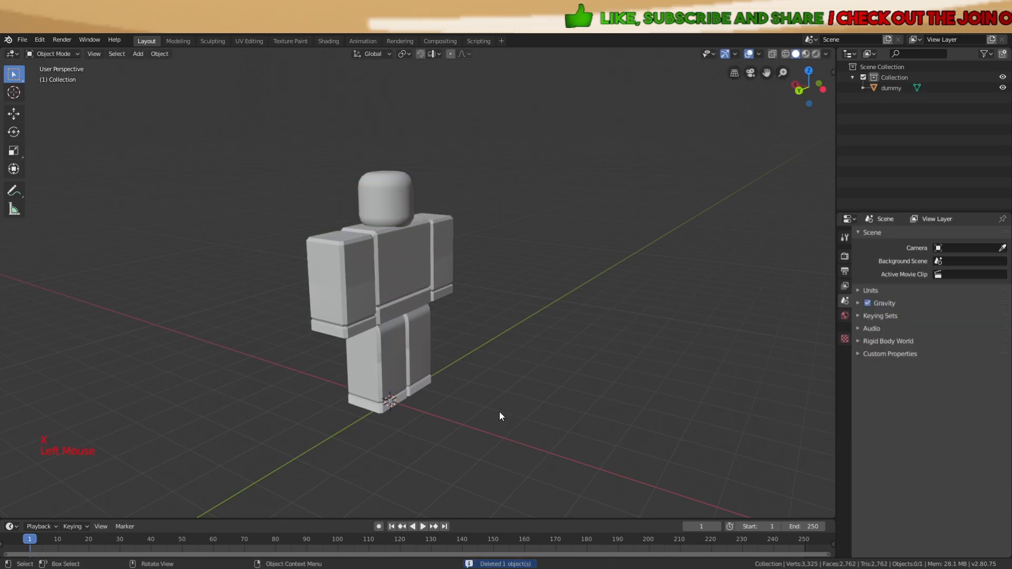
key(shift+a)
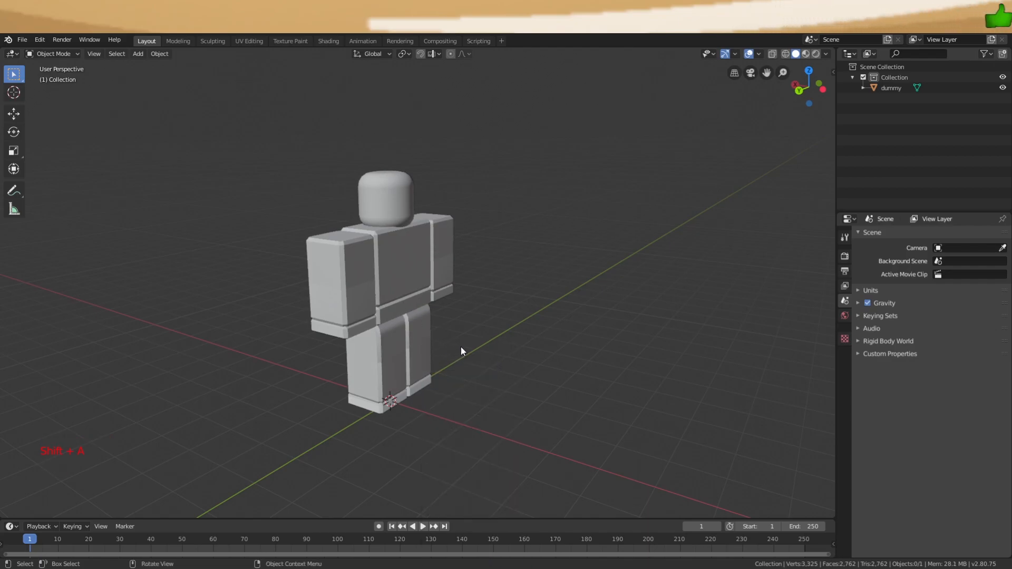
Add a mesh plane and raise it along Z to the dummy's shoulder height
key(shift+a)
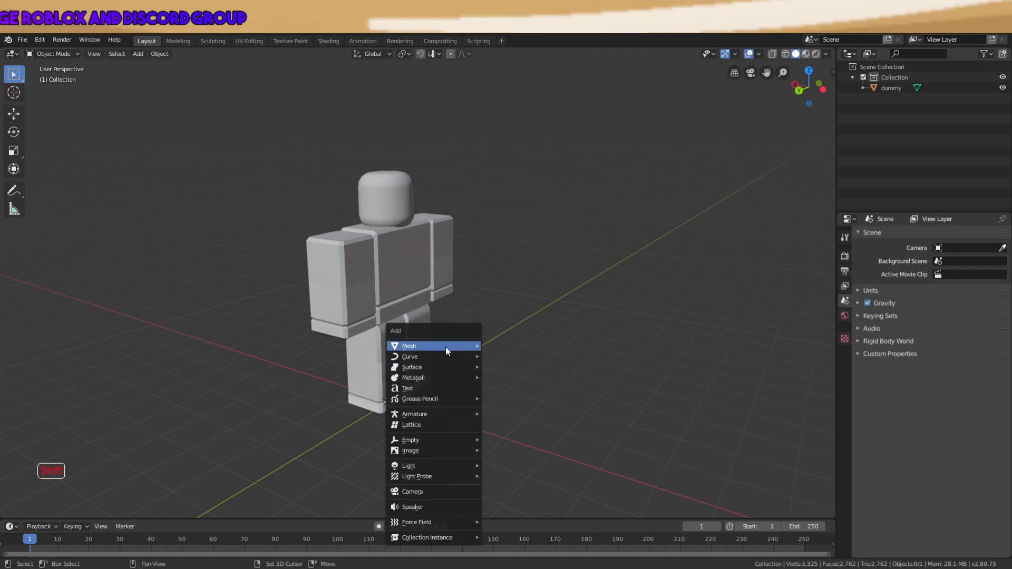
mouse_move(425, 348)
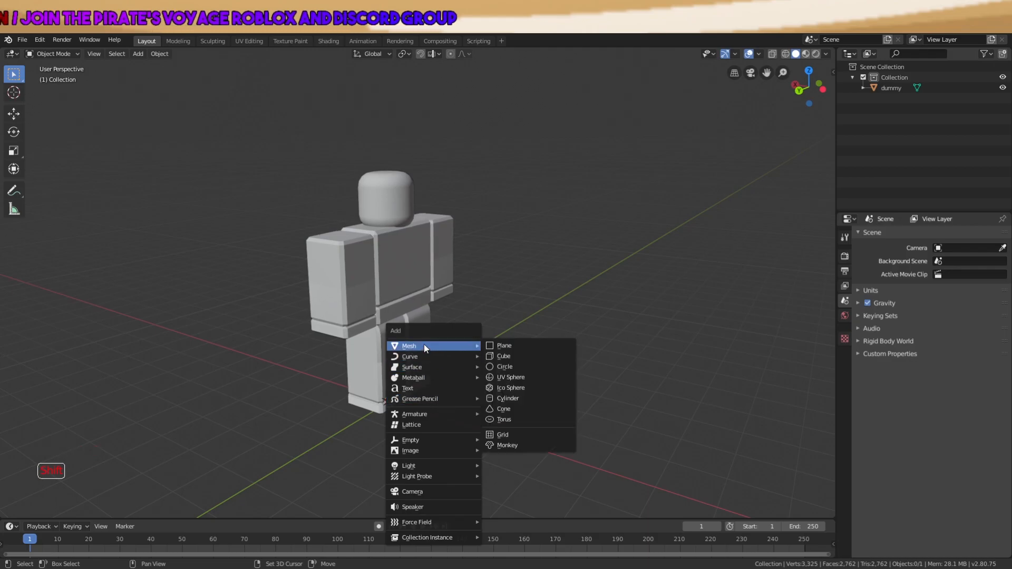
click(502, 349)
middle_drag(502, 349, 438, 366)
scroll(500, 356, up, 5)
scroll(438, 366, down, 3)
key(g)
key(z)
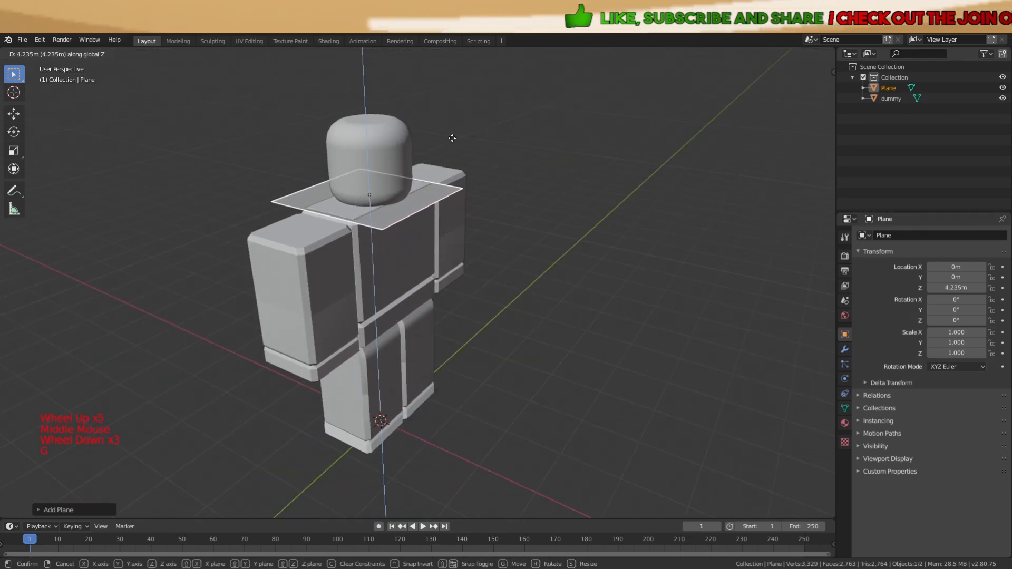
click(456, 137)
Narrow the plane along X to about 0.554 of its width
middle_drag(454, 148, 453, 232)
scroll(546, 270, up, 2)
scroll(546, 271, up, 1)
middle_drag(546, 270, 527, 281)
scroll(527, 281, down, 2)
middle_drag(554, 335, 574, 280)
key(s)
key(x)
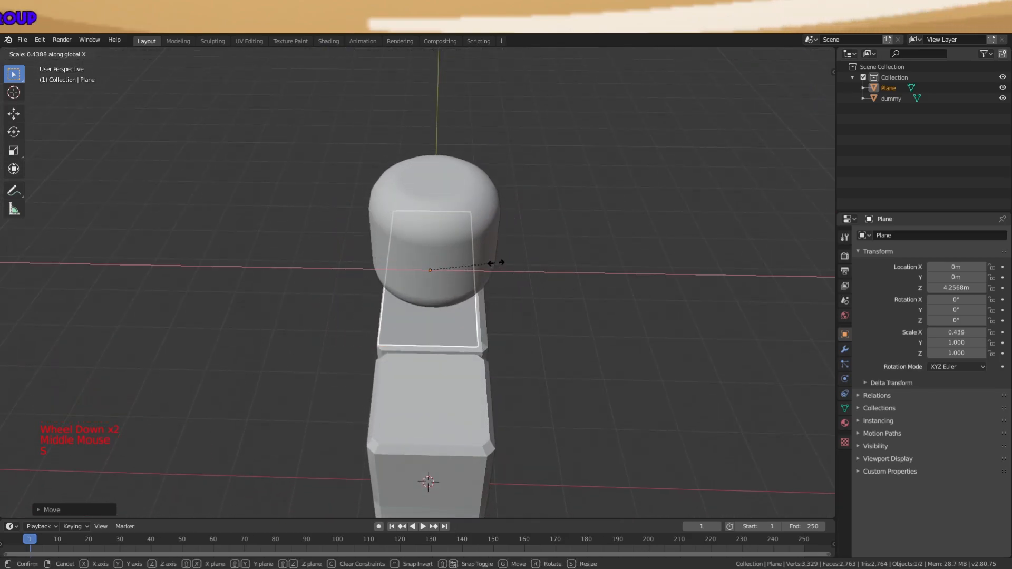
right_click(509, 262)
scroll(579, 280, up, 3)
key(s)
key(x)
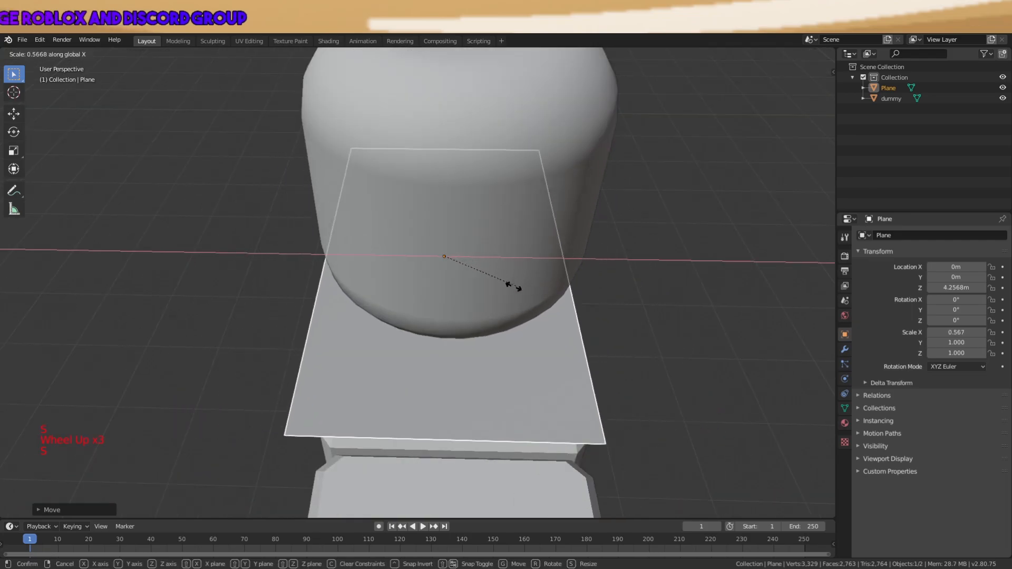
click(514, 286)
Slide the plane along X to centre it across the shoulders
key(s)
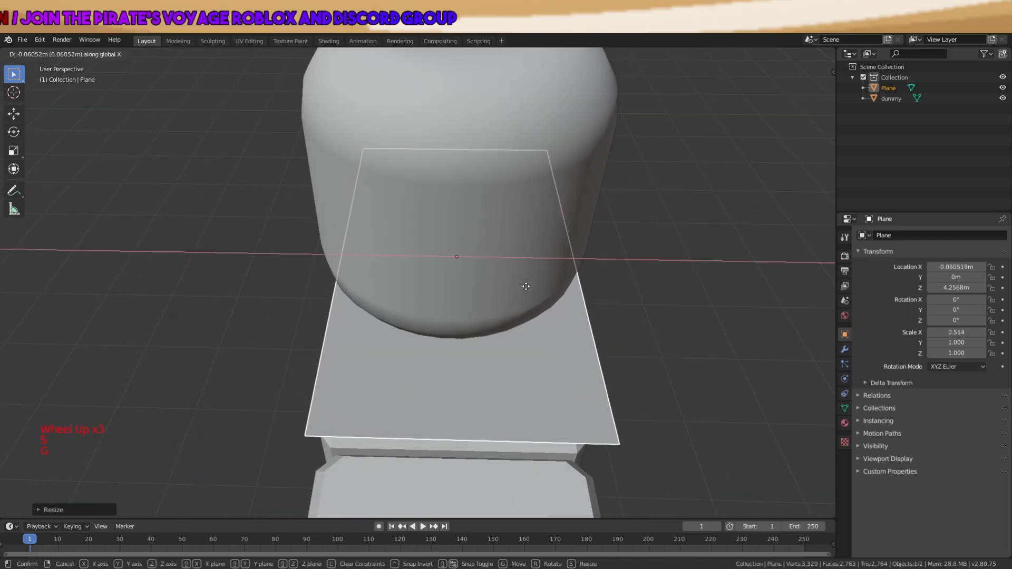
key(g)
click(524, 288)
key(g)
key(x)
click(573, 309)
middle_drag(573, 309, 488, 268)
scroll(590, 305, down, 2)
middle_drag(403, 300, 425, 297)
scroll(546, 269, up, 3)
middle_drag(547, 270, 596, 228)
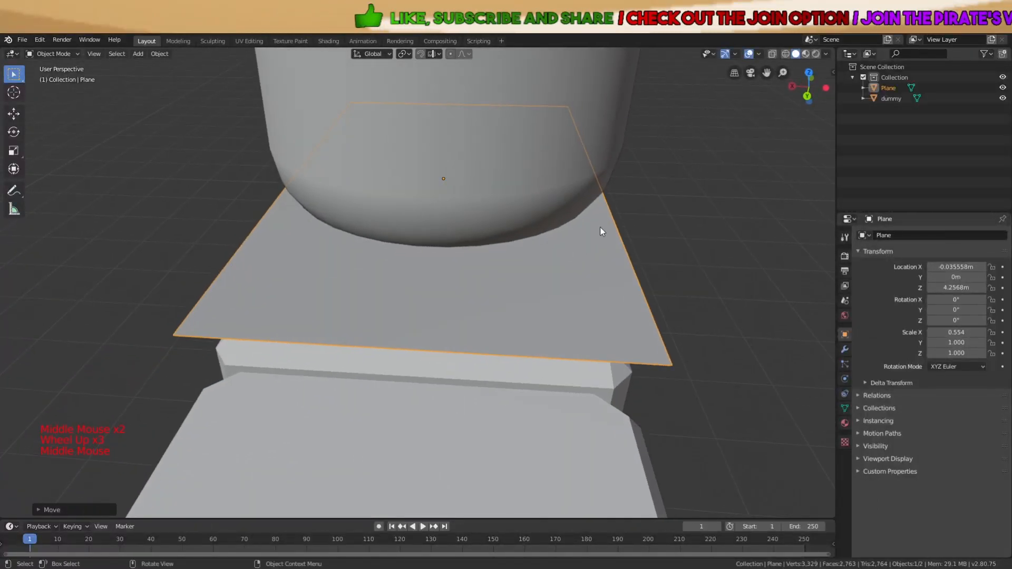
Narrow the plane further on X to a width of 0.410
key(s)
key(x)
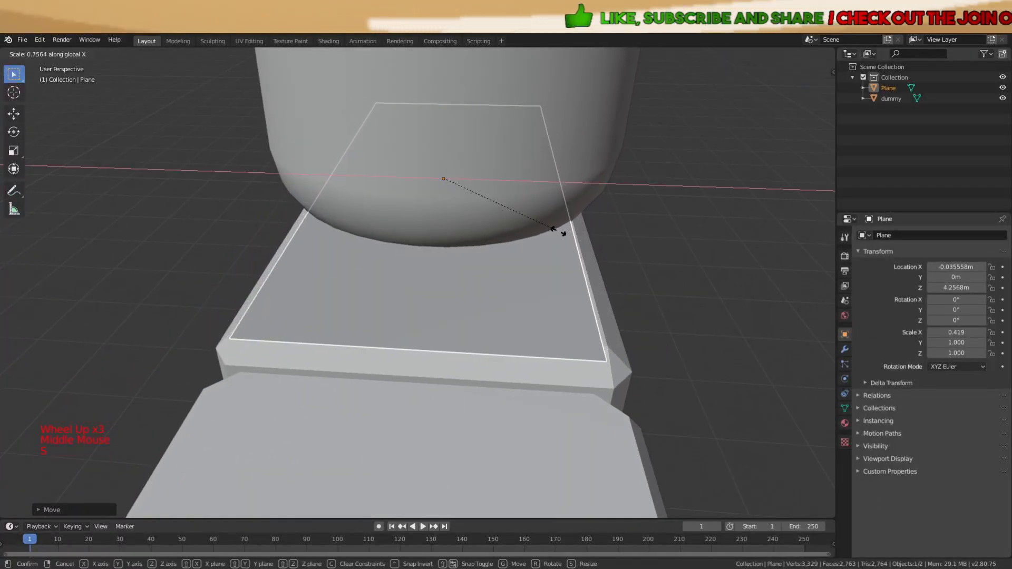
click(556, 232)
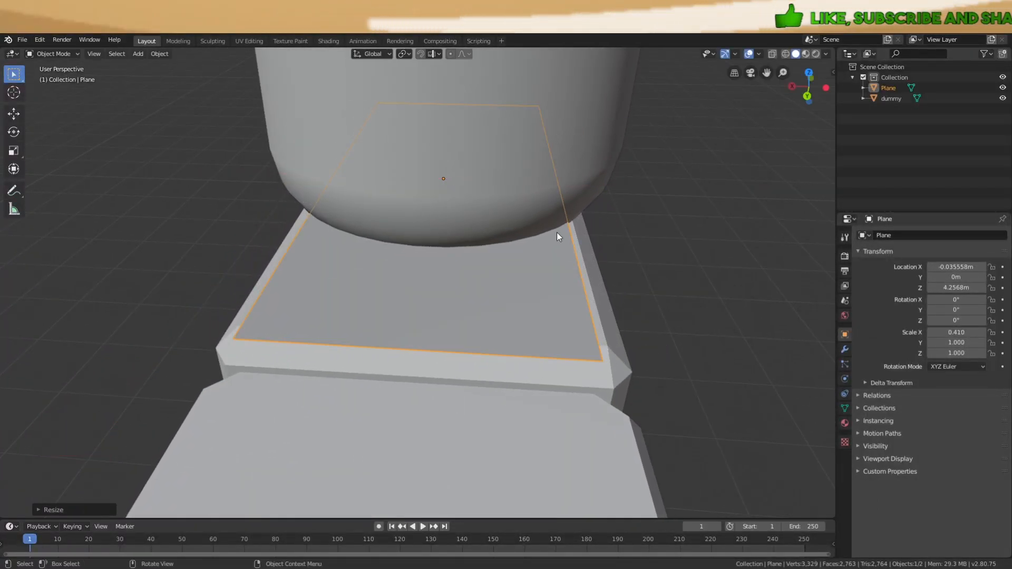
scroll(586, 260, down, 2)
middle_drag(586, 261, 448, 320)
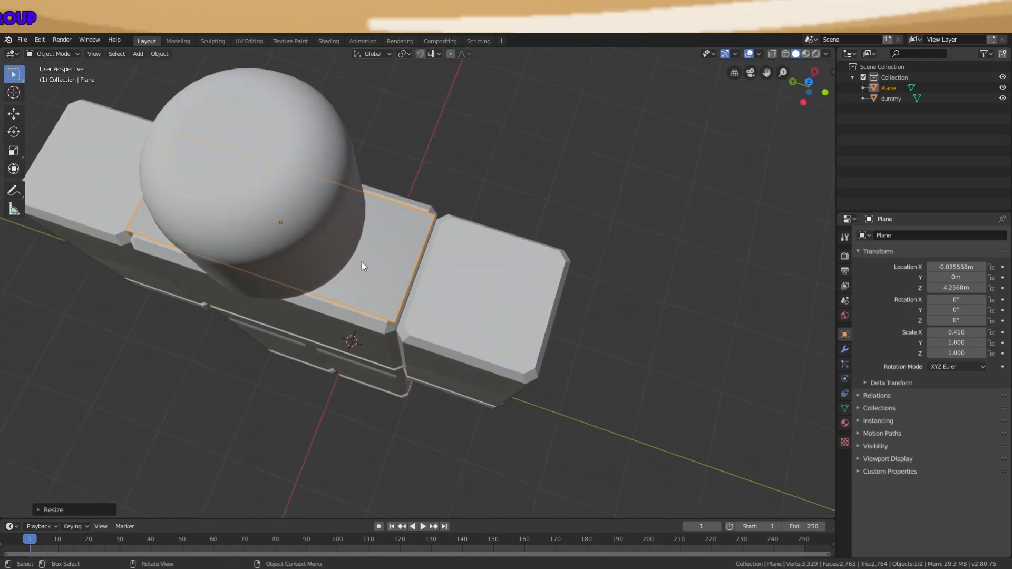
middle_drag(361, 261, 457, 251)
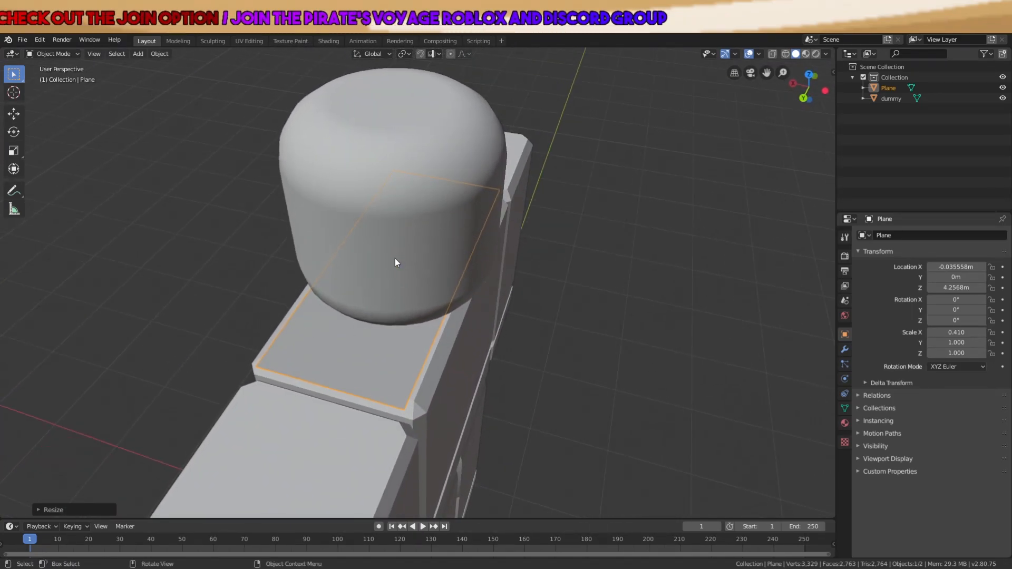
middle_drag(485, 356, 517, 360)
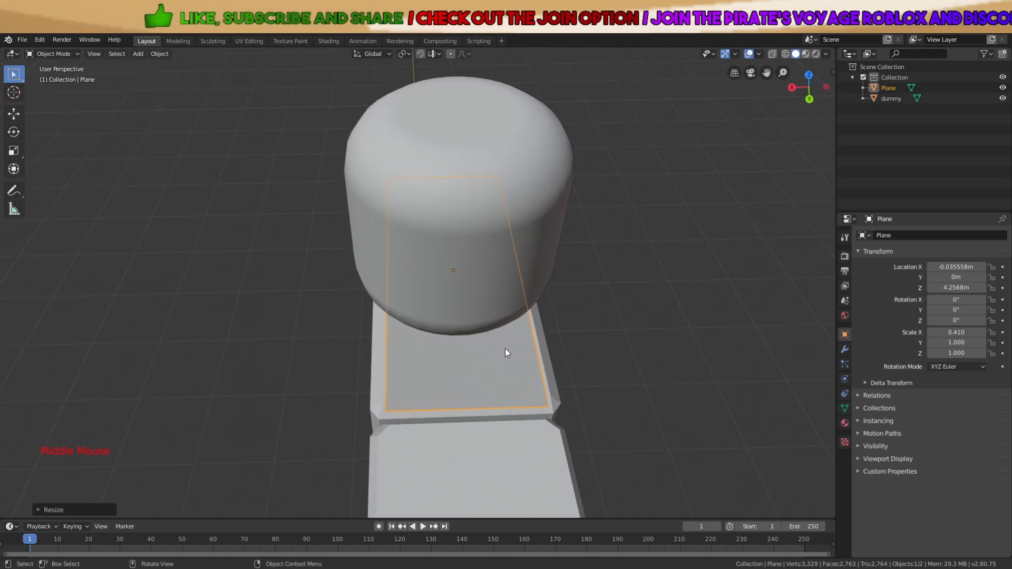
scroll(498, 323, down, 2)
middle_drag(505, 317, 409, 254)
scroll(366, 318, up, 4)
scroll(445, 244, down, 2)
Try a resize constrained to X, Y and Z, then cancel it, keeping the plane's size
key(a)
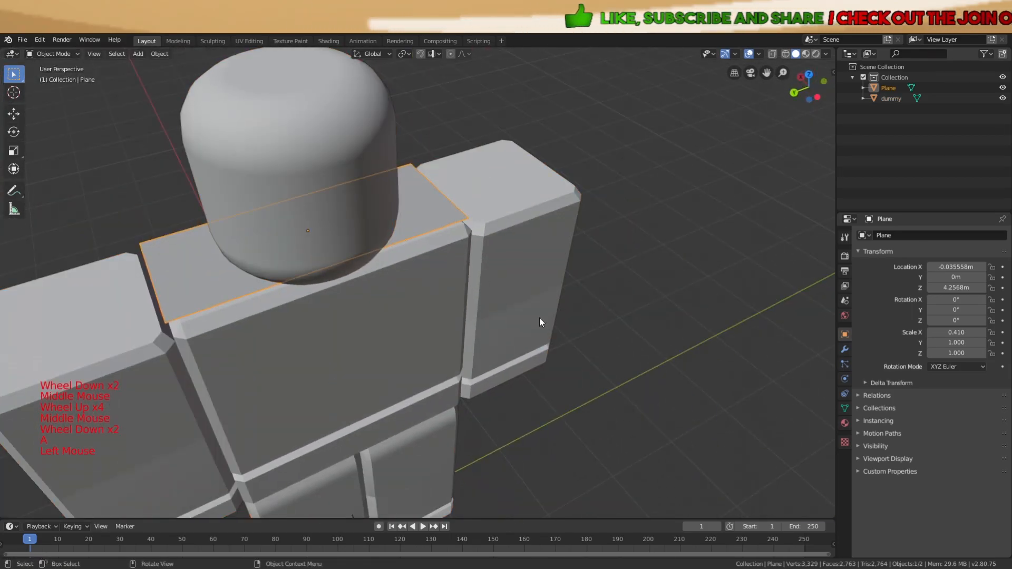
middle_drag(528, 311, 579, 348)
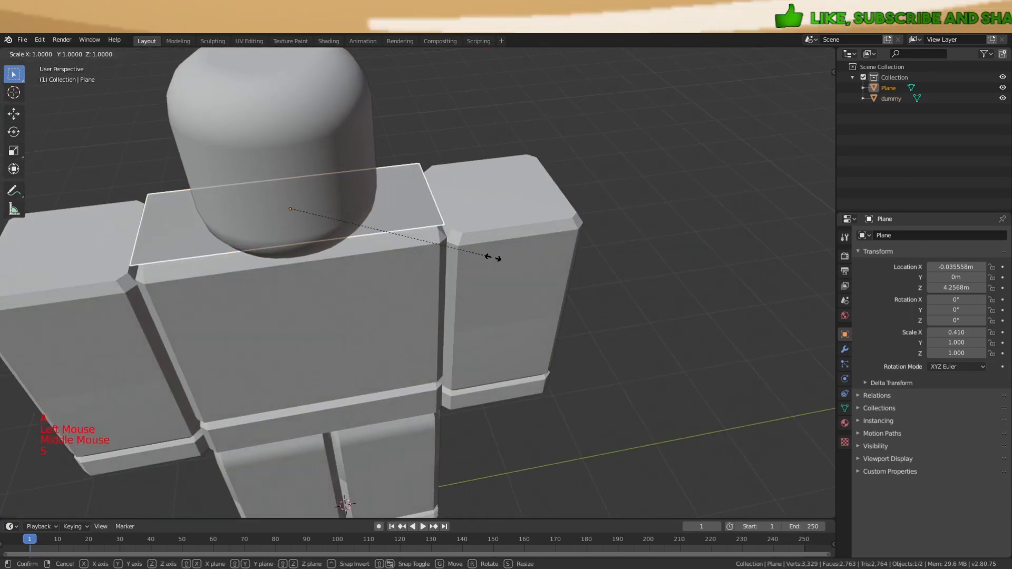
key(s)
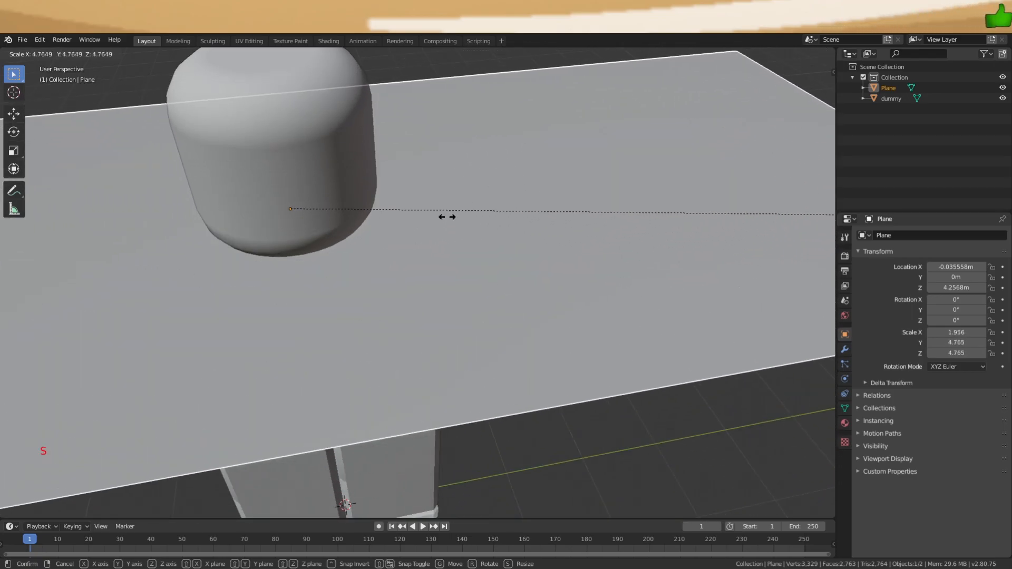
key(x)
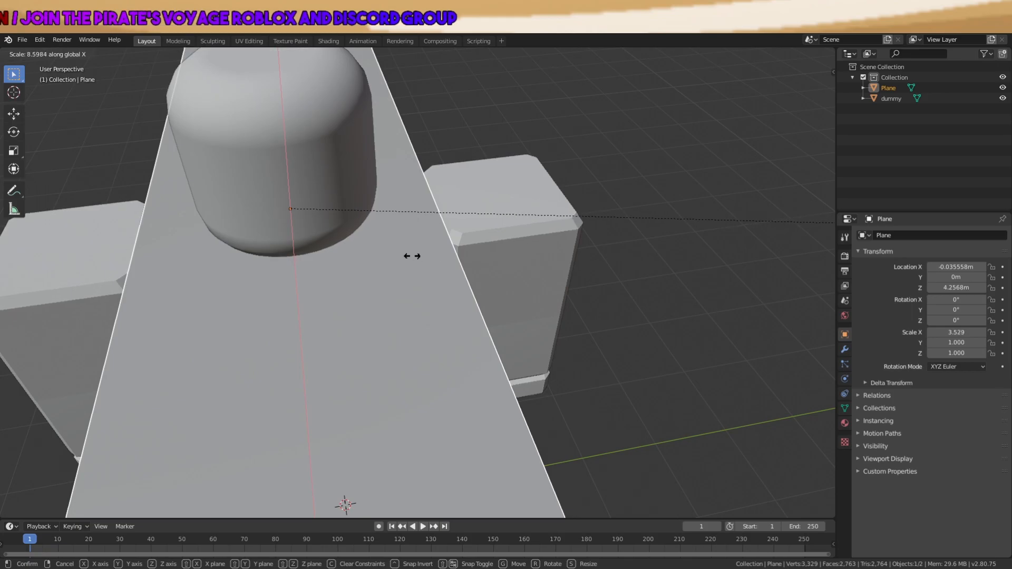
key(y)
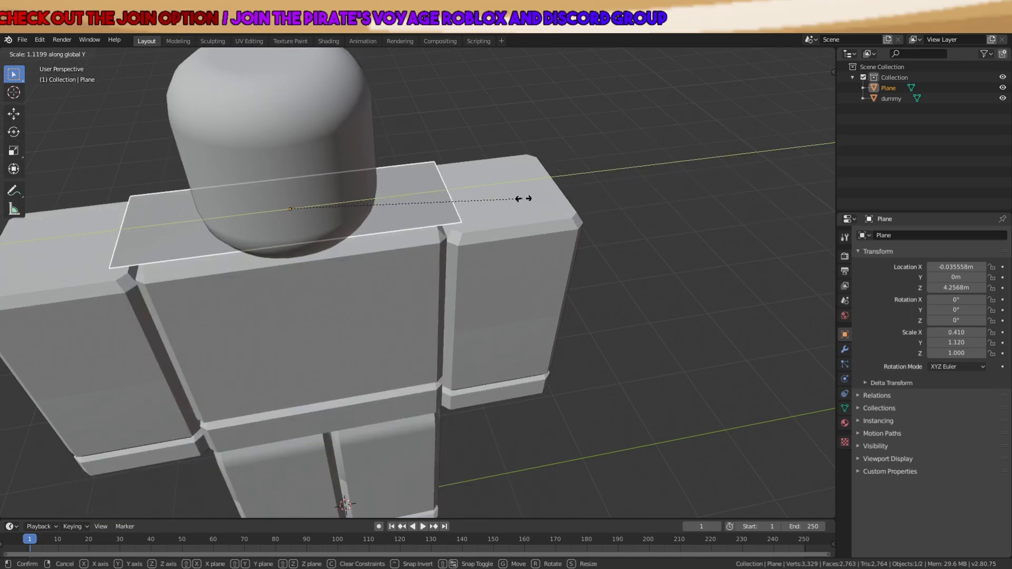
key(z)
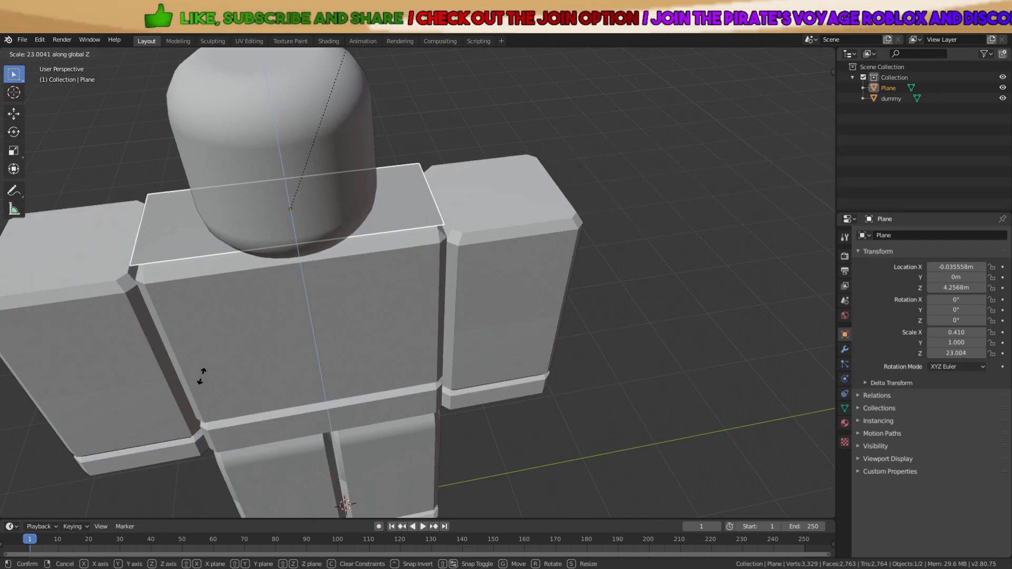
right_click(211, 385)
scroll(348, 327, down, 2)
middle_drag(364, 311, 390, 247)
scroll(381, 294, up, 1)
Toggle viewport shading back to solid and reselect only the shoulder plane
key(z)
click(445, 267)
key(z)
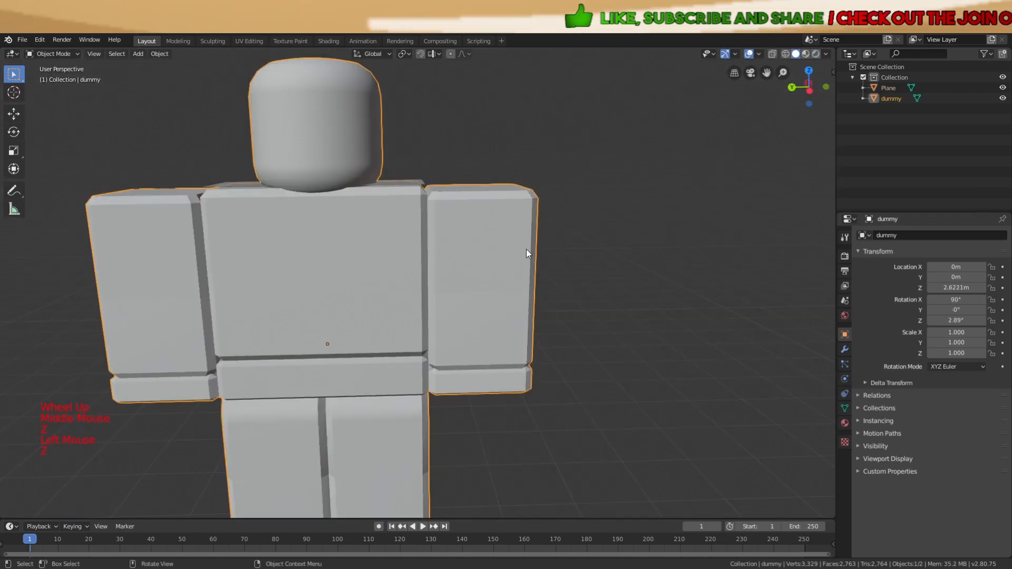
middle_drag(603, 223, 433, 222)
click(399, 206)
click(425, 218)
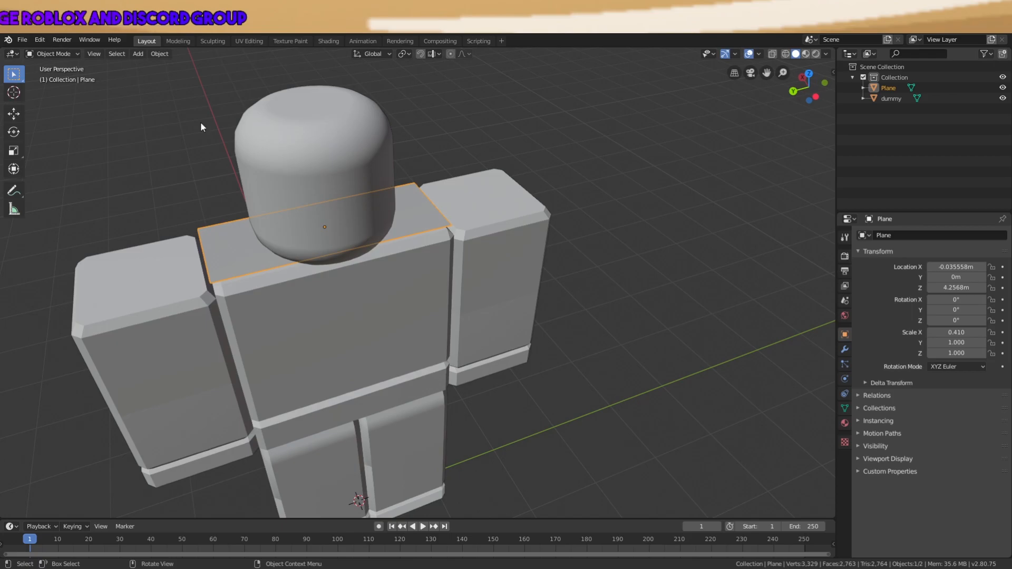
Enter Edit Mode on the shoulder plane and clear its face selection
key(Tab)
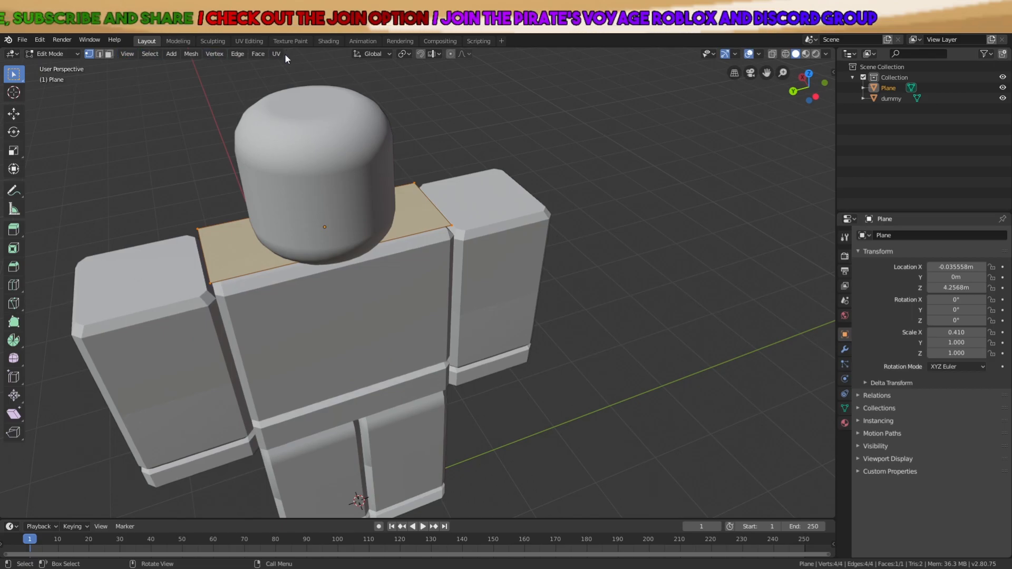
middle_drag(240, 118, 264, 138)
middle_drag(244, 95, 395, 211)
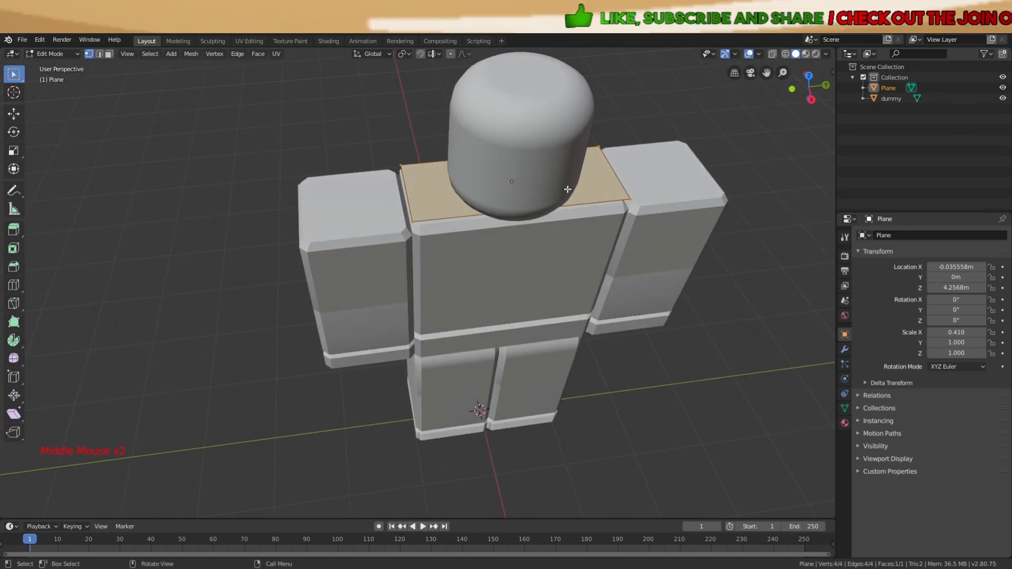
scroll(402, 179, up, 3)
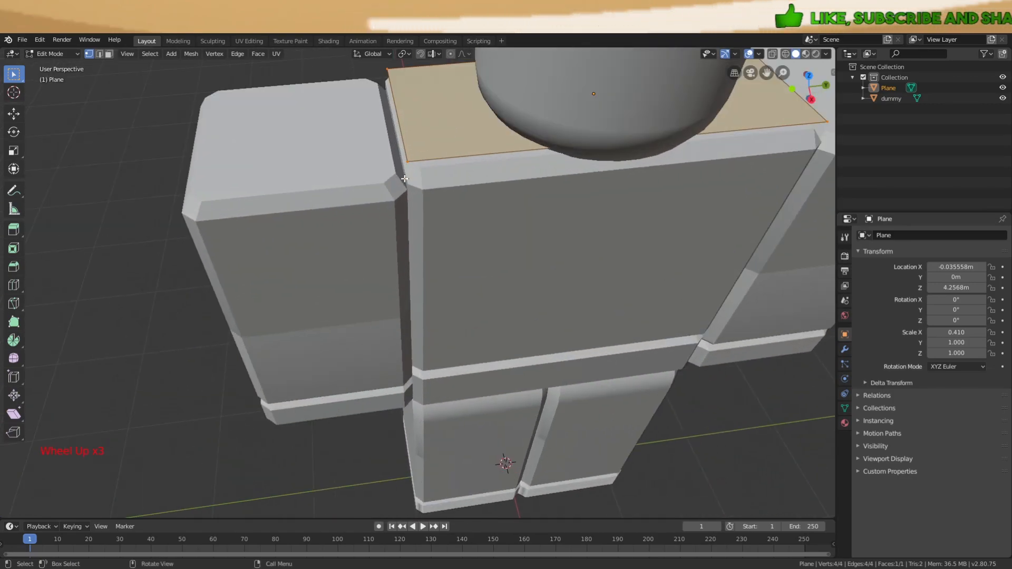
scroll(430, 178, down, 2)
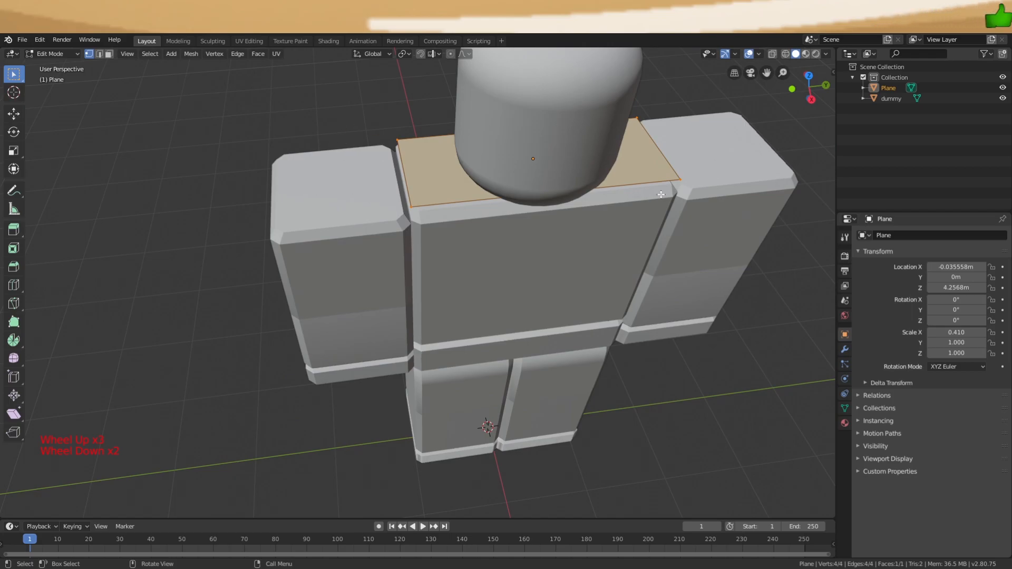
shift+middle_drag(464, 217, 456, 261)
scroll(454, 263, up, 2)
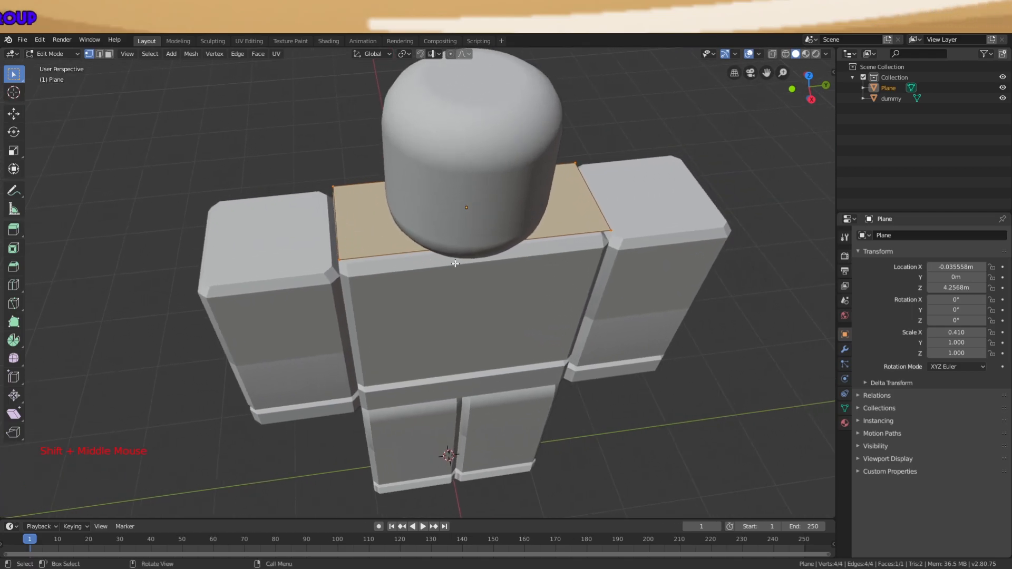
key(Tab)
key(Tab)
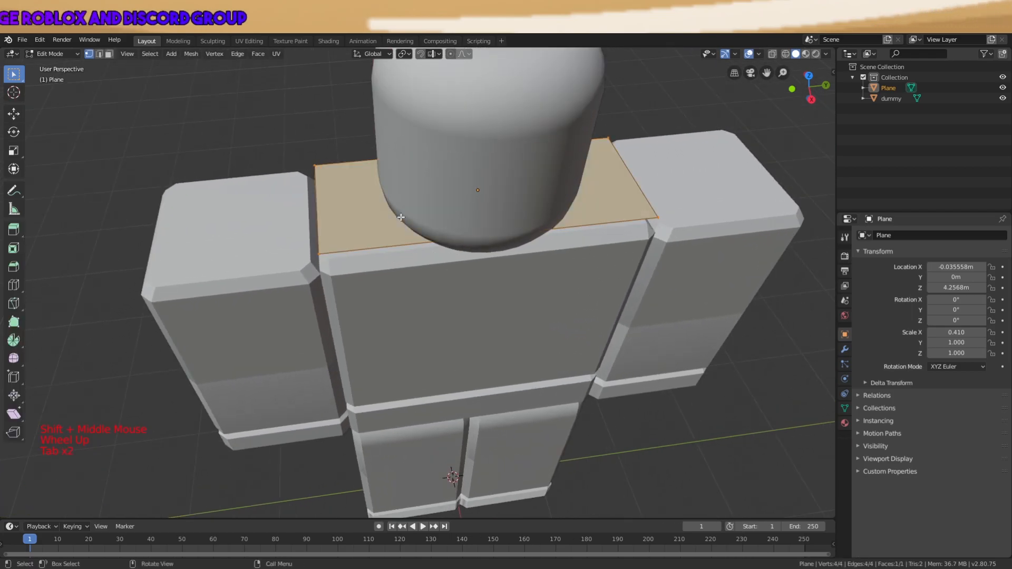
key(a)
key(a)
middle_drag(401, 218, 386, 221)
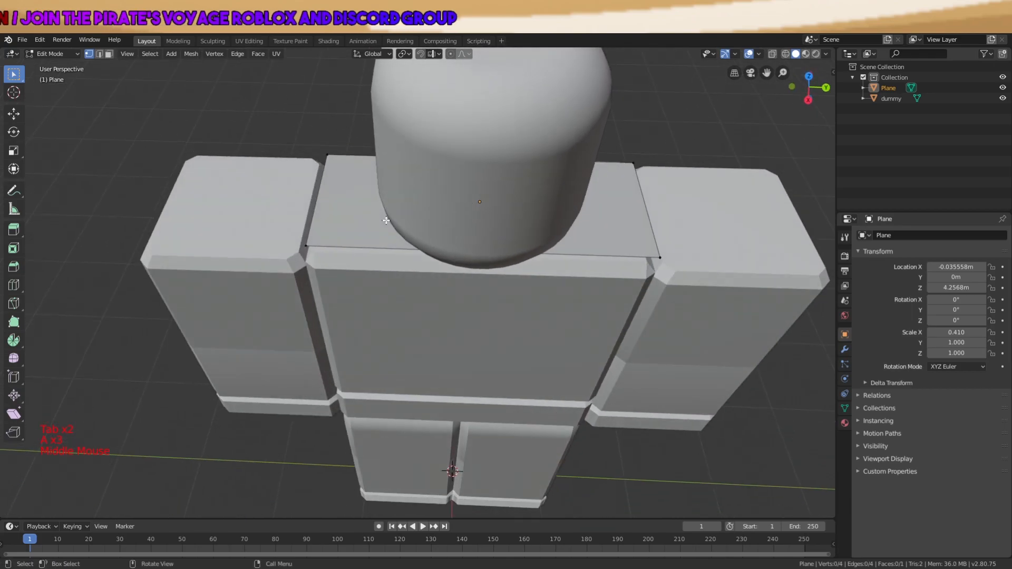
scroll(369, 219, up, 2)
scroll(359, 213, down, 2)
key(a)
key(a)
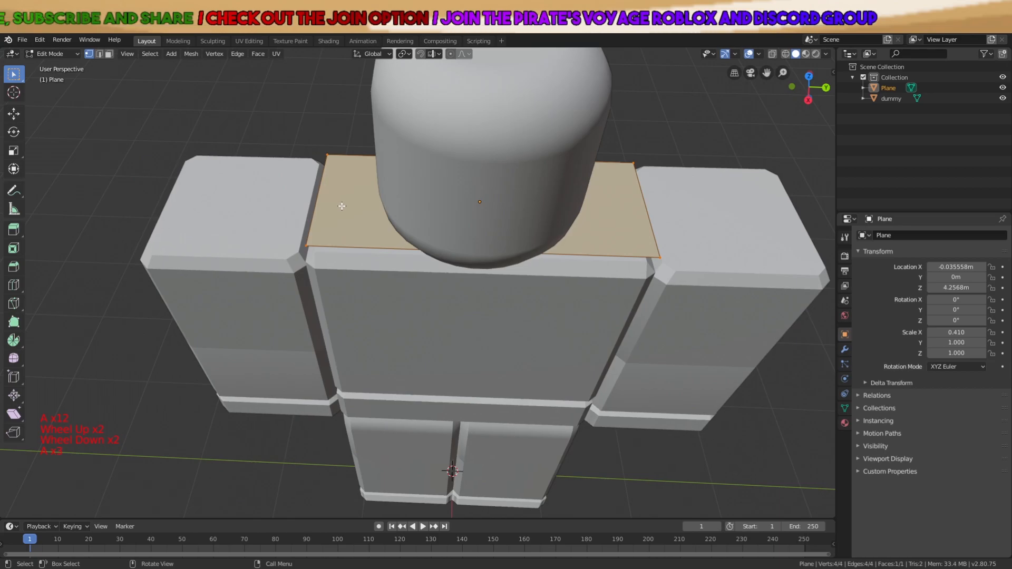
key(a)
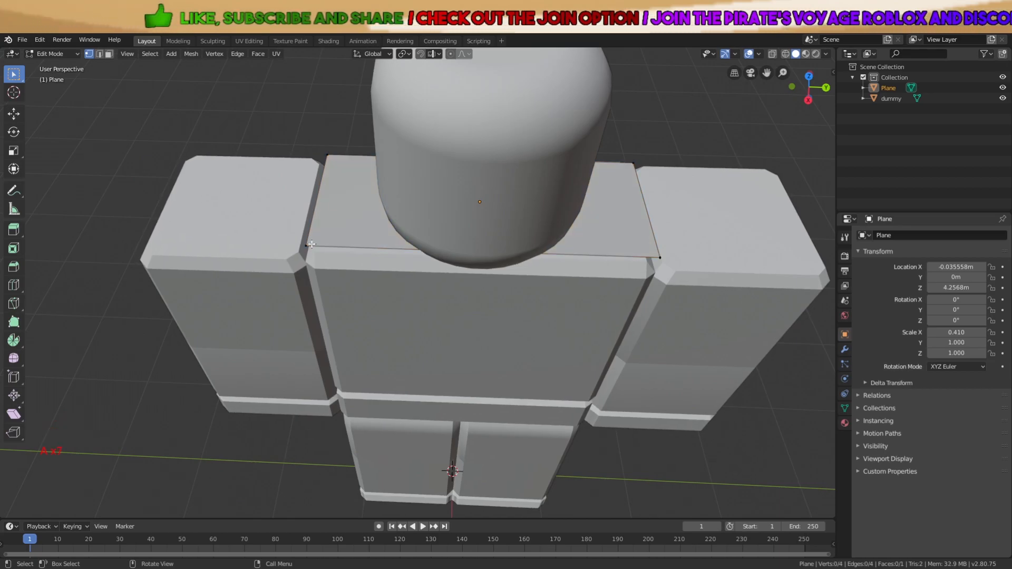
Trial-move a corner vertex vertically and the front edge sideways, cancelling both moves
click(342, 206)
key(g)
key(z)
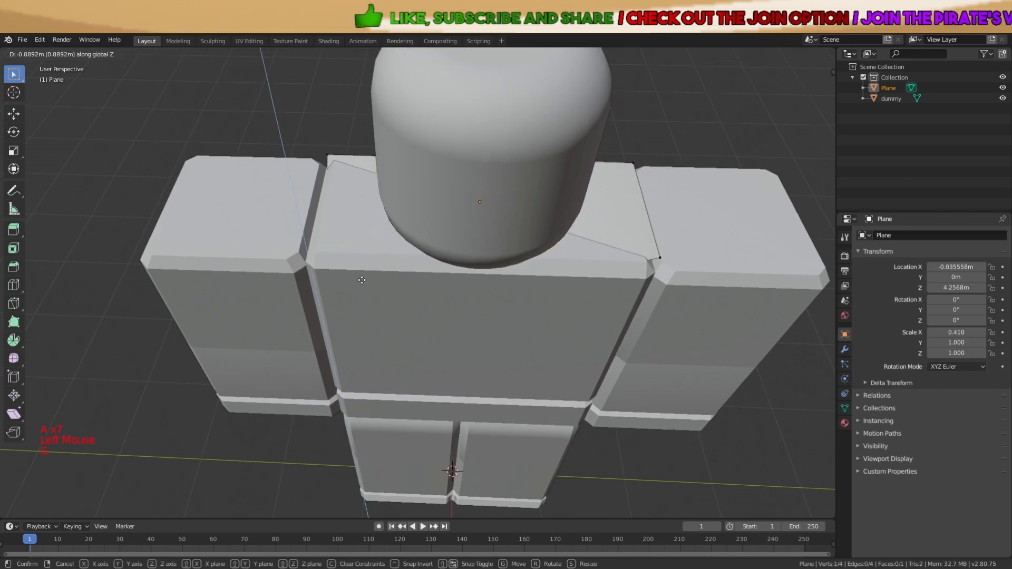
right_click(385, 185)
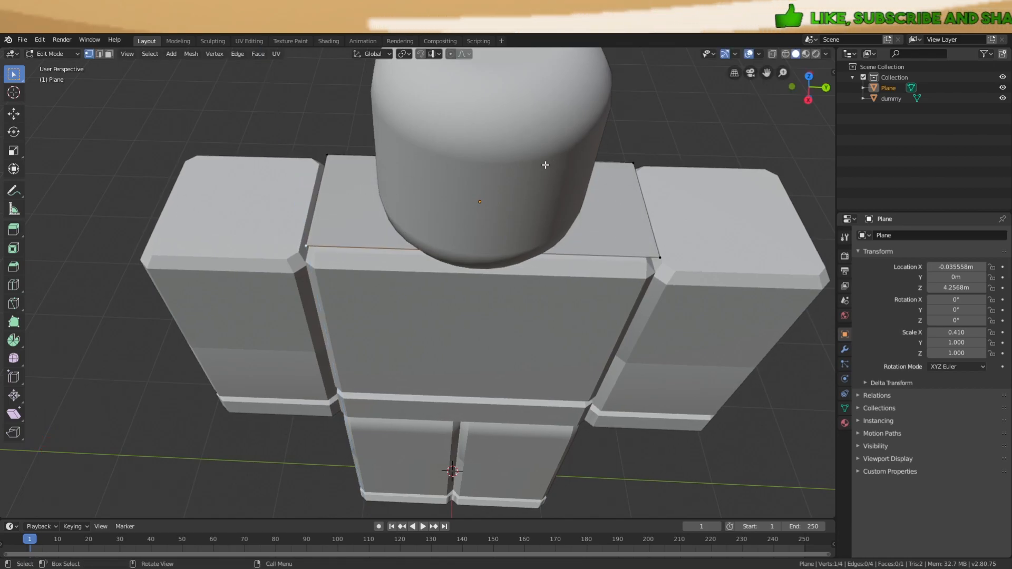
shift+click(661, 257)
key(g)
key(y)
right_click(725, 241)
key(a)
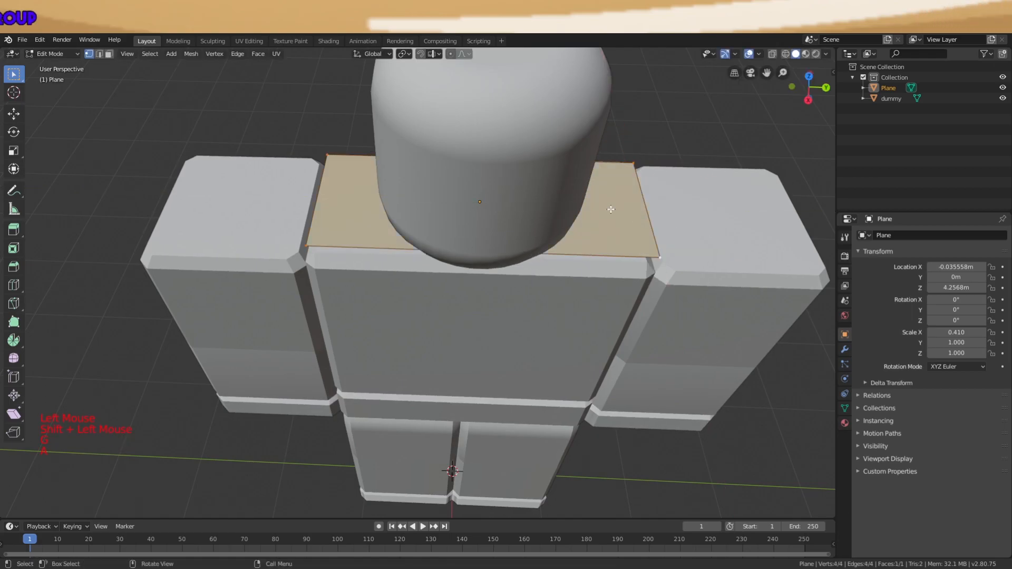
key(a)
key(a)
middle_drag(529, 225, 526, 202)
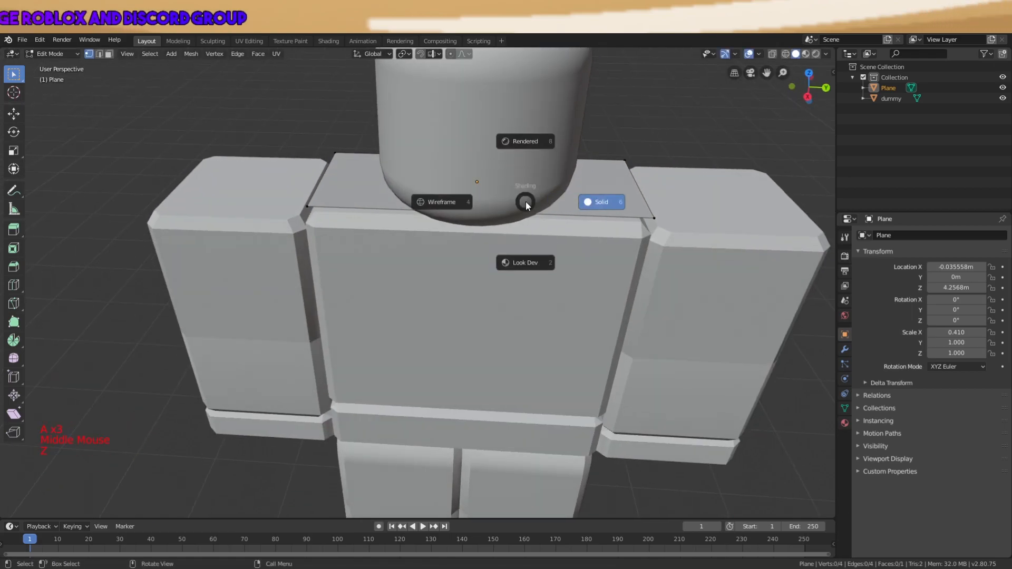
Switch to Wireframe shading and zoom in on the plane behind the dummy's head and shoulders
click(461, 203)
shift+middle_drag(478, 192, 434, 249)
scroll(375, 219, up, 2)
scroll(434, 249, down, 2)
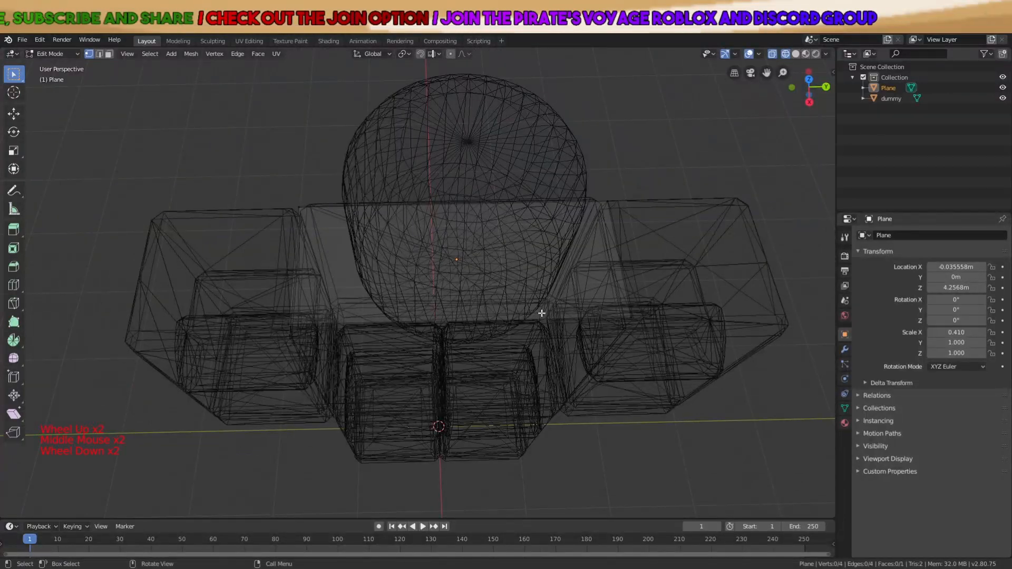
scroll(537, 295, up, 3)
middle_drag(538, 253, 500, 227)
scroll(499, 227, down, 1)
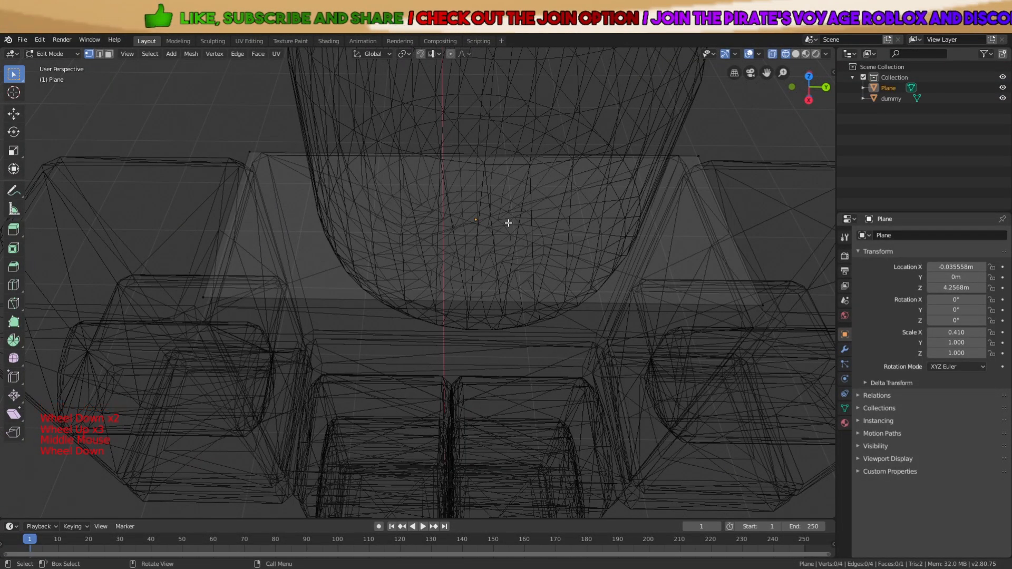
scroll(476, 252, down, 3)
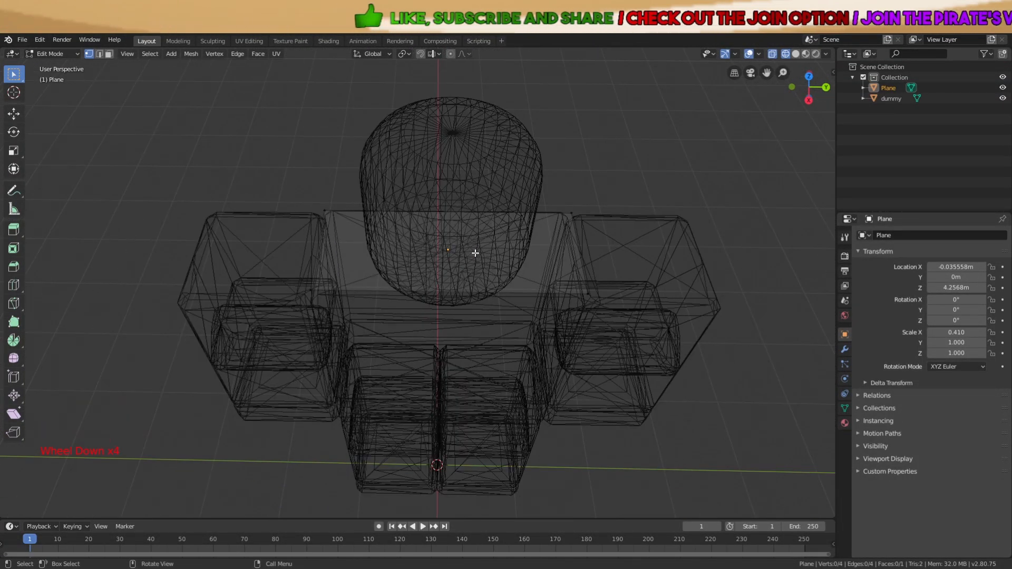
scroll(490, 253, up, 1)
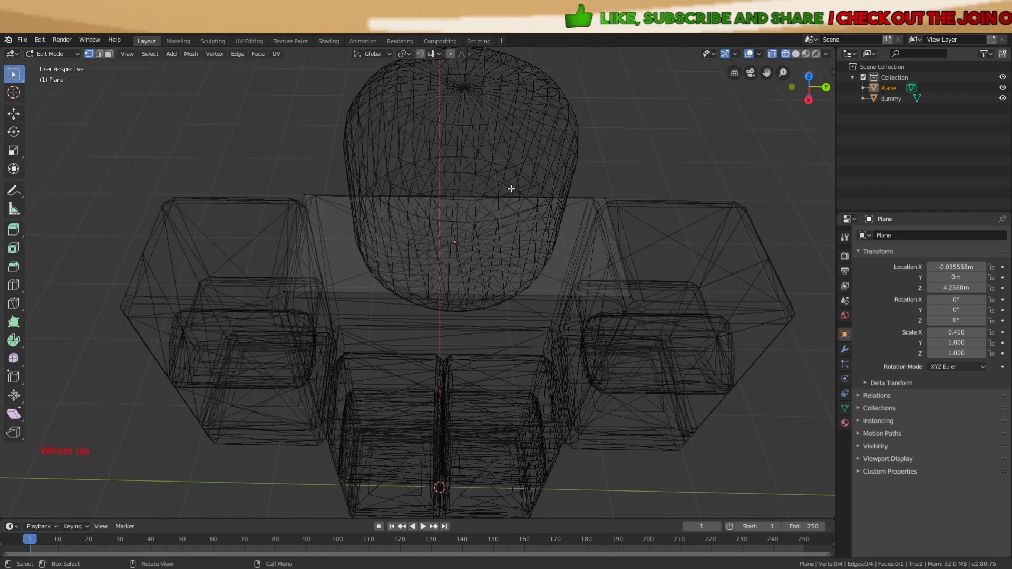
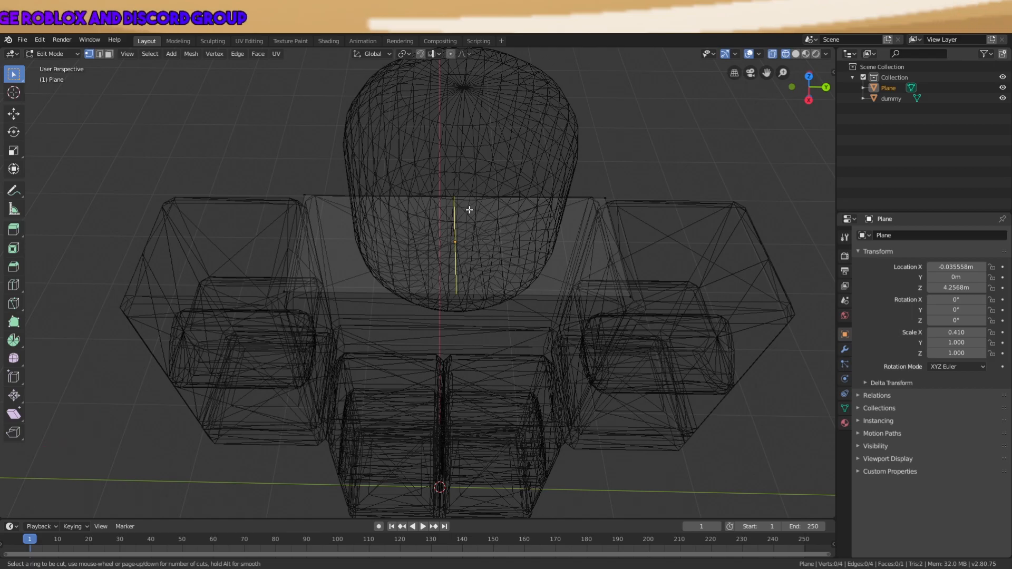
Add a single centred edge loop across the shoulder plane
scroll(469, 210, down, 7)
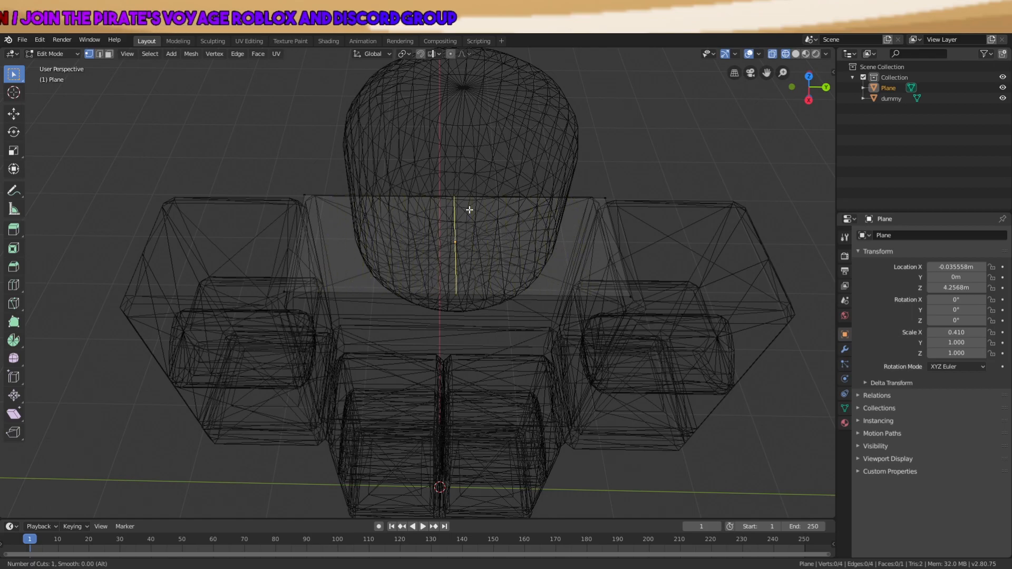
scroll(469, 210, up, 8)
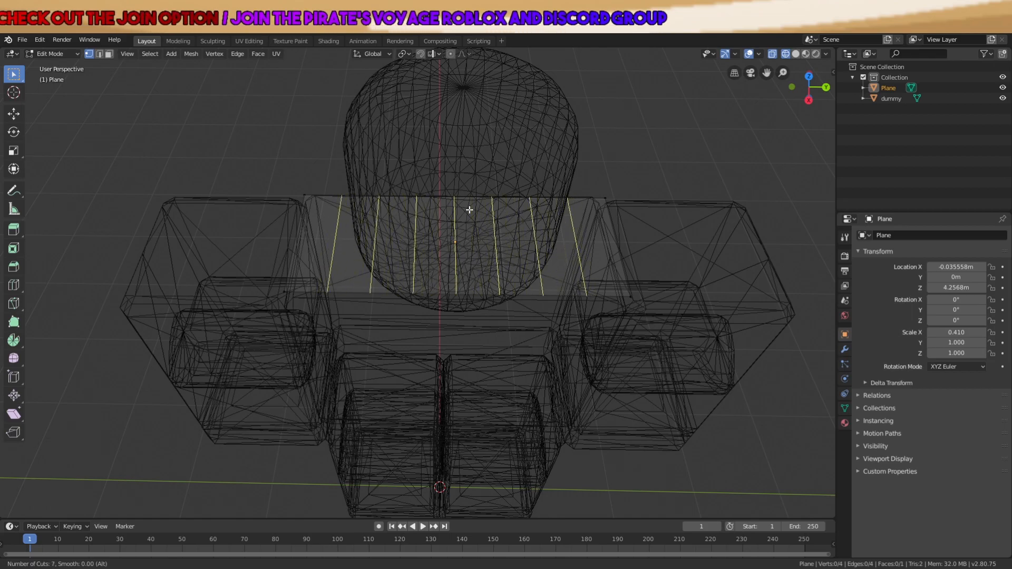
scroll(469, 209, down, 8)
click(469, 210)
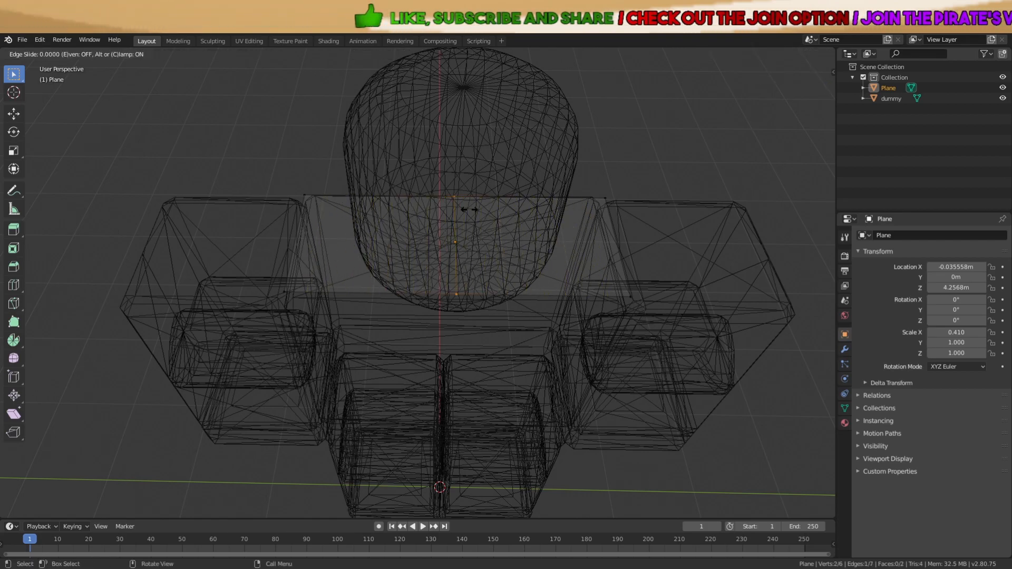
click(469, 210)
Switch the viewport back to Solid shading, facing the dummy's front
middle_drag(500, 175, 388, 121)
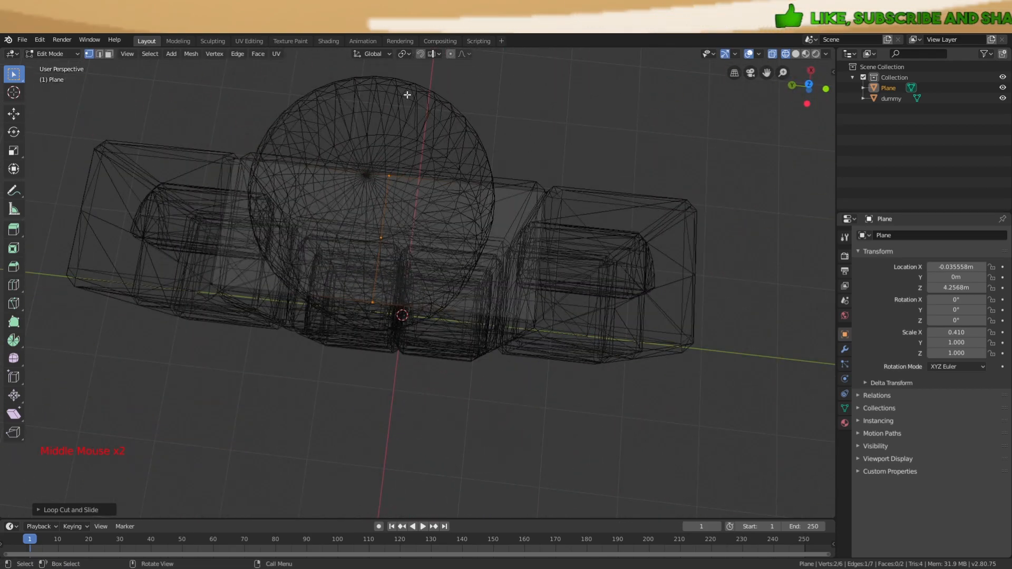
middle_drag(454, 282, 447, 252)
key(z)
click(530, 253)
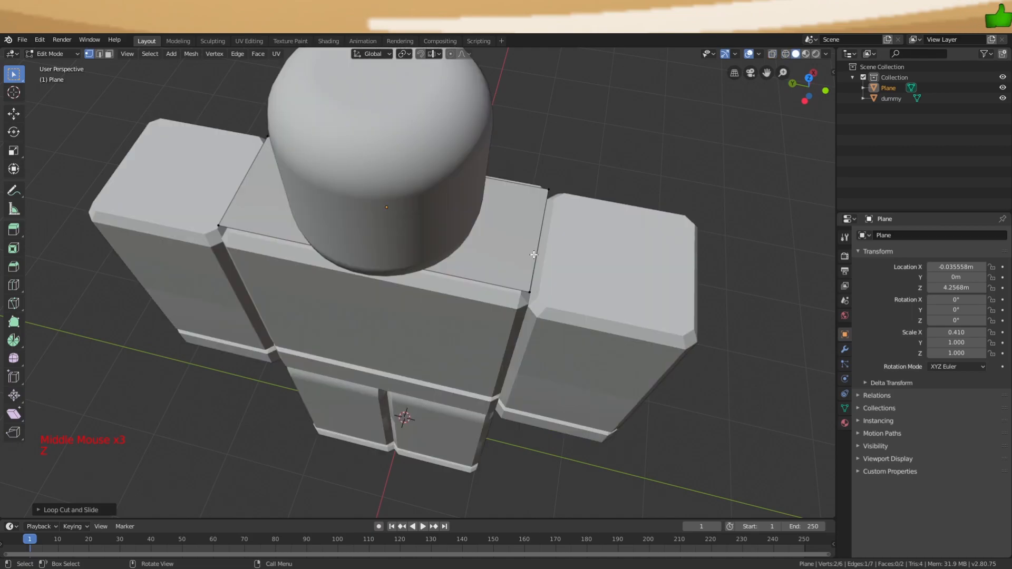
middle_drag(533, 253, 551, 233)
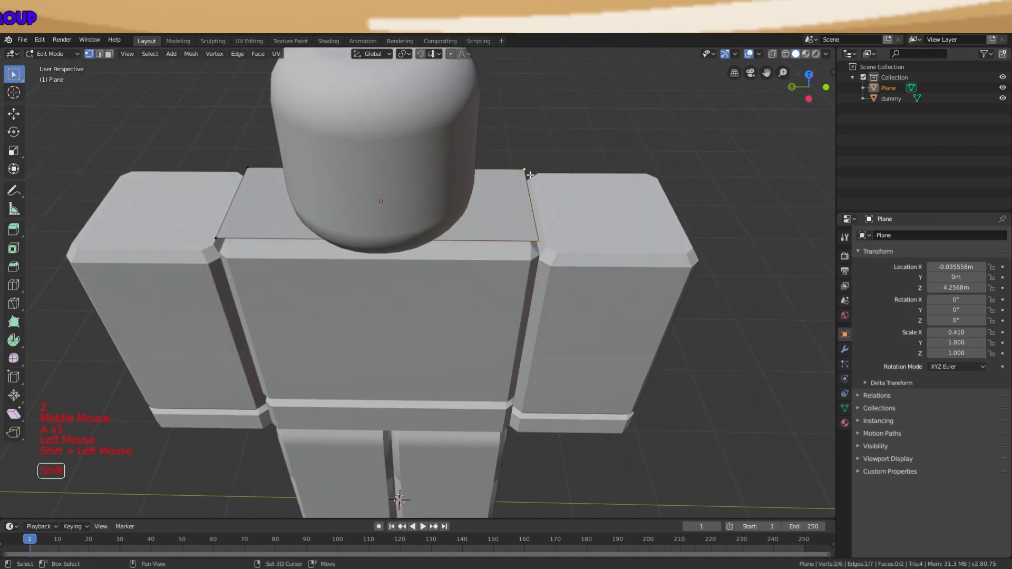
key(x)
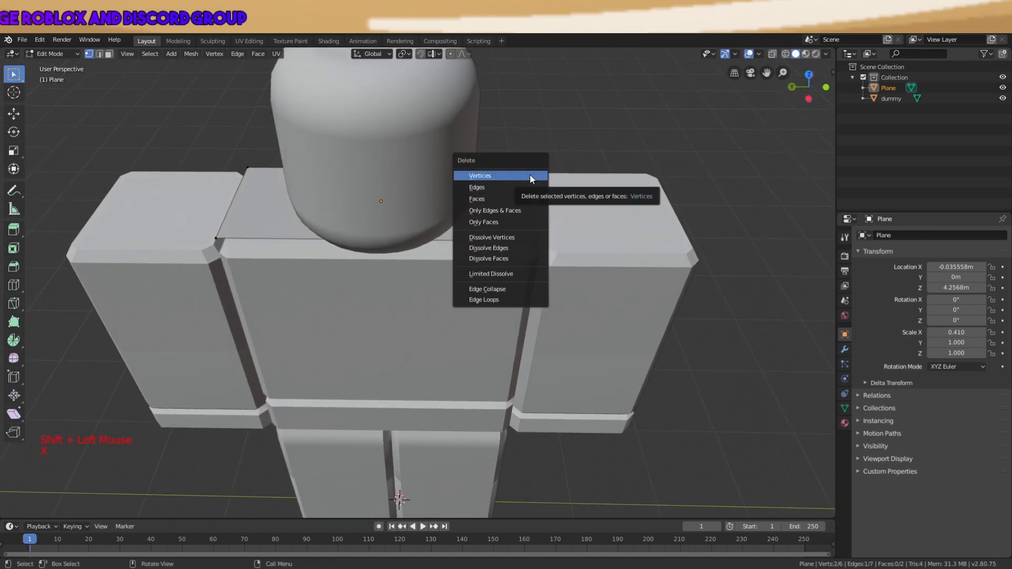
Delete the selected half of the plane and add a Mirror modifier
click(530, 175)
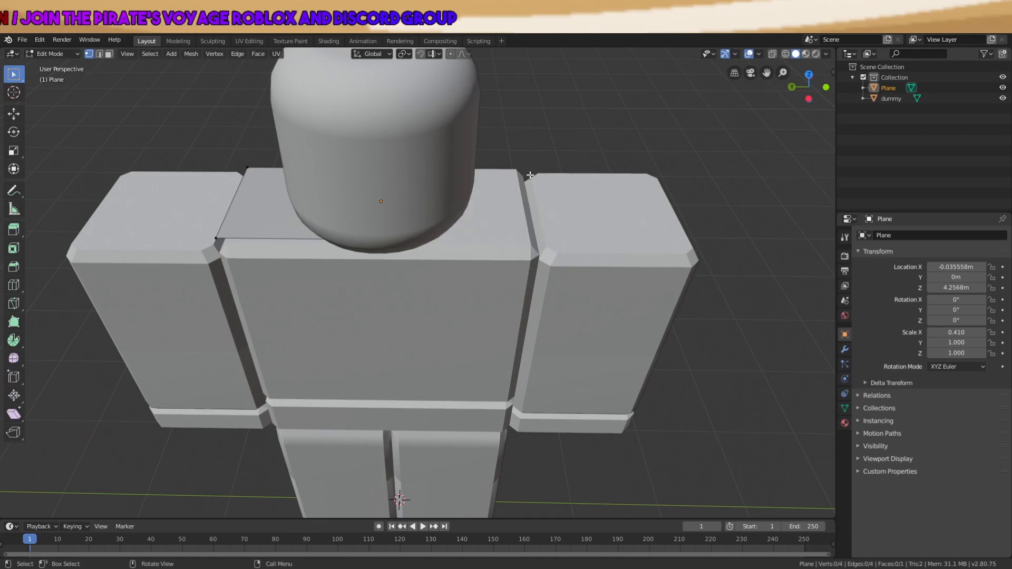
click(844, 349)
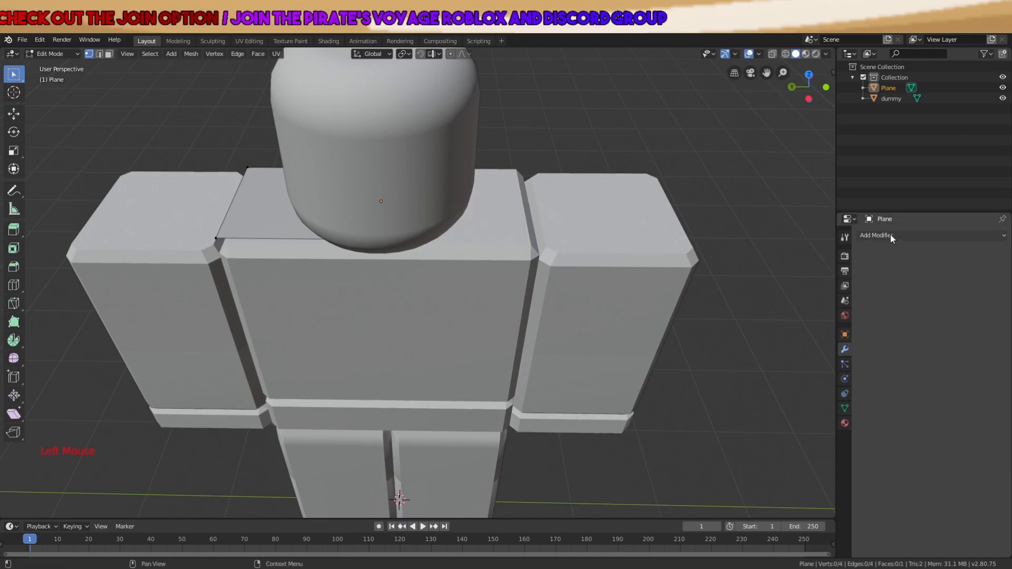
click(890, 235)
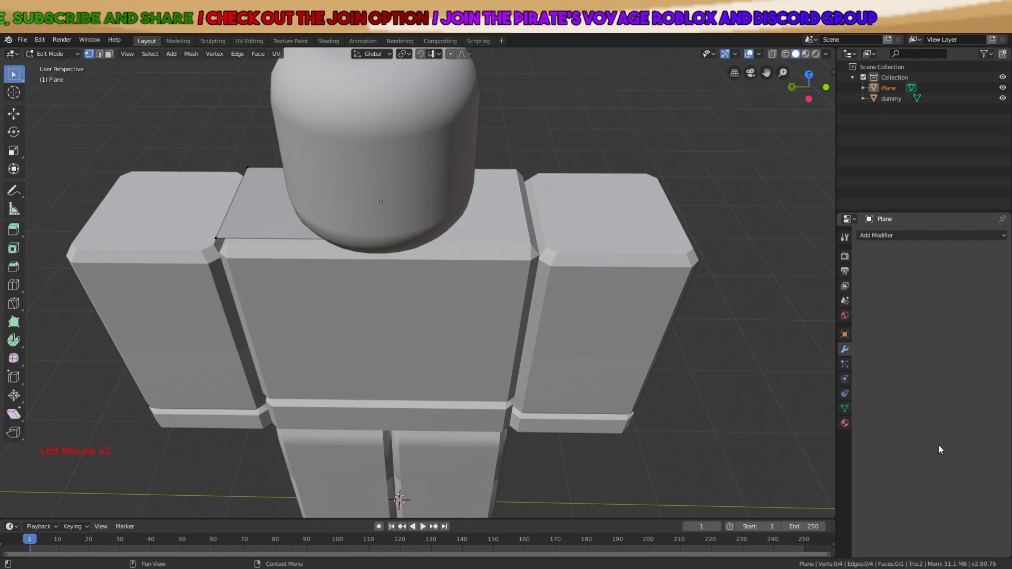
click(881, 237)
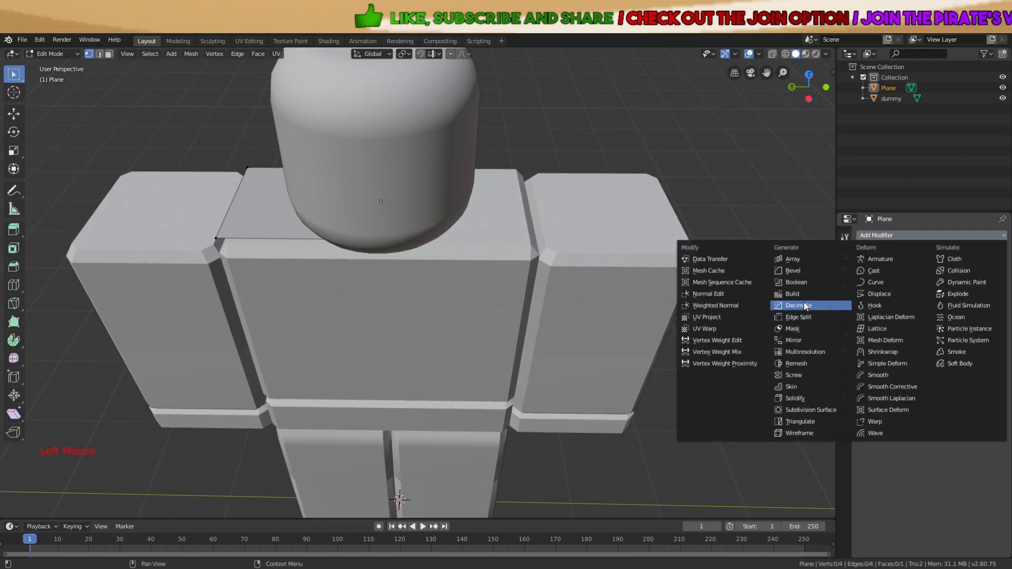
click(792, 340)
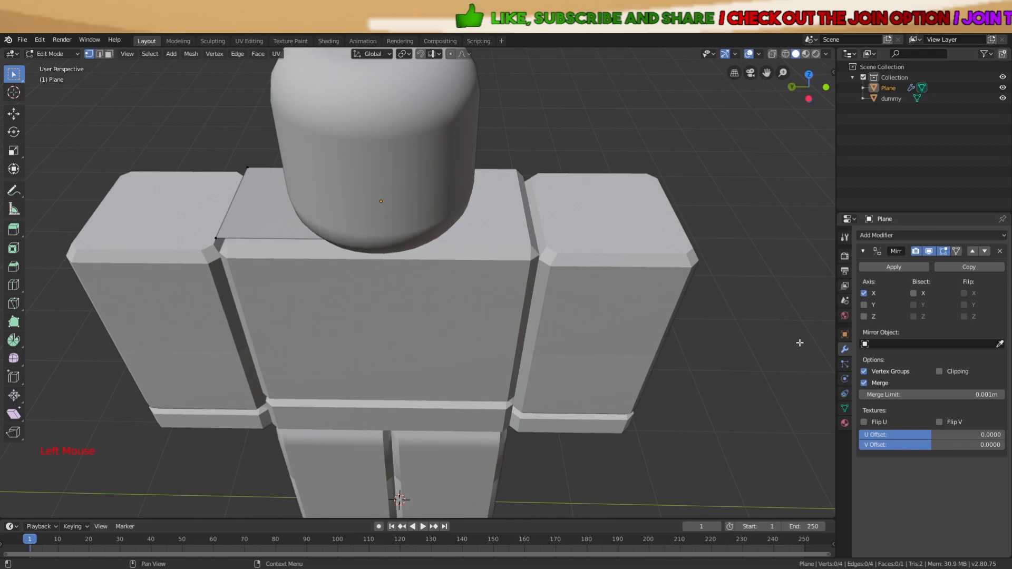
Mirror the half-plane across the Y axis and orbit to check the result
click(863, 305)
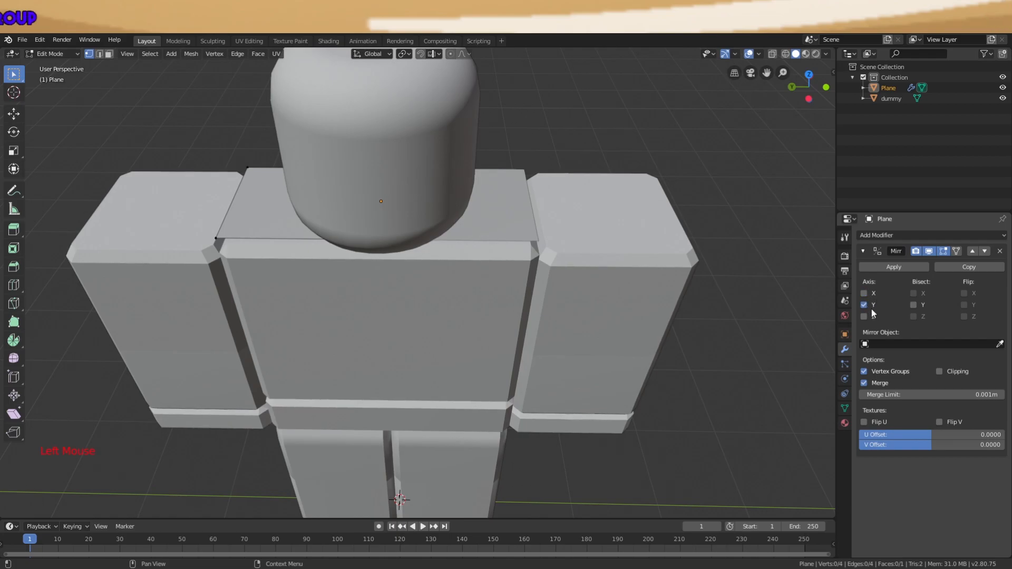
middle_drag(517, 253, 507, 306)
scroll(516, 304, up, 3)
scroll(510, 237, down, 3)
middle_drag(624, 231, 752, 307)
scroll(637, 248, up, 3)
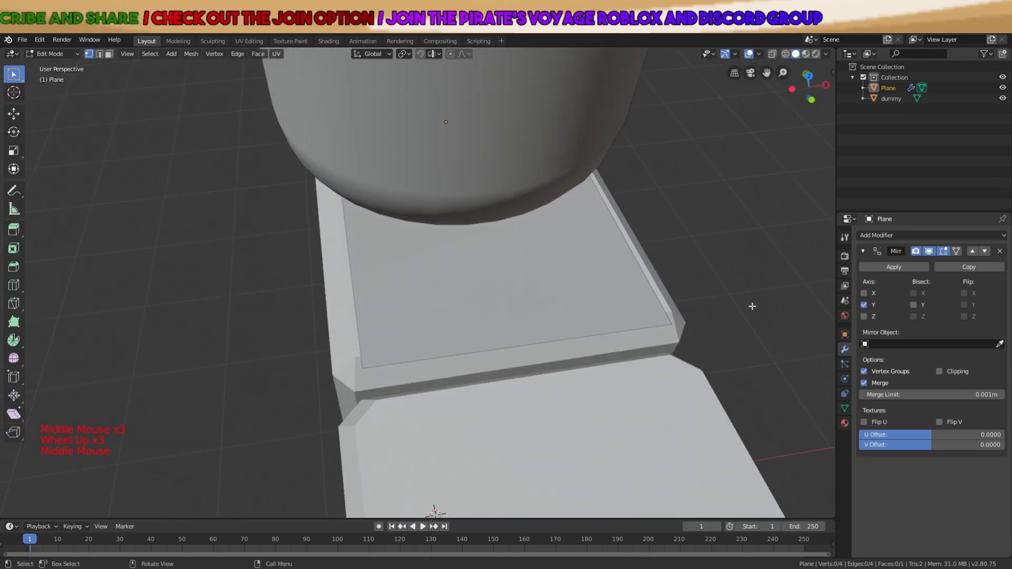
Try the X and Z mirror axes, keep Y only, and turn on Clipping
click(864, 293)
click(864, 305)
scroll(429, 476, down, 2)
middle_drag(429, 476, 490, 289)
scroll(420, 469, down, 2)
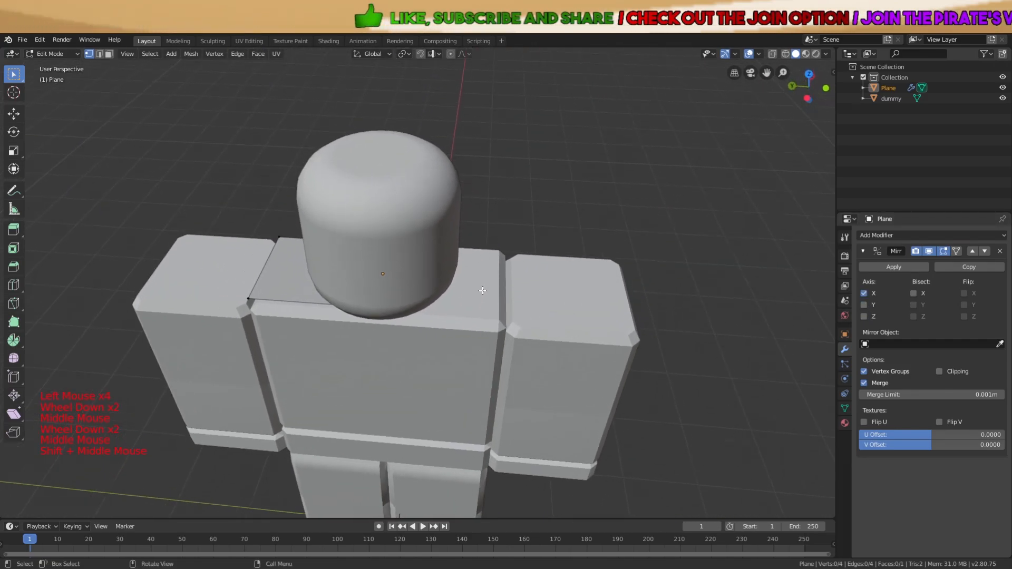
scroll(490, 290, up, 3)
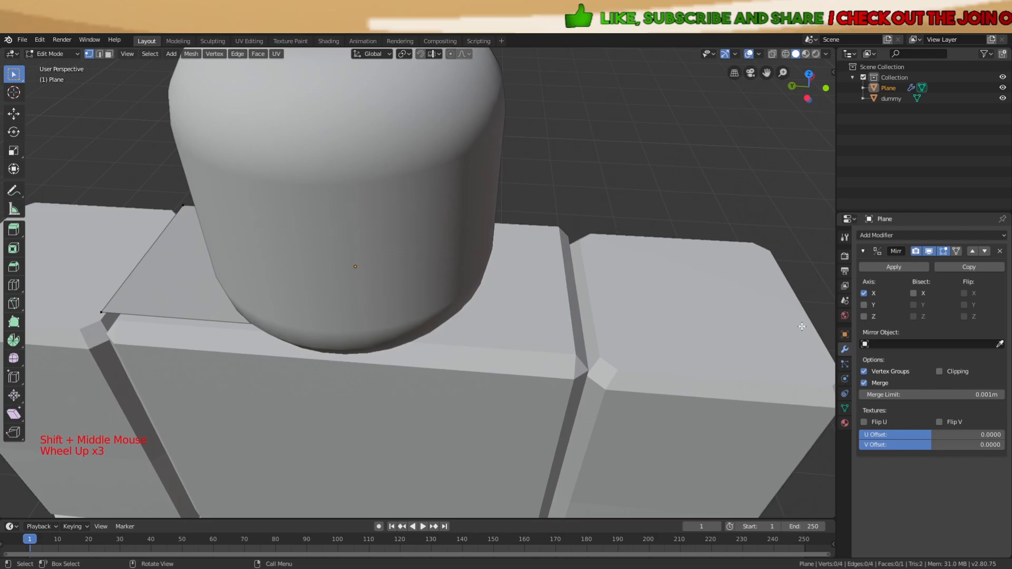
click(864, 316)
click(864, 293)
scroll(454, 308, down, 2)
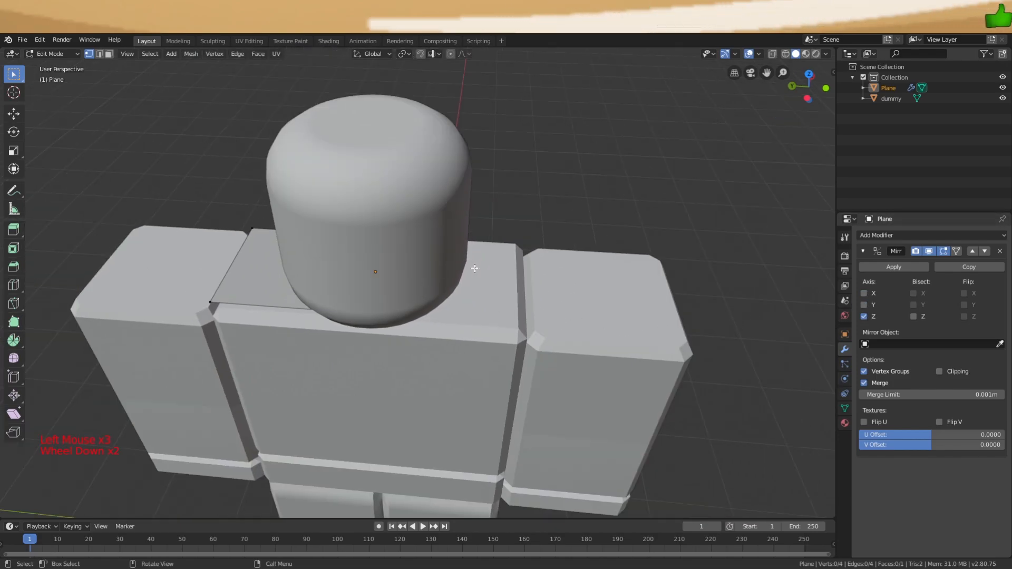
click(864, 317)
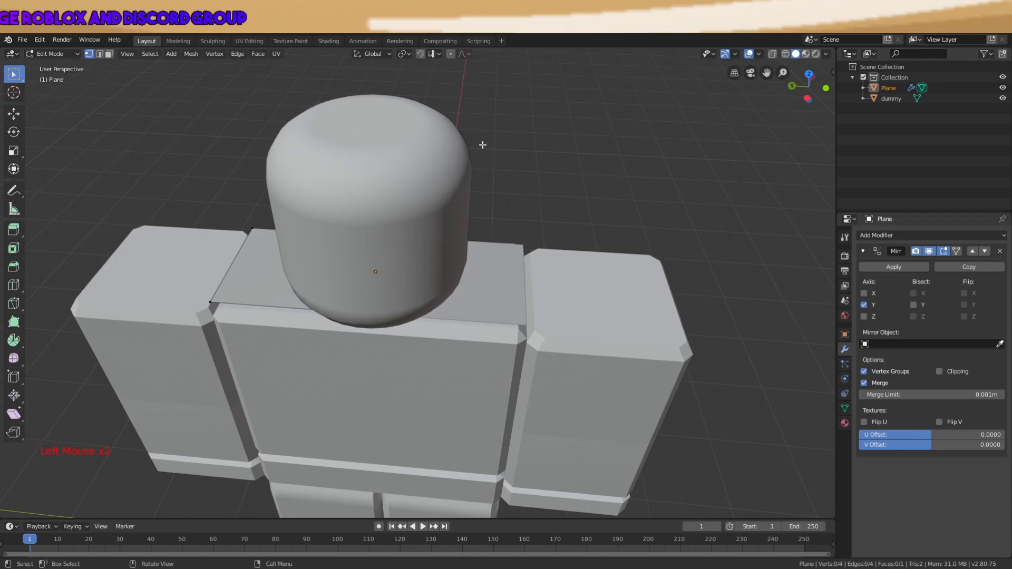
middle_drag(492, 281, 570, 295)
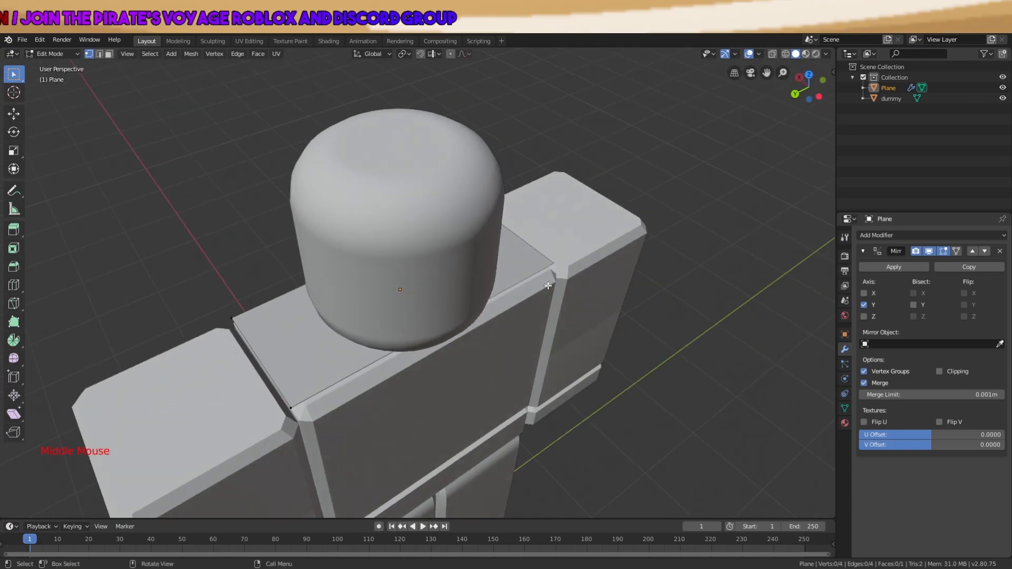
click(940, 371)
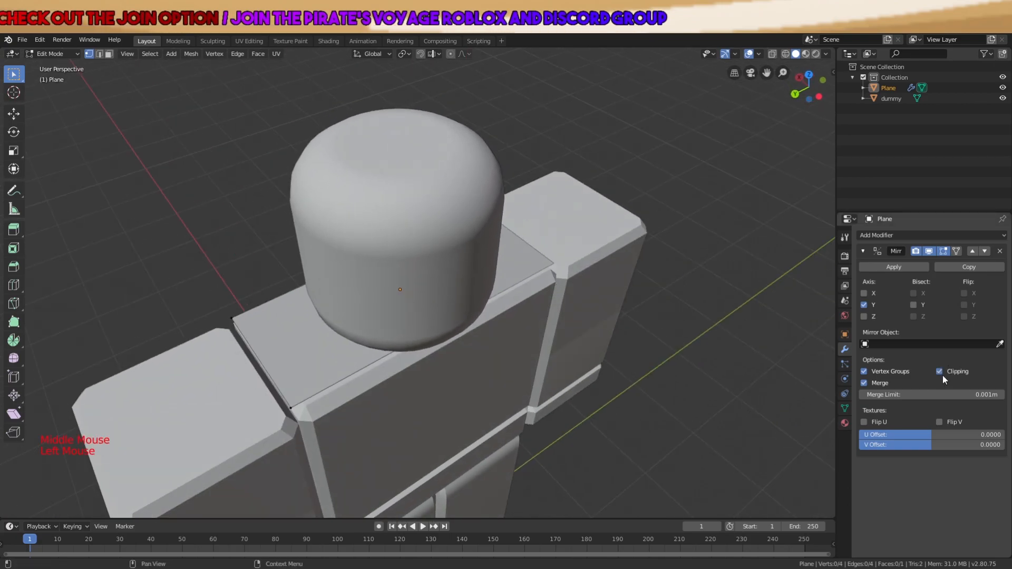
In Wireframe view, turn off clipping and slide the selected vertex along Y
key(z)
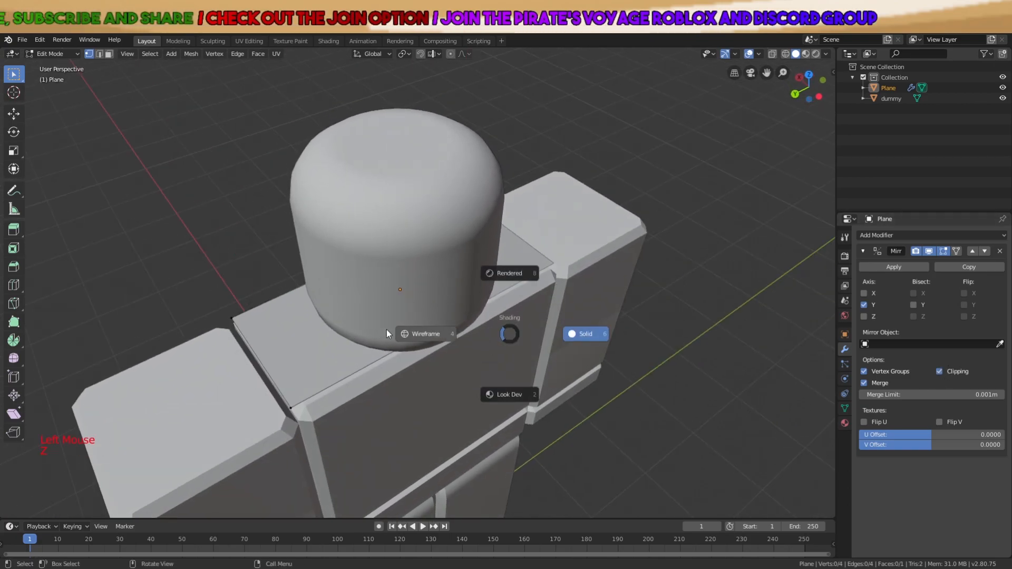
click(401, 329)
middle_drag(486, 322, 776, 327)
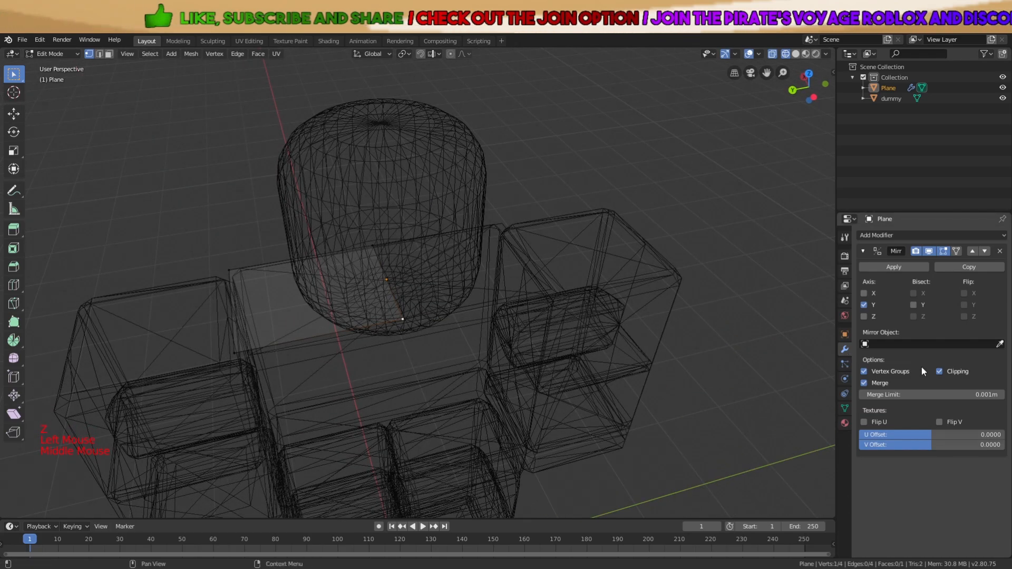
click(939, 372)
scroll(548, 342, up, 3)
middle_drag(545, 343, 537, 341)
scroll(537, 340, down, 2)
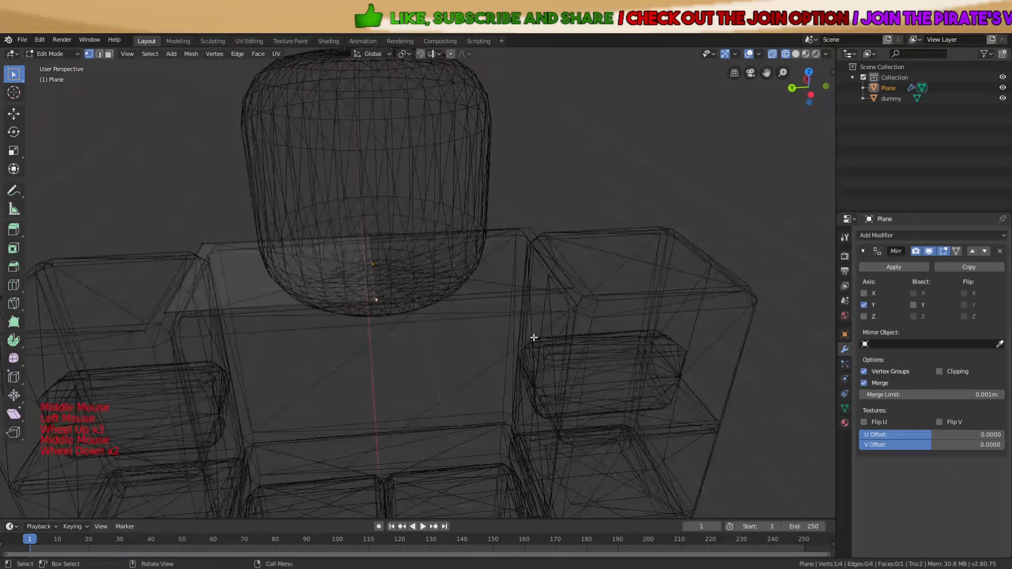
key(g)
key(y)
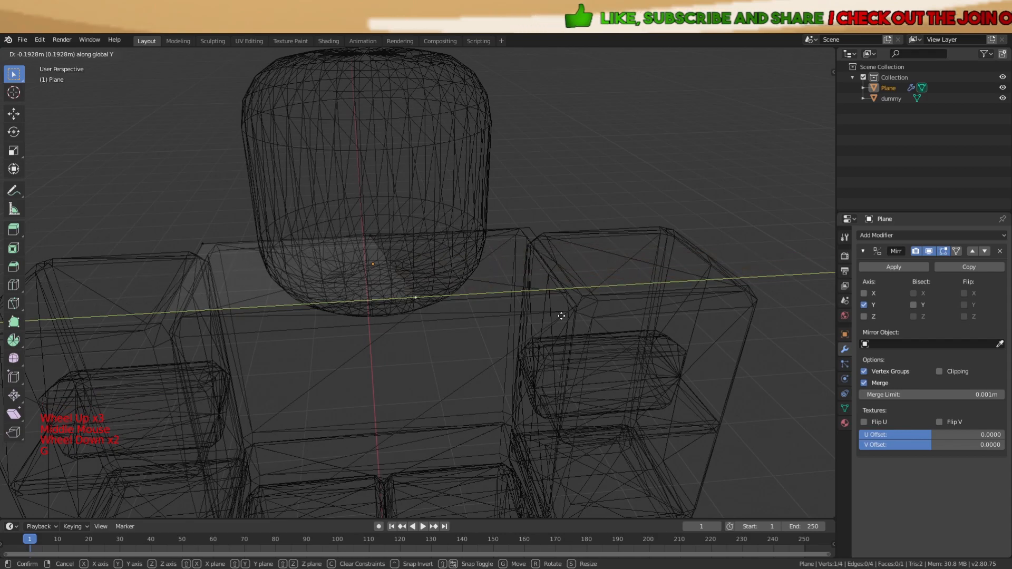
click(513, 313)
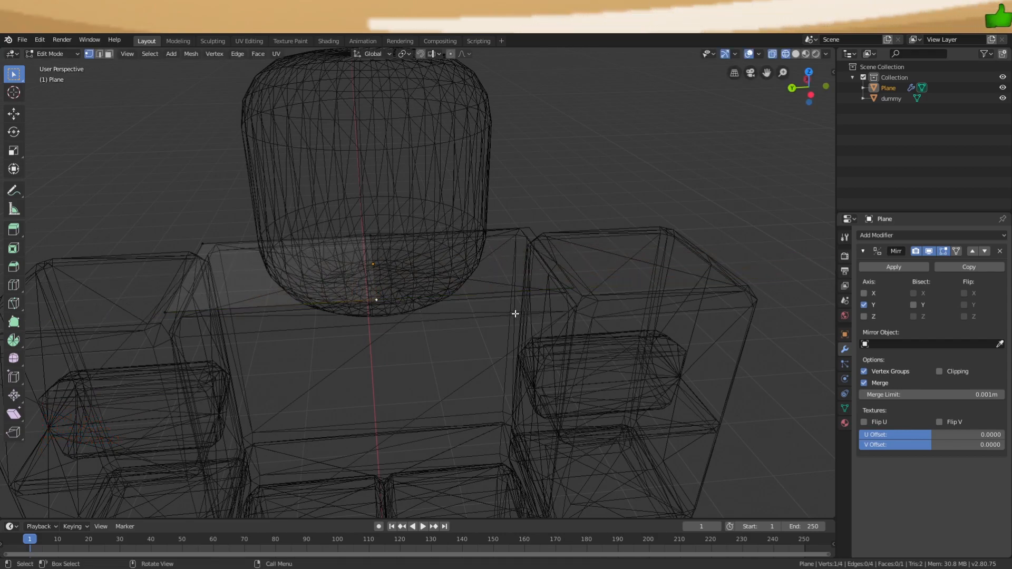
Re-enable clipping, settle the vertex at the mirror centre and return to Solid shading
click(941, 375)
middle_drag(464, 353, 435, 361)
key(g)
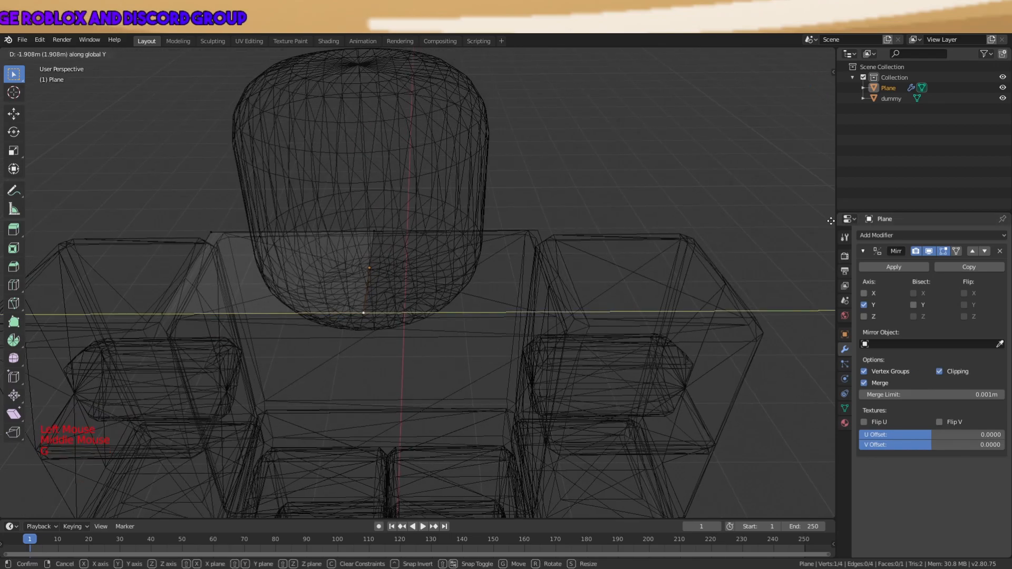
click(813, 223)
scroll(530, 258, down, 2)
middle_drag(495, 269, 549, 269)
key(a)
key(a)
key(a)
key(z)
middle_drag(623, 284, 663, 290)
key(a)
key(a)
key(a)
Select the outer and centre vertices, discard a trial extrusion, and extrude the edge again
click(416, 372)
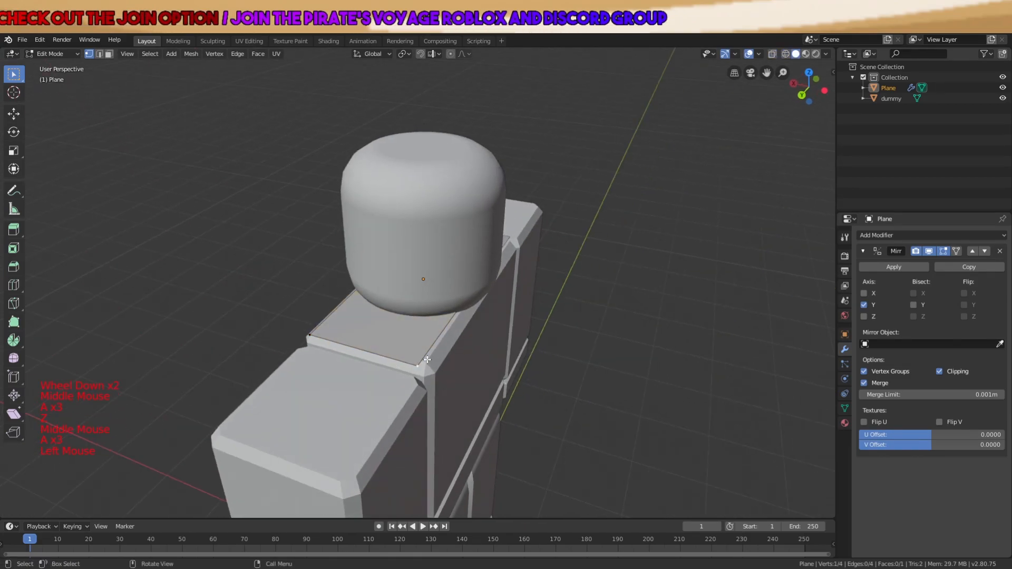
middle_drag(417, 371, 360, 373)
shift+click(413, 312)
middle_drag(413, 312, 561, 269)
key(e)
click(534, 293)
key(x)
click(599, 302)
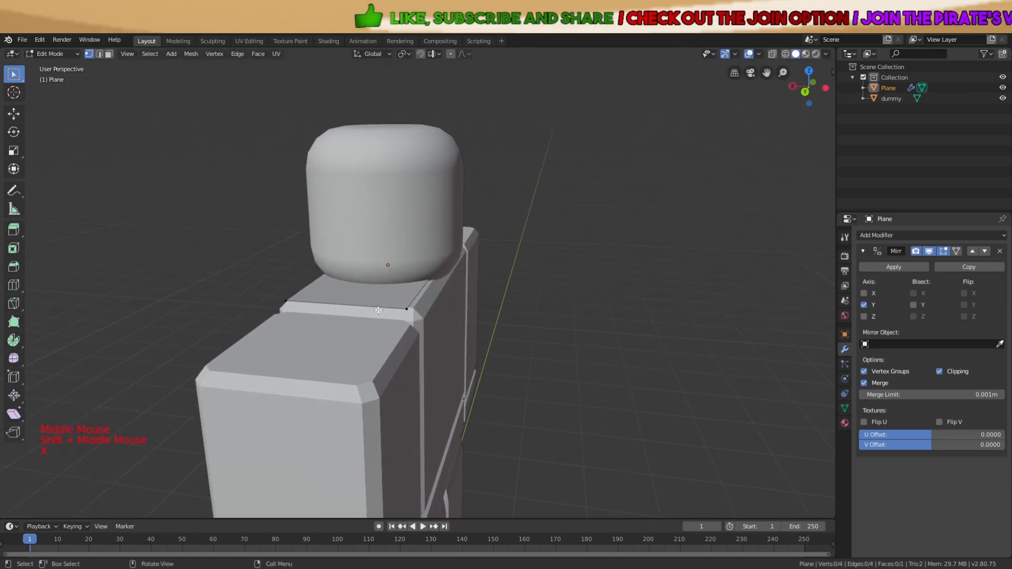
scroll(453, 280, up, 2)
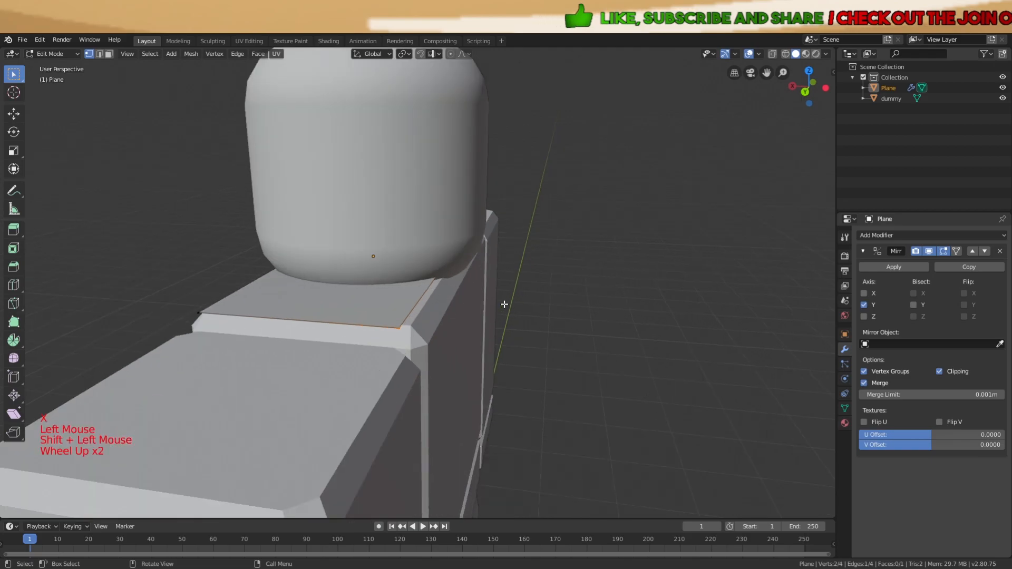
key(e)
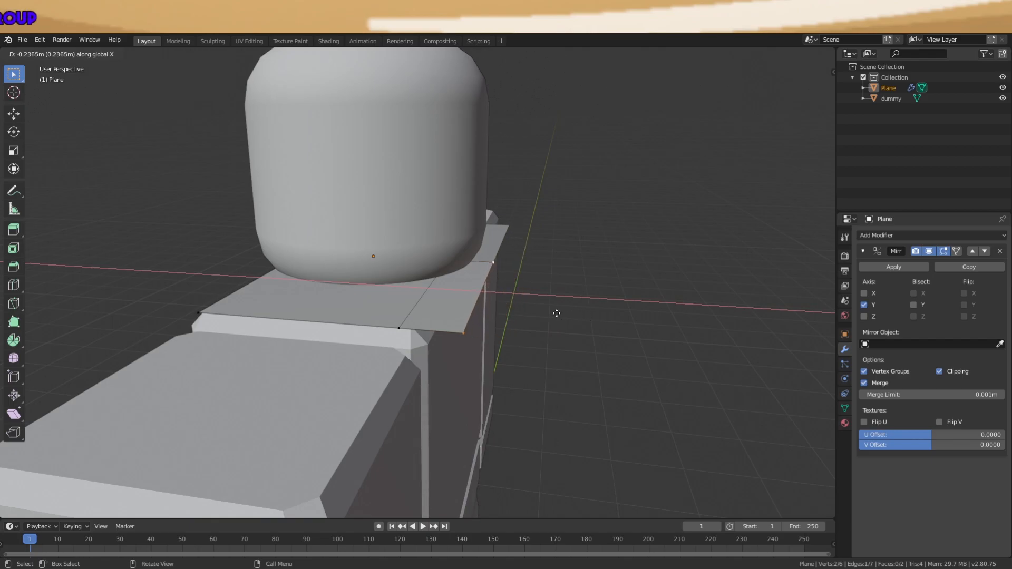
Confirm the extruded shoulder strip and reposition its outer edge vertically
click(576, 332)
middle_drag(576, 332, 603, 311)
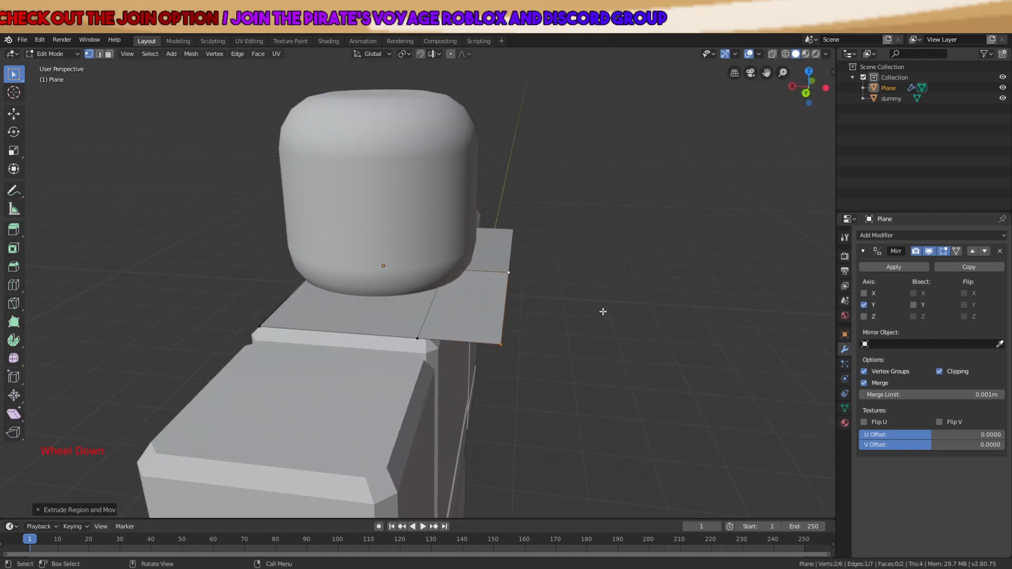
key(g)
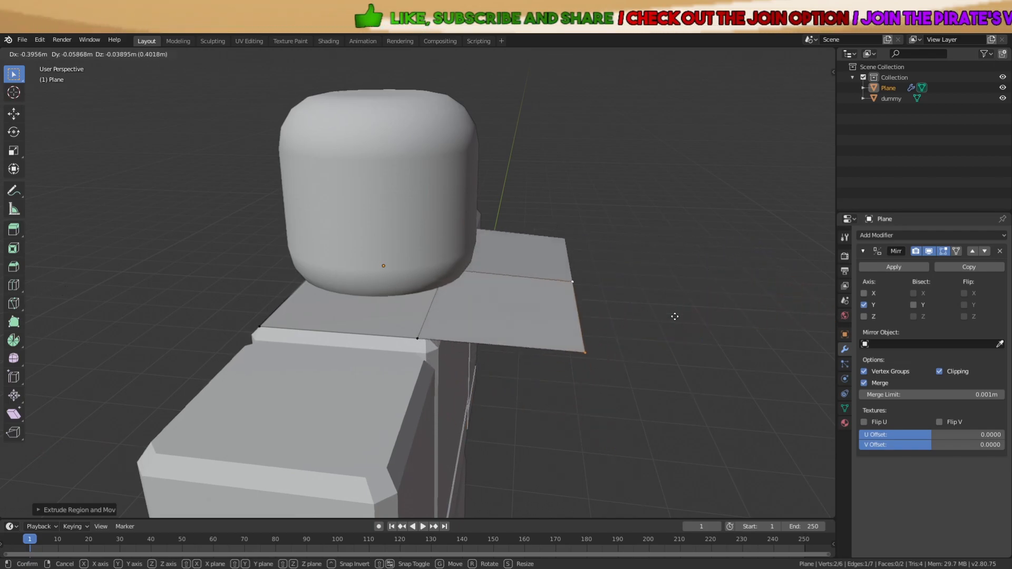
key(z)
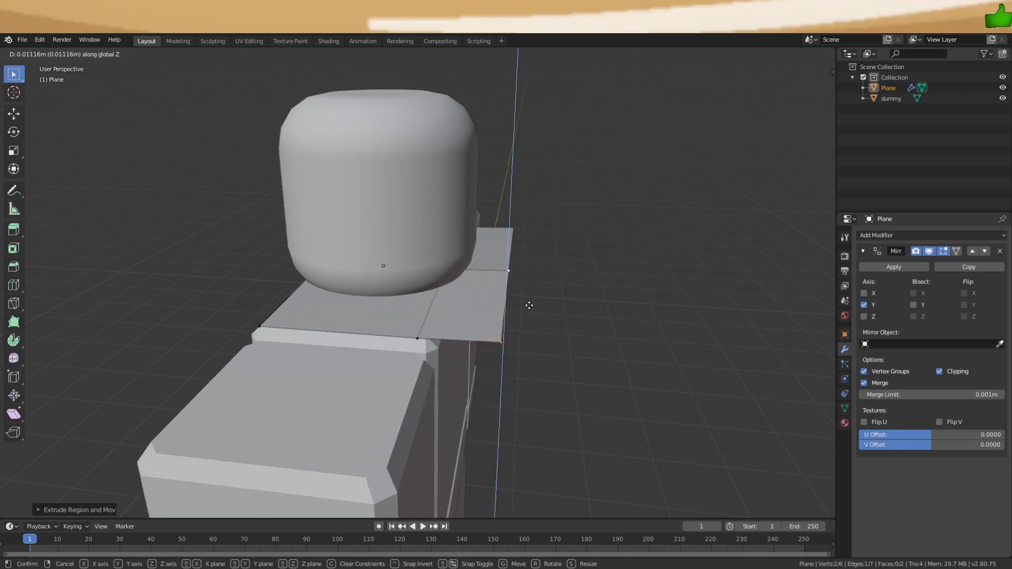
scroll(435, 304, up, 3)
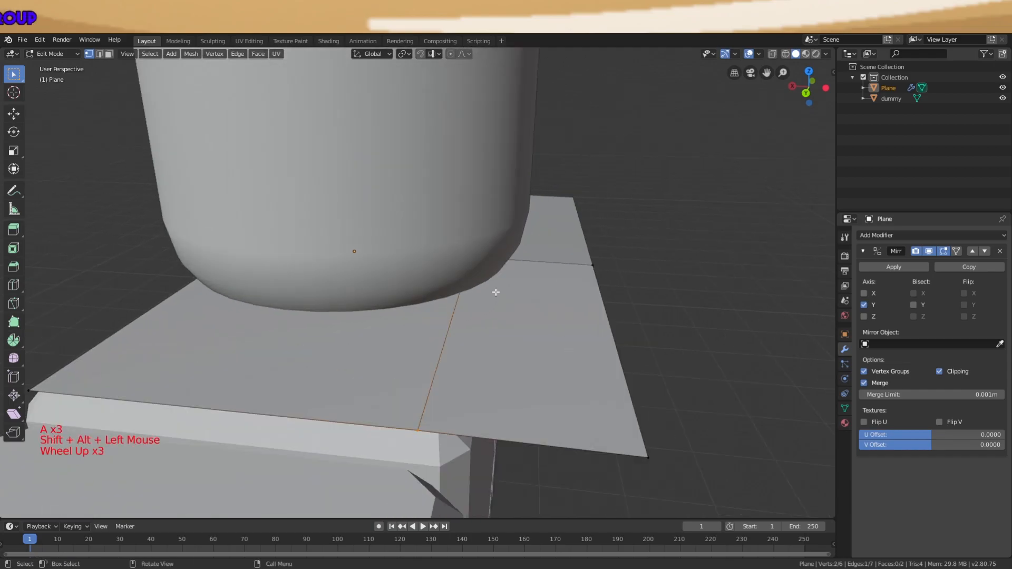
middle_drag(495, 293, 500, 276)
key(g)
click(515, 278)
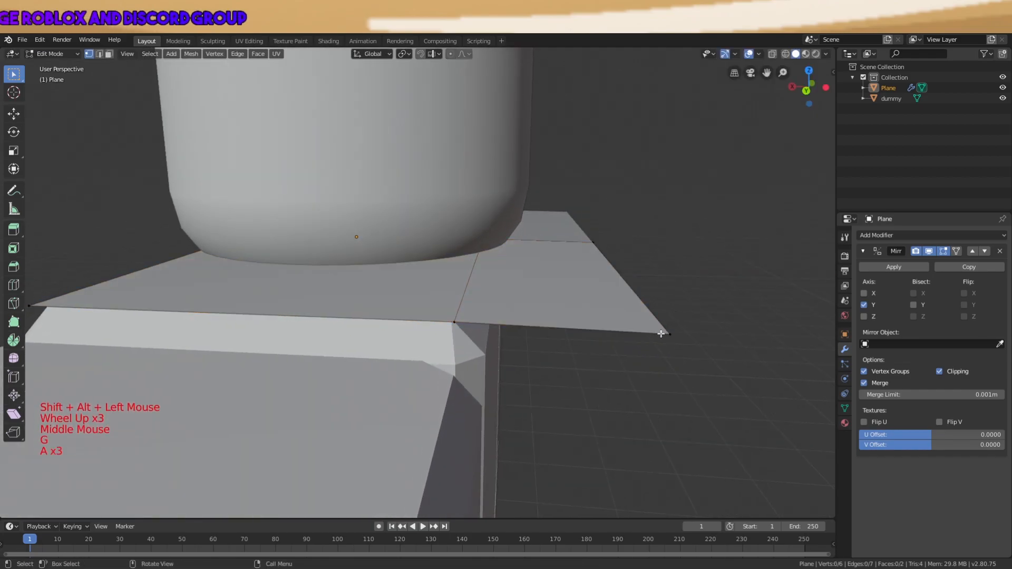
Pull the outer corner along X, lower the edge along Z and offset it along Y
key(g)
key(x)
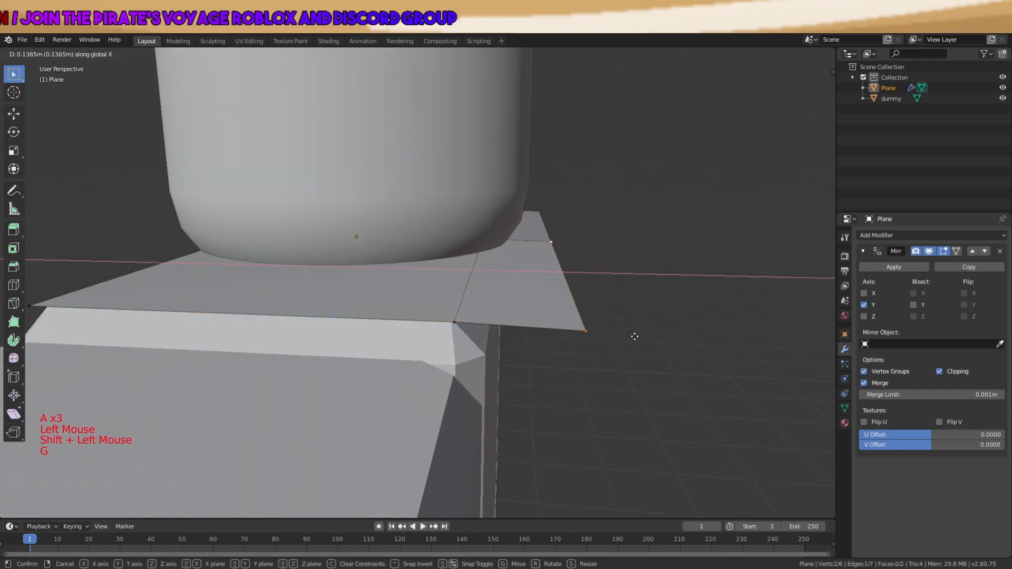
click(620, 336)
key(g)
key(z)
click(616, 351)
key(g)
key(y)
click(609, 349)
middle_drag(614, 350, 492, 290)
Extrude a new edge from the plane's front corner and slant its top edge outward
key(e)
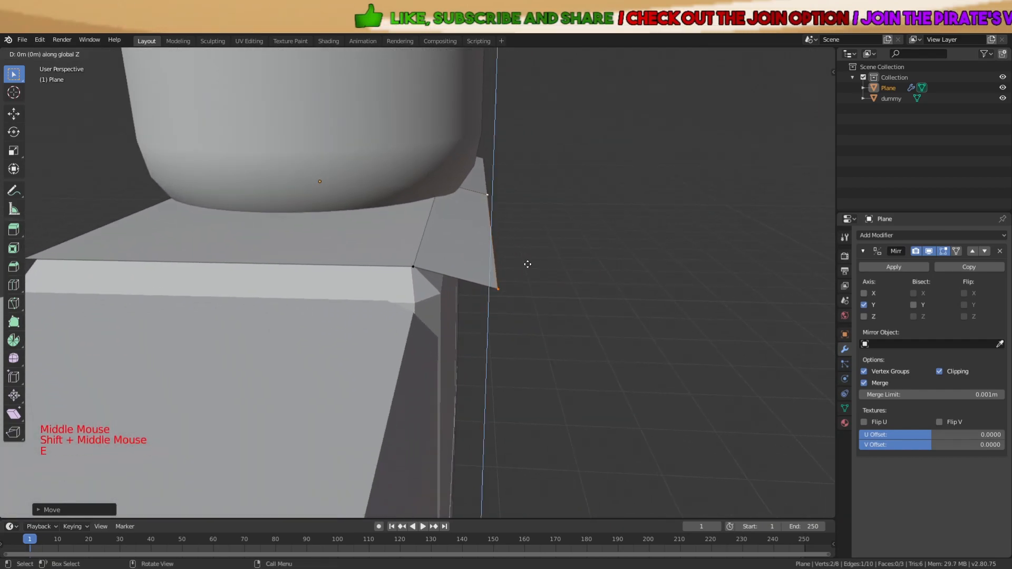
key(g)
click(603, 377)
middle_drag(603, 377, 502, 225)
shift+scroll(524, 220, down, 1)
scroll(524, 220, down, 2)
key(g)
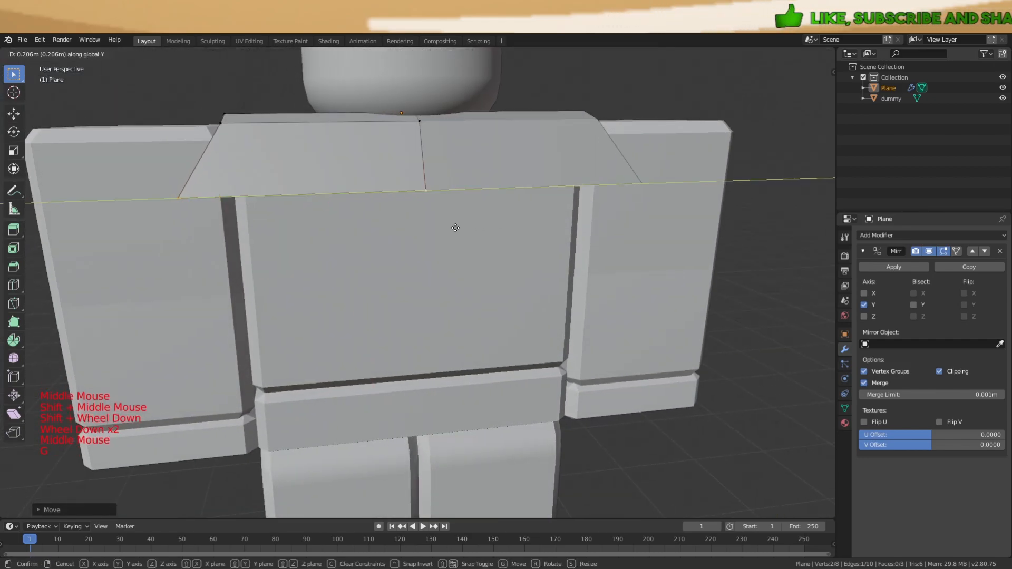
click(438, 230)
Extrude the panel down the chest and over the legs, widening the bottom edge along Y
key(e)
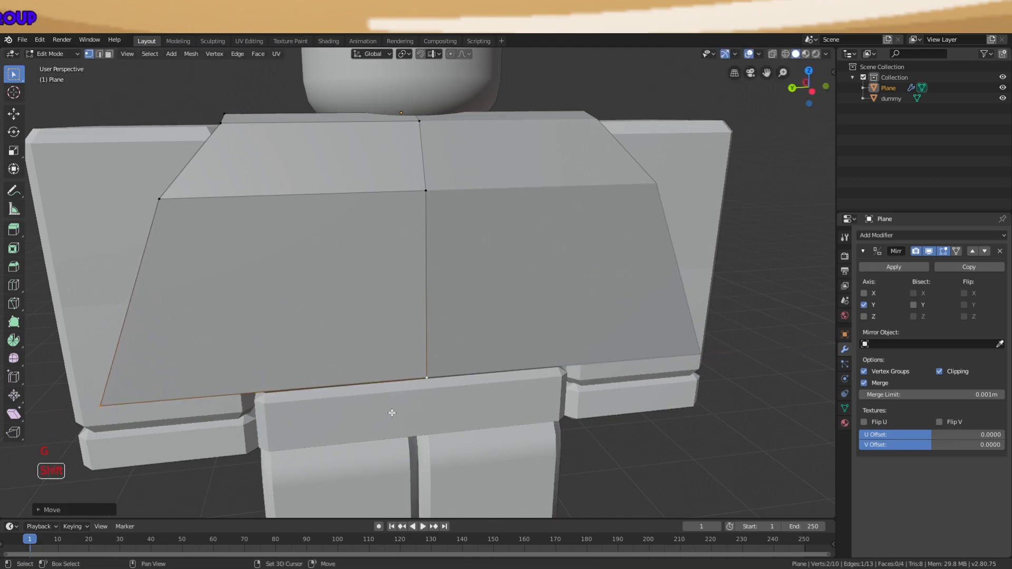
shift+middle_drag(459, 358, 472, 279)
shift+scroll(472, 279, down, 1)
scroll(472, 280, down, 3)
key(e)
key(z)
click(486, 463)
shift+middle_drag(503, 423, 514, 342)
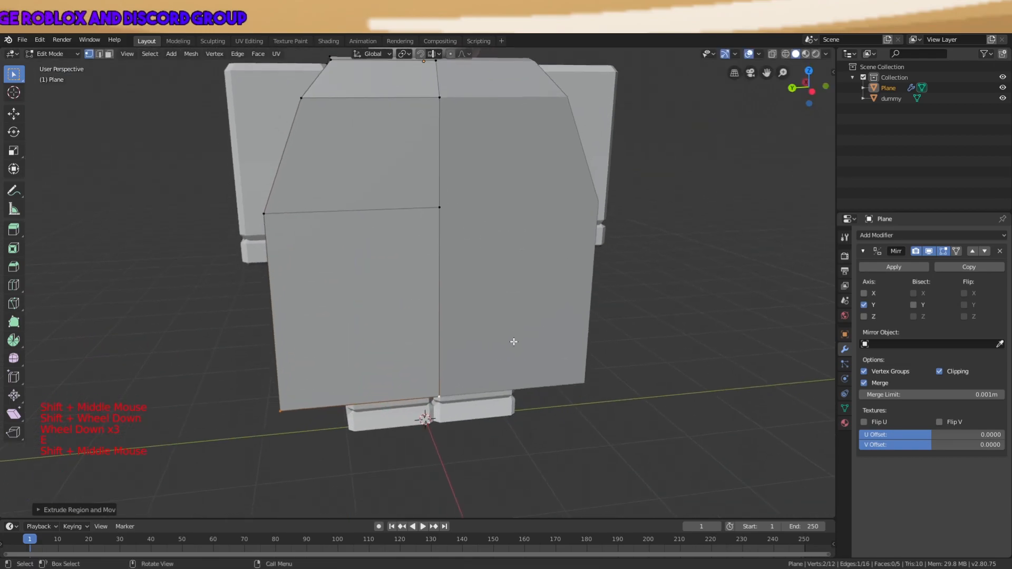
key(g)
key(y)
click(463, 358)
Toggle between Object and Edit Mode, clearing the selection and orbiting over the shoulders
key(a)
key(Tab)
key(Tab)
key(Tab)
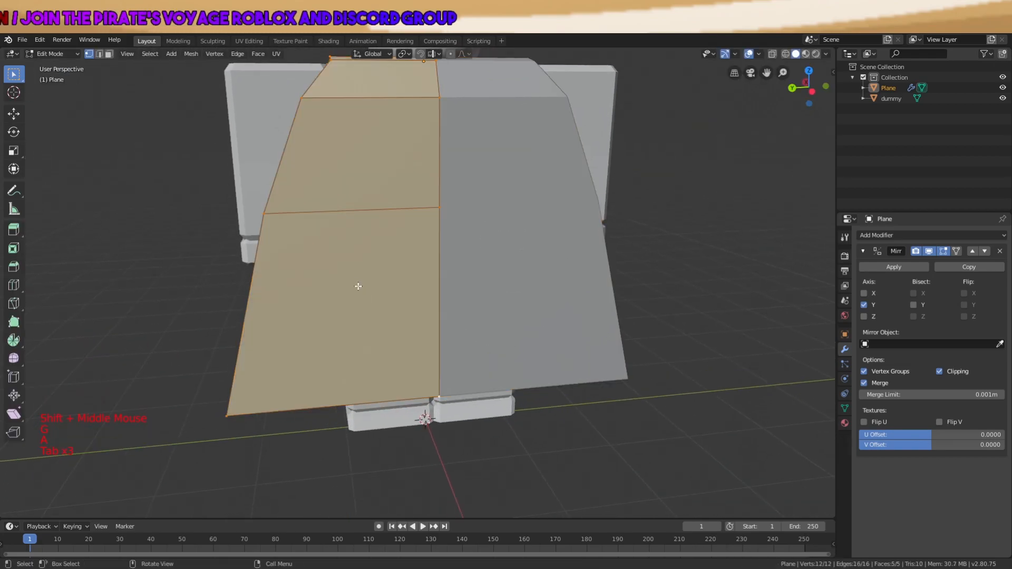
key(g)
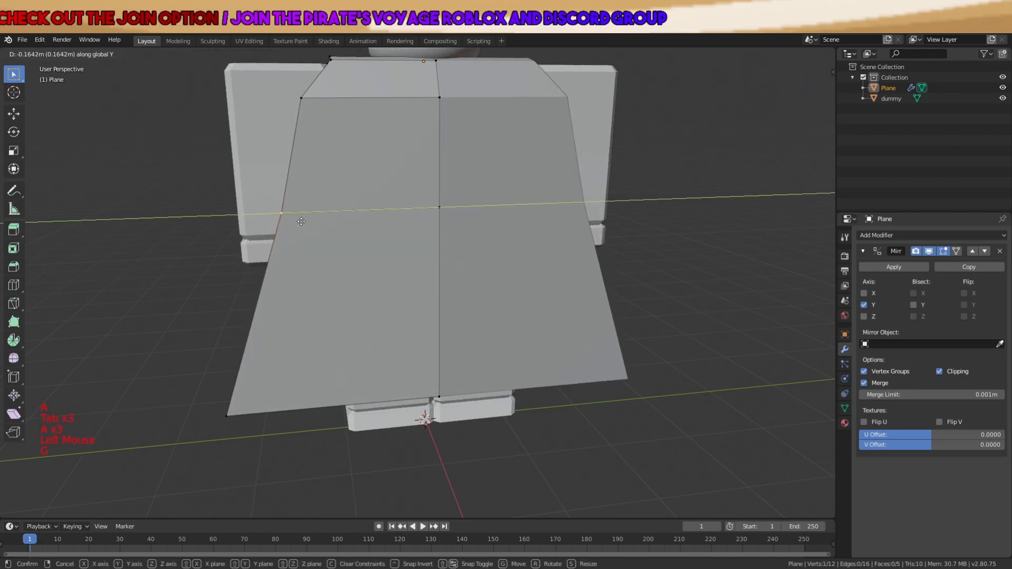
key(a)
key(Tab)
scroll(397, 271, down, 5)
key(a)
key(a)
key(a)
middle_drag(396, 275, 585, 352)
scroll(511, 312, up, 5)
key(Tab)
middle_drag(511, 312, 511, 257)
key(a)
key(a)
key(a)
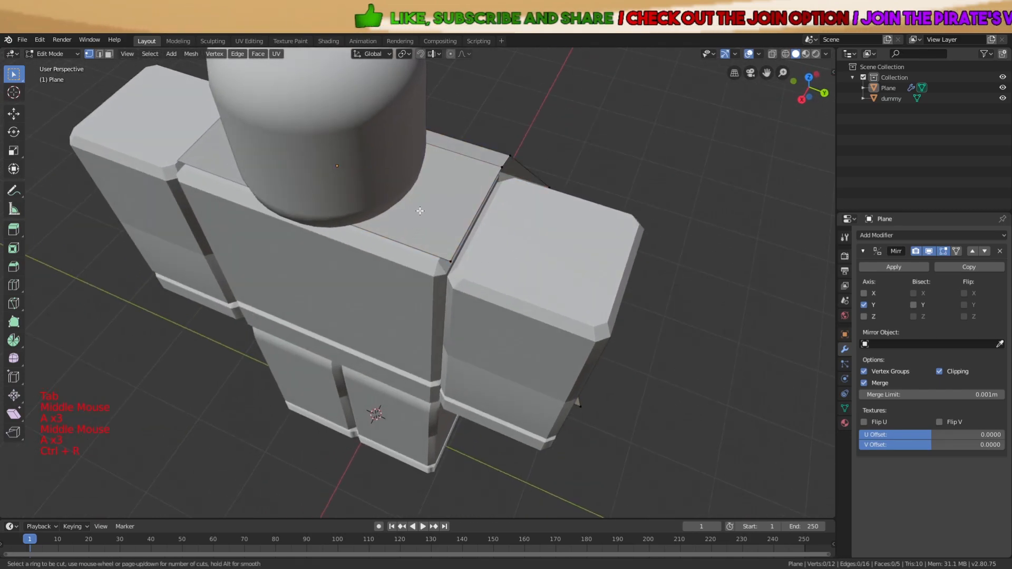
Add four loop cuts across the shoulder piece and delete the stray vertices in wireframe view
scroll(387, 235, up, 1)
click(387, 235)
key(z)
key(a)
key(a)
key(a)
middle_drag(372, 225, 429, 228)
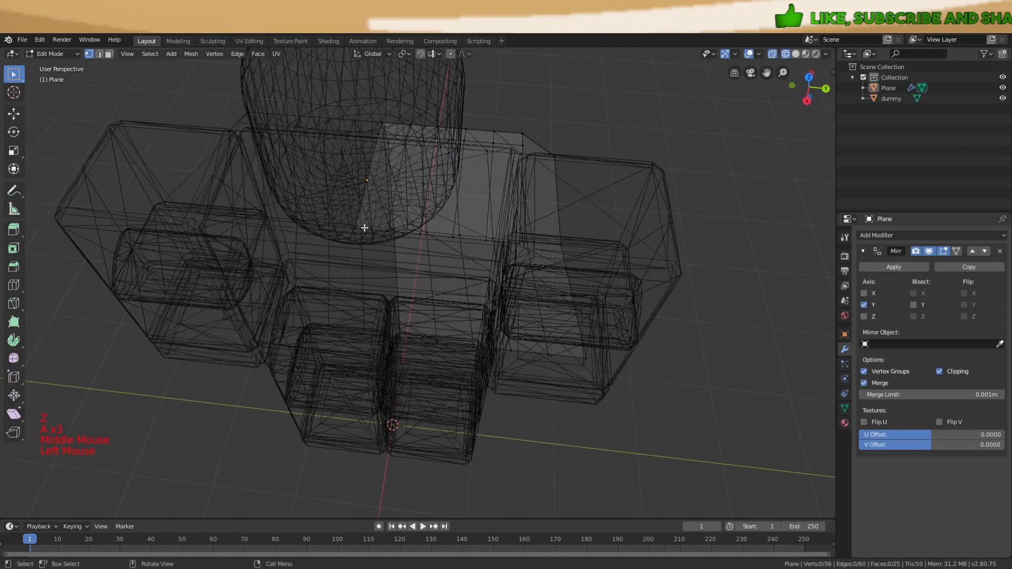
key(x)
click(364, 228)
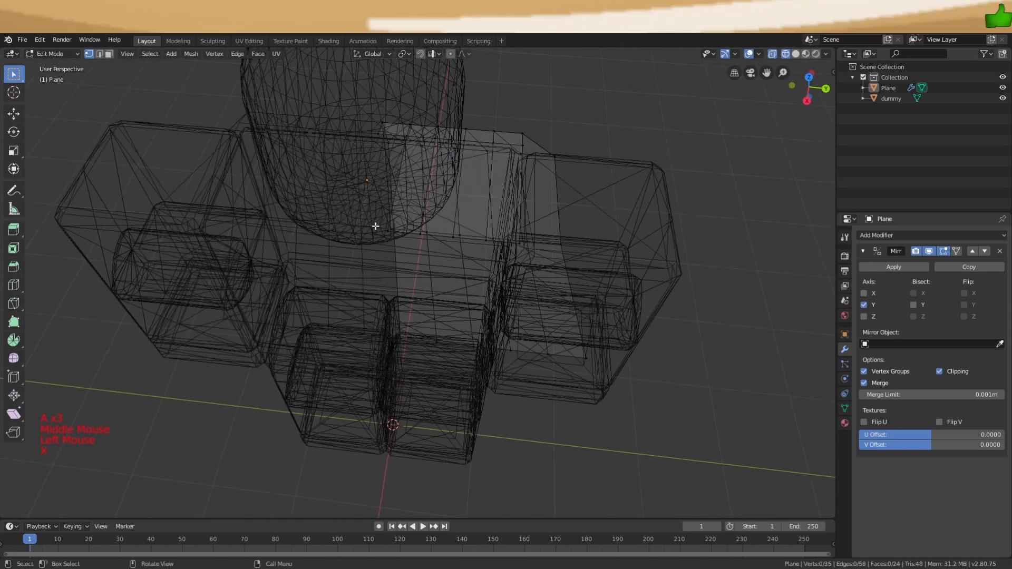
click(386, 235)
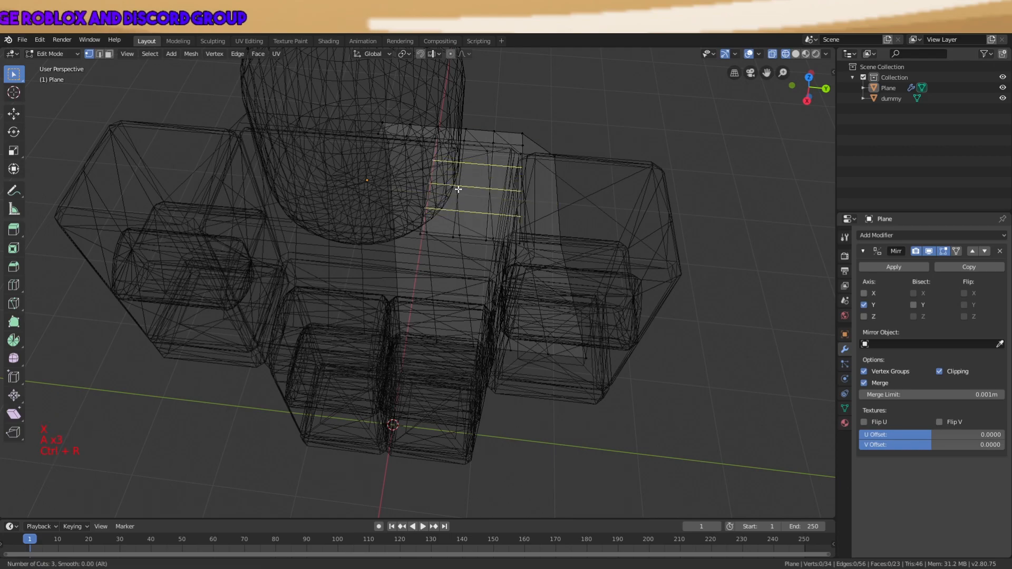
click(458, 191)
key(a)
key(a)
key(a)
scroll(448, 190, up, 2)
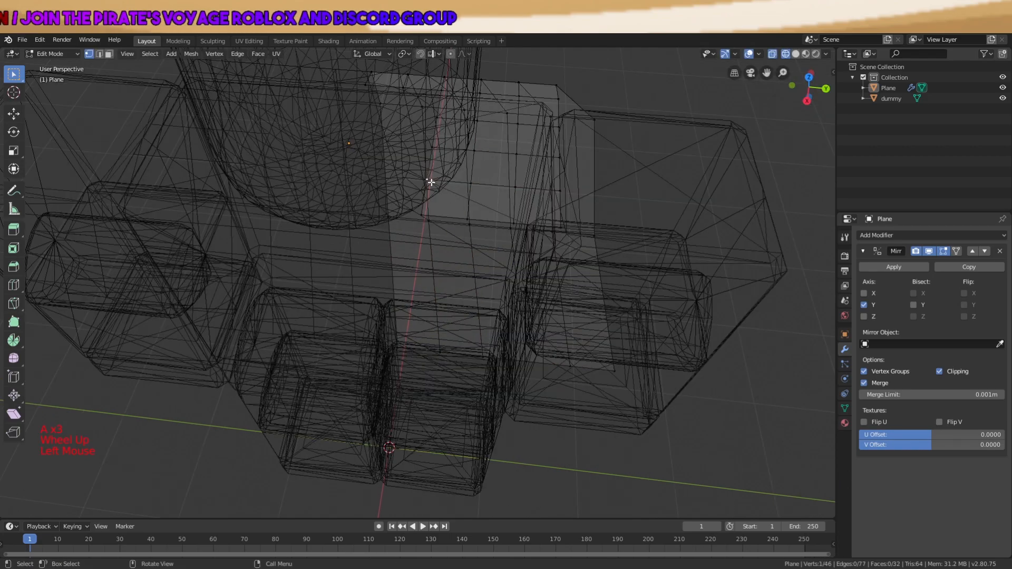
key(z)
Slide the shoulder piece's neck vertices along Y so they curve around the head's base
key(g)
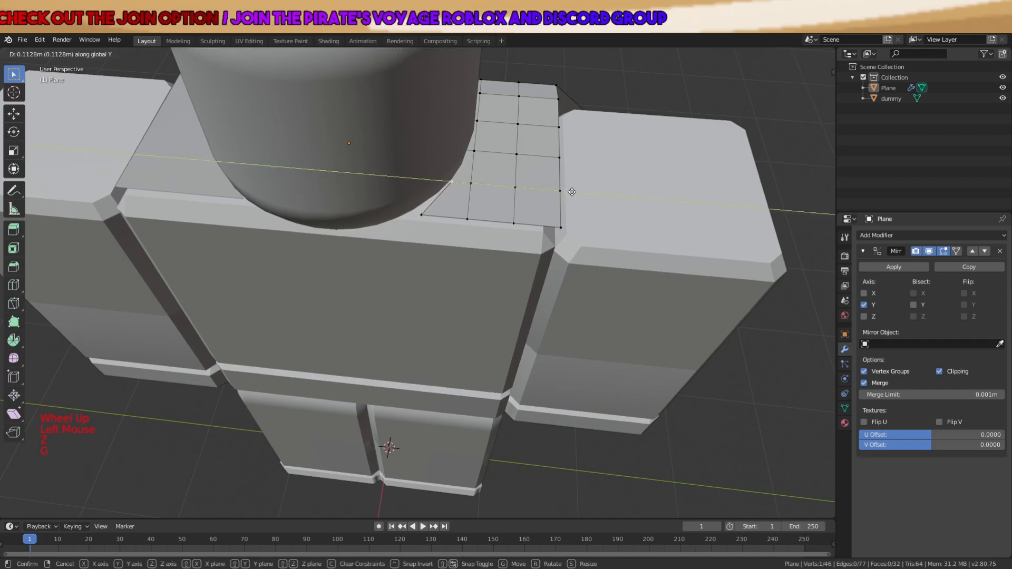
click(572, 192)
key(z)
shift+middle_drag(558, 208, 502, 214)
click(440, 195)
scroll(501, 221, up, 2)
key(g)
key(y)
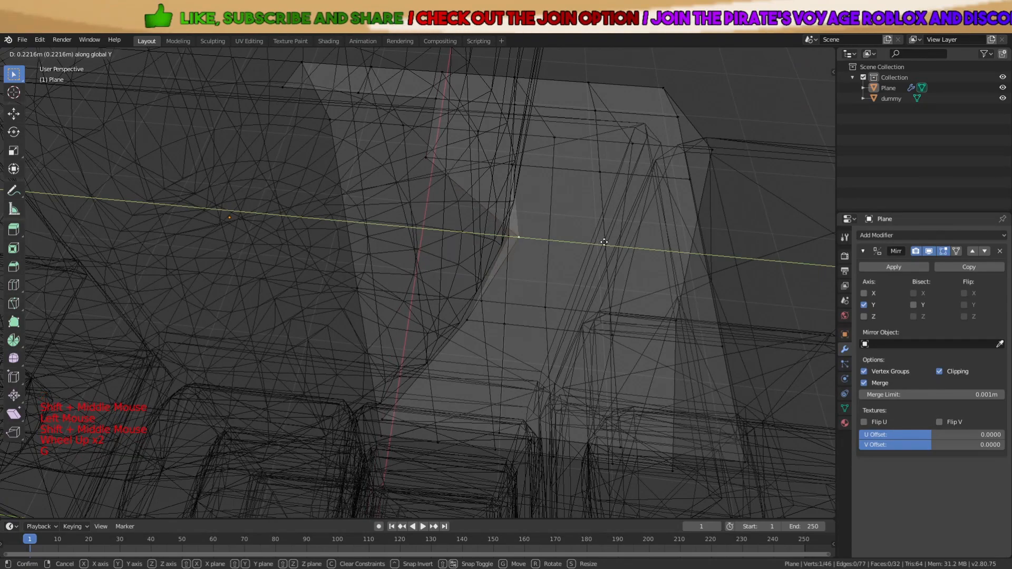
click(579, 238)
middle_drag(580, 239, 558, 232)
key(g)
key(y)
click(549, 229)
Adjust the remaining neck vertices, then return to Object Mode with all objects selected
shift+middle_drag(349, 127, 359, 231)
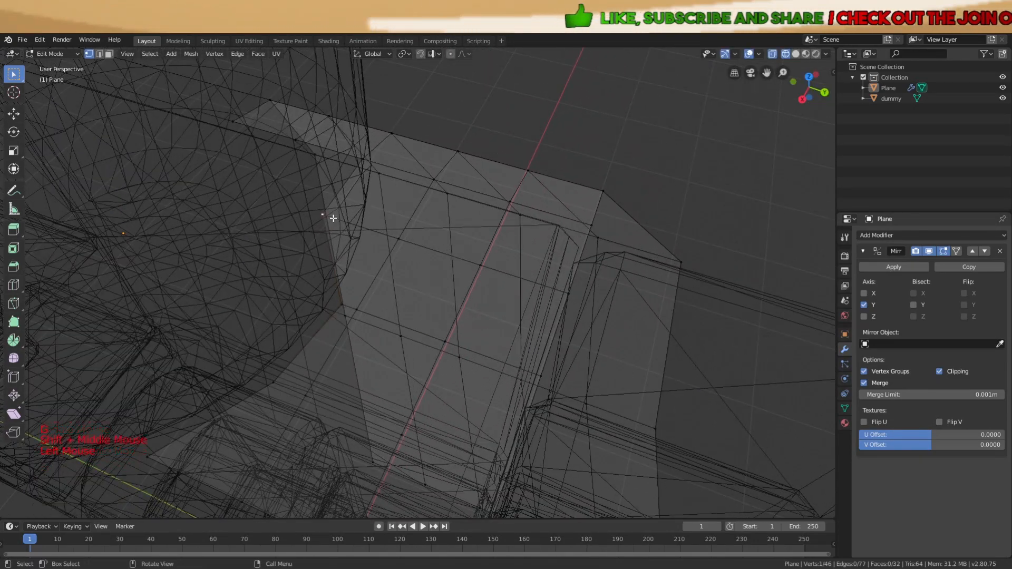
key(g)
middle_drag(455, 212, 300, 262)
key(a)
key(a)
key(a)
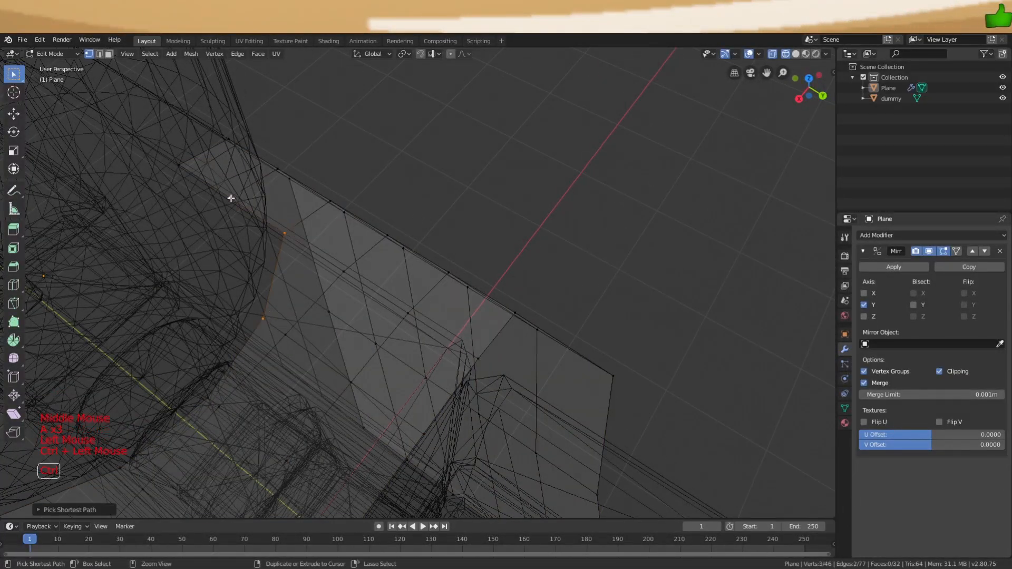
mouse_move(359, 157)
middle_down()
mouse_move(432, 167)
mouse_move(398, 153)
mouse_move(443, 159)
middle_up()
scroll(398, 154, down, 2)
key(a)
scroll(397, 158, down, 1)
key(Tab)
key(a)
middle_drag(434, 315, 434, 278)
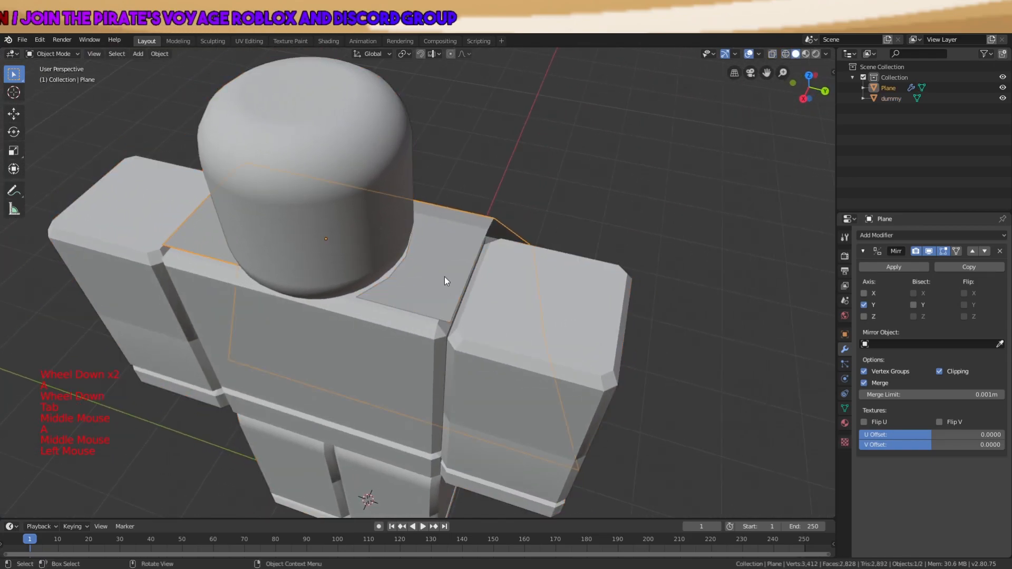
Edit the cape plane in wireframe, adding a loop cut and shifting its geometry
middle_drag(498, 221, 417, 223)
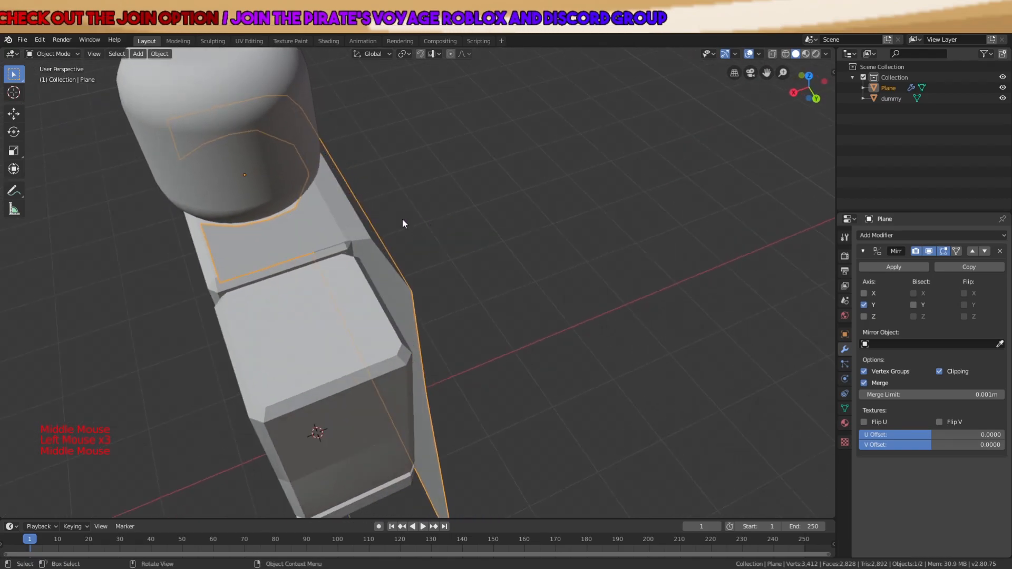
click(351, 233)
key(Tab)
key(a)
key(a)
key(a)
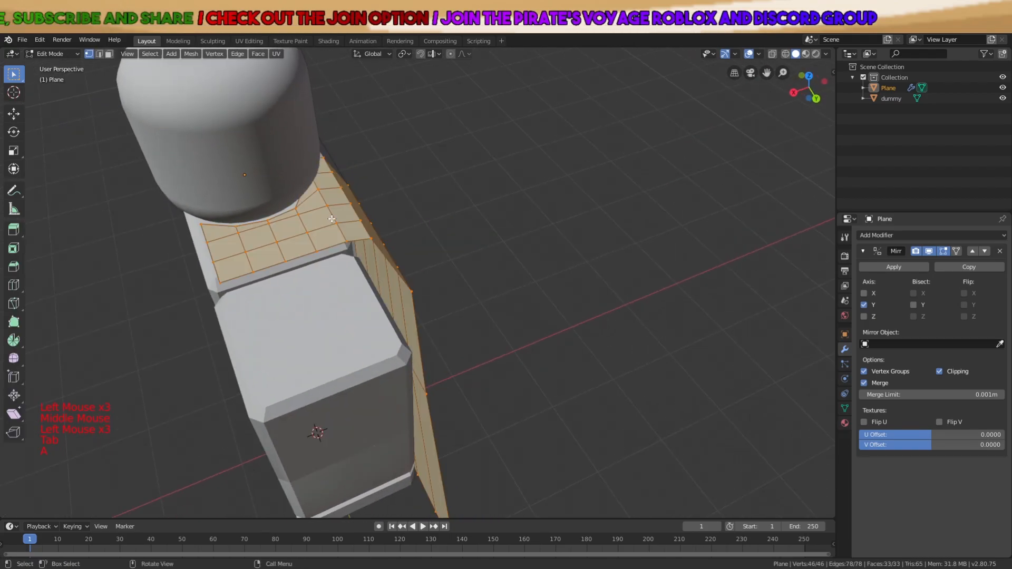
key(z)
key(a)
key(a)
key(a)
shift+middle_drag(357, 216, 405, 267)
scroll(310, 208, up, 2)
key(ctrl+r)
scroll(312, 205, up, 1)
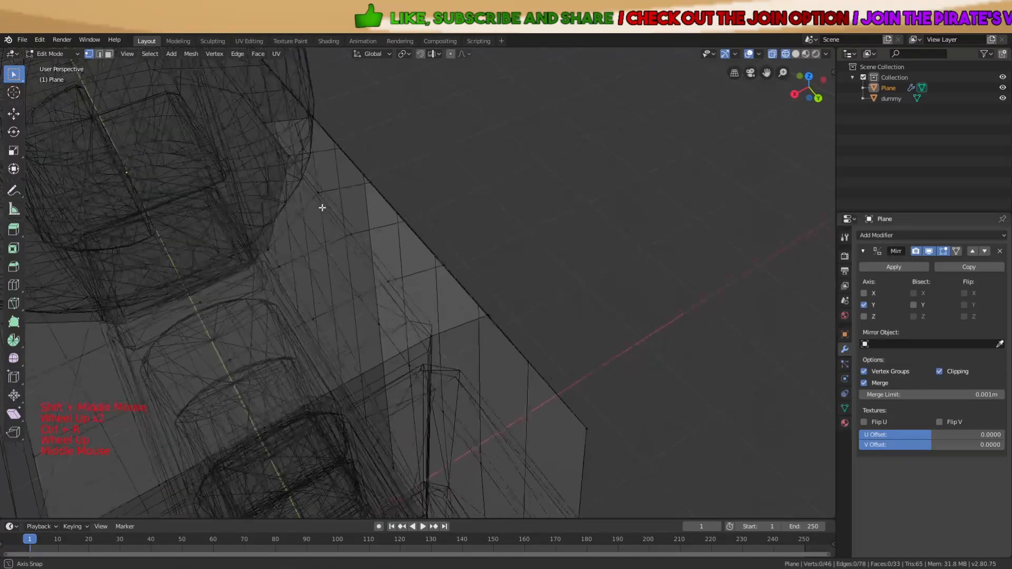
middle_drag(321, 207, 321, 183)
middle_drag(396, 164, 387, 168)
key(g)
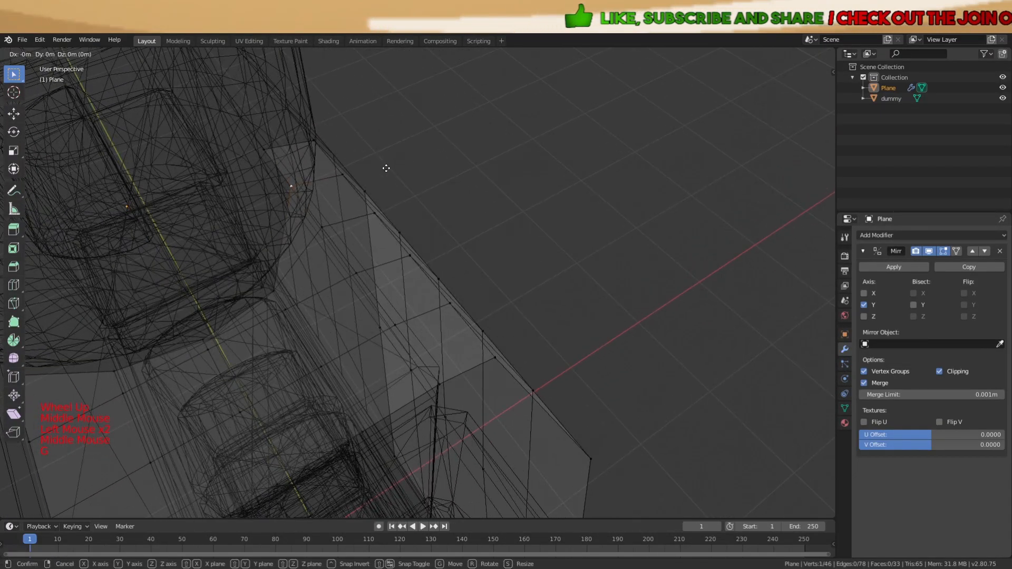
click(379, 179)
Nudge a cape neck vertex along Y so it sits against the dummy's shoulder
key(a)
scroll(381, 246, down, 3)
middle_drag(383, 249, 506, 350)
key(a)
key(a)
key(a)
scroll(543, 403, up, 2)
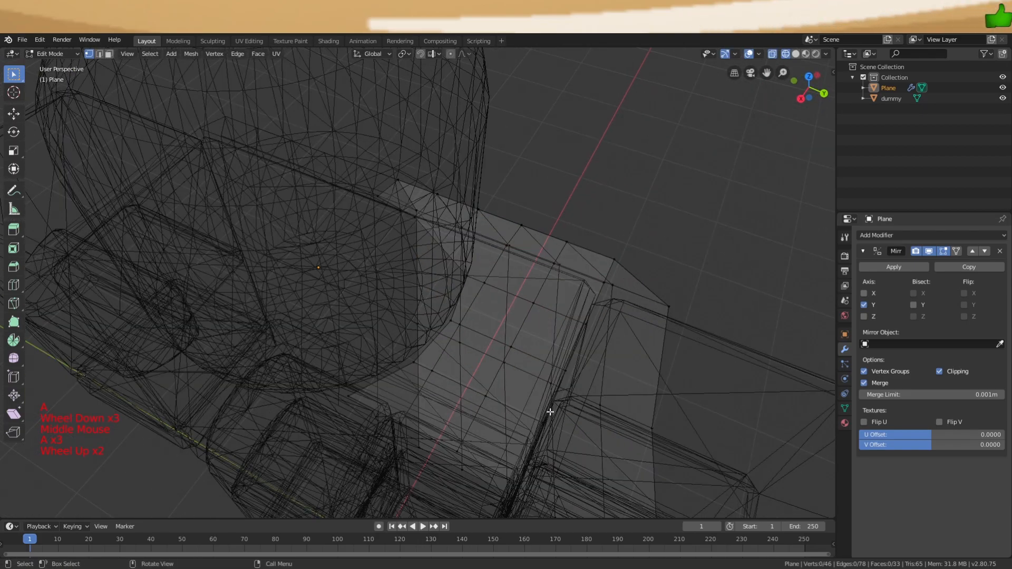
middle_drag(545, 431, 561, 321)
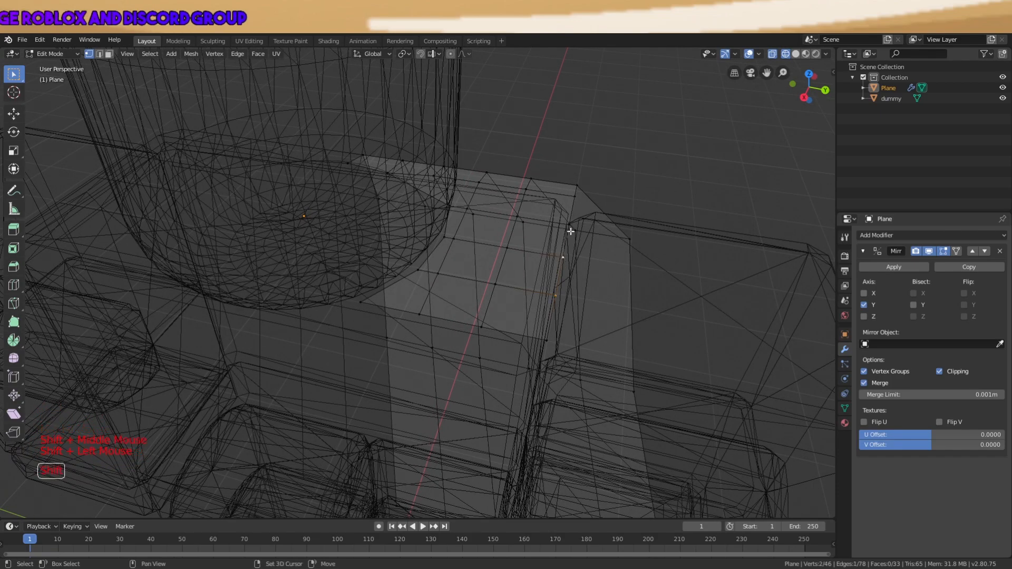
middle_drag(634, 232, 637, 244)
key(g)
key(y)
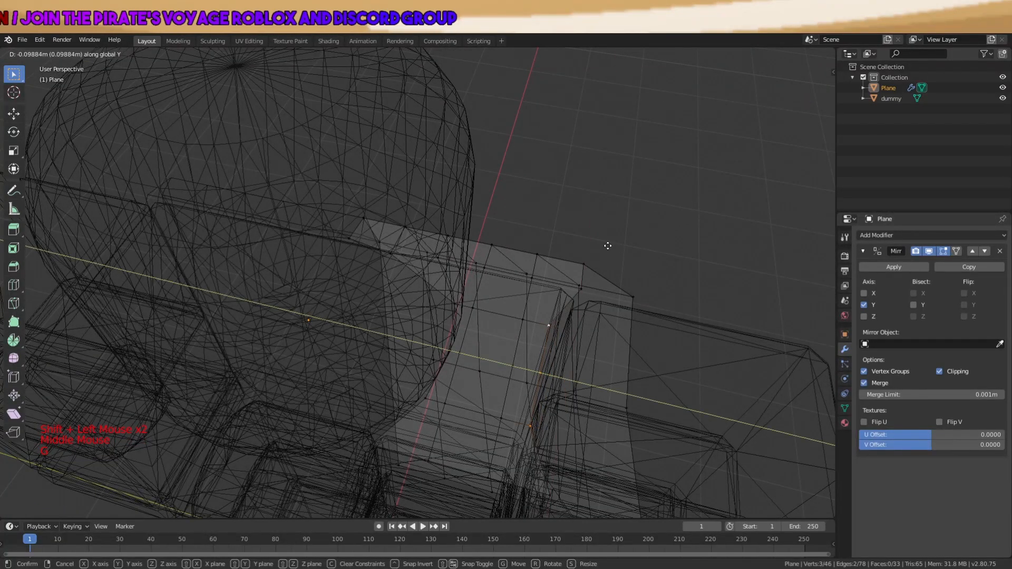
click(609, 250)
key(a)
key(a)
key(a)
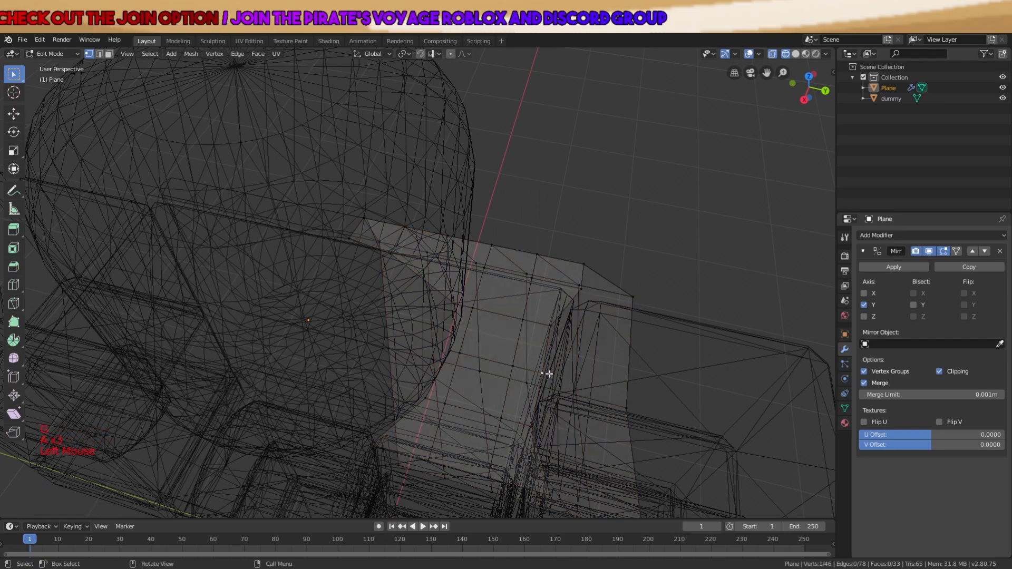
Cancel a second Y move and reposition a single neck-edge vertex freely instead
key(g)
key(y)
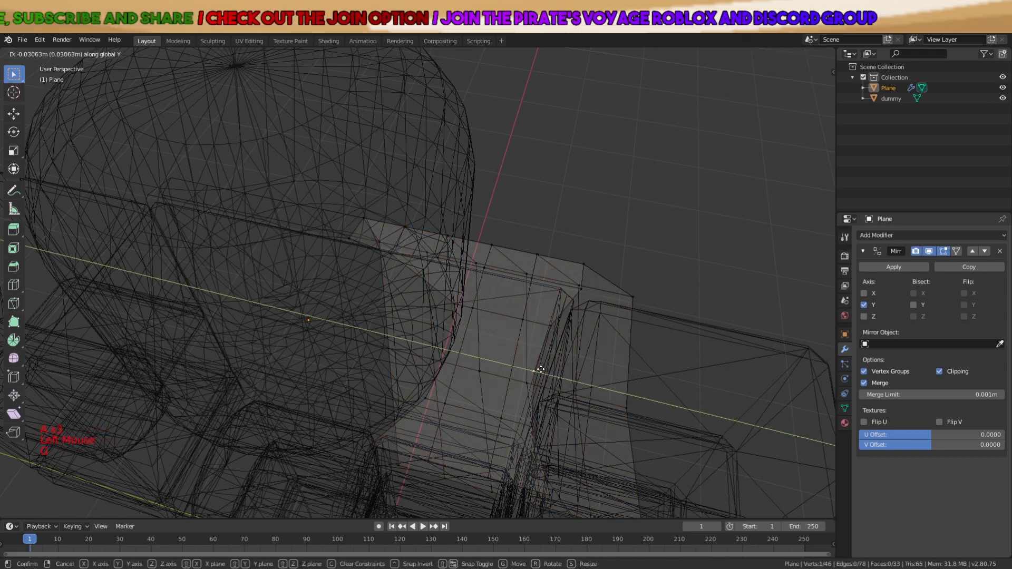
right_click(543, 368)
key(a)
click(579, 288)
key(g)
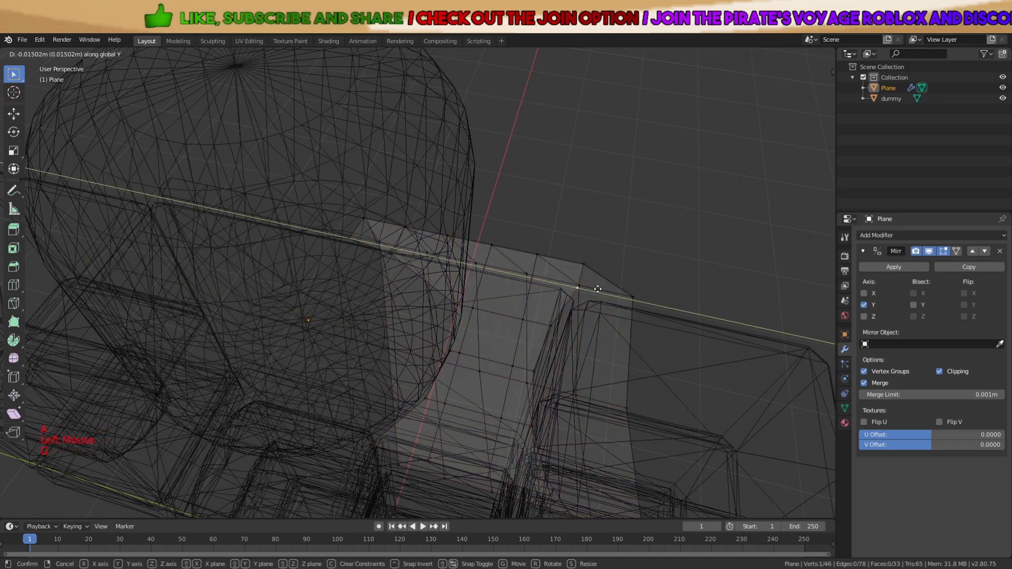
key(a)
scroll(594, 291, down, 3)
Check the cape in Object Mode with solid shading, then return to Edit Mode
key(Tab)
mouse_move(589, 333)
middle_down()
mouse_move(600, 296)
mouse_move(604, 350)
mouse_move(609, 322)
middle_up()
key(z)
key(Tab)
scroll(552, 279, up, 3)
Shift the selected cape vertices along X to line up with the shoulders
key(a)
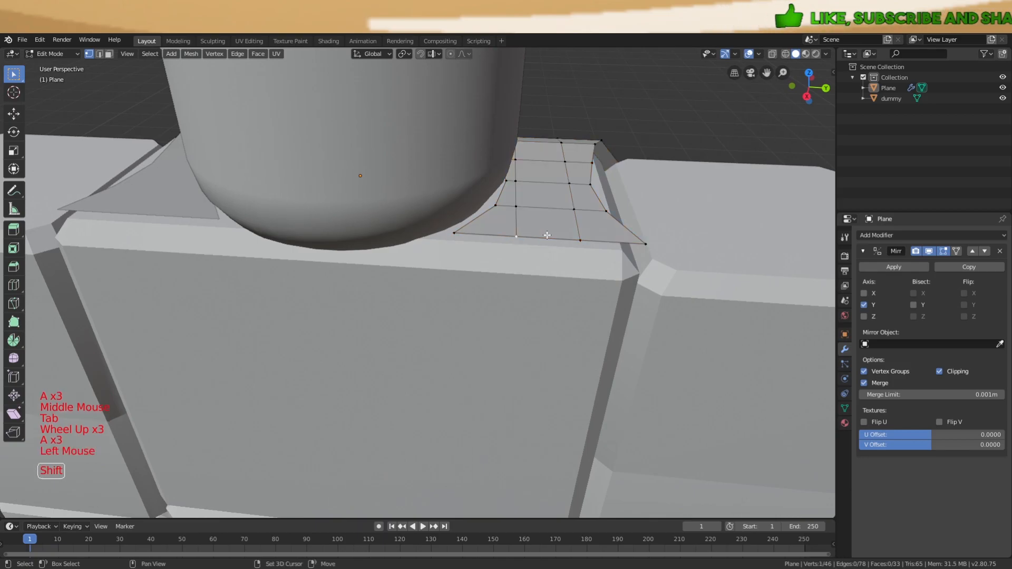
key(g)
key(x)
click(591, 252)
middle_drag(591, 252, 340, 254)
key(a)
key(a)
key(a)
key(Tab)
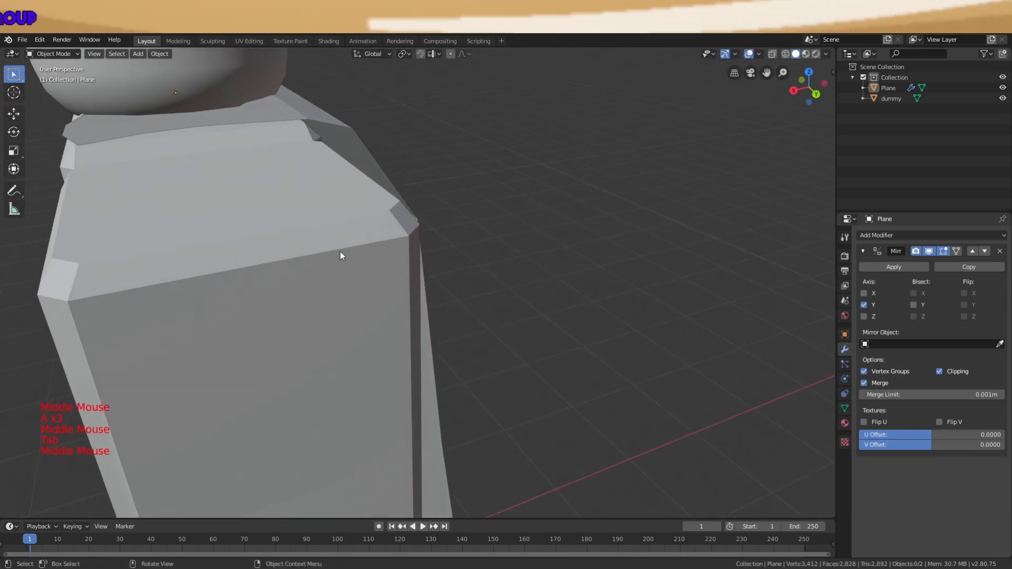
Reselect the cape and slide a vertex along Y, checking the shape from the front
scroll(340, 254, down, 4)
key(a)
key(a)
key(a)
middle_drag(418, 237, 243, 252)
click(346, 239)
scroll(385, 234, up, 2)
key(Tab)
key(a)
key(a)
key(a)
scroll(244, 252, up, 3)
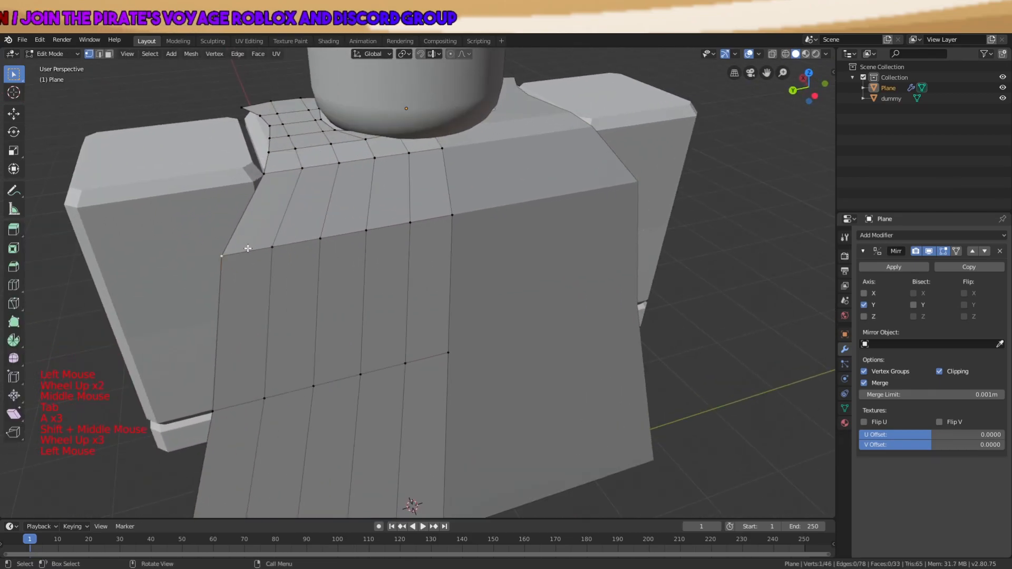
key(g)
key(y)
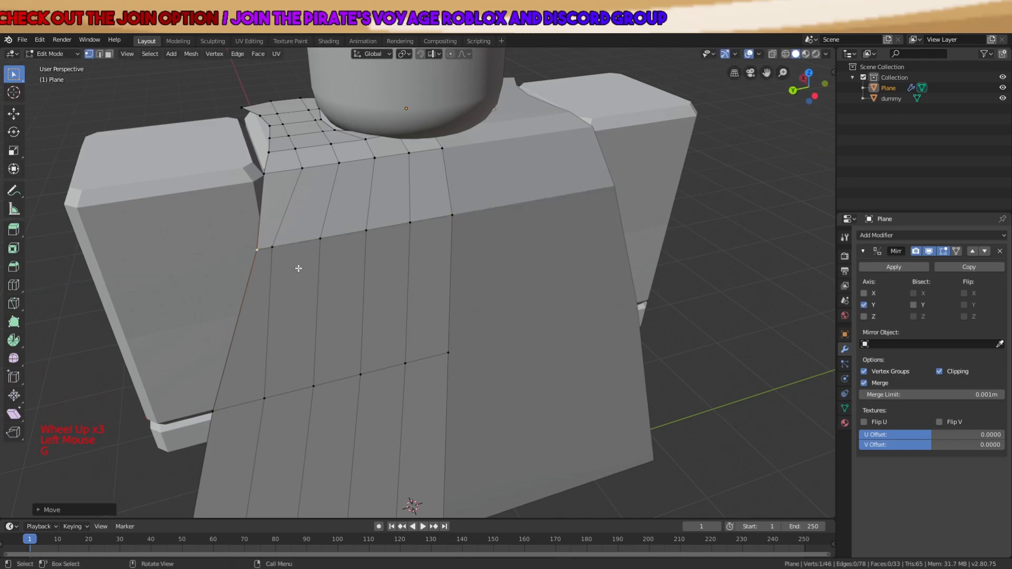
key(Tab)
middle_drag(283, 242, 302, 245)
scroll(302, 245, down, 1)
key(Tab)
Pull the cape's lower-left corner vertex outward to flare the hem, then view it in Object Mode
click(247, 387)
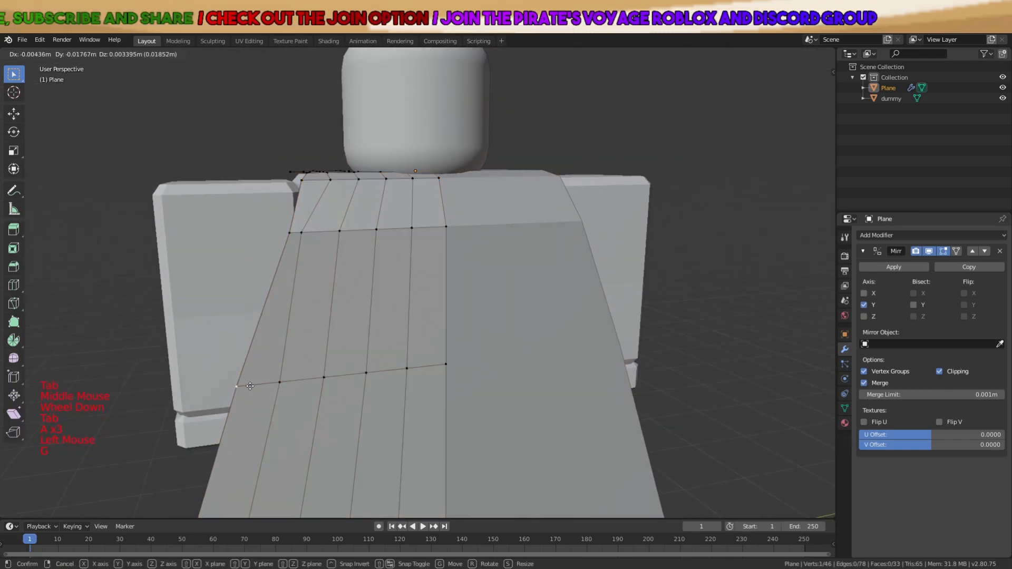
key(g)
scroll(429, 412, down, 4)
key(Tab)
key(a)
key(a)
key(a)
middle_drag(453, 355, 432, 384)
key(Tab)
key(a)
key(a)
key(a)
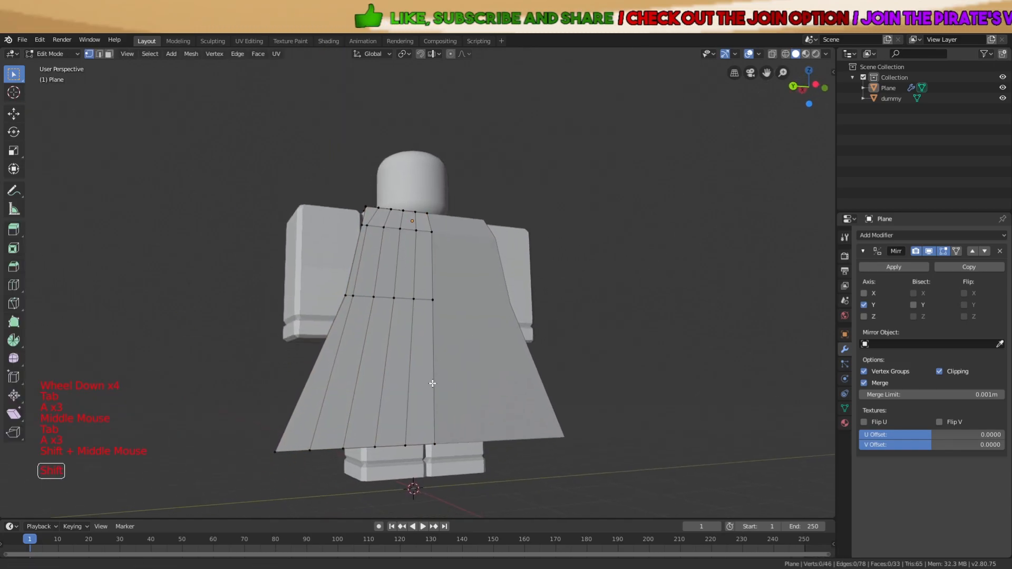
key(g)
Enter Edit Mode on the cape and clear the vertex selection, viewing the shoulder from the side
key(a)
scroll(337, 439, down, 3)
key(Tab)
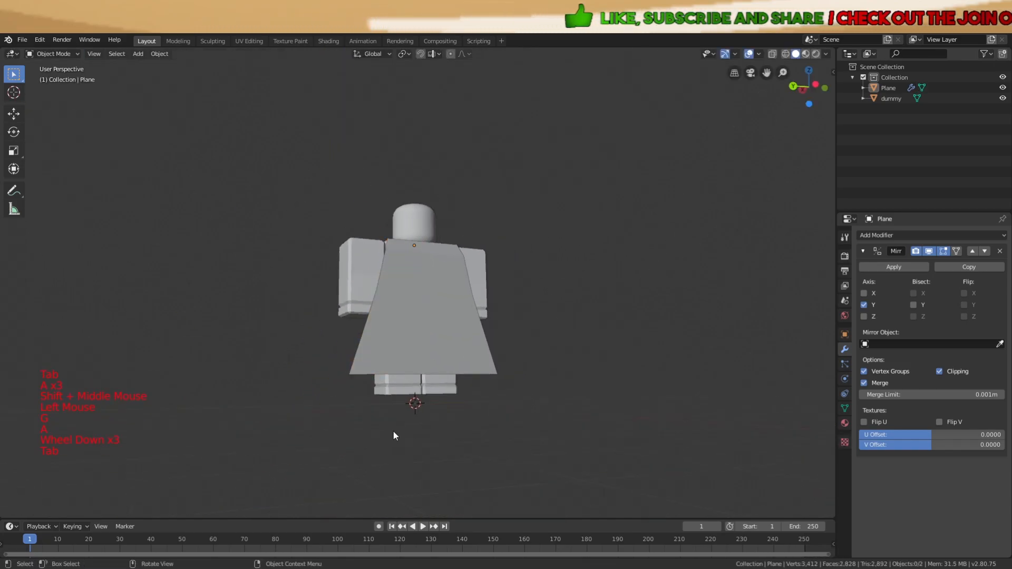
scroll(385, 369, down, 1)
key(a)
key(a)
key(a)
middle_drag(416, 291, 396, 181)
scroll(533, 357, up, 5)
key(Tab)
key(a)
scroll(434, 275, up, 3)
Add a loop cut across the shoulder strap and move the new edge loop into place
key(a)
key(a)
key(ctrl+r)
shift+middle_drag(457, 171, 524, 217)
scroll(499, 260, up, 4)
scroll(520, 228, down, 1)
key(g)
key(a)
key(a)
key(a)
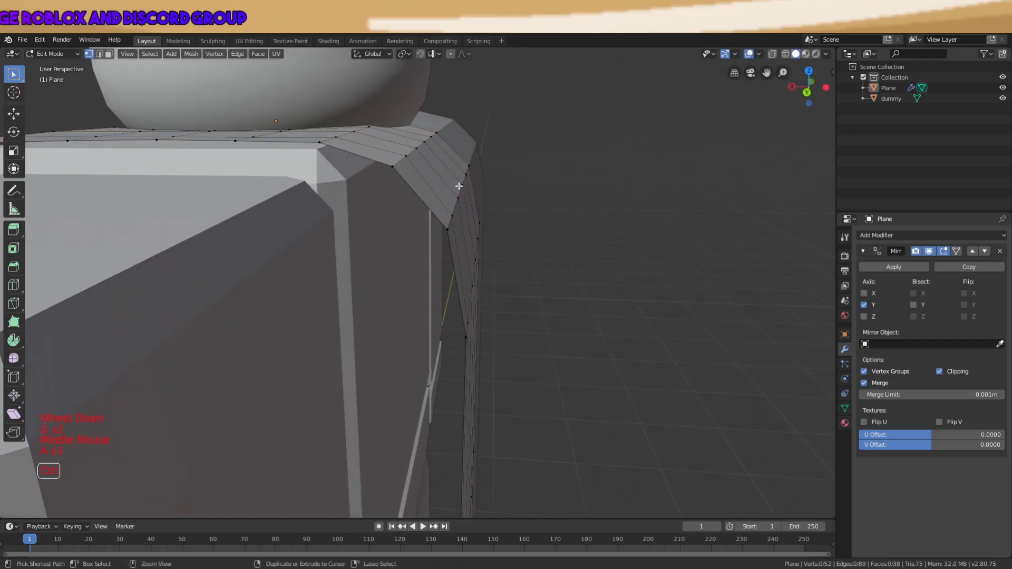
key(g)
click(469, 171)
middle_drag(469, 171, 486, 184)
key(g)
click(493, 159)
key(a)
key(a)
key(a)
Cut a second edge loop across the strap and shift it outward
key(ctrl+r)
click(395, 147)
click(396, 148)
scroll(426, 153, up, 2)
middle_drag(426, 152, 508, 141)
key(g)
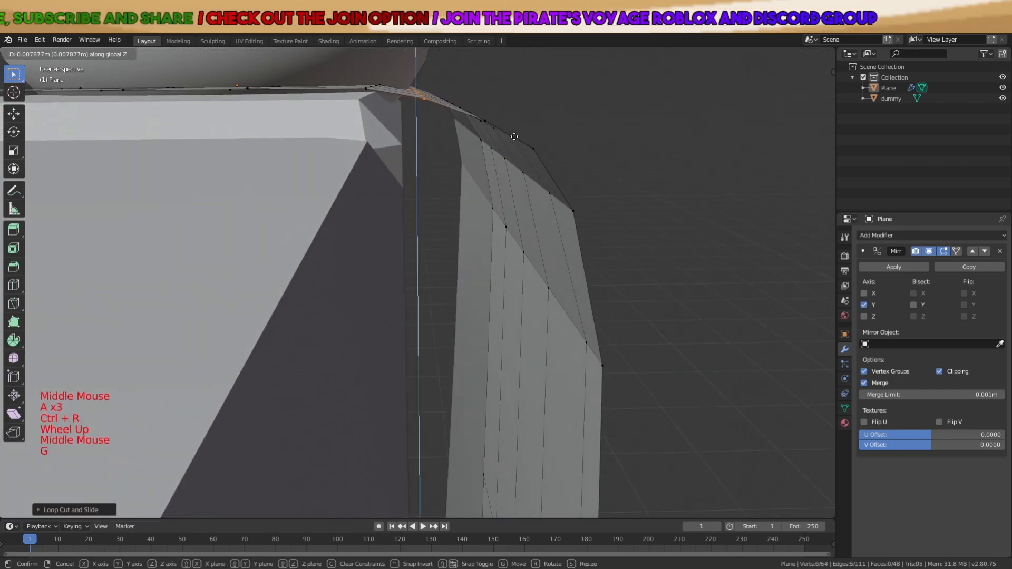
click(548, 157)
key(a)
scroll(551, 160, down, 1)
key(a)
key(a)
scroll(551, 171, down, 2)
middle_drag(551, 182, 499, 287)
scroll(504, 237, down, 2)
Add a third loop cut on the strap and move it along the X axis
key(ctrl+r)
click(422, 312)
click(423, 312)
key(g)
click(509, 287)
key(a)
key(a)
key(a)
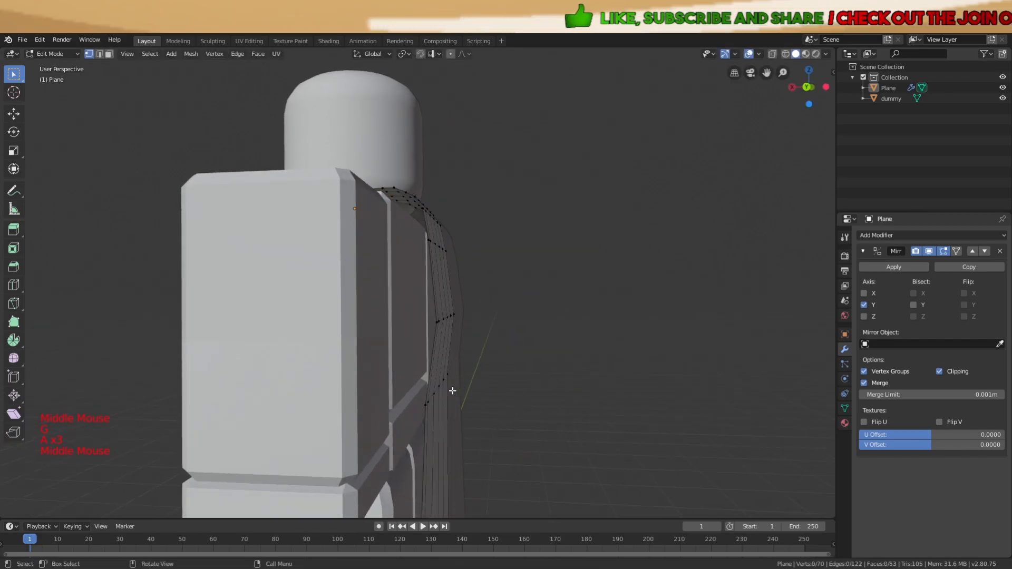
Select a side edge loop on the back of the strap and move it outward about 0.0136 m
middle_drag(453, 390, 438, 389)
middle_drag(438, 389, 422, 388)
alt+shift+click(389, 389)
middle_drag(517, 346, 543, 346)
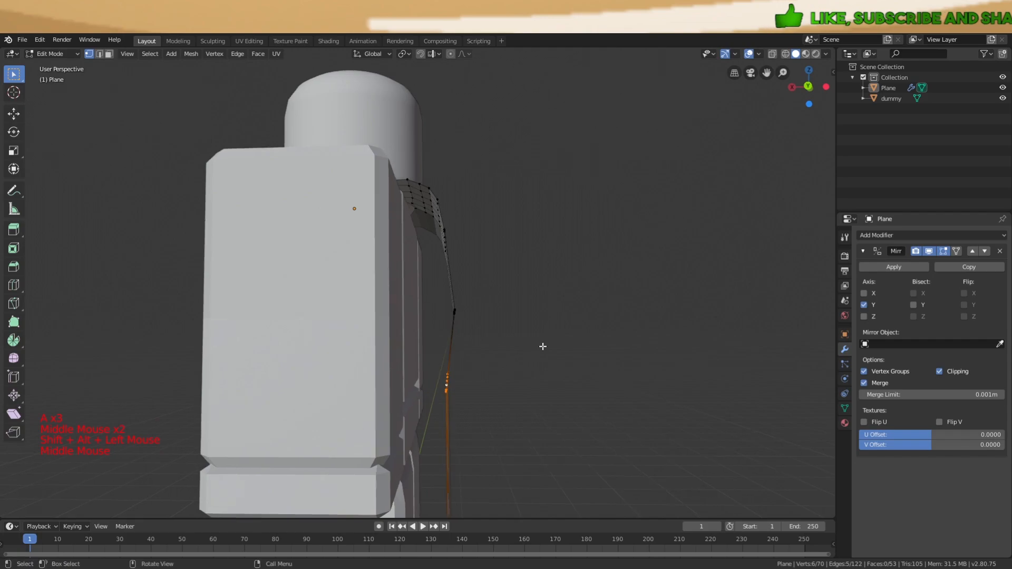
click(558, 347)
key(a)
scroll(555, 352, down, 2)
key(a)
key(a)
scroll(538, 377, down, 1)
shift+middle_drag(529, 393, 493, 316)
middle_drag(424, 376, 477, 352)
Rotate the cape's lower vertices so the bottom edge tilts away from the body
key(g)
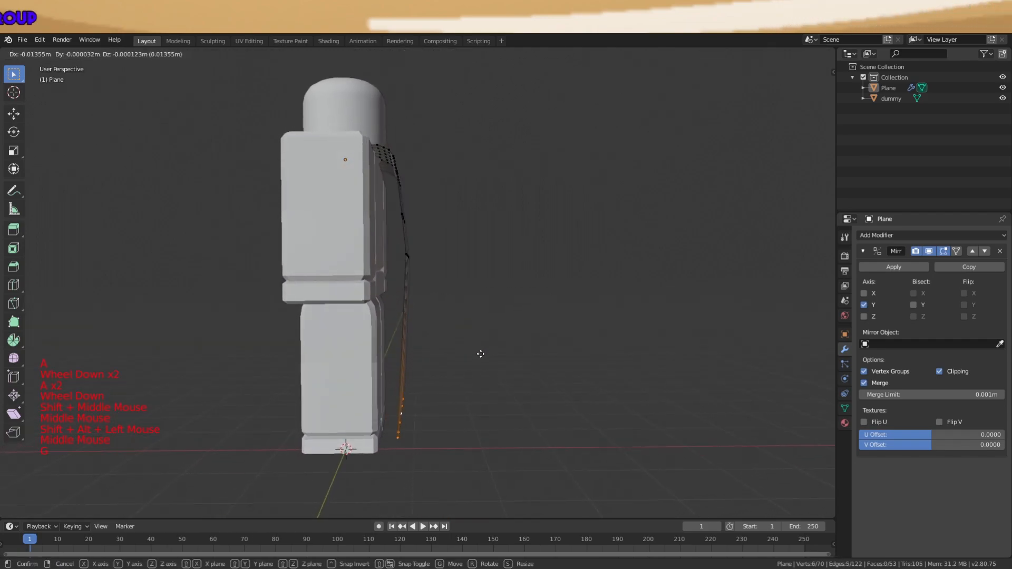
key(r)
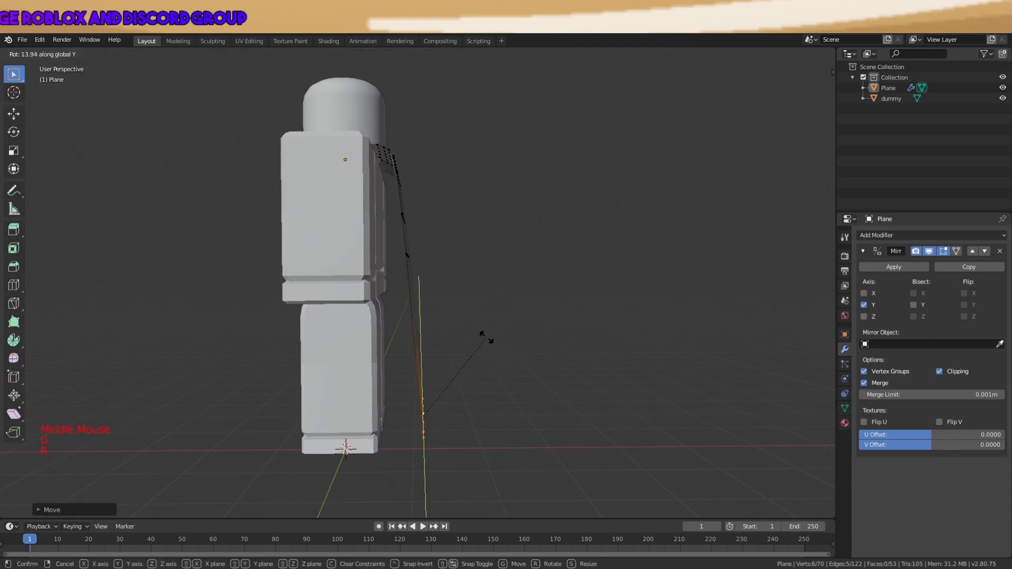
middle_drag(495, 343, 446, 349)
key(r)
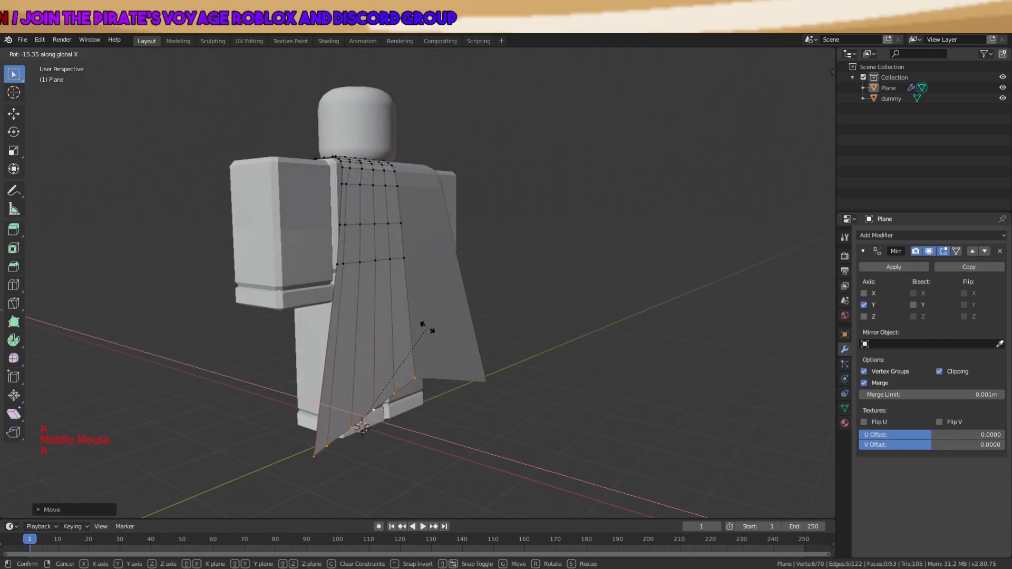
click(440, 333)
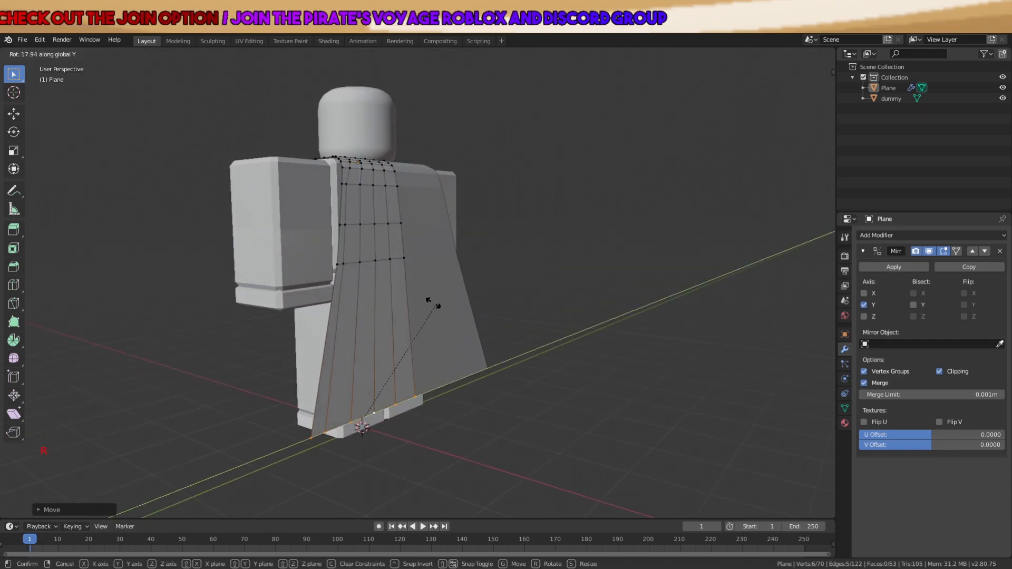
Select the shoulder edge loop and start moving it about 0.2255 m along Y
key(a)
scroll(485, 305, down, 3)
key(Tab)
middle_drag(424, 290, 464, 321)
key(a)
key(a)
key(a)
scroll(407, 232, up, 4)
key(Tab)
key(a)
key(a)
key(a)
scroll(463, 323, up, 4)
shift+middle_drag(402, 188, 475, 287)
alt+shift+click(389, 310)
key(g)
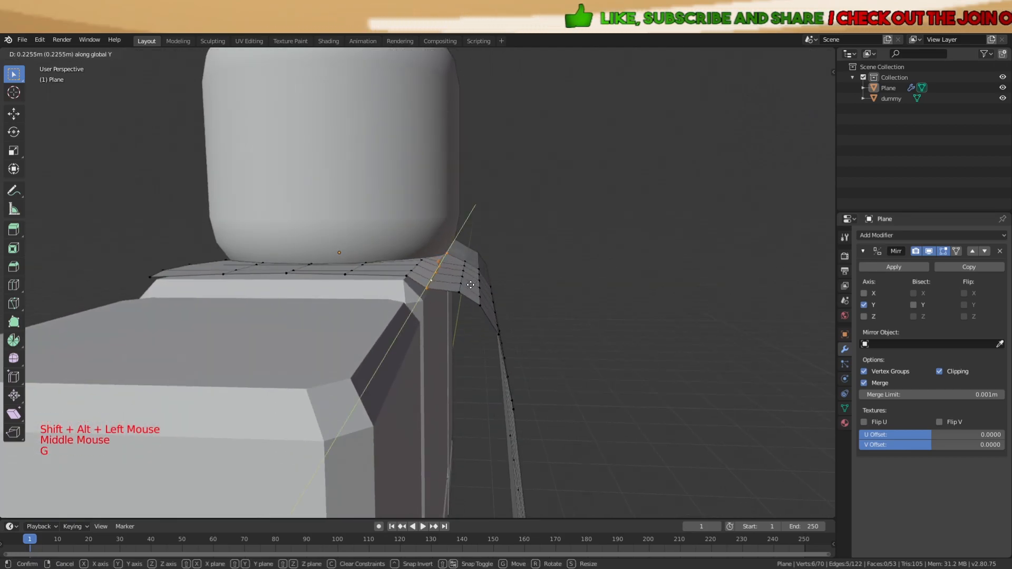
Place the shoulder loop, then push the selection outward along the X axis
click(469, 289)
key(a)
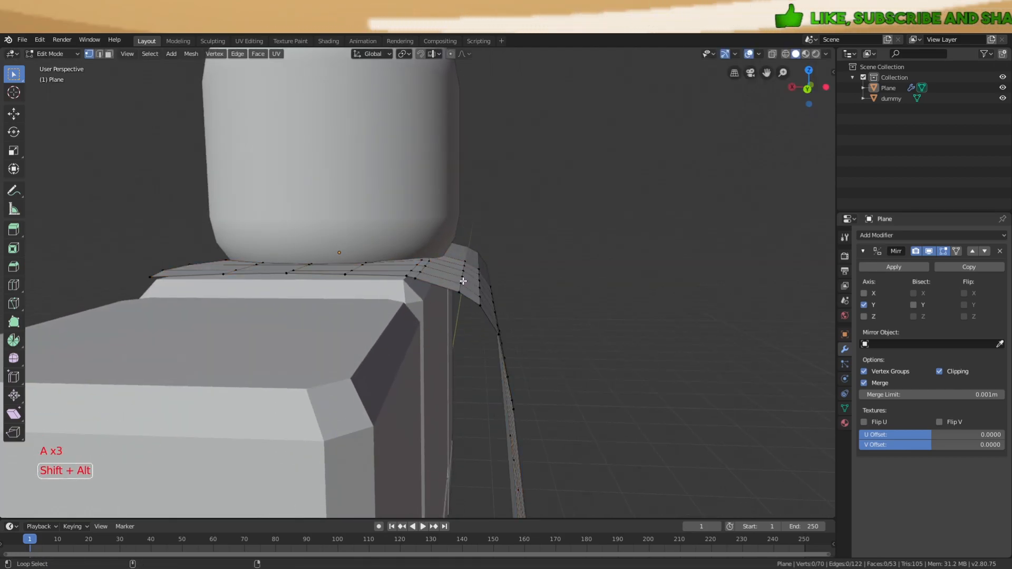
key(g)
key(x)
click(459, 277)
key(a)
key(a)
key(a)
Slide the six-vertex side edge loop outward along X in two moves
middle_drag(460, 278, 517, 287)
scroll(469, 299, up, 2)
alt+shift+click(457, 305)
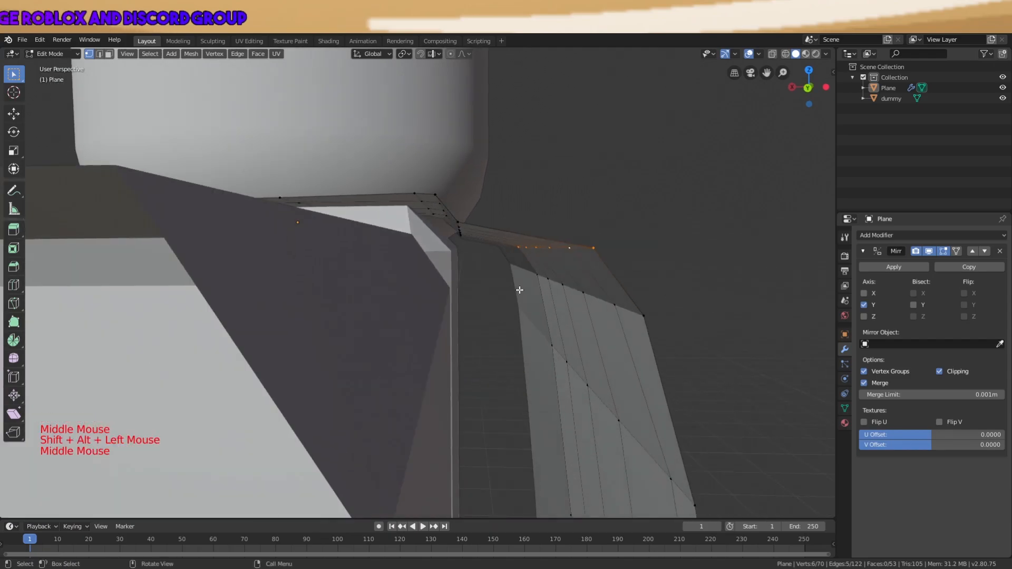
key(g)
key(x)
click(464, 302)
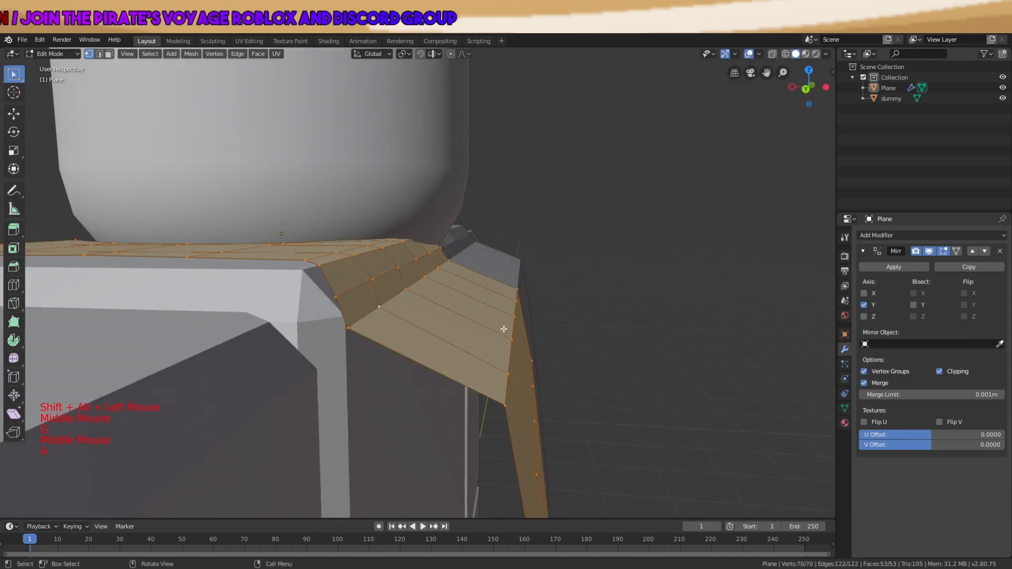
shift+middle_drag(511, 351, 466, 364)
key(g)
key(x)
click(462, 348)
scroll(465, 349, down, 2)
scroll(465, 349, down, 1)
key(a)
key(a)
Push the cape's lower edge loops outward along X, starting another move of about 0.164 m
alt+shift+click(421, 343)
key(g)
key(x)
click(489, 355)
key(a)
key(a)
key(a)
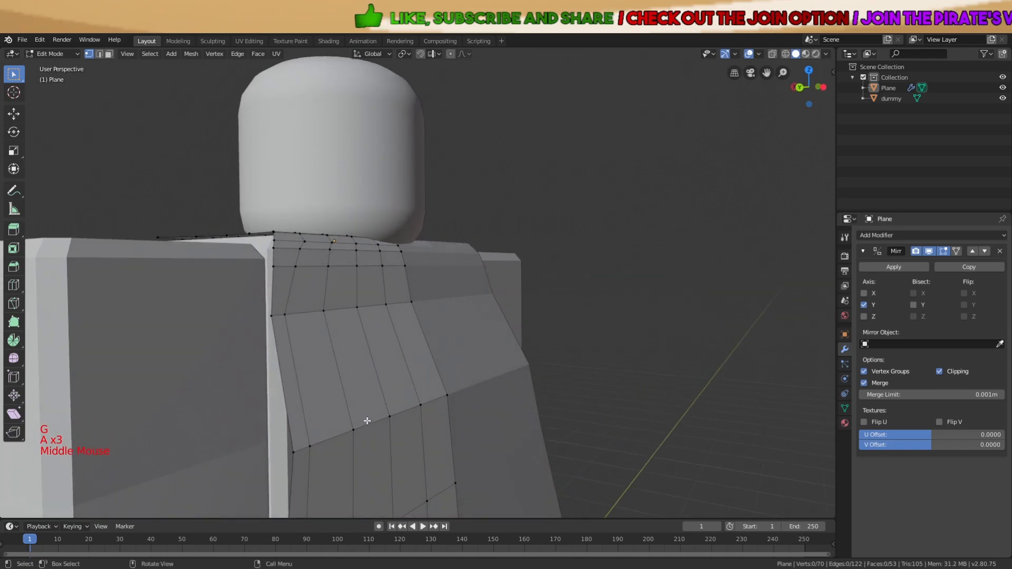
middle_drag(367, 424, 452, 408)
key(g)
click(503, 371)
scroll(504, 372, down, 3)
key(a)
key(a)
key(a)
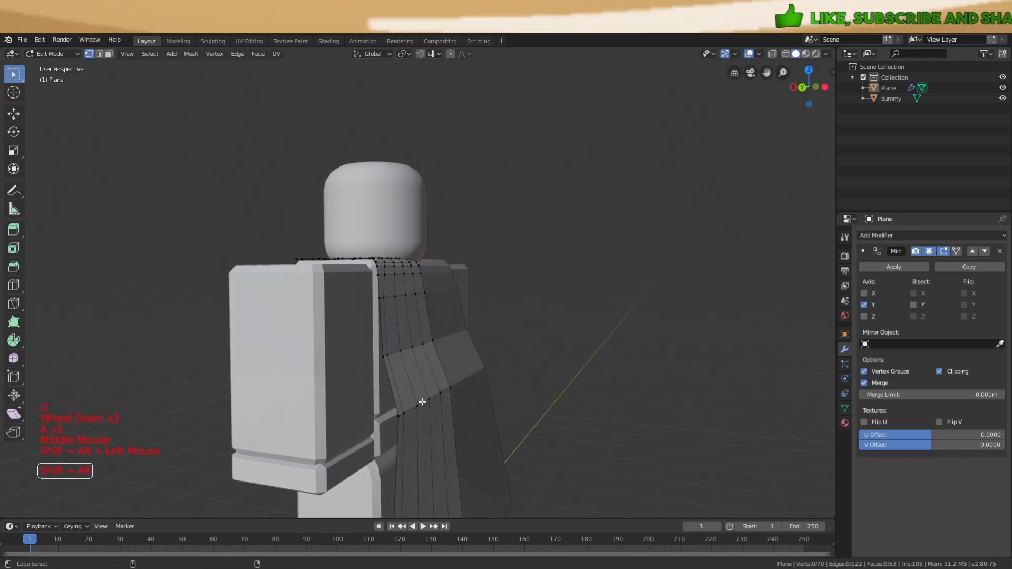
middle_drag(534, 351, 551, 348)
Leave Edit Mode, view the cape from behind, and return to editing its vertices
key(g)
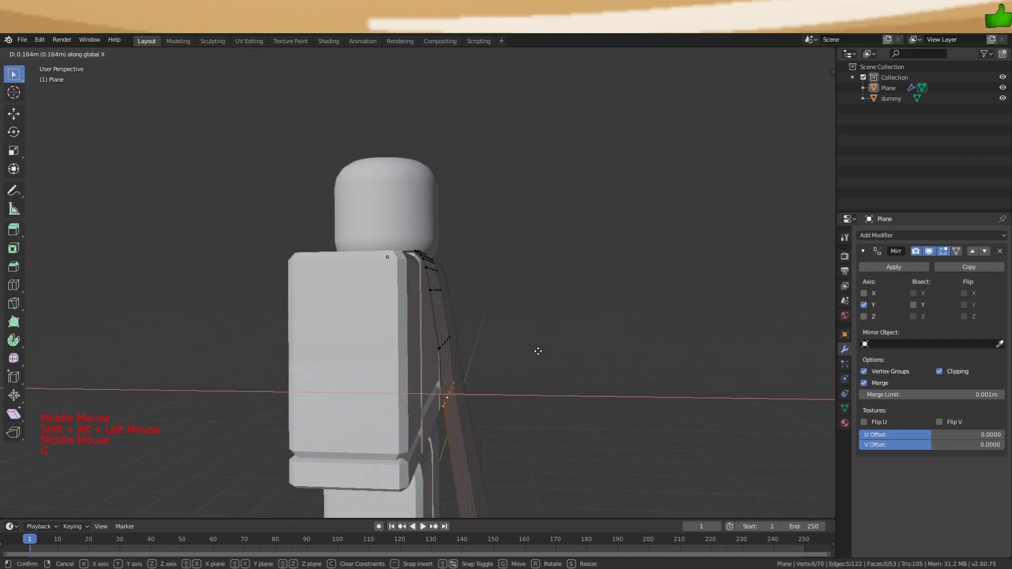
scroll(537, 369, down, 2)
key(a)
key(a)
key(a)
key(Tab)
scroll(454, 400, down, 2)
middle_drag(536, 382, 454, 311)
key(Tab)
key(a)
key(a)
key(a)
scroll(254, 388, up, 5)
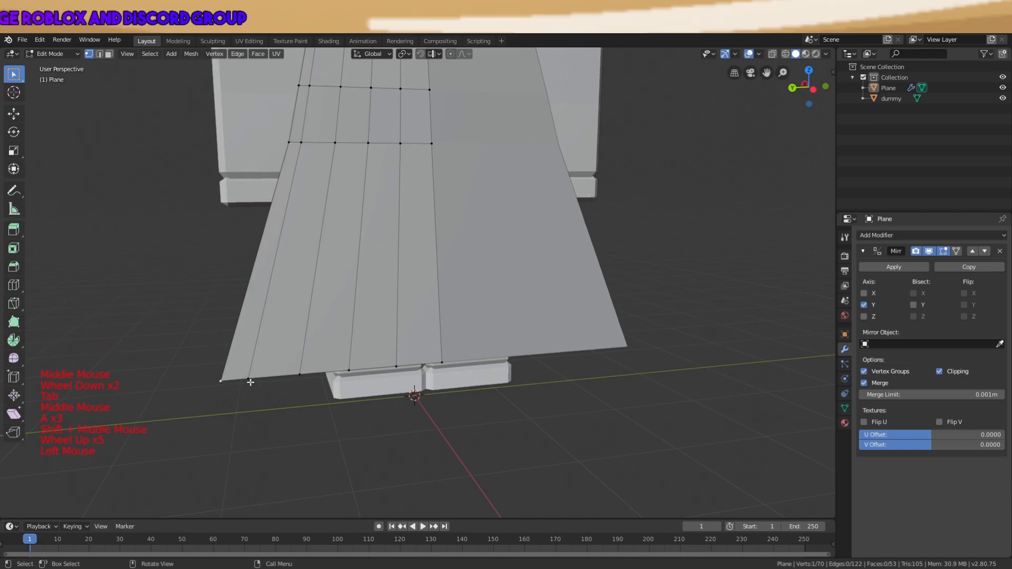
Lower the hem's outer corner vertices along the Z axis
key(g)
key(z)
click(269, 406)
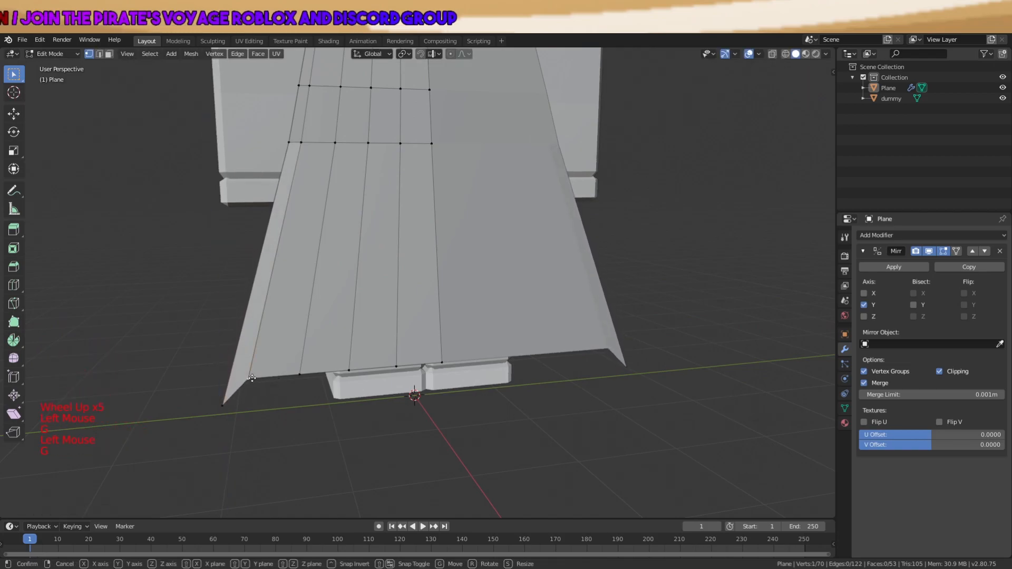
click(307, 373)
click(306, 374)
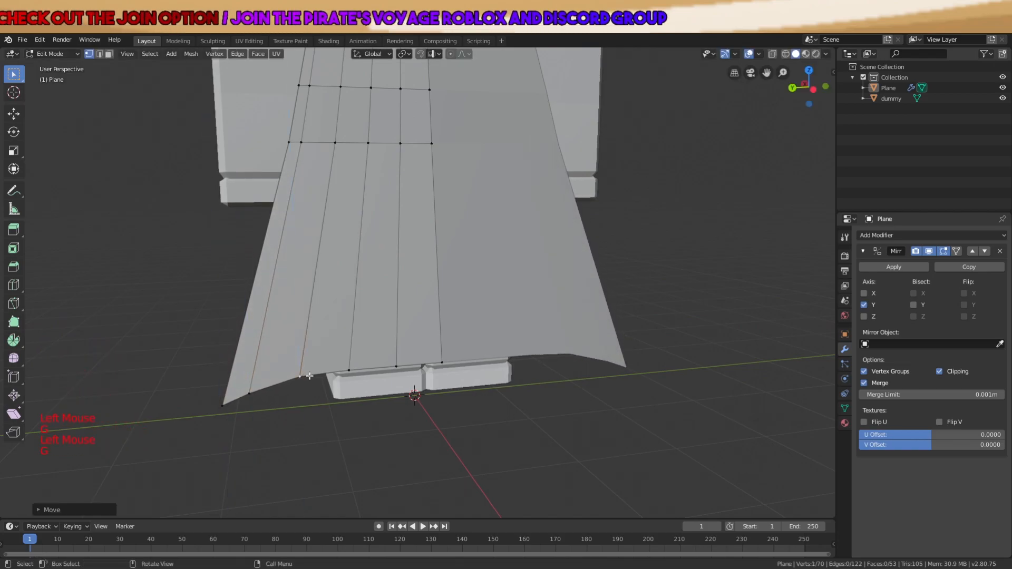
middle_drag(347, 373, 400, 351)
Adjust the centre hem vertices vertically so the front panel's lower edge arches upward
key(g)
click(401, 349)
click(390, 362)
key(g)
key(z)
click(396, 361)
click(444, 361)
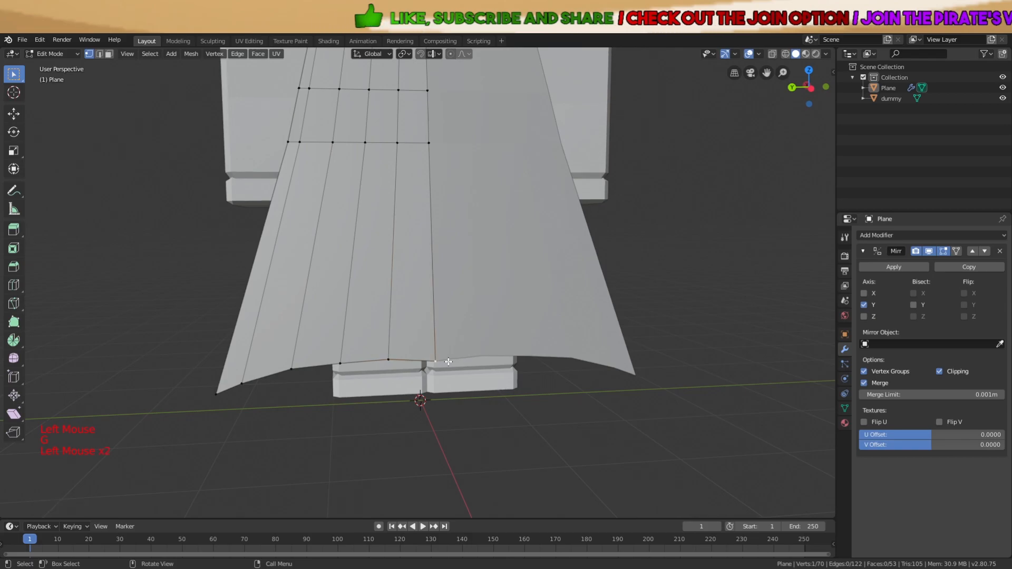
key(g)
key(z)
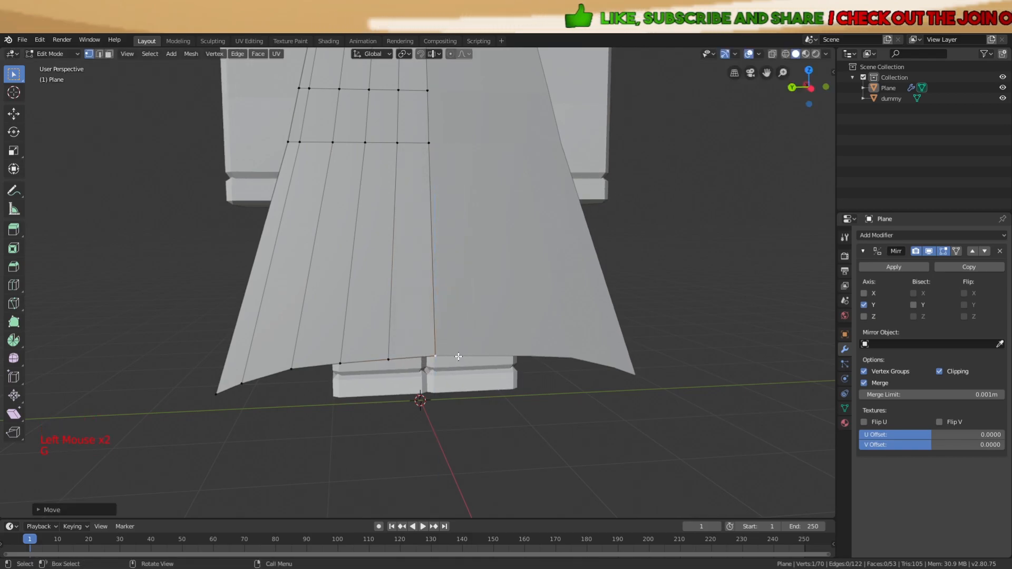
click(458, 357)
Clear the selection, exit Edit Mode, and view the figure from the side
key(a)
scroll(485, 369, down, 2)
key(Tab)
scroll(499, 378, down, 1)
key(a)
key(a)
key(a)
middle_drag(498, 378, 607, 337)
Select three side vertices of the cape and move them along the Z axis
key(Tab)
key(a)
key(a)
key(a)
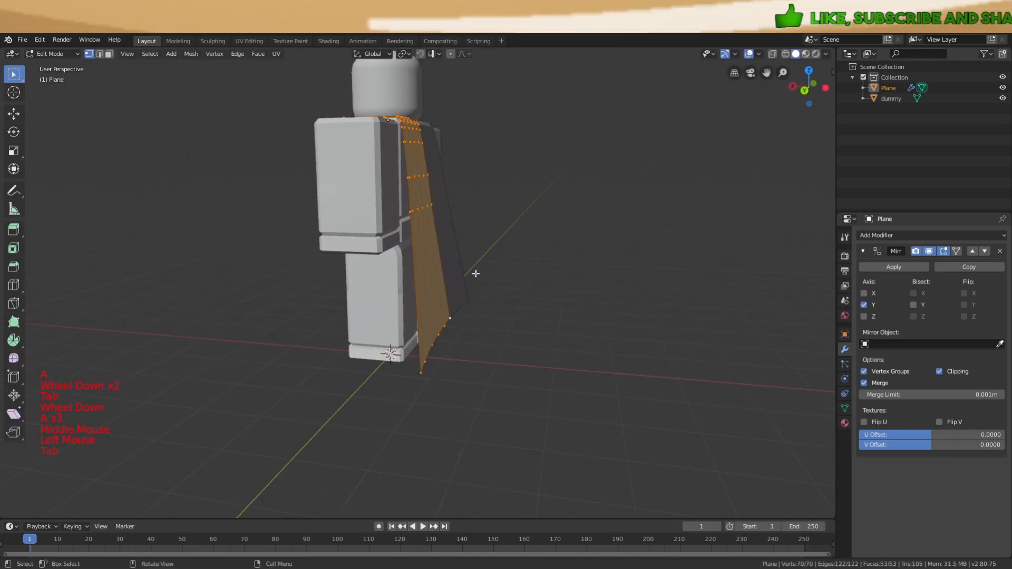
scroll(422, 258, up, 2)
middle_drag(488, 251, 393, 264)
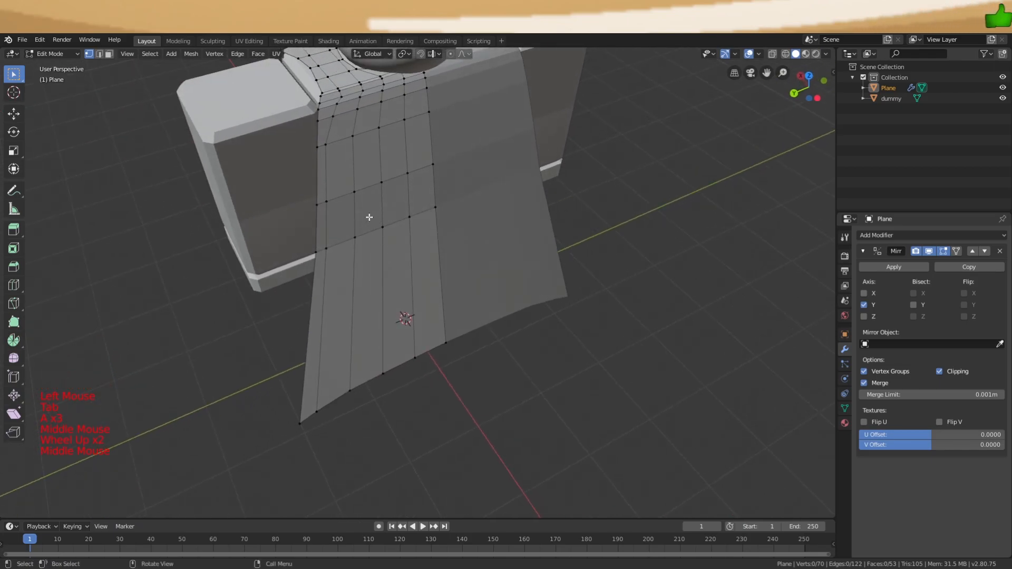
shift+click(354, 238)
middle_drag(362, 238, 503, 229)
key(g)
key(z)
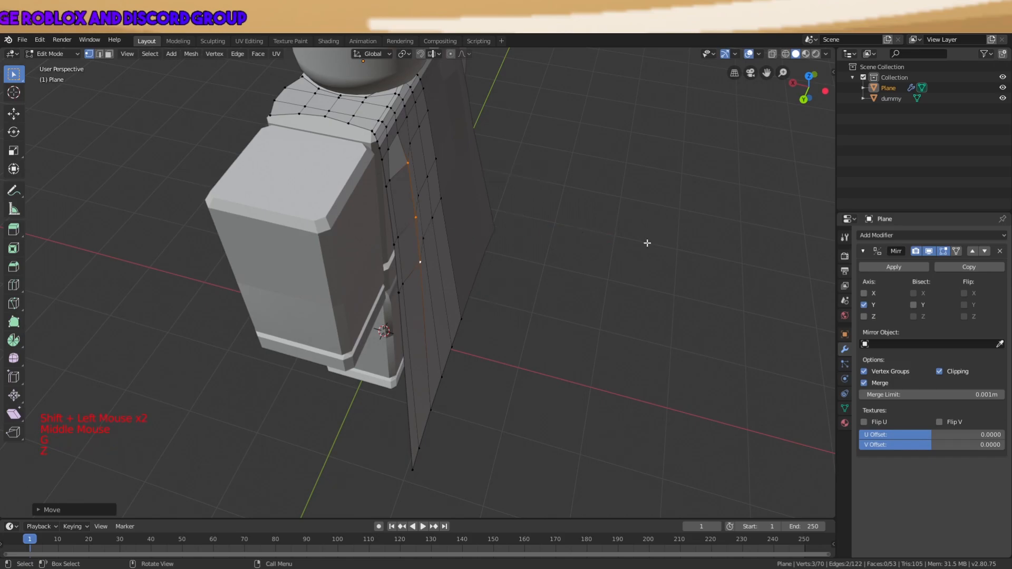
Leave Edit Mode on the cape and clear the scene selection
key(a)
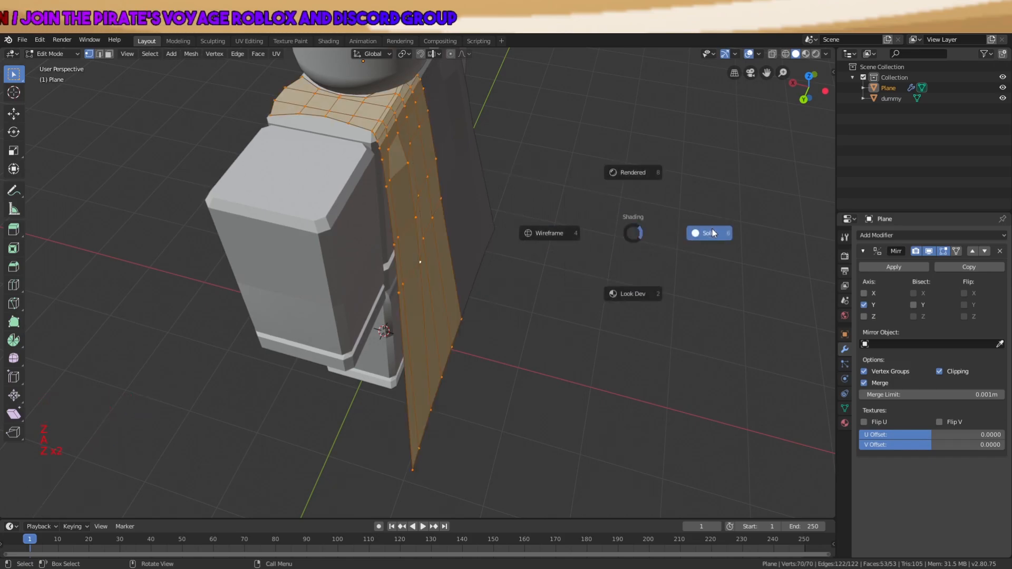
key(a)
key(Tab)
middle_drag(685, 226, 565, 217)
key(a)
scroll(564, 218, down, 2)
key(a)
key(a)
Reselect the cape in Edit Mode and pick a vertex near its shoulder
click(485, 220)
scroll(486, 219, up, 2)
key(Tab)
key(a)
key(a)
key(a)
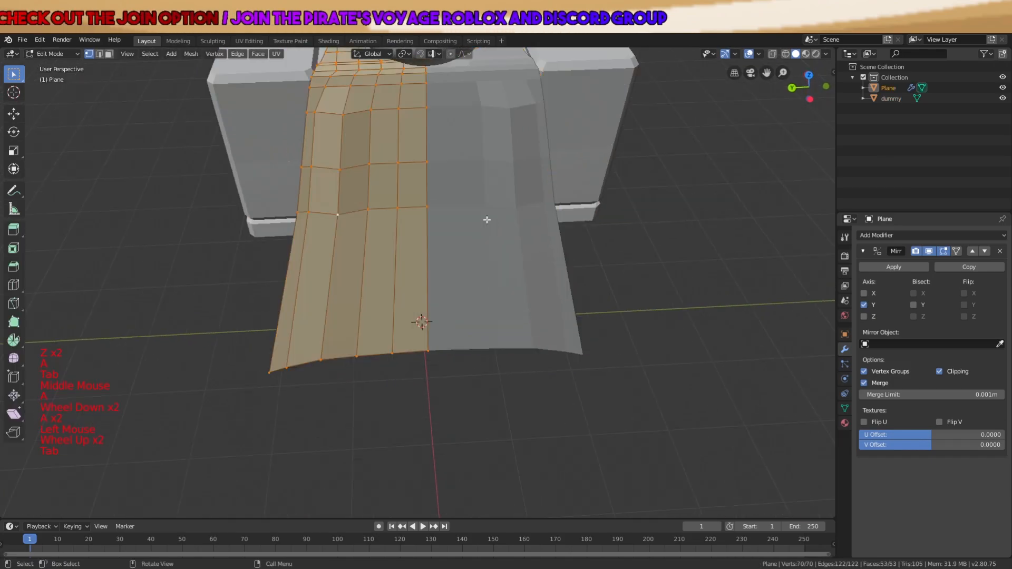
shift+middle_drag(398, 153, 440, 362)
scroll(506, 287, up, 2)
click(411, 285)
scroll(468, 272, up, 3)
middle_drag(470, 272, 542, 253)
Nudge an upper cape vertex slightly right along X, then adjust it along Z
key(g)
key(x)
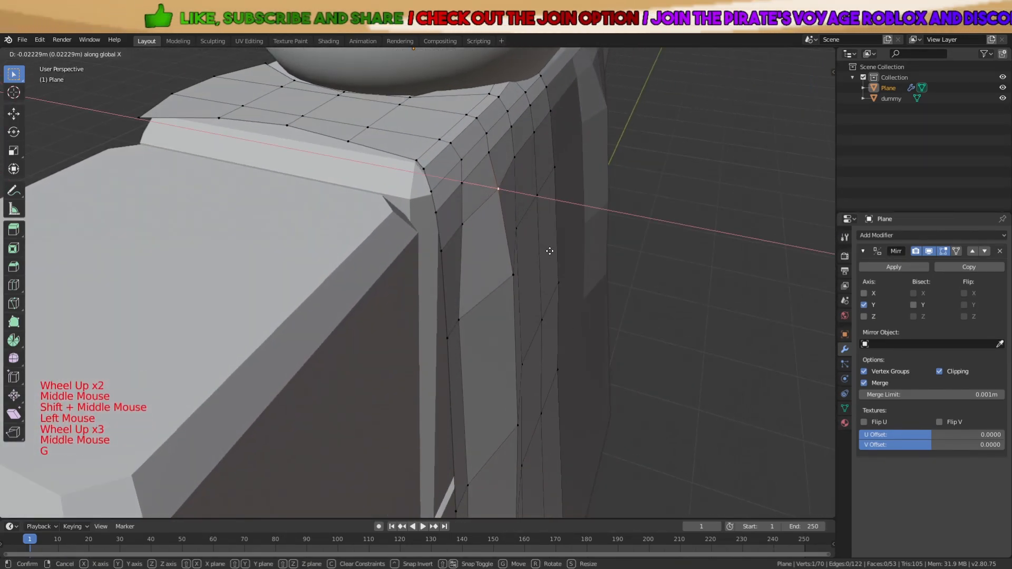
key(Escape)
click(492, 153)
key(g)
key(x)
click(499, 157)
key(g)
key(z)
click(498, 131)
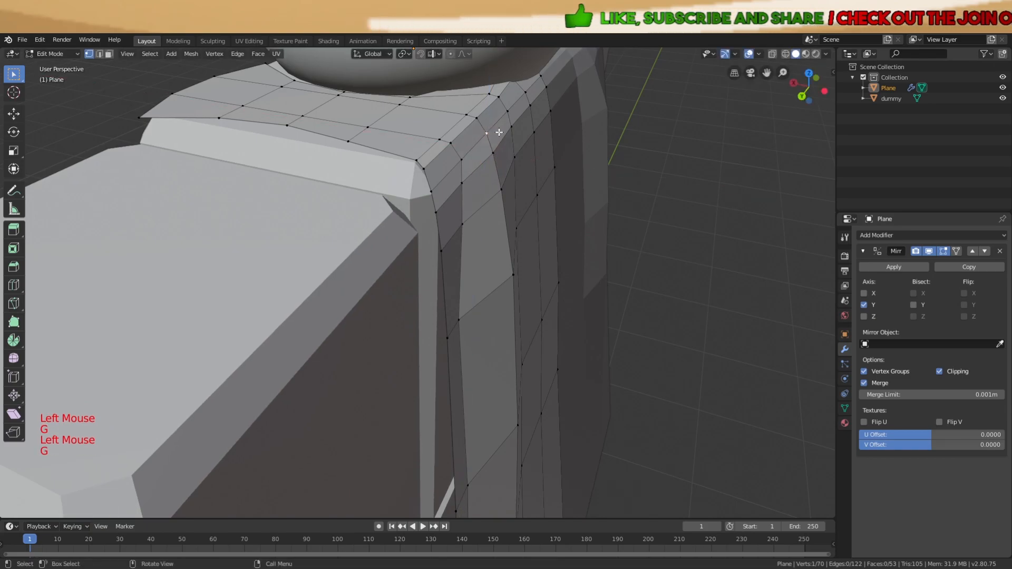
Slide a group of three upper cape vertices along the X axis
scroll(519, 152, down, 3)
key(a)
key(Tab)
scroll(501, 190, down, 3)
middle_drag(572, 219, 504, 283)
scroll(501, 194, down, 1)
key(a)
key(a)
key(a)
key(Tab)
scroll(470, 267, up, 4)
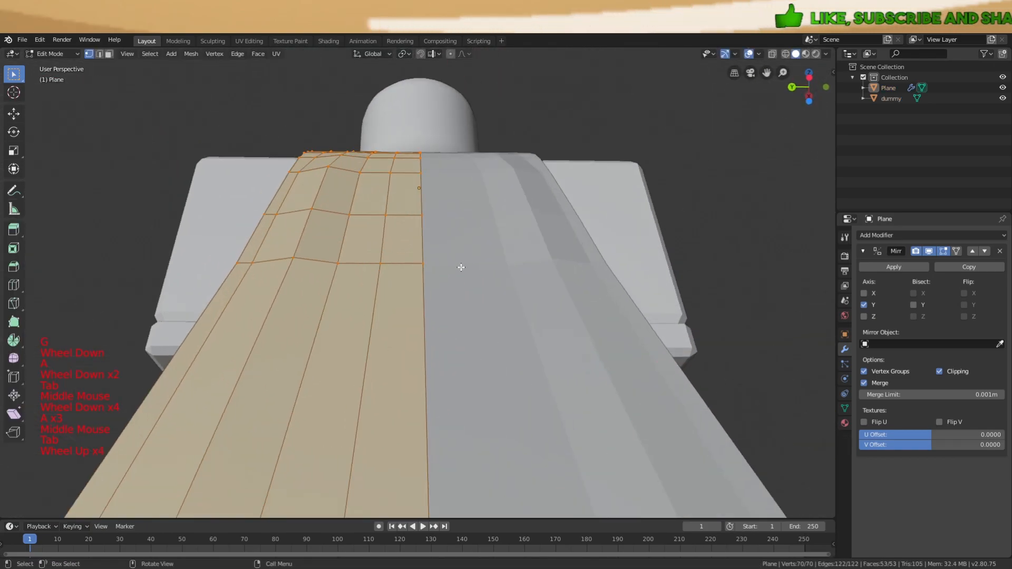
shift+click(392, 174)
middle_drag(488, 232, 493, 313)
key(g)
key(x)
click(546, 241)
key(a)
key(Tab)
key(Tab)
Slide a shoulder vertex along X to shape the shoulder fold
click(404, 196)
middle_drag(404, 196, 510, 210)
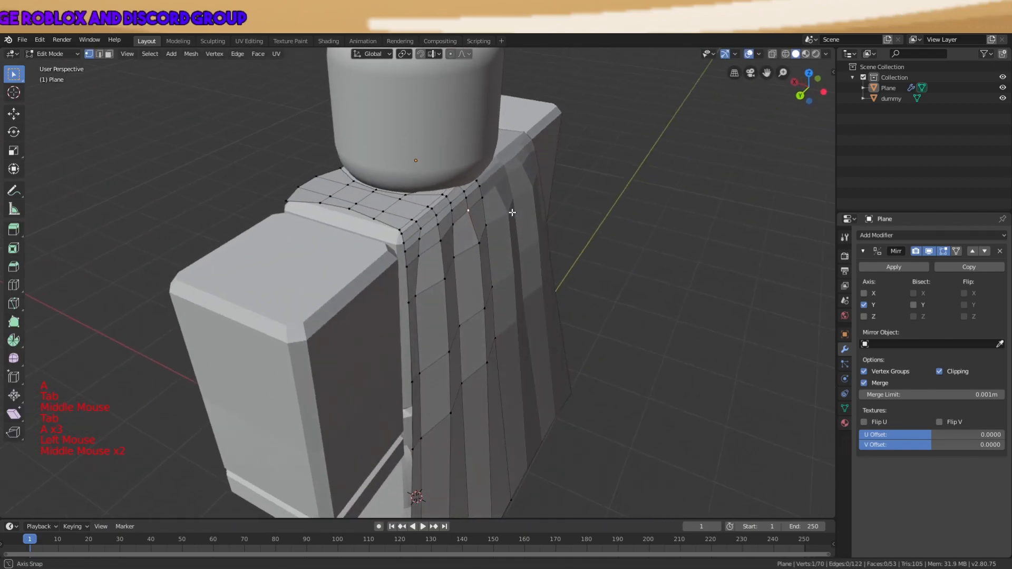
scroll(527, 208, up, 2)
key(g)
key(x)
click(546, 207)
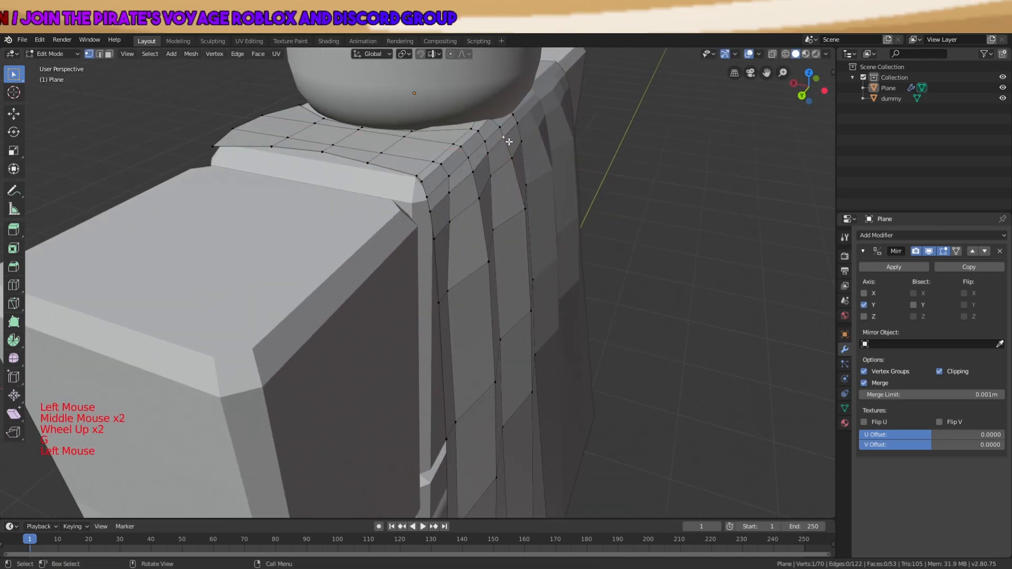
key(g)
key(g)
key(a)
key(Tab)
Reselect the cape and enter Edit Mode with all vertices deselected
scroll(559, 181, down, 2)
scroll(558, 179, down, 4)
key(a)
key(a)
key(a)
middle_drag(558, 179, 368, 295)
scroll(502, 302, down, 5)
key(a)
key(a)
key(a)
scroll(462, 336, up, 5)
click(461, 336)
key(Tab)
key(a)
key(a)
key(a)
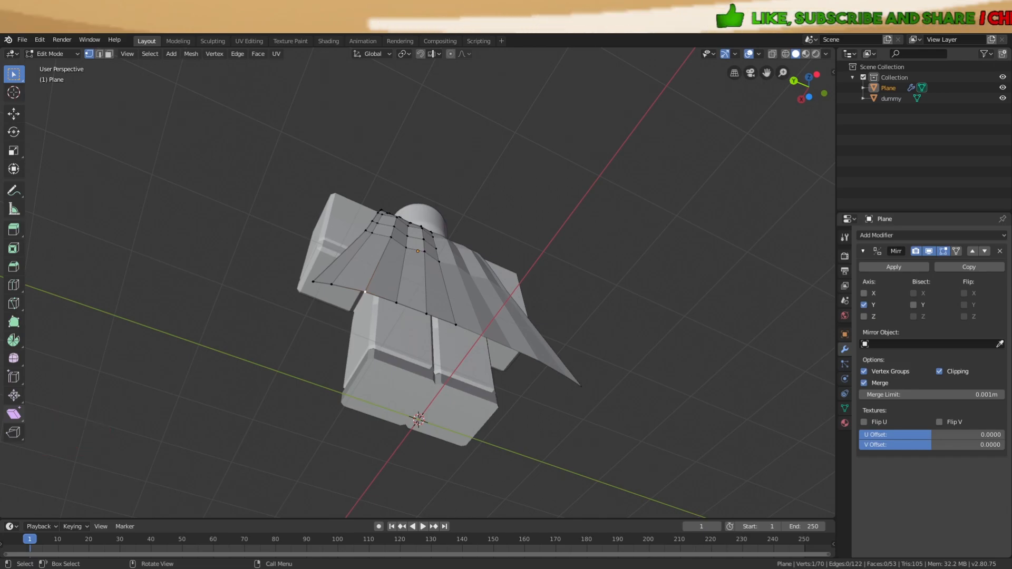
Reposition a cape vertex while viewing the cape from below
scroll(475, 326, up, 5)
middle_drag(474, 327, 502, 366)
scroll(459, 308, down, 1)
middle_drag(458, 308, 468, 334)
middle_drag(403, 286, 460, 392)
key(g)
click(519, 279)
Return to Object Mode and review the draped cape with nothing selected
scroll(519, 280, down, 4)
key(a)
scroll(519, 283, down, 1)
key(Tab)
key(a)
key(a)
key(a)
scroll(445, 346, down, 4)
middle_drag(445, 346, 495, 363)
scroll(441, 287, up, 6)
middle_drag(440, 286, 694, 255)
key(Tab)
scroll(486, 277, up, 3)
key(a)
key(a)
key(a)
scroll(468, 253, down, 2)
key(Tab)
key(a)
key(a)
key(a)
scroll(564, 250, down, 2)
key(a)
key(a)
key(a)
scroll(419, 337, down, 4)
key(a)
key(a)
key(a)
scroll(424, 330, up, 3)
Apply the cape's Mirror modifier to make the mirrored half permanent
click(436, 327)
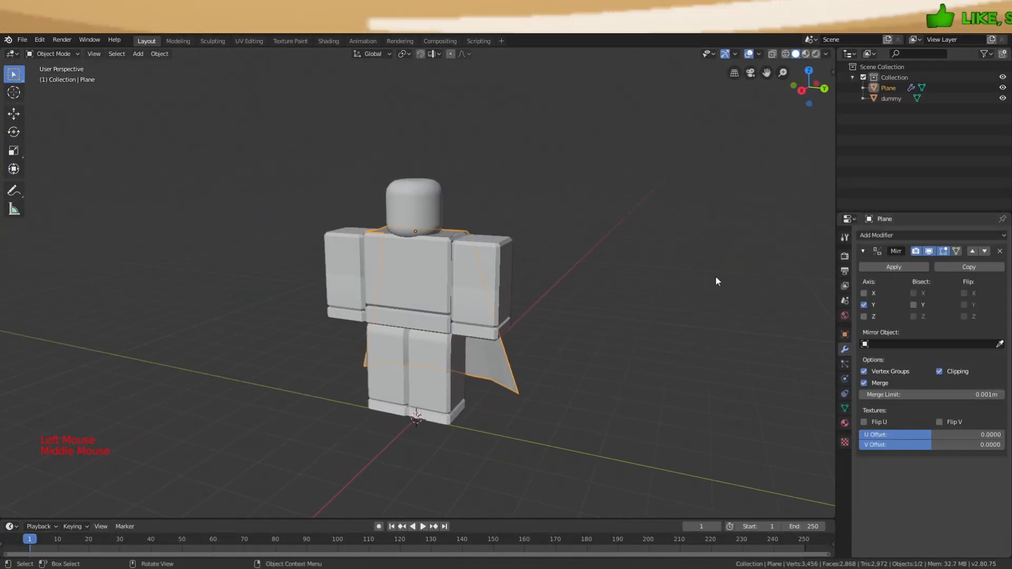
click(887, 268)
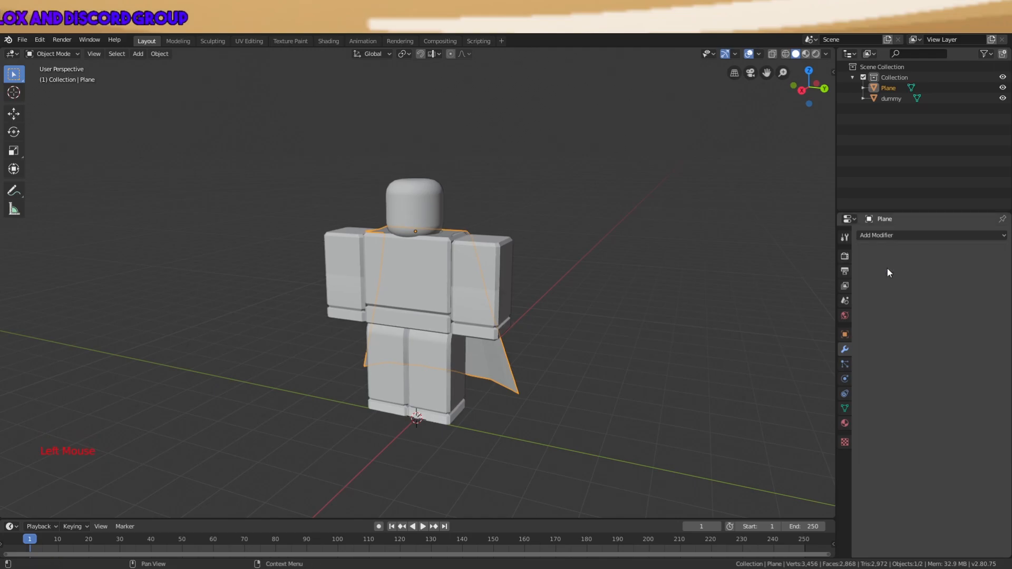
middle_drag(561, 320, 491, 380)
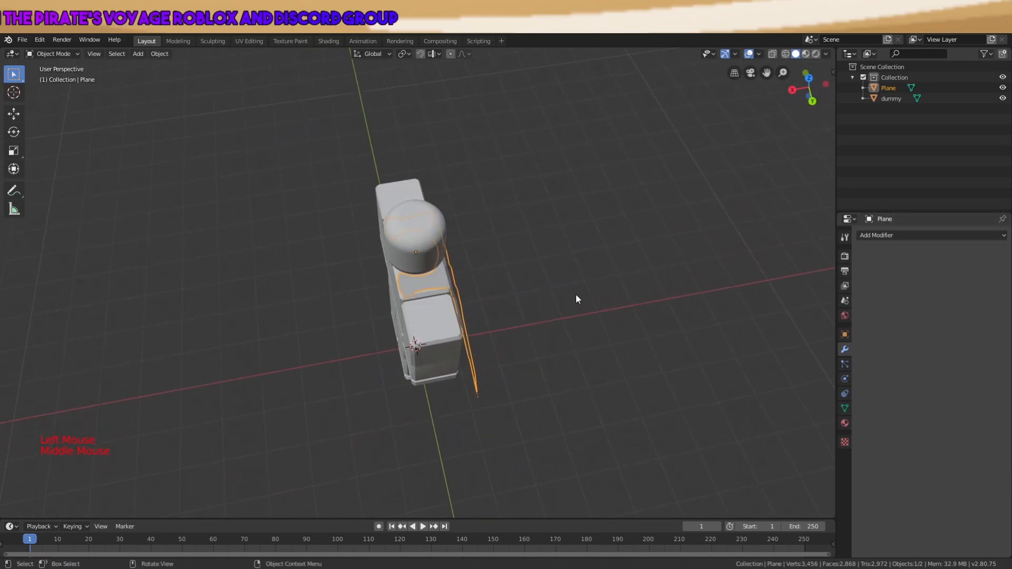
scroll(568, 303, up, 2)
key(g)
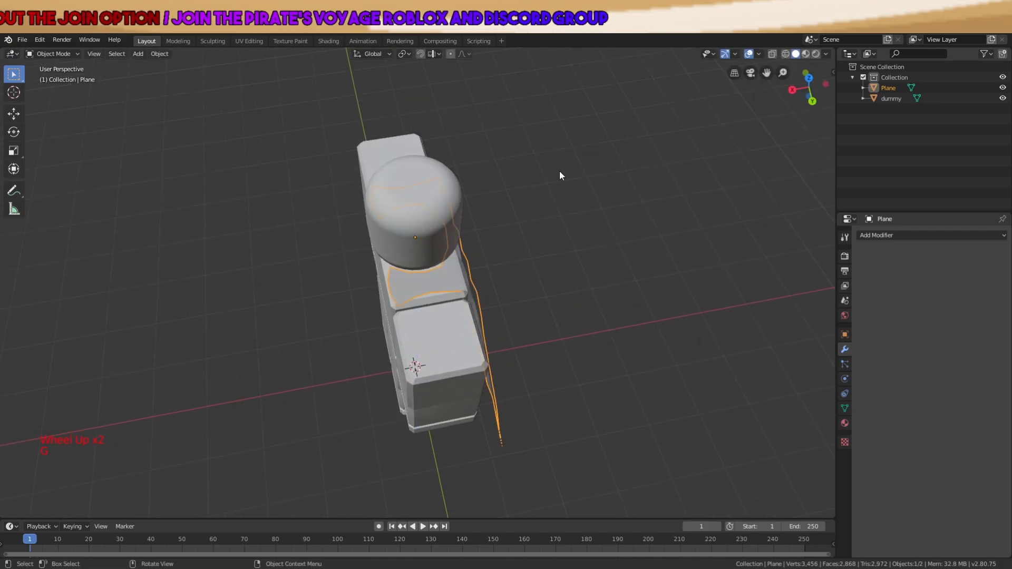
Try a Solidify modifier on the cape, then remove it and open Viewport Overlays
click(887, 236)
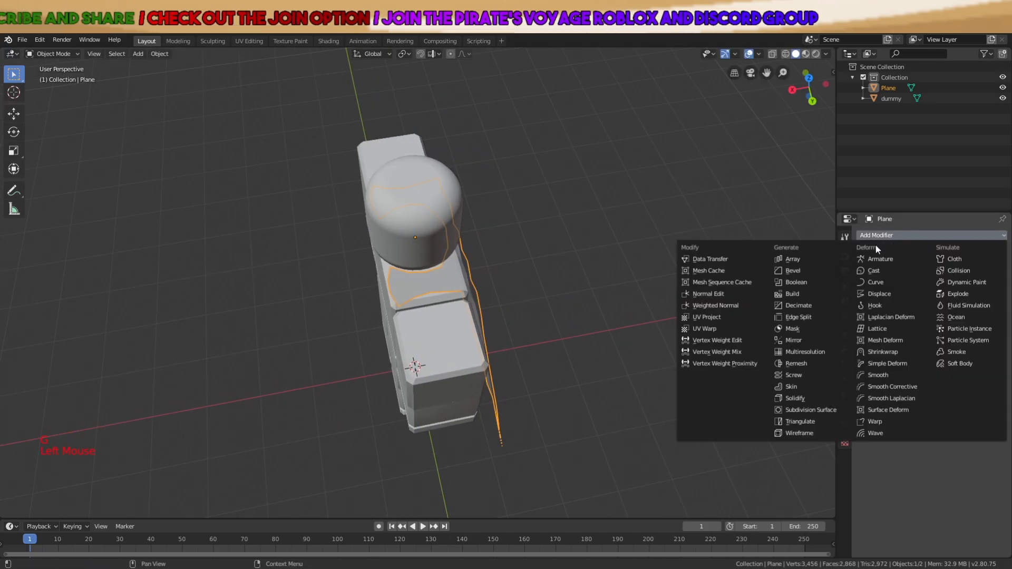
click(802, 398)
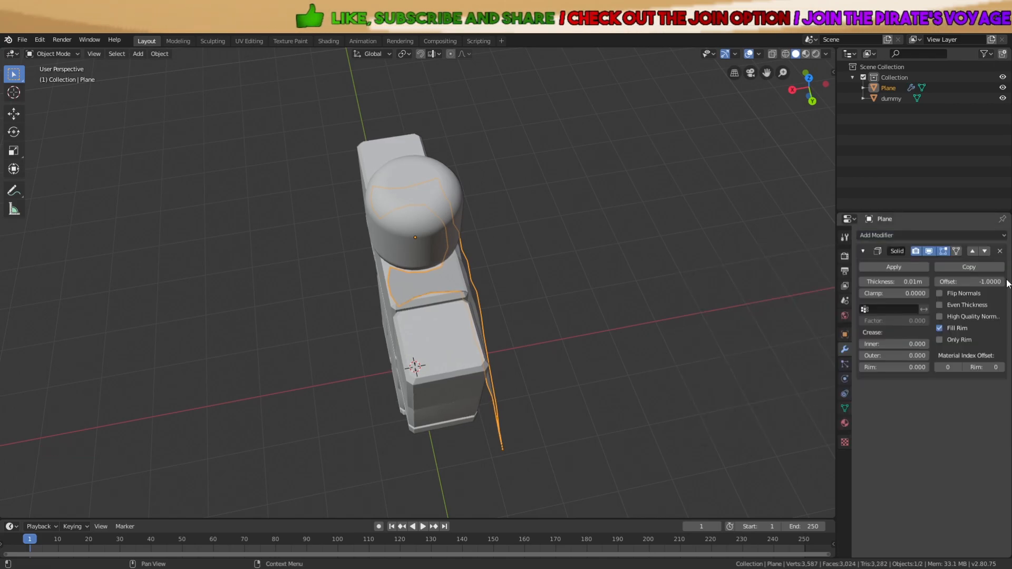
middle_drag(741, 317, 770, 274)
scroll(543, 217, up, 4)
middle_drag(543, 217, 593, 232)
click(1000, 250)
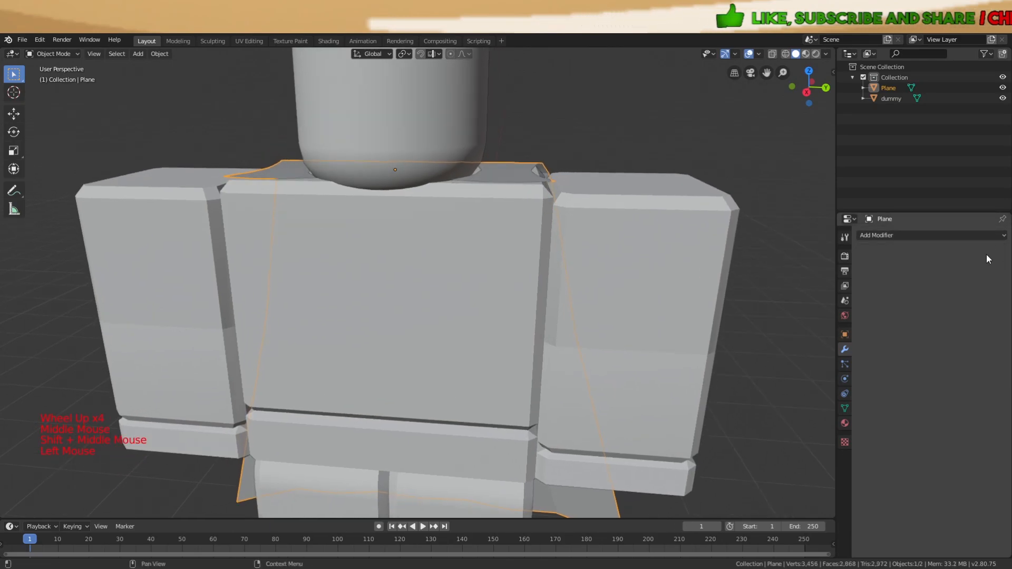
click(762, 53)
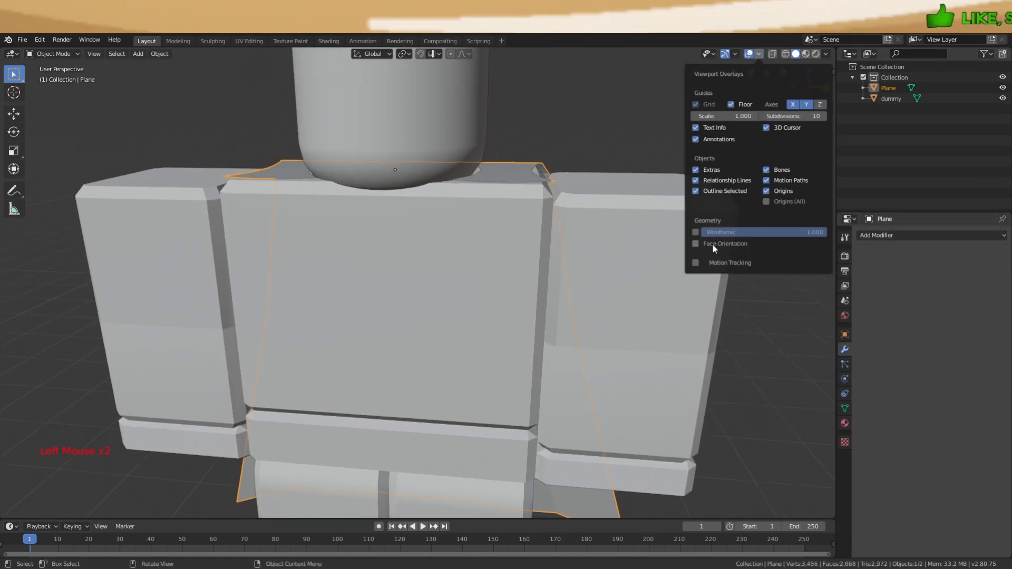
Turn on the Face Orientation overlay and inspect the cape from the front
click(695, 243)
middle_drag(575, 245, 384, 287)
scroll(383, 287, down, 2)
scroll(384, 291, down, 1)
scroll(664, 347, up, 1)
middle_drag(663, 347, 649, 334)
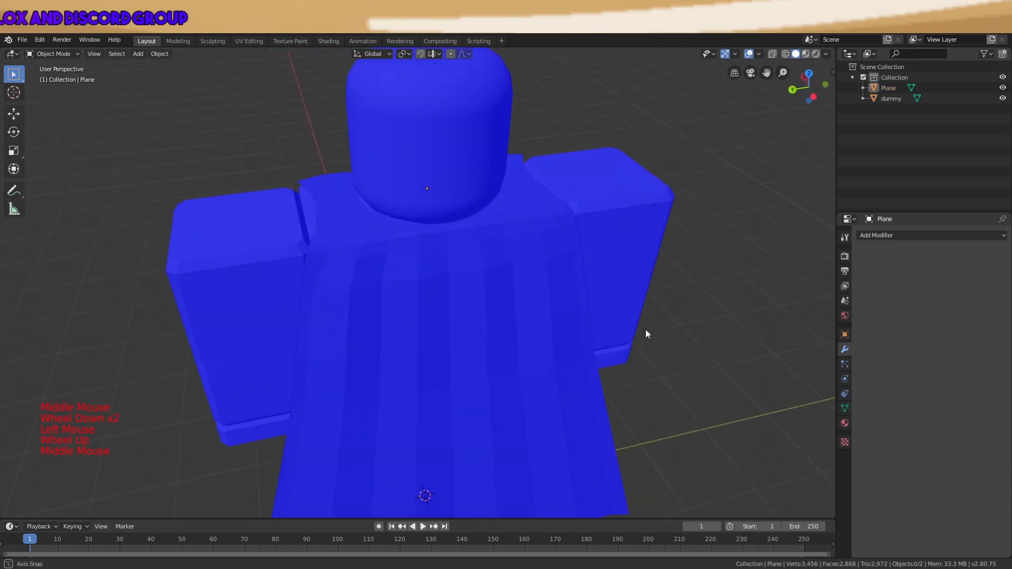
scroll(637, 322, down, 2)
middle_drag(439, 302, 383, 244)
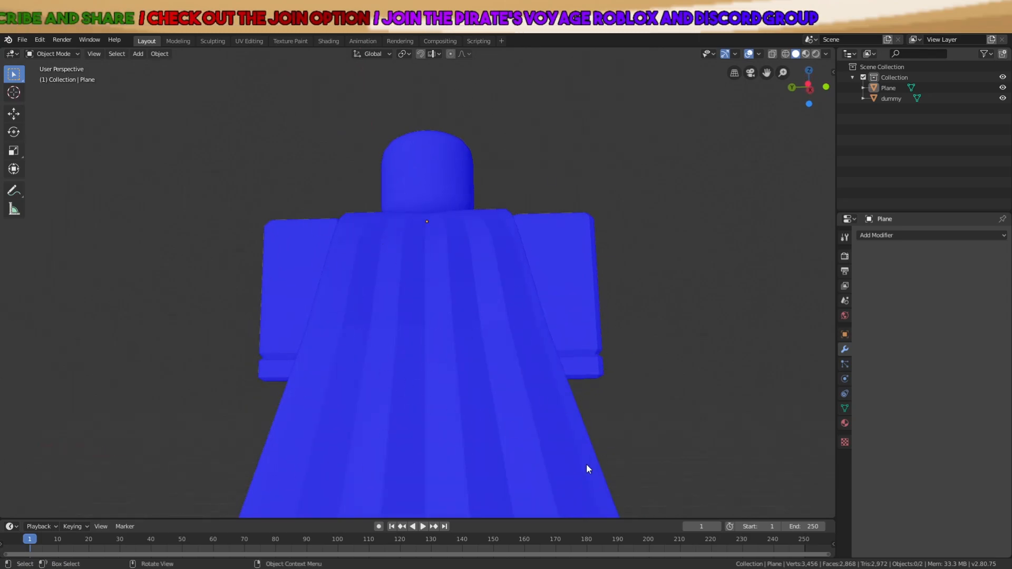
middle_drag(551, 423, 541, 460)
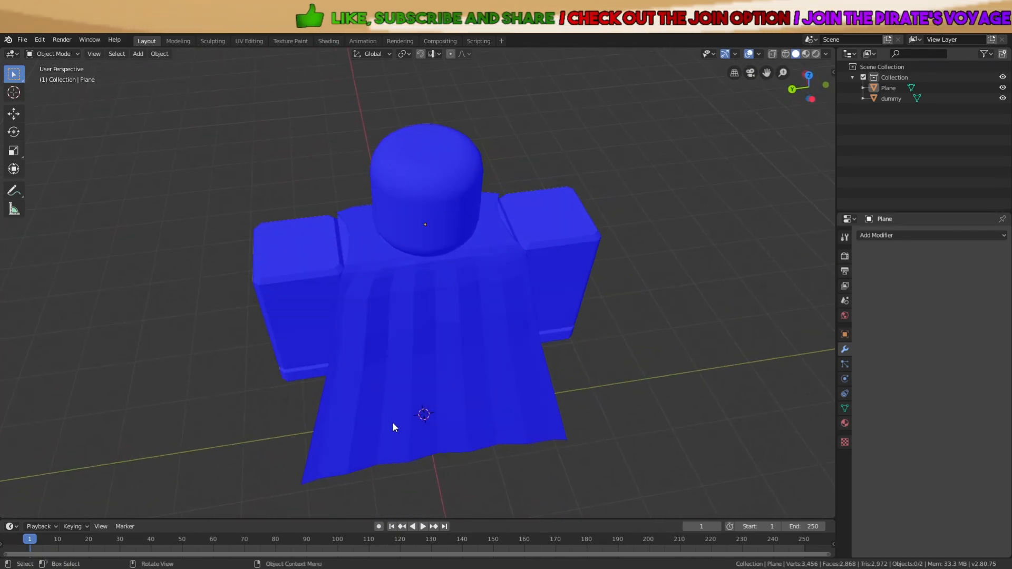
middle_drag(385, 392, 405, 345)
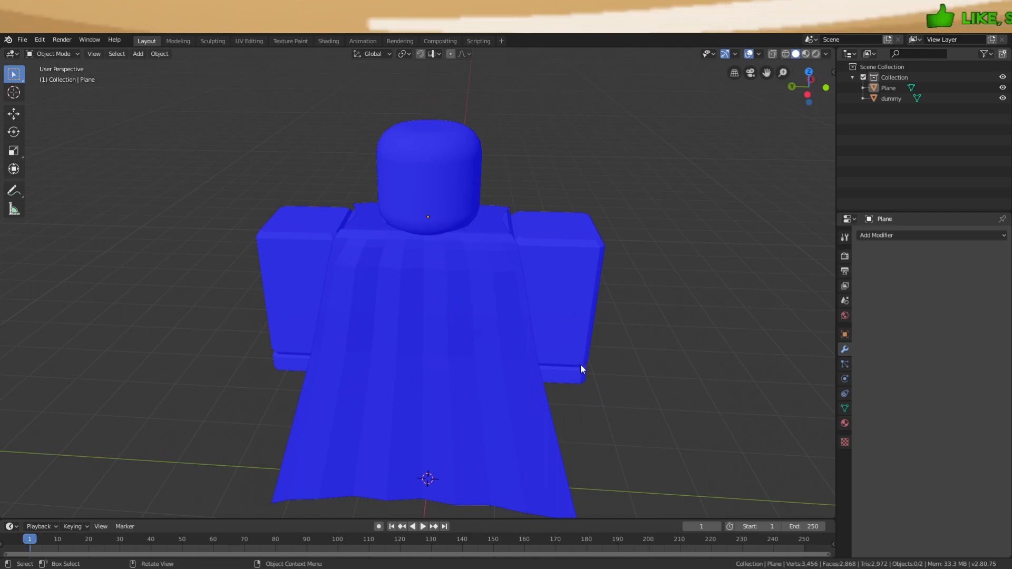
Check the cape's red inner side from above and behind, then select the cape
shift+middle_drag(574, 384, 564, 355)
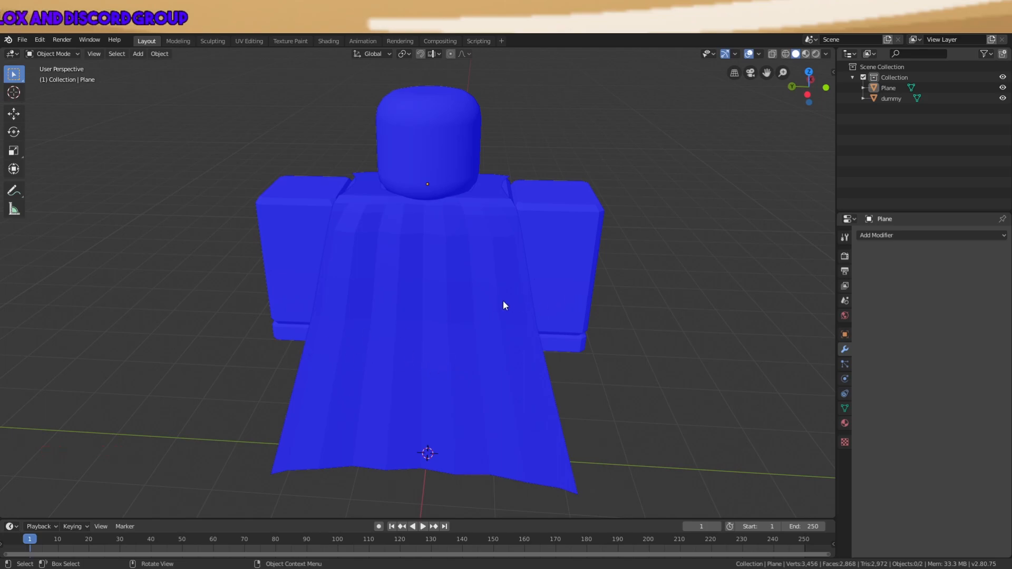
middle_drag(460, 315, 635, 316)
scroll(554, 293, up, 3)
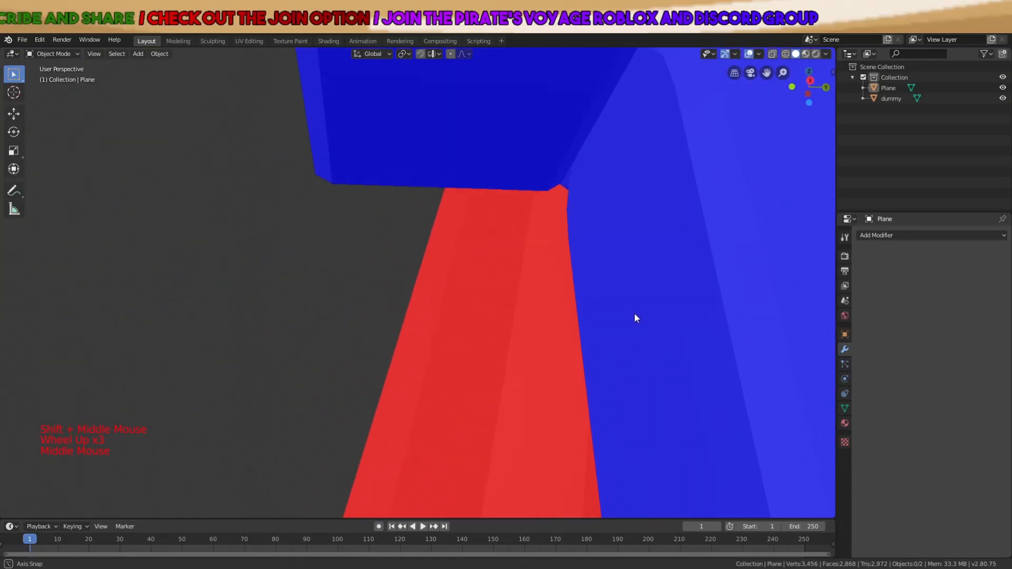
middle_drag(411, 380, 387, 375)
scroll(469, 352, down, 3)
scroll(510, 338, down, 3)
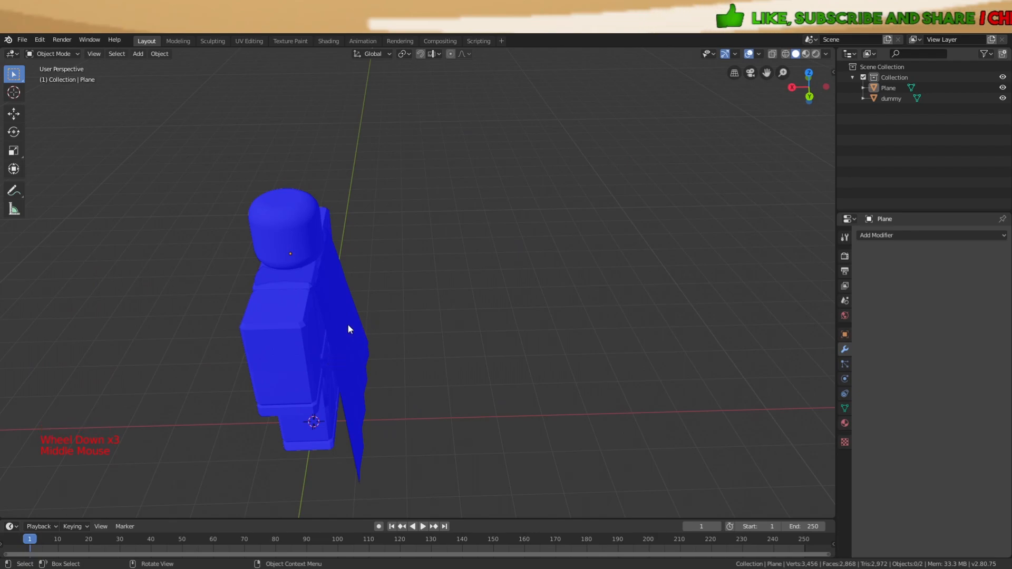
middle_drag(358, 331, 284, 333)
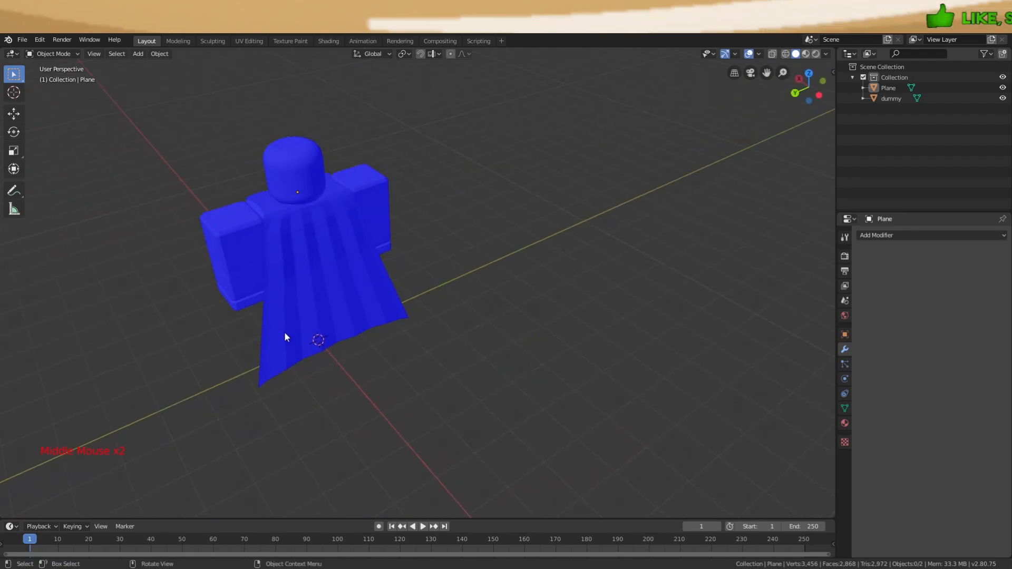
middle_drag(330, 226, 337, 174)
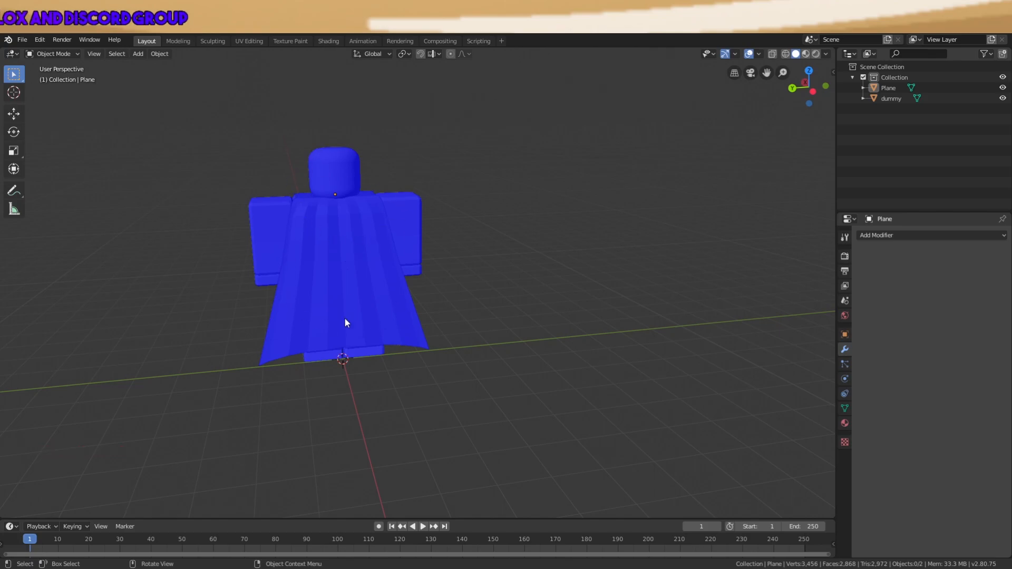
middle_drag(368, 284, 561, 332)
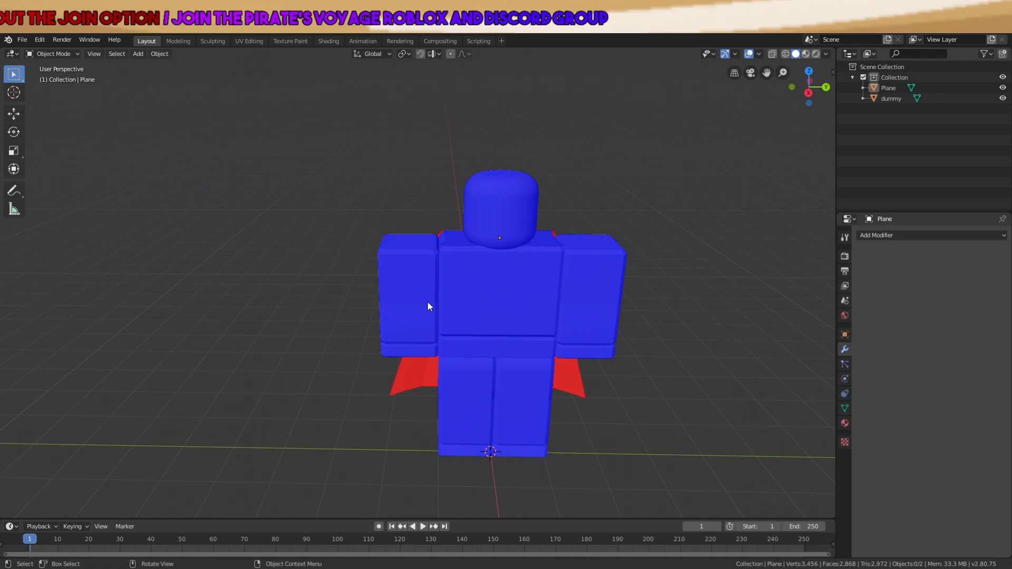
middle_drag(445, 332, 479, 319)
shift+middle_drag(605, 210, 574, 223)
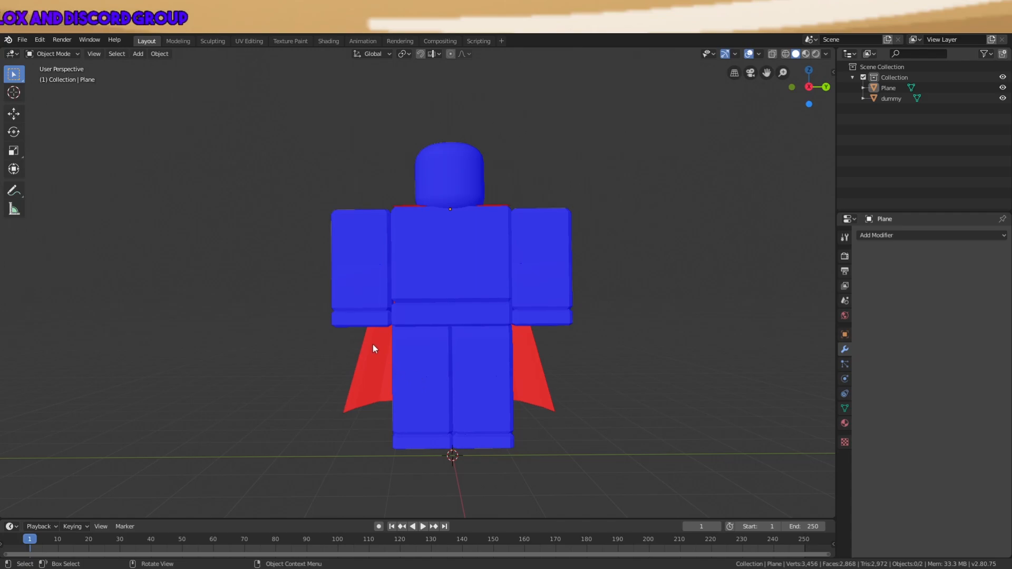
middle_drag(372, 344, 369, 311)
click(338, 333)
scroll(342, 330, up, 2)
scroll(341, 330, up, 1)
Turn off the Face Orientation overlay and enter Edit Mode, selecting a single cape vertex
click(759, 53)
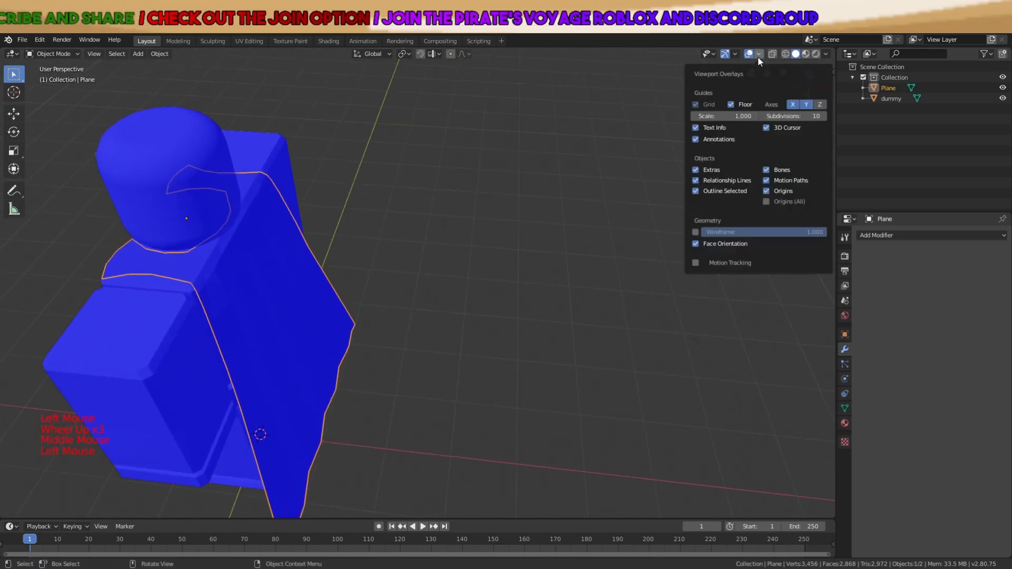
click(697, 243)
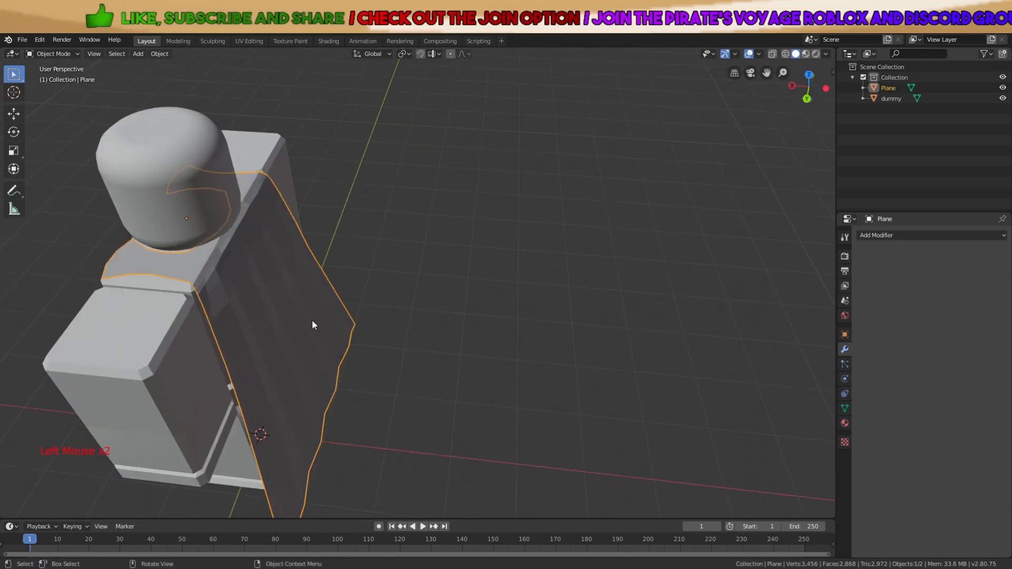
key(Tab)
key(a)
key(a)
key(a)
shift+middle_drag(312, 318, 374, 300)
scroll(375, 301, up, 3)
click(279, 317)
middle_drag(287, 314, 411, 169)
scroll(362, 271, up, 1)
Try X-axis moves on the selected vertex, cancelling each one
key(g)
key(x)
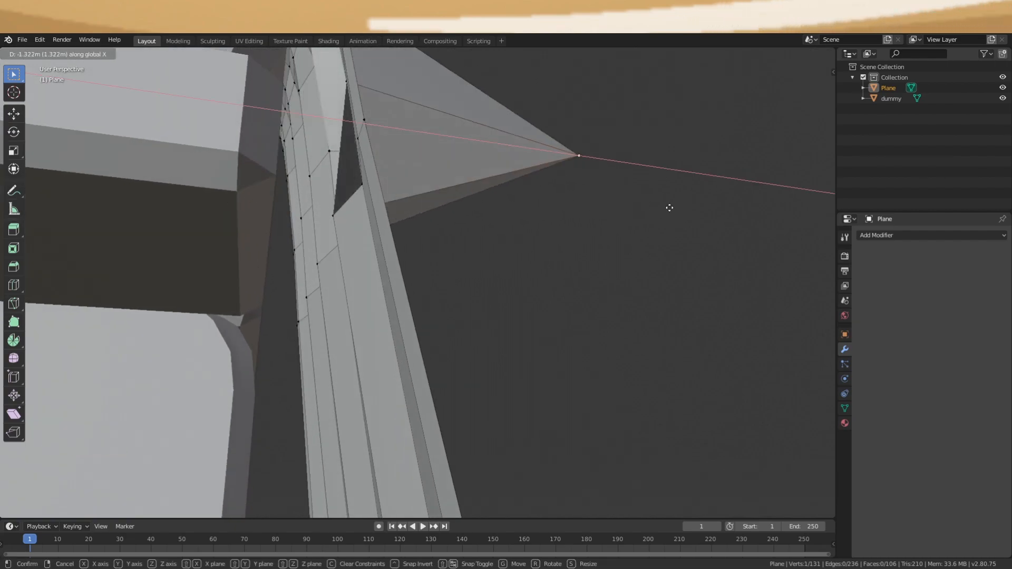
key(Escape)
middle_drag(406, 185, 336, 219)
key(g)
key(x)
right_click(626, 215)
middle_drag(538, 210, 515, 161)
key(g)
key(x)
right_click(590, 172)
Inspect the cape from front and side views and deselect the vertex
middle_drag(589, 172, 402, 262)
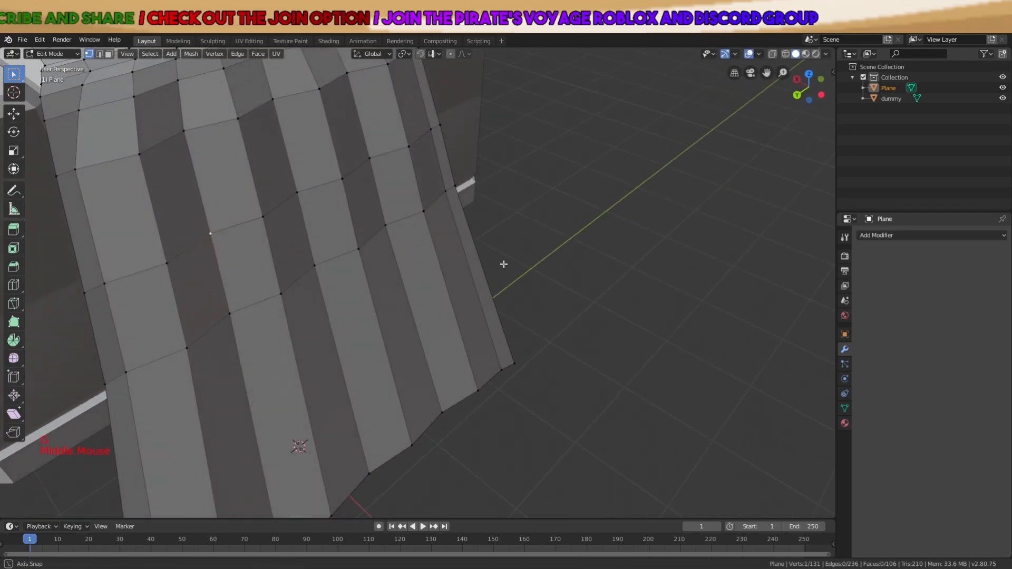
scroll(402, 261, down, 3)
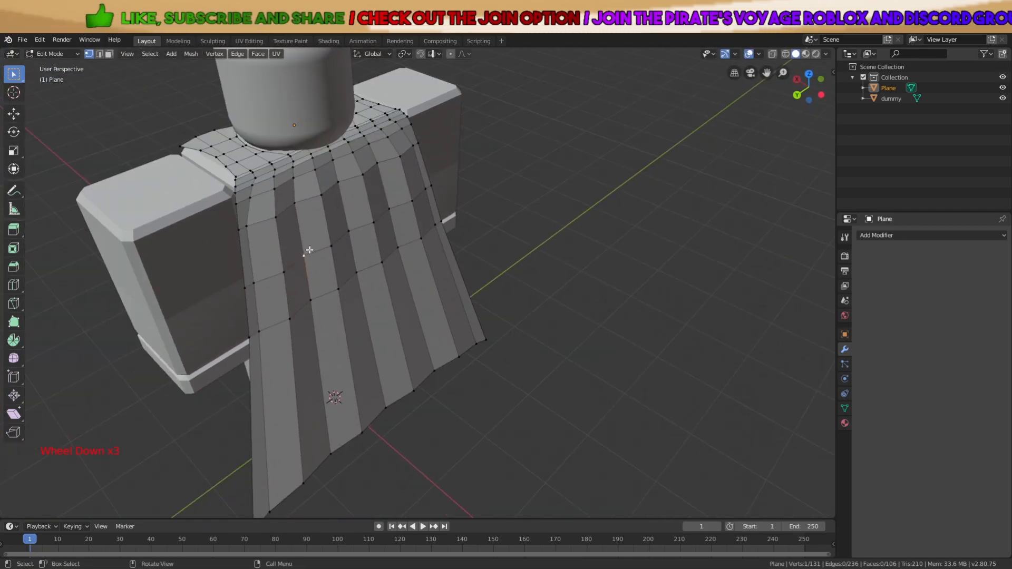
middle_drag(308, 253, 312, 398)
middle_drag(327, 335, 451, 248)
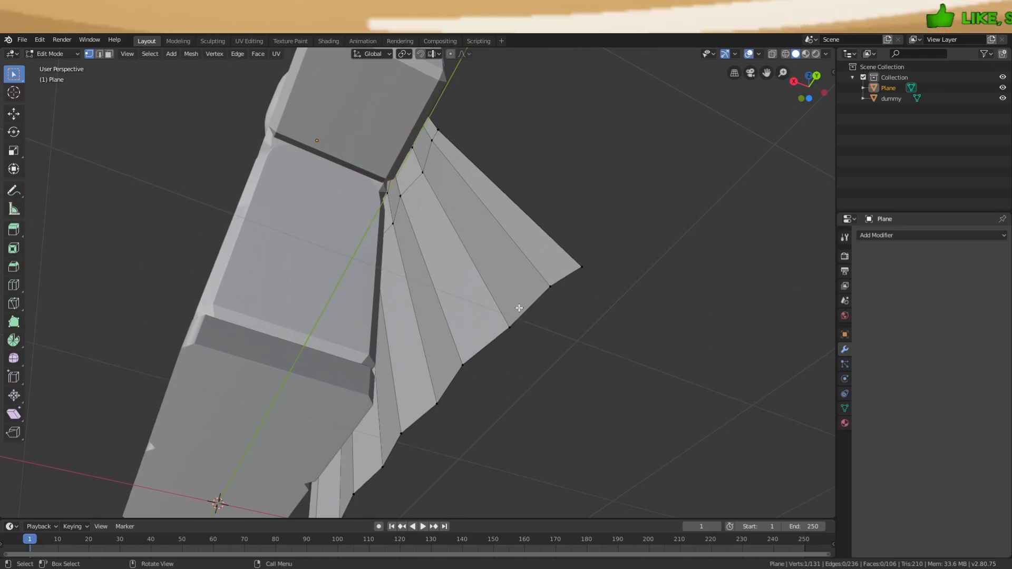
middle_drag(517, 289, 385, 295)
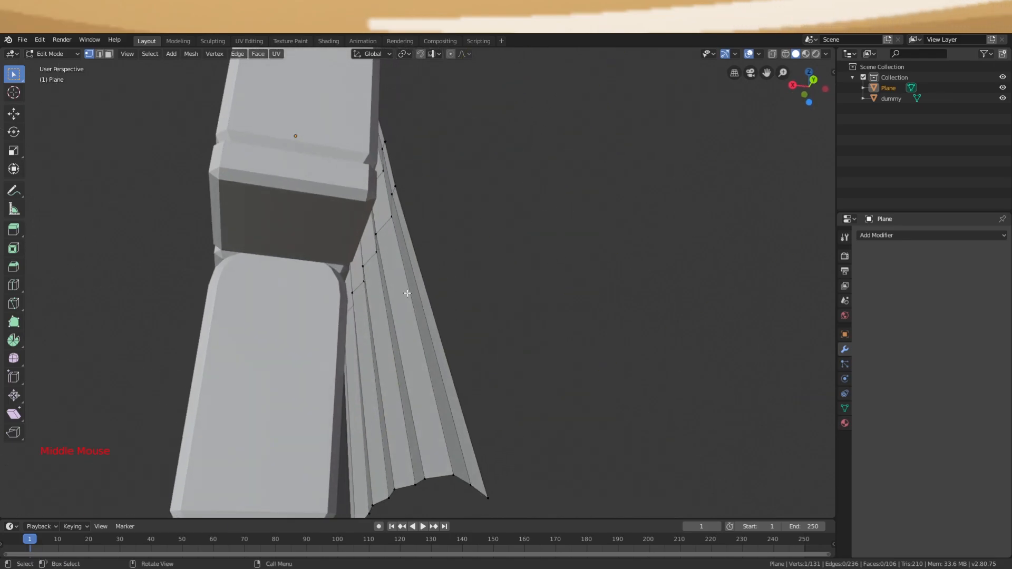
click(490, 284)
scroll(490, 285, down, 2)
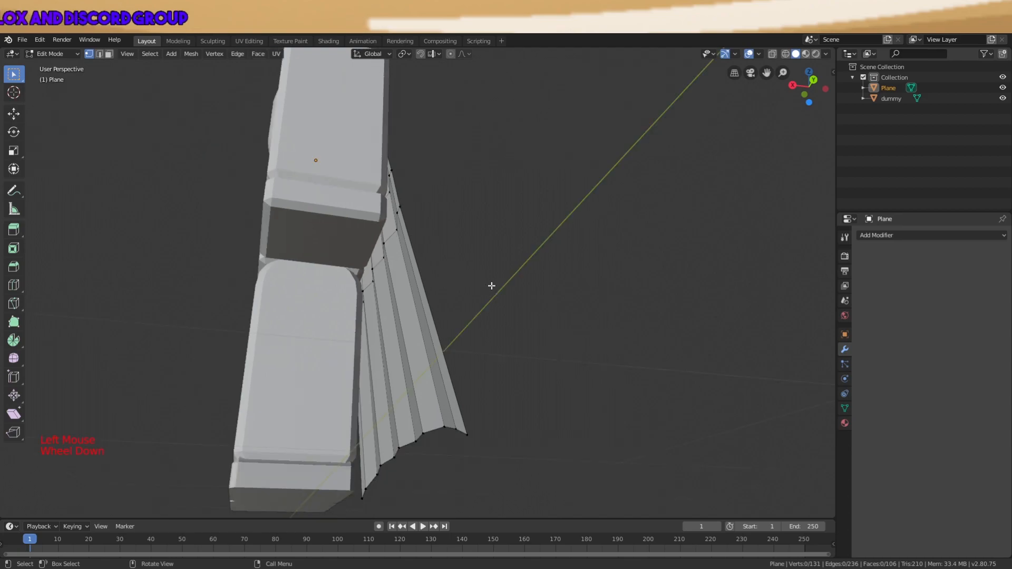
middle_drag(488, 285, 556, 383)
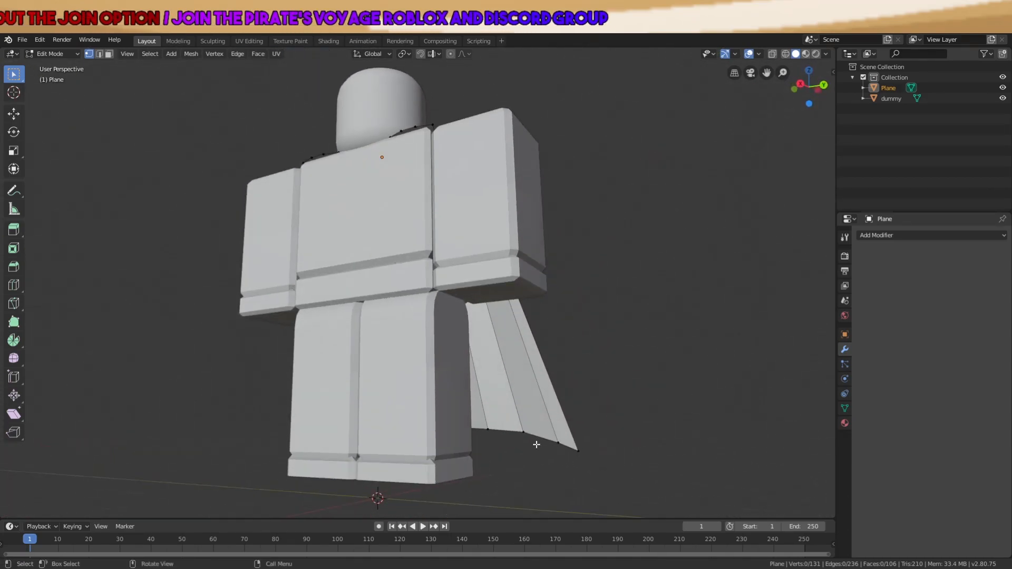
middle_drag(552, 458, 501, 443)
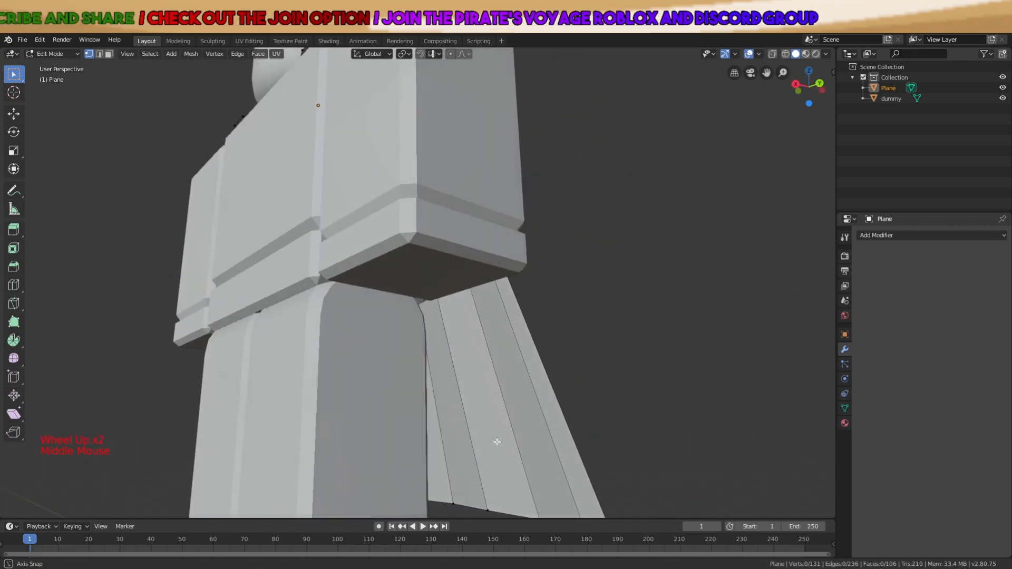
scroll(487, 441, down, 3)
Select the cape's hem loop, trial-extrude it upward, then undo the extrusions
alt+shift+click(454, 396)
scroll(486, 406, up, 2)
middle_drag(486, 407, 464, 384)
key(e)
key(g)
click(415, 297)
key(g)
key(z)
right_click(417, 288)
key(e)
key(z)
click(419, 159)
middle_drag(419, 159, 505, 255)
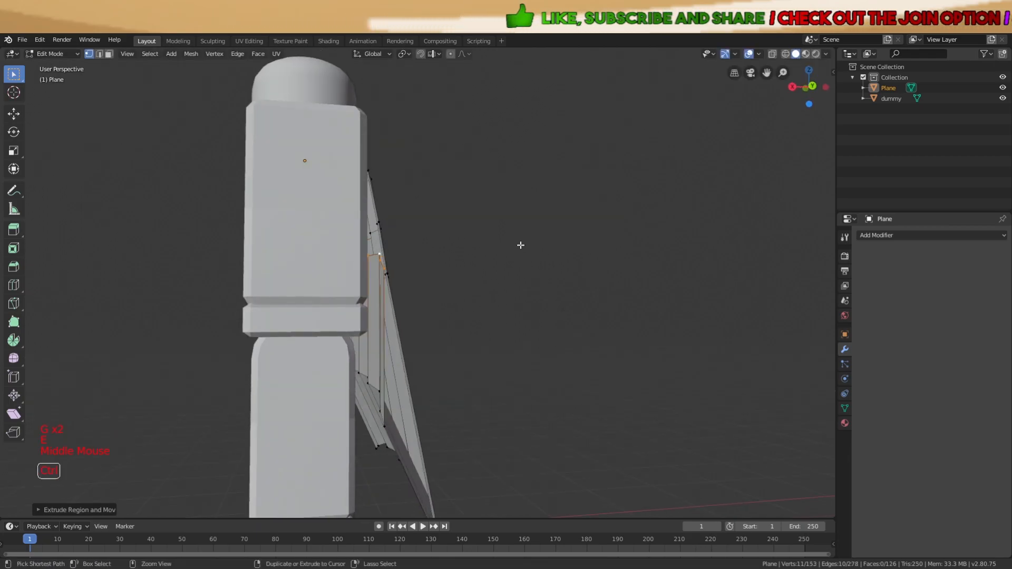
key(ctrl+z)
key(ctrl+z)
key(ctrl+z)
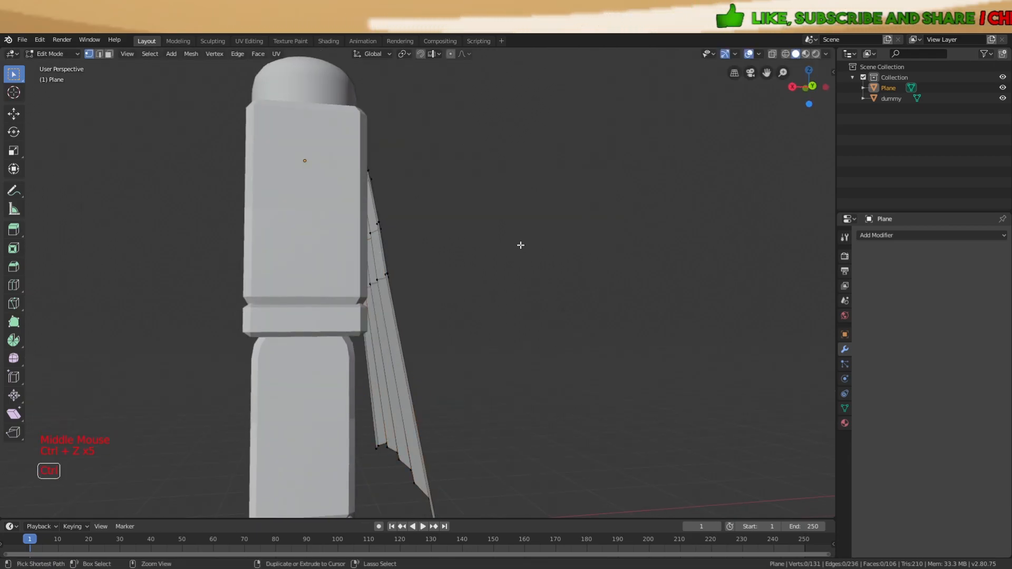
Add a 0.01 m Solidify modifier to the cape and return to Object Mode
click(879, 236)
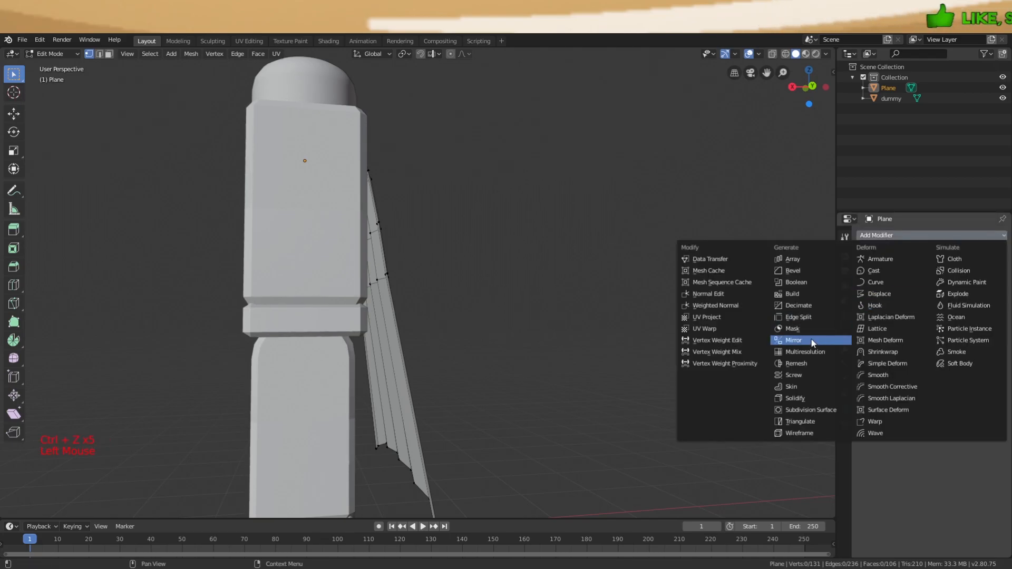
click(796, 398)
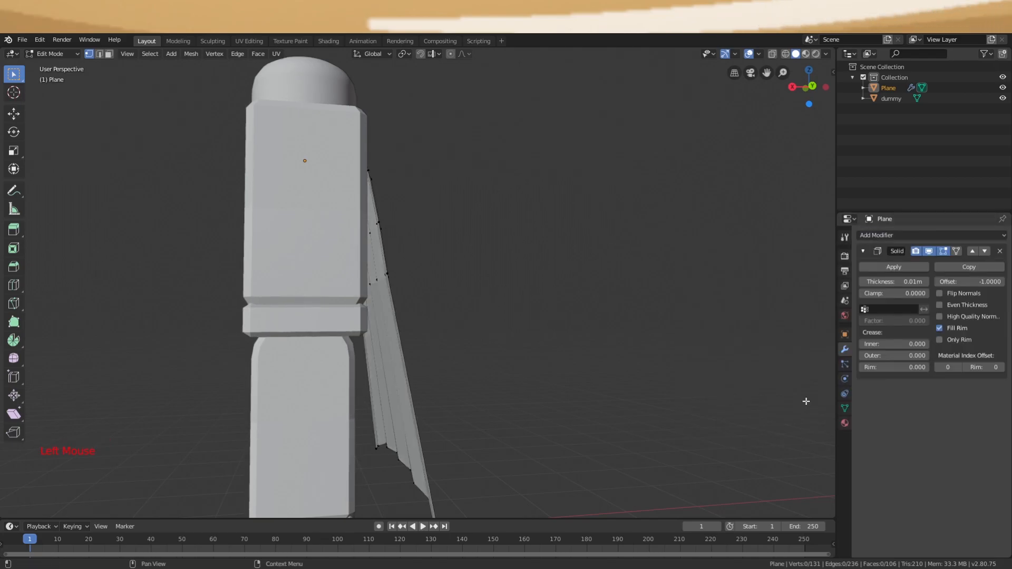
middle_drag(673, 333, 644, 368)
key(Tab)
middle_drag(549, 343, 400, 258)
key(a)
key(a)
key(a)
scroll(473, 260, up, 2)
scroll(422, 257, up, 3)
scroll(363, 289, up, 1)
middle_drag(253, 325, 272, 323)
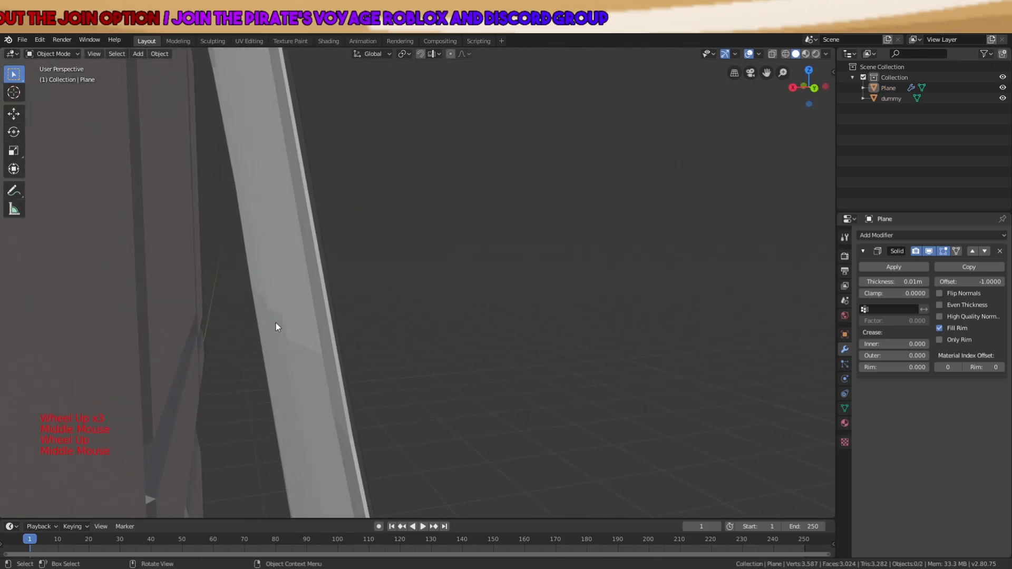
Check the normals with Face Orientation on, then apply the Solidify modifier
click(760, 55)
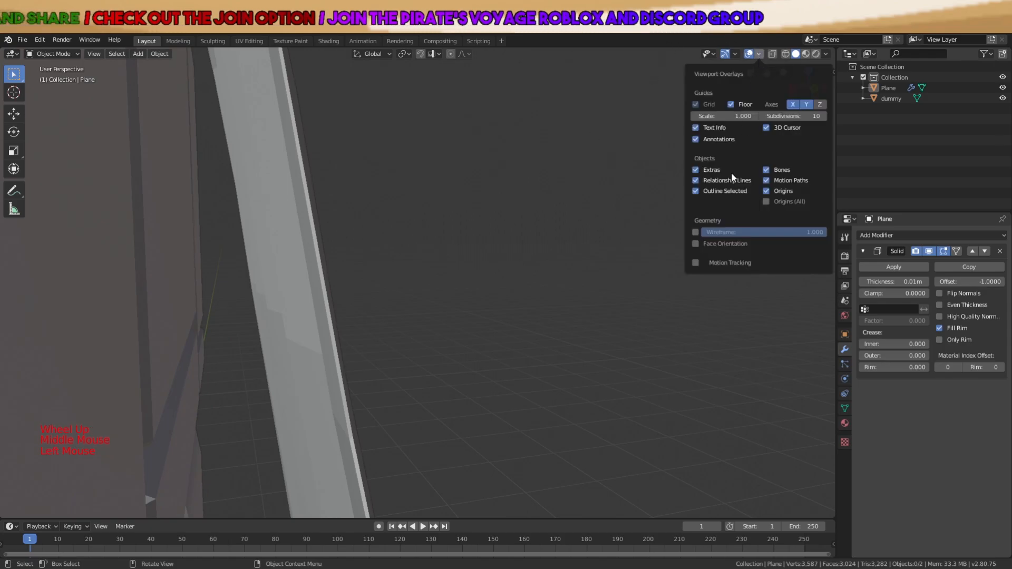
click(700, 240)
scroll(543, 286, down, 3)
middle_drag(542, 286, 526, 225)
scroll(526, 229, down, 3)
middle_drag(601, 198, 409, 109)
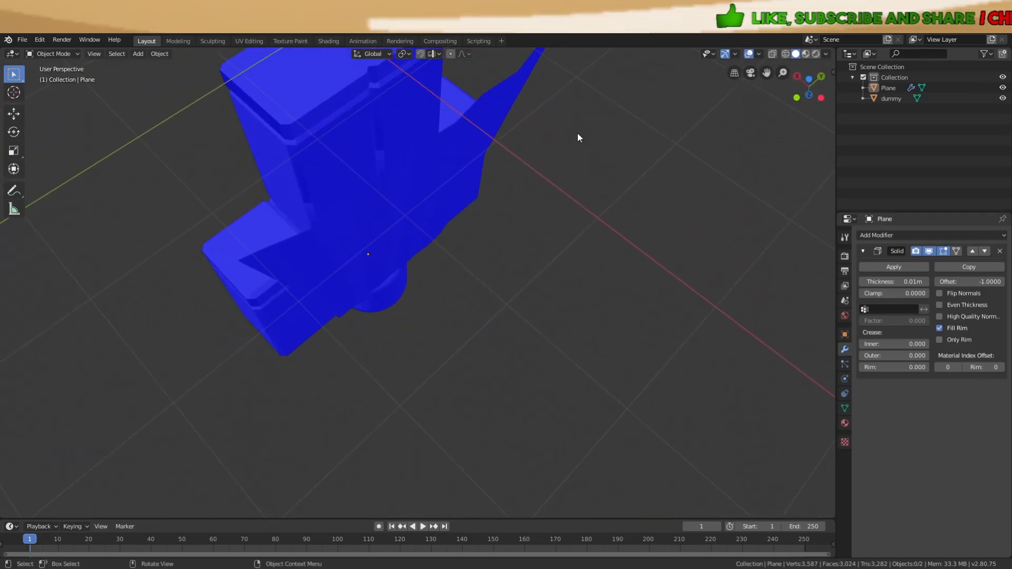
click(919, 265)
middle_drag(643, 274, 633, 339)
Turn Face Orientation off again and select the cape
key(z)
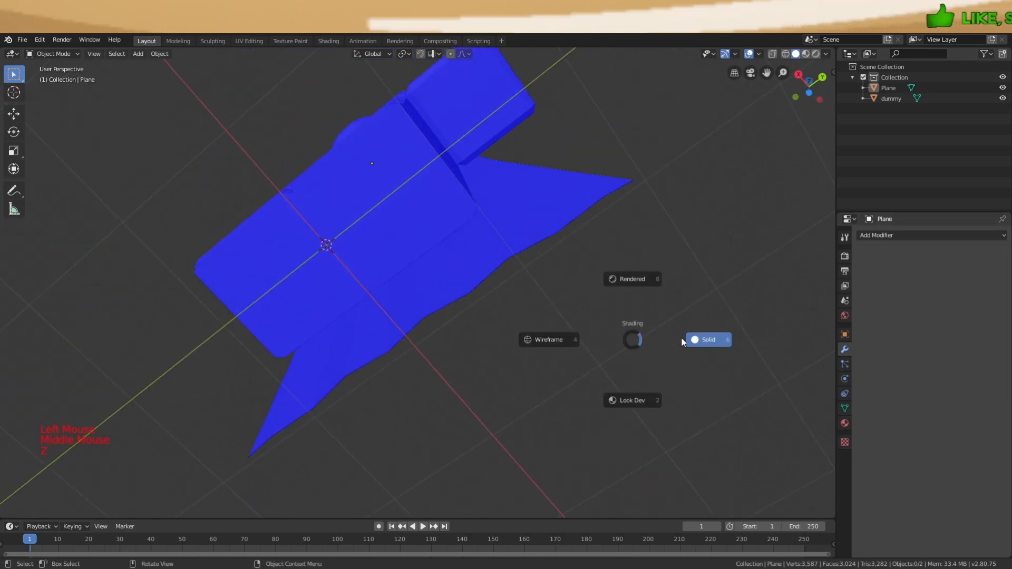
middle_drag(688, 311, 657, 402)
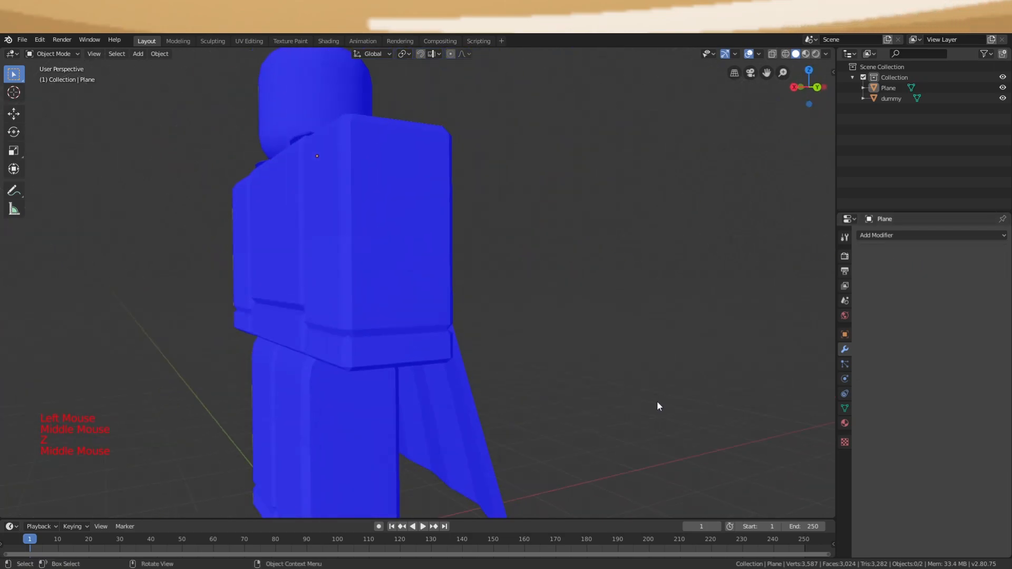
click(759, 54)
click(695, 244)
middle_drag(528, 238, 403, 230)
click(360, 255)
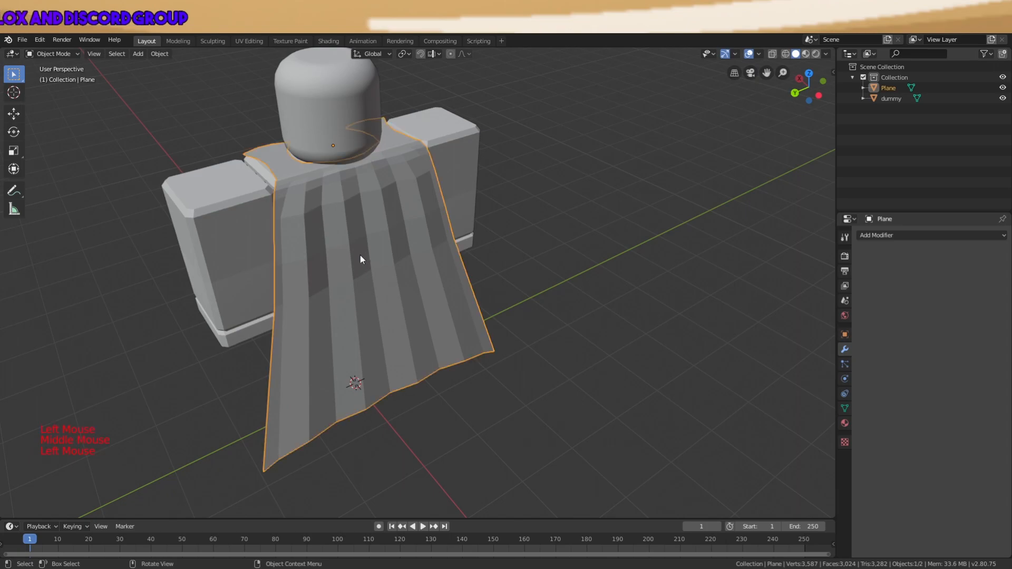
right_click(360, 255)
middle_drag(359, 255, 438, 204)
Add an Edge Split modifier at a 30° split angle and apply it
click(888, 236)
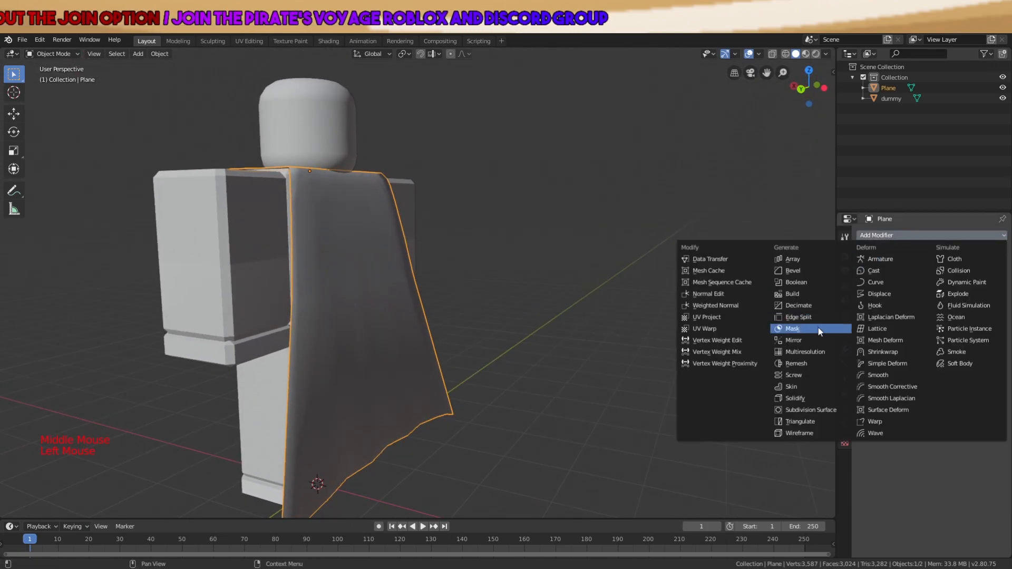
click(799, 317)
mouse_move(607, 274)
middle_down()
mouse_move(543, 276)
mouse_move(707, 294)
middle_up()
scroll(516, 268, down, 5)
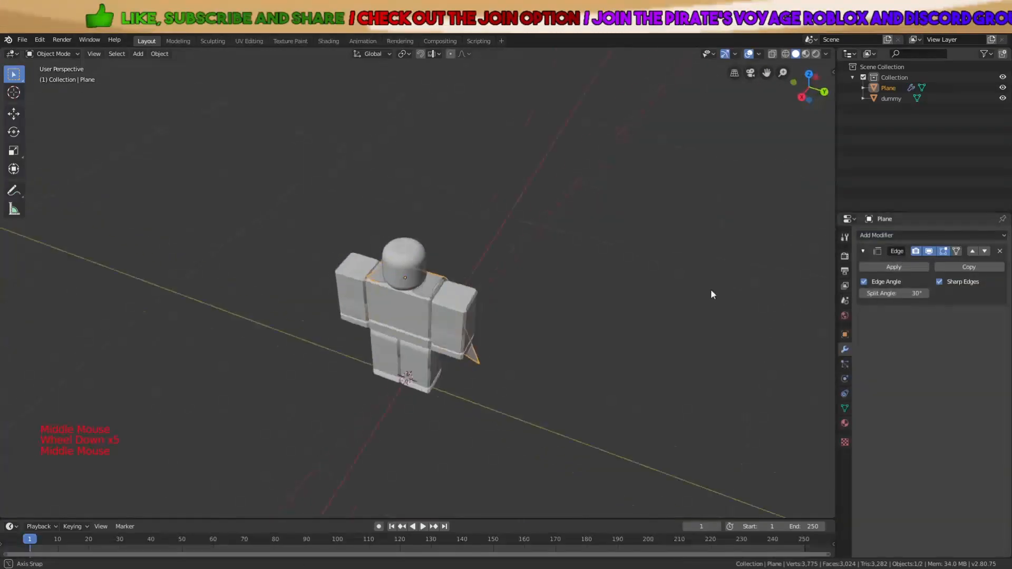
scroll(583, 253, up, 4)
middle_drag(583, 253, 791, 193)
middle_drag(580, 267, 789, 263)
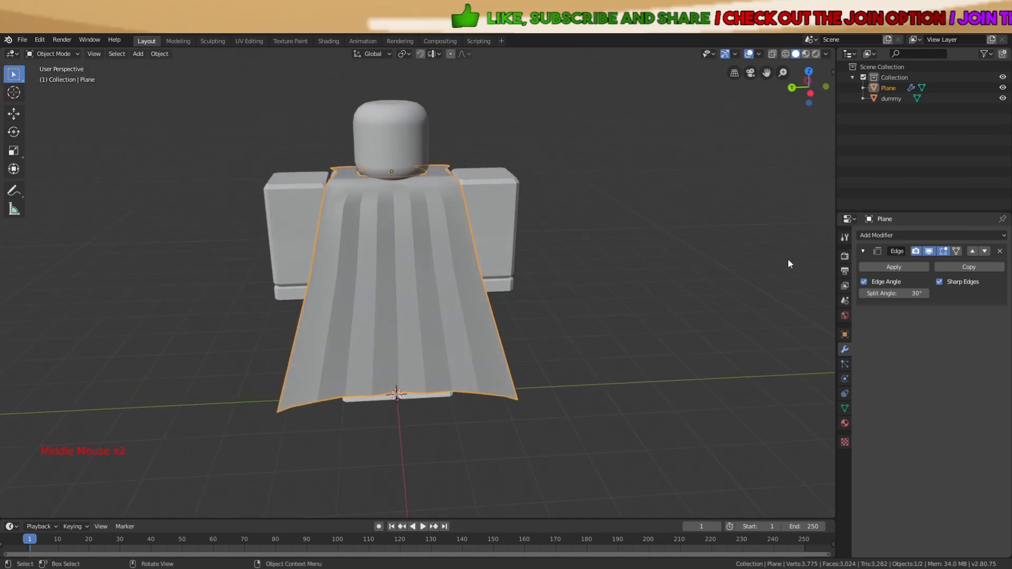
click(883, 267)
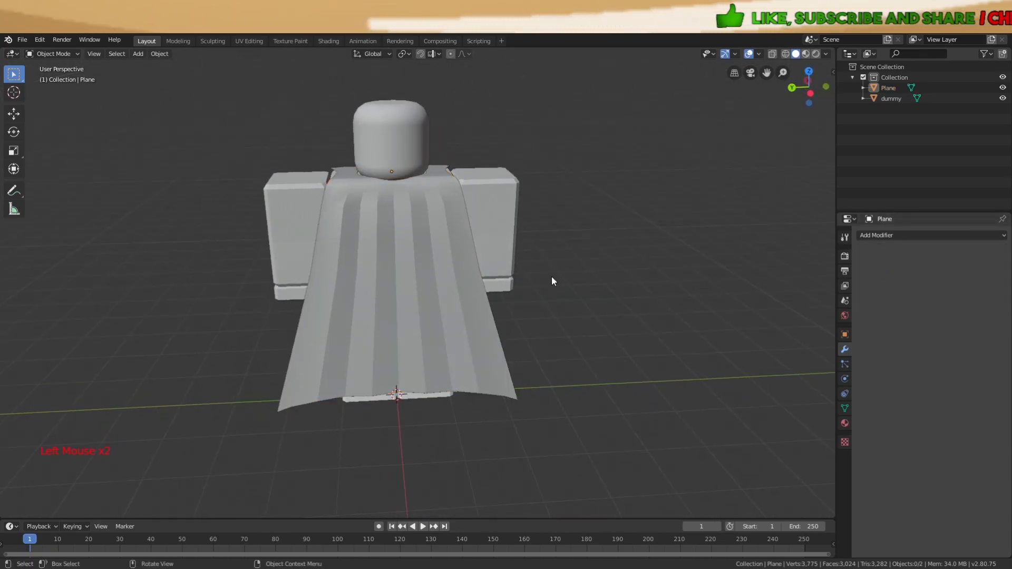
Select the Roblox dummy and delete it, leaving only the cape
middle_drag(573, 287, 616, 280)
scroll(615, 280, down, 3)
key(a)
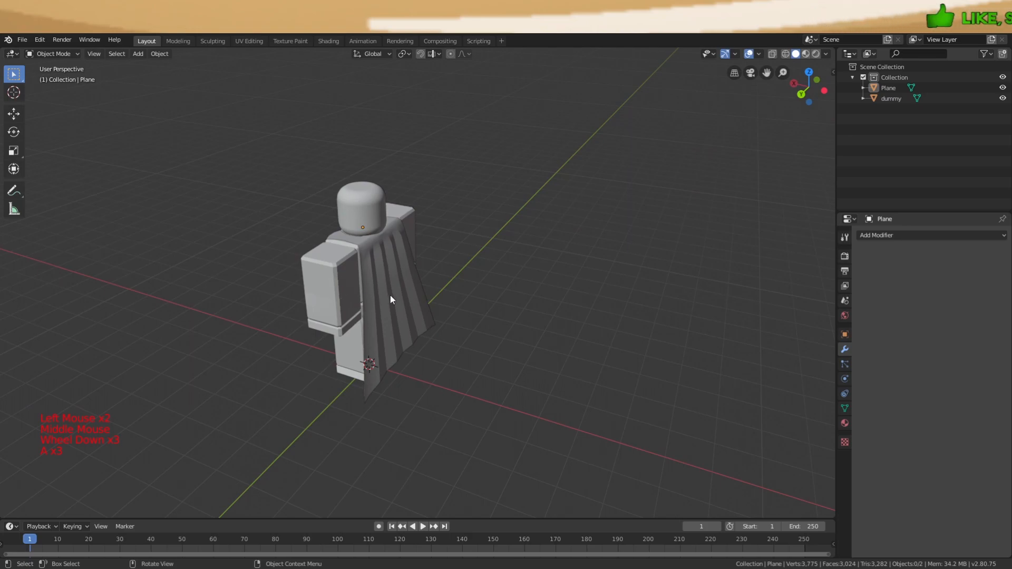
click(347, 296)
middle_drag(342, 293, 460, 283)
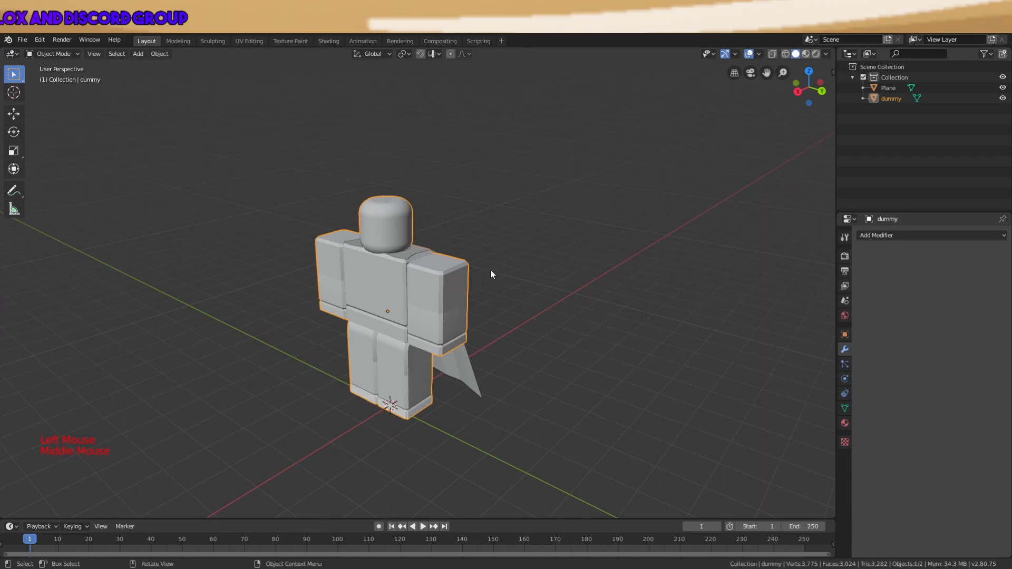
scroll(436, 283, up, 3)
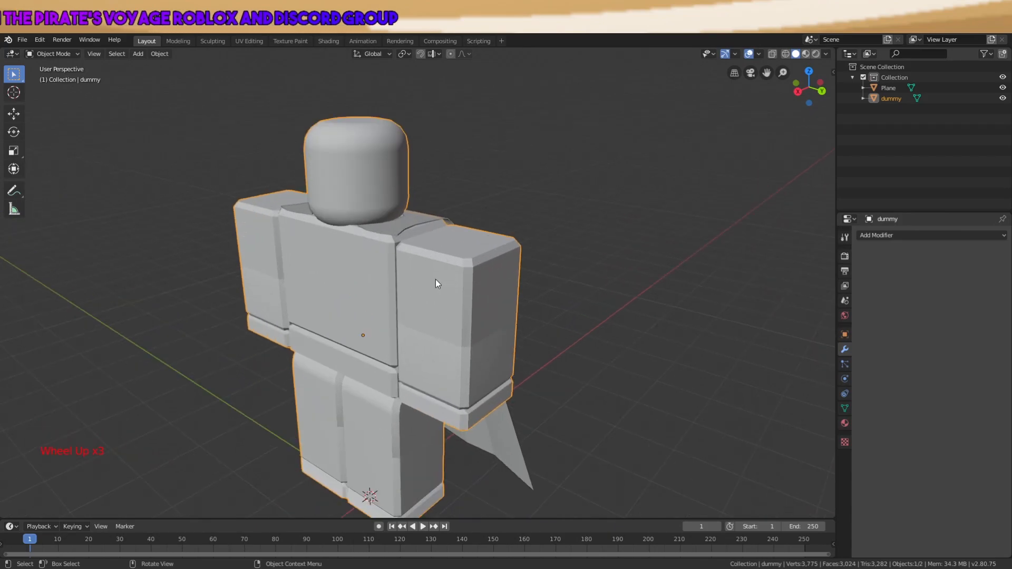
key(x)
click(371, 307)
key(x)
click(372, 305)
middle_drag(390, 302, 352, 347)
Export the cape as a Wavefront OBJ into the first bookmarked folder
click(24, 40)
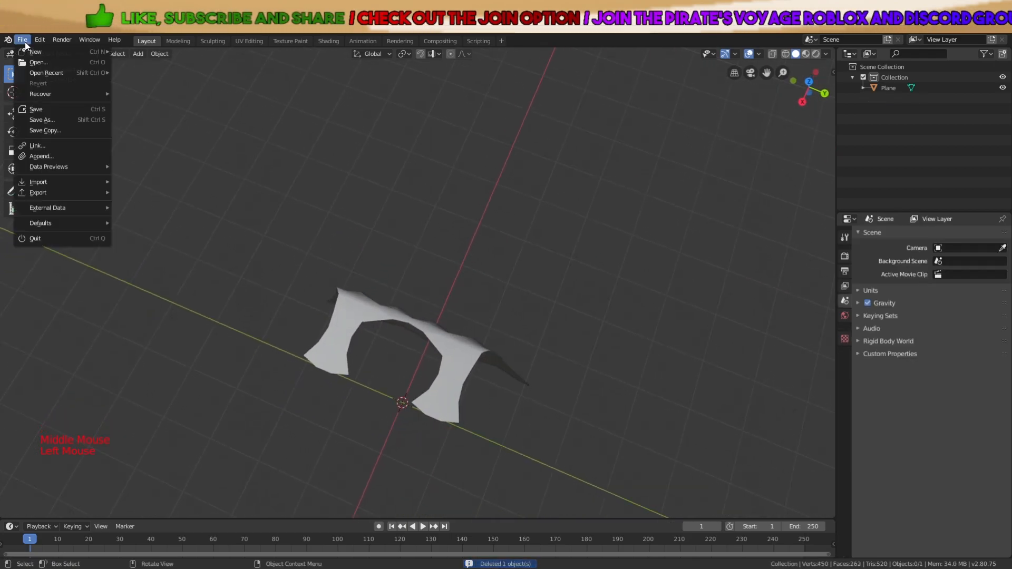
mouse_move(91, 192)
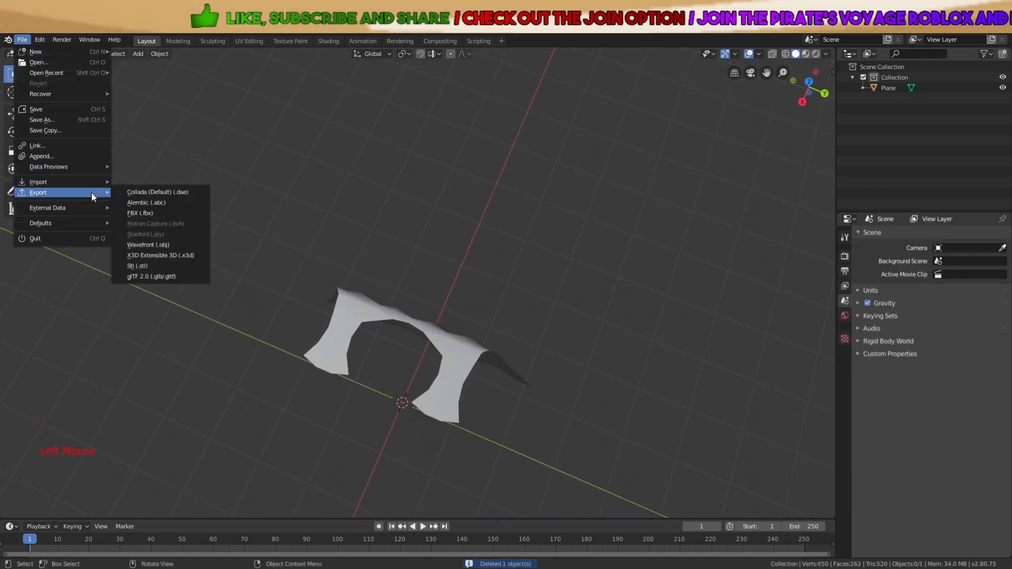
click(170, 246)
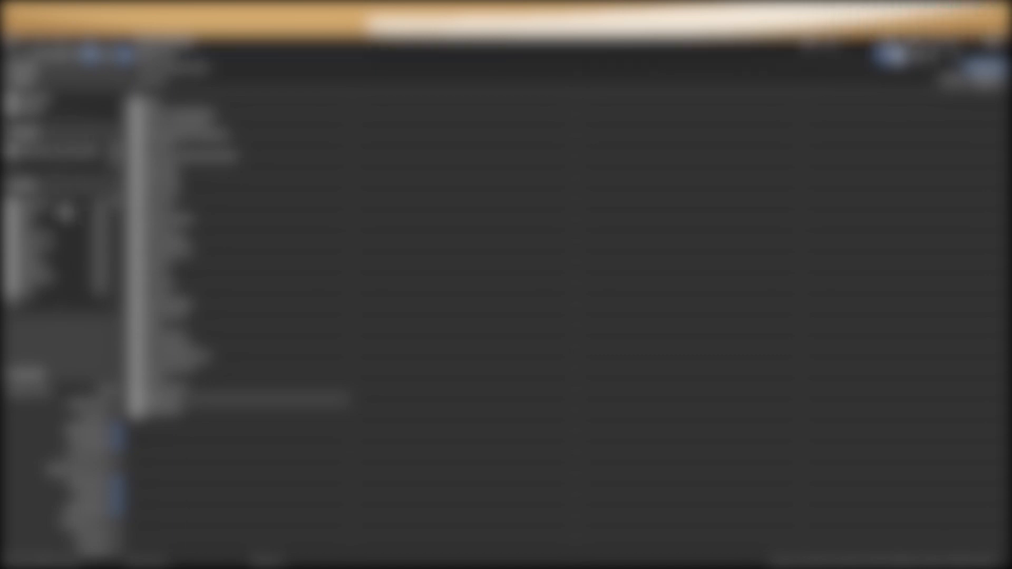
click(63, 207)
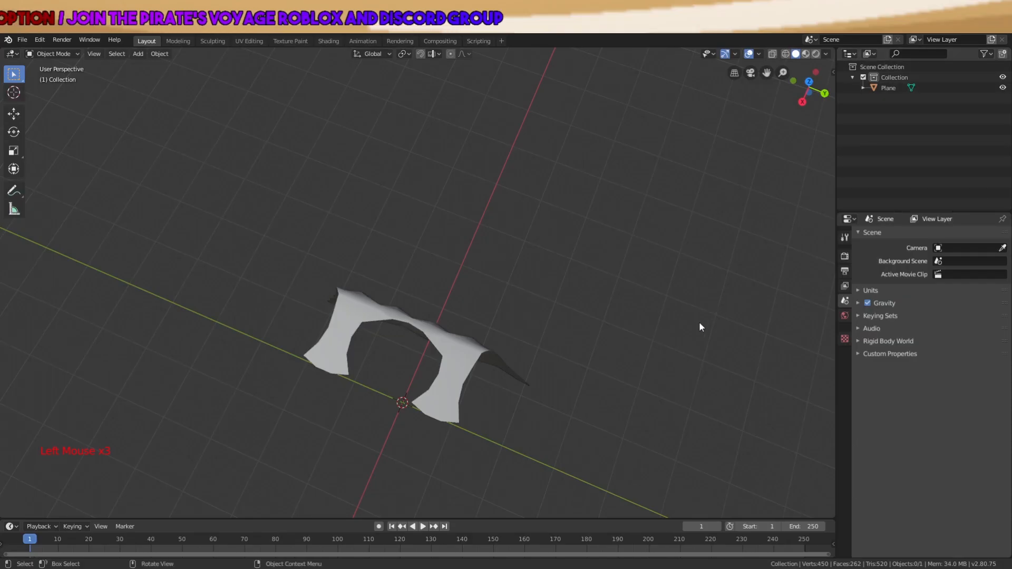
middle_drag(701, 327, 505, 267)
Undo to restore the dummy, then delete the cape plane
key(ctrl+z)
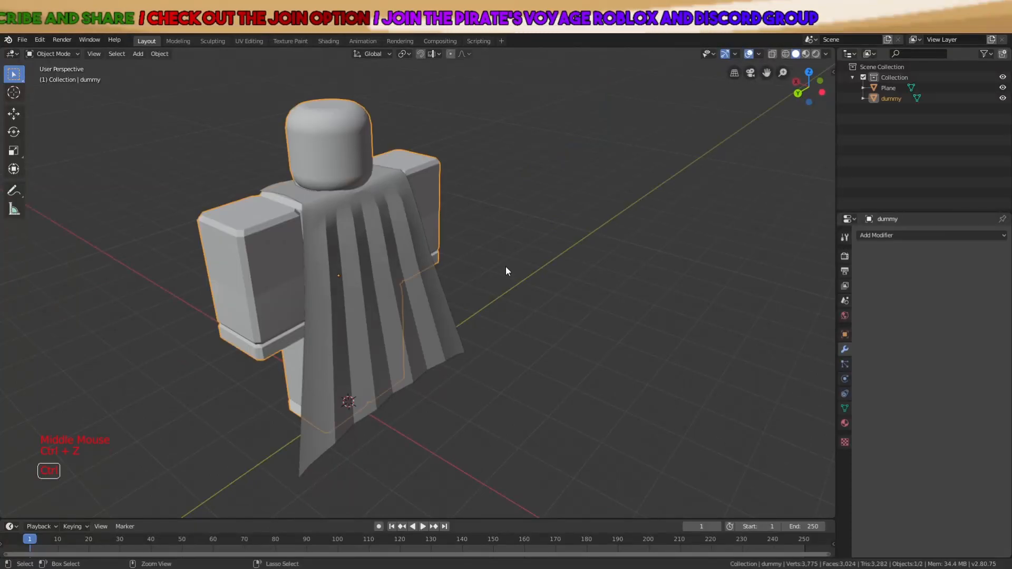
click(437, 335)
key(x)
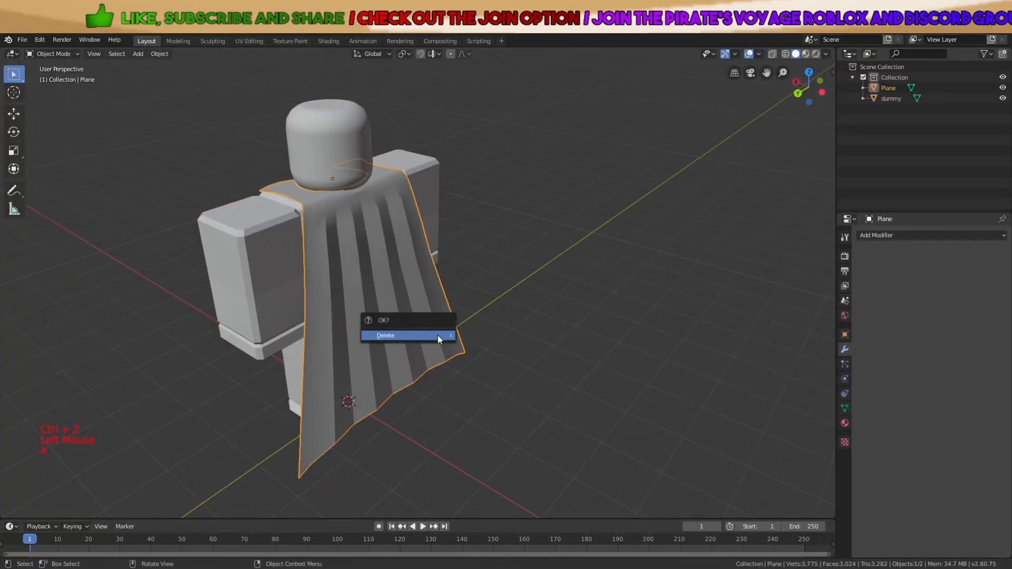
click(438, 335)
middle_drag(522, 287, 545, 218)
scroll(544, 217, up, 2)
Add a mesh circle and raise it along Z up to the dummy's head
key(shift+a)
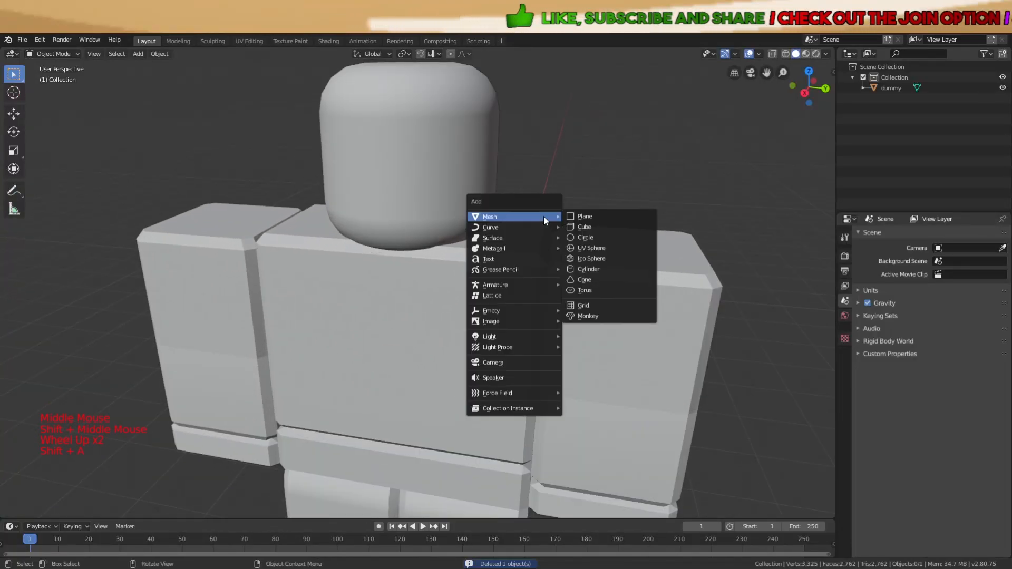
click(585, 238)
scroll(549, 257, down, 6)
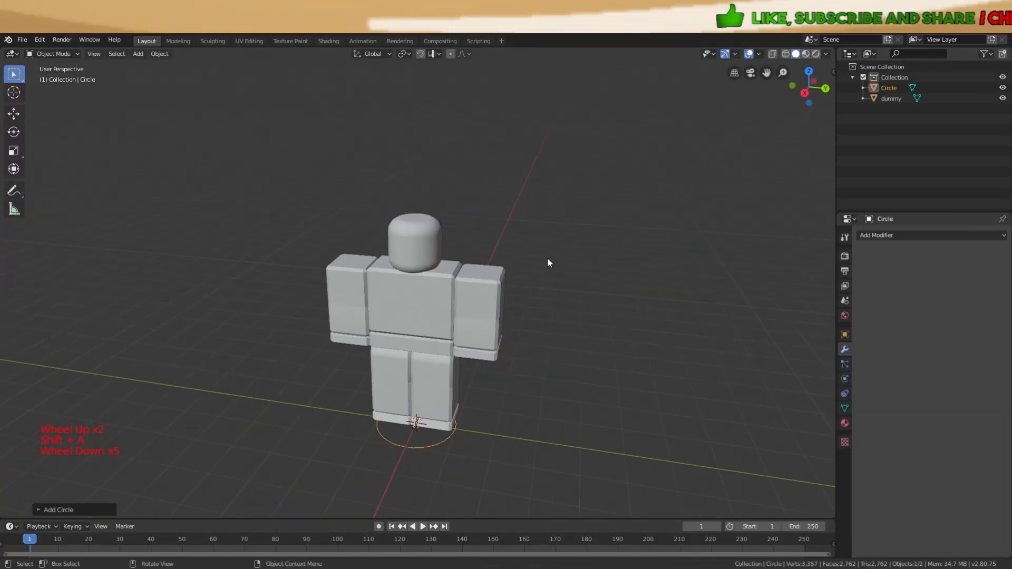
middle_drag(548, 257, 525, 276)
key(g)
key(z)
click(551, 140)
scroll(562, 203, up, 5)
middle_drag(562, 202, 602, 275)
Scale the circle and shift it along X until it fits around the head
key(s)
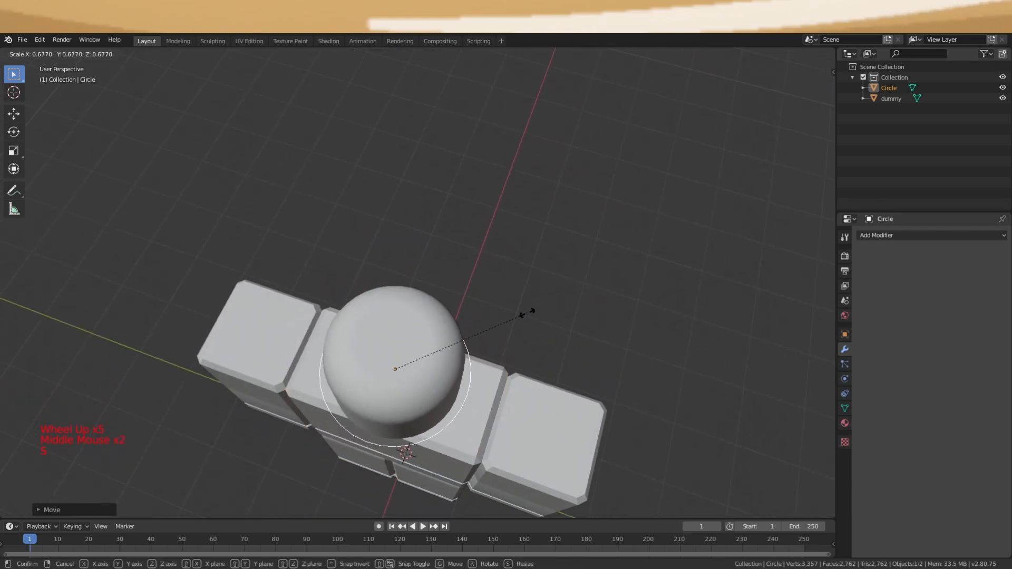
middle_drag(510, 328, 461, 195)
scroll(492, 301, up, 2)
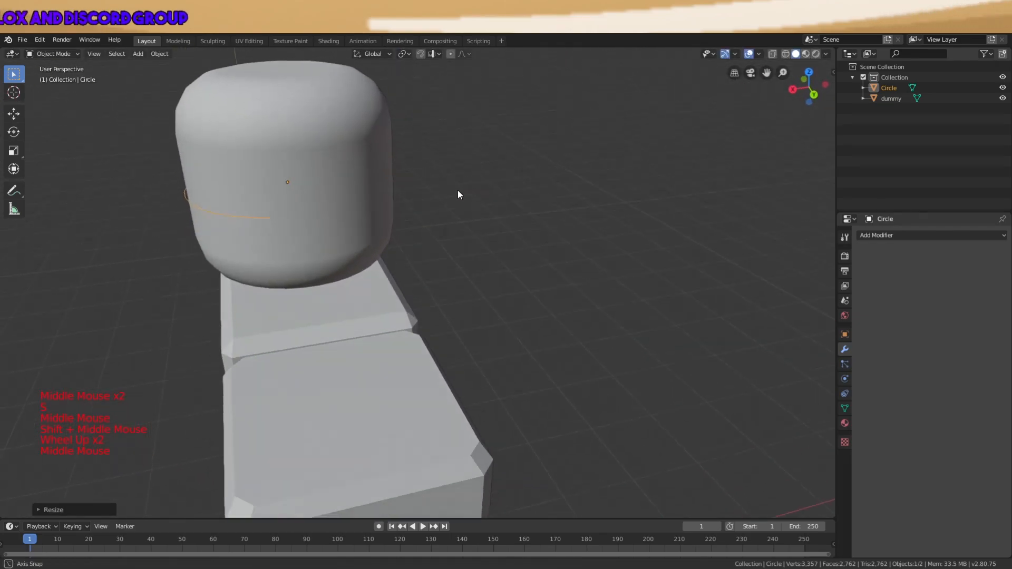
key(g)
key(x)
click(462, 190)
key(s)
click(466, 192)
key(g)
key(x)
click(467, 193)
key(s)
click(472, 195)
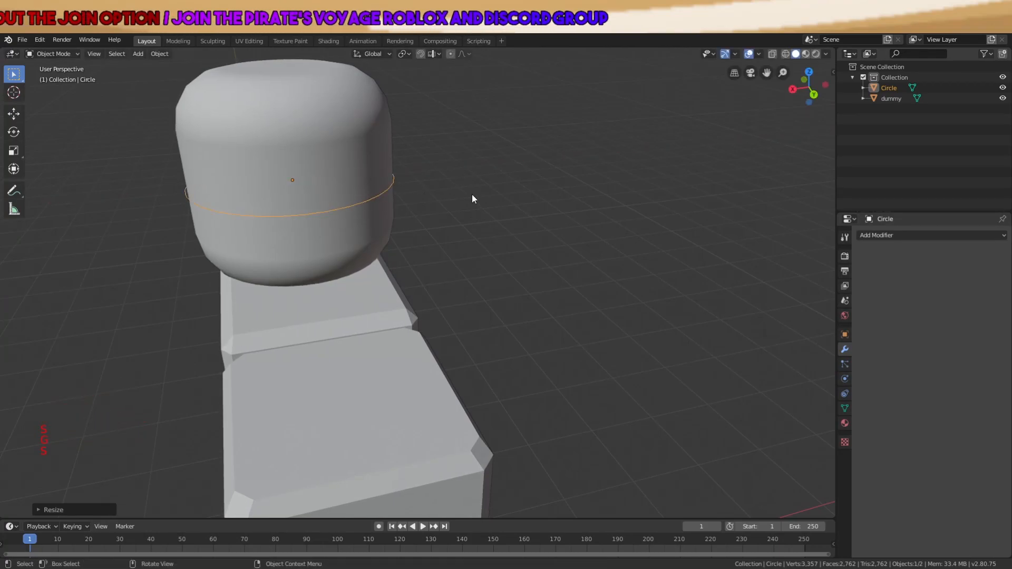
Move the circle into its final position ringing the head
scroll(471, 199, up, 1)
middle_drag(471, 199, 535, 196)
scroll(572, 182, down, 3)
key(g)
scroll(632, 174, up, 1)
key(g)
scroll(669, 151, up, 2)
scroll(691, 197, up, 1)
shift+middle_drag(669, 151, 671, 176)
key(g)
click(701, 186)
In Edit Mode, extrude the ring downward twice into a banded tube and select it all
key(Tab)
key(e)
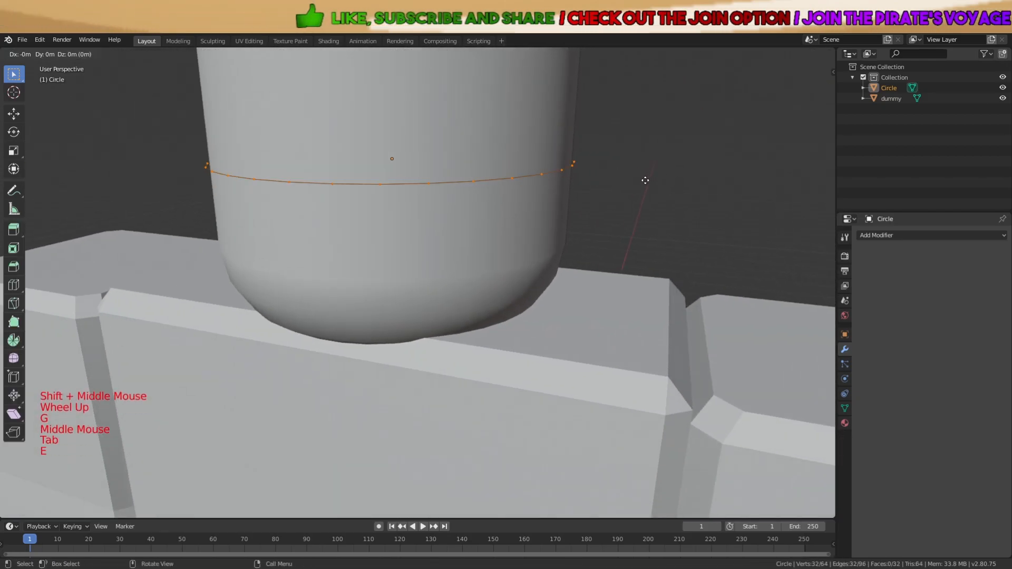
click(656, 244)
middle_drag(656, 244, 607, 235)
scroll(557, 222, down, 2)
key(e)
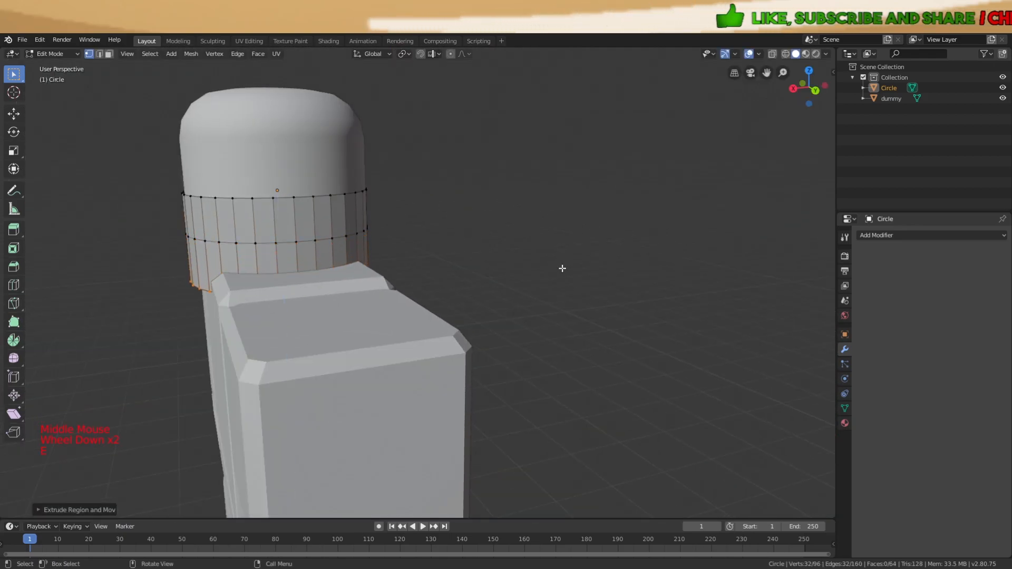
key(g)
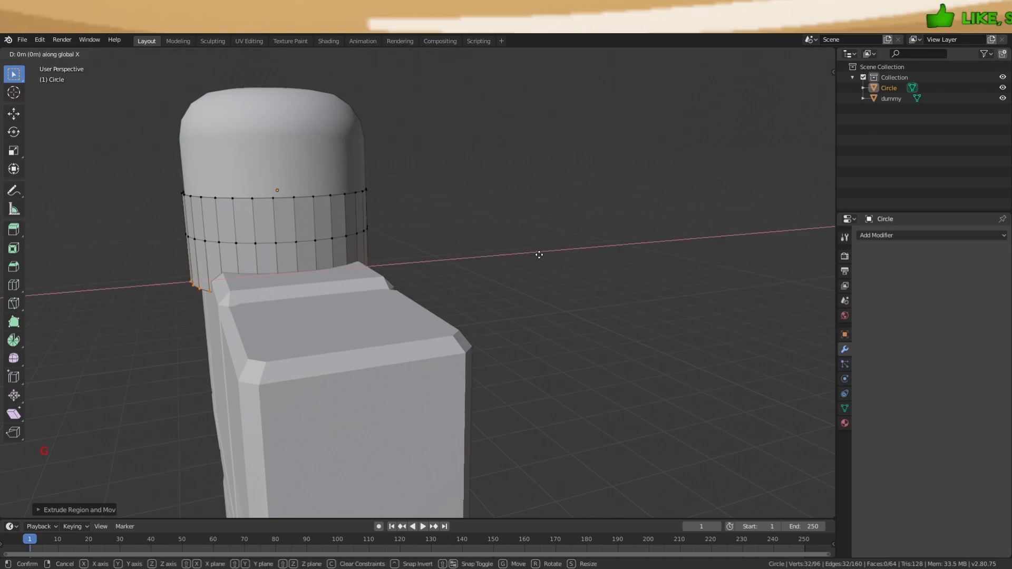
key(g)
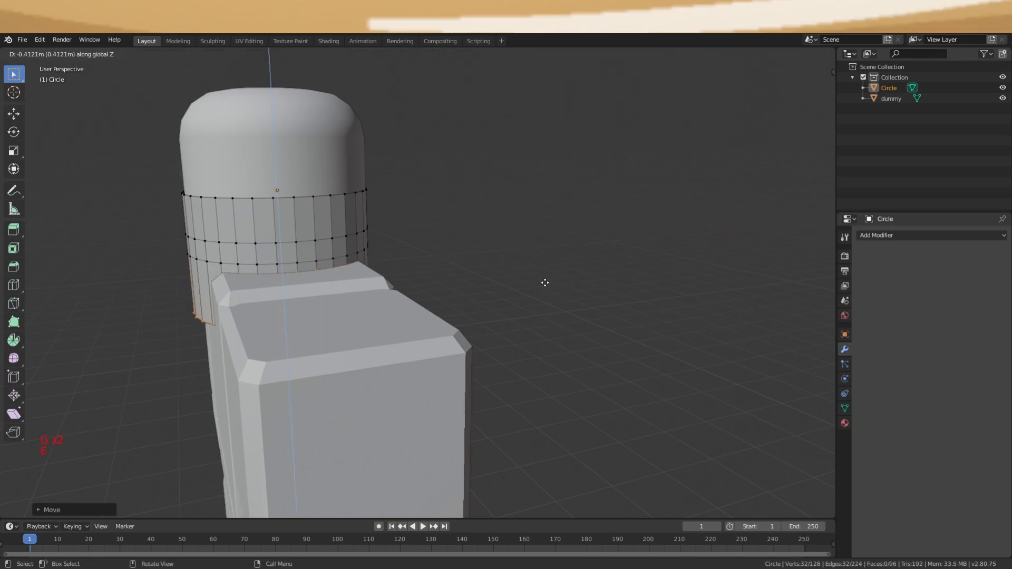
middle_drag(441, 236, 349, 225)
key(a)
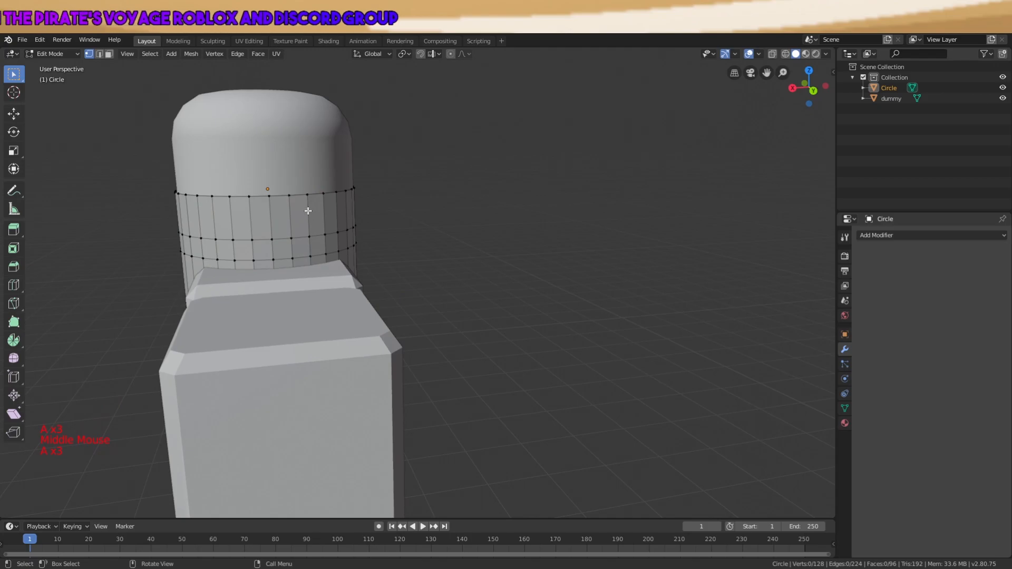
In wireframe view, box-select and delete the left half of the band's vertices
key(z)
middle_drag(264, 246, 287, 244)
key(z)
mouse_move(563, 244)
middle_down()
mouse_move(616, 251)
mouse_move(631, 241)
middle_up()
key(z)
key(b)
drag(466, 112, 336, 423)
key(x)
click(316, 422)
middle_drag(357, 430, 479, 388)
Add a Mirror modifier to the band, mirroring across Y only with X turned off
click(896, 235)
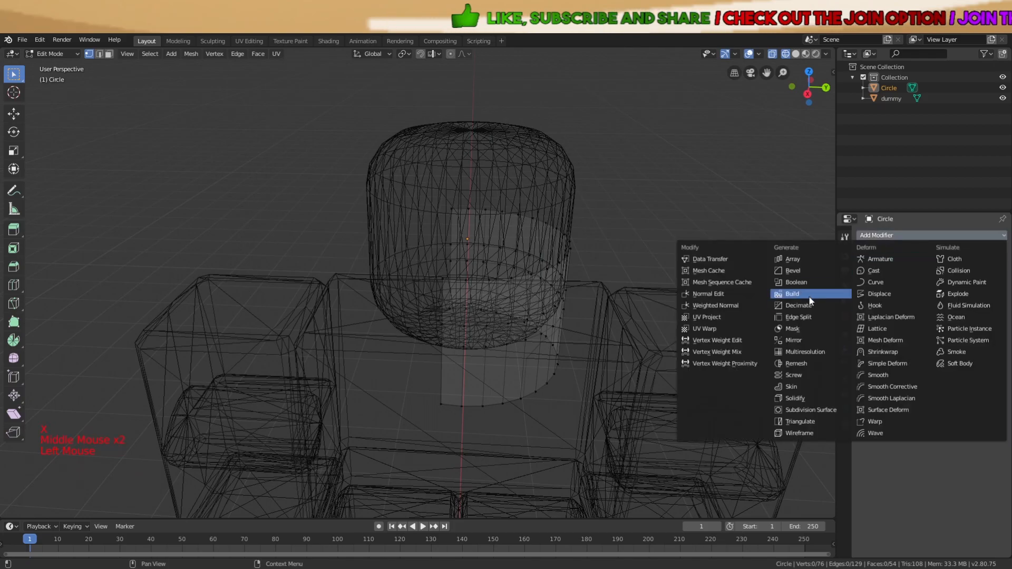
click(799, 340)
click(863, 304)
click(864, 293)
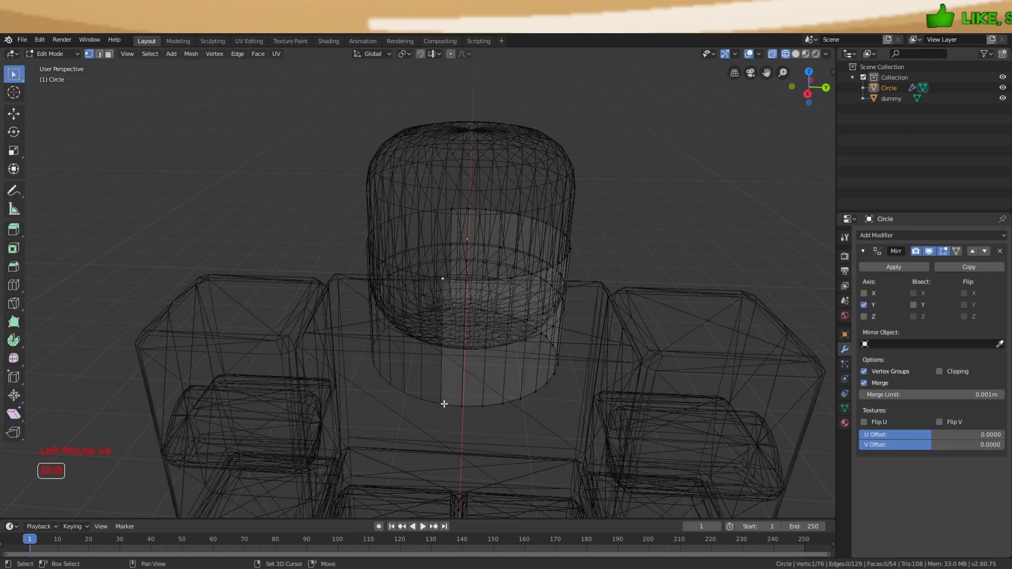
Delete the eight stray vertices and return to solid shading
shift+click(455, 206)
middle_drag(455, 208, 454, 263)
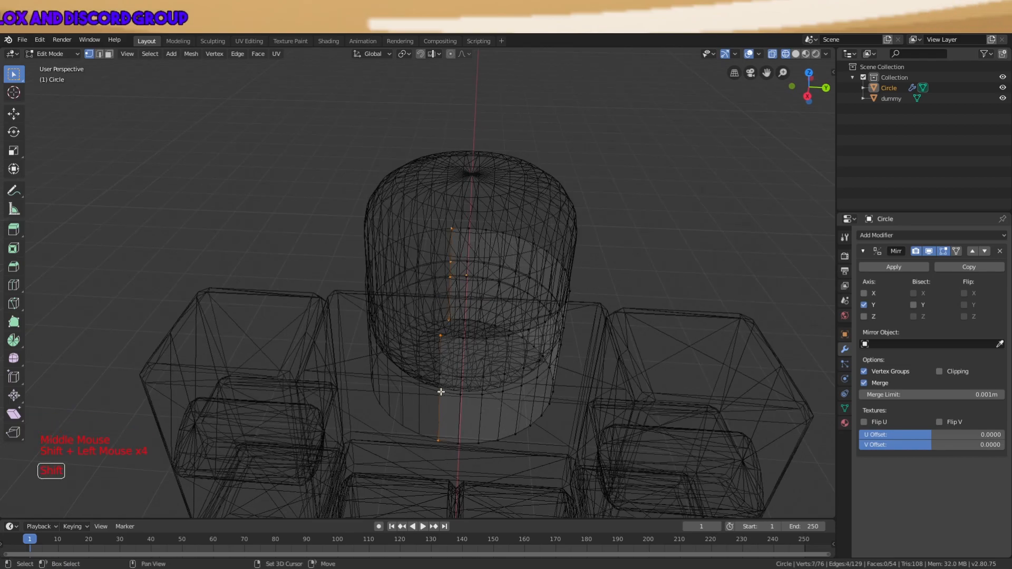
key(x)
click(432, 356)
key(z)
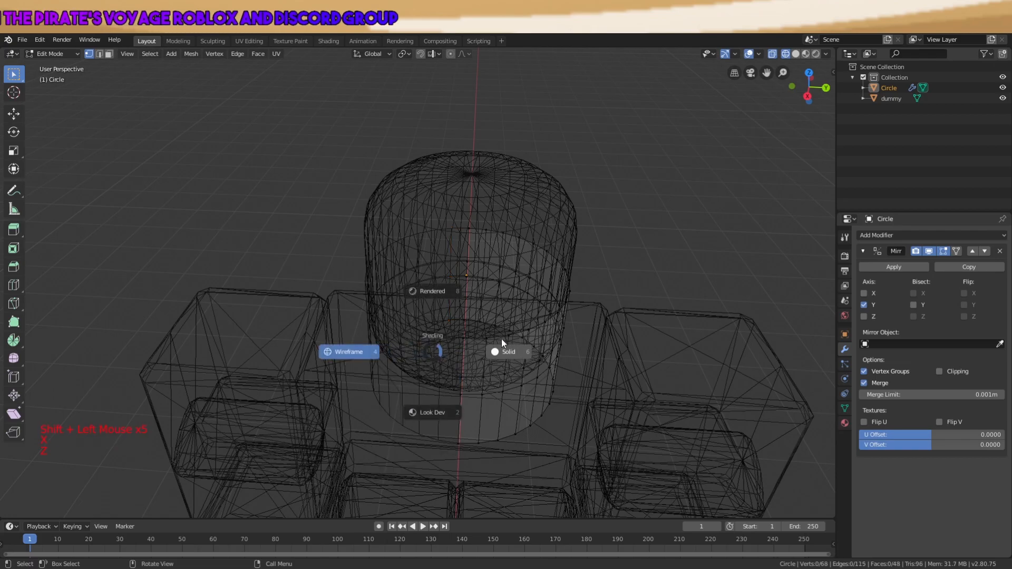
click(615, 356)
key(a)
middle_drag(616, 356, 369, 264)
Select the band's middle edge loop and raise it slightly along Z
key(Tab)
key(Tab)
key(a)
key(a)
key(a)
key(a)
key(a)
key(a)
alt+shift+click(317, 261)
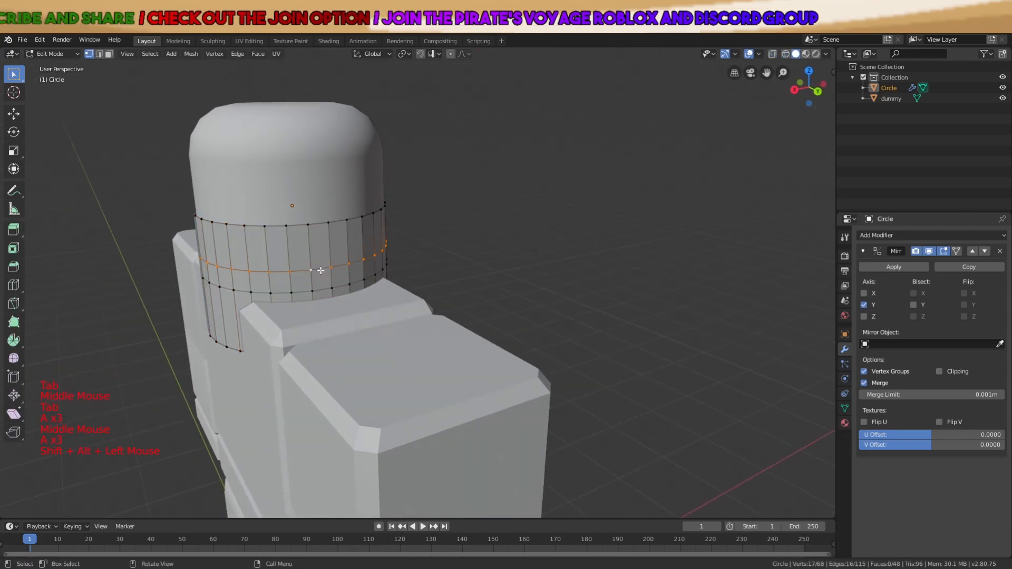
key(g)
key(z)
click(312, 251)
key(a)
key(a)
key(a)
Move the front bottom-edge vertices vertically to form a V-shaped notch
middle_drag(312, 252, 393, 241)
click(421, 280)
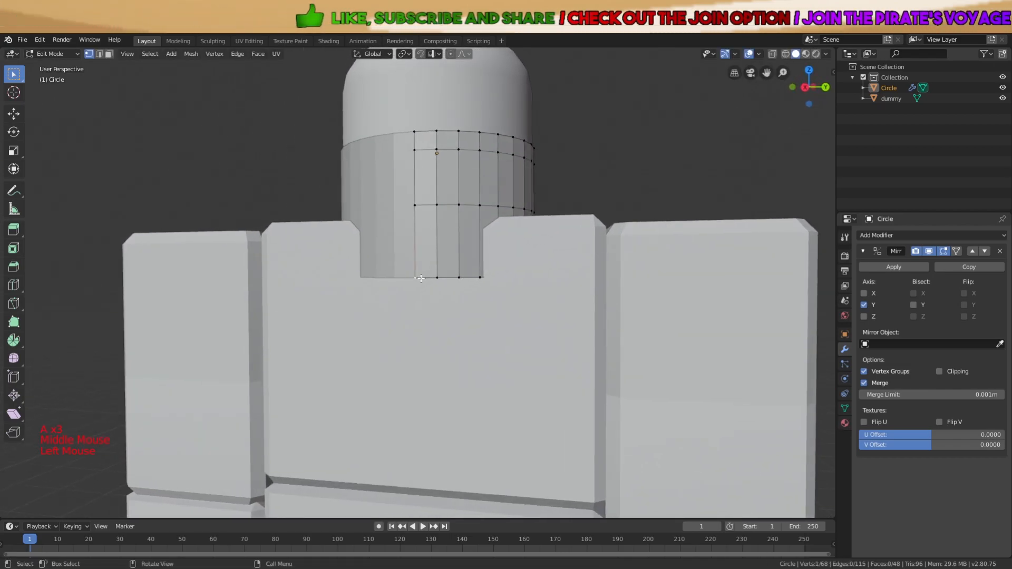
key(g)
key(z)
click(446, 325)
click(442, 281)
key(g)
key(z)
click(455, 294)
click(463, 281)
key(g)
key(z)
click(465, 271)
click(482, 277)
key(g)
click(490, 240)
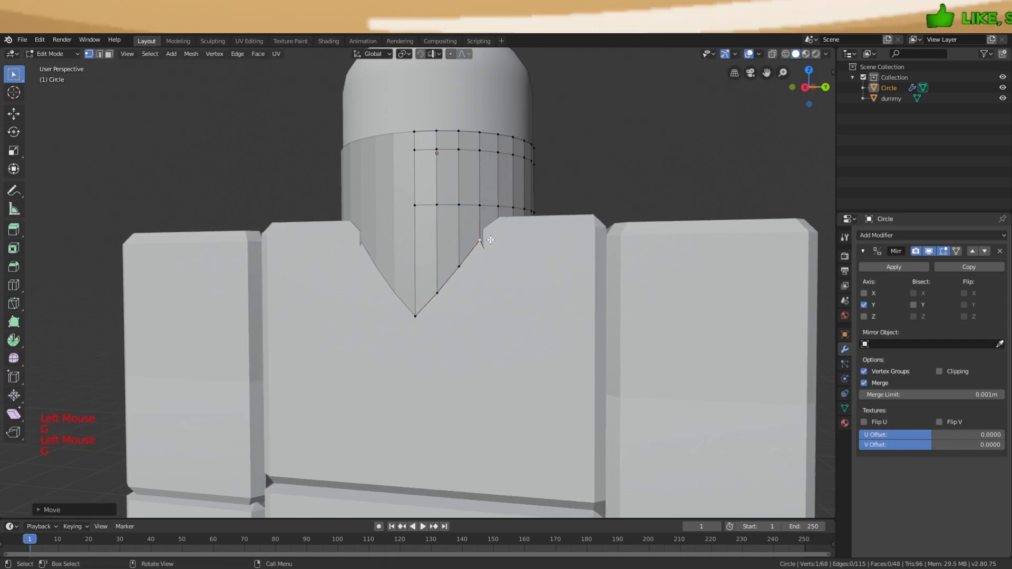
Adjust the selected cut-out vertex heights, checking in wireframe and solid shading
click(513, 183)
key(z)
click(423, 207)
mouse_move(481, 250)
middle_down()
mouse_move(471, 261)
mouse_move(503, 276)
mouse_move(433, 284)
middle_up()
scroll(474, 307, up, 2)
key(g)
click(517, 141)
key(z)
click(583, 163)
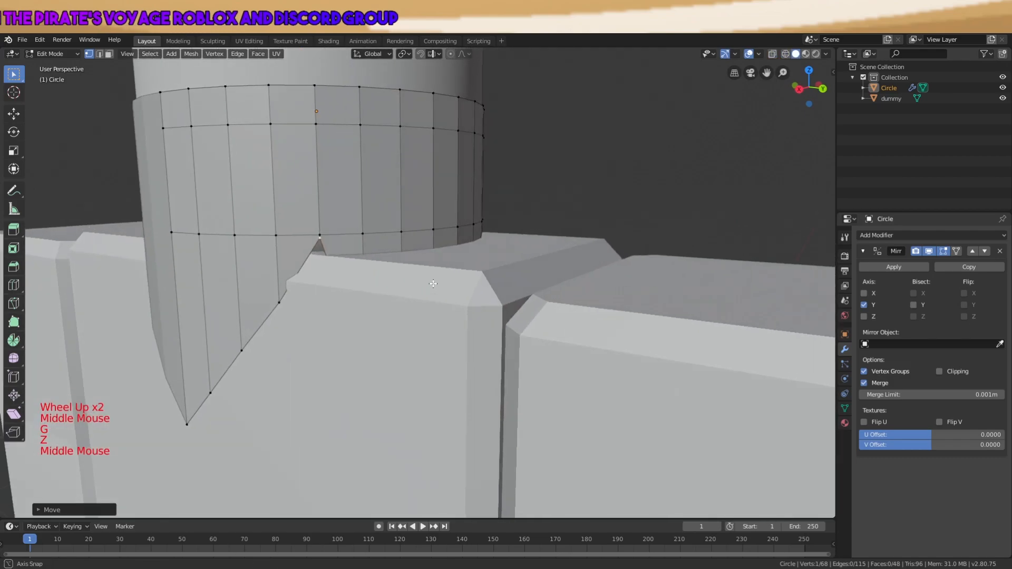
key(g)
key(z)
click(429, 294)
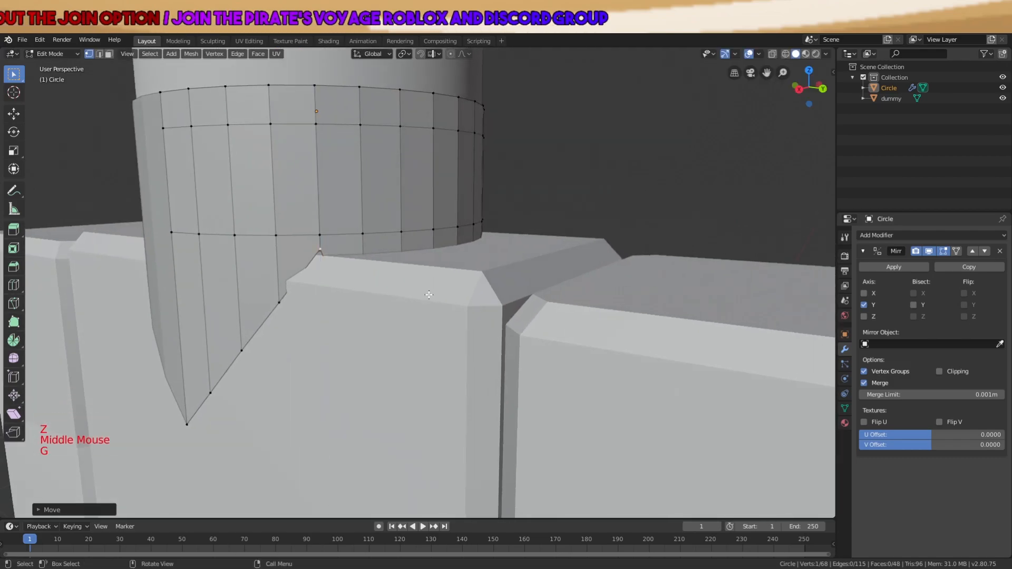
key(z)
click(369, 303)
key(g)
key(z)
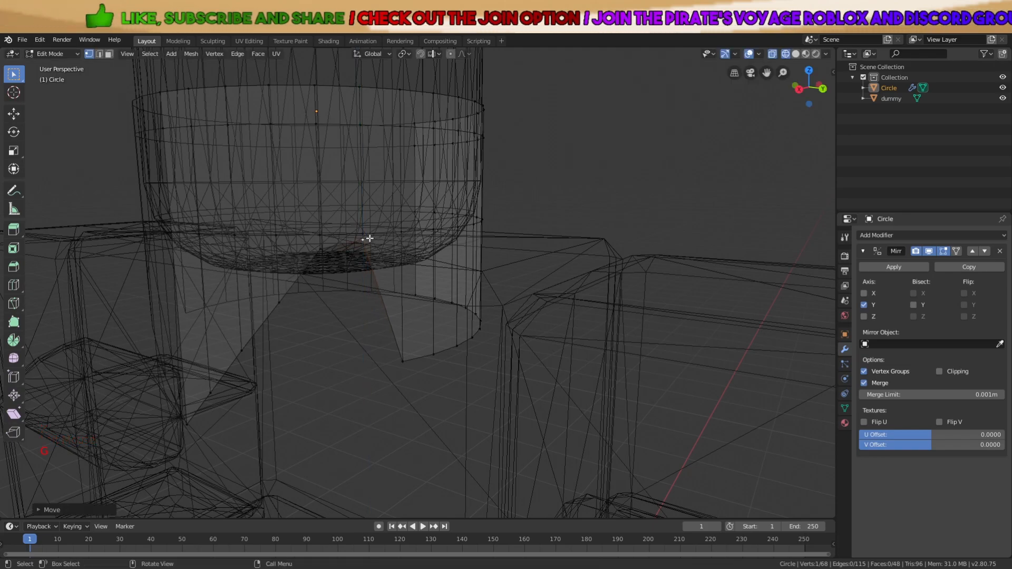
click(396, 197)
Raise the neighbouring cut-out edge vertices so the edge clears the shoulder
click(327, 231)
key(g)
key(z)
click(337, 198)
key(g)
key(z)
click(374, 220)
key(z)
click(423, 202)
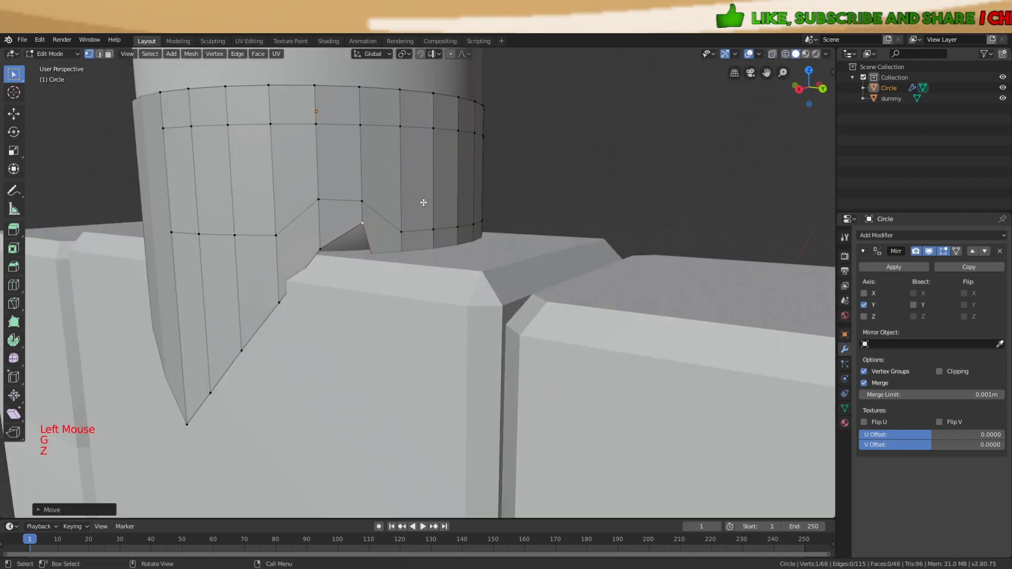
mouse_move(417, 288)
middle_down()
mouse_move(463, 283)
mouse_move(422, 286)
middle_up()
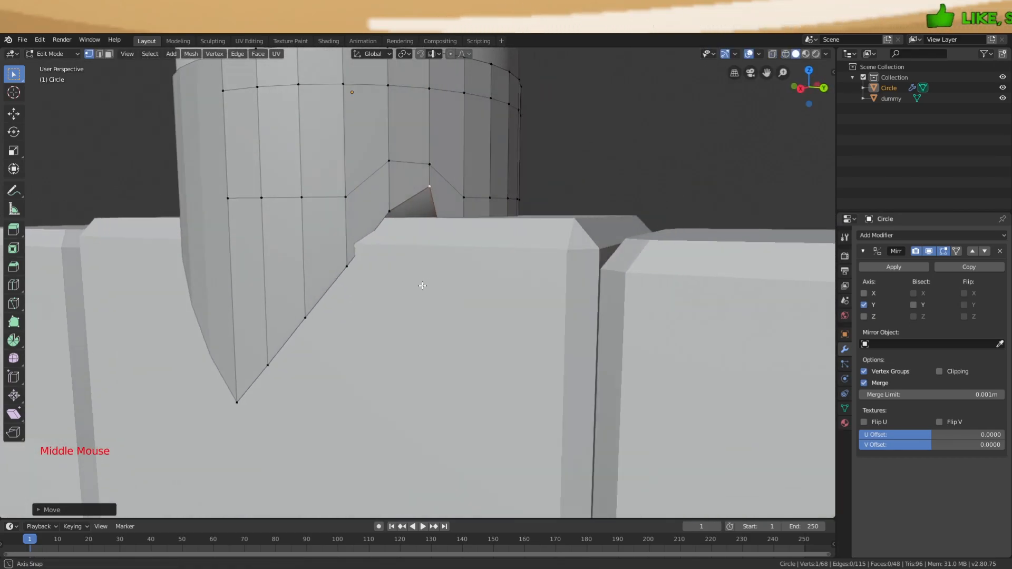
key(g)
key(z)
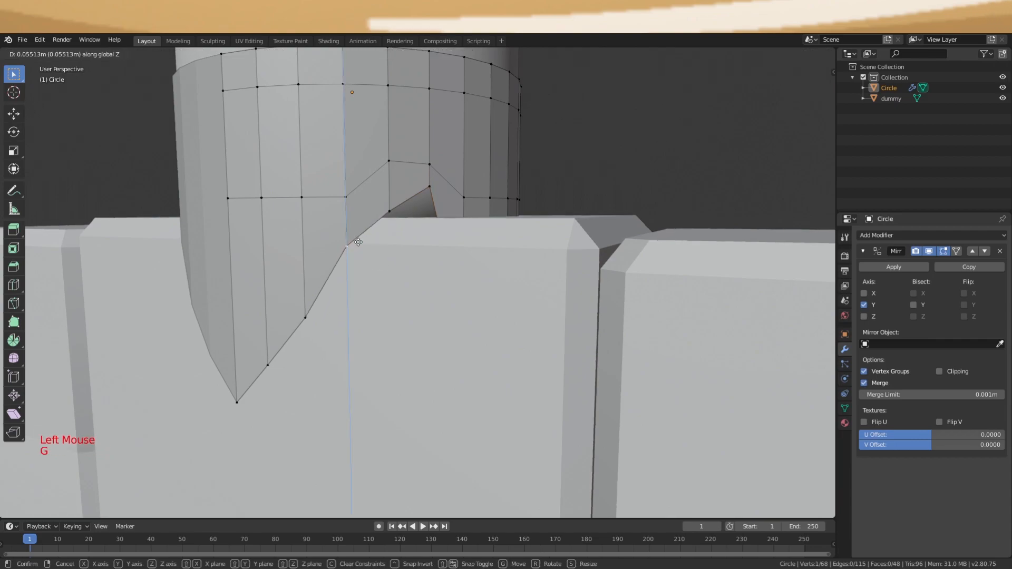
click(359, 242)
click(319, 326)
key(g)
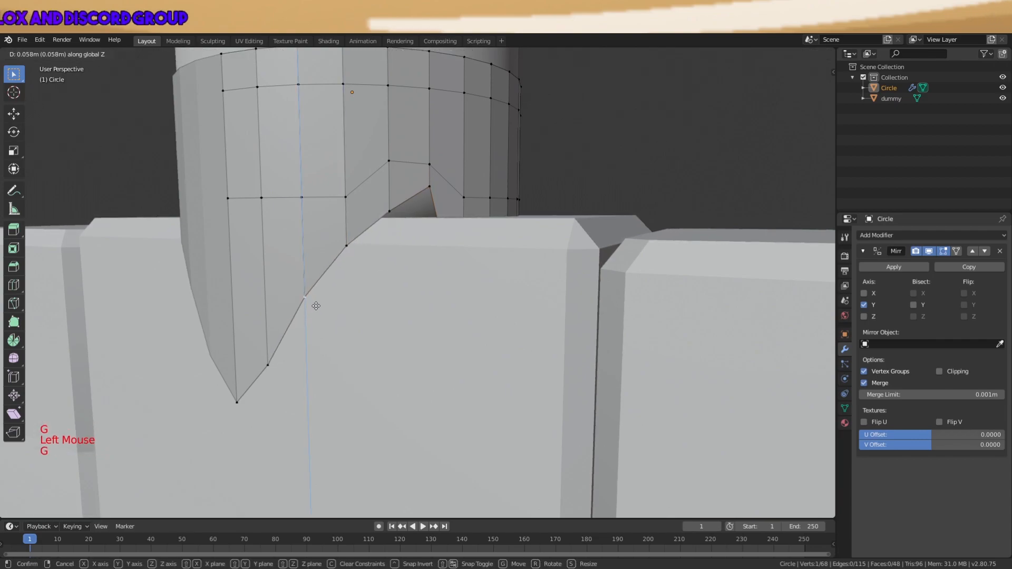
click(316, 306)
Return to Object Mode, clear the selection, and orbit to check the band's fit
key(g)
key(z)
click(283, 336)
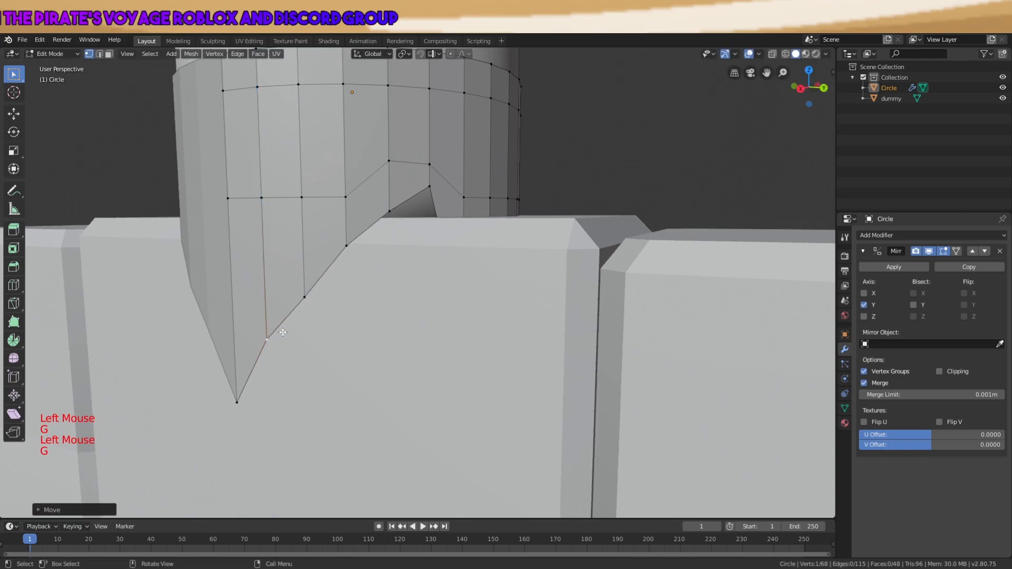
key(a)
key(Tab)
scroll(376, 320, down, 4)
key(a)
key(a)
key(a)
mouse_move(473, 297)
middle_down()
mouse_move(510, 297)
mouse_move(454, 290)
middle_up()
Select the Circle band, enter Edit Mode and switch the viewport to wireframe shading
key(z)
key(z)
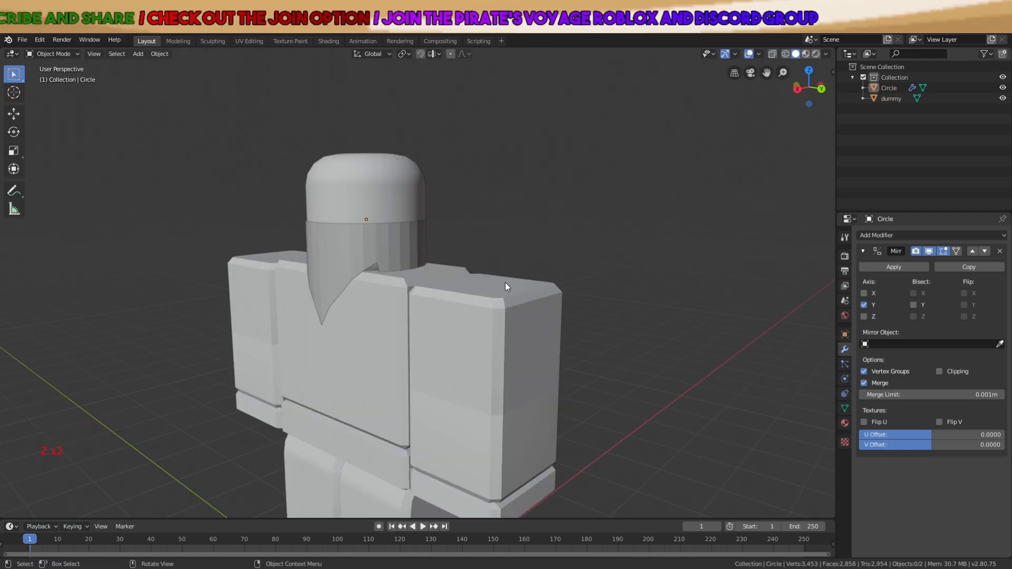
click(405, 258)
key(Tab)
scroll(405, 258, up, 1)
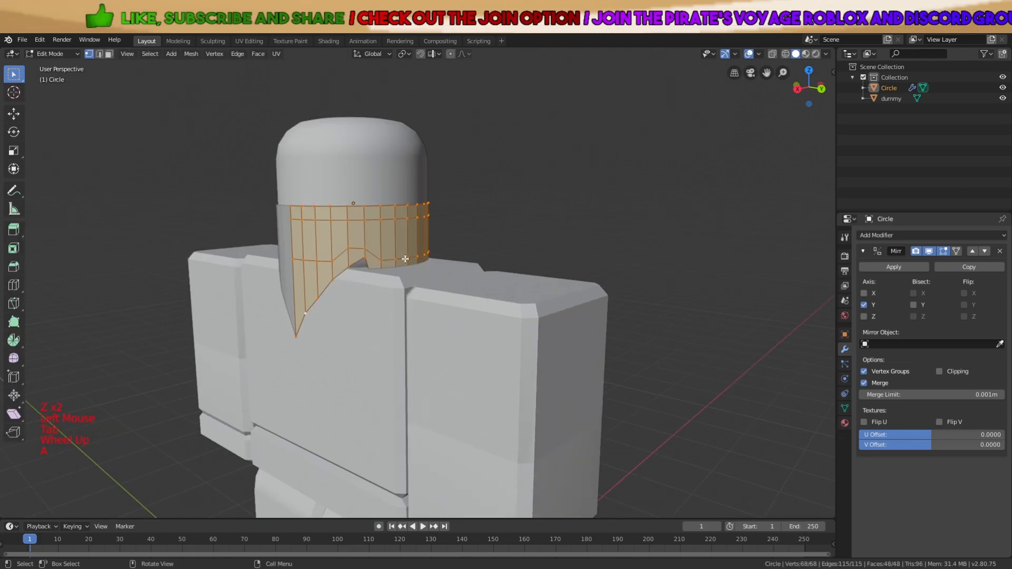
key(a)
key(a)
key(a)
scroll(400, 268, up, 2)
key(z)
click(337, 267)
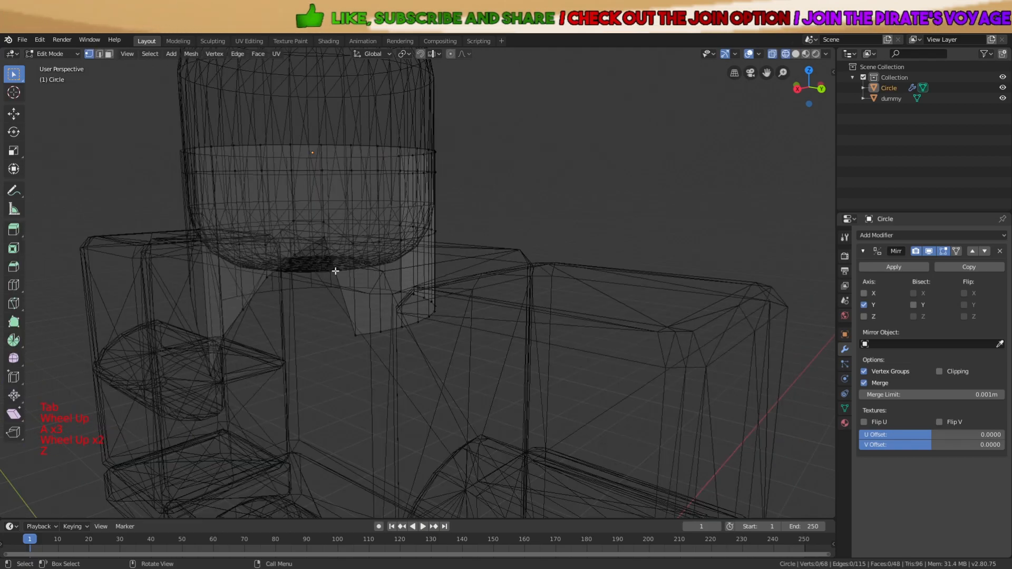
scroll(357, 248, up, 1)
Select a full vertex ring around the band and lower it
middle_drag(356, 248, 293, 245)
key(a)
key(a)
key(a)
alt+shift+click(292, 246)
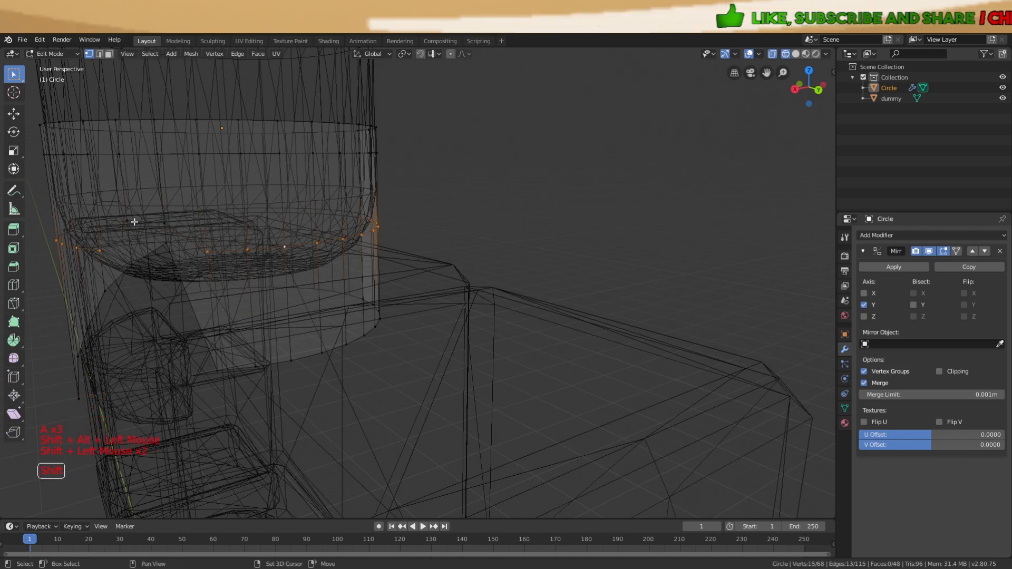
key(g)
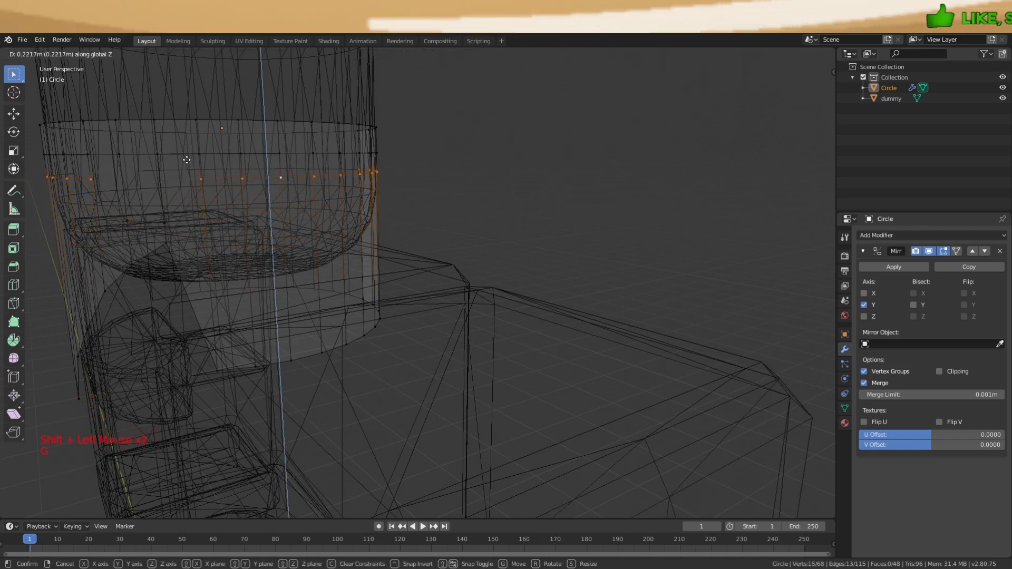
click(224, 331)
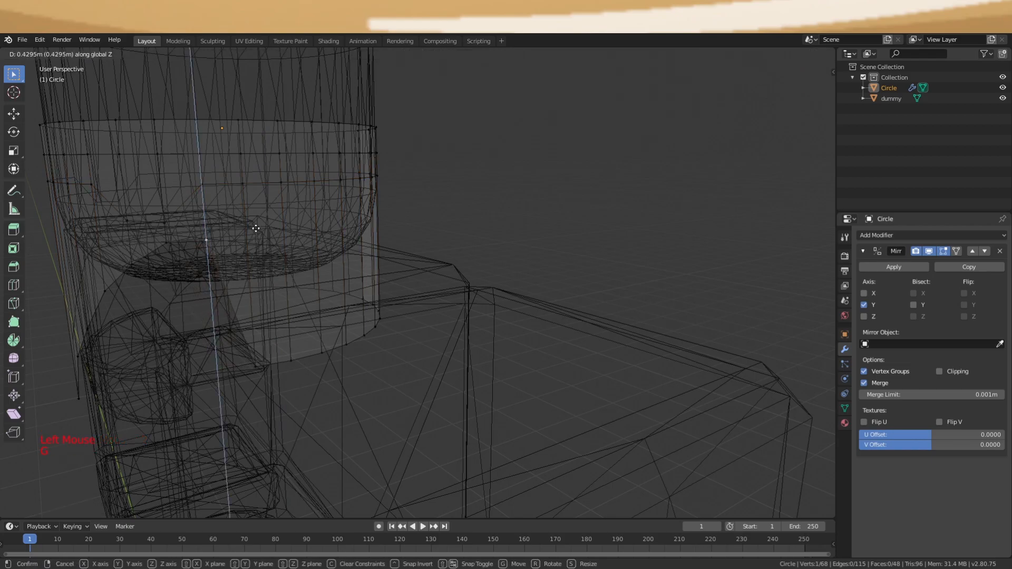
click(253, 219)
Reposition two single lower-edge vertices vertically to follow the head
middle_drag(291, 323, 278, 311)
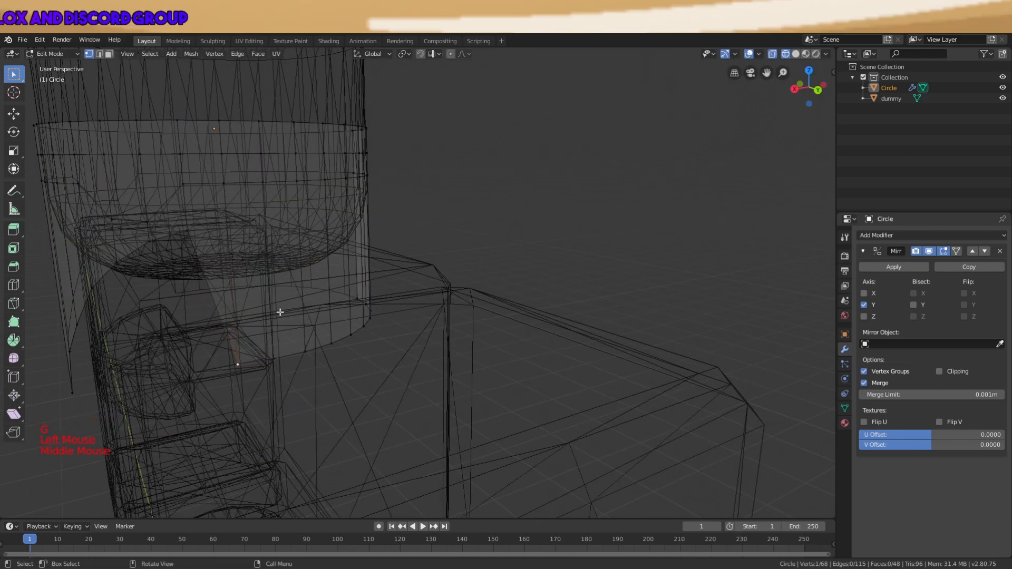
key(g)
click(290, 166)
middle_drag(296, 179, 282, 244)
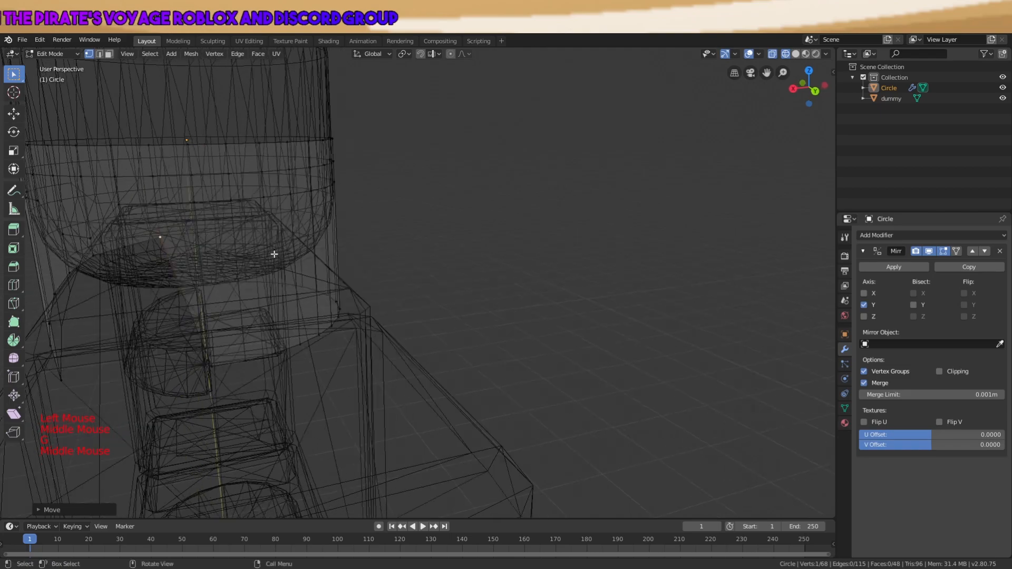
click(220, 360)
key(g)
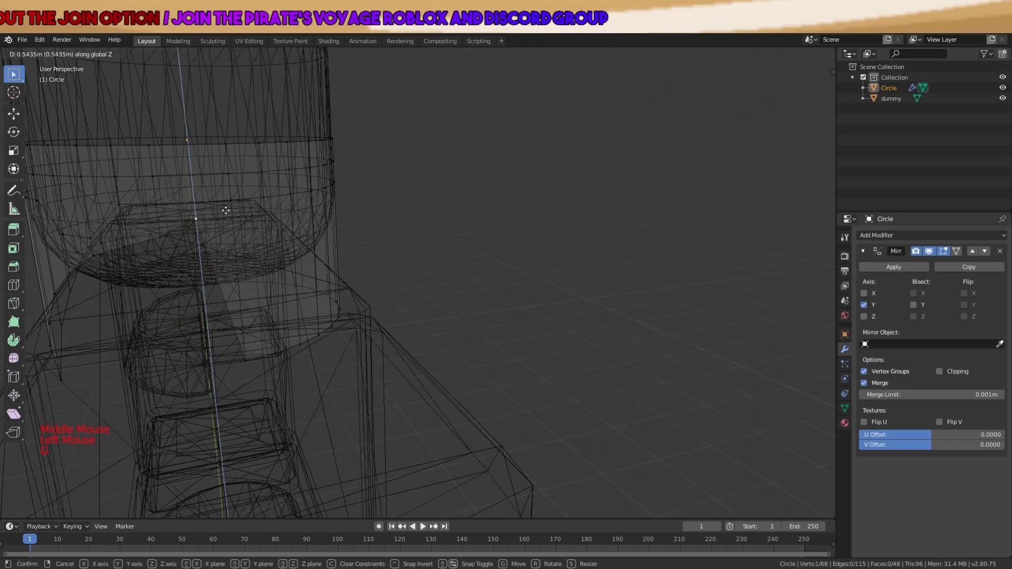
click(229, 215)
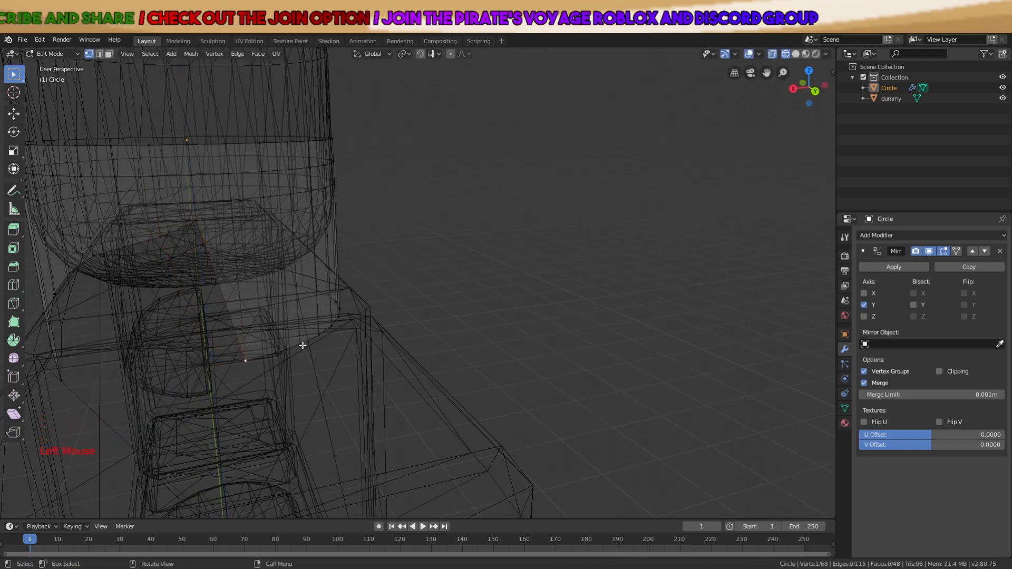
Nudge two more lower-edge vertices along Z to refine the band's fit
key(g)
key(z)
click(309, 190)
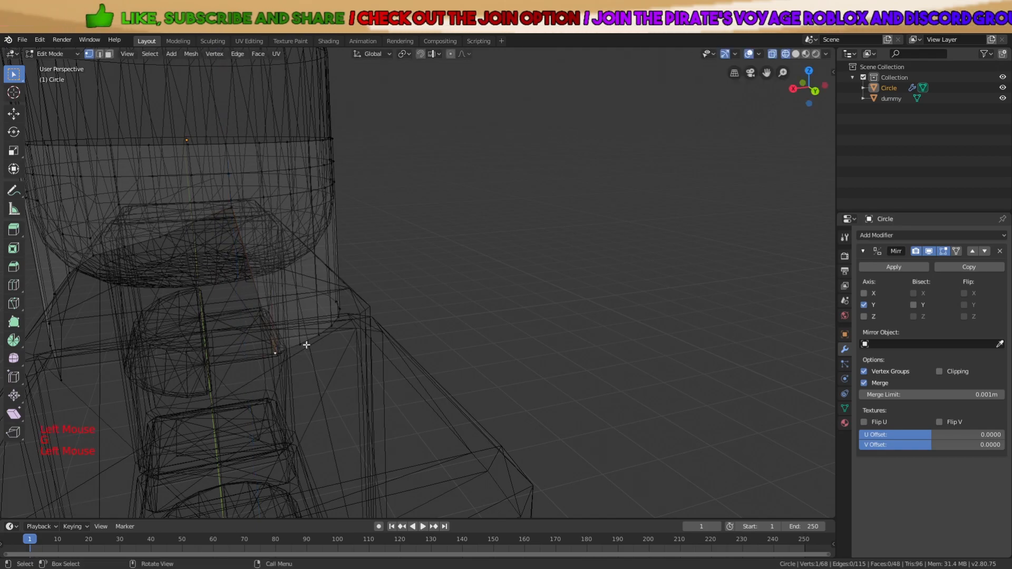
middle_drag(301, 348, 292, 295)
key(g)
key(z)
click(278, 202)
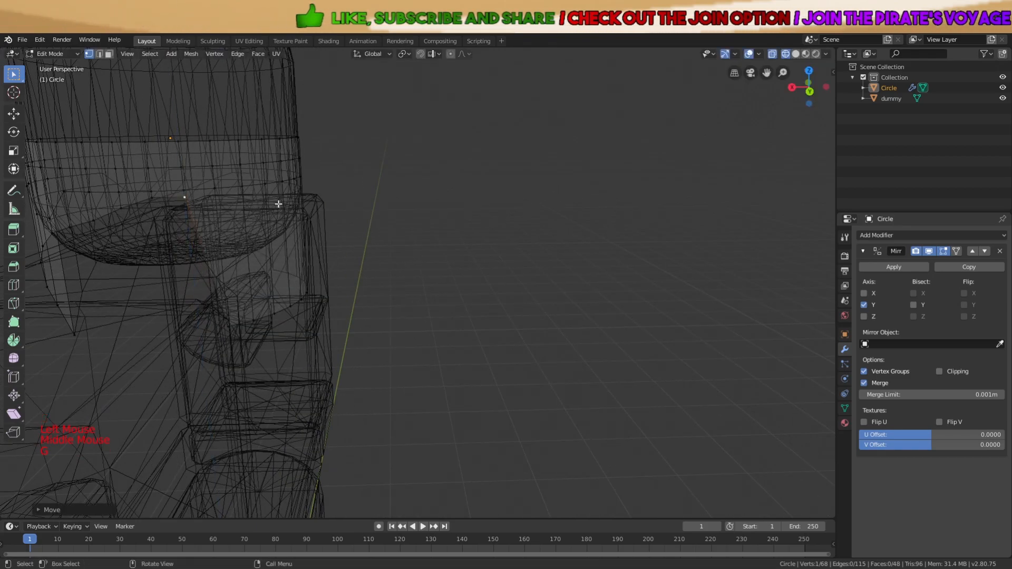
Return to solid shading, check the band and go back to Object Mode
key(z)
mouse_move(350, 215)
middle_down()
mouse_move(454, 254)
mouse_move(554, 245)
mouse_move(387, 265)
mouse_move(327, 253)
mouse_move(270, 306)
middle_up()
key(a)
key(Tab)
scroll(376, 217, down, 3)
key(a)
key(a)
key(a)
scroll(323, 257, up, 2)
Back in wireframe Edit Mode, shift the selected ring vertically, then view the band in solid shading
key(Tab)
key(a)
key(a)
key(a)
key(z)
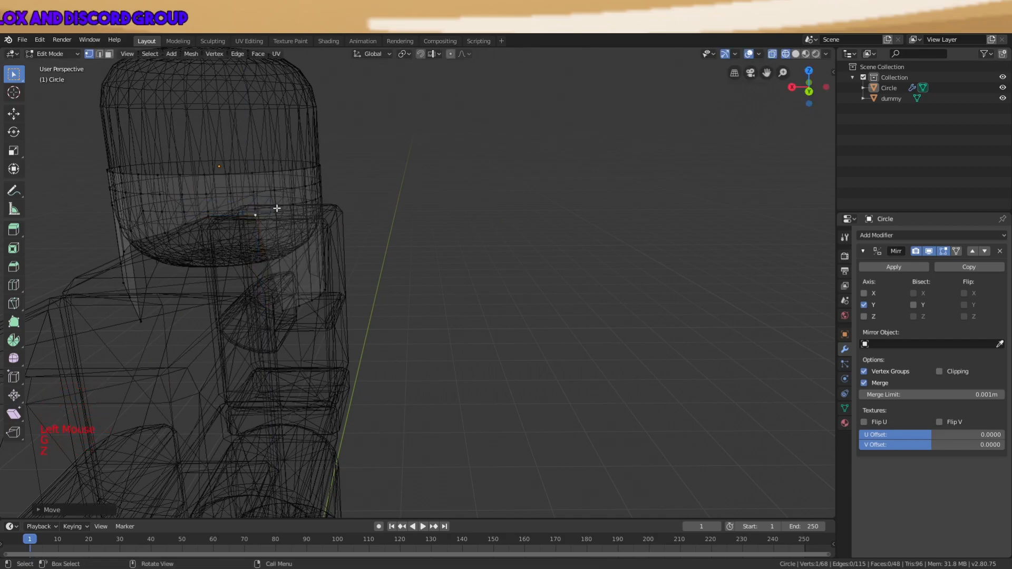
shift+middle_drag(218, 221, 362, 245)
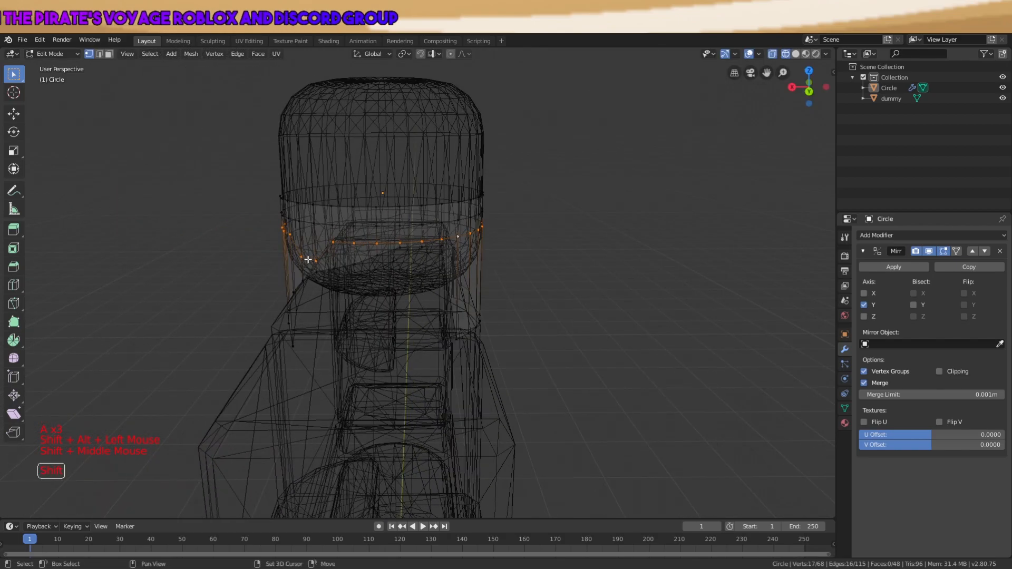
key(g)
key(z)
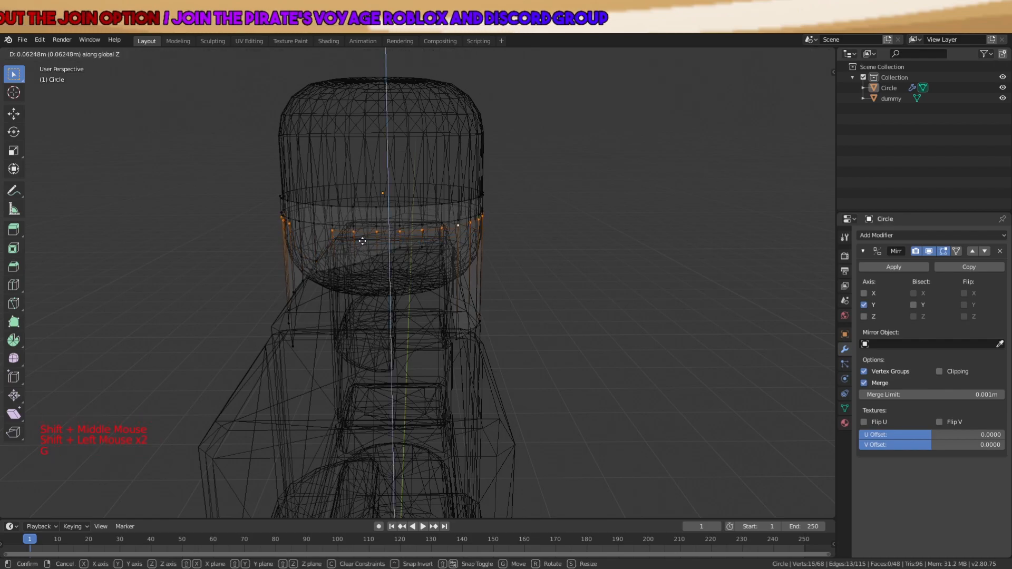
click(362, 241)
key(z)
click(457, 243)
middle_drag(457, 244, 409, 323)
Raise two vertices on the band's lower edge higher up
key(a)
key(a)
key(a)
click(395, 337)
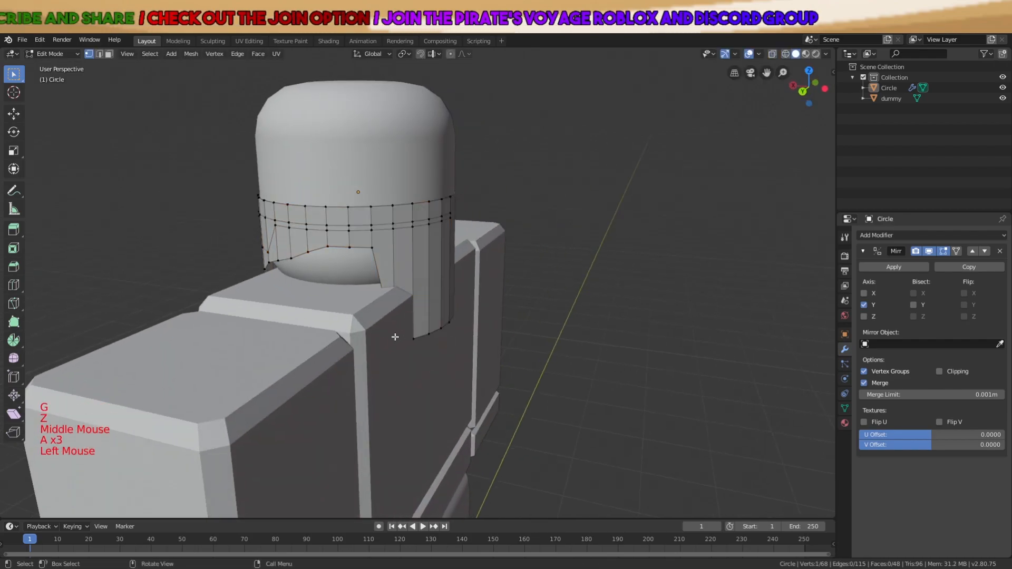
key(g)
click(386, 253)
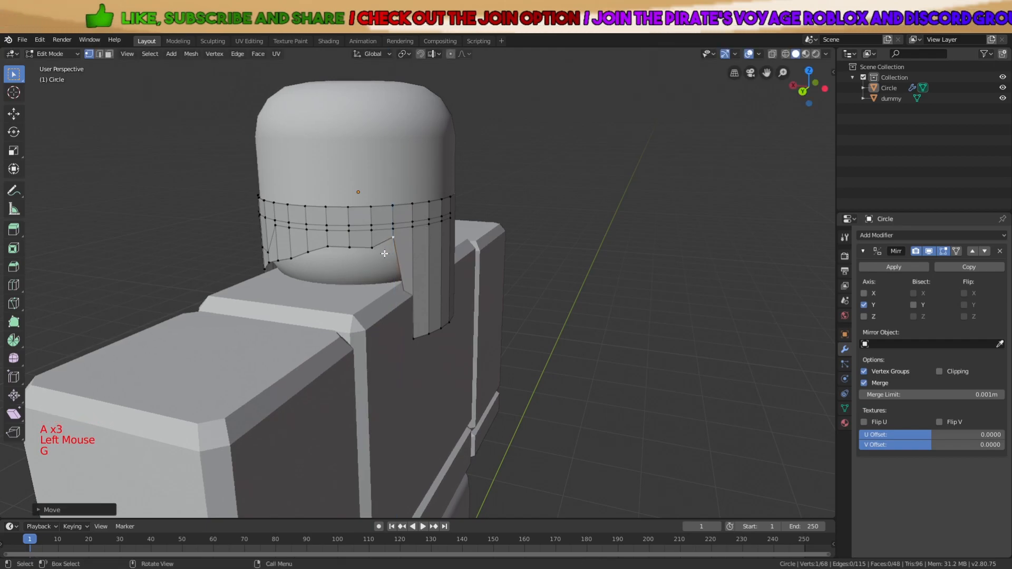
scroll(385, 253, up, 2)
click(314, 225)
key(g)
key(z)
click(331, 219)
Adjust the heights of the next lower-edge vertices along Z
key(g)
key(z)
click(315, 214)
key(g)
key(z)
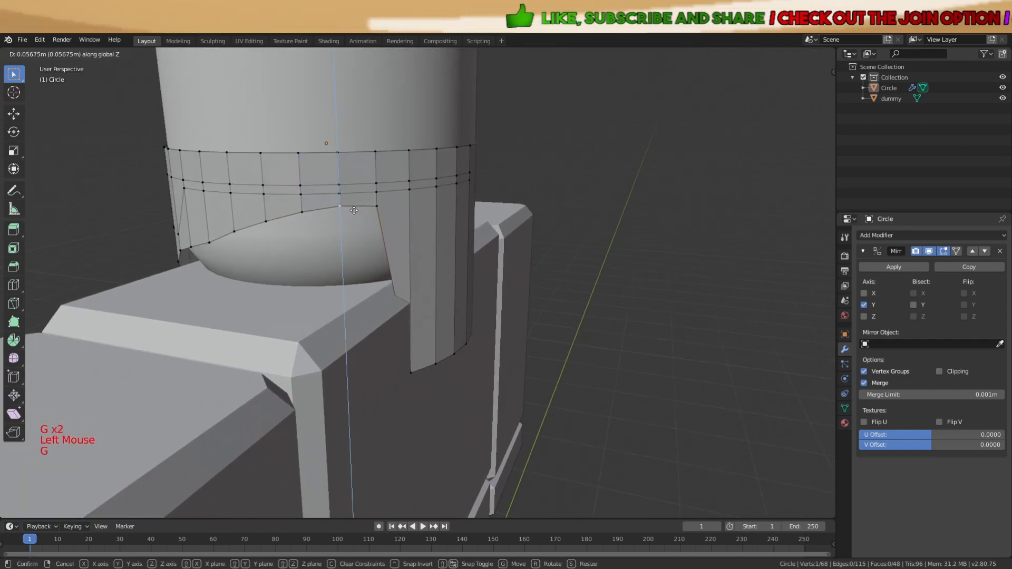
click(355, 207)
click(380, 209)
key(g)
key(z)
click(384, 201)
Look under the band and raise a vertex slightly along Z
key(a)
key(a)
key(a)
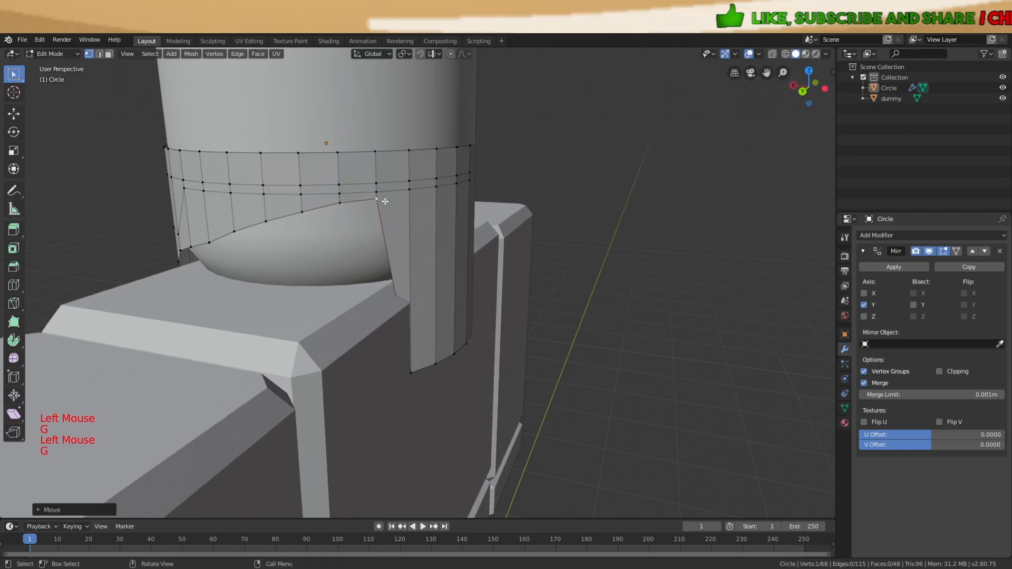
middle_drag(355, 267, 341, 240)
scroll(337, 241, up, 2)
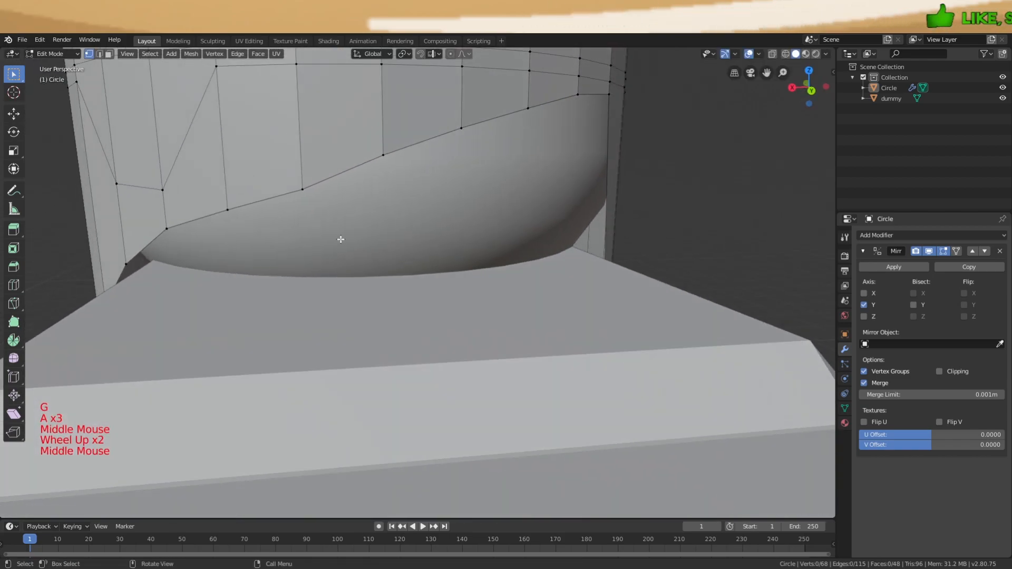
key(g)
key(z)
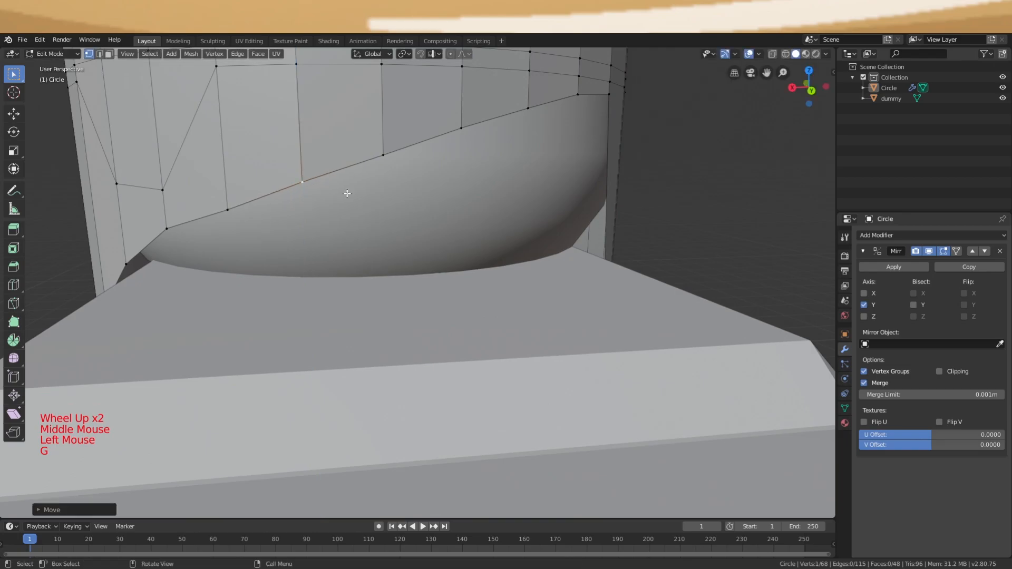
Return to Object Mode and view the whole character
scroll(346, 193, down, 1)
key(a)
key(Tab)
scroll(486, 219, down, 5)
key(a)
Back in Edit Mode, raise the selected vertex vertically
key(a)
key(a)
middle_drag(489, 225, 410, 242)
key(Tab)
scroll(401, 274, up, 3)
key(a)
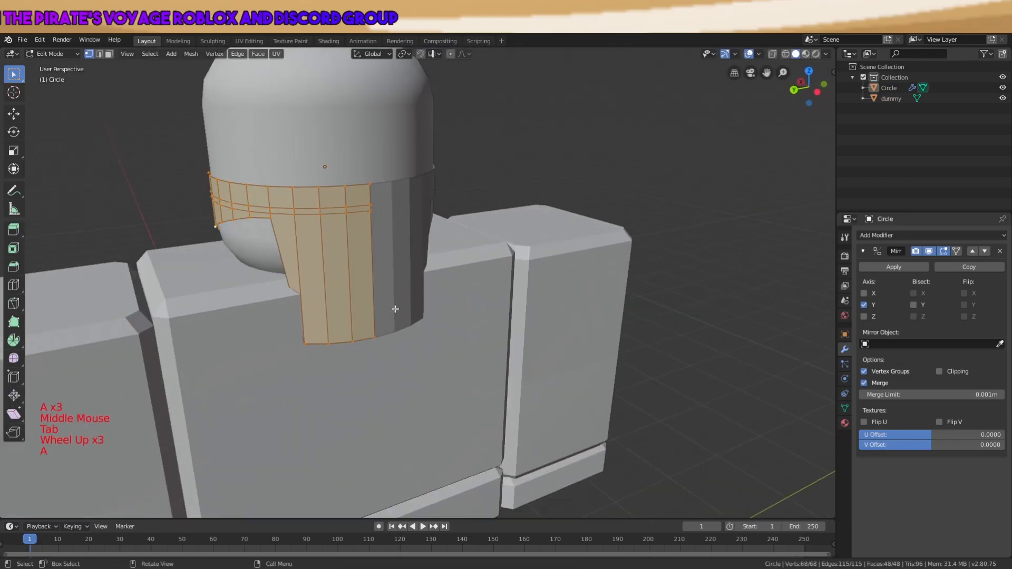
key(g)
key(z)
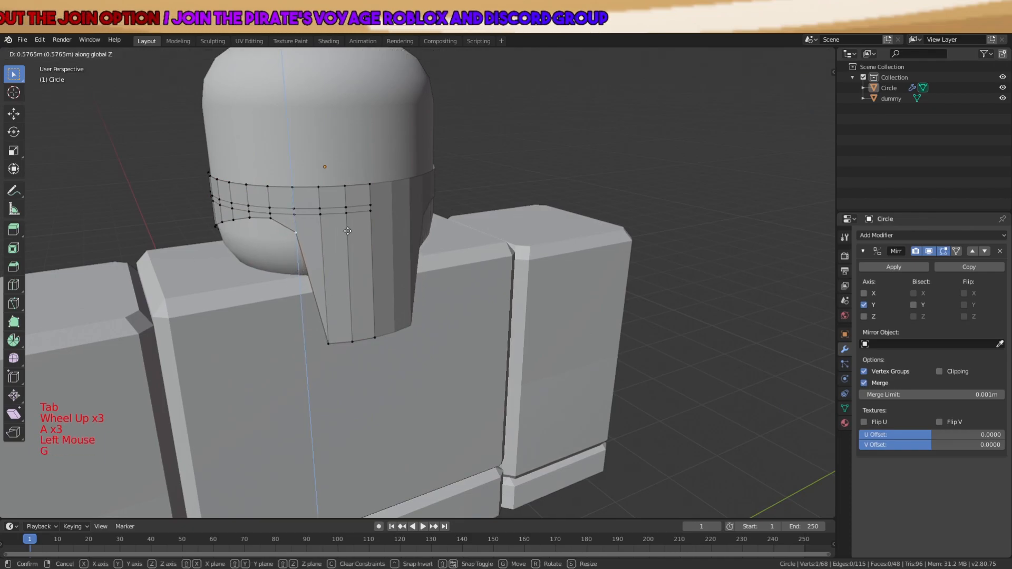
click(351, 218)
Pull the flap's bottom-left vertices and bottom tip up onto the band
scroll(332, 210, up, 2)
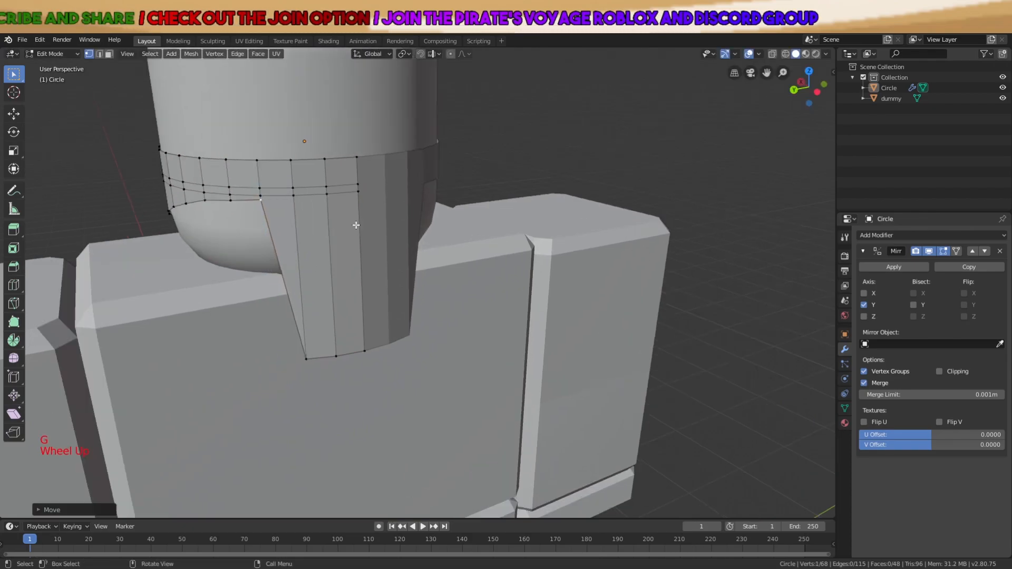
click(284, 379)
key(g)
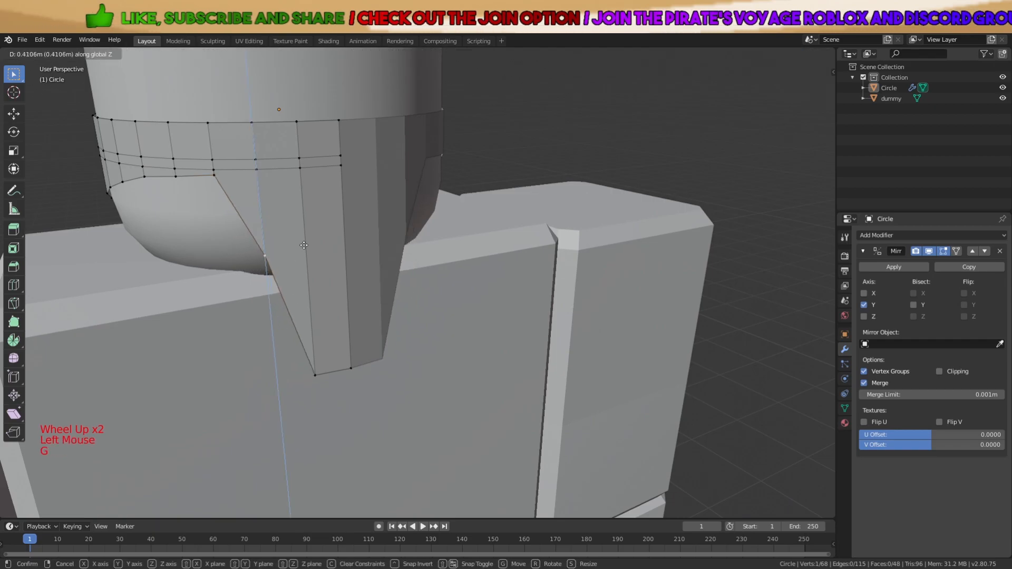
click(350, 309)
click(315, 375)
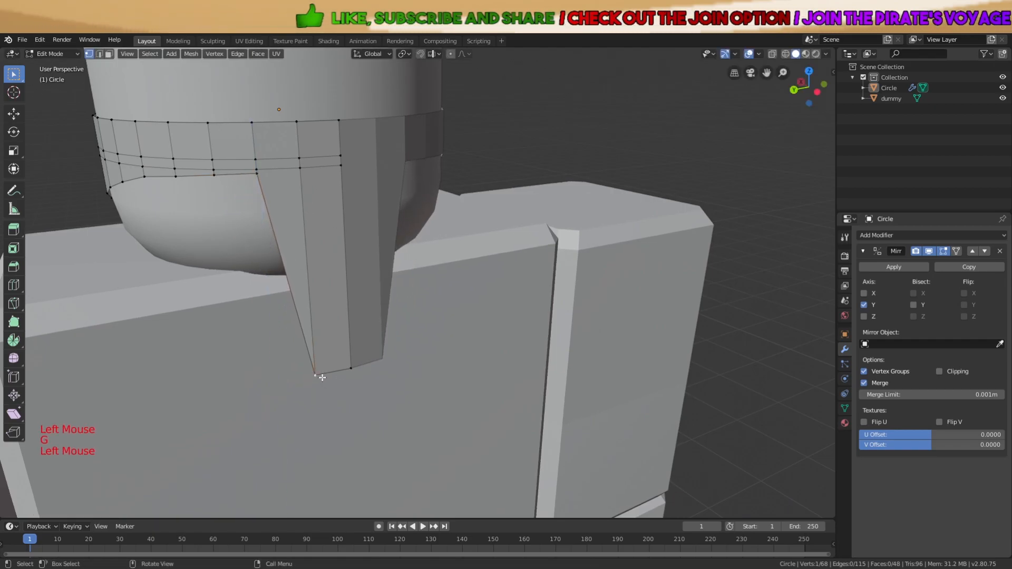
key(g)
key(z)
click(337, 172)
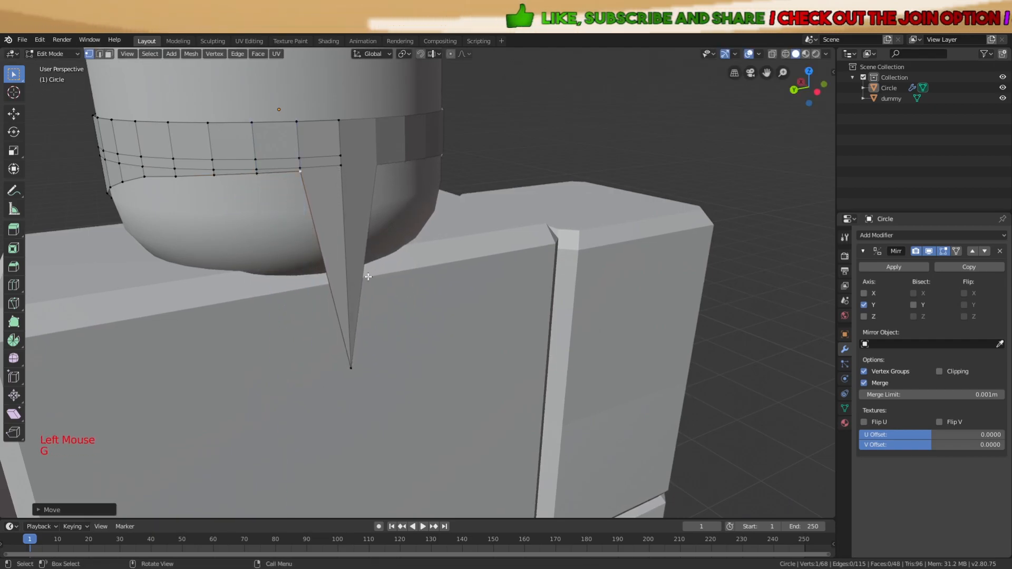
key(g)
key(z)
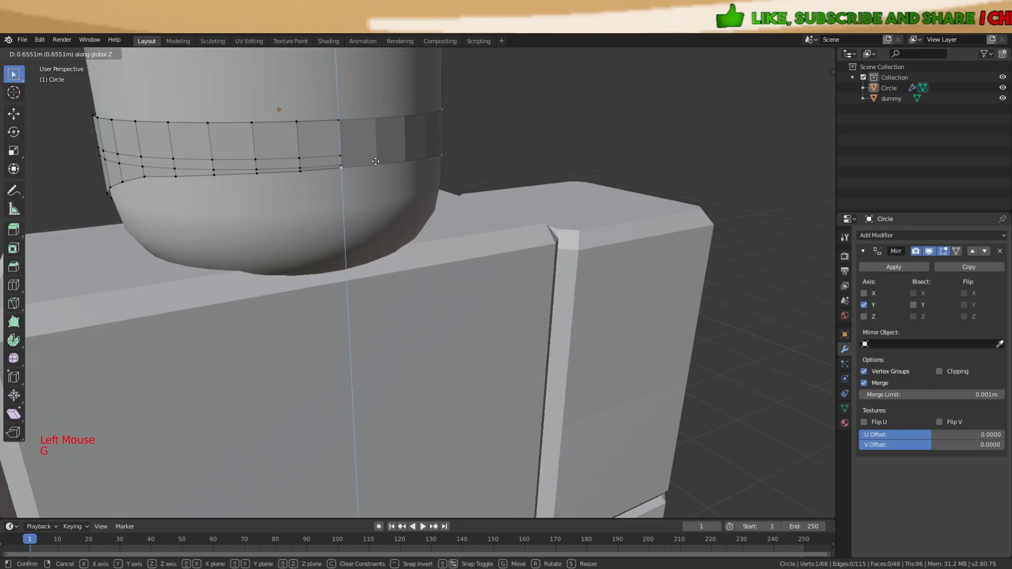
click(375, 161)
Return to Object Mode and inspect the band from the side
key(a)
scroll(390, 211, down, 4)
key(Tab)
key(a)
key(a)
key(a)
middle_drag(433, 267, 530, 254)
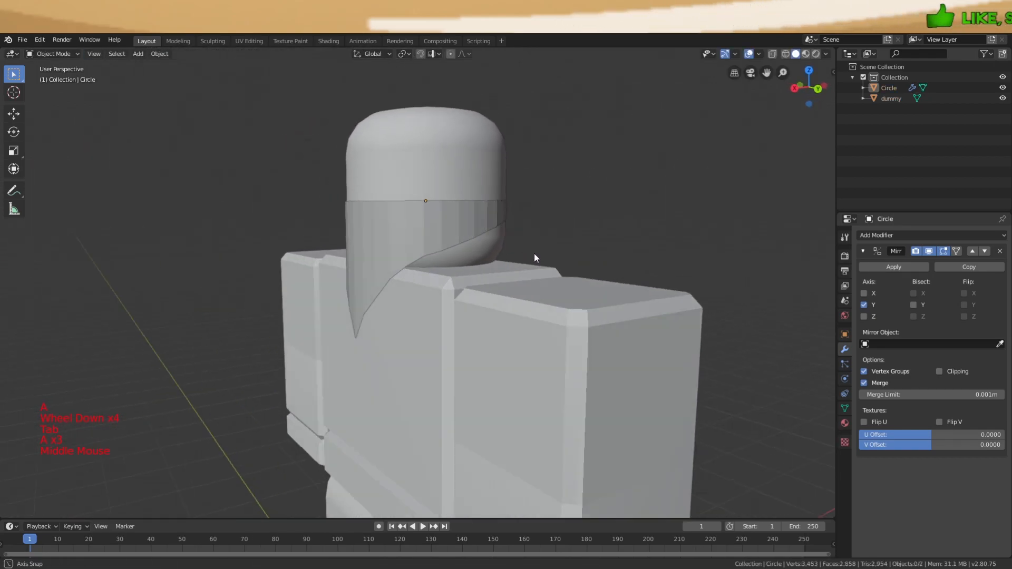
Enter Edit Mode, face the band's front and lower the first top-edge vertex
scroll(553, 251, up, 1)
key(Tab)
key(a)
scroll(477, 193, up, 1)
scroll(455, 274, up, 2)
shift+middle_drag(486, 152, 491, 276)
key(g)
key(z)
click(485, 302)
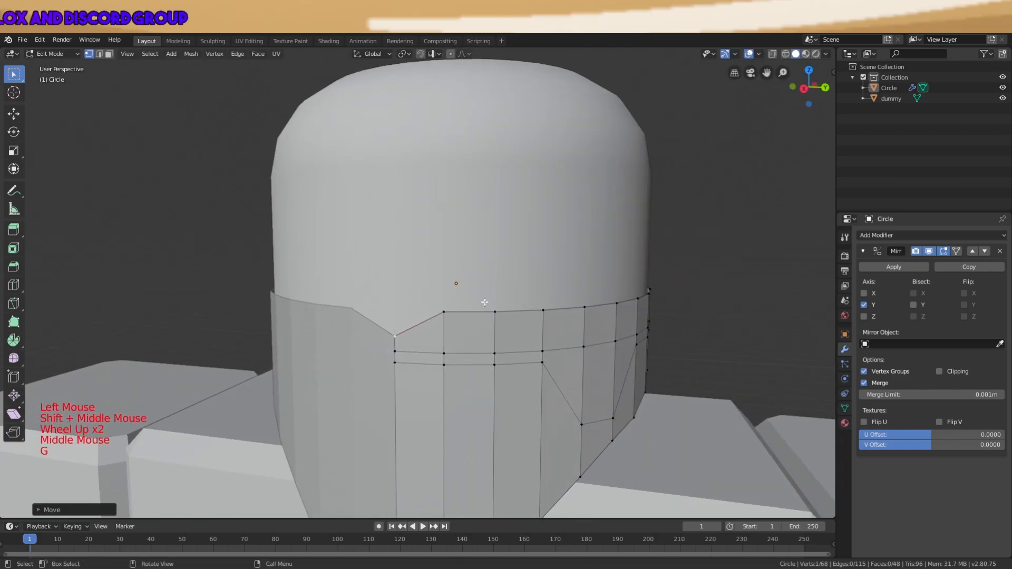
Lower the next vertices along the top edge slightly in Z
key(g)
key(z)
click(457, 338)
click(495, 312)
key(g)
key(z)
click(497, 331)
click(543, 310)
key(g)
key(z)
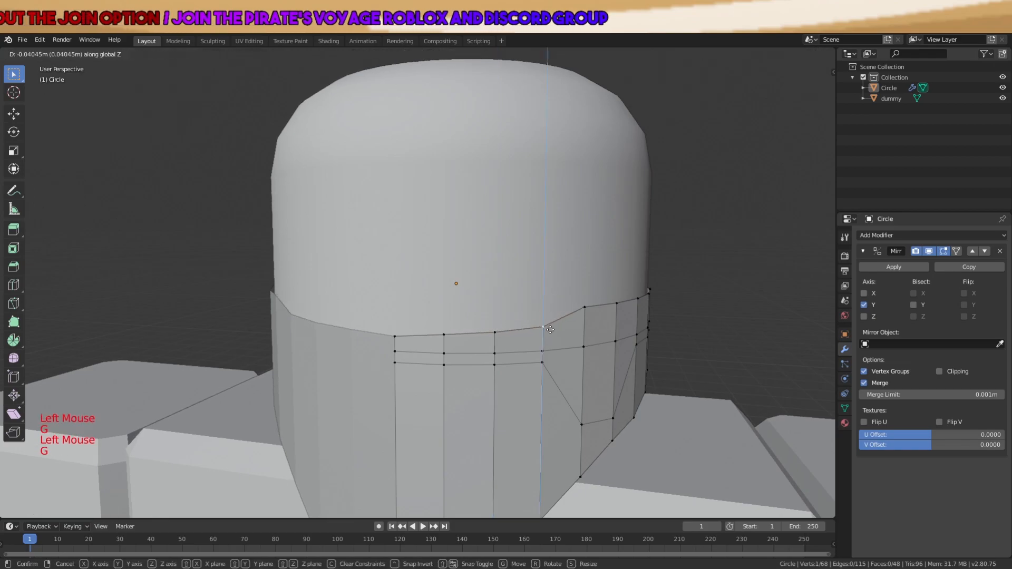
click(552, 331)
Lower the rightmost top-edge vertex and select another top-edge vertex
click(584, 310)
middle_drag(654, 309, 558, 304)
key(g)
key(z)
click(628, 320)
key(g)
click(557, 316)
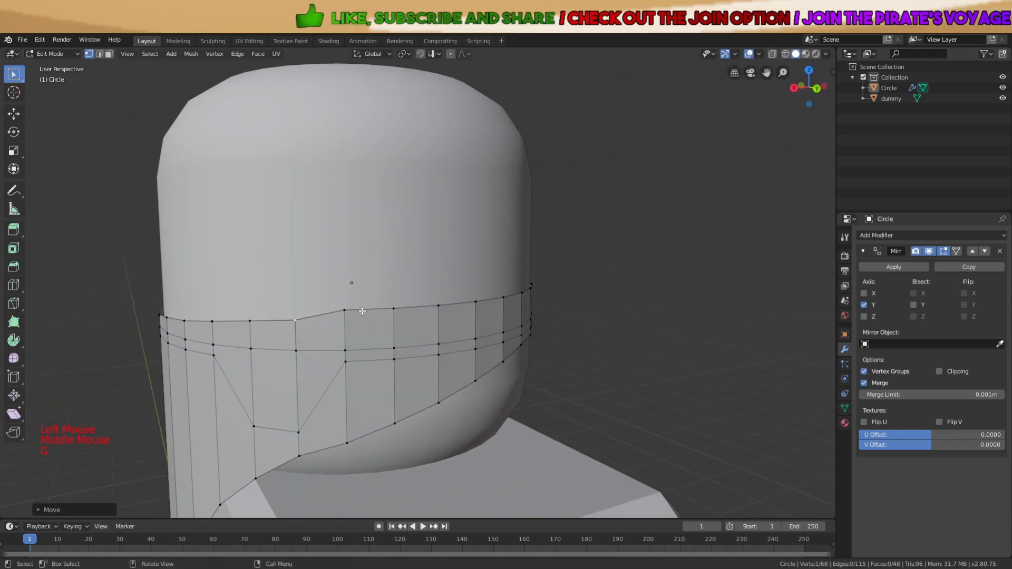
click(358, 308)
Lower a band vertex slightly in two small moves, then abandon a trial scale of the band
key(g)
click(392, 315)
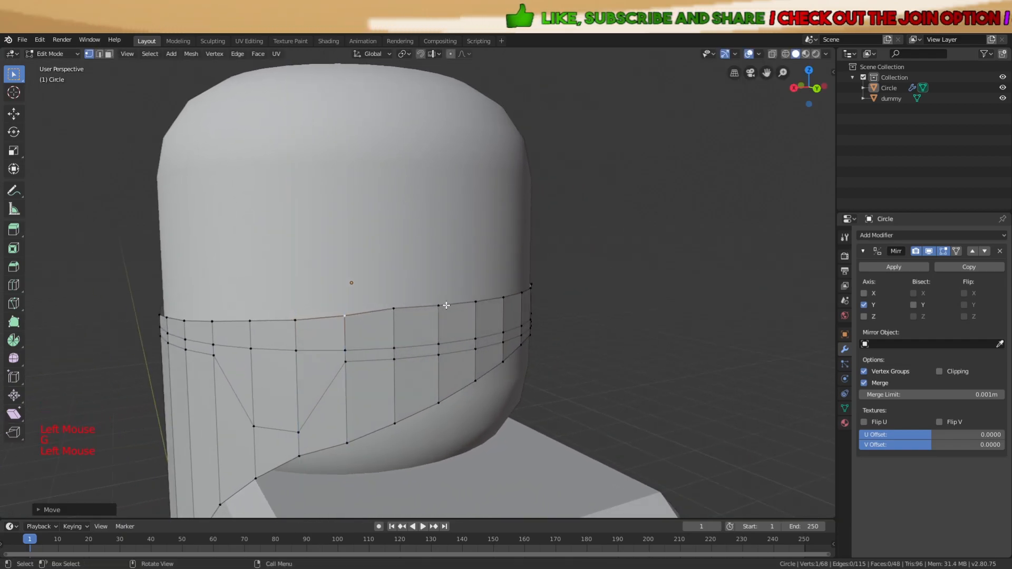
key(g)
click(425, 310)
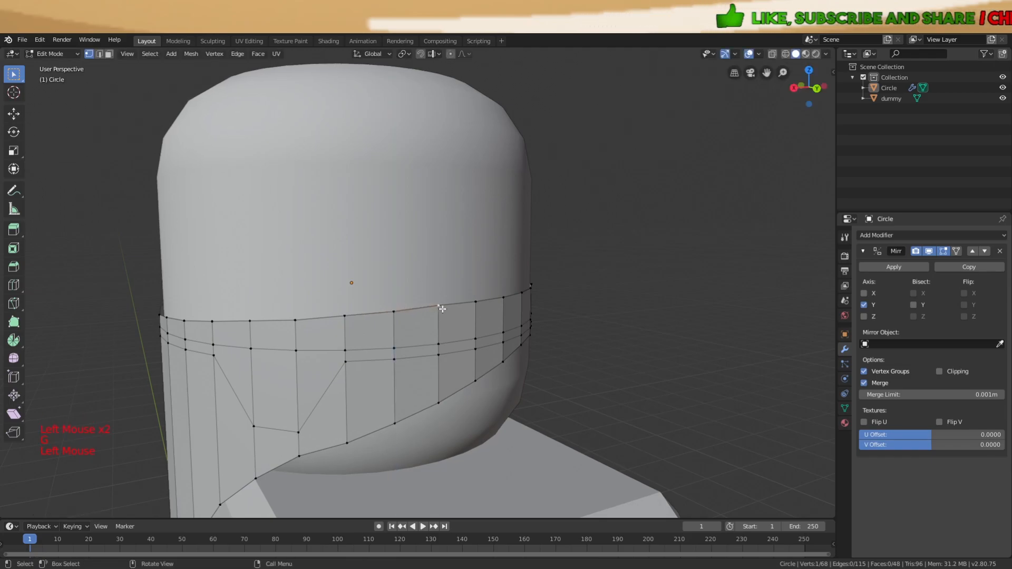
key(a)
key(s)
right_click(523, 286)
Swing the view round to the back of the head and return to editing the band with nothing selected
key(Tab)
scroll(524, 285, down, 4)
key(a)
key(a)
key(a)
middle_drag(523, 285, 701, 312)
scroll(535, 302, down, 3)
key(a)
key(a)
key(a)
scroll(455, 304, up, 4)
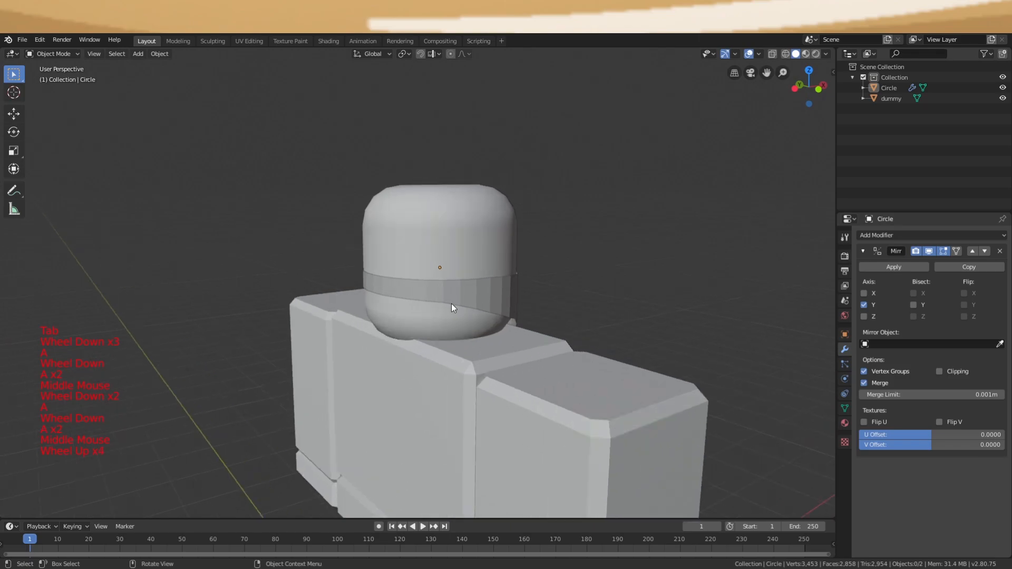
middle_drag(442, 300, 442, 295)
key(Tab)
key(a)
scroll(443, 295, up, 4)
key(a)
key(a)
scroll(316, 290, up, 1)
middle_drag(316, 290, 282, 287)
Circle-select one face at the back of the band and extrude it outward into a block
key(c)
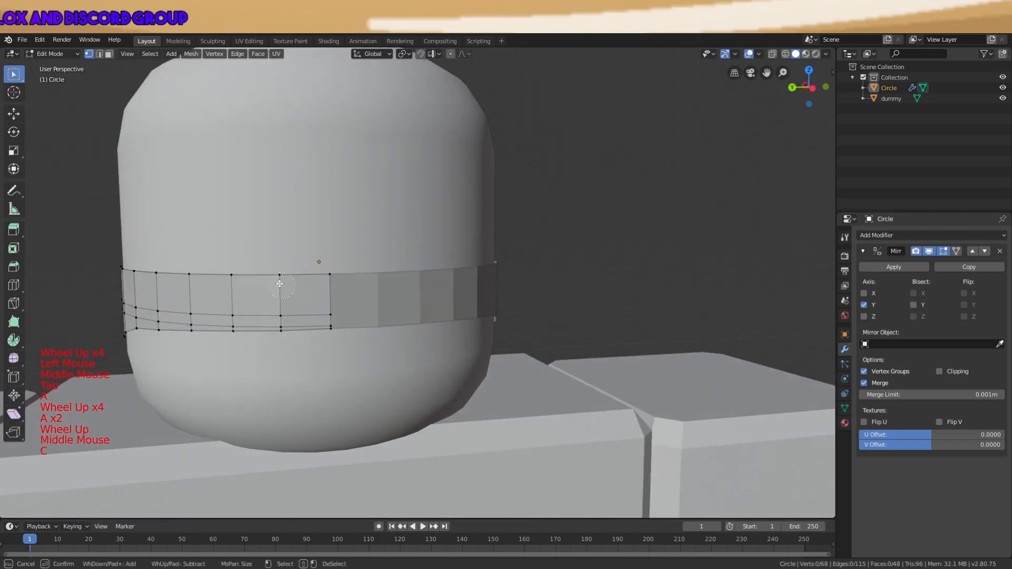
middle_drag(341, 305, 502, 289)
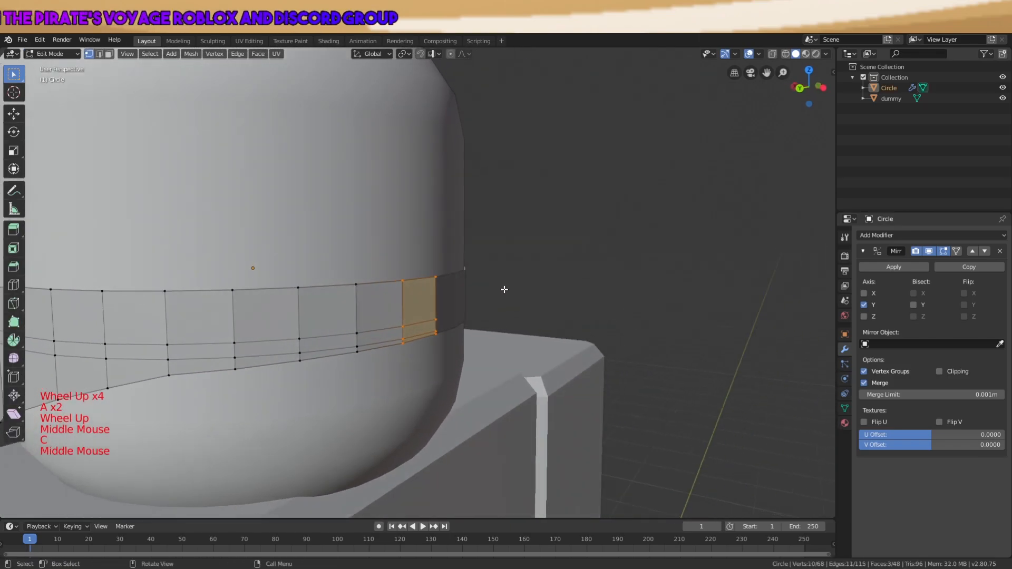
key(e)
click(571, 286)
Add two loop cuts across the new block on the band
middle_drag(575, 287, 445, 335)
scroll(533, 310, up, 1)
key(a)
key(a)
key(a)
key(ctrl+r)
scroll(437, 340, up, 1)
click(422, 347)
click(422, 349)
scroll(424, 348, up, 2)
Scale the new loops taller along Z, then along X, to frame the block's front
middle_drag(472, 332, 449, 301)
key(s)
key(z)
click(465, 227)
middle_drag(465, 226, 454, 216)
key(s)
key(x)
click(432, 221)
Try moving the selection along Y and Z and scaling it, cancelling each attempt
key(g)
key(y)
right_click(402, 221)
key(s)
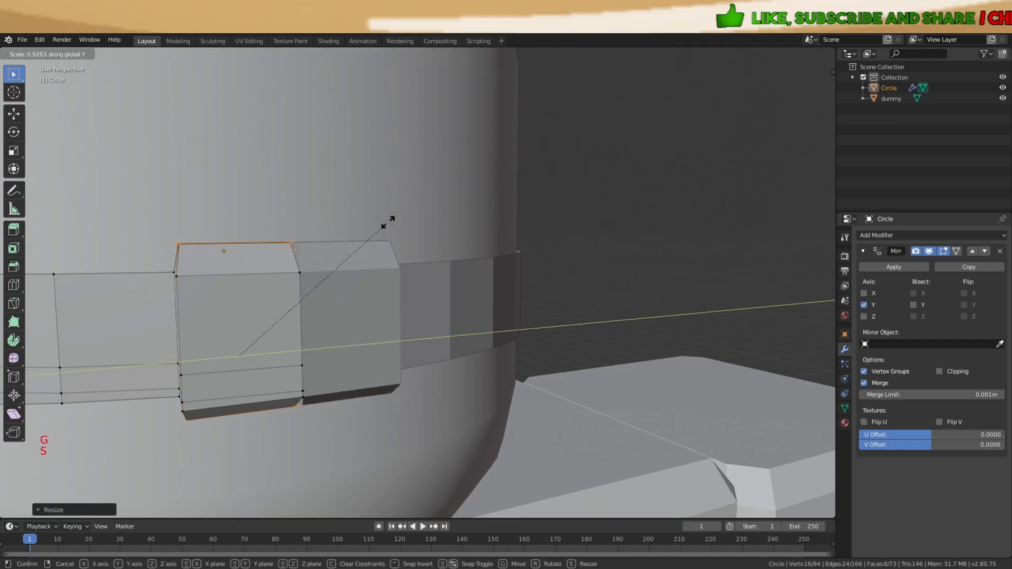
right_click(519, 229)
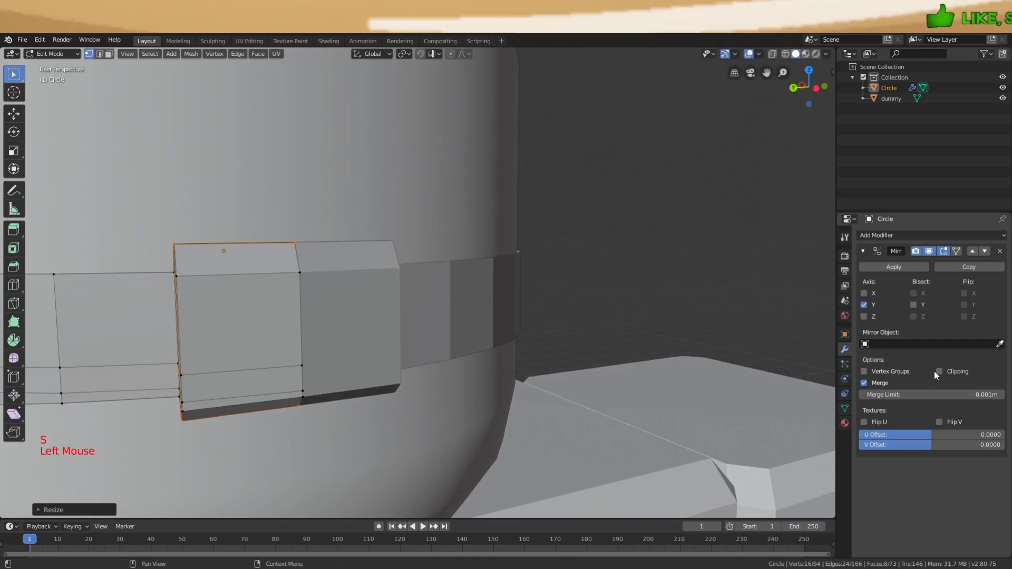
key(g)
middle_drag(484, 328, 445, 311)
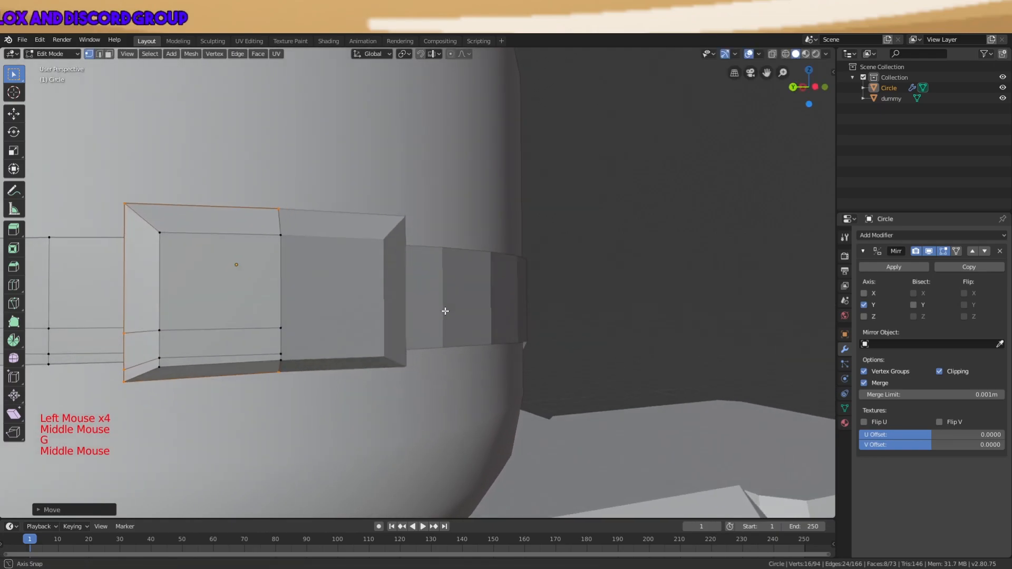
key(g)
right_click(443, 320)
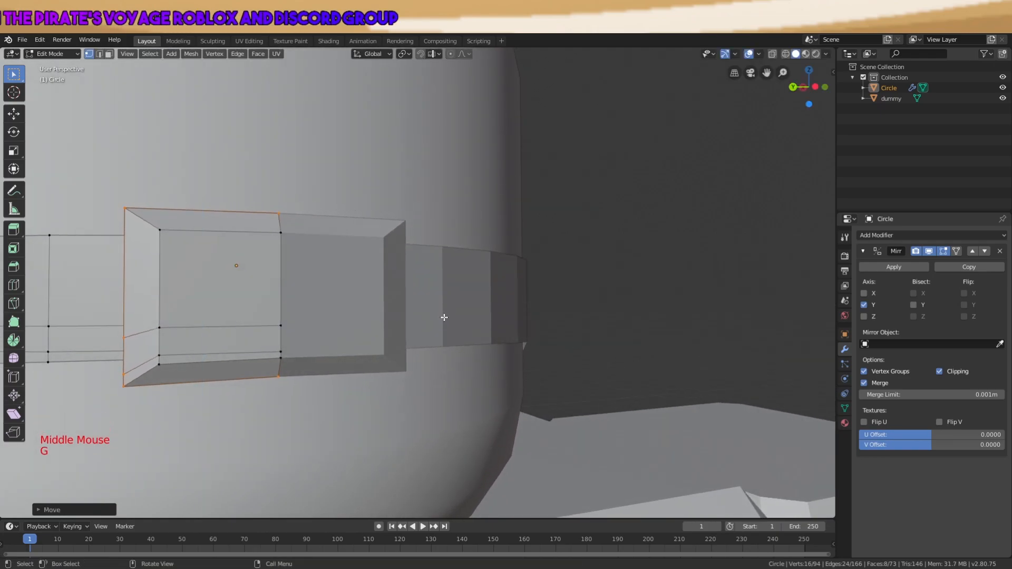
Step out to view the whole head, then return to editing the band with nothing selected
key(a)
scroll(435, 322, down, 2)
key(Tab)
middle_drag(428, 324, 392, 392)
key(Tab)
key(a)
key(a)
key(a)
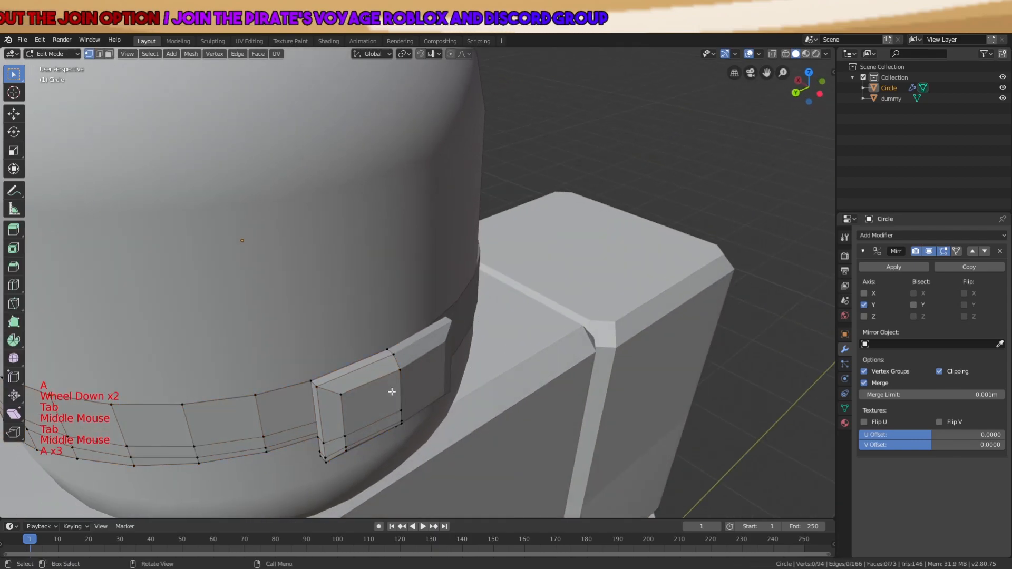
key(a)
key(a)
key(a)
Drop a started loop cut, select the block's side face and begin extruding it along Y
key(ctrl+r)
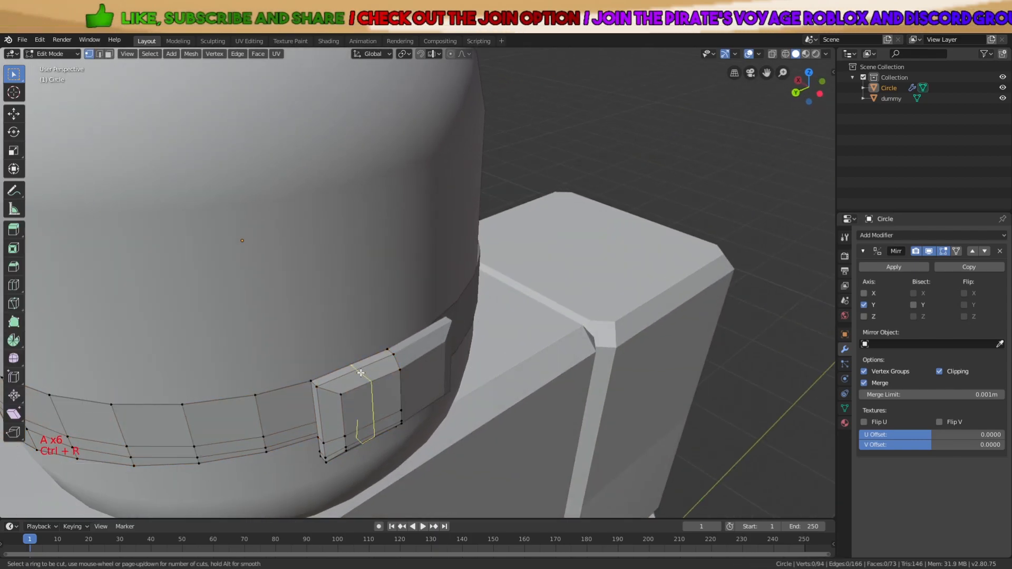
scroll(363, 374, down, 5)
key(Tab)
key(a)
key(a)
key(a)
middle_drag(403, 375, 458, 354)
key(Tab)
scroll(457, 354, up, 3)
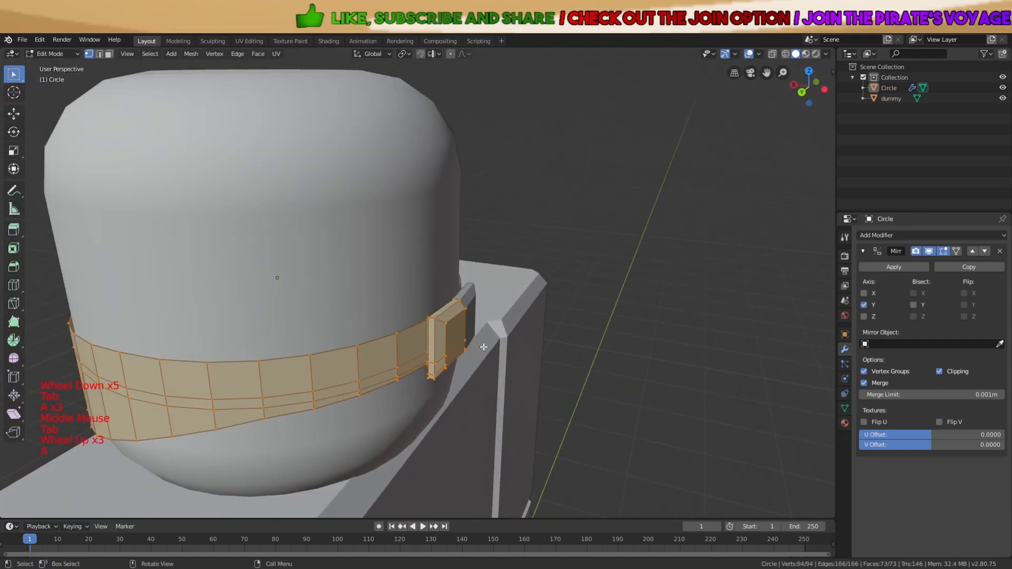
key(a)
key(a)
key(a)
middle_drag(401, 337, 422, 344)
scroll(422, 345, up, 1)
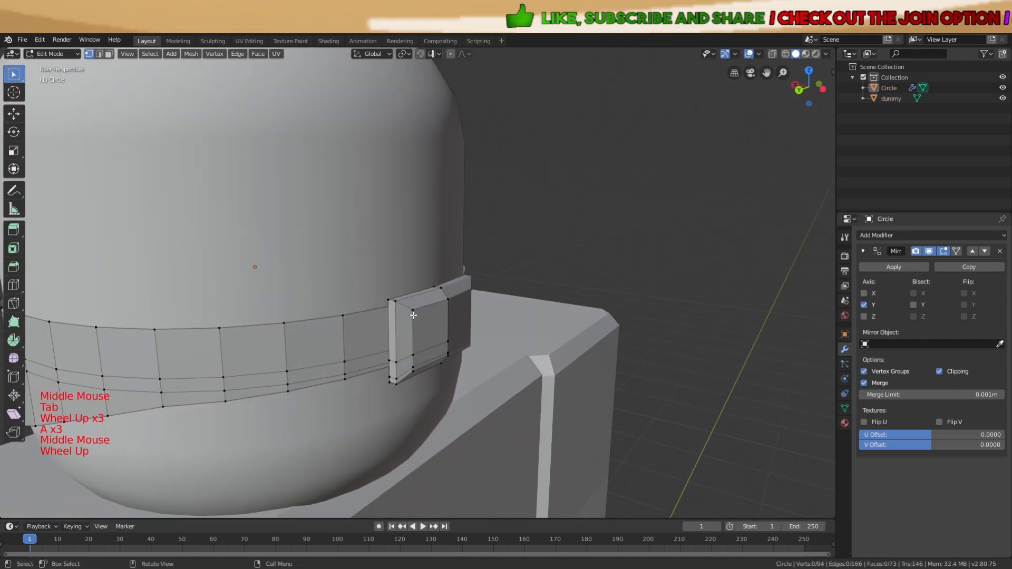
middle_drag(412, 356, 482, 346)
key(e)
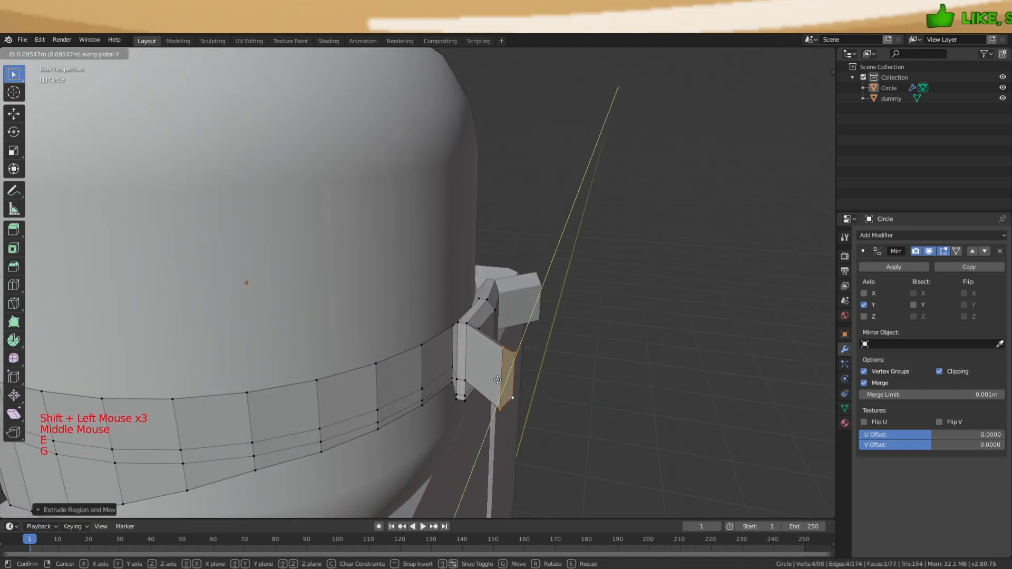
Select the block's four-corner end face and raise it upward into a spike
middle_drag(589, 353, 485, 332)
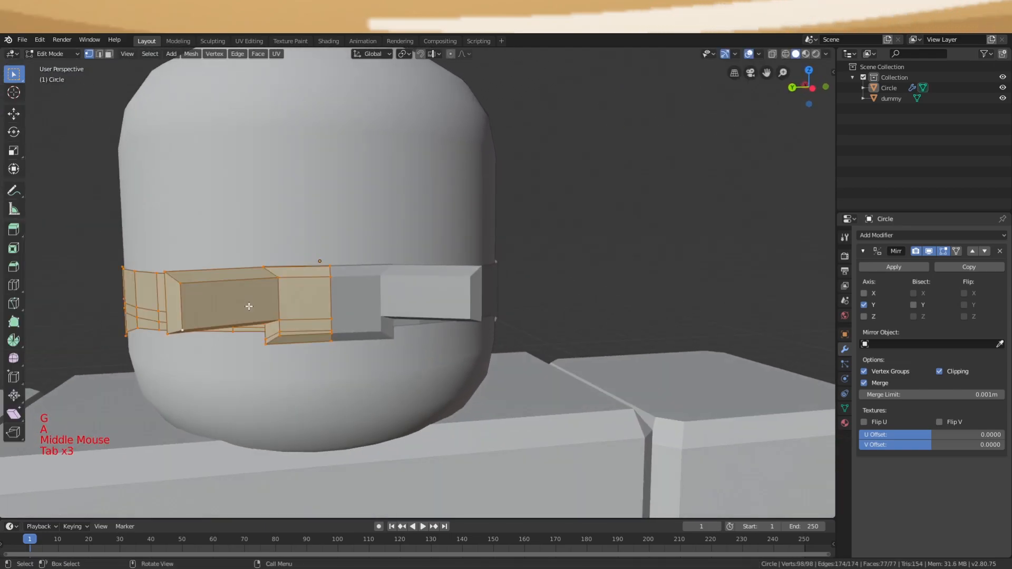
shift+click(180, 283)
key(s)
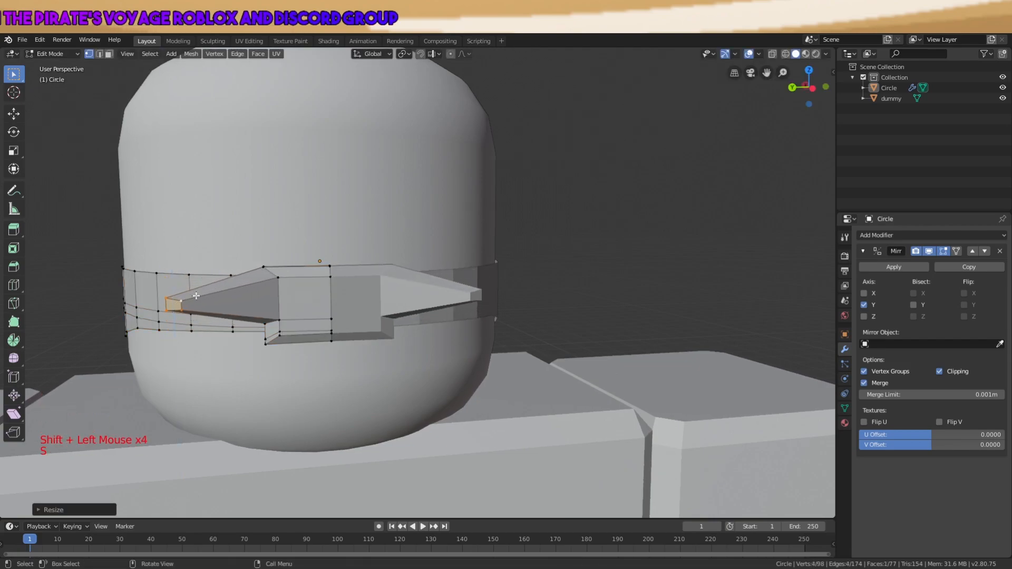
key(g)
click(246, 206)
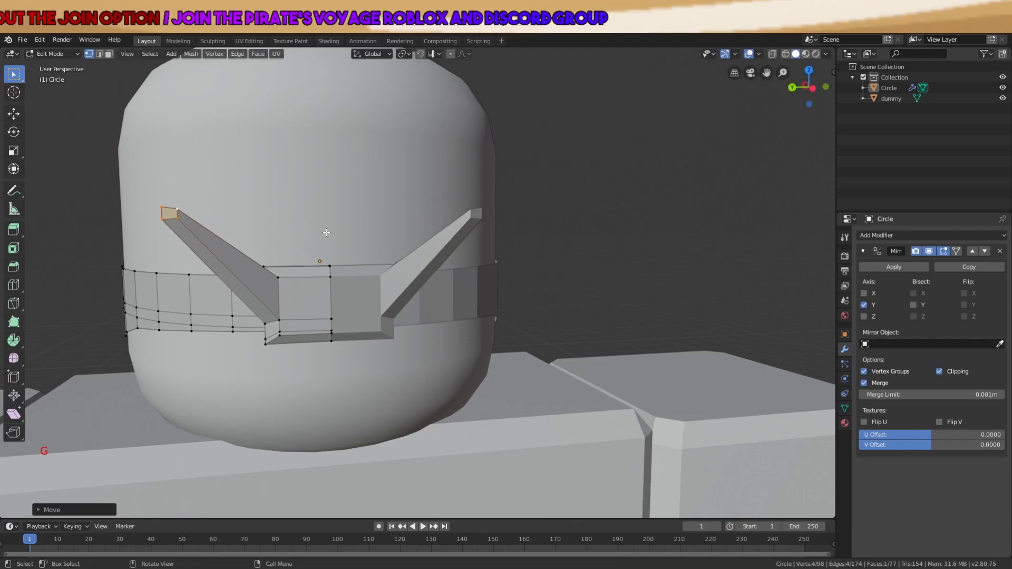
Toggle out of and back into Edit Mode while orbiting the head, clearing the selection
middle_drag(326, 230, 372, 205)
scroll(443, 224, down, 4)
key(a)
key(Tab)
scroll(520, 271, down, 3)
key(a)
middle_drag(457, 226, 298, 234)
key(a)
key(a)
scroll(492, 324, up, 5)
key(Tab)
scroll(395, 282, up, 3)
key(a)
key(a)
key(a)
key(a)
key(a)
key(a)
Add a loop cut across the band face below the buckle and inspect it from underneath
key(ctrl+r)
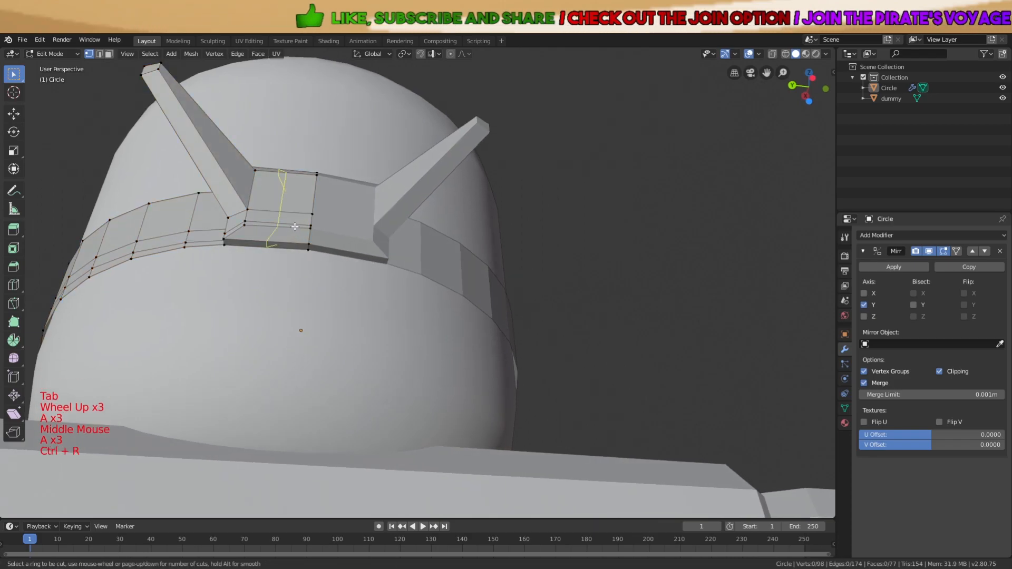
click(297, 232)
click(306, 230)
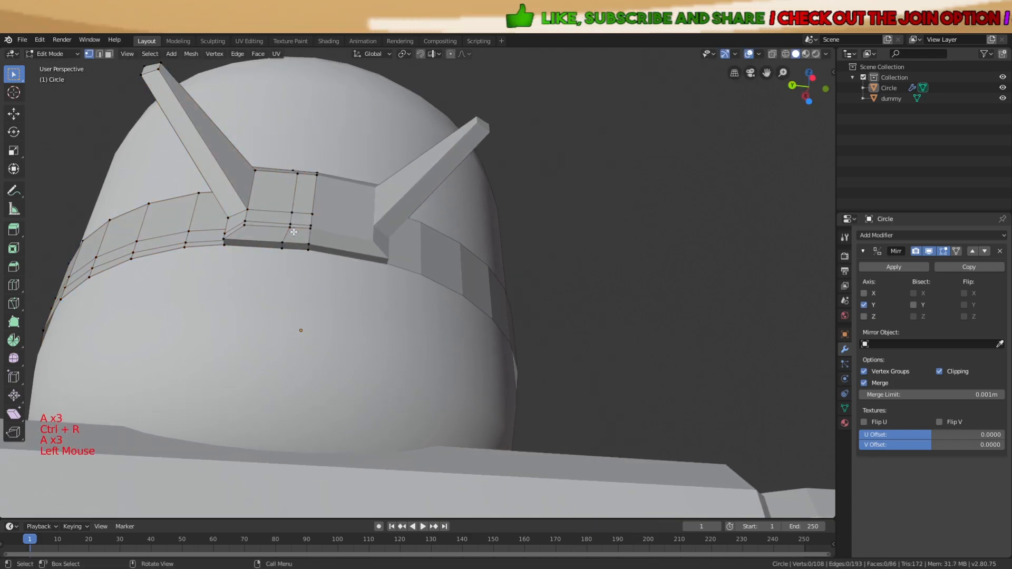
scroll(294, 232, up, 3)
middle_drag(293, 232, 298, 211)
scroll(299, 206, down, 1)
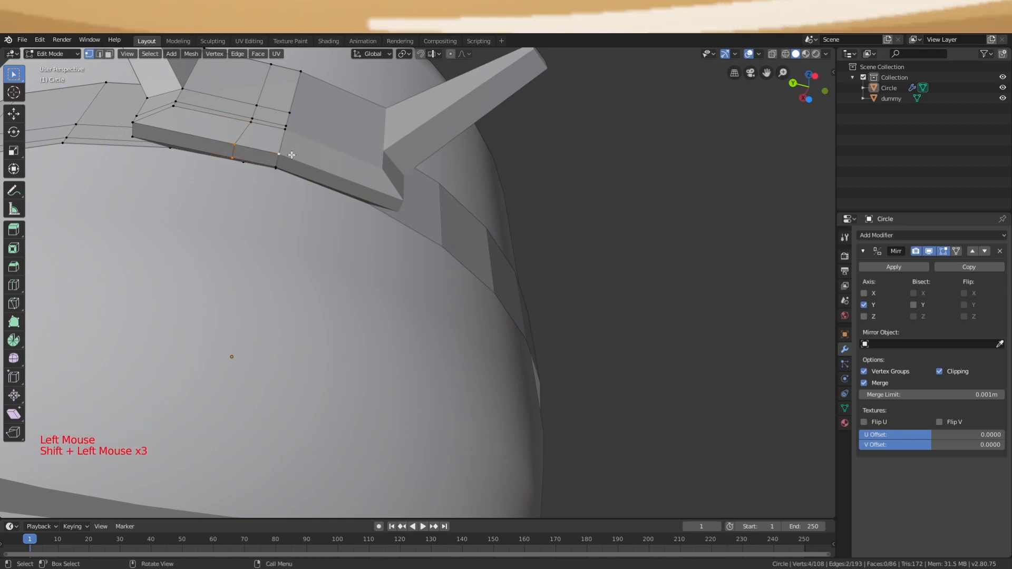
scroll(291, 156, up, 1)
middle_drag(291, 156, 380, 172)
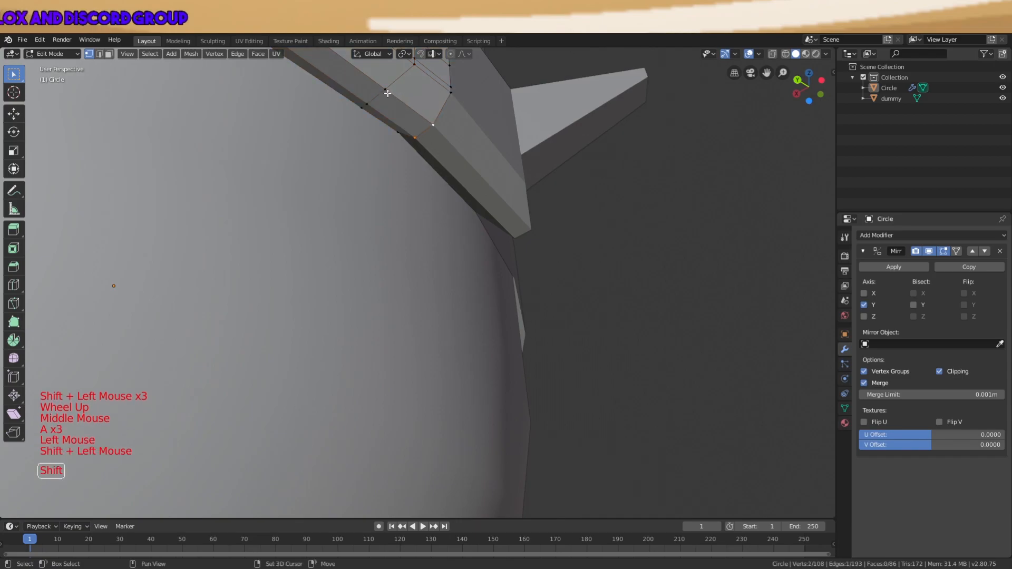
middle_drag(399, 136, 488, 211)
scroll(488, 210, down, 2)
Extrude the selected face into a tail, move it down and left, and enable mirror Clipping
key(e)
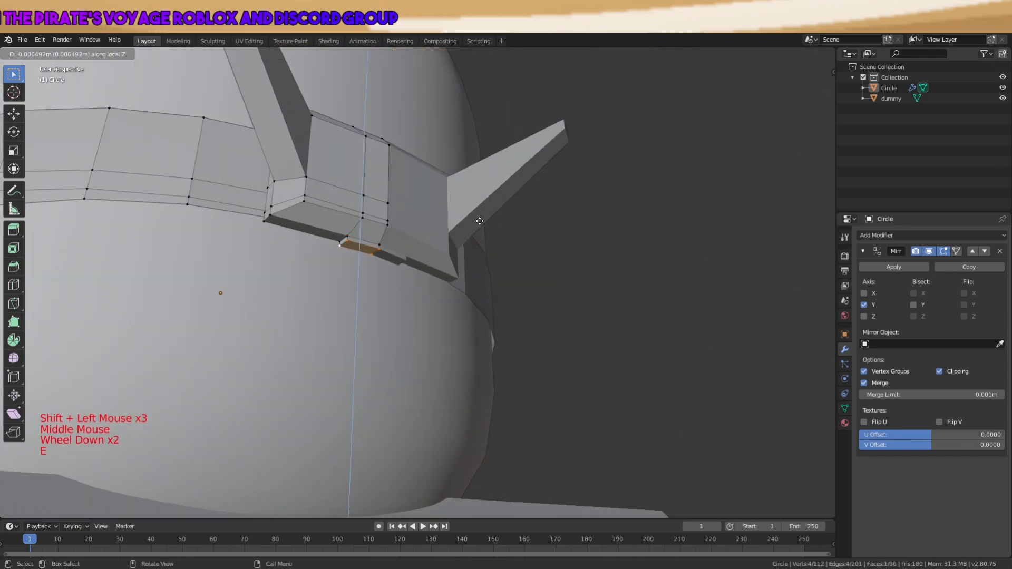
middle_drag(465, 307, 455, 305)
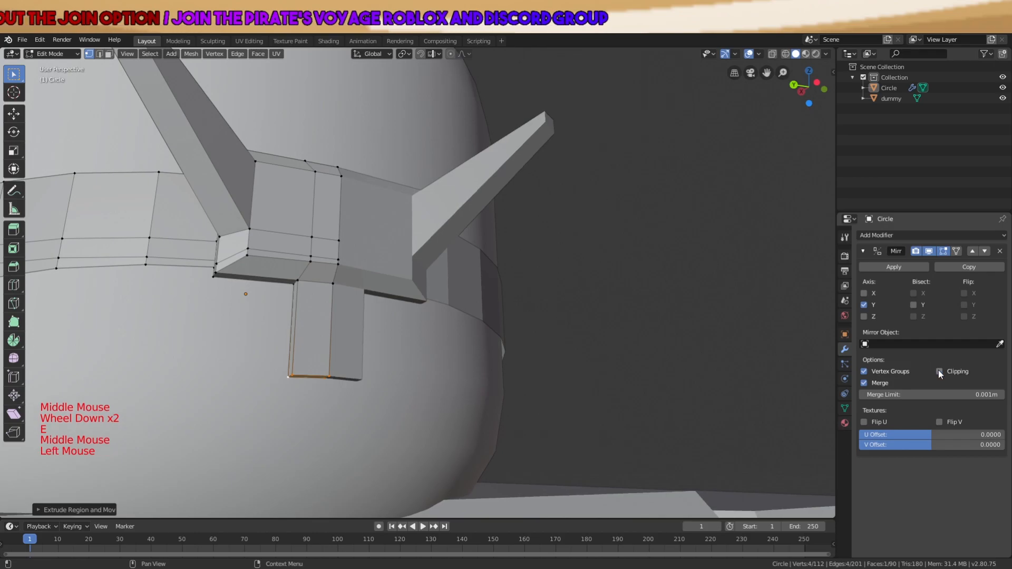
key(g)
click(908, 360)
click(940, 371)
Rotate the tail's end edge and narrow it along Y
middle_drag(532, 279, 515, 316)
key(r)
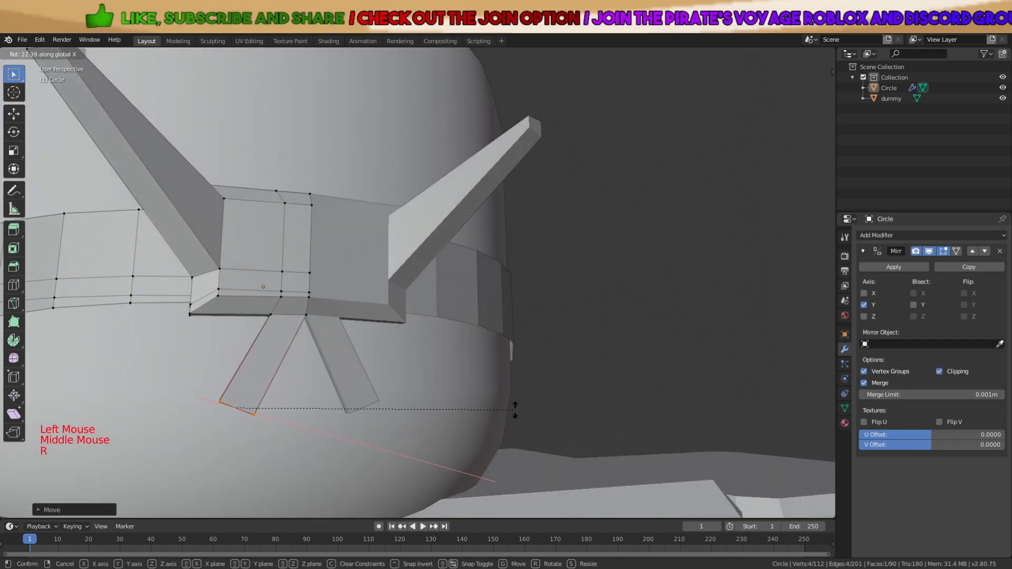
click(506, 403)
middle_drag(505, 403, 579, 350)
key(s)
key(x)
key(s)
key(y)
click(428, 341)
Tilt the tail end again and narrow it along X so the mirrored tails form a V
middle_drag(428, 342, 452, 342)
key(r)
click(442, 306)
key(s)
key(x)
click(349, 338)
middle_drag(349, 337, 382, 271)
Delete the angled wing vertices above the buckle and fill the resulting gap with a face
scroll(377, 359, down, 2)
key(a)
scroll(378, 359, down, 2)
key(Tab)
scroll(530, 290, down, 2)
key(a)
scroll(530, 290, down, 1)
key(a)
key(a)
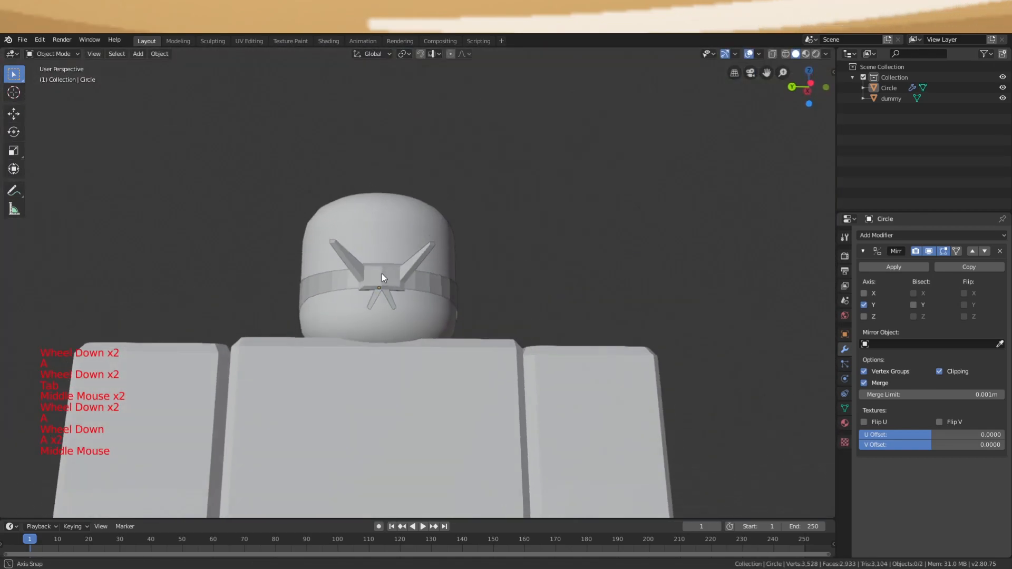
scroll(388, 283, up, 5)
key(a)
click(183, 192)
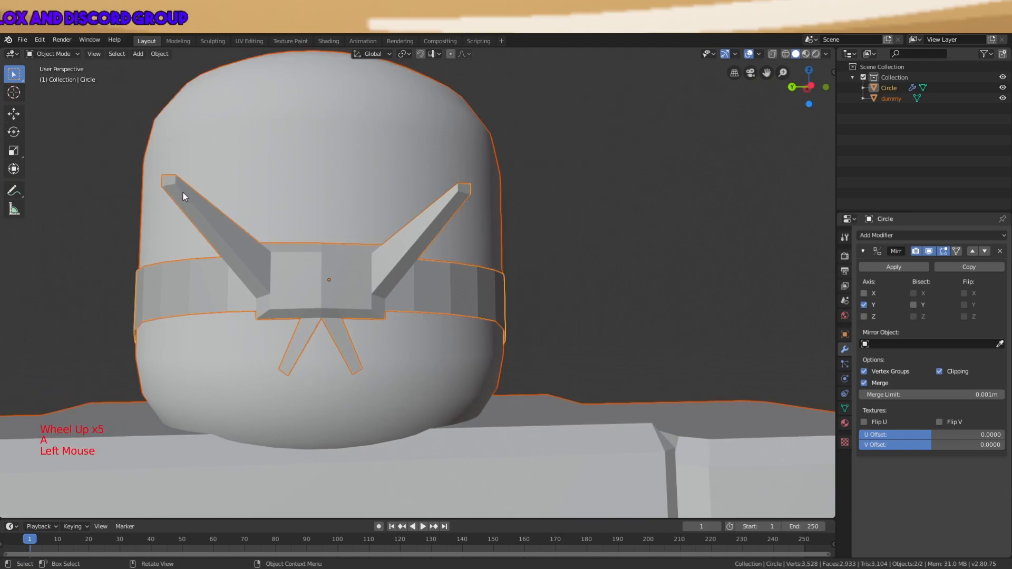
key(Tab)
key(a)
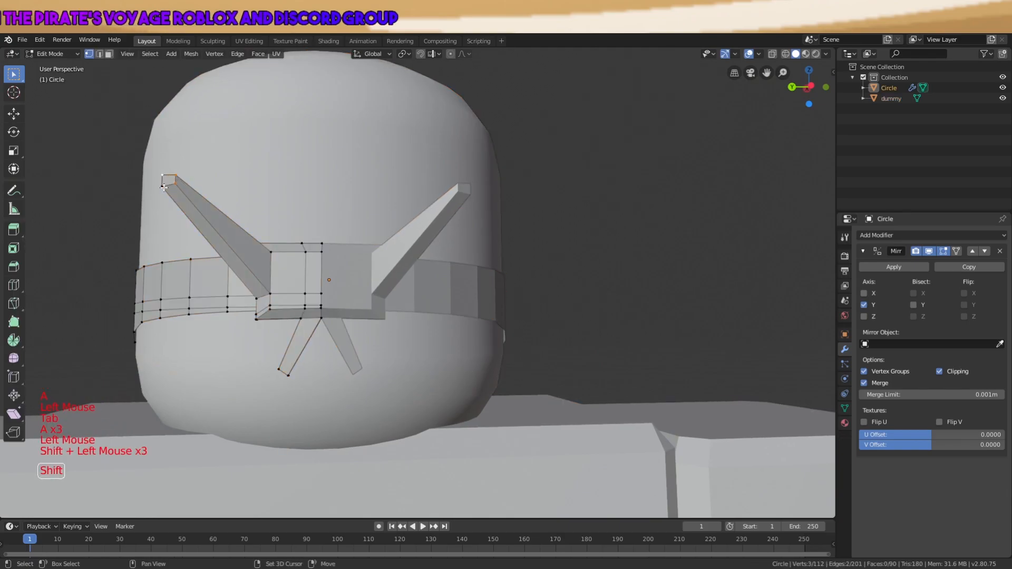
key(x)
click(164, 188)
middle_drag(165, 187, 527, 327)
key(f)
key(a)
key(Tab)
Move the three tail-bottom vertices down and right, then rotate them on the Y axis
scroll(372, 313, down, 4)
key(a)
key(a)
key(a)
scroll(516, 311, up, 3)
key(Tab)
key(a)
key(a)
key(a)
shift+click(427, 350)
shift+click(423, 359)
shift+click(418, 350)
scroll(426, 350, up, 3)
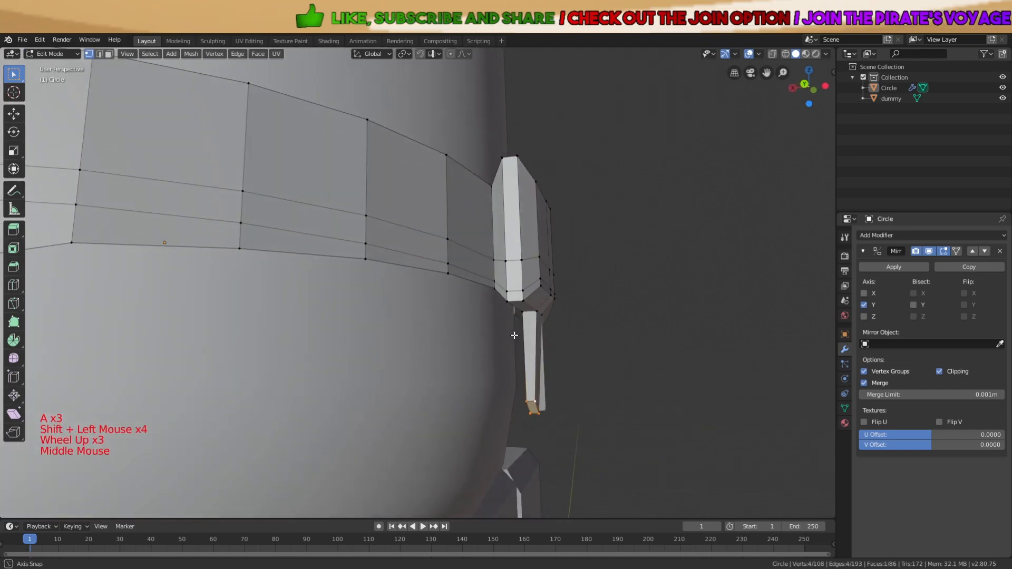
key(g)
middle_click(708, 317)
middle_drag(708, 317, 701, 315)
key(r)
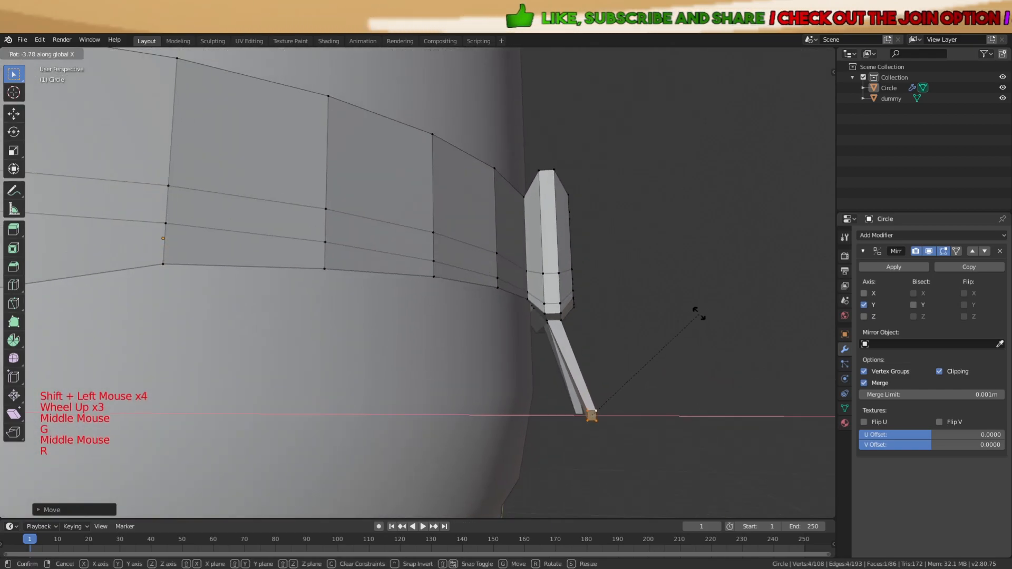
key(r)
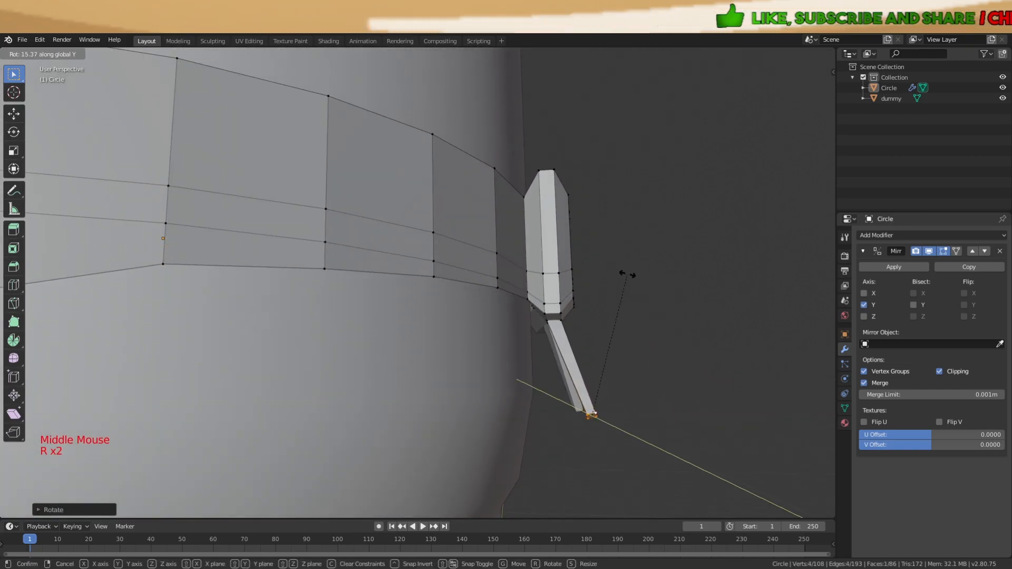
middle_drag(642, 278, 583, 287)
scroll(583, 287, down, 2)
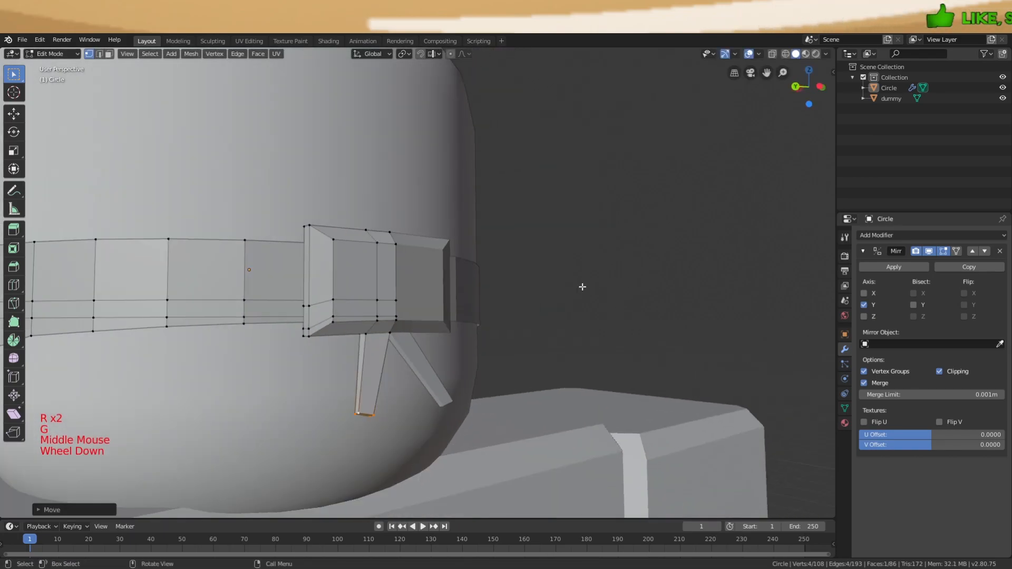
key(g)
key(a)
Move the selected buckle vertex to a new position to square up the buckle
scroll(501, 389, down, 3)
key(Tab)
scroll(498, 325, down, 1)
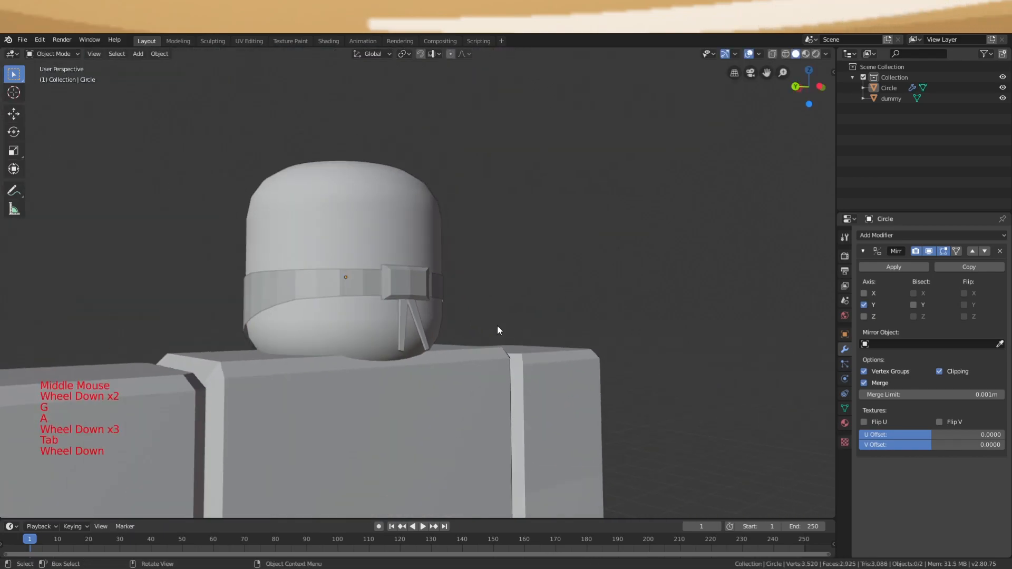
middle_drag(497, 326, 434, 301)
key(Tab)
scroll(335, 249, up, 4)
key(a)
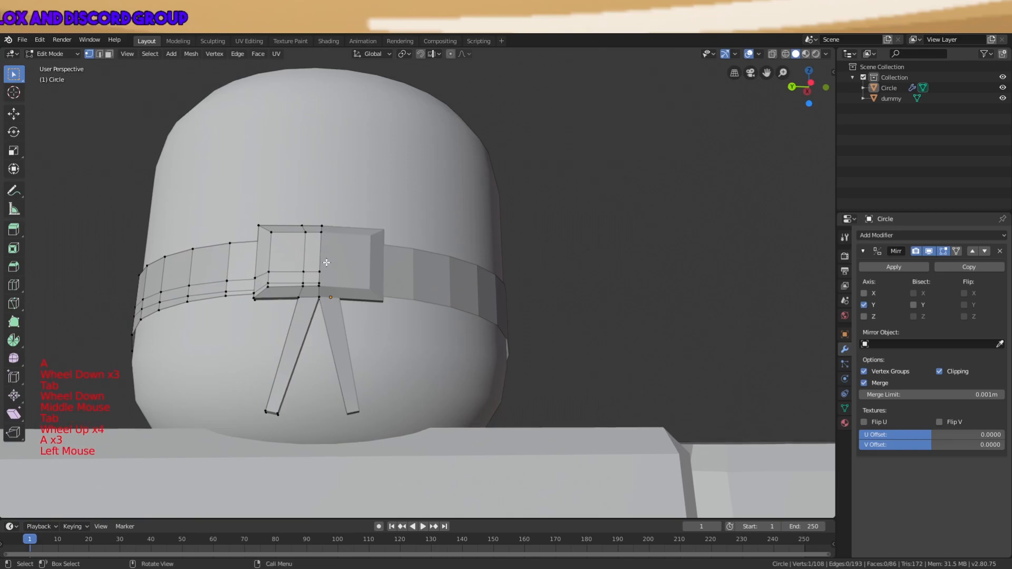
scroll(325, 262, up, 1)
middle_drag(326, 262, 431, 293)
click(469, 273)
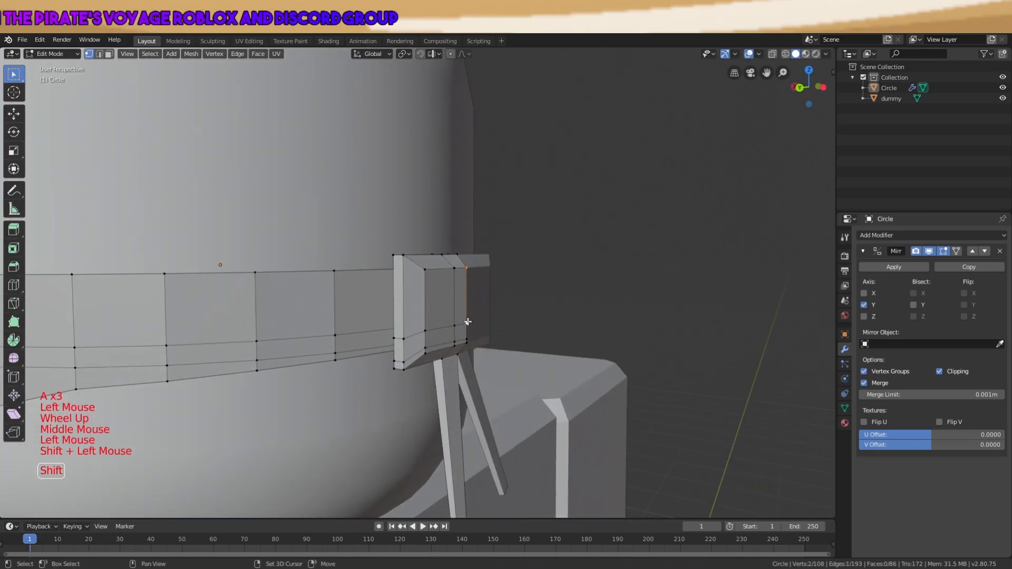
scroll(567, 305, up, 3)
middle_drag(567, 305, 664, 332)
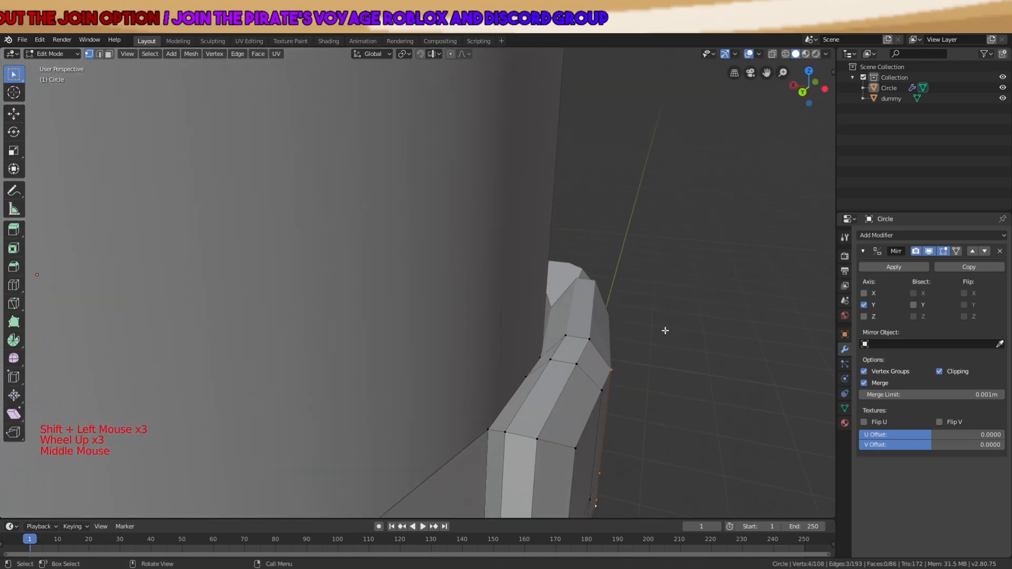
scroll(662, 330, down, 2)
key(g)
click(672, 333)
Slide four buckle vertices along X into a rectangular block and return to Object Mode
key(a)
key(a)
key(a)
click(519, 343)
middle_drag(519, 344, 470, 312)
shift+click(471, 357)
shift+click(471, 376)
shift+click(470, 381)
key(g)
middle_drag(569, 336, 375, 308)
key(x)
click(586, 372)
key(a)
scroll(556, 362, down, 4)
key(Tab)
key(a)
key(a)
key(a)
scroll(452, 329, down, 5)
key(a)
key(a)
key(a)
Apply the Mirror modifier on the headband
click(383, 263)
scroll(383, 262, up, 2)
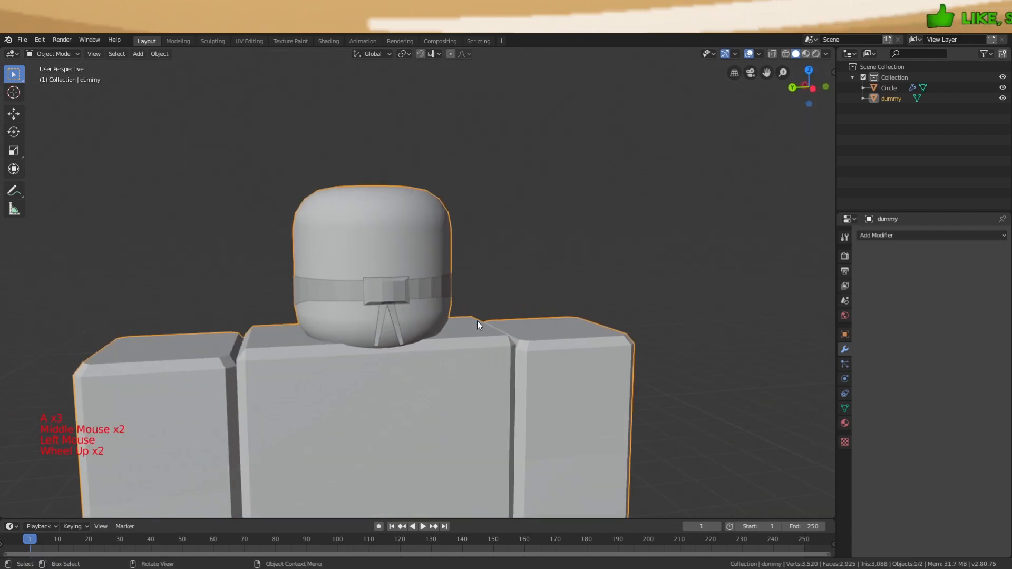
click(391, 292)
click(869, 267)
Turn on the Face Orientation overlay in the viewport
click(365, 250)
middle_drag(366, 250, 519, 333)
scroll(519, 333, down, 1)
scroll(519, 335, down, 3)
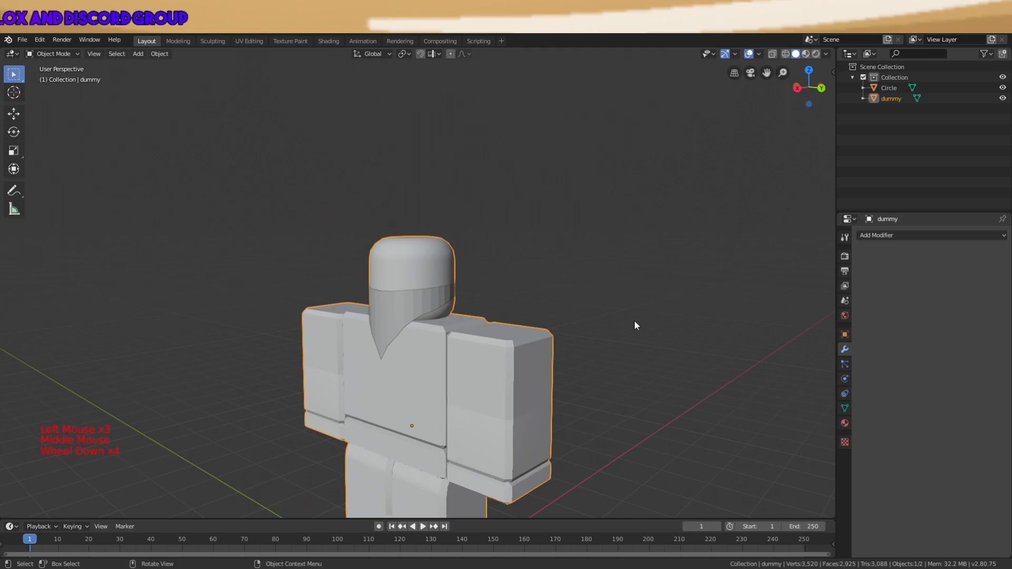
click(758, 54)
click(696, 244)
middle_drag(436, 365, 571, 328)
Delete the Roblox dummy figure, leaving only the headband
key(x)
scroll(482, 266, up, 1)
middle_drag(525, 334, 407, 308)
scroll(425, 319, up, 4)
Delete the stray flap's vertices from the headband mesh
key(Tab)
middle_drag(301, 331, 359, 408)
click(362, 414)
key(Tab)
key(a)
key(a)
key(a)
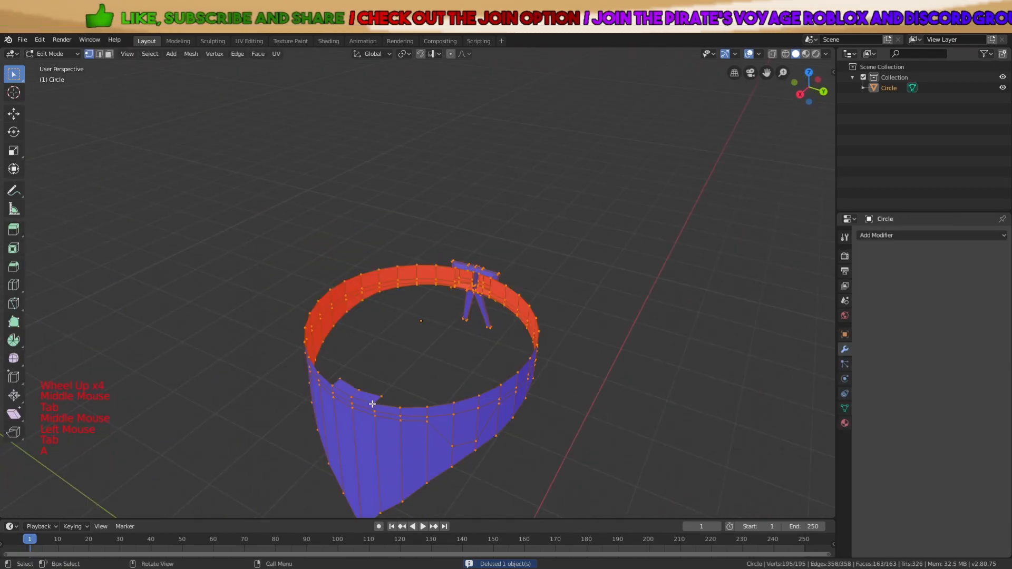
click(370, 395)
shift+click(339, 381)
key(x)
click(340, 380)
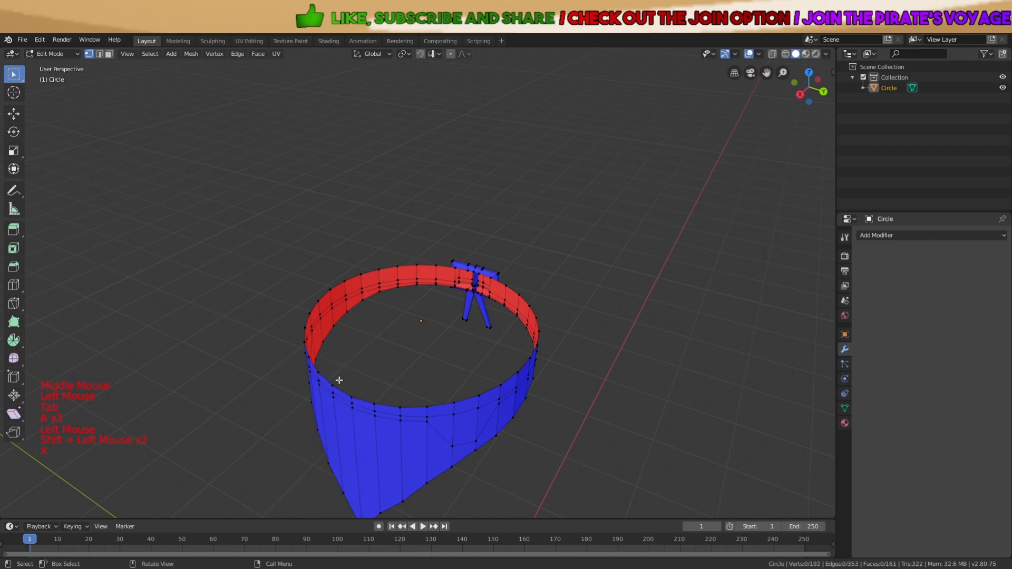
key(a)
key(a)
key(a)
key(Tab)
middle_drag(567, 316, 518, 326)
scroll(518, 326, down, 5)
key(a)
key(a)
key(a)
click(928, 235)
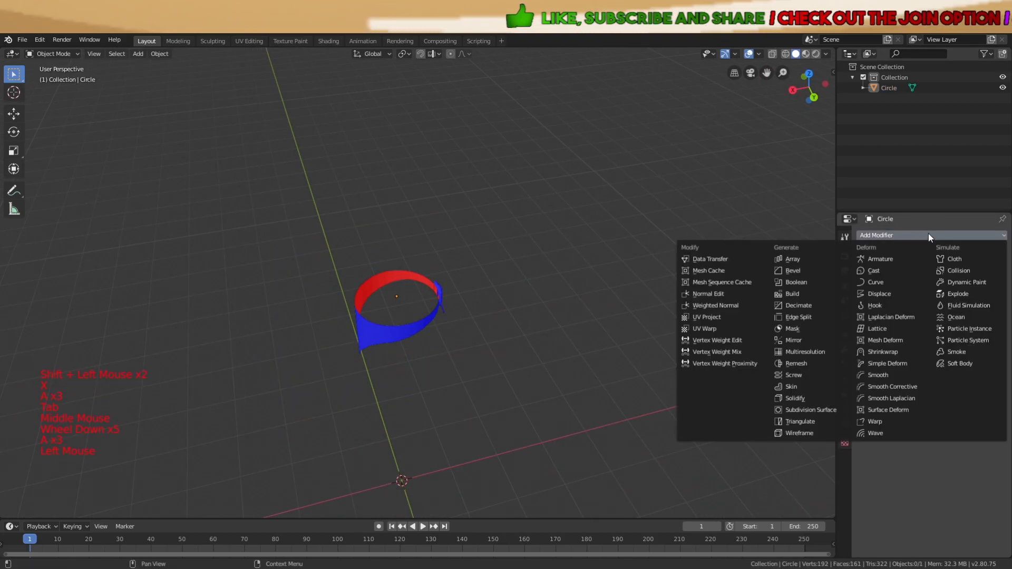
Add a 0.01 m Solidify modifier and apply it, bringing the headband to 384 vertices
click(804, 398)
scroll(586, 327, up, 5)
middle_drag(586, 327, 432, 308)
middle_drag(485, 283, 553, 342)
scroll(510, 286, up, 3)
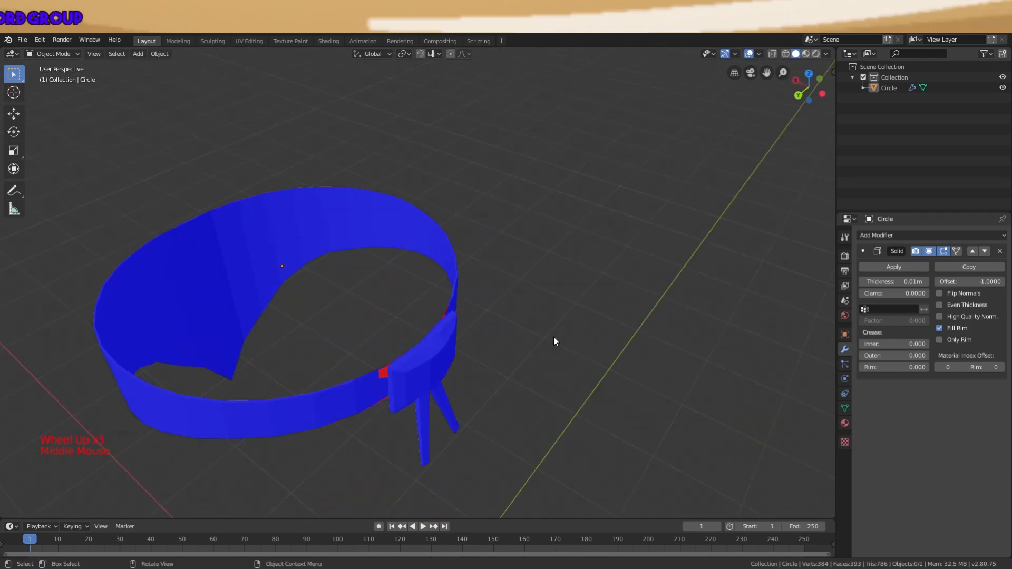
click(893, 265)
middle_drag(589, 277, 656, 265)
scroll(656, 264, down, 3)
click(869, 232)
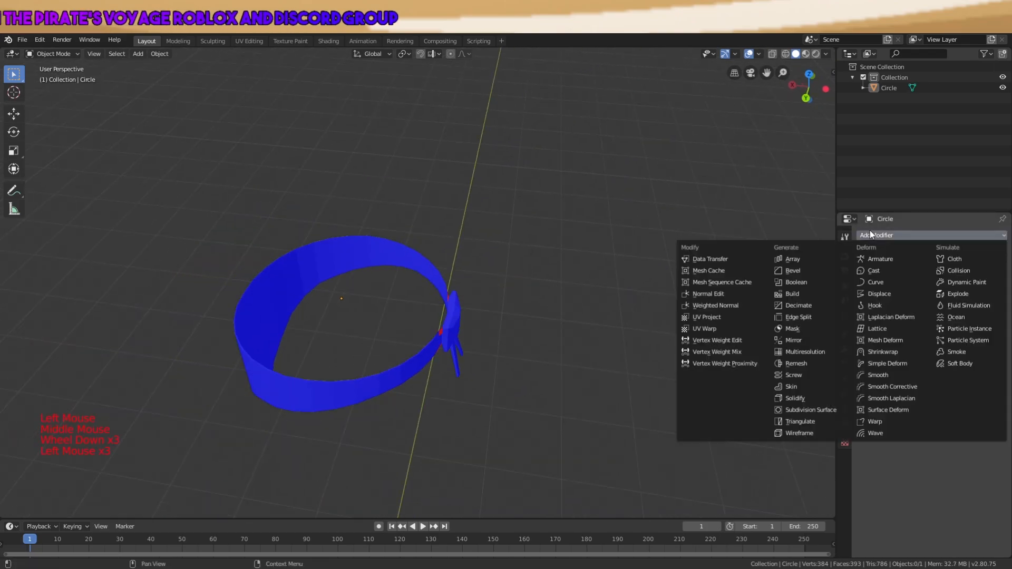
middle_drag(551, 290, 607, 294)
scroll(547, 297, up, 4)
scroll(547, 296, up, 4)
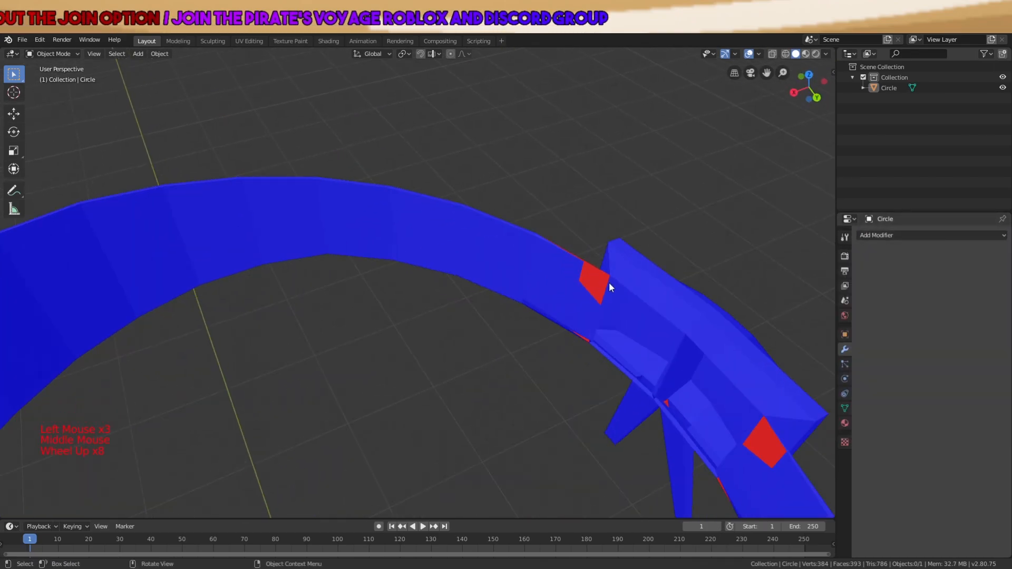
scroll(589, 309, down, 1)
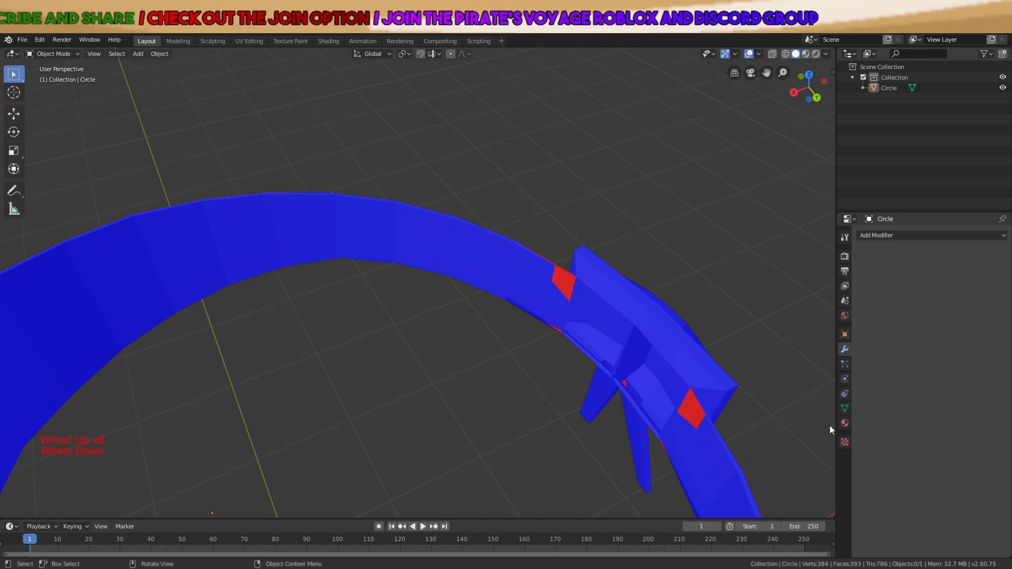
scroll(680, 379, down, 2)
middle_drag(680, 379, 397, 300)
scroll(398, 299, up, 3)
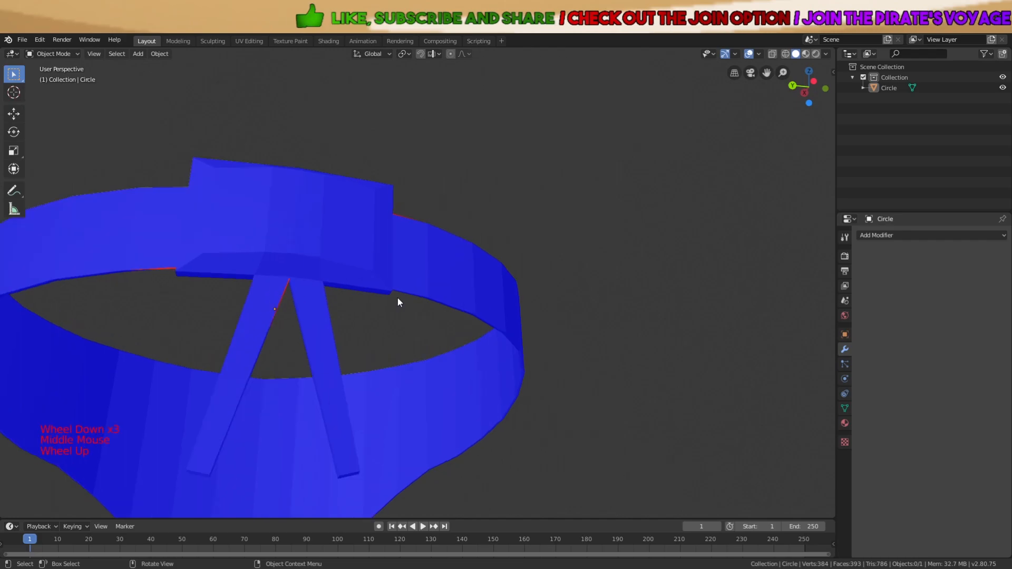
shift+middle_drag(235, 289, 329, 279)
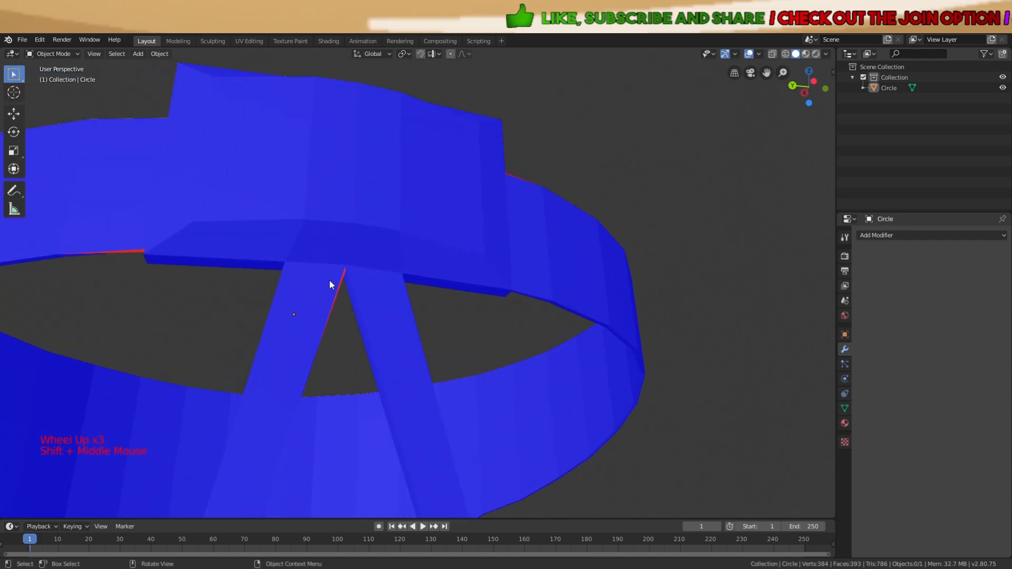
scroll(363, 312, up, 2)
middle_drag(247, 286, 147, 163)
scroll(153, 179, down, 2)
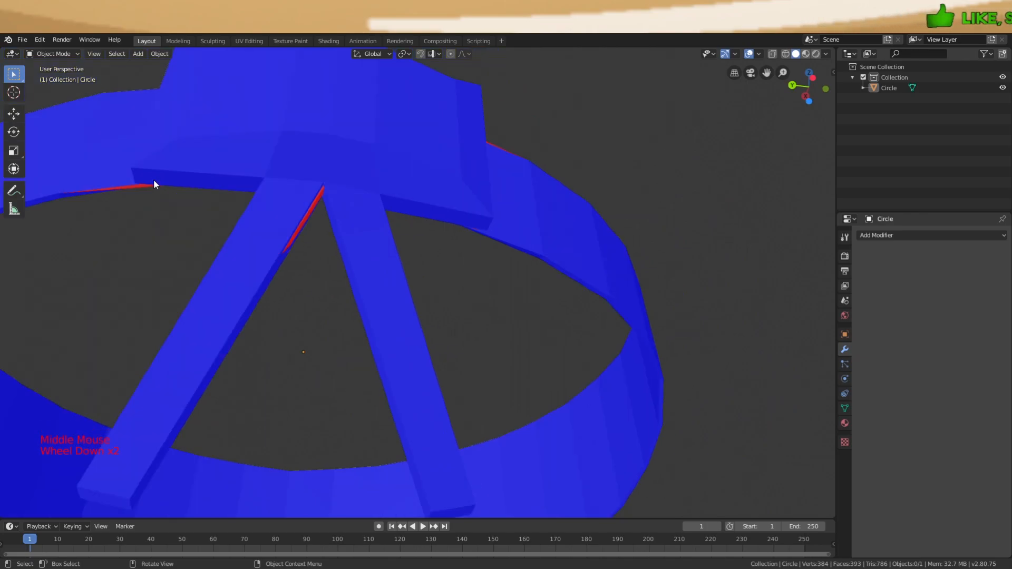
middle_drag(321, 213, 423, 308)
scroll(237, 276, up, 2)
scroll(480, 298, up, 1)
scroll(424, 308, up, 1)
click(378, 316)
scroll(369, 317, up, 2)
key(Tab)
scroll(369, 306, down, 1)
key(a)
key(a)
key(a)
middle_drag(355, 286, 342, 282)
scroll(375, 312, down, 2)
key(Tab)
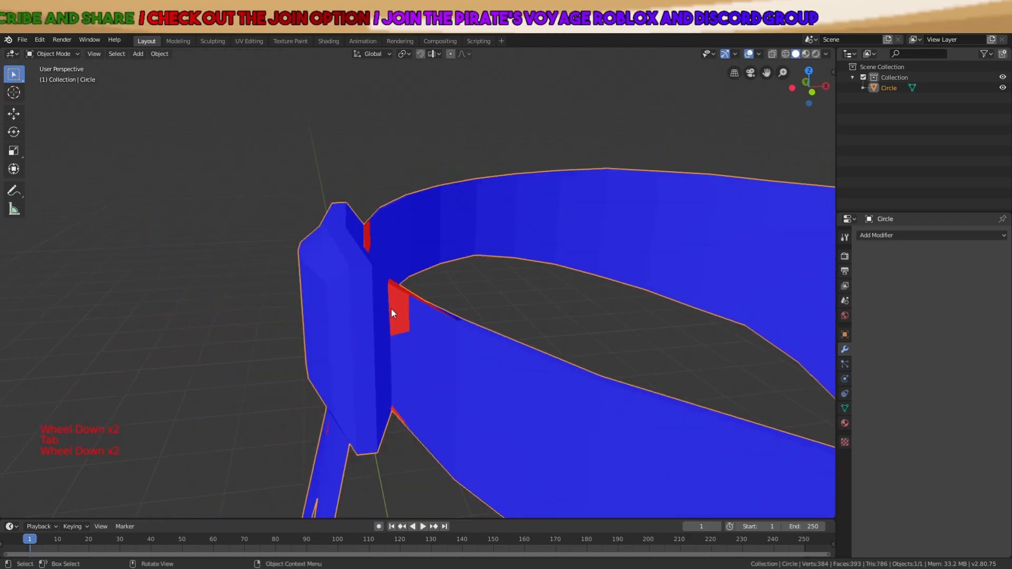
scroll(391, 308, down, 3)
click(571, 339)
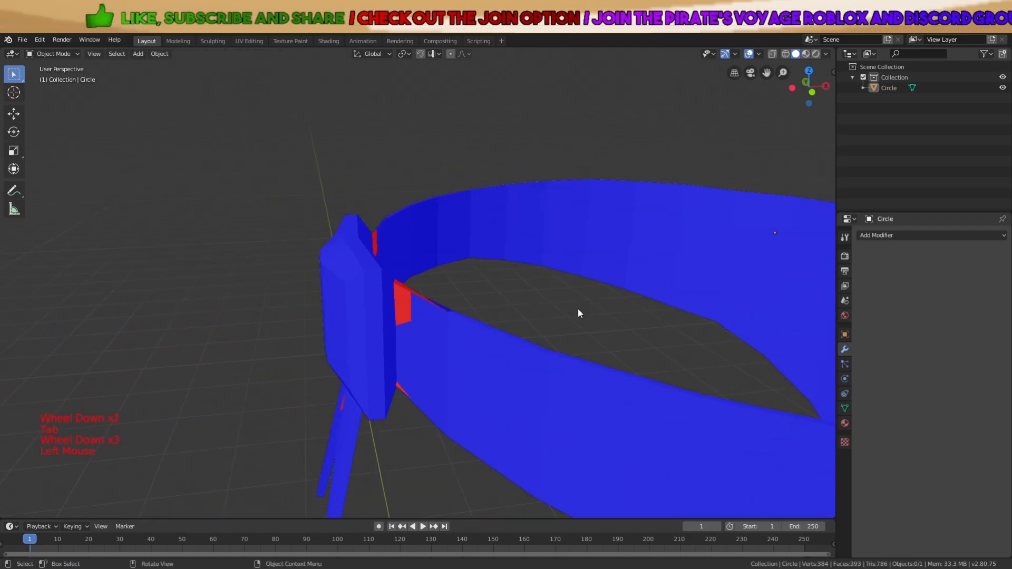
scroll(580, 309, down, 6)
key(a)
key(a)
key(a)
middle_drag(576, 329, 480, 364)
scroll(480, 364, down, 1)
scroll(481, 367, down, 3)
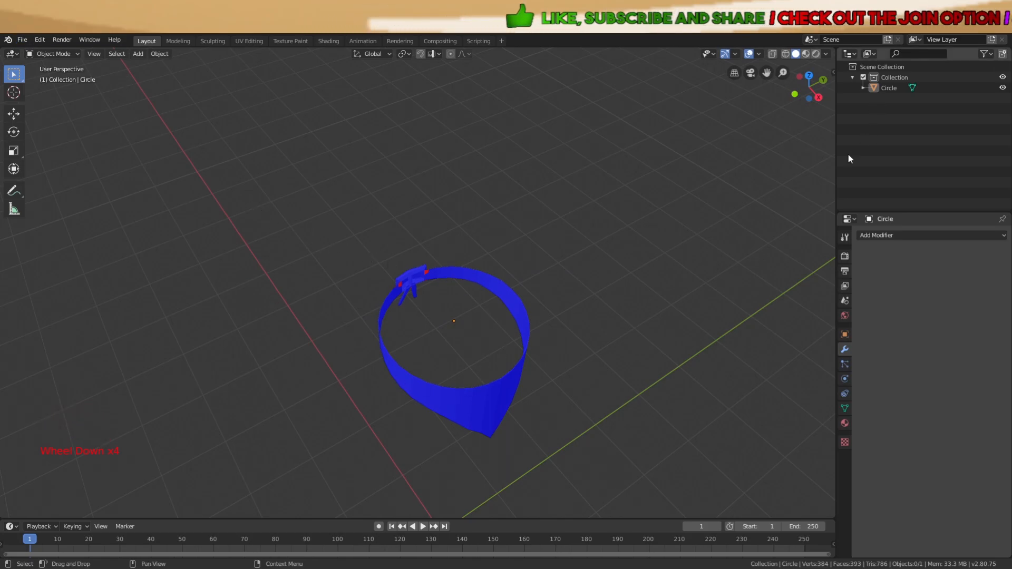
Turn off the Face Orientation overlay and shade the headband smooth
click(757, 54)
click(704, 244)
click(510, 386)
right_click(509, 386)
click(509, 386)
Add a 30° Edge Split modifier to the headband and deselect it
middle_drag(508, 386, 696, 247)
click(879, 236)
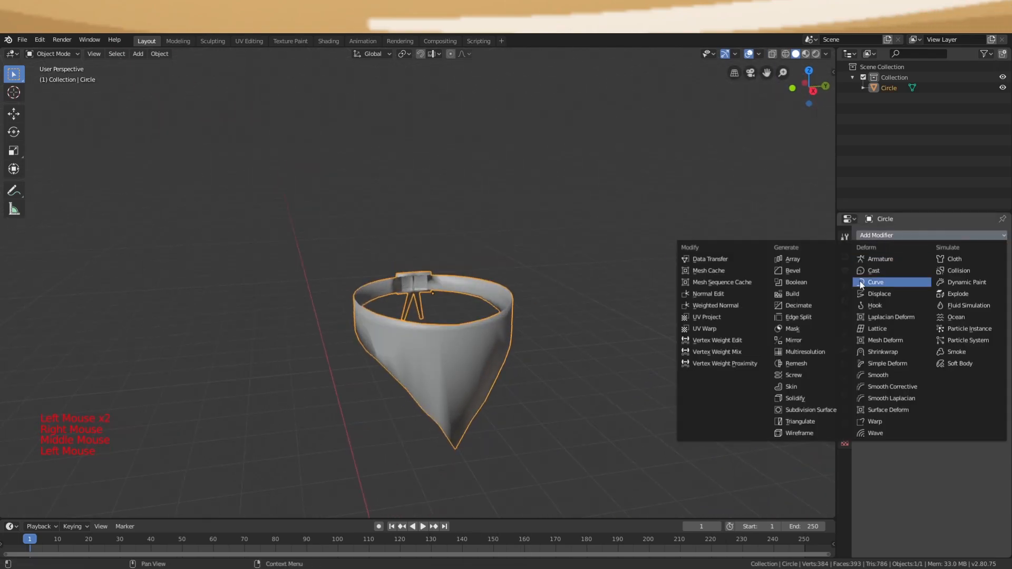
click(805, 319)
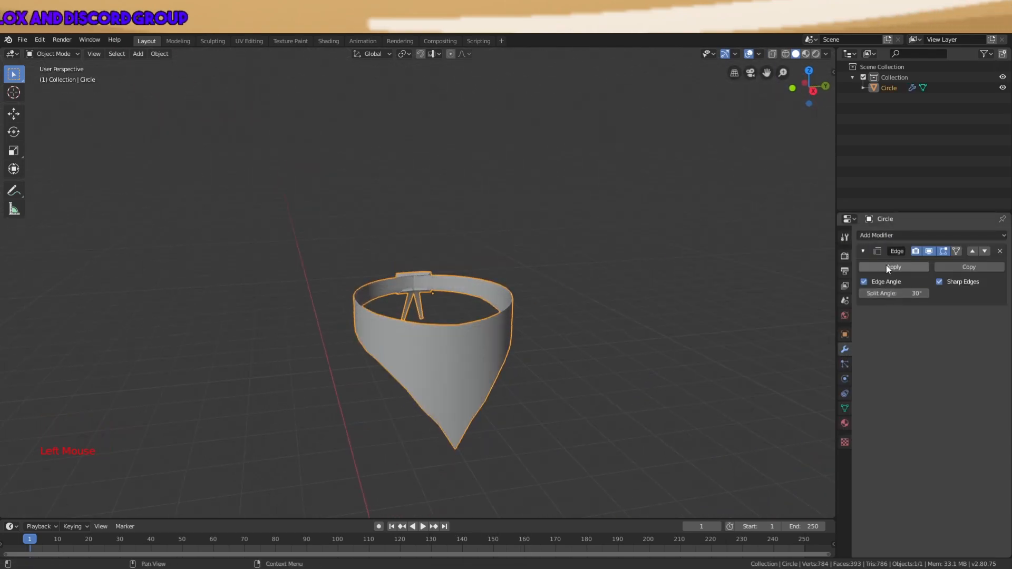
key(a)
key(a)
key(a)
middle_drag(532, 314, 810, 299)
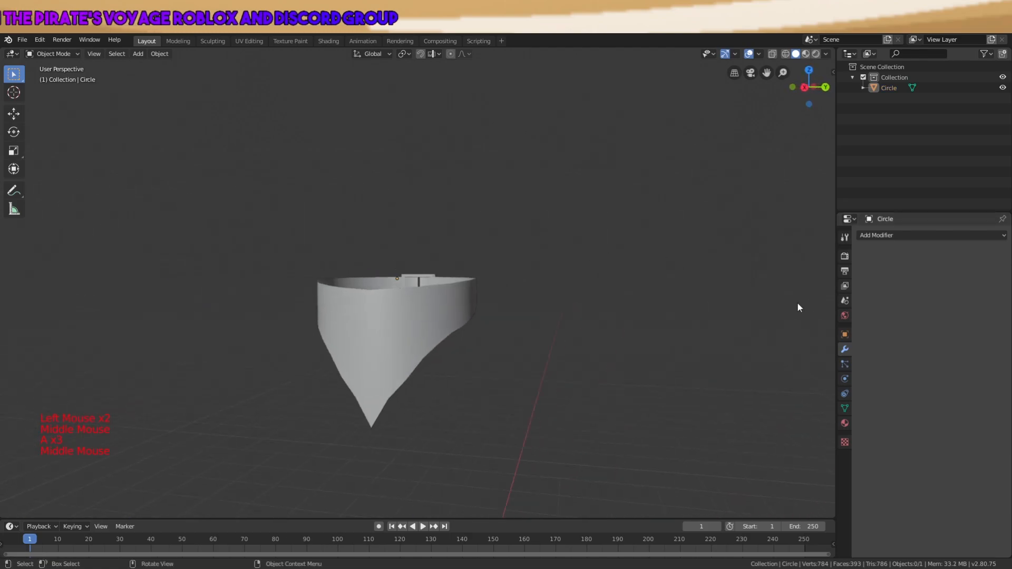
Export the headband through File > Export > Wavefront (.obj)
click(23, 40)
mouse_move(62, 190)
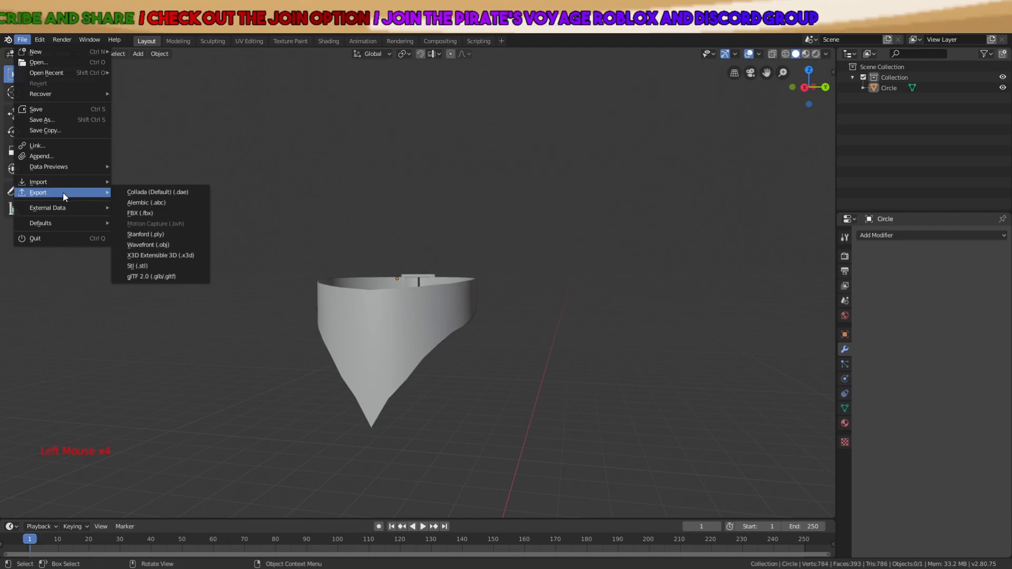
mouse_move(108, 208)
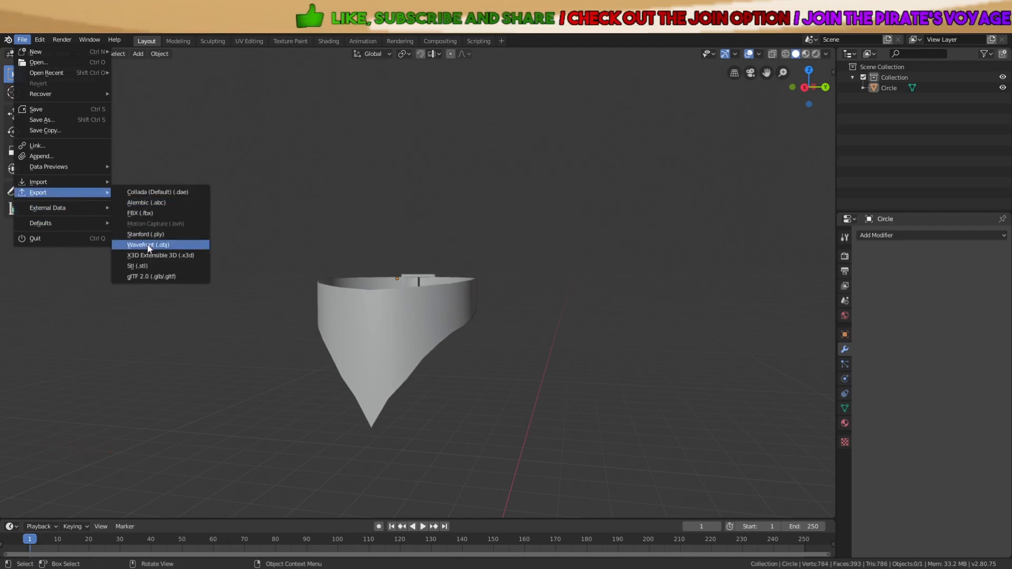
click(149, 247)
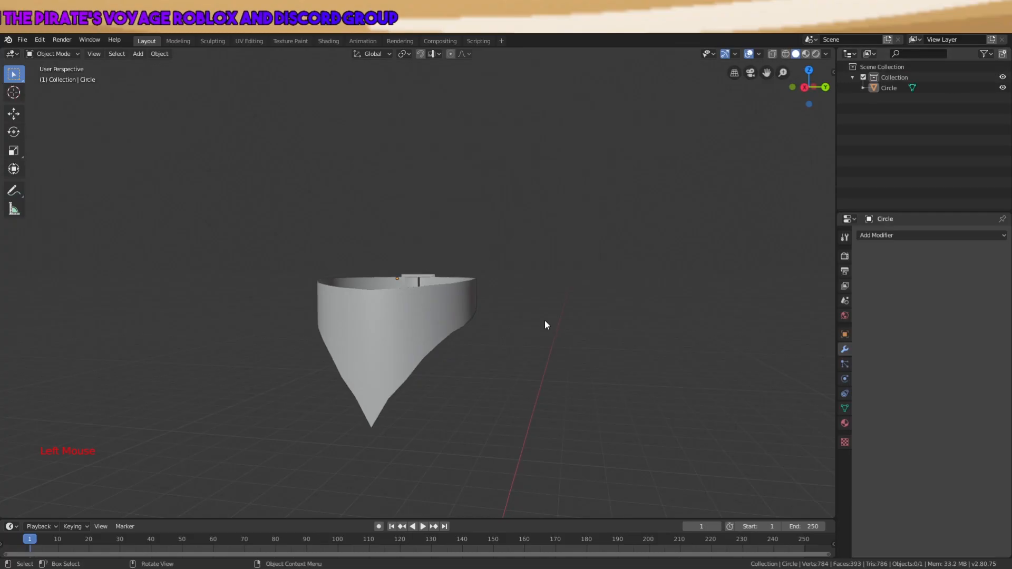
Undo until the Roblox dummy reappears, then delete the old Circle headband object
key(ctrl+z)
key(ctrl+z)
key(ctrl+z)
key(ctrl+z)
key(ctrl+z)
key(ctrl+z)
key(ctrl+z)
key(ctrl+z)
key(ctrl+z)
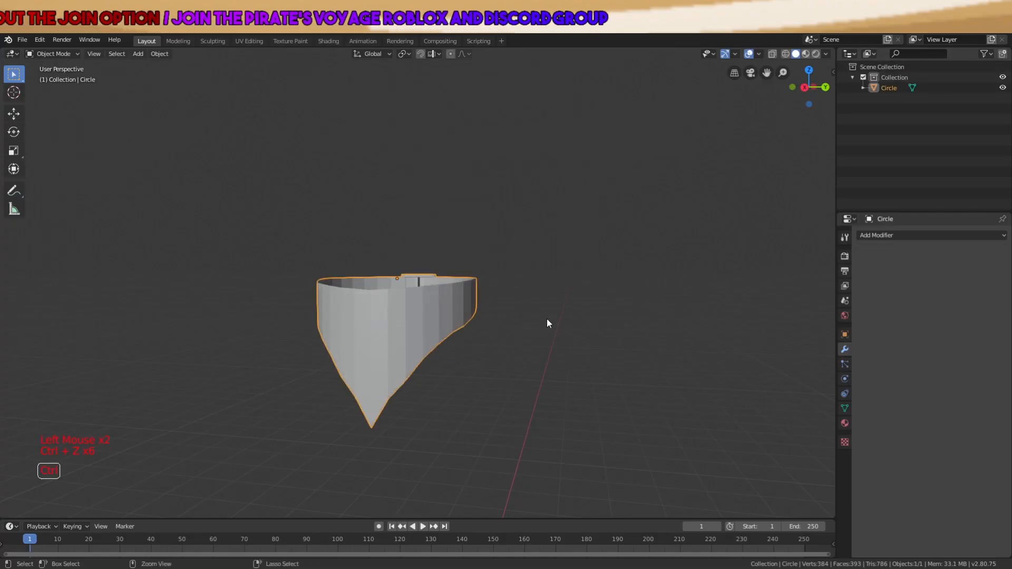
key(ctrl+z)
key(ctrl+z)
key(ctrl+z)
key(ctrl+z)
key(ctrl+z)
key(ctrl+z)
key(ctrl+z)
key(ctrl+z)
key(ctrl+z)
key(ctrl+z)
key(ctrl+z)
key(ctrl+z)
key(ctrl+z)
key(ctrl+z)
key(ctrl+z)
key(ctrl+z)
key(ctrl+z)
key(ctrl+z)
key(ctrl+z)
key(ctrl+z)
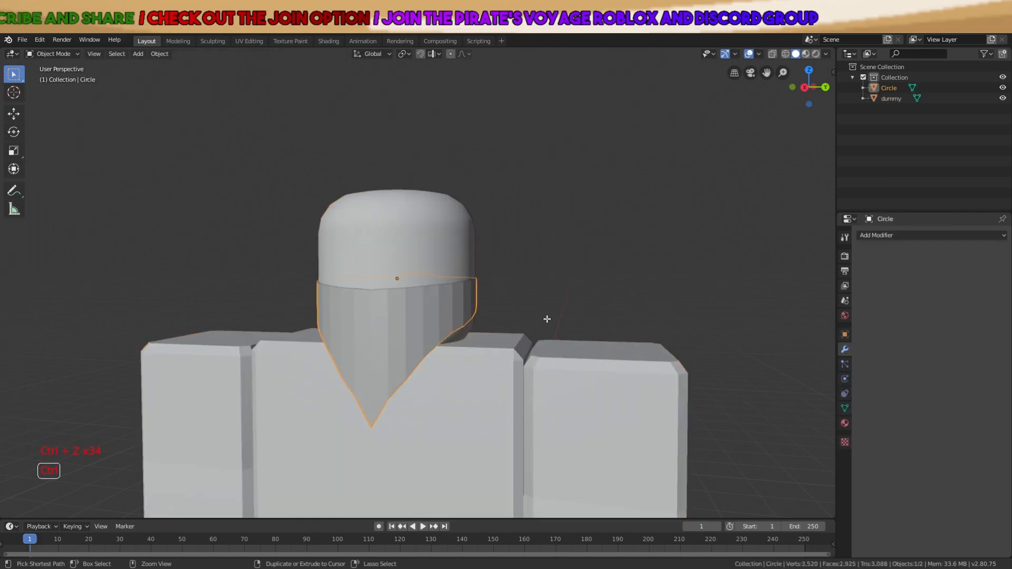
scroll(547, 319, down, 5)
key(Tab)
key(Tab)
key(Tab)
click(428, 298)
key(x)
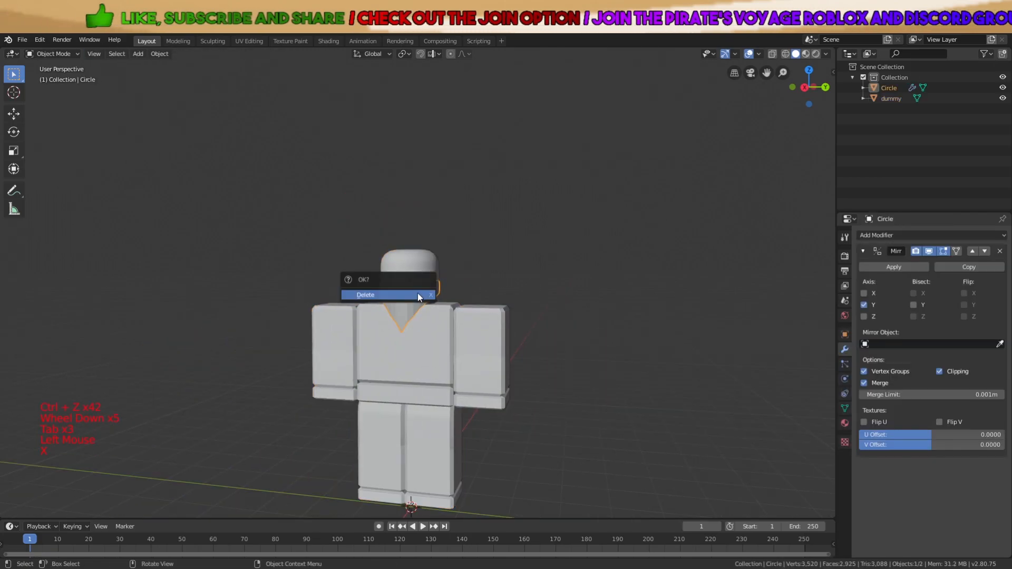
click(418, 293)
key(a)
key(a)
key(a)
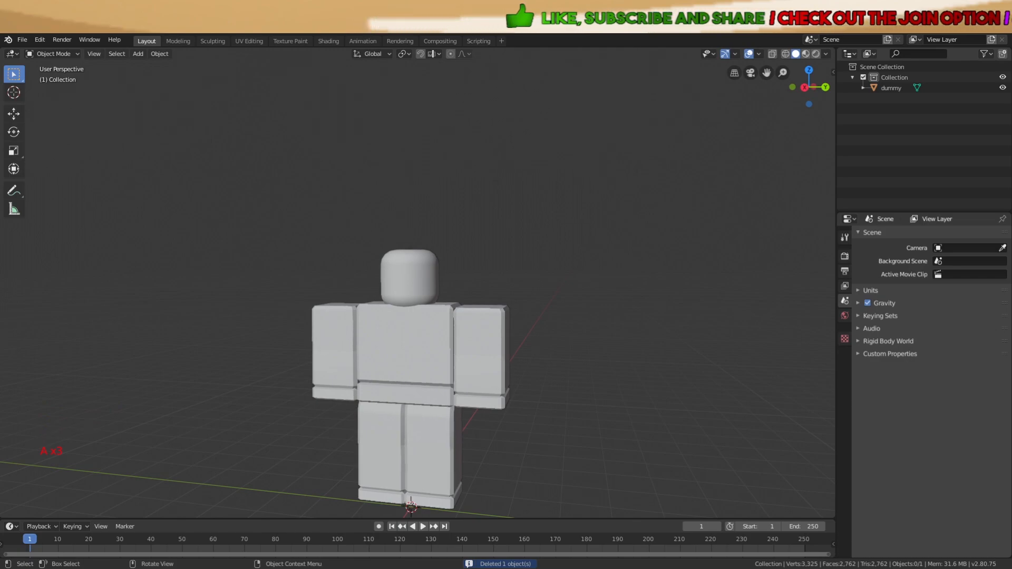
Add a new mesh circle to the scene near the dummy's head
click(435, 193)
scroll(436, 192, up, 4)
middle_drag(439, 191, 433, 219)
key(shift+a)
mouse_move(432, 219)
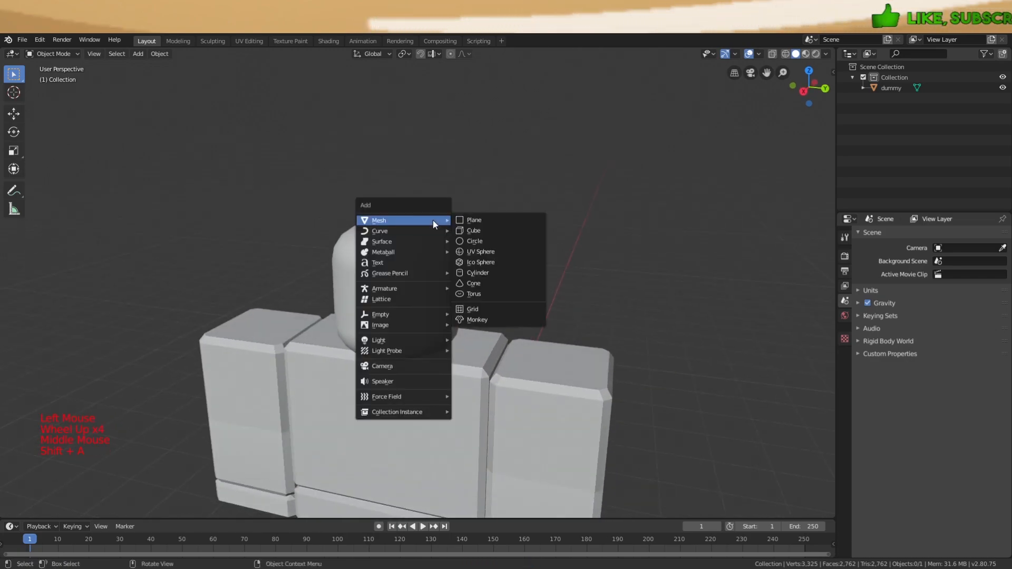
click(480, 242)
scroll(502, 305, down, 5)
middle_drag(502, 306, 461, 350)
scroll(469, 352, up, 4)
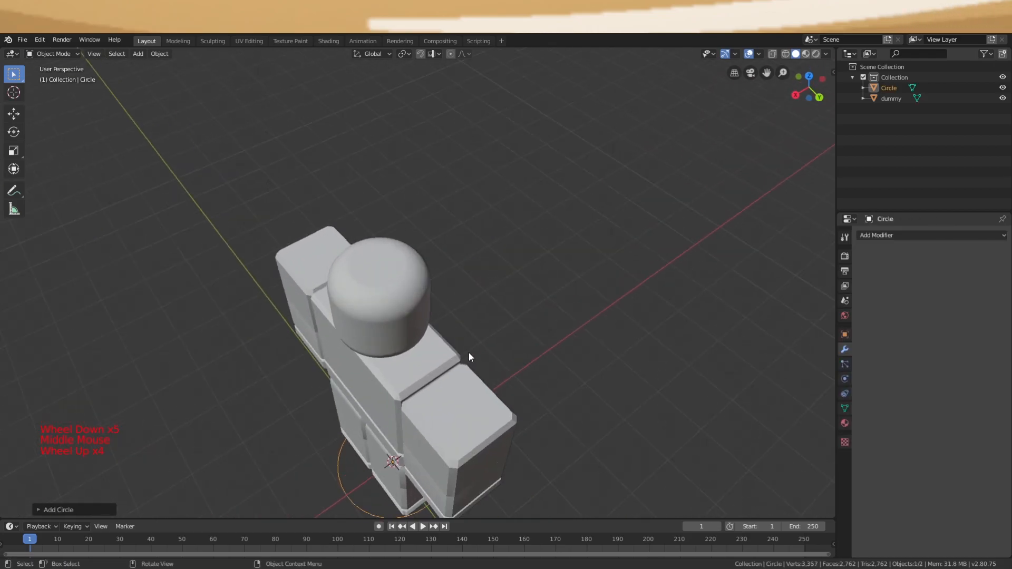
Raise the circle straight up so it sits around the dummy's head
key(g)
key(z)
click(473, 172)
scroll(472, 178, up, 1)
middle_drag(472, 178, 647, 290)
scroll(679, 293, up, 2)
scroll(678, 293, down, 2)
middle_drag(691, 322, 680, 281)
scroll(673, 330, up, 3)
Shrink the circle to about 0.7 size and fine-tune its height and position
key(s)
click(613, 282)
scroll(622, 245, up, 1)
middle_drag(613, 282, 599, 230)
key(g)
key(z)
click(627, 219)
key(g)
click(598, 235)
Extrude the circle's edge loop straight up into a vertical band
key(Tab)
key(a)
key(a)
key(a)
middle_drag(583, 280, 549, 414)
alt+shift+click(529, 283)
key(e)
key(z)
click(544, 260)
key(a)
key(Tab)
key(a)
key(a)
key(a)
key(Tab)
key(a)
key(a)
key(a)
scroll(548, 414, down, 3)
key(Tab)
scroll(567, 339, down, 1)
Raise the band's top loop and shrink it inward to form the brim
click(508, 335)
middle_drag(567, 339, 404, 272)
scroll(506, 336, up, 1)
key(g)
scroll(529, 325, down, 5)
key(Tab)
scroll(486, 268, up, 2)
key(a)
scroll(486, 268, up, 3)
key(a)
key(a)
scroll(453, 242, up, 3)
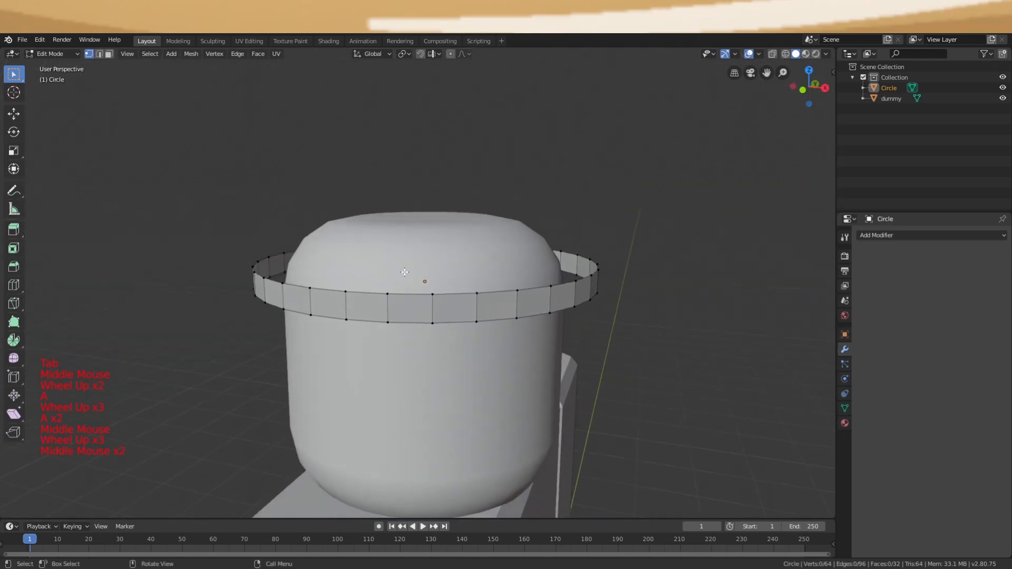
key(g)
click(416, 270)
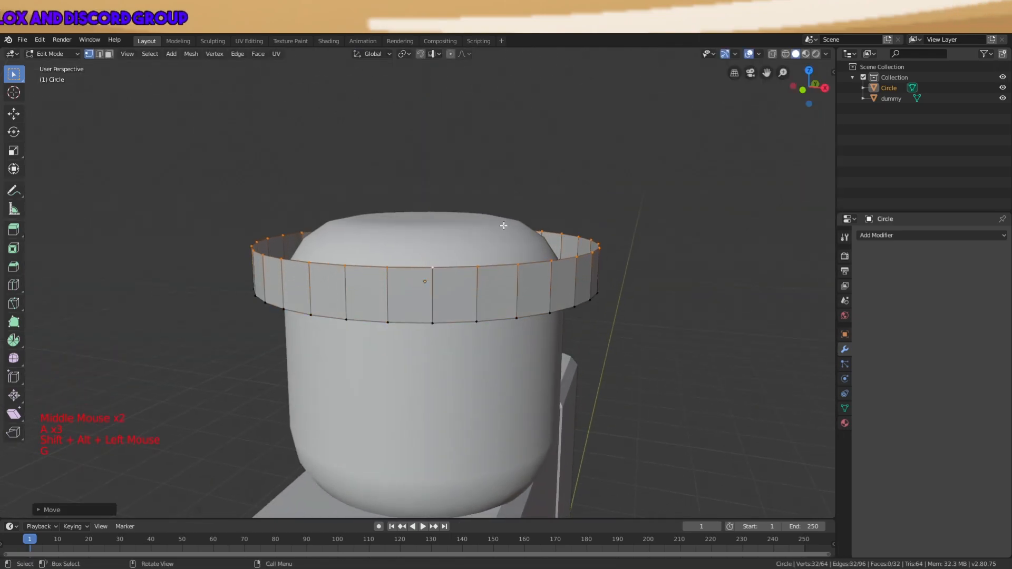
key(s)
click(484, 229)
Extrude the top loop upward into the hat's tall crown
middle_drag(484, 229, 475, 243)
key(e)
click(496, 85)
scroll(496, 85, down, 4)
middle_drag(540, 235, 474, 202)
Cap the crown's top opening with a face
key(Tab)
Close the brim's open bottom edge loop with a face
key(Tab)
scroll(403, 243, up, 3)
key(a)
key(a)
key(a)
alt+shift+click(354, 207)
key(f)
key(a)
scroll(383, 212, down, 4)
key(Tab)
key(a)
key(a)
key(a)
middle_drag(459, 255, 568, 334)
click(442, 250)
scroll(442, 248, up, 4)
Return to object mode and select the finished hat
key(Tab)
key(a)
key(a)
key(a)
alt+shift+click(442, 224)
key(f)
scroll(462, 224, down, 2)
key(a)
scroll(462, 224, down, 3)
key(Tab)
key(a)
key(a)
key(a)
scroll(452, 296, down, 4)
scroll(432, 261, up, 3)
click(431, 261)
scroll(434, 260, up, 3)
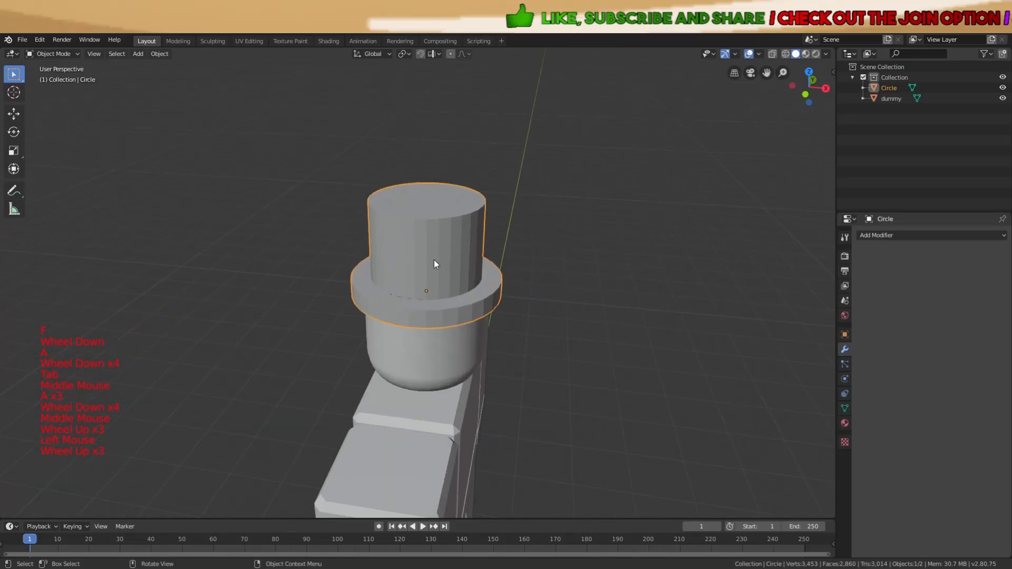
Add an edge loop around the crown and rescale the crown's top loop
key(Tab)
key(a)
key(a)
key(a)
scroll(429, 227, up, 4)
middle_drag(430, 227, 414, 228)
scroll(397, 228, down, 2)
key(ctrl+r)
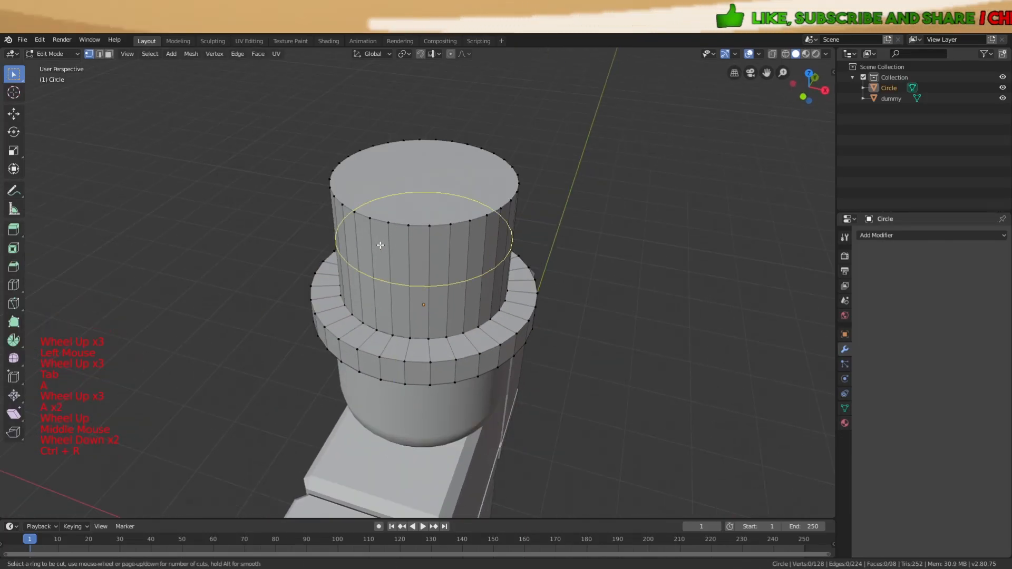
click(381, 245)
click(403, 199)
key(a)
key(a)
key(a)
scroll(403, 203, up, 2)
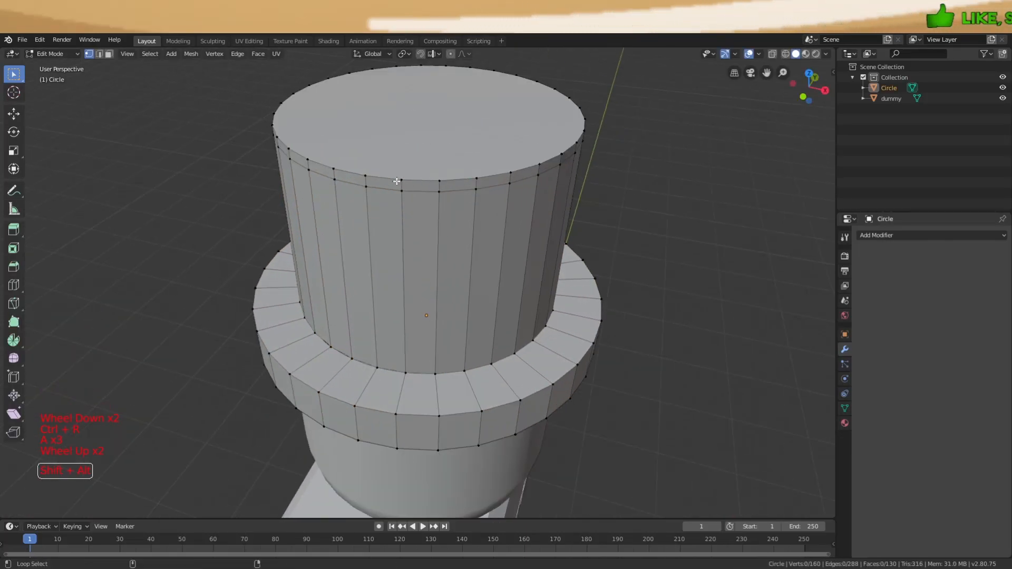
key(s)
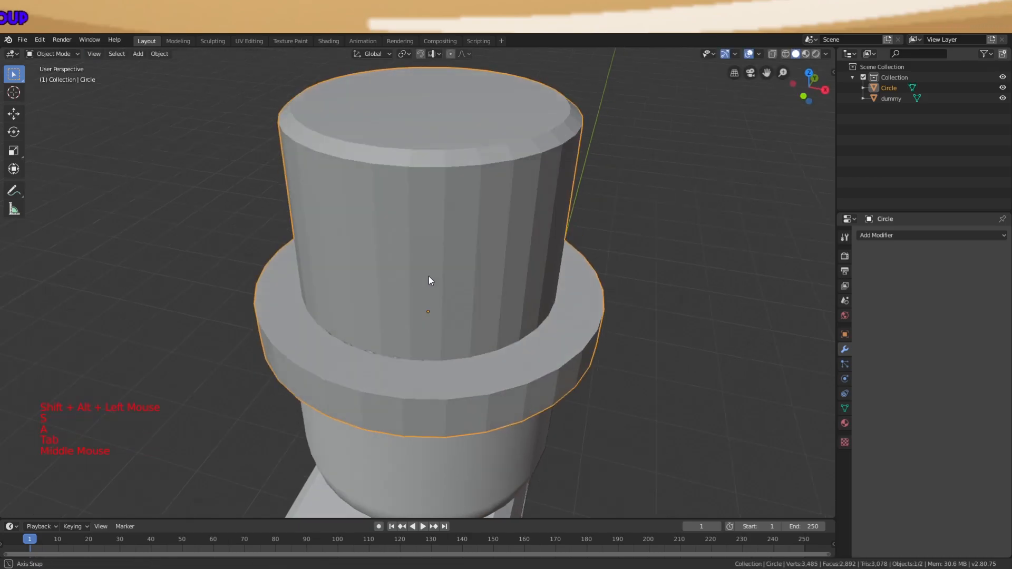
middle_drag(428, 276, 404, 302)
Add edge loops across the brim and stretch the brim band vertically to thicken it
key(Tab)
key(a)
key(a)
key(a)
key(ctrl+r)
click(406, 294)
click(406, 294)
key(s)
key(z)
click(620, 252)
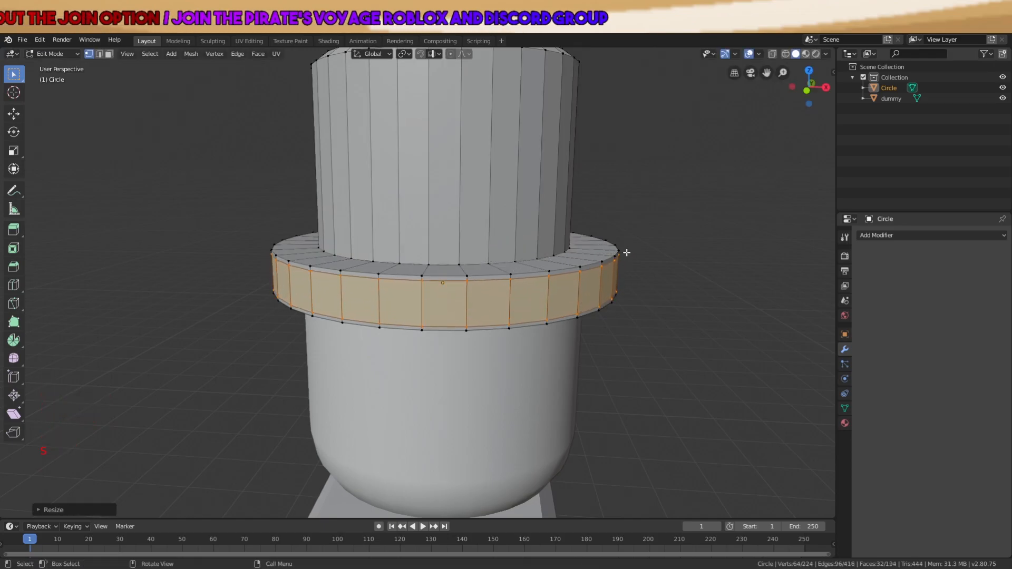
key(a)
key(a)
key(a)
Resize the brim's top and bottom outer loops, undoing the last adjustment
alt+shift+click(474, 279)
scroll(474, 279, up, 2)
key(s)
click(577, 270)
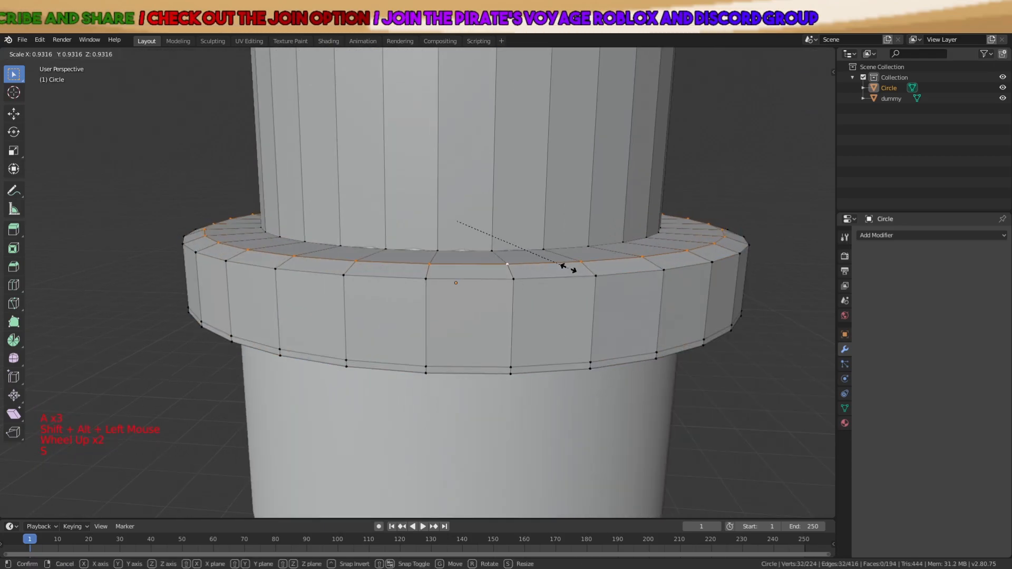
key(a)
key(Tab)
middle_drag(569, 269, 425, 244)
key(Tab)
key(a)
key(a)
key(a)
alt+shift+click(427, 240)
key(s)
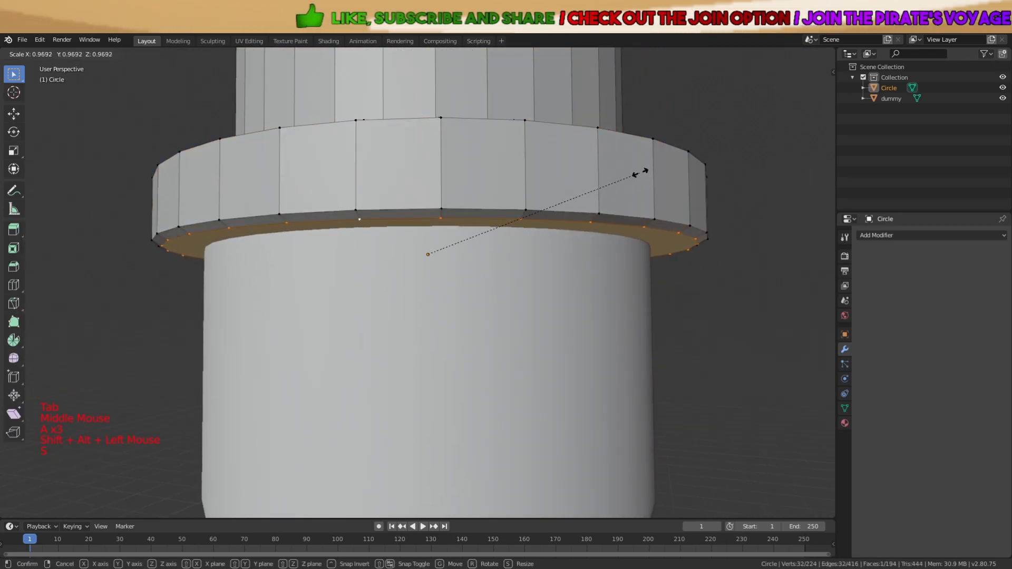
click(639, 171)
scroll(639, 172, down, 2)
middle_drag(639, 174, 622, 228)
key(ctrl+z)
key(ctrl+z)
key(ctrl+z)
key(ctrl+z)
key(ctrl+z)
key(ctrl+z)
key(ctrl+z)
key(ctrl+z)
key(ctrl+z)
key(ctrl+z)
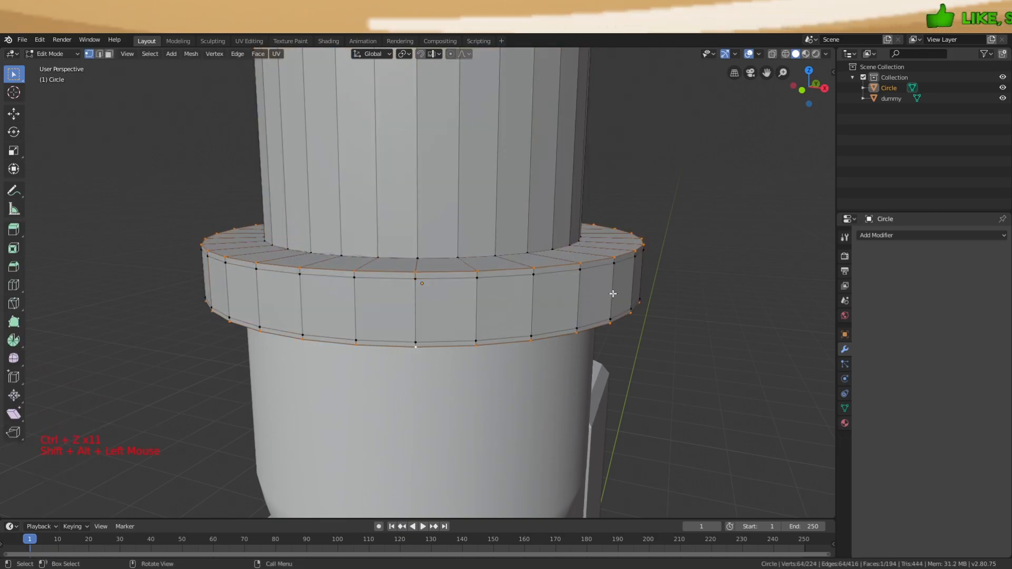
Rescale the brim's upper loop once more and return to object mode
key(s)
key(a)
scroll(595, 290, down, 3)
key(Tab)
scroll(631, 252, up, 3)
middle_drag(631, 252, 683, 260)
Widen the whole hat along X and resize it to fit the head
key(s)
key(x)
click(647, 255)
key(s)
click(684, 260)
key(a)
scroll(622, 274, down, 3)
key(Tab)
key(Tab)
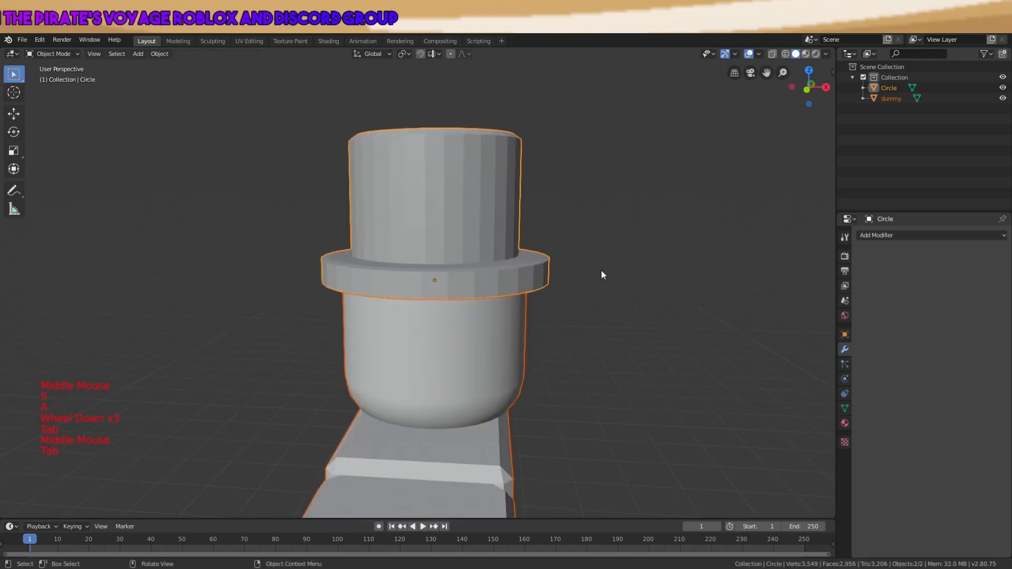
Look around the hatted dummy and select just the top hat
key(a)
key(a)
scroll(643, 253, down, 2)
middle_drag(530, 260, 381, 218)
scroll(381, 218, down, 6)
key(a)
key(a)
key(a)
middle_drag(429, 252, 446, 260)
scroll(445, 295, down, 3)
key(a)
key(a)
key(a)
click(435, 333)
scroll(436, 333, up, 10)
click(407, 243)
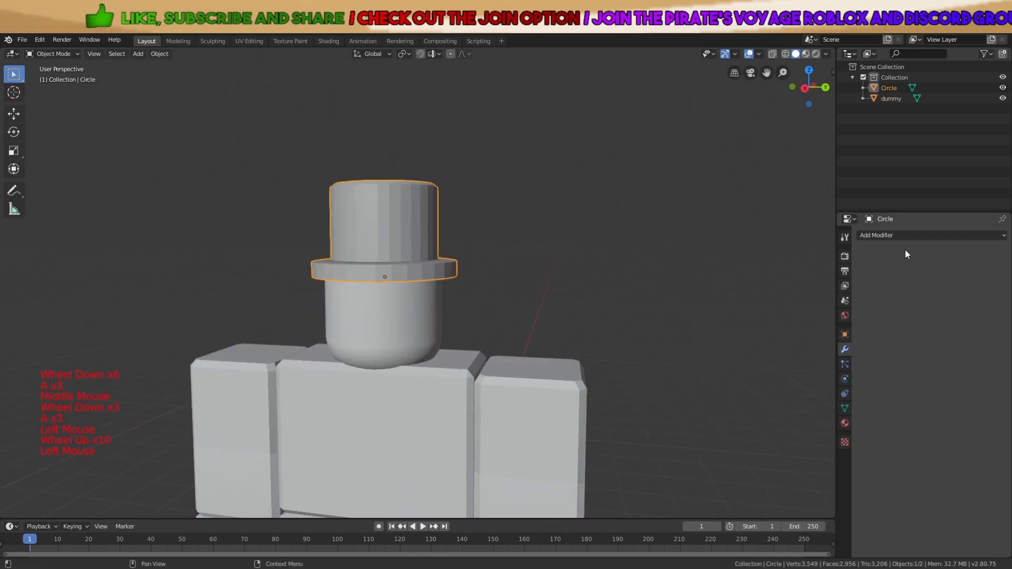
Give the hat an Edge Split modifier and apply it for crisp shading
click(893, 235)
right_click(347, 212)
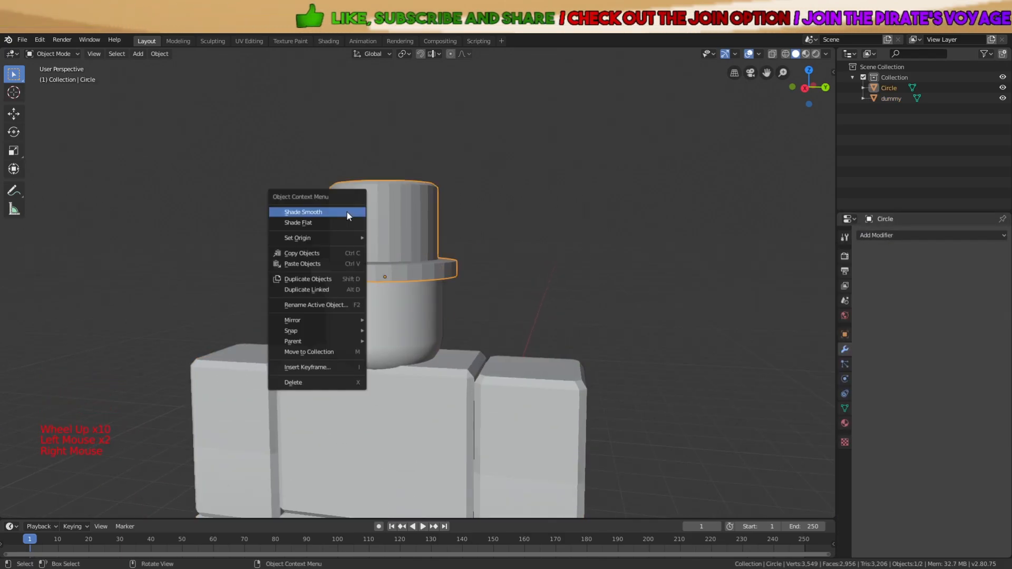
click(875, 235)
click(812, 317)
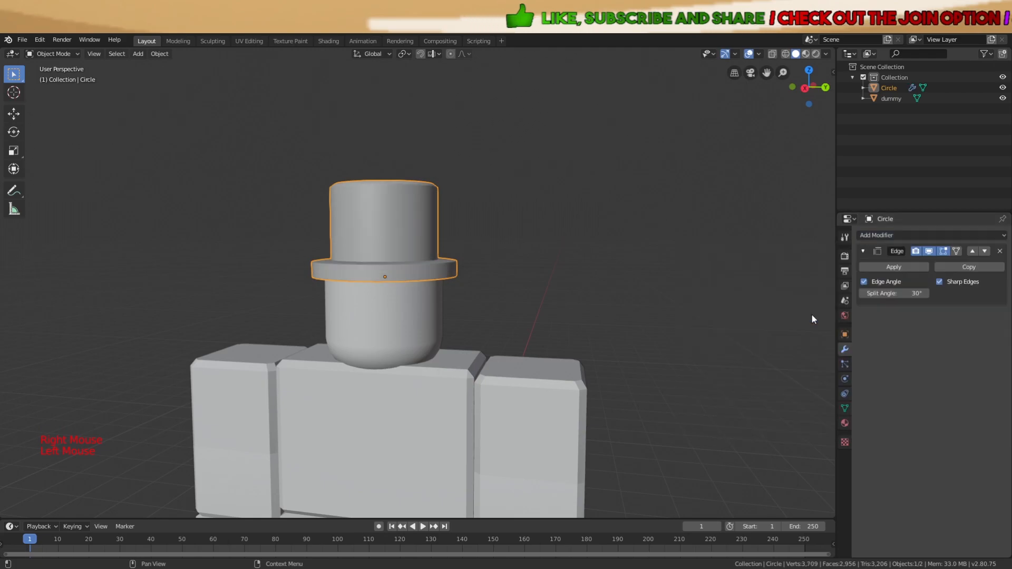
click(908, 268)
View the scene from above and select only the dummy body
key(a)
scroll(658, 299, down, 3)
middle_drag(648, 237, 371, 368)
scroll(657, 304, down, 1)
key(a)
key(a)
scroll(457, 344, up, 5)
click(499, 346)
Delete the dummy body and select the remaining top hat
key(x)
click(498, 343)
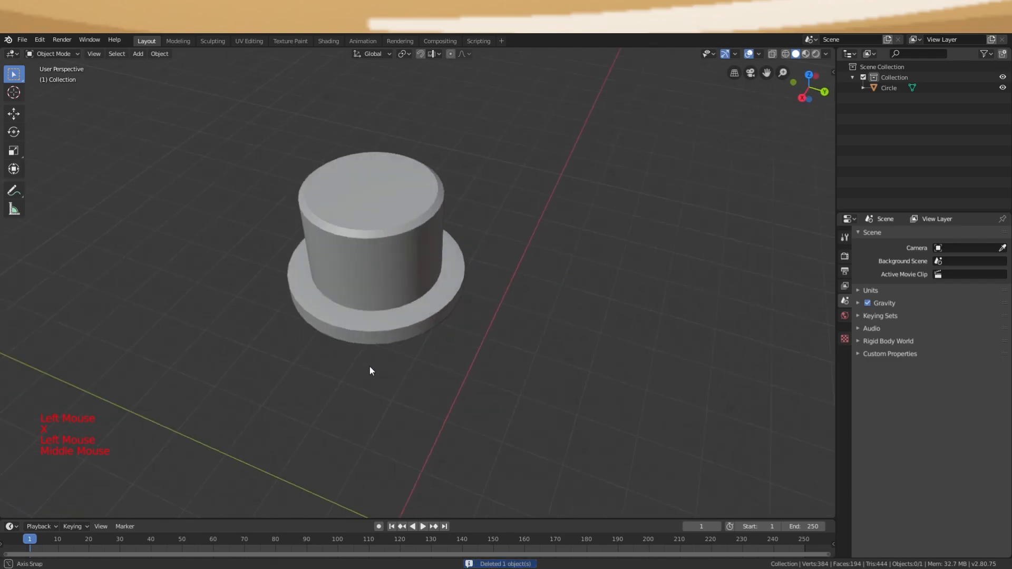
click(371, 301)
Bring up the Wavefront (.obj) export file browser for the hat
click(24, 40)
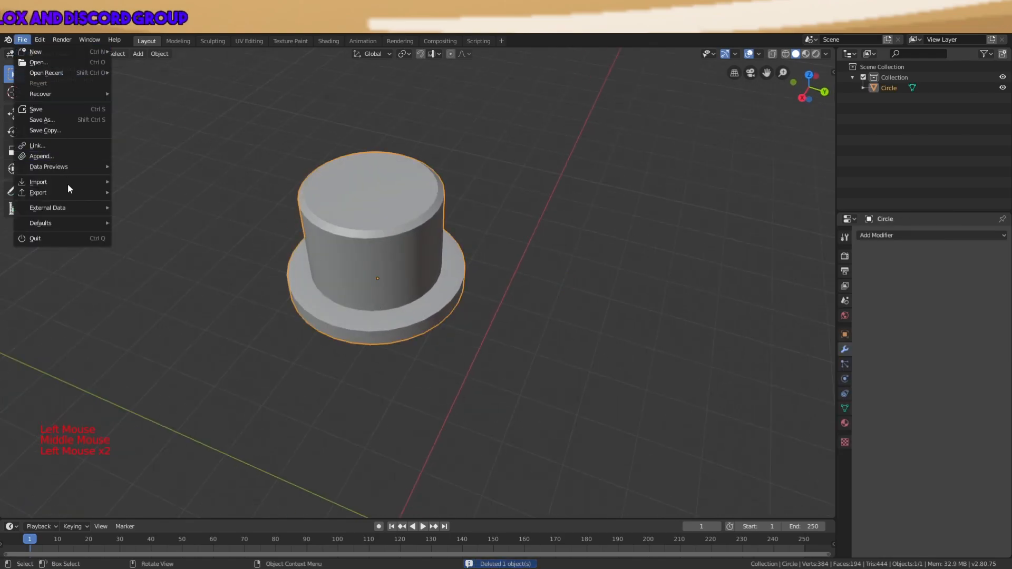
mouse_move(85, 196)
click(140, 237)
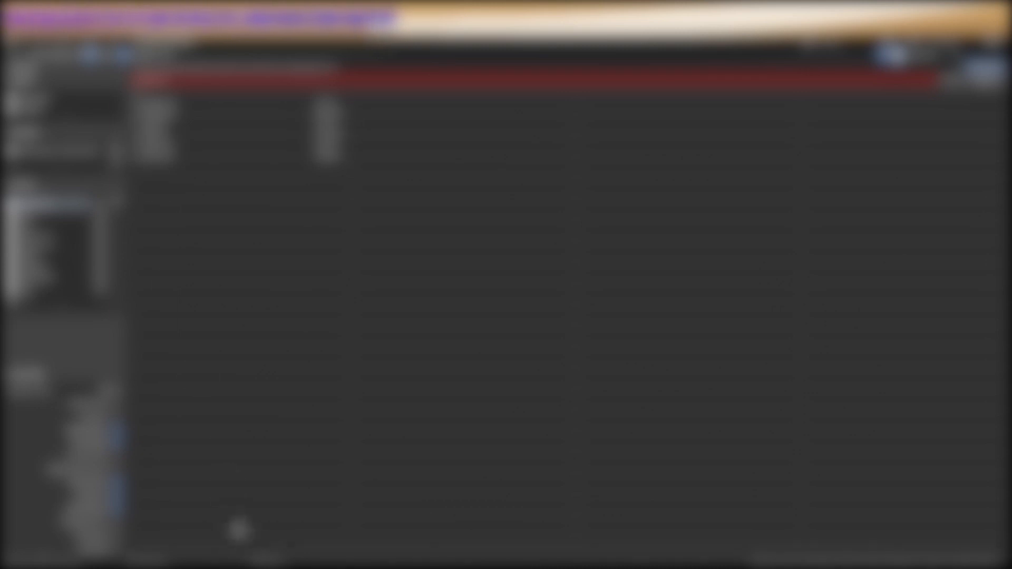
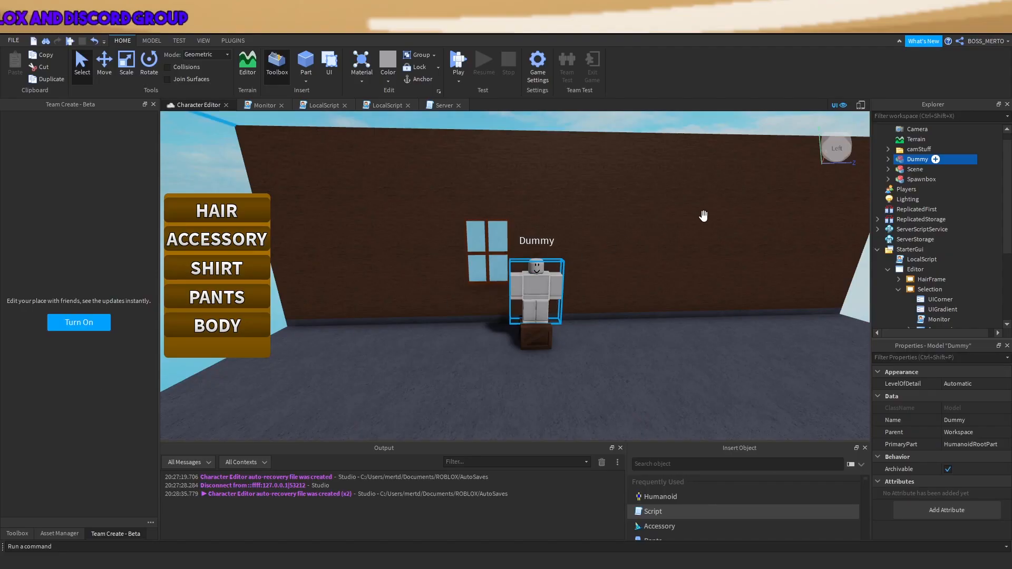
Copy Hair1–Hair3 from ServerScriptService's Hair folder and paste them into the Workspace
right_drag(704, 216, 722, 220)
click(774, 269)
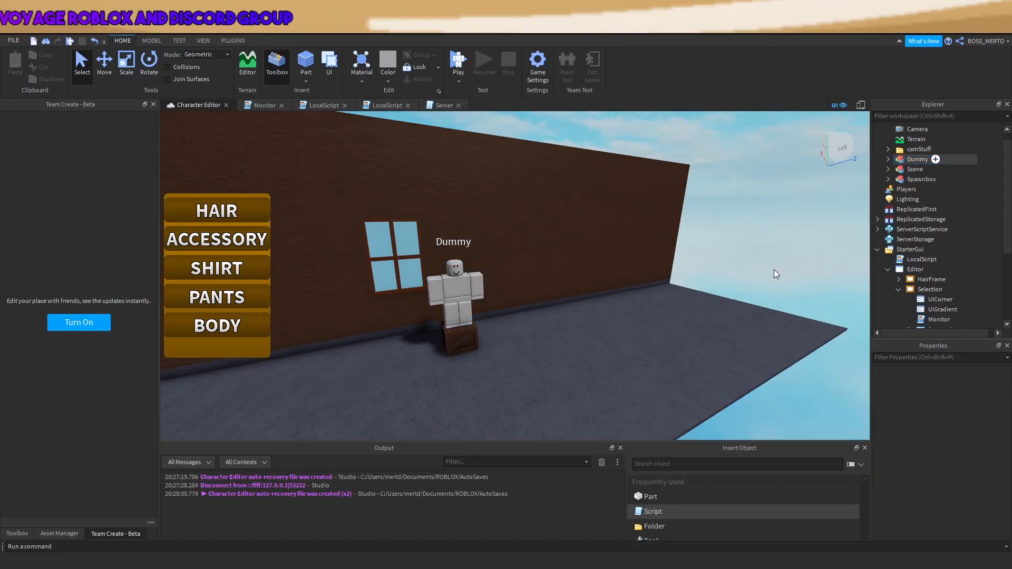
click(878, 230)
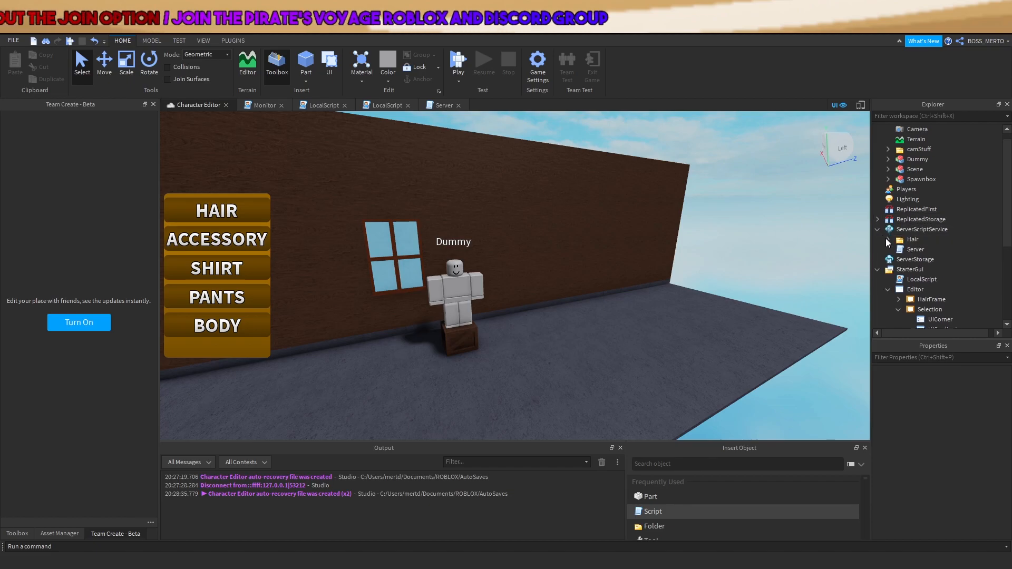
click(888, 240)
shift+click(912, 268)
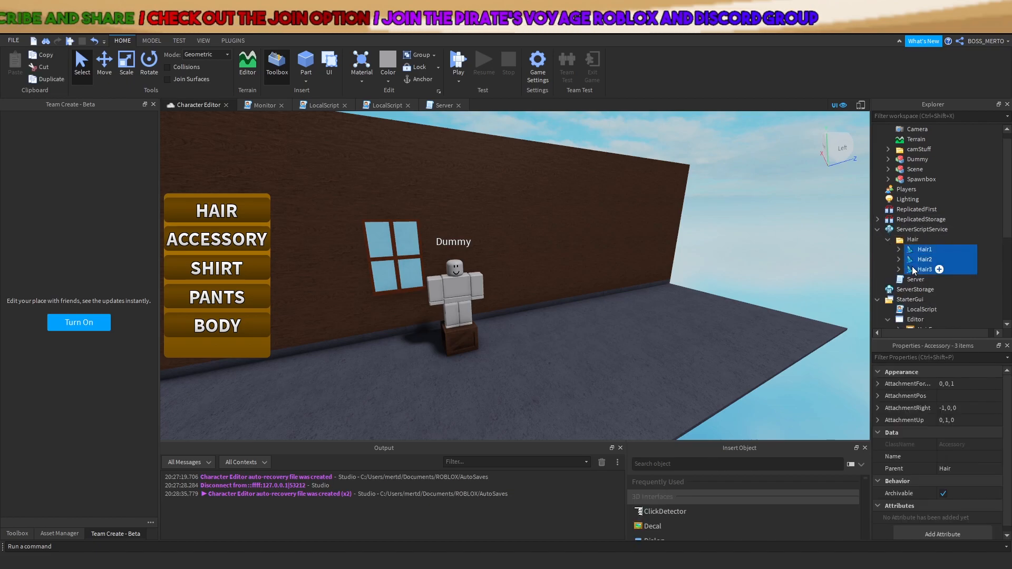
scroll(884, 156, up, 1)
right_click(893, 133)
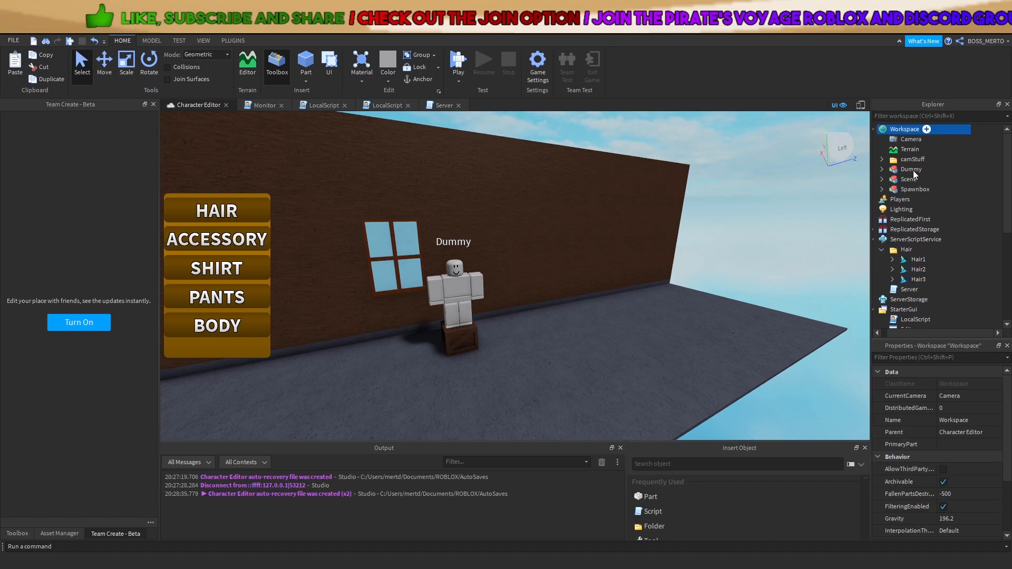
click(912, 169)
Rename Hair1 to 'Cape' and select its Handle
right_drag(754, 214, 808, 237)
key(a)
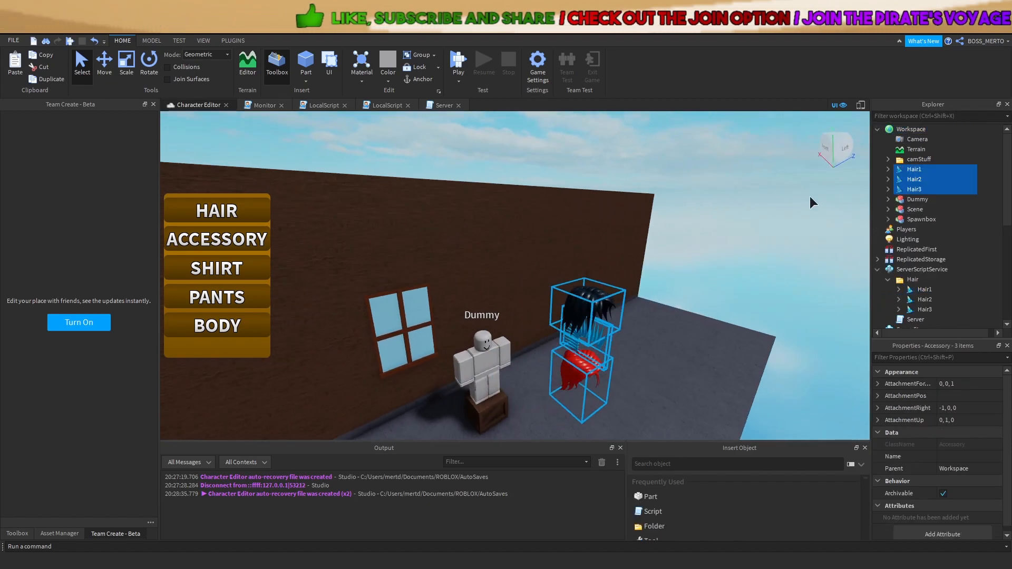
click(824, 193)
click(907, 169)
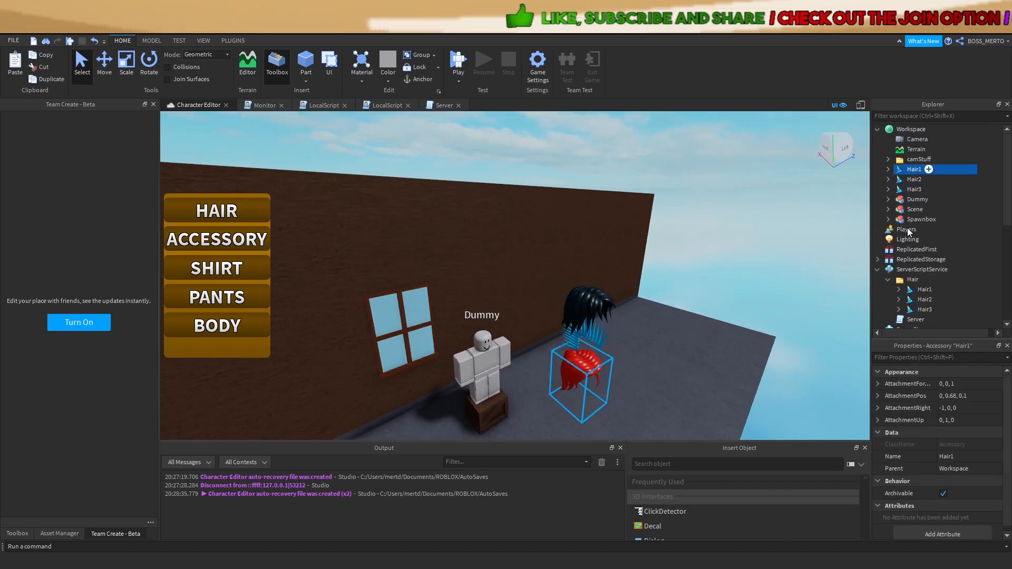
text(Cape)
key(Return)
click(889, 169)
click(910, 181)
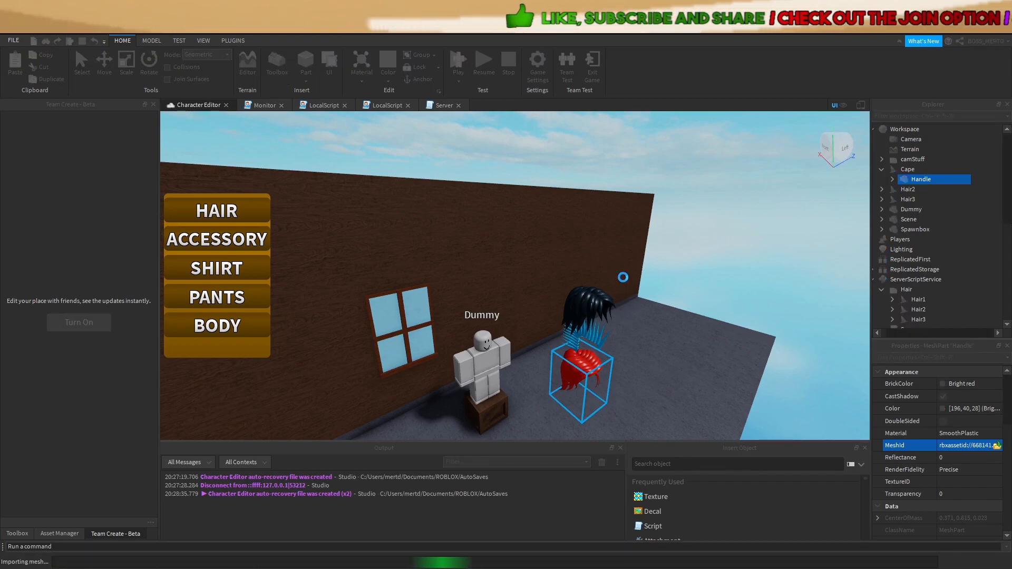
Move the Cape onto the Dummy and delete its Handle's OriginalSize value
right_drag(583, 296, 585, 300)
key(f)
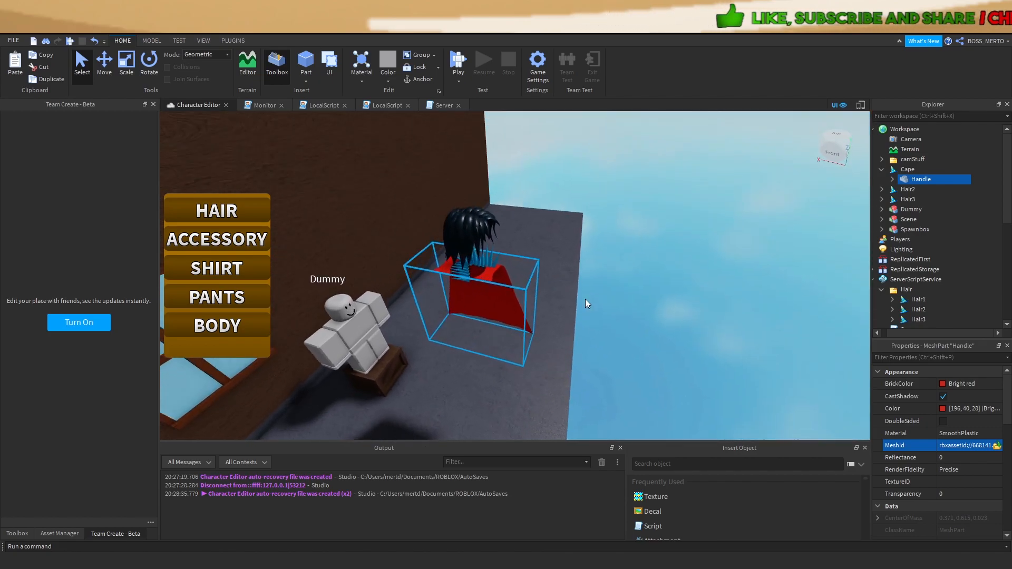
scroll(585, 298, down, 10)
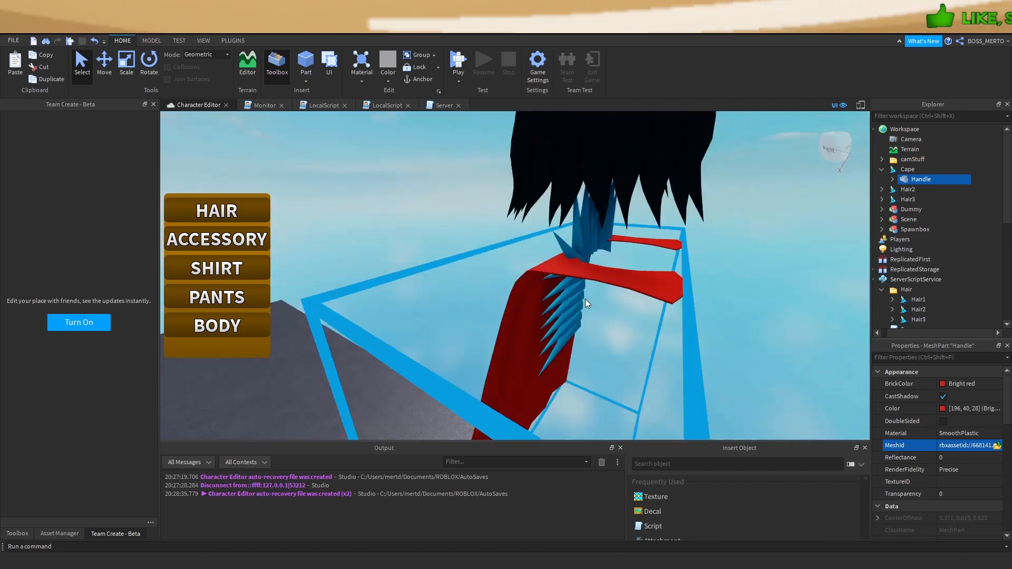
drag(901, 173, 906, 210)
key(f)
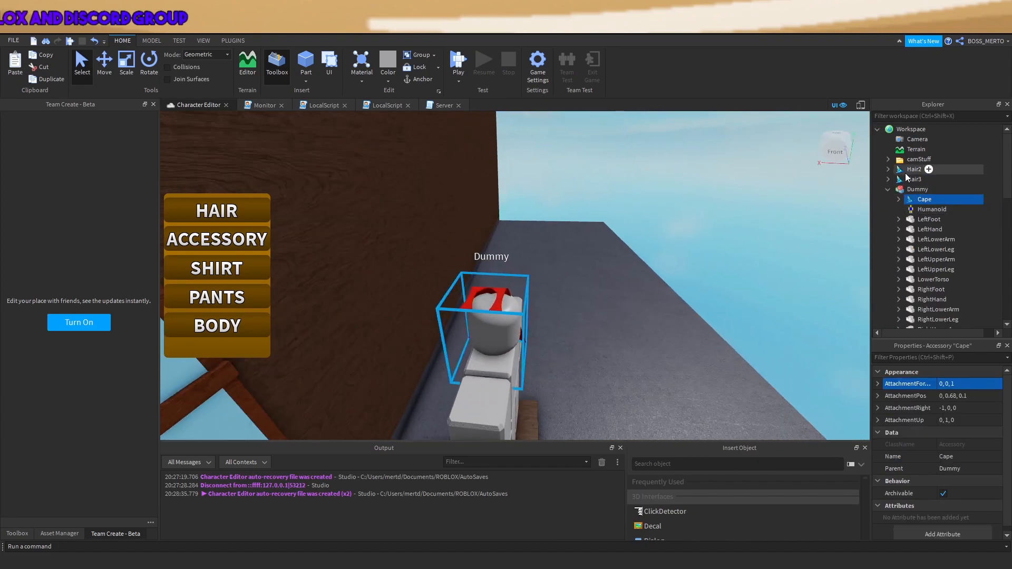
click(899, 200)
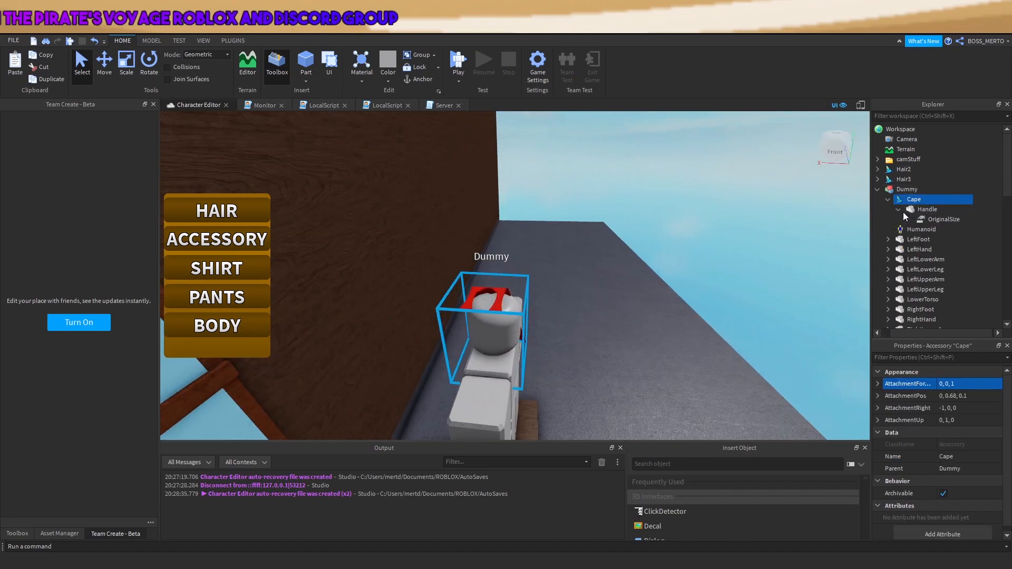
click(900, 209)
click(918, 219)
key(Delete)
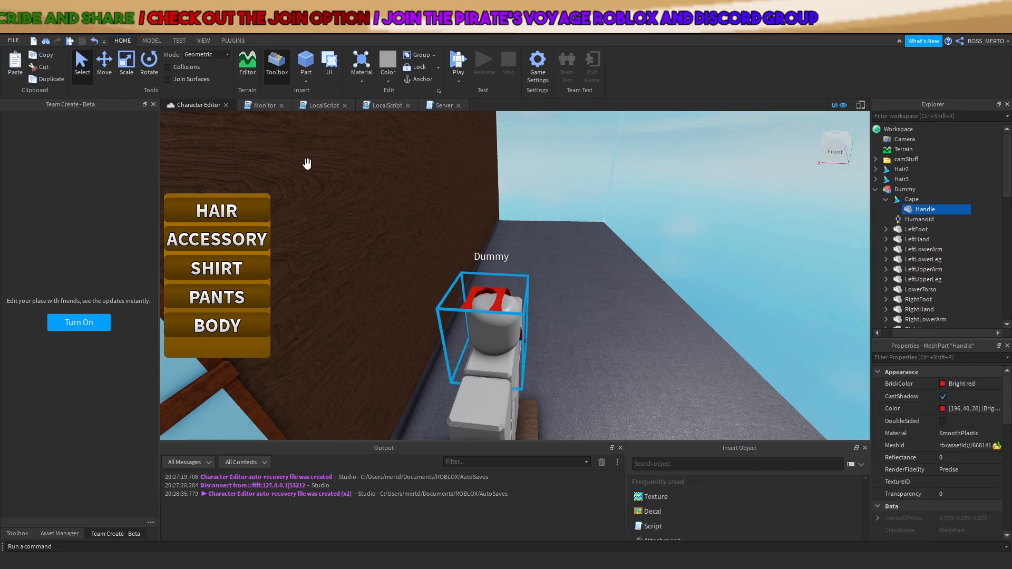
Undo those changes back to the Cape's original hair mesh
key(ctrl+z)
key(ctrl+z)
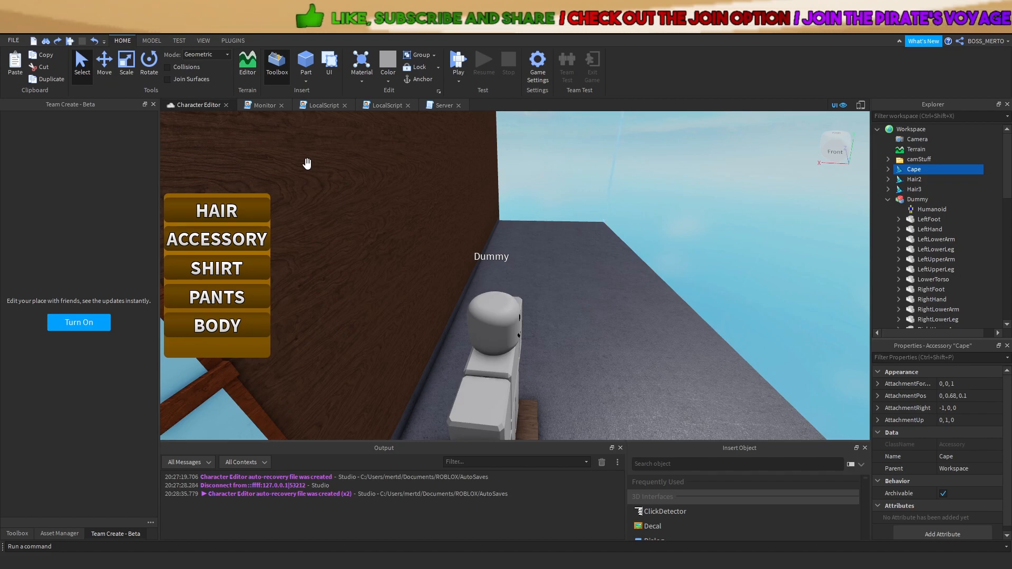
scroll(738, 246, down, 5)
right_drag(663, 267, 827, 201)
scroll(732, 216, up, 2)
key(ctrl+z)
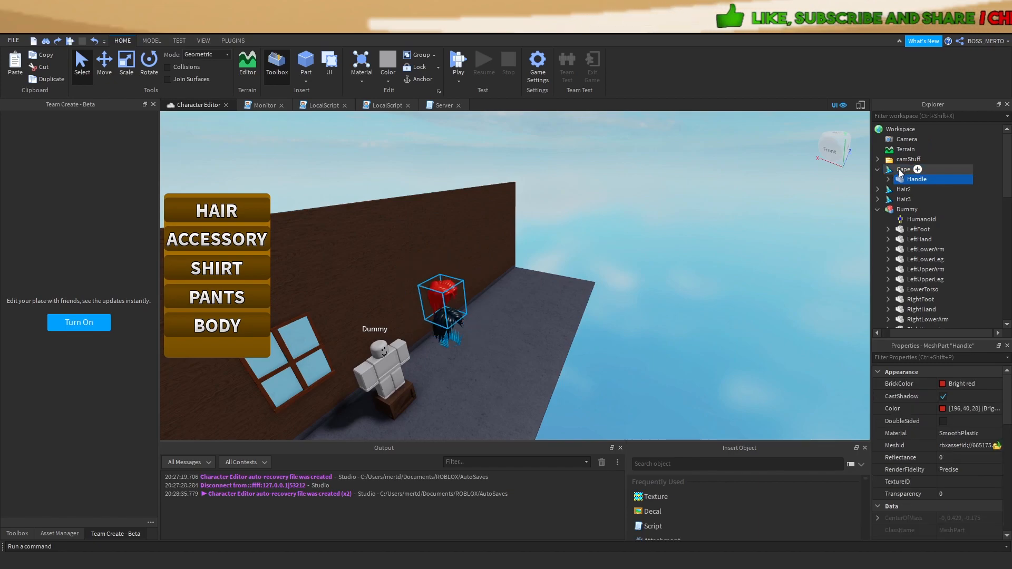
Delete OriginalSize from the Cape's Handle and parent the Cape to the Dummy
click(888, 179)
click(928, 190)
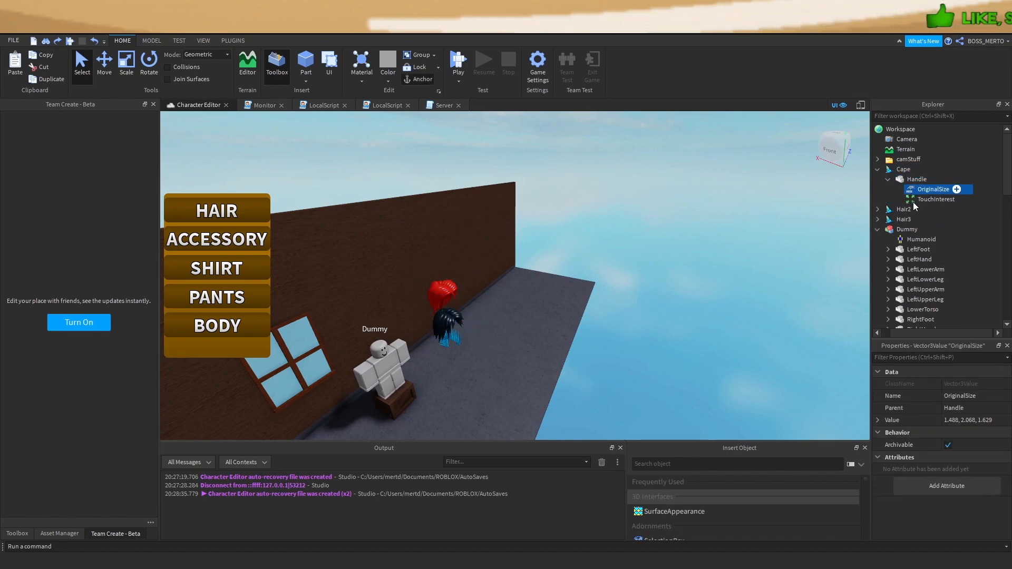
key(Delete)
scroll(996, 420, down, 1)
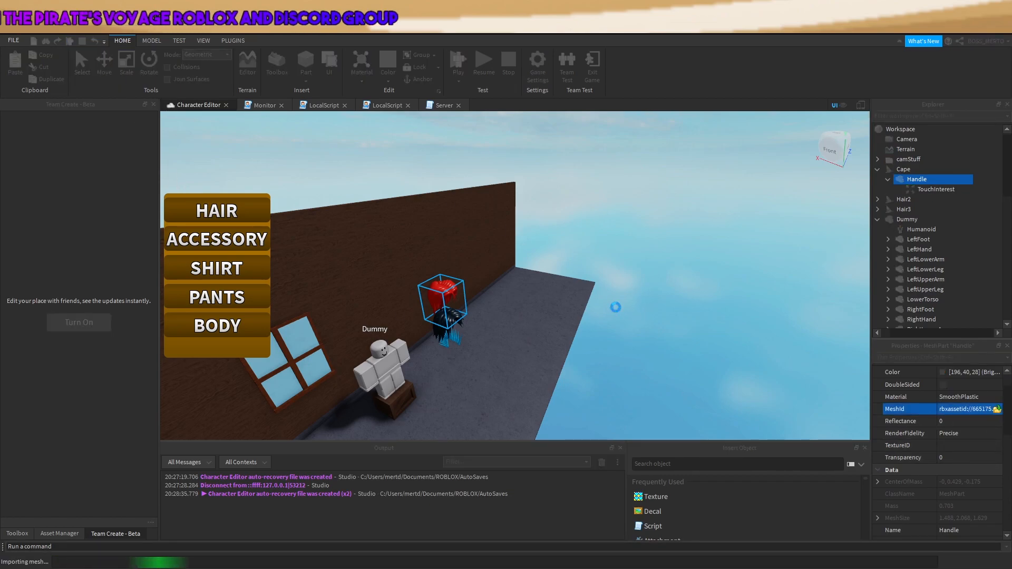
drag(902, 170, 895, 218)
right_drag(602, 258, 602, 259)
Try Cape AttachmentForward values 0, 0, -1 and 1, 0, -1
key(w)
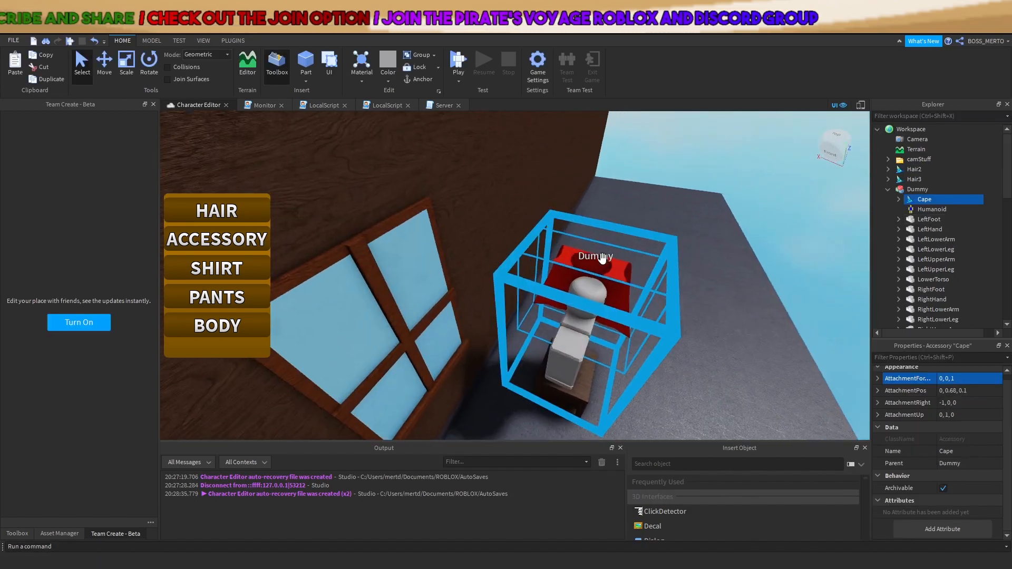
click(969, 380)
key(BackSpace)
text(-1)
key(Return)
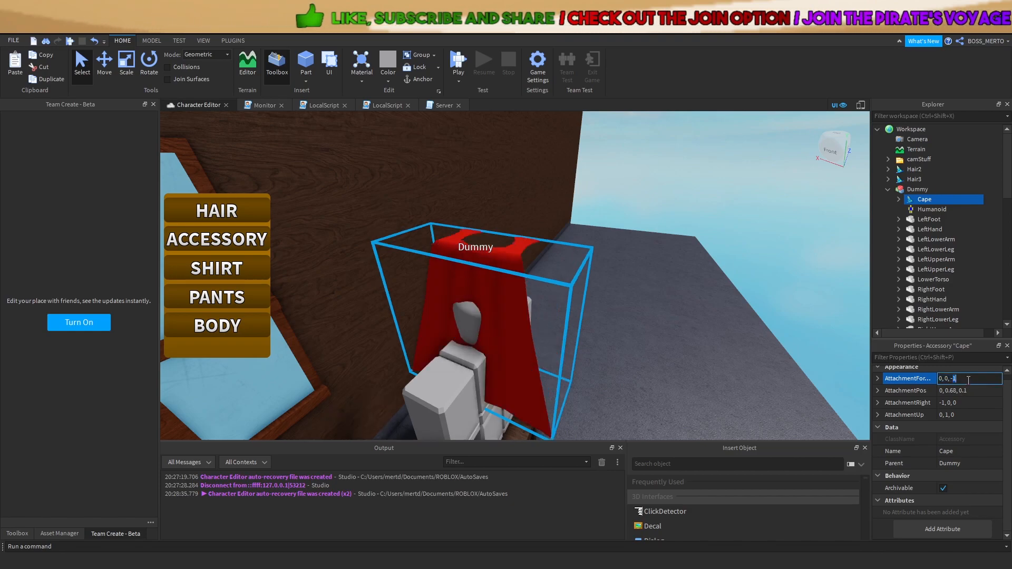
click(966, 379)
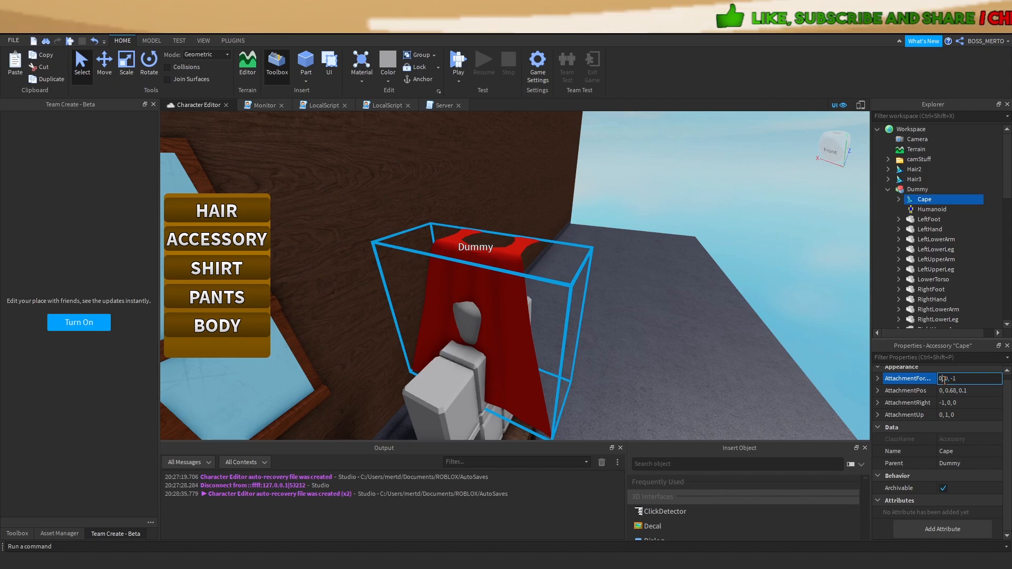
key(BackSpace)
text(1)
key(Return)
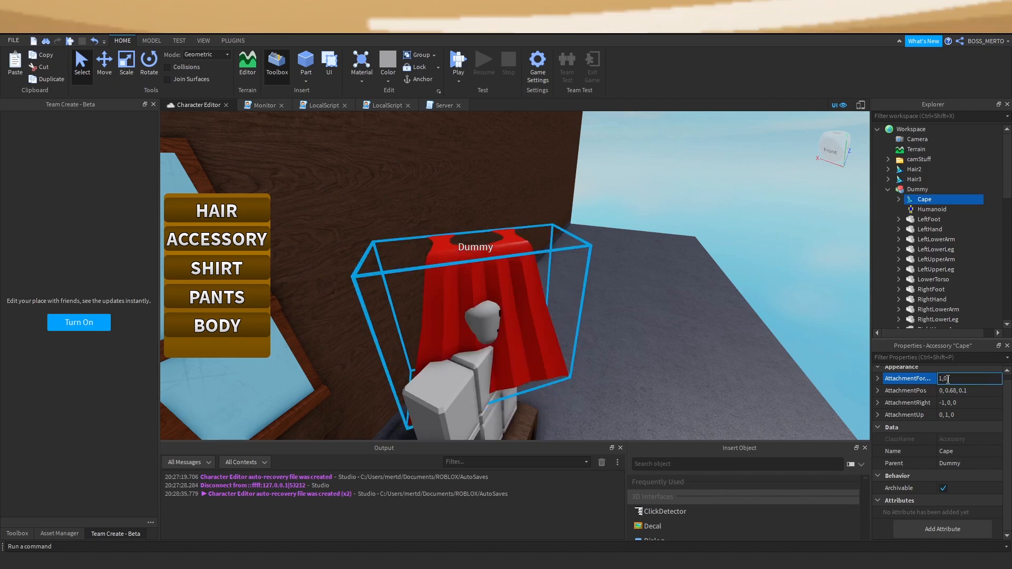
Try forward 1, 0, 1 and 0, 1, 0, then settle on AttachmentForward 1, 0, 0
key(Return)
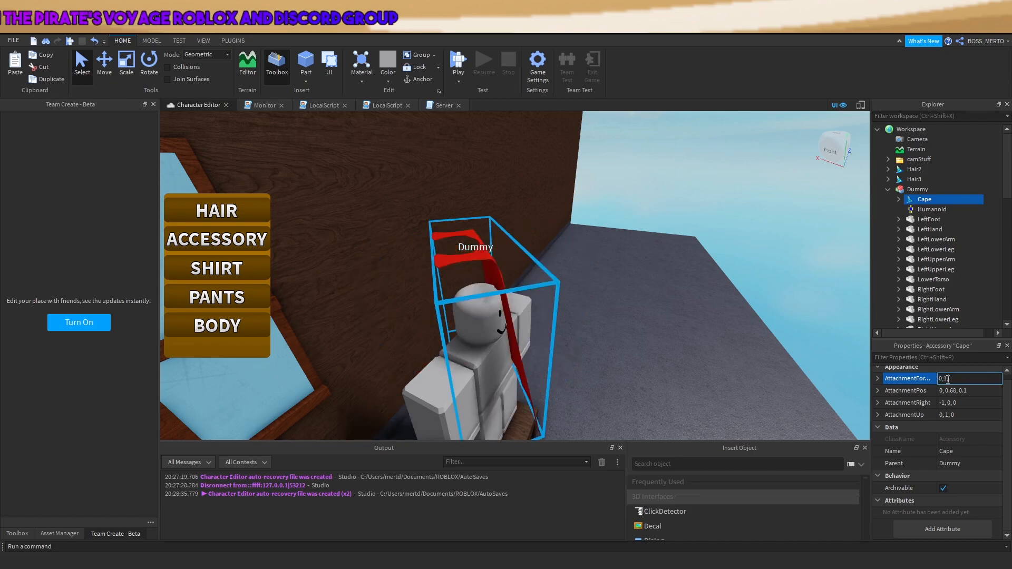
key(Return)
text(1,0,0)
key(Return)
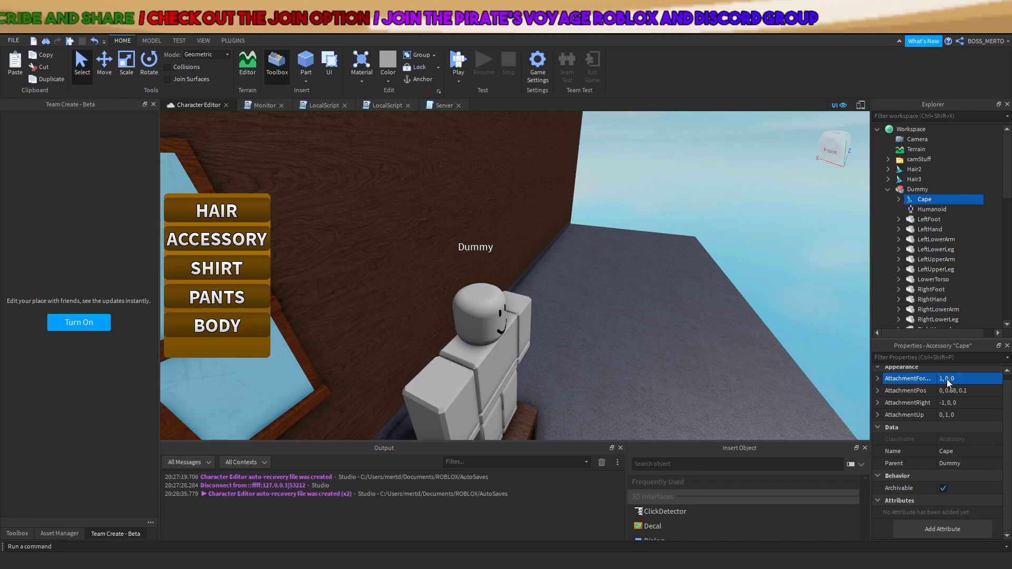
mouse_move(919, 202)
mouse_down()
mouse_move(909, 132)
mouse_move(918, 199)
mouse_up()
scroll(739, 275, down, 5)
right_drag(740, 275, 748, 290)
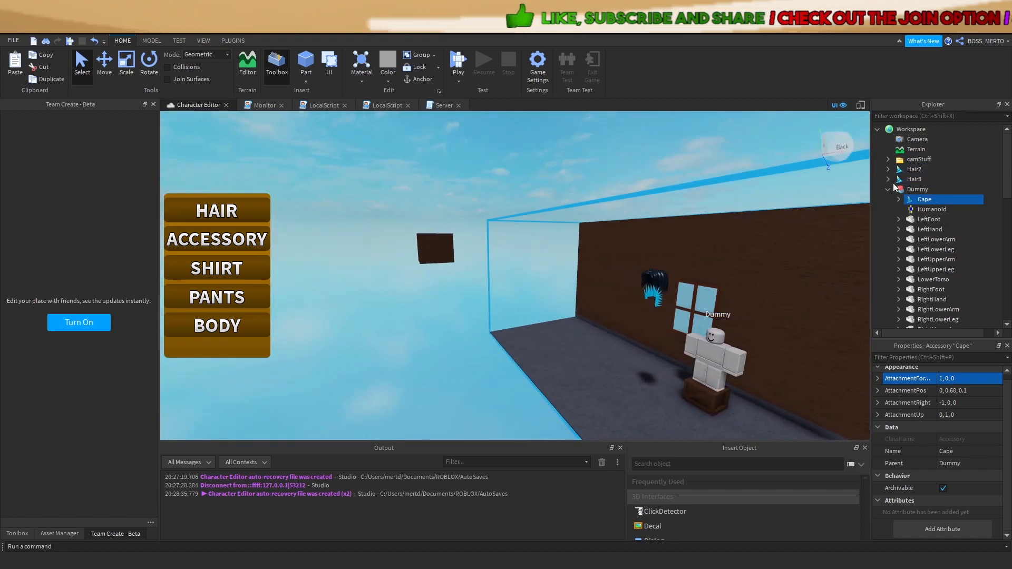
Parent Hair2 to the Dummy and swap in a new Handle for it
click(888, 169)
drag(917, 179, 903, 237)
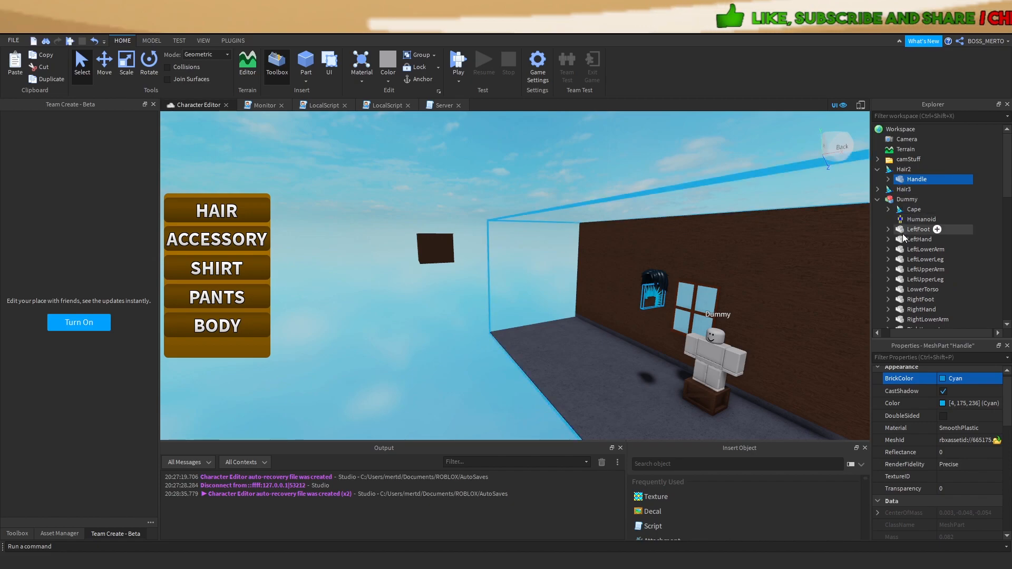
click(900, 169)
drag(899, 191, 908, 199)
click(898, 220)
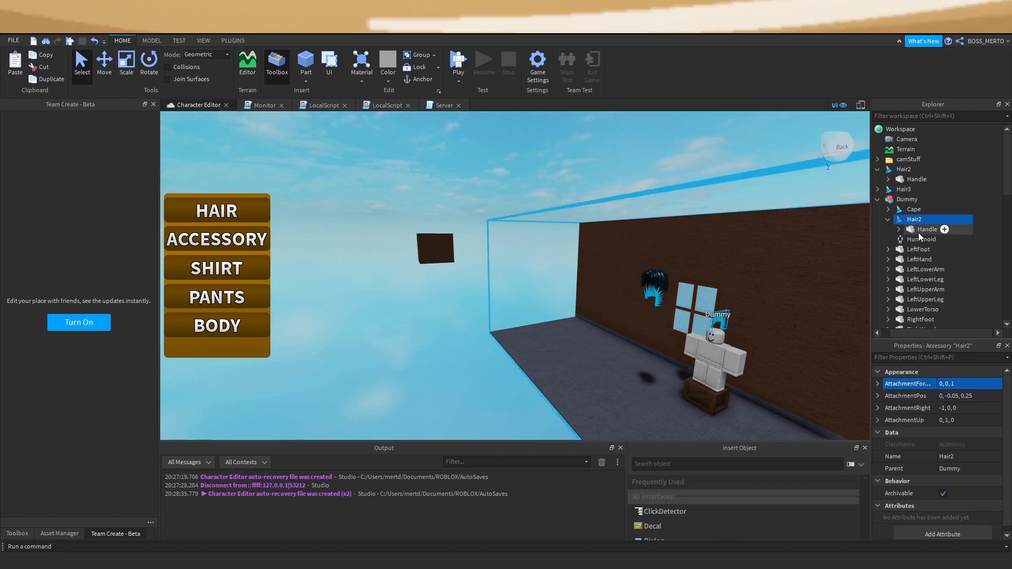
click(918, 230)
key(Delete)
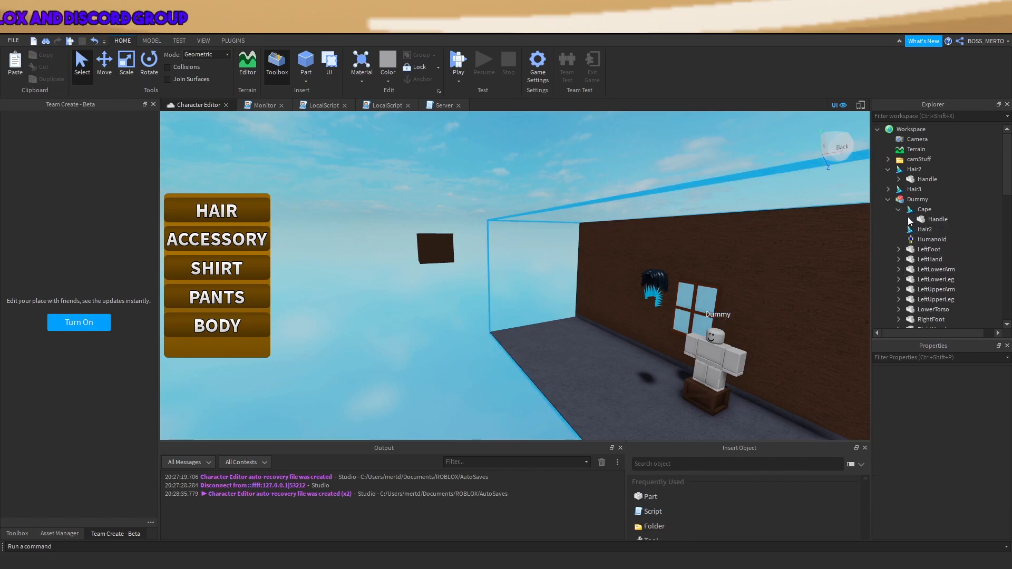
drag(926, 234, 924, 225)
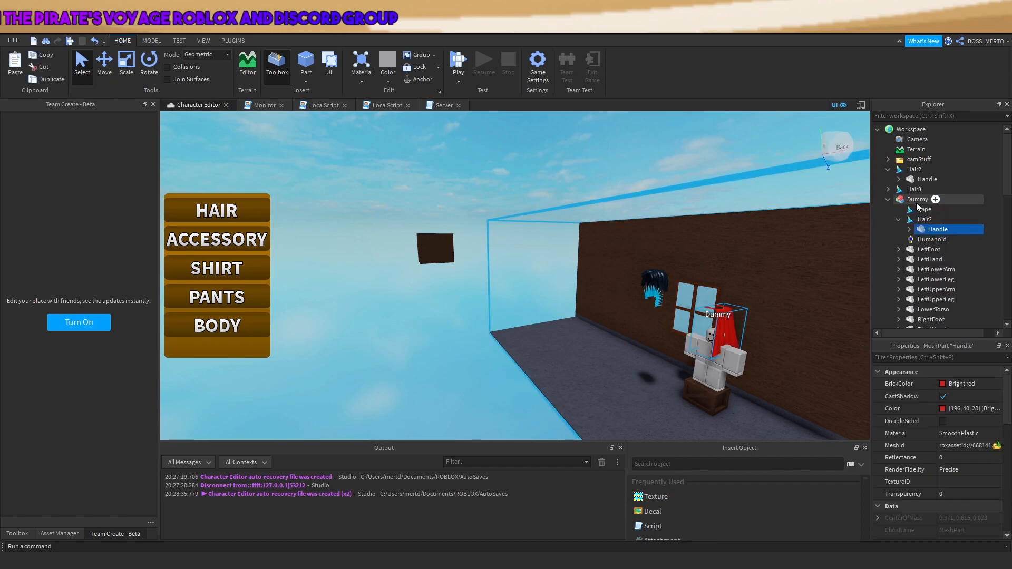
Delete the old Cape from the Dummy and select Hair2
click(912, 210)
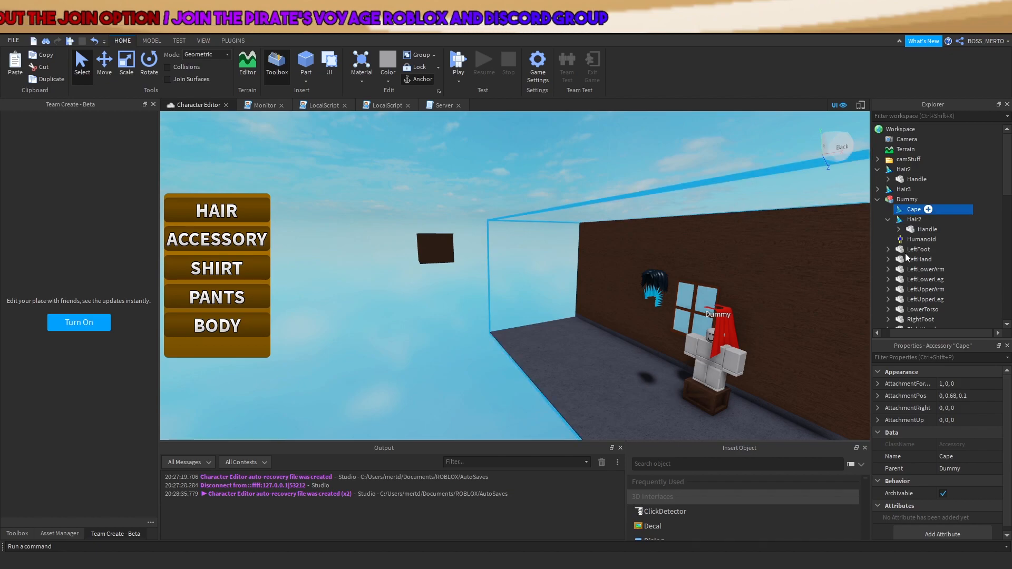
key(Delete)
click(925, 201)
right_drag(843, 251, 867, 254)
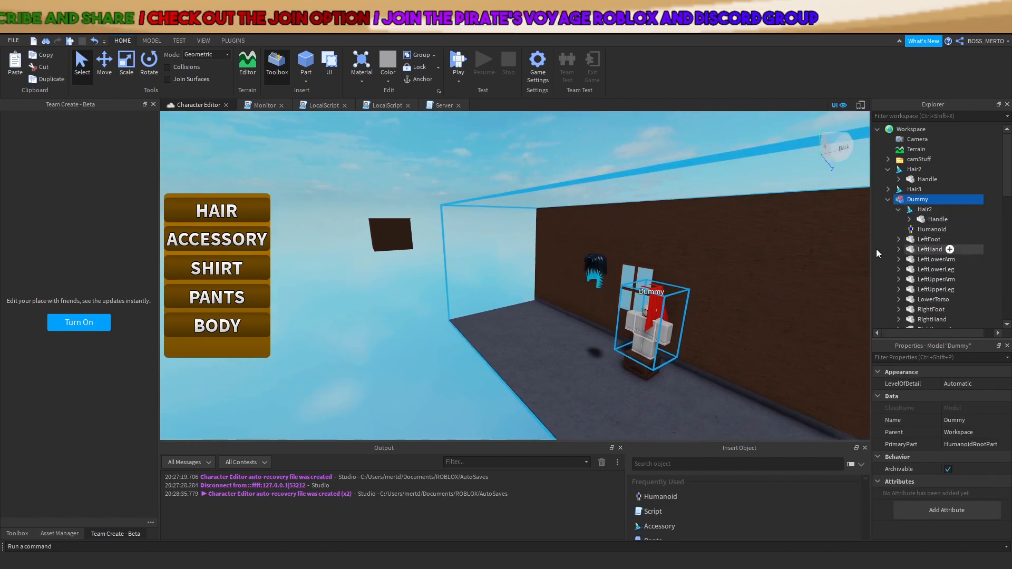
scroll(854, 263, up, 4)
click(920, 210)
Raise Hair2's AttachmentPos from 0, 0.25, 0.25 through 1.75 to 0, 2.5, 0.25
click(961, 396)
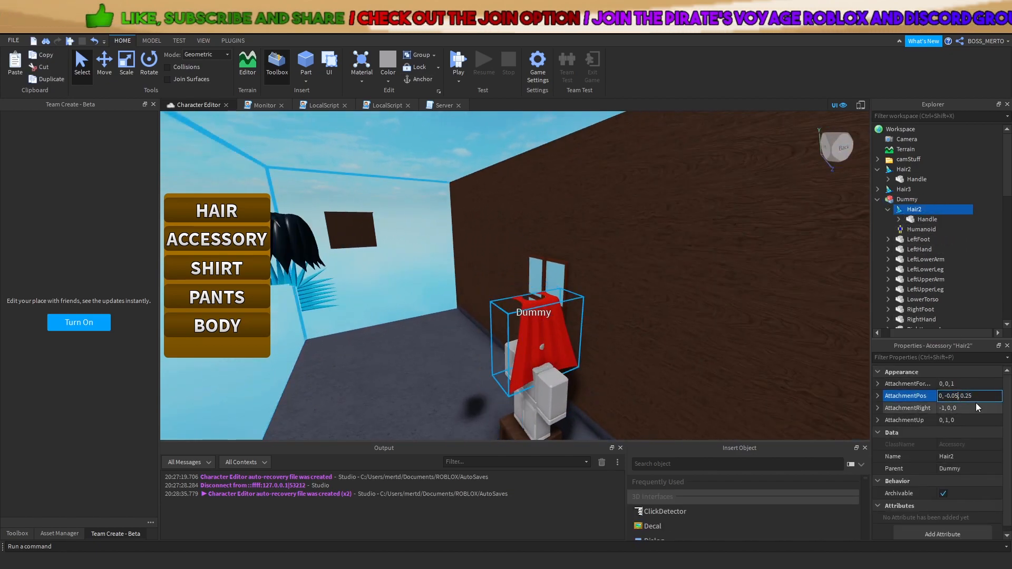
key(Right)
key(Right)
key(BackSpace)
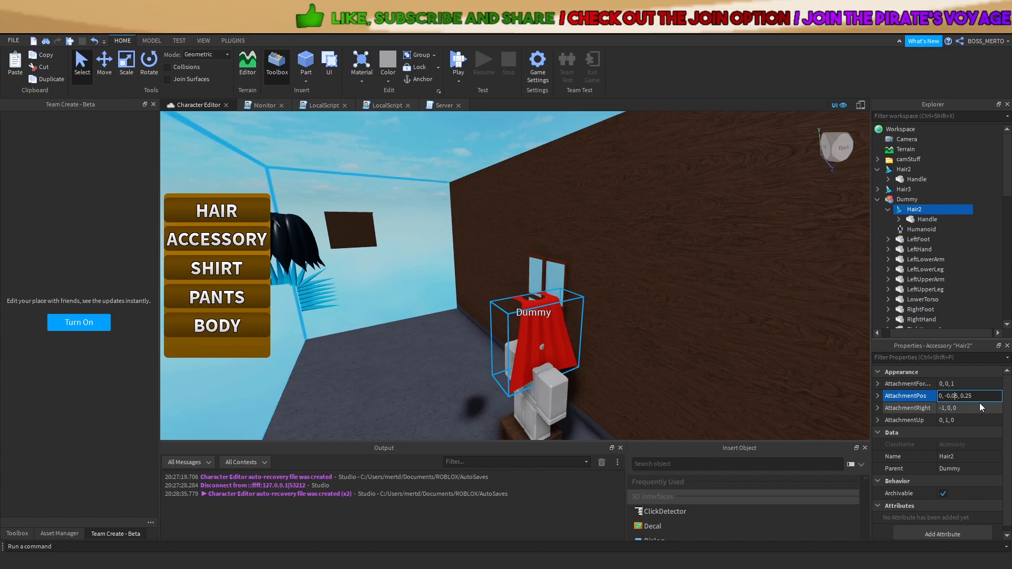
text(2)
key(Return)
click(949, 396)
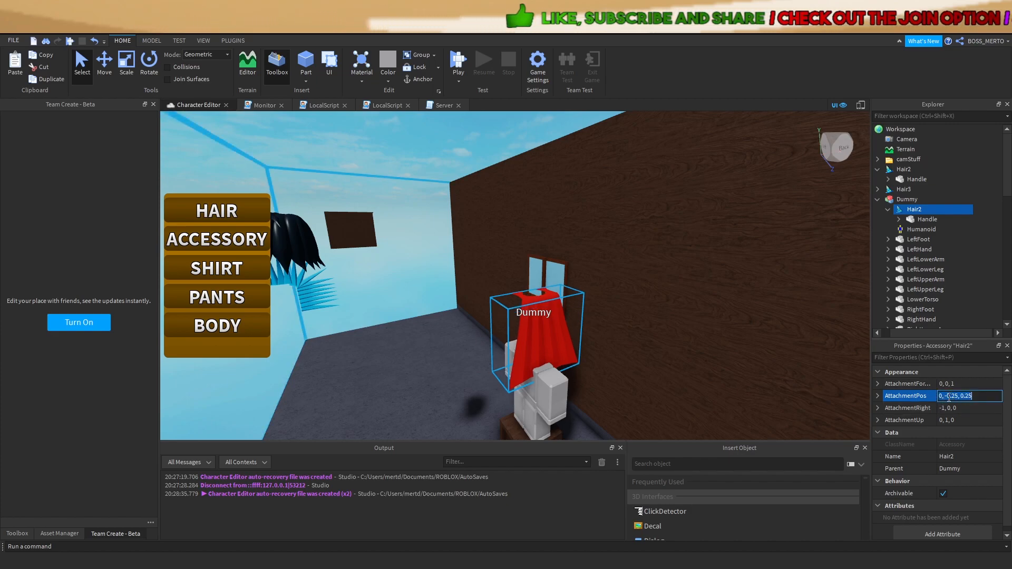
key(Return)
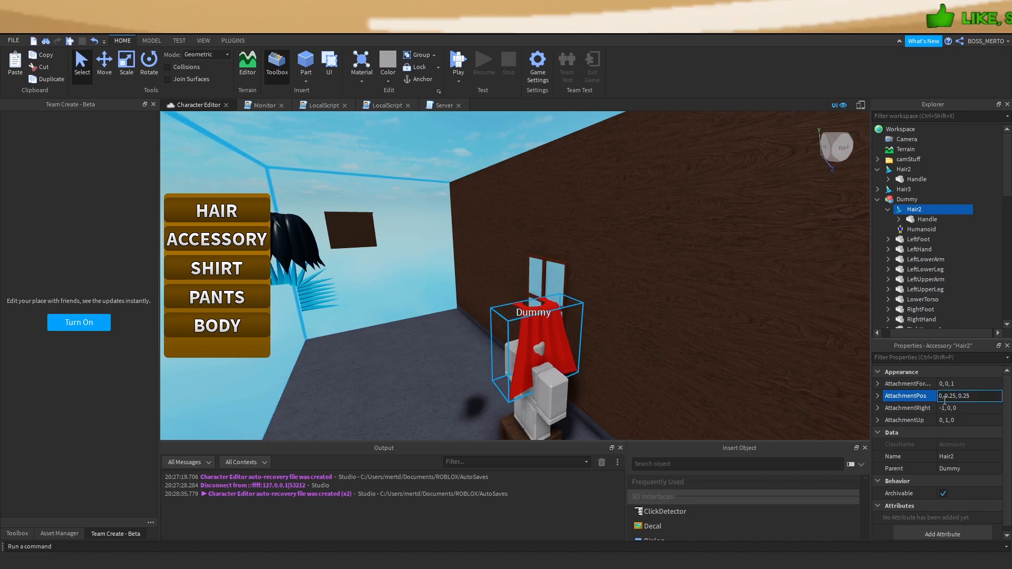
key(f)
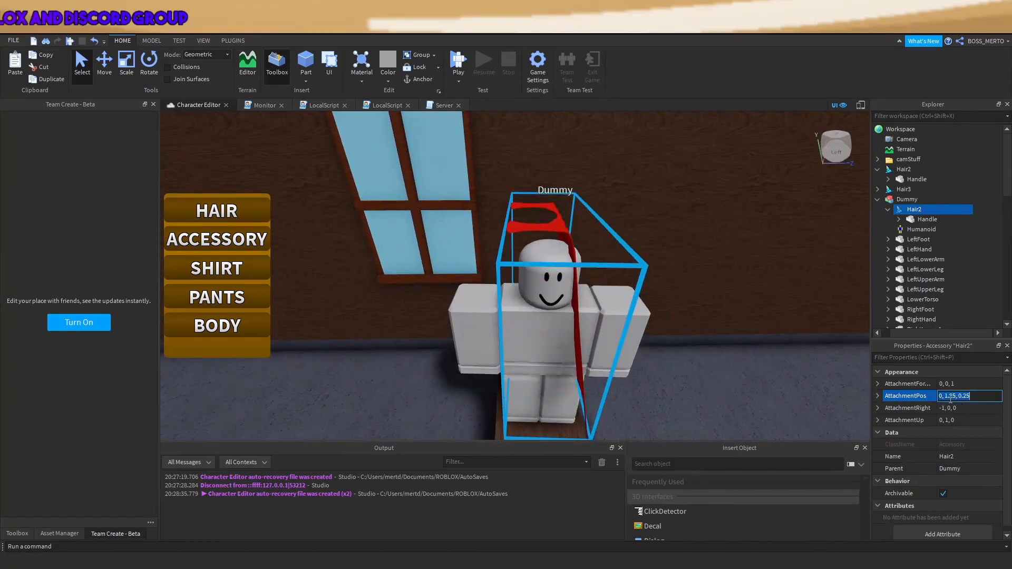
key(Return)
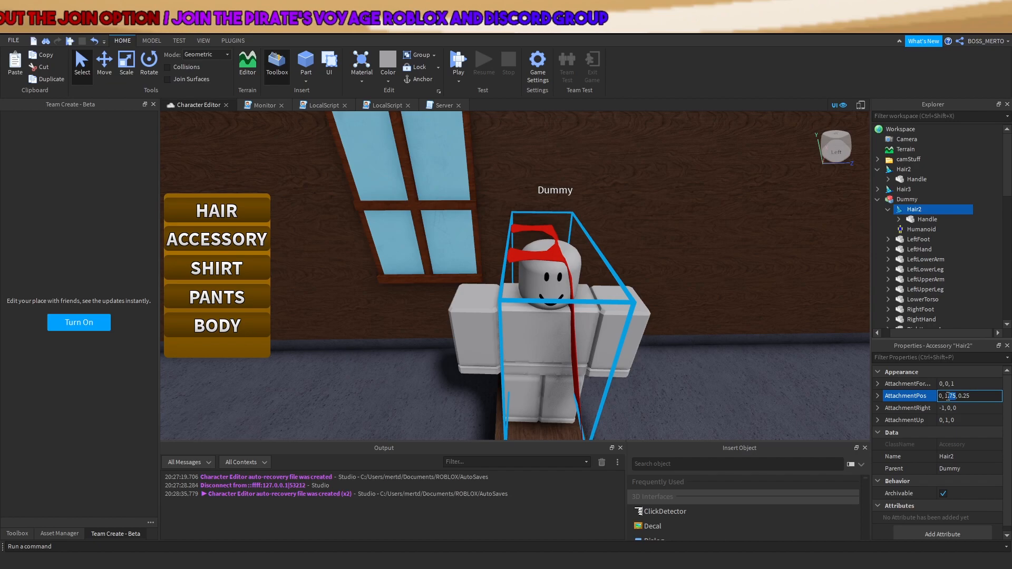
text(2.5)
key(Return)
right_drag(729, 309, 735, 310)
key(w)
Fine-tune the AttachmentPos height to 3, then 0, 2.85, 0.25
click(958, 396)
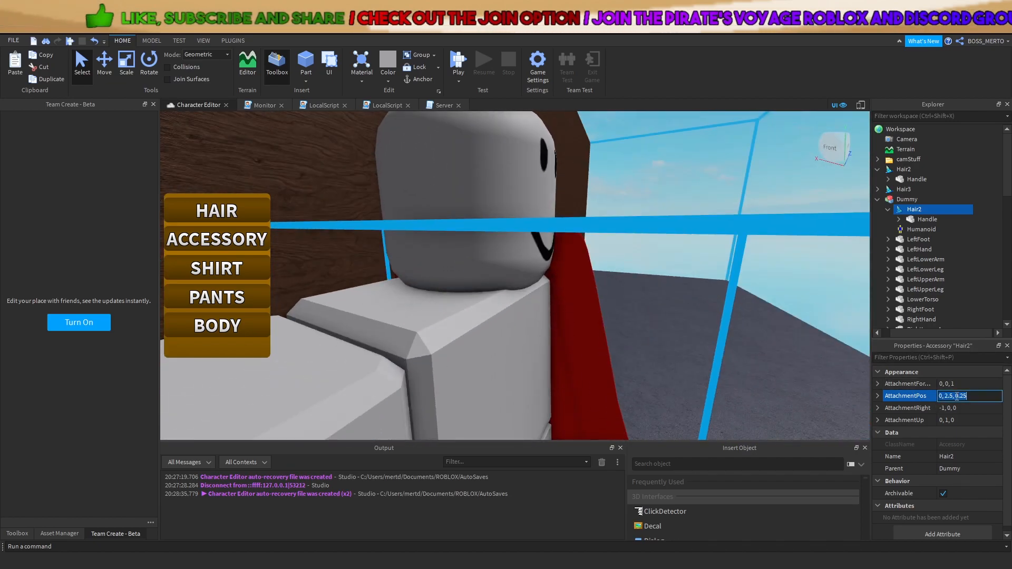
click(953, 397)
key(BackSpace)
key(BackSpace)
key(BackSpace)
text(3)
key(Return)
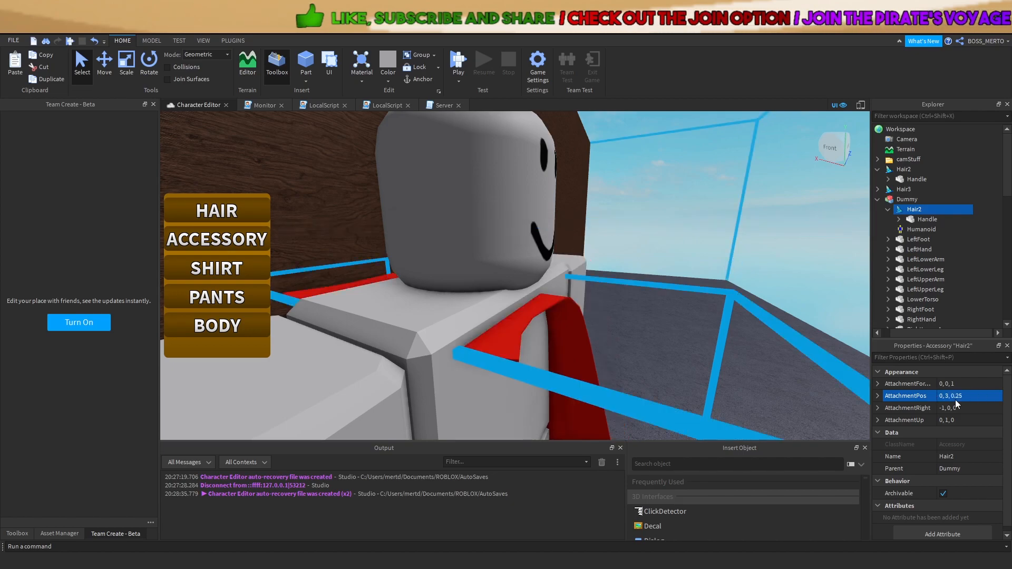
click(948, 396)
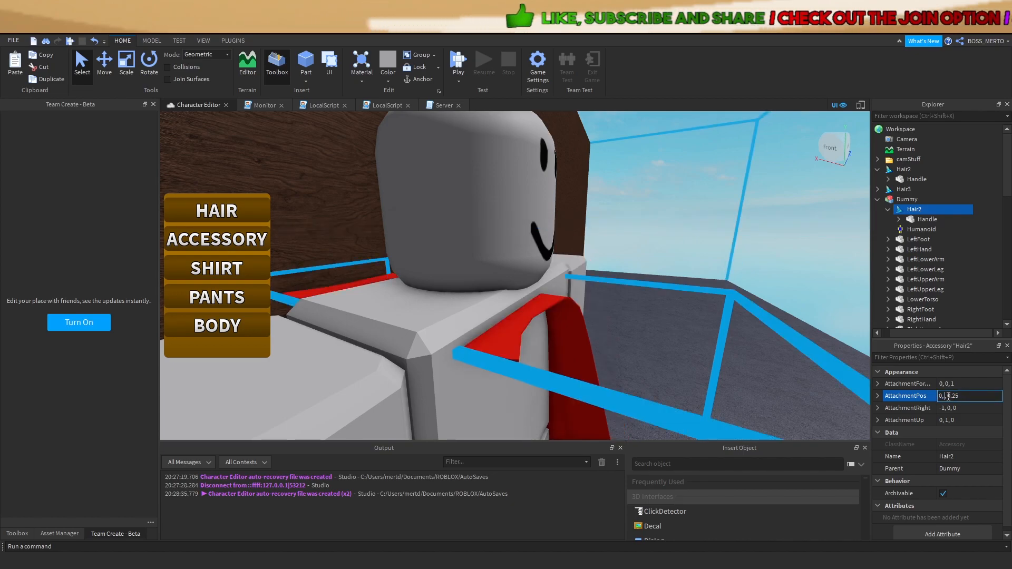
text(2.85)
key(Return)
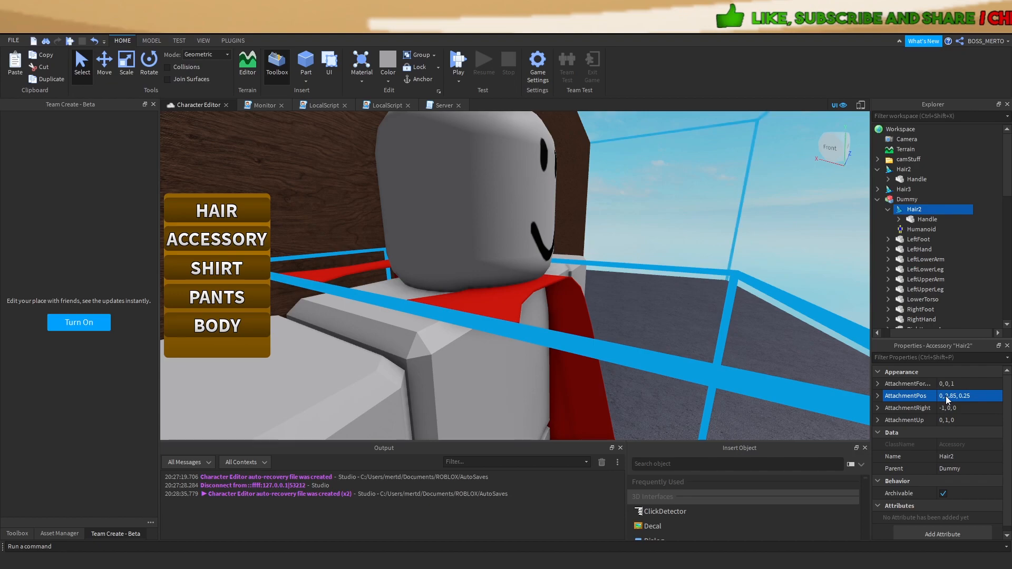
right_drag(690, 334, 849, 369)
scroll(690, 335, down, 4)
scroll(690, 334, up, 4)
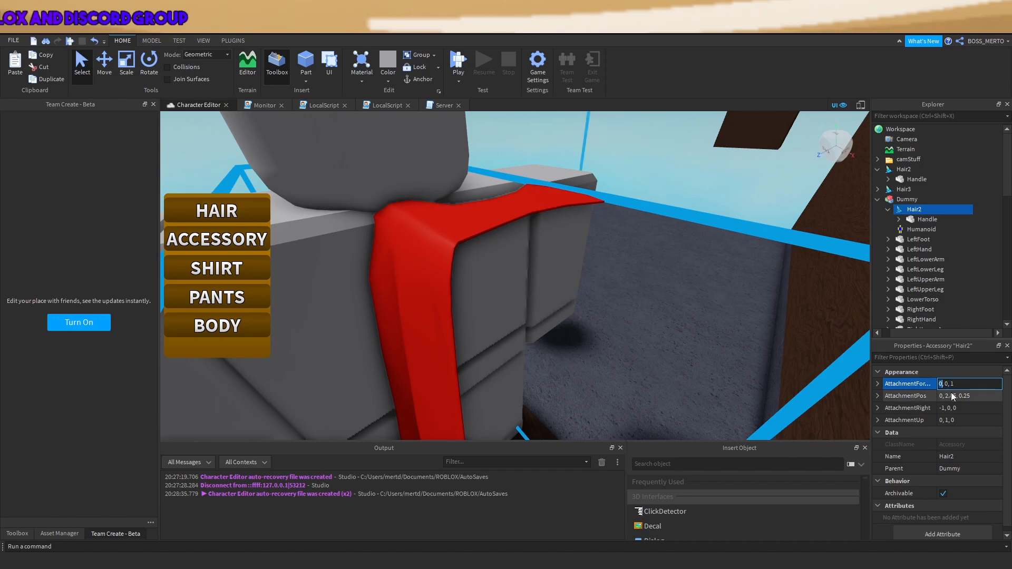
Change Hair2's AttachmentForward to 0, 0, 1
key(Return)
scroll(497, 312, down, 5)
right_drag(497, 311, 497, 312)
scroll(497, 311, up, 3)
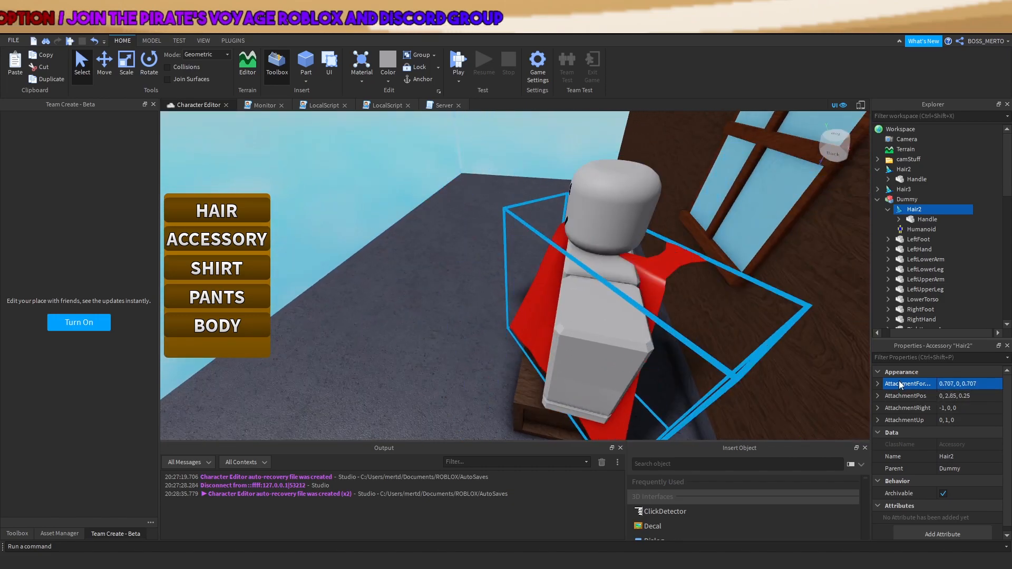
click(959, 386)
key(Right)
key(Right)
key(Right)
key(BackSpace)
key(BackSpace)
key(BackSpace)
key(BackSpace)
key(Return)
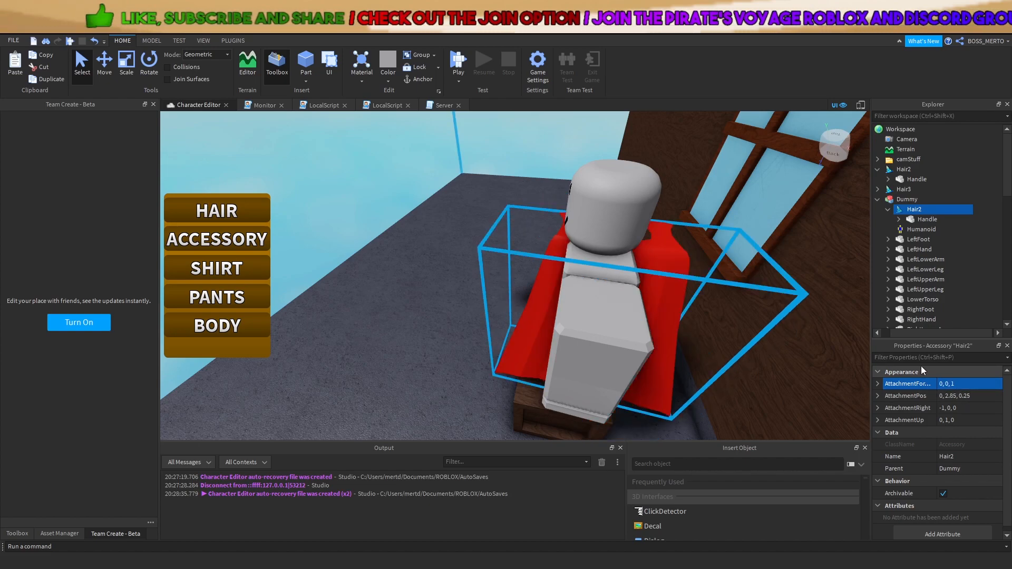
Try further forward values, ending with AttachmentForward -1, 0, 0
click(949, 385)
text(.5)
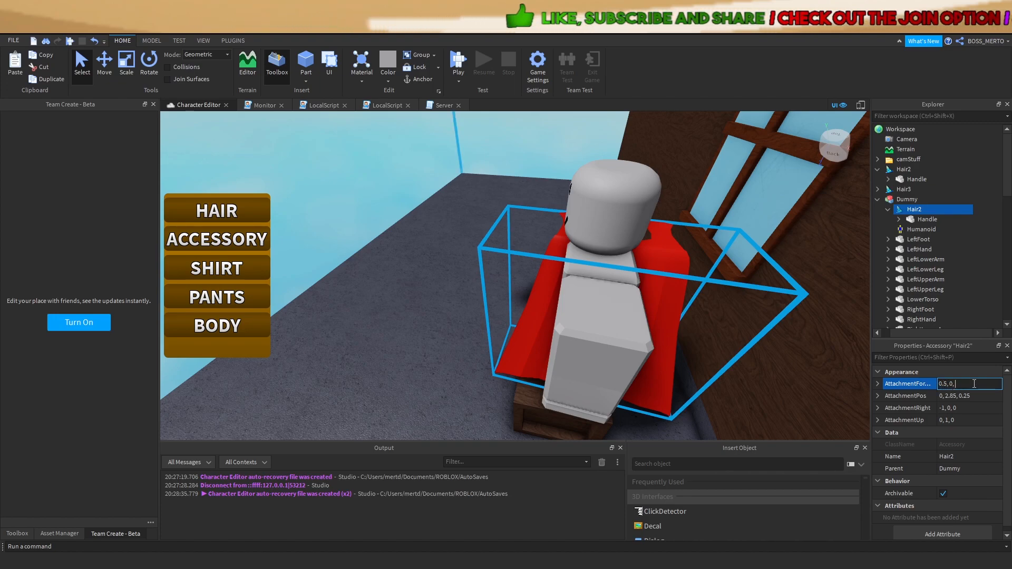
key(Return)
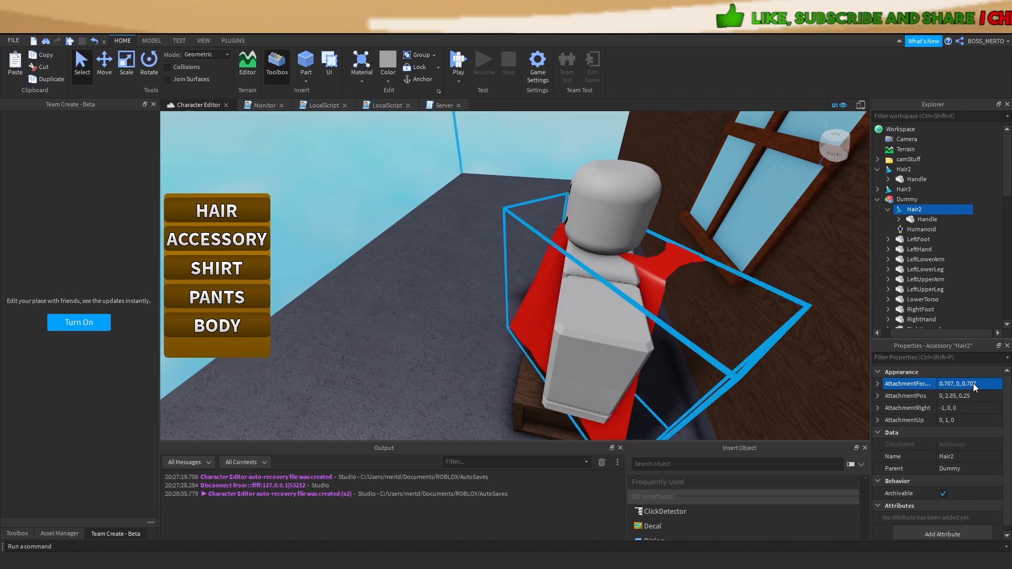
click(966, 384)
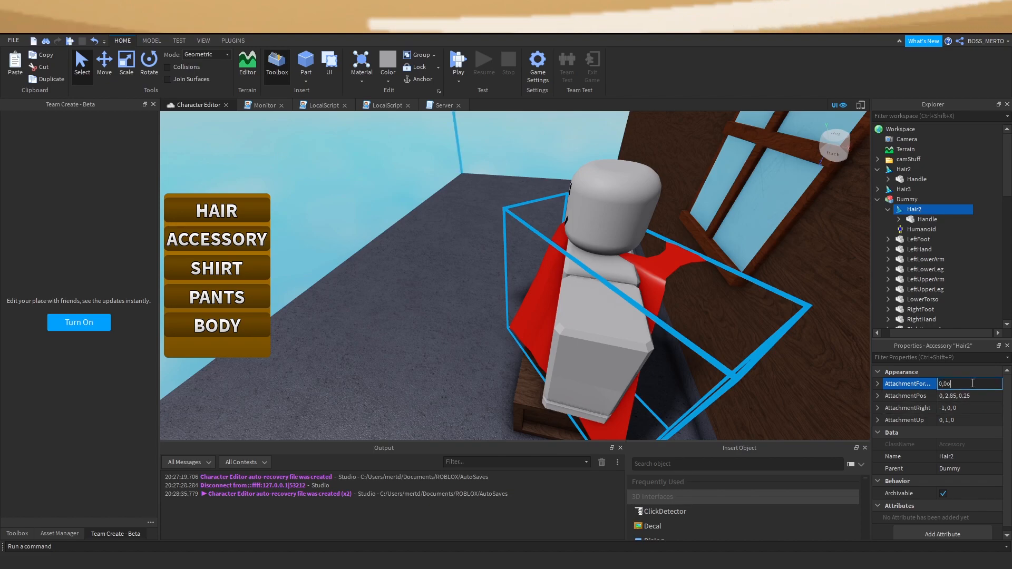
key(Return)
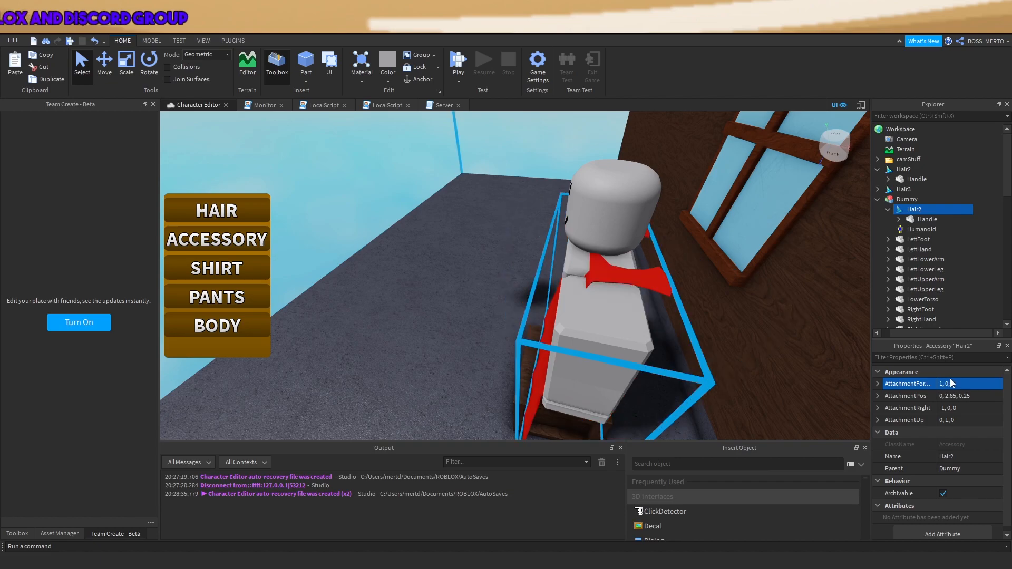
text(-)
key(Return)
right_drag(502, 262, 603, 300)
Set AttachmentPos to 0, 2.85, 0 and try sideways offsets 0.1 and 0.2
click(975, 396)
key(BackSpace)
key(BackSpace)
key(BackSpace)
key(Return)
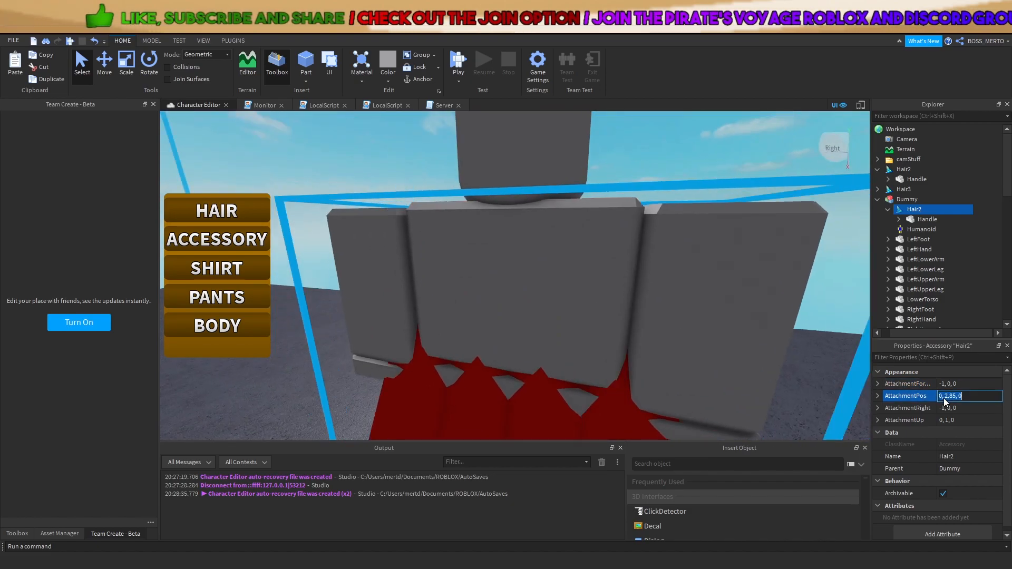
click(949, 396)
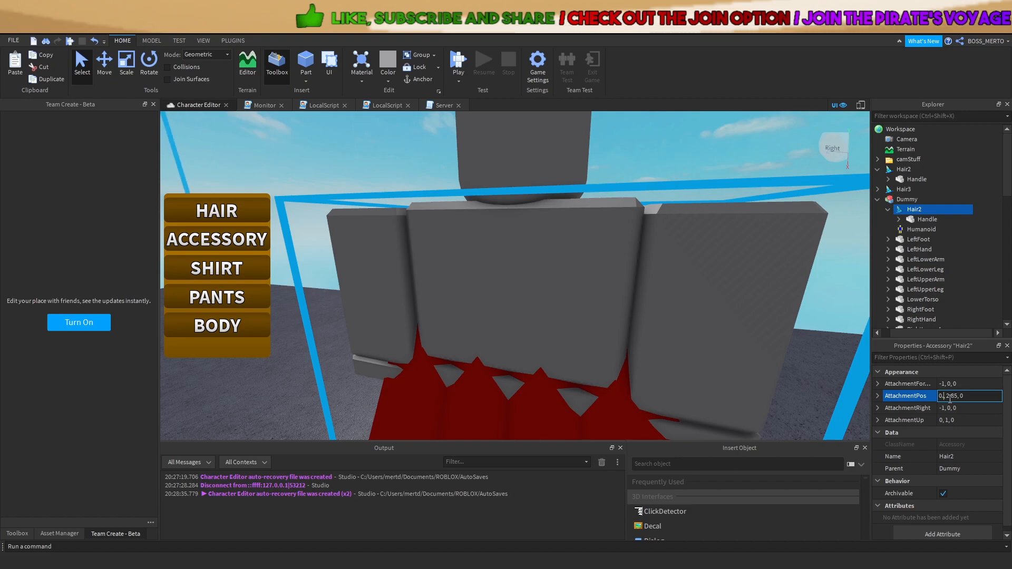
text(.1)
key(Return)
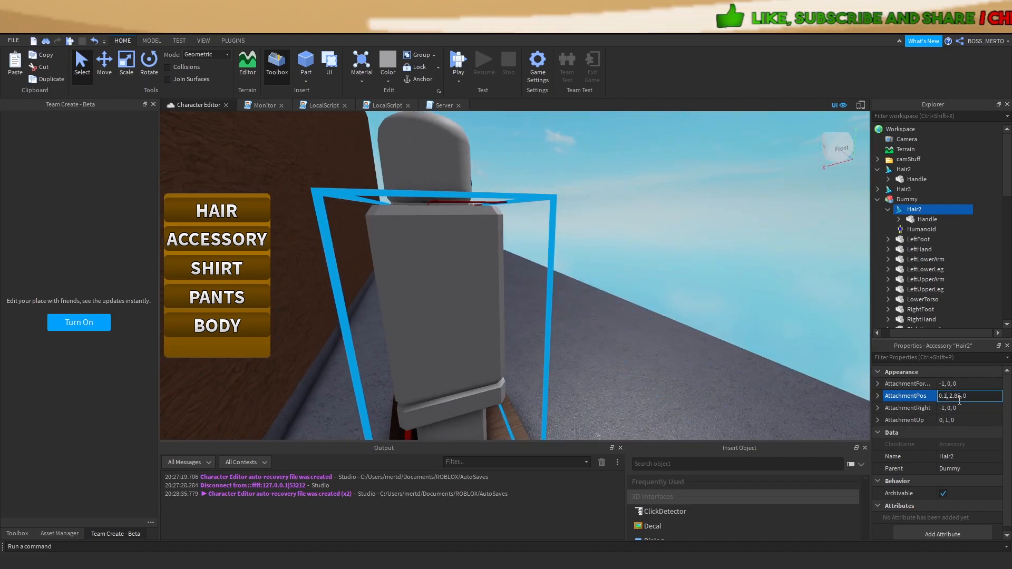
key(BackSpace)
text(2)
key(Return)
Shift the sideways offset to -0.2, -0.25, then -0.45
click(959, 400)
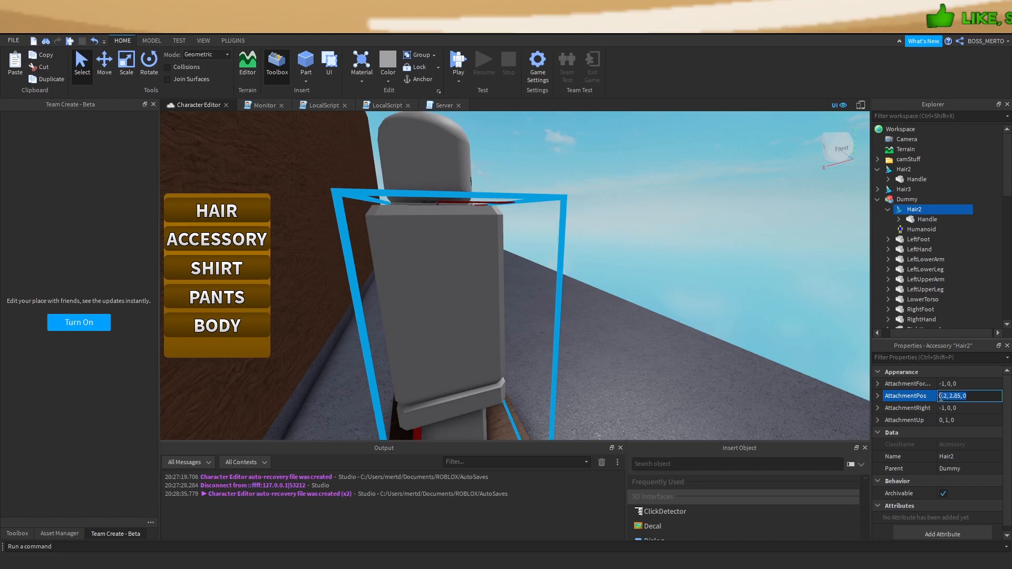
text(-)
key(Return)
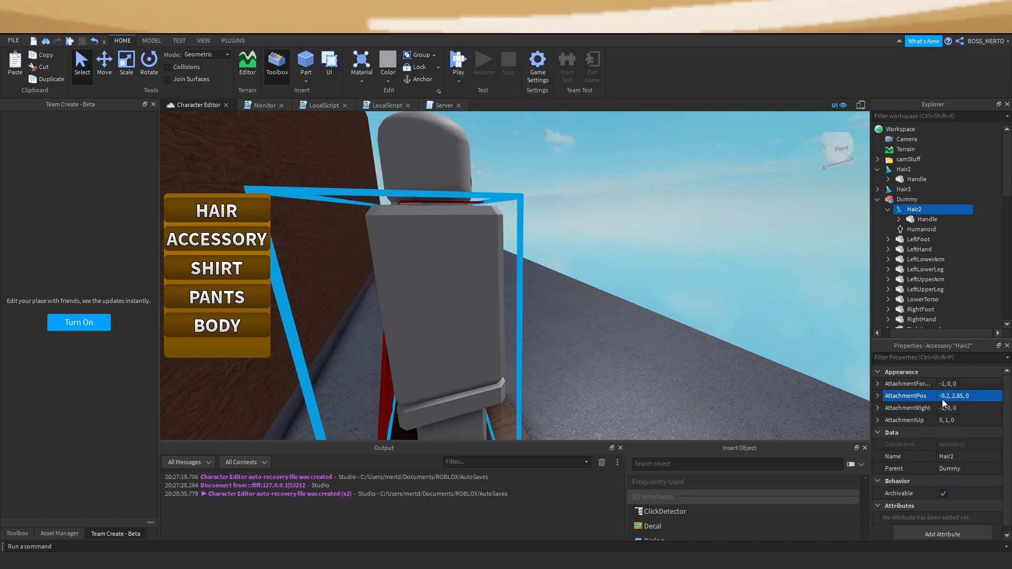
click(949, 399)
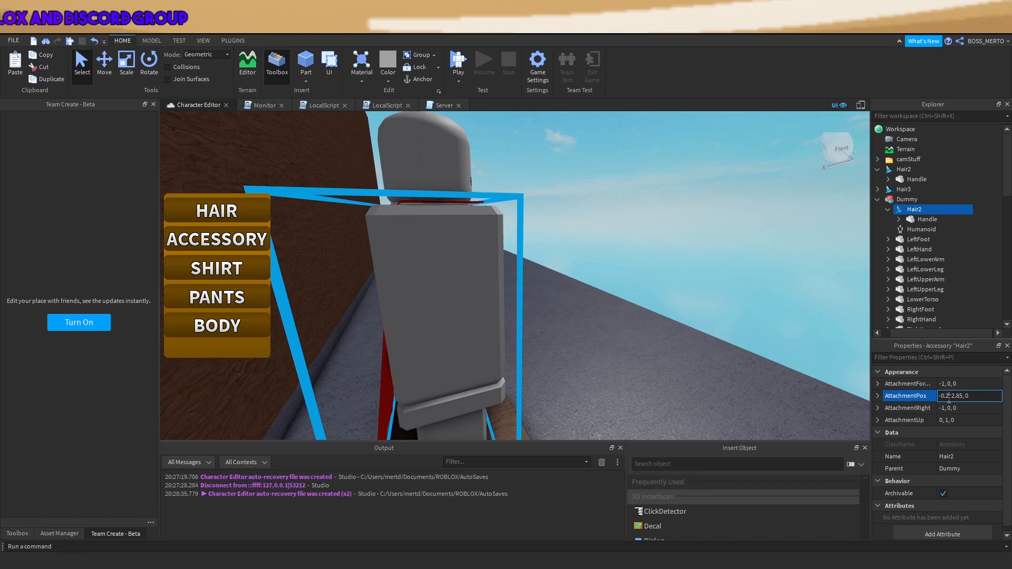
text(5)
key(Return)
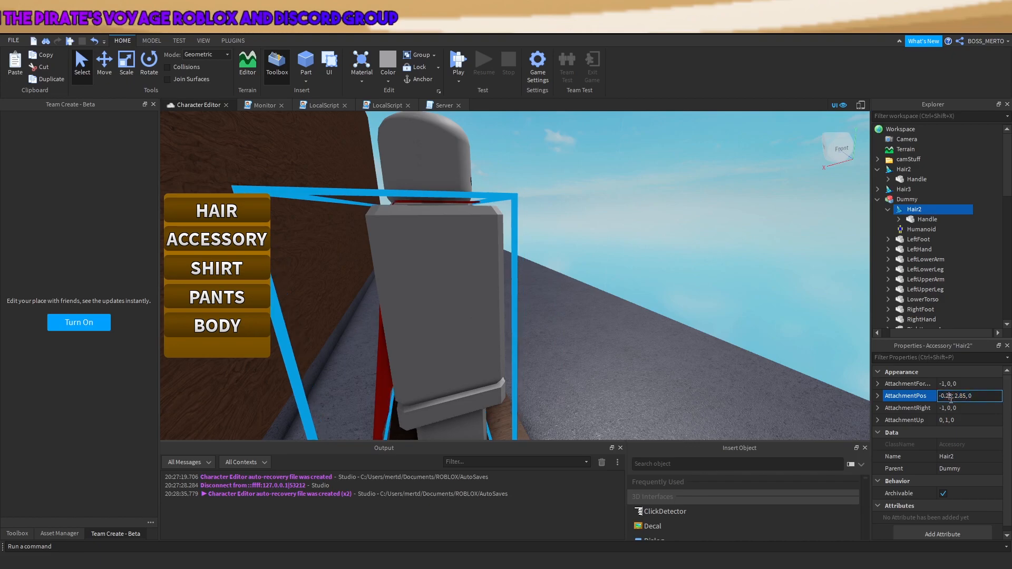
text(4)
key(Return)
right_drag(530, 310, 530, 310)
key(s)
scroll(689, 337, up, 5)
Adjust the cape height to 2.9, then 2.875, and deselect the cape
click(958, 395)
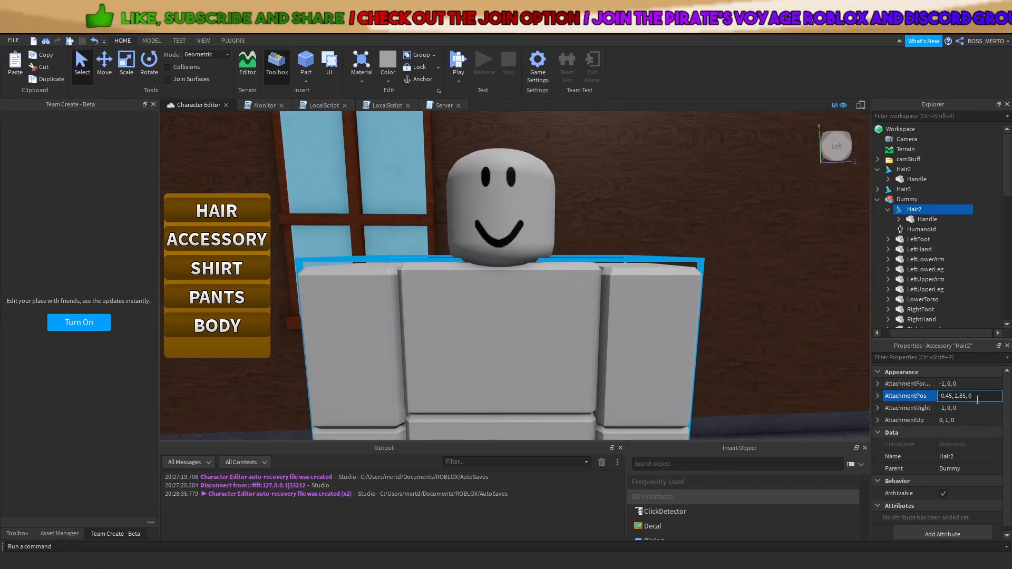
key(Right)
key(BackSpace)
key(BackSpace)
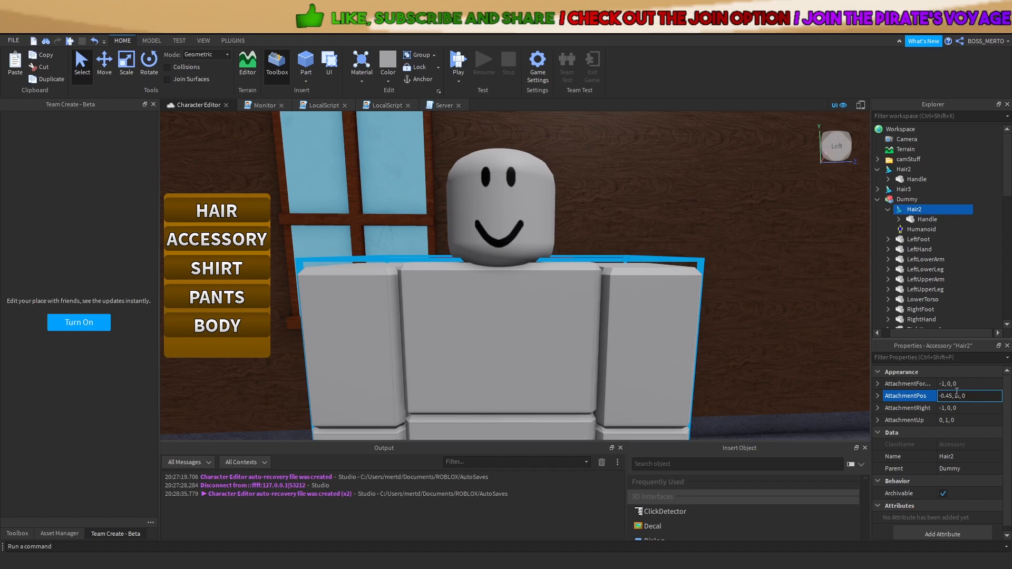
text(9)
key(Return)
click(963, 396)
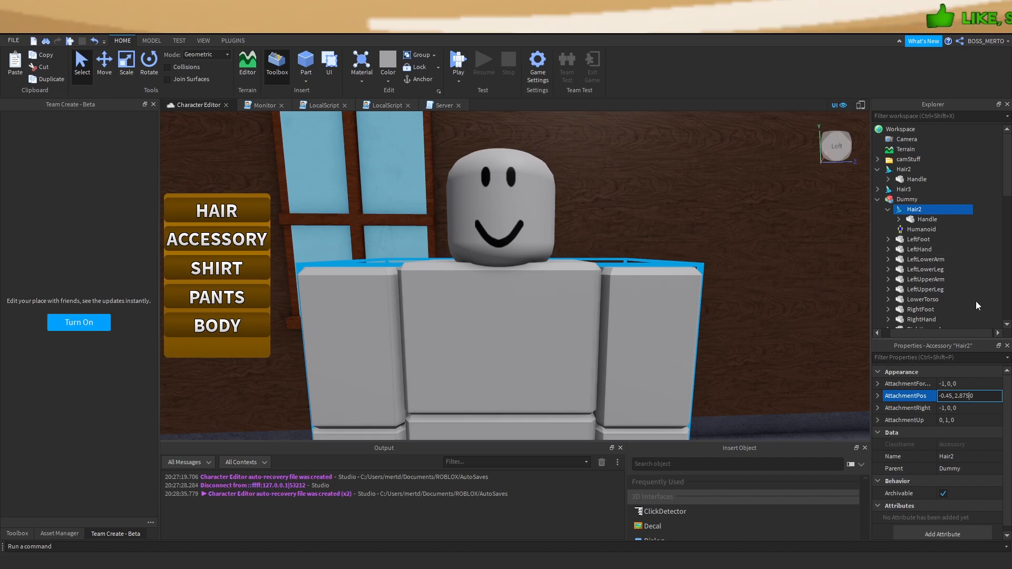
text(875,)
key(Return)
right_drag(400, 232, 634, 206)
scroll(635, 206, down, 5)
click(631, 170)
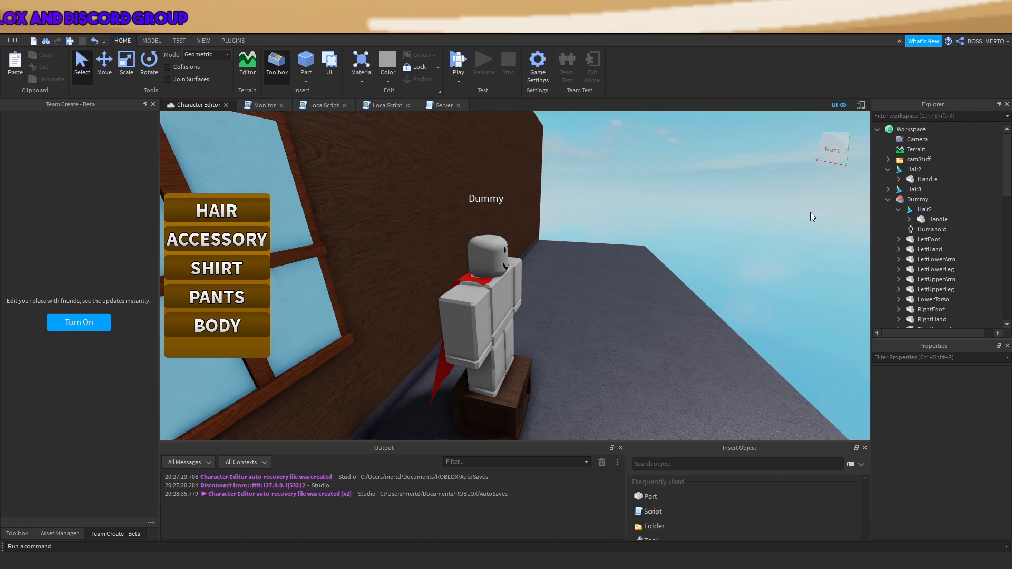
Rename the Hair2 accessory inside the Dummy to Cape
click(924, 209)
key(F2)
text(Cape)
key(Return)
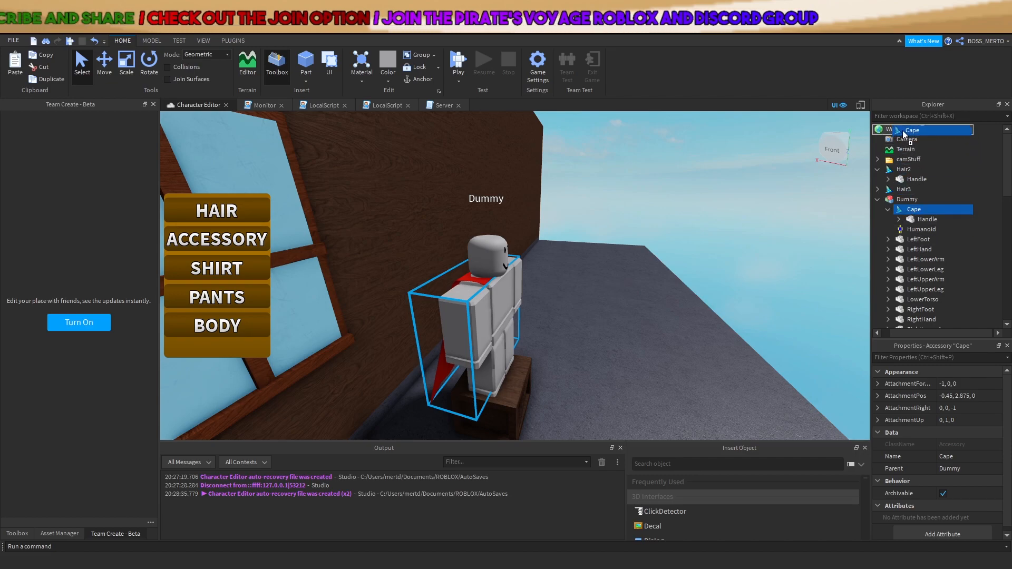
Check the Cape on the Dummy, then move it out into Workspace
drag(903, 131, 904, 131)
drag(915, 168, 907, 208)
right_drag(647, 266, 728, 263)
scroll(763, 336, down, 5)
click(739, 339)
scroll(739, 337, up, 3)
right_drag(739, 337, 727, 332)
scroll(728, 332, up, 4)
scroll(727, 332, down, 4)
drag(910, 214, 903, 128)
Delete the OriginalSize value from the Hair2 accessory's Handle
click(905, 179)
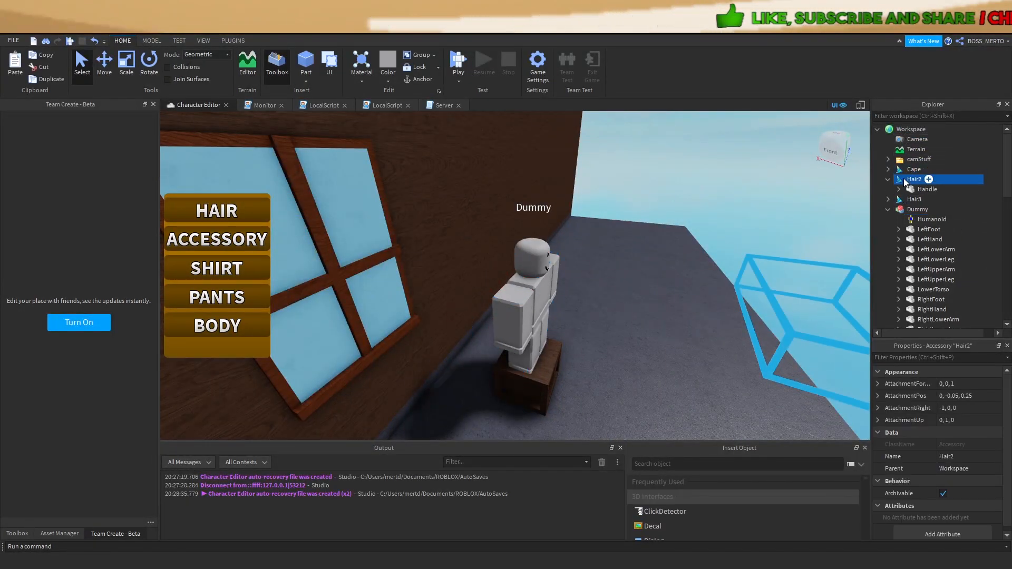
key(f)
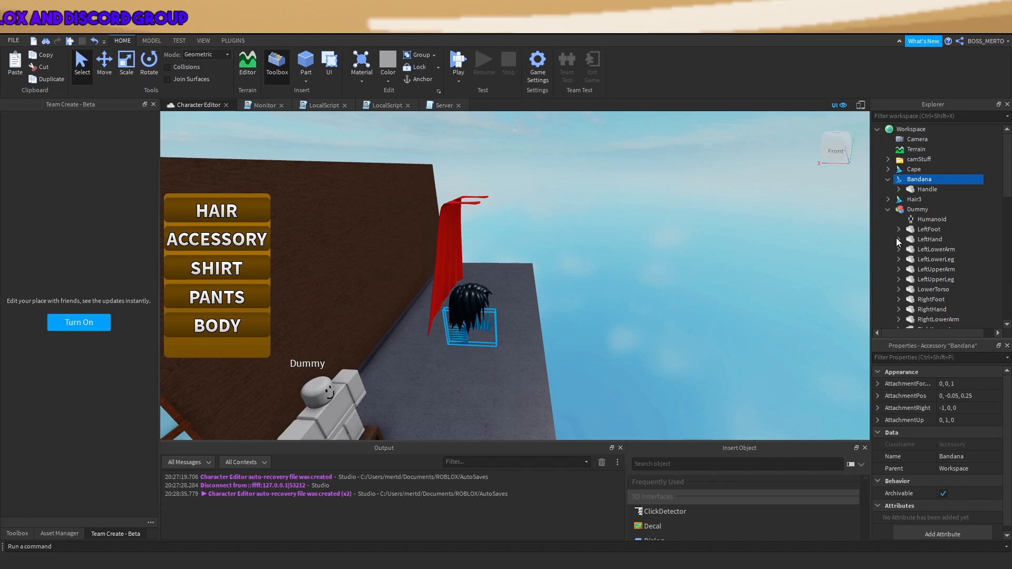
click(925, 200)
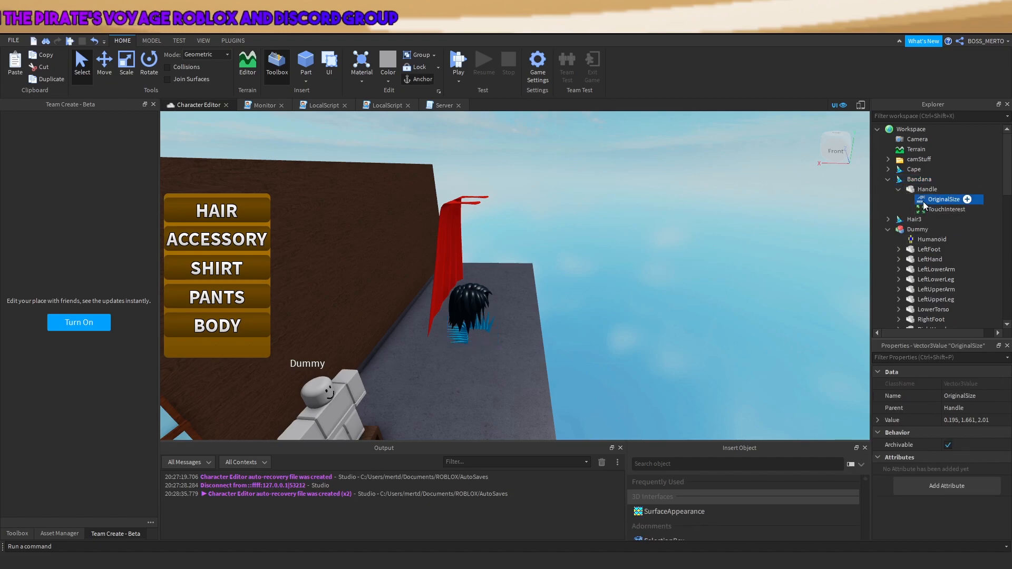
key(Delete)
Import the new bandana mesh into the Handle's MeshId and select the Bandana
click(920, 190)
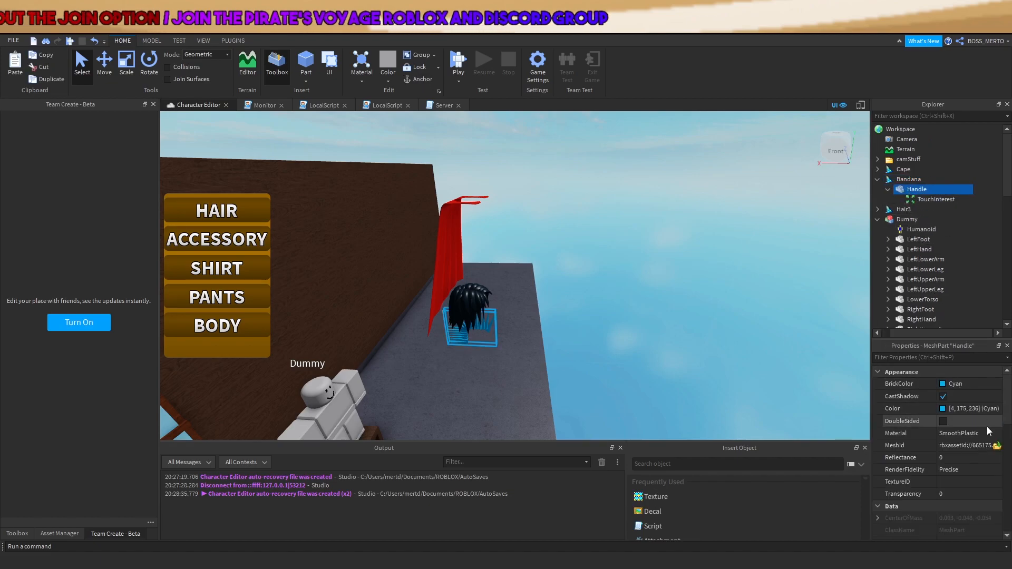
click(997, 446)
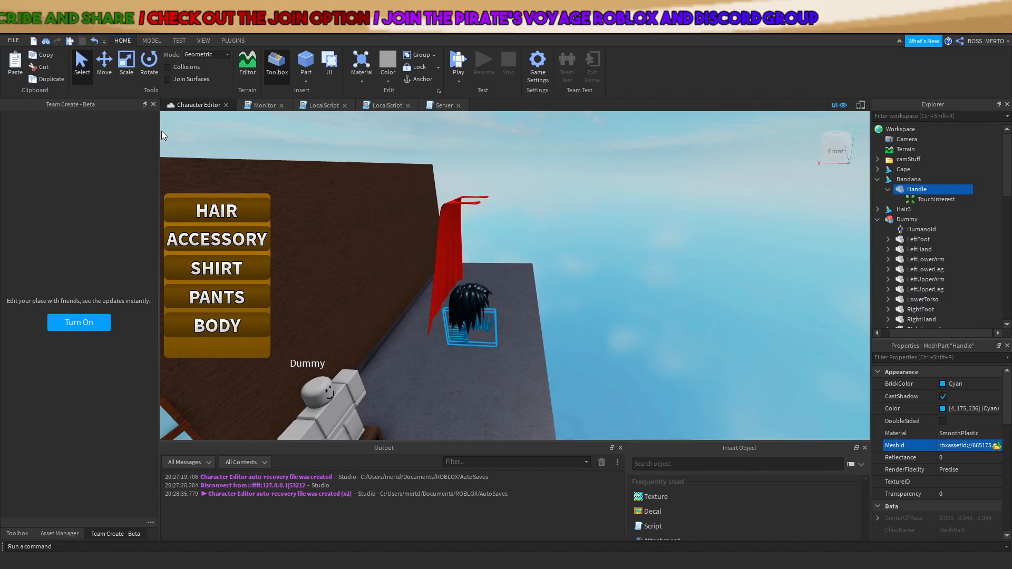
click(602, 310)
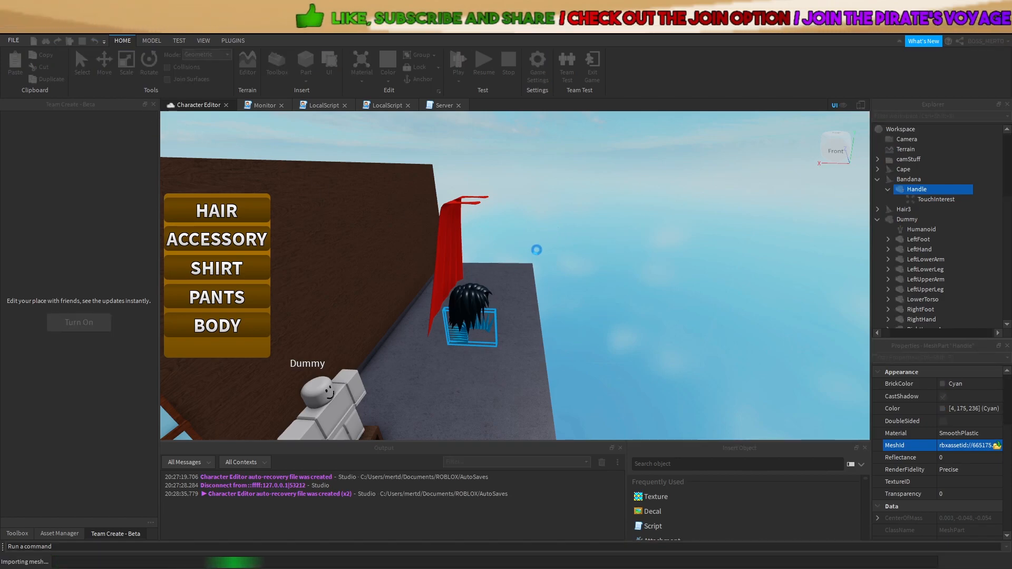
click(901, 179)
Parent the Bandana to the Dummy and set its AttachmentForward to -1, 0, 0
drag(913, 224, 908, 220)
key(f)
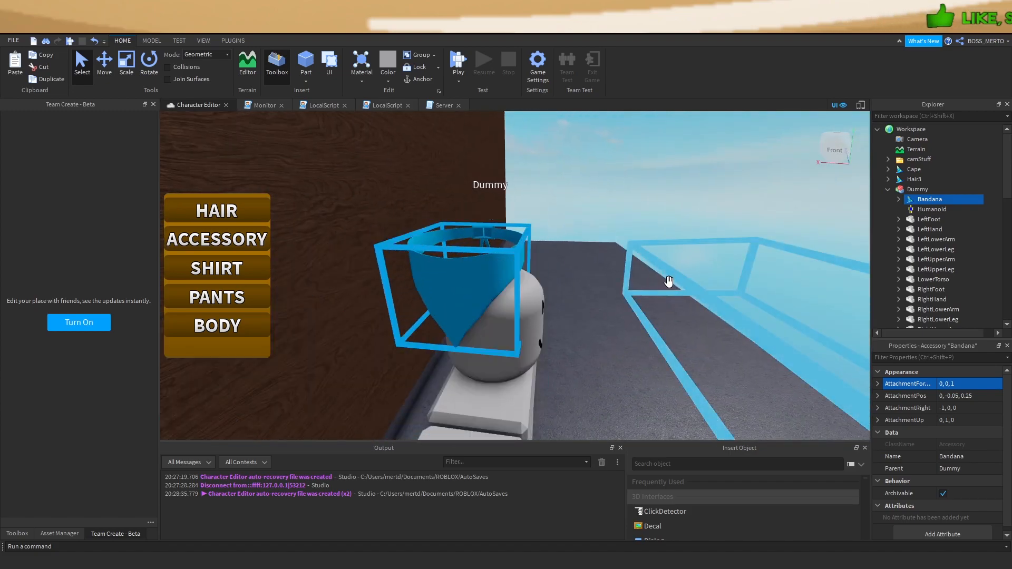
click(958, 383)
text(0,0,0)
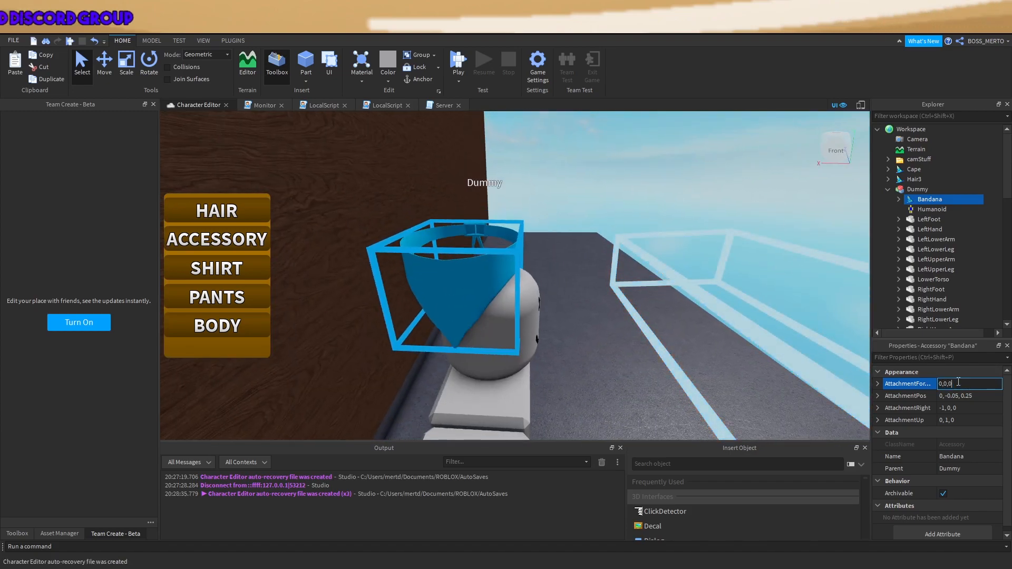
key(Return)
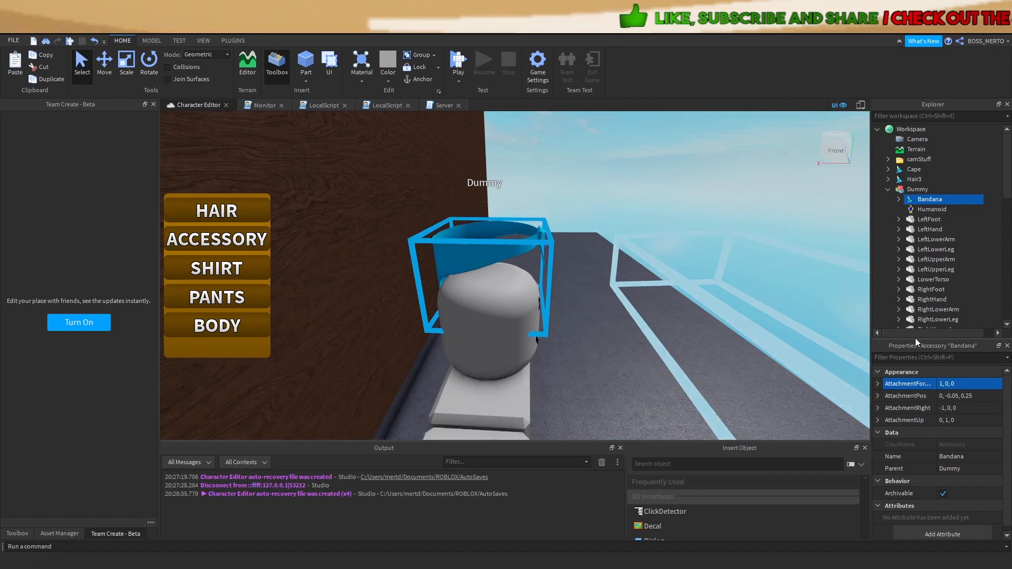
click(954, 384)
click(940, 384)
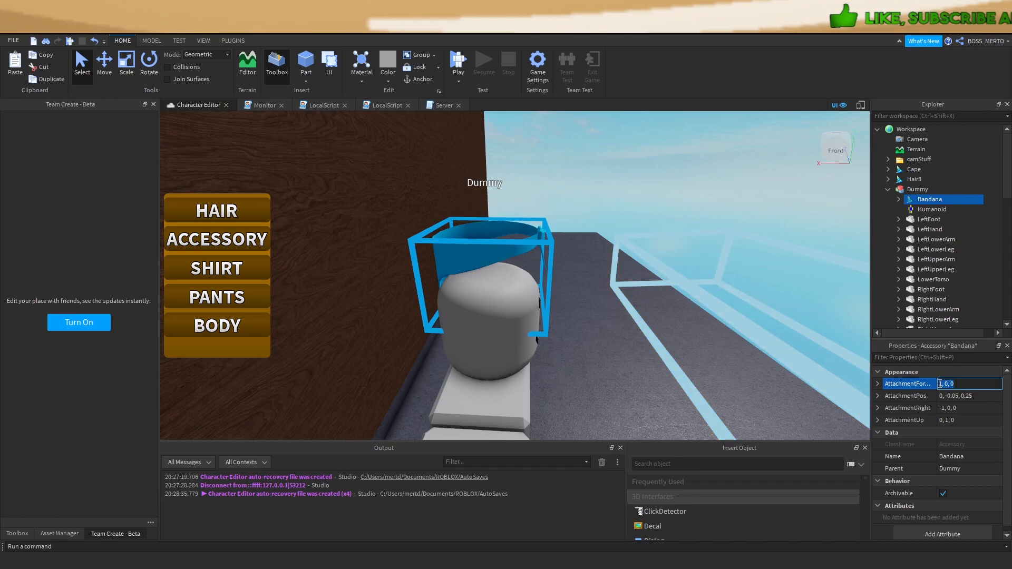
text(-)
key(Return)
Raise the Bandana's AttachmentPos vertical offset to 0.75
right_drag(364, 269, 264, 258)
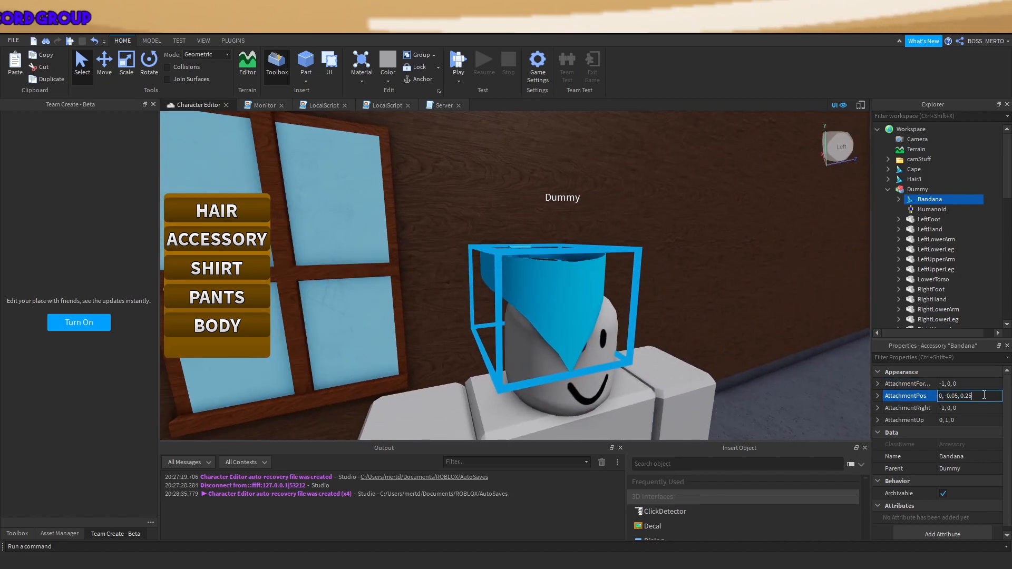
key(Return)
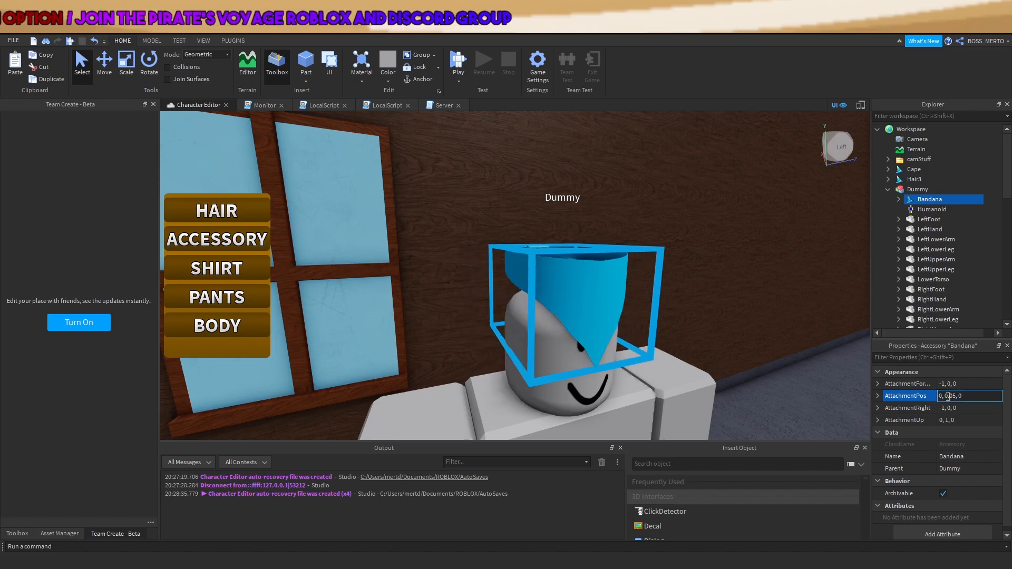
text(.25)
key(Return)
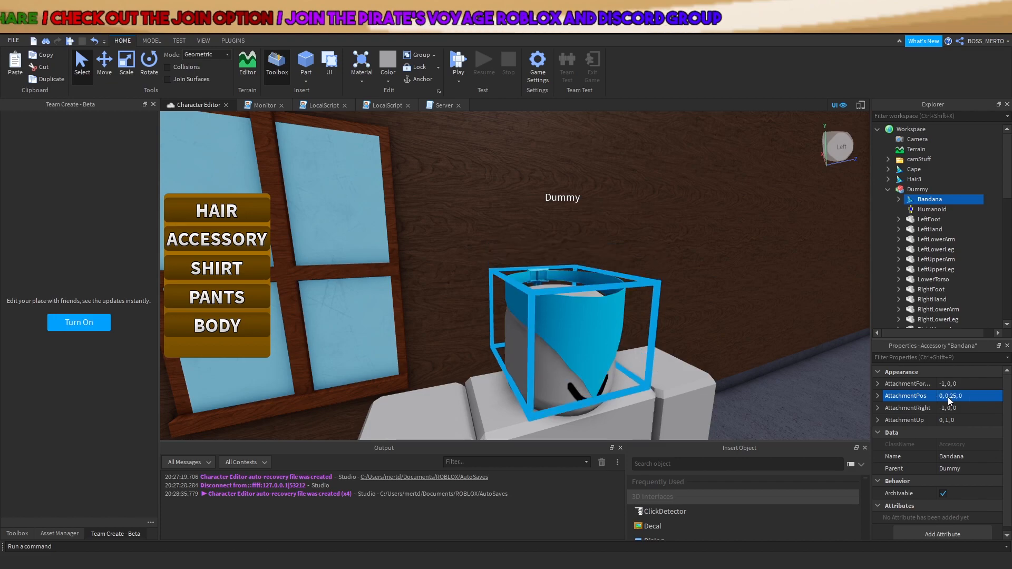
click(961, 399)
key(Left)
key(Left)
key(Left)
key(Left)
key(BackSpace)
text(6)
key(BackSpace)
text(7)
key(Return)
Fine-tune the Bandana's vertical offset to 0.85 so it sits over the lower face
right_drag(657, 350, 658, 353)
key(s)
key(w)
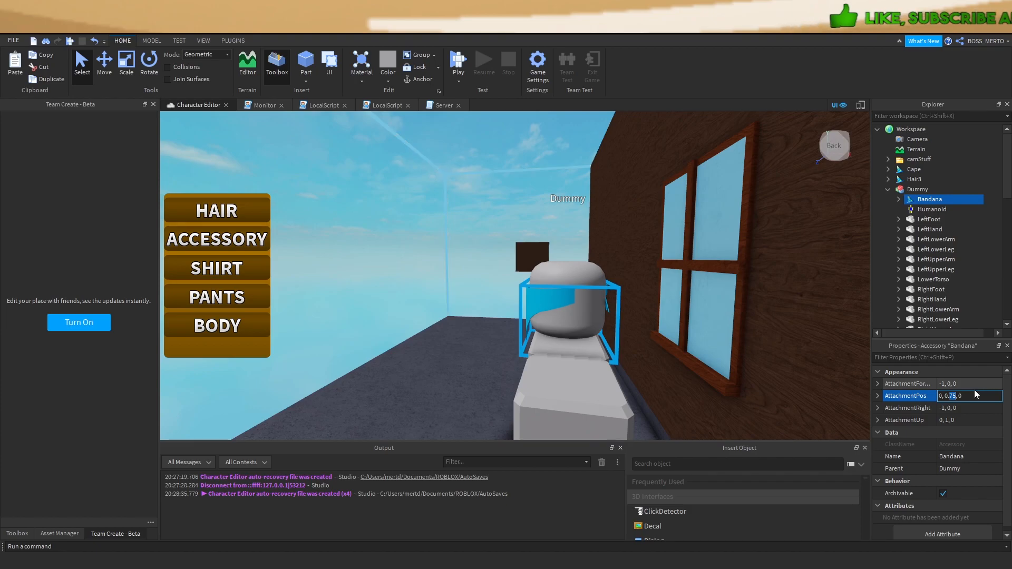
text(5)
key(Return)
right_drag(648, 280, 646, 279)
key(w)
key(a)
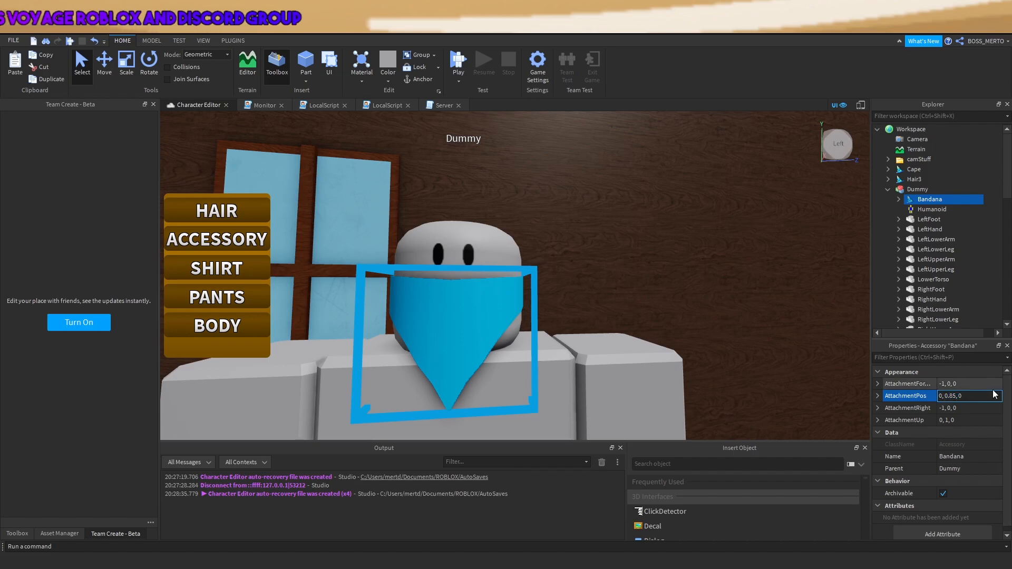
Set the sideways offset to -0.05, giving AttachmentPos -0.05, 0.85, 0
text(5)
key(Return)
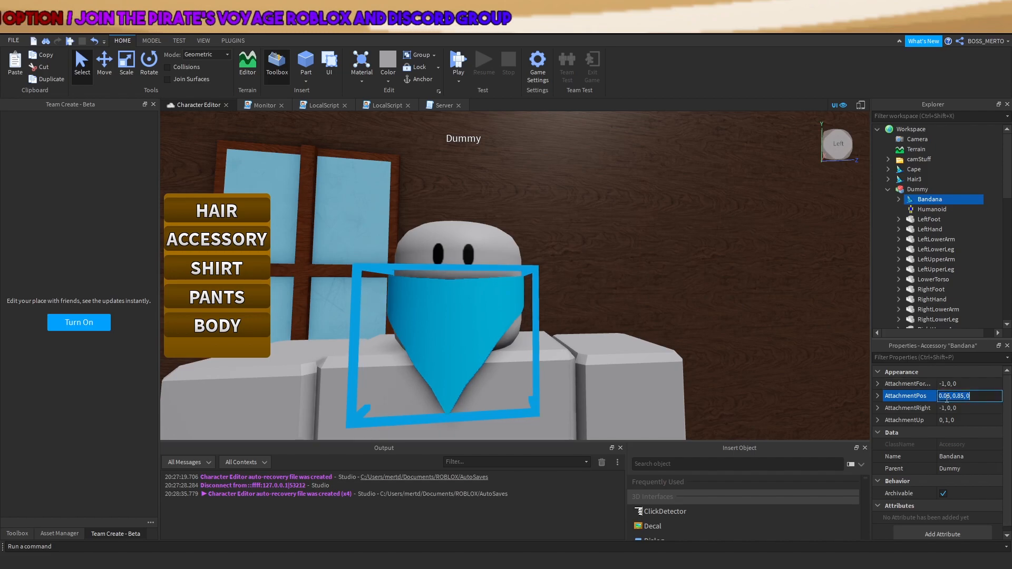
text(-)
key(Return)
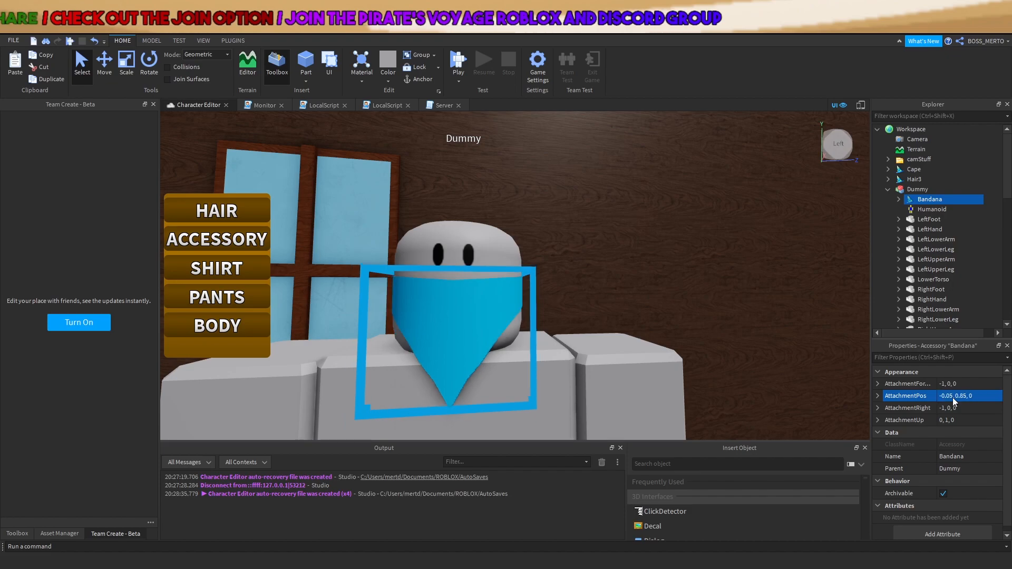
key(d)
right_drag(511, 283, 511, 282)
click(457, 198)
key(a)
right_drag(457, 198, 457, 198)
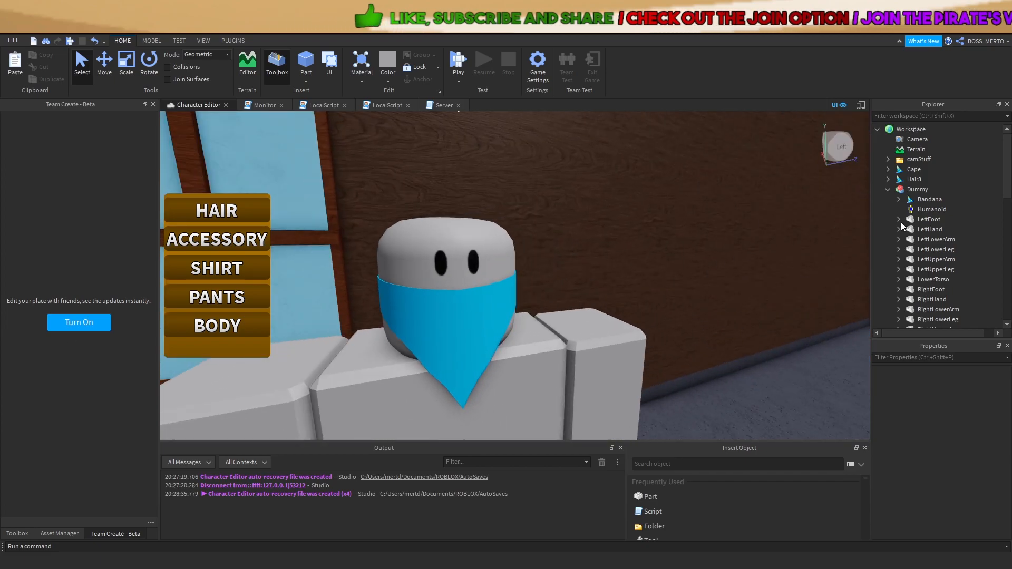
Move the Bandana back to Workspace and rename Hair3 to Tophat
drag(929, 199, 906, 135)
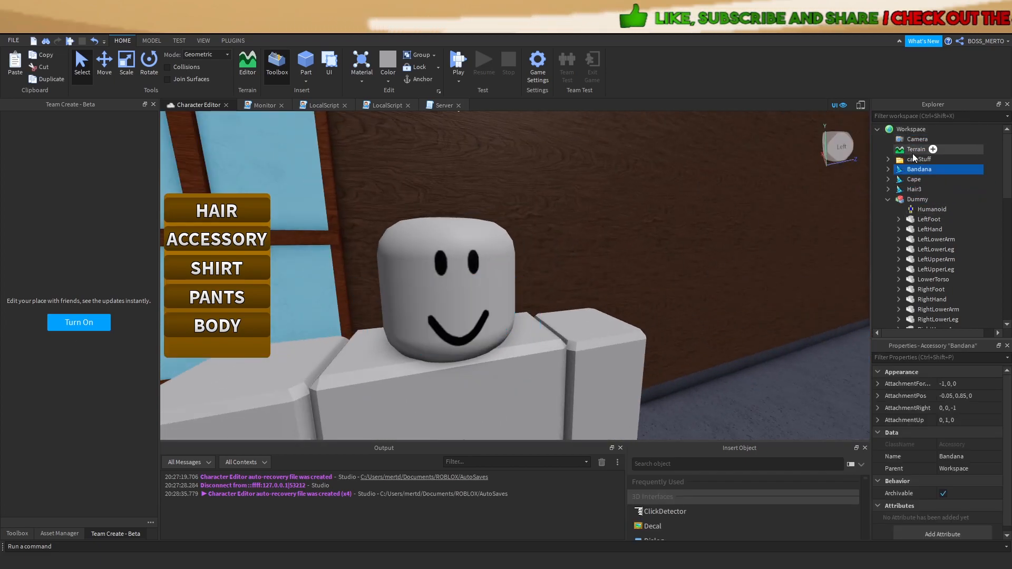
drag(902, 203, 903, 202)
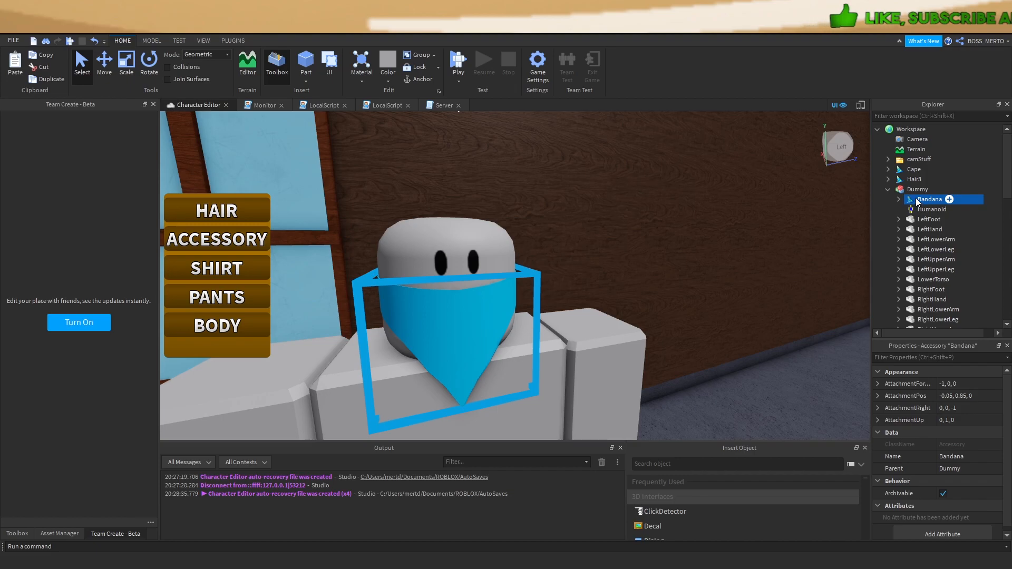
drag(909, 139, 907, 139)
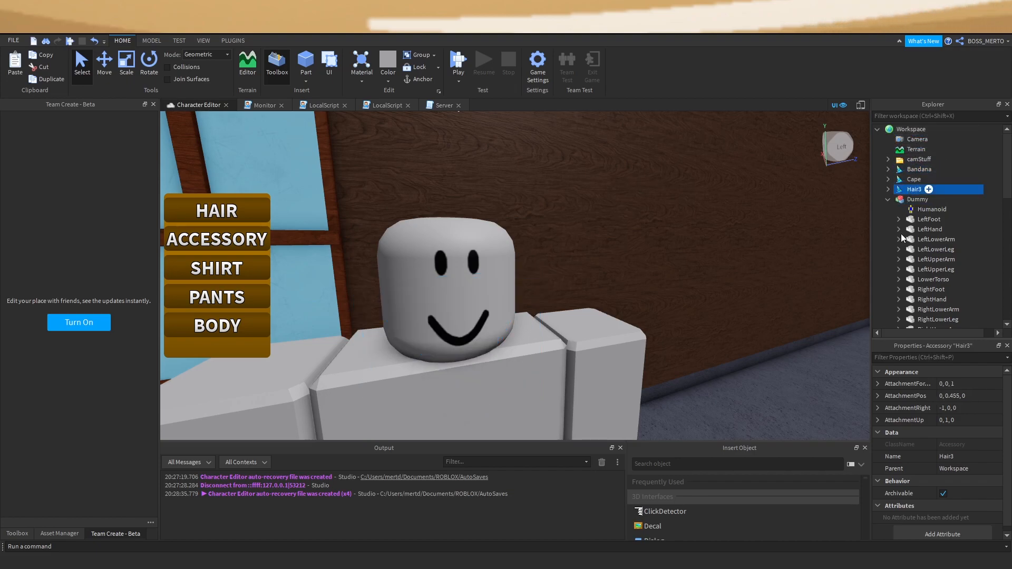
key(F2)
text(Tophat)
key(Return)
Delete OriginalSize from the Tophat's Handle and set a new MeshId
scroll(921, 257, down, 2)
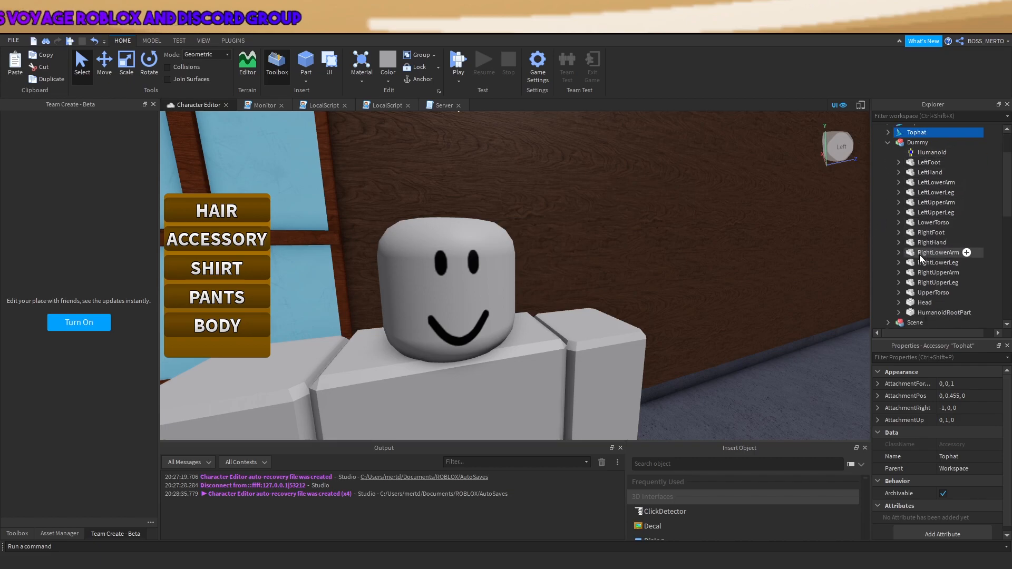
click(889, 133)
click(899, 142)
click(922, 154)
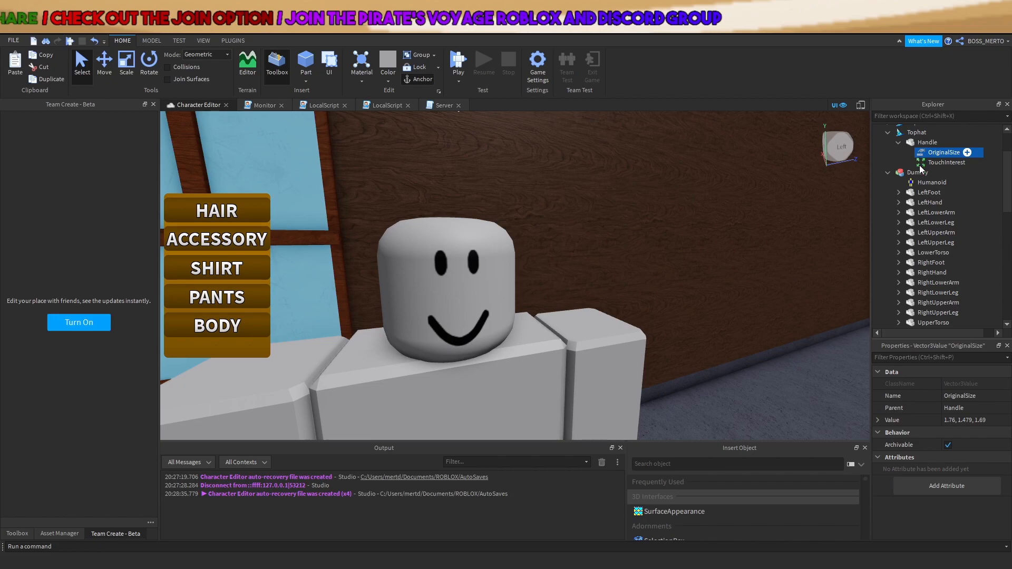
key(Delete)
click(918, 149)
click(965, 445)
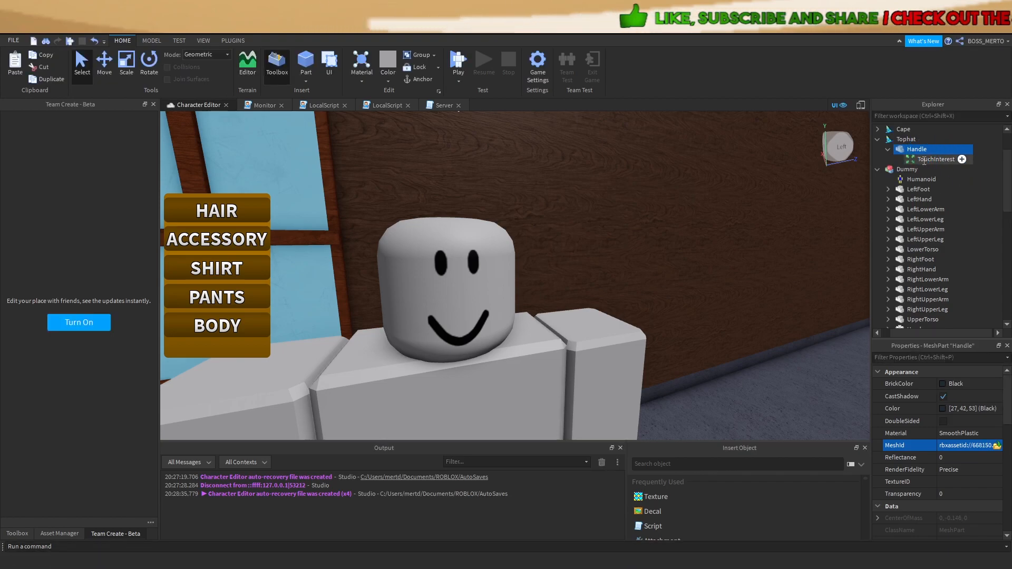
Put the Tophat on the Dummy and make its Handle mesh DoubleSided
drag(899, 140, 909, 169)
right_drag(628, 240, 628, 241)
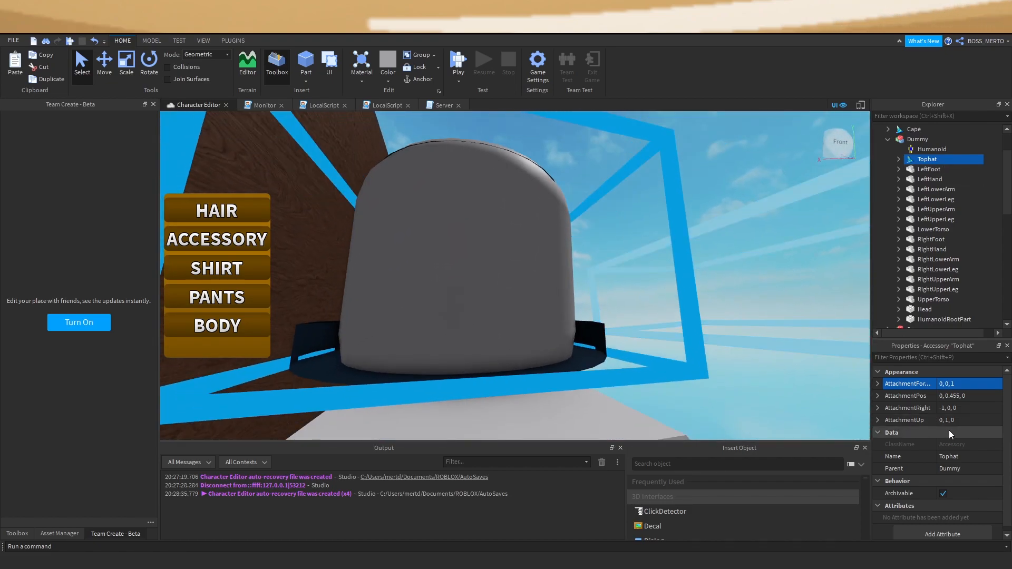
right_drag(606, 343, 606, 342)
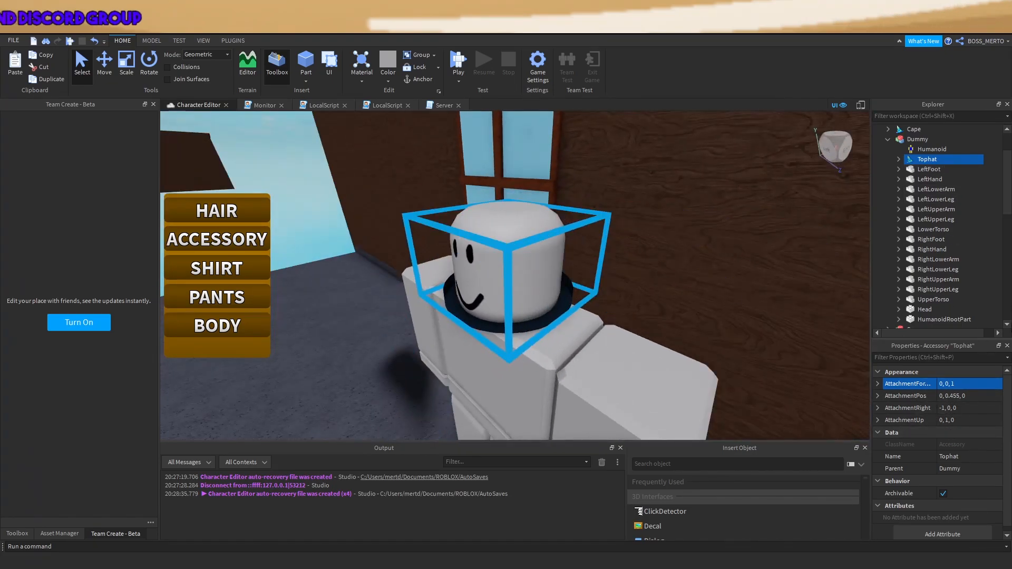
click(899, 159)
click(933, 169)
key(f)
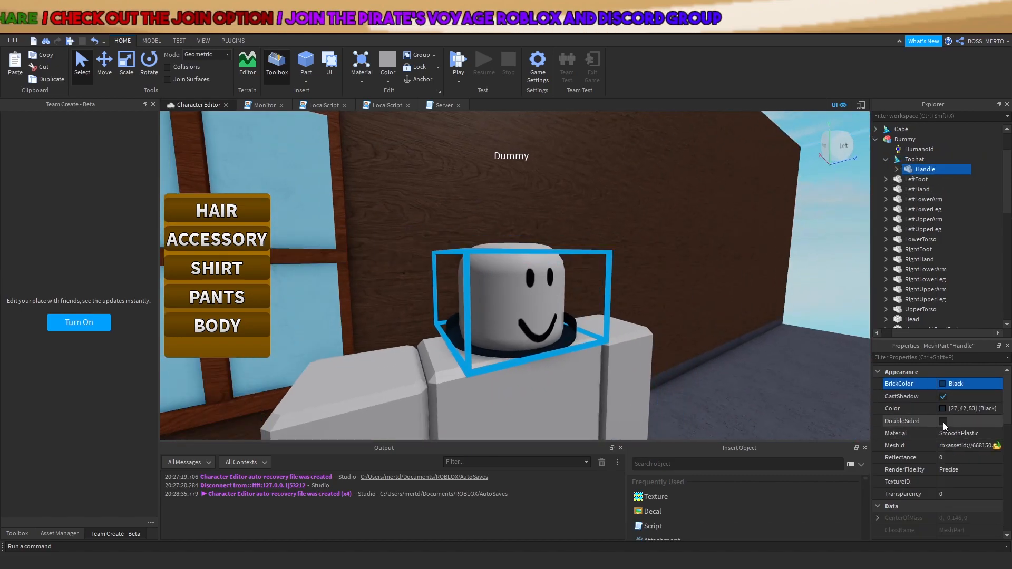
click(943, 422)
Set the Tophat's AttachmentPos to 0, -0.3, 0
right_drag(510, 346, 510, 346)
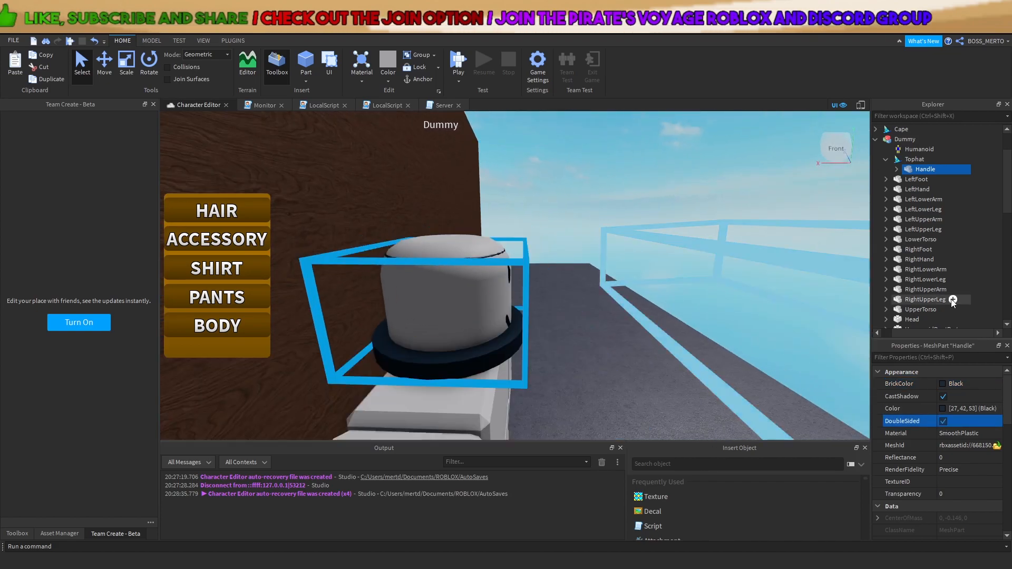
right_drag(655, 285, 656, 285)
scroll(656, 286, down, 3)
scroll(957, 408, down, 1)
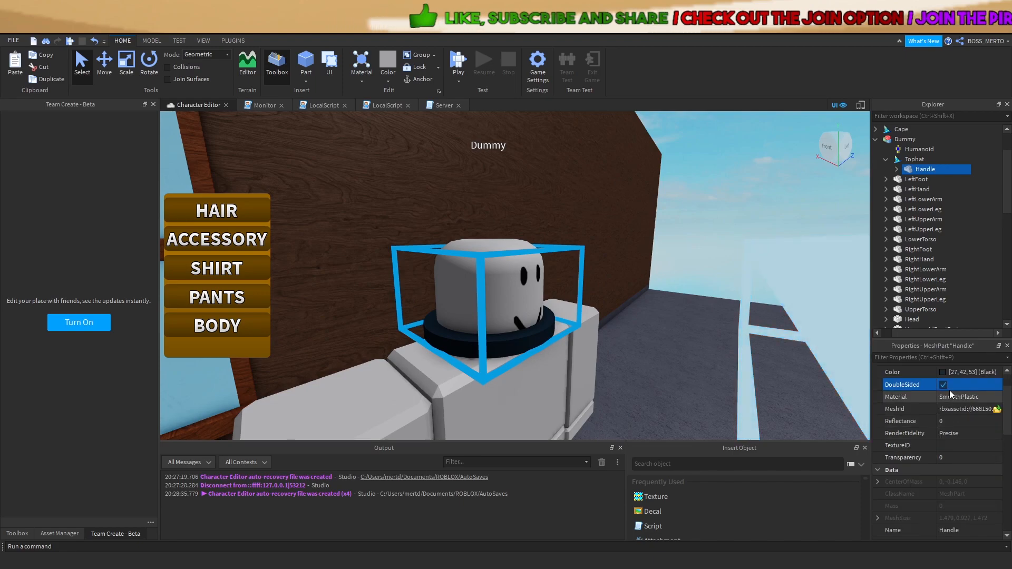
click(902, 159)
click(957, 391)
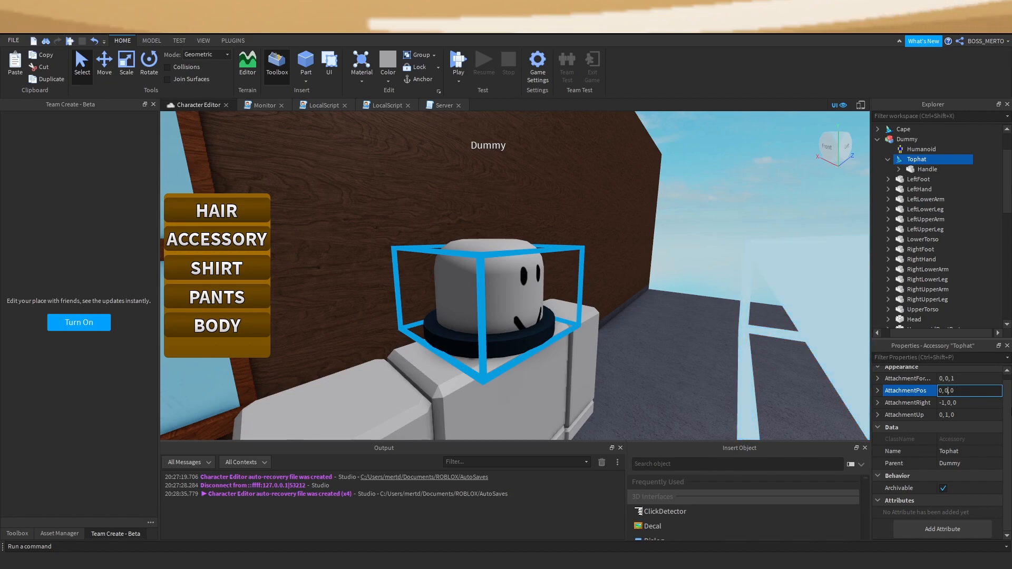
key(Return)
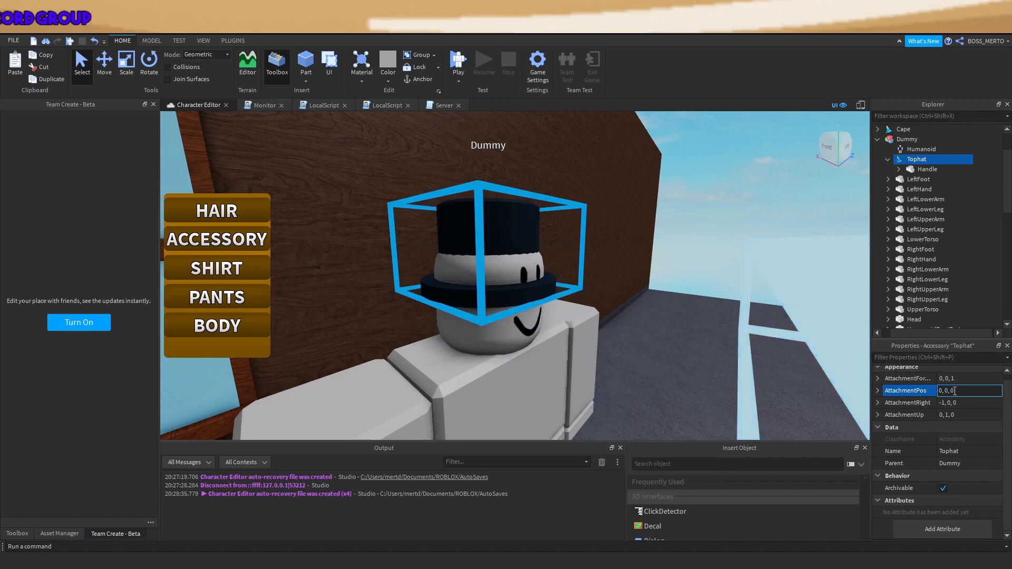
text(0, -0.25, 0)
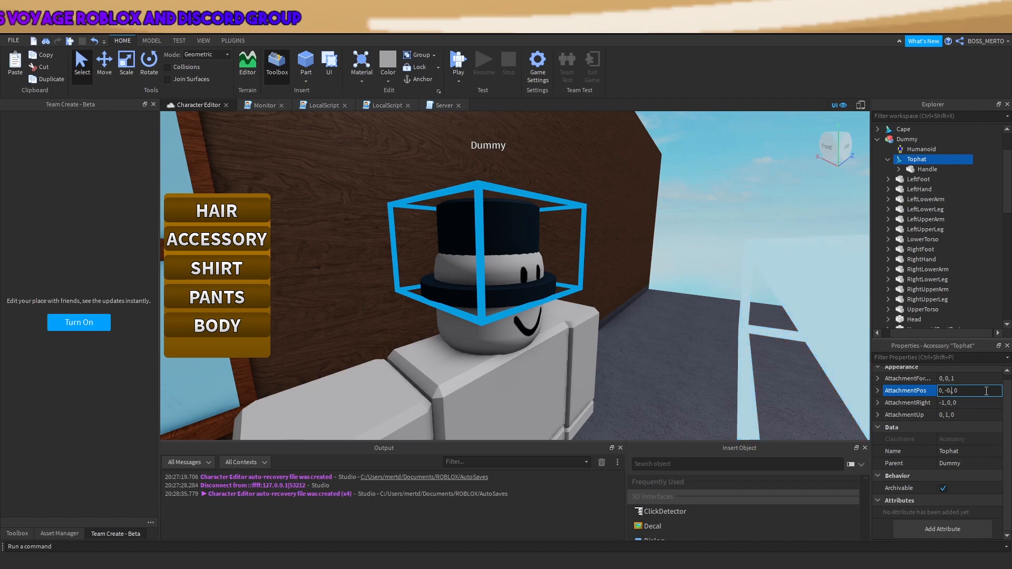
key(Return)
click(982, 391)
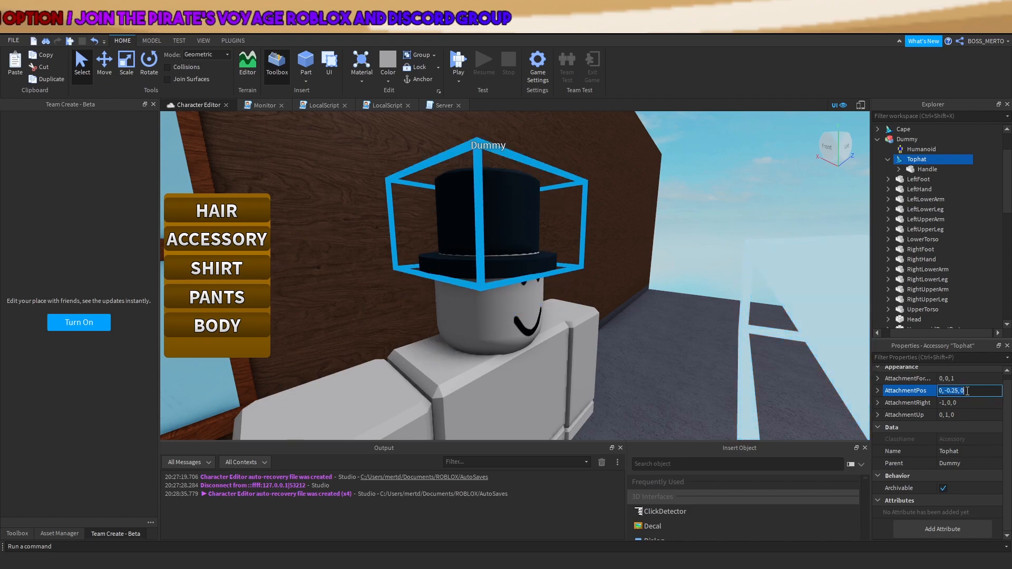
key(BackSpace)
key(BackSpace)
text(3)
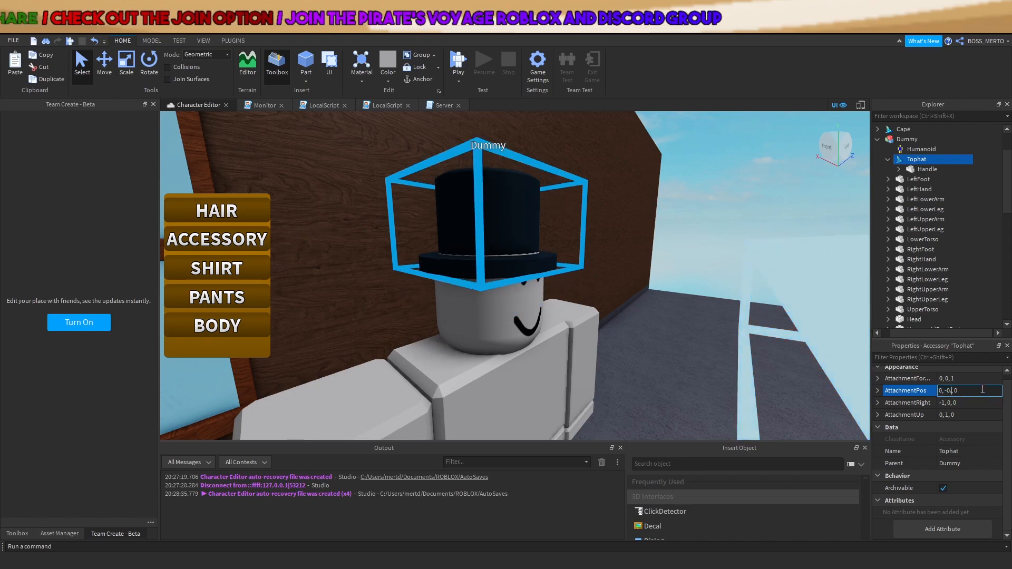
key(Return)
Move the Tophat off the Dummy back into Workspace
right_drag(705, 226, 697, 224)
click(701, 222)
scroll(697, 223, down, 5)
drag(916, 158, 906, 203)
drag(906, 134, 904, 128)
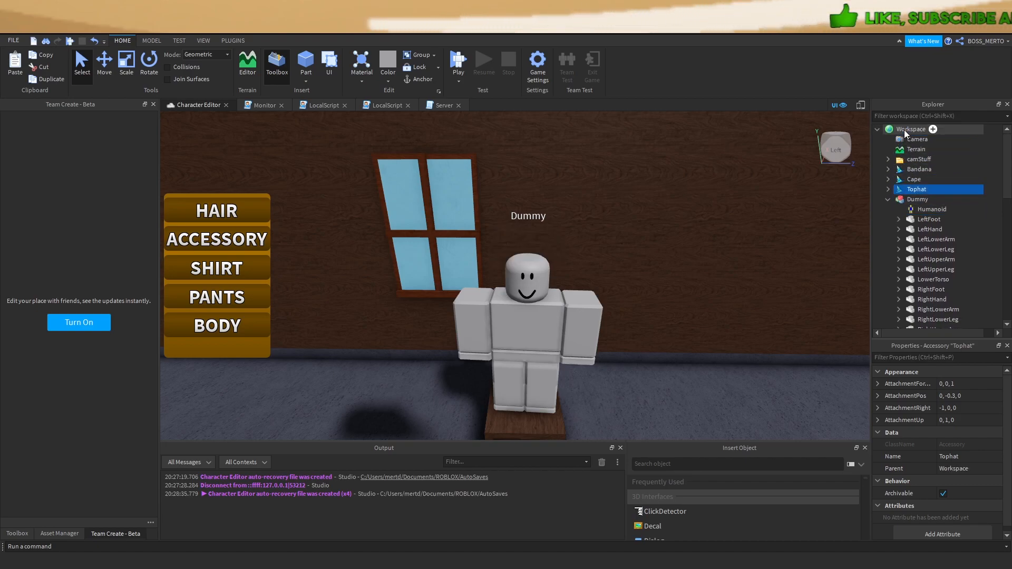
Create a folder named Accessories under ServerScriptService
click(888, 201)
click(913, 269)
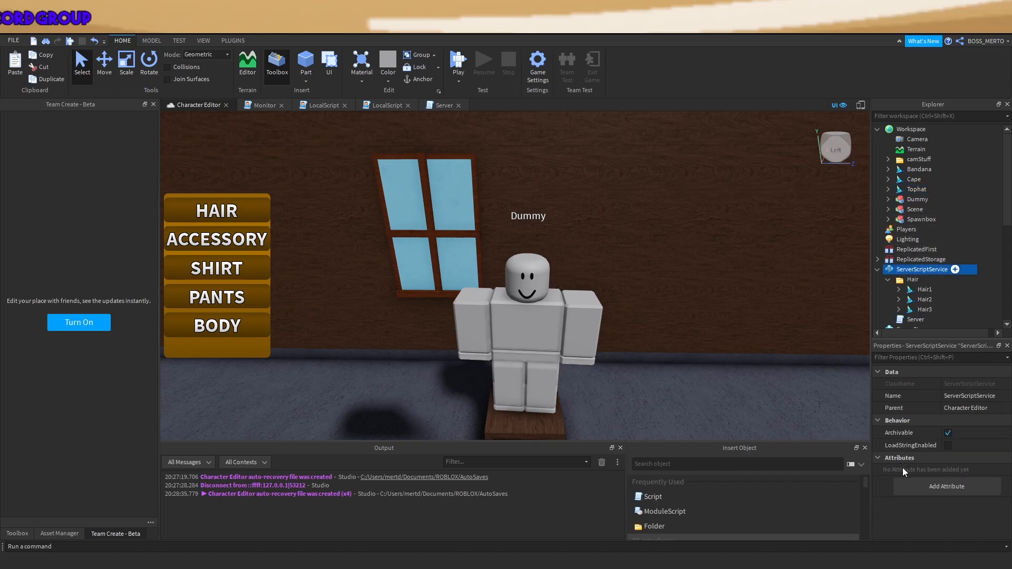
click(654, 526)
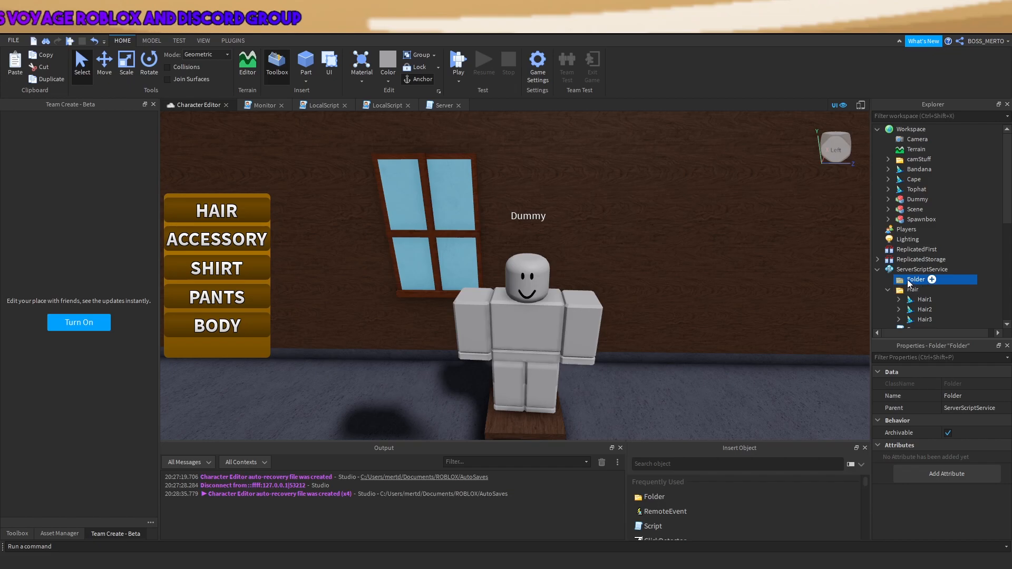
key(F2)
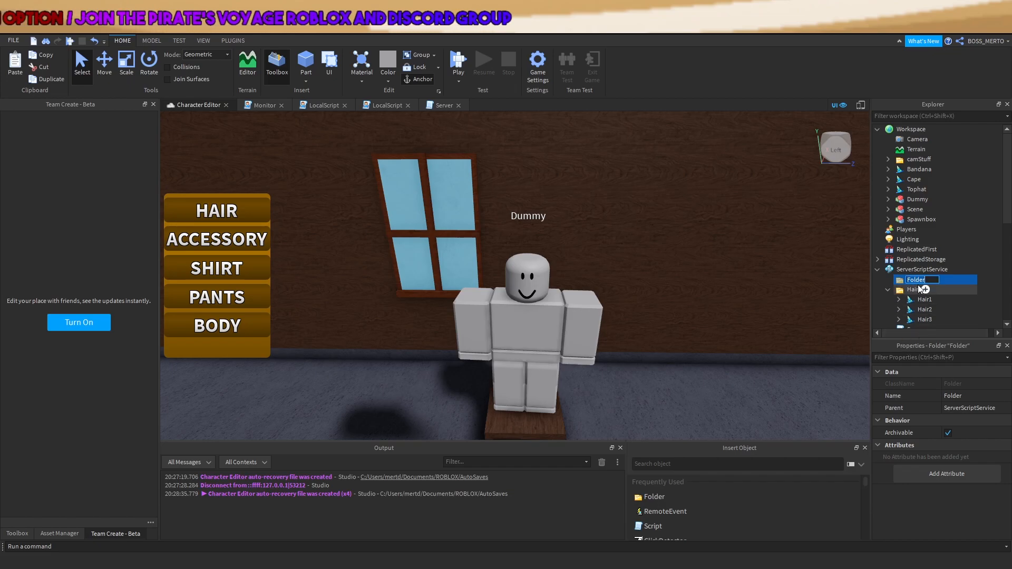
text(Accessories)
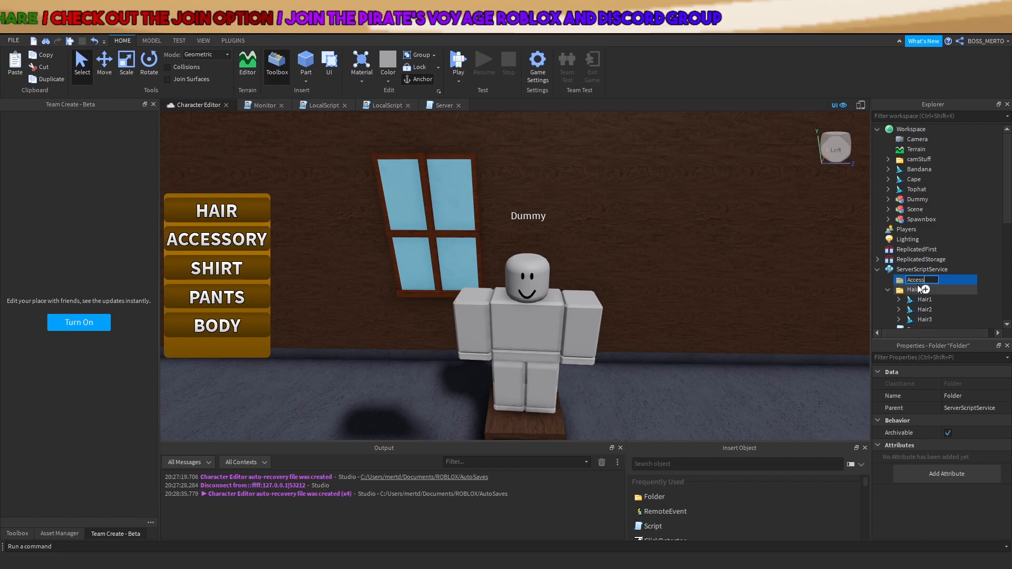
key(Return)
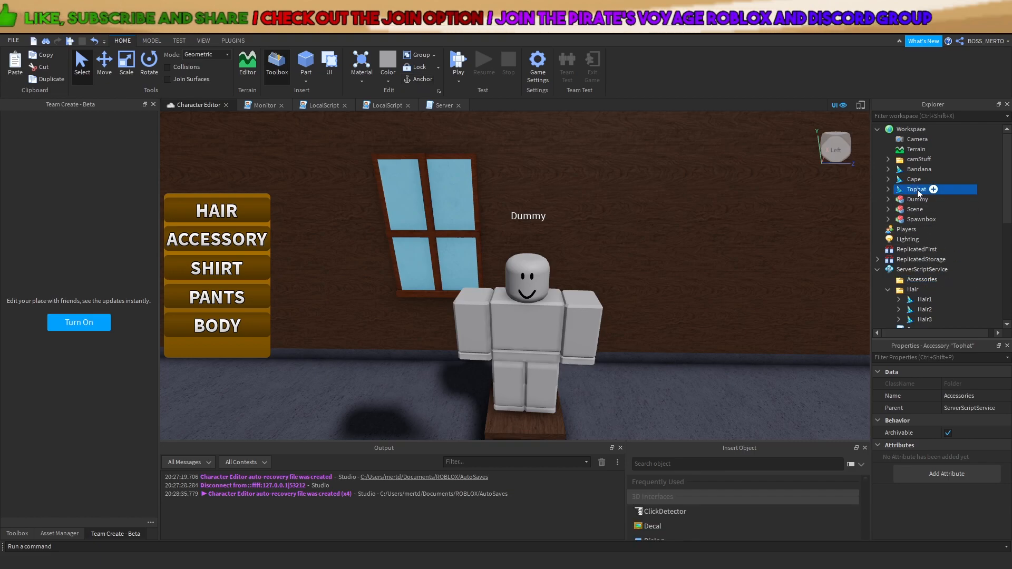
Move the Tophat, Bandana and Cape into the Accessories folder
click(919, 169)
shift+click(916, 190)
drag(899, 188, 915, 277)
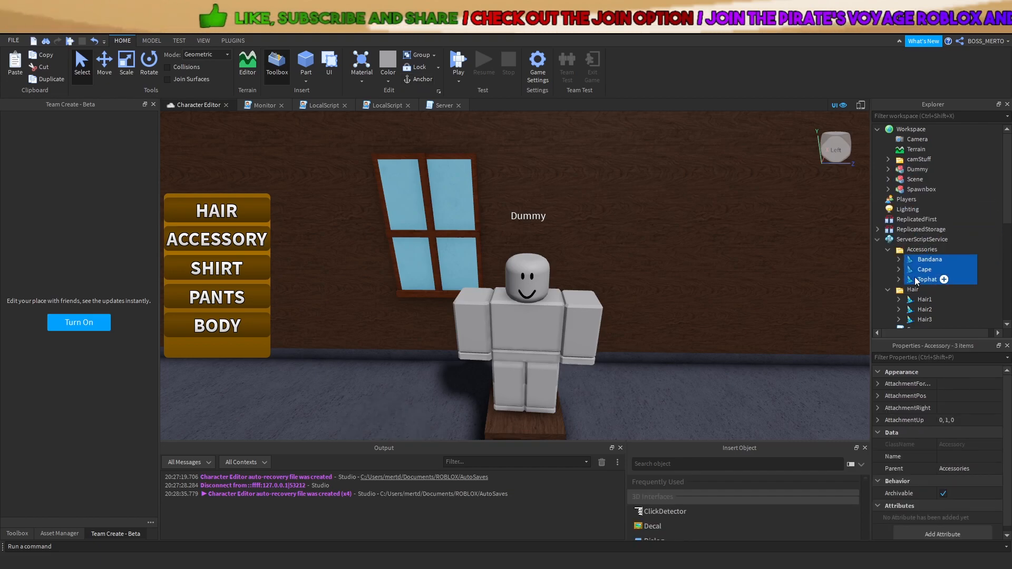
Open the Server script, then expand AccessoriesFrame > ScrollingFrame to show its item slots
double_click(912, 245)
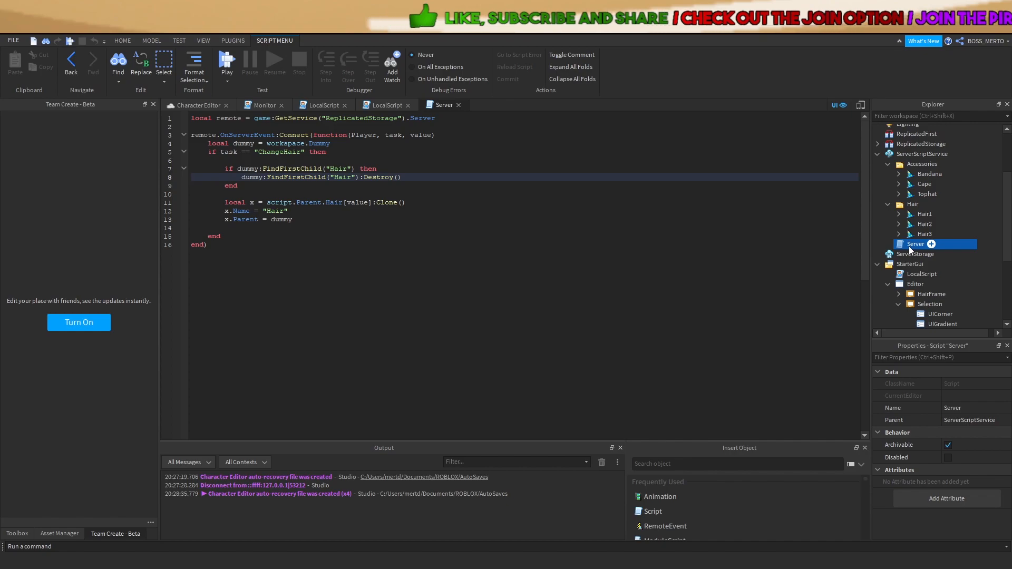
click(339, 220)
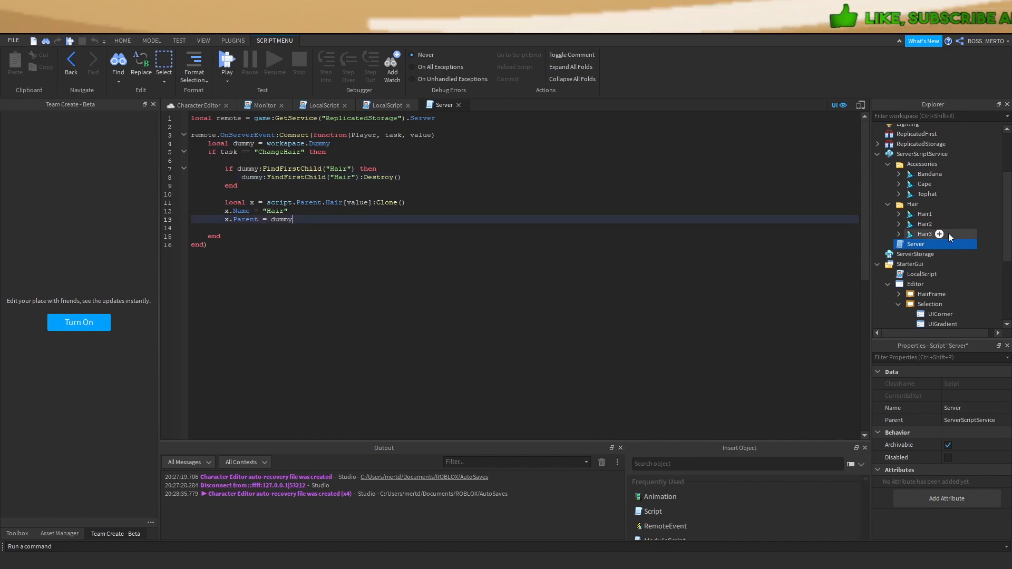
scroll(932, 221, down, 4)
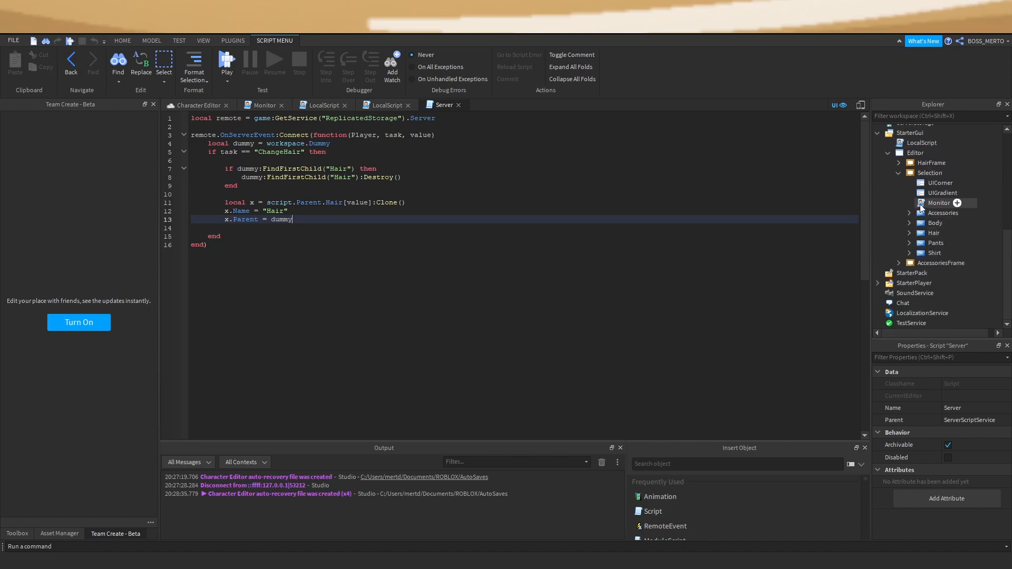
click(898, 173)
click(899, 263)
click(909, 304)
scroll(944, 289, down, 2)
Delete Hair1's old mesh Handle and rename the slot to Cape
click(920, 256)
click(940, 277)
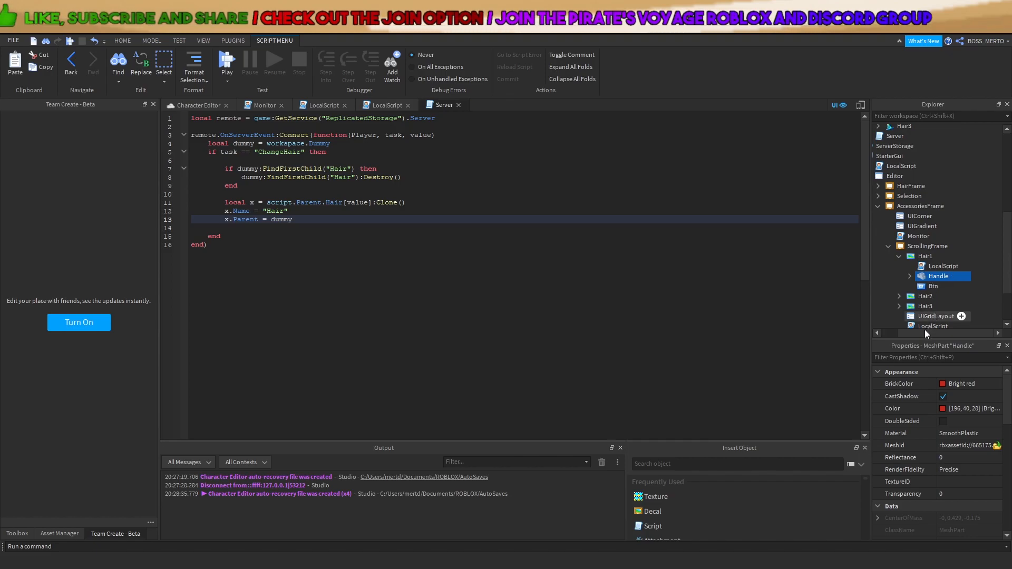
key(Delete)
click(930, 258)
key(F2)
text(Cape)
key(Return)
Paste a copy of the Cape accessory's mesh Handle into the Cape slot
scroll(941, 270, up, 6)
scroll(925, 219, up, 2)
click(894, 269)
click(879, 269)
click(906, 279)
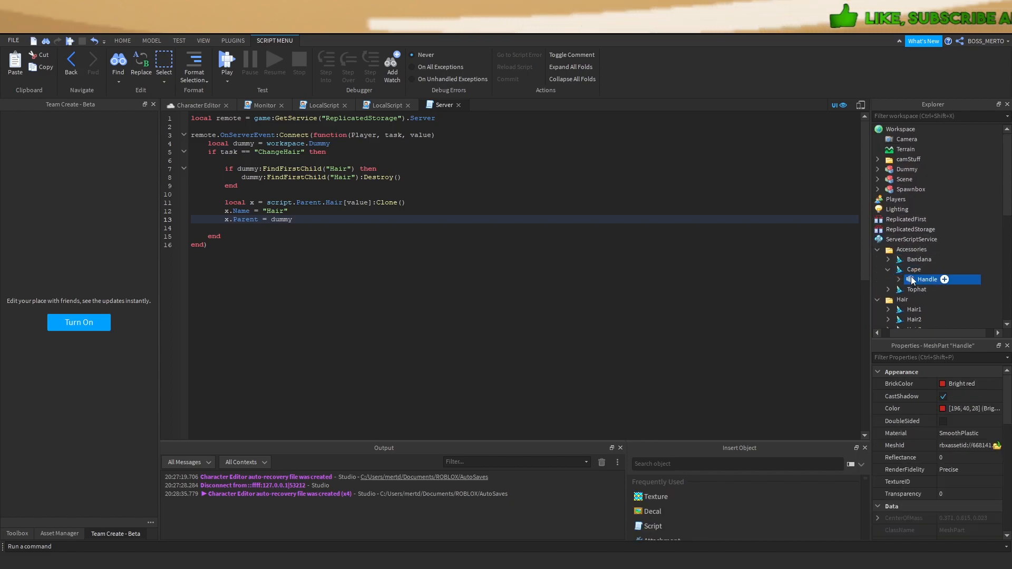
scroll(922, 294, down, 7)
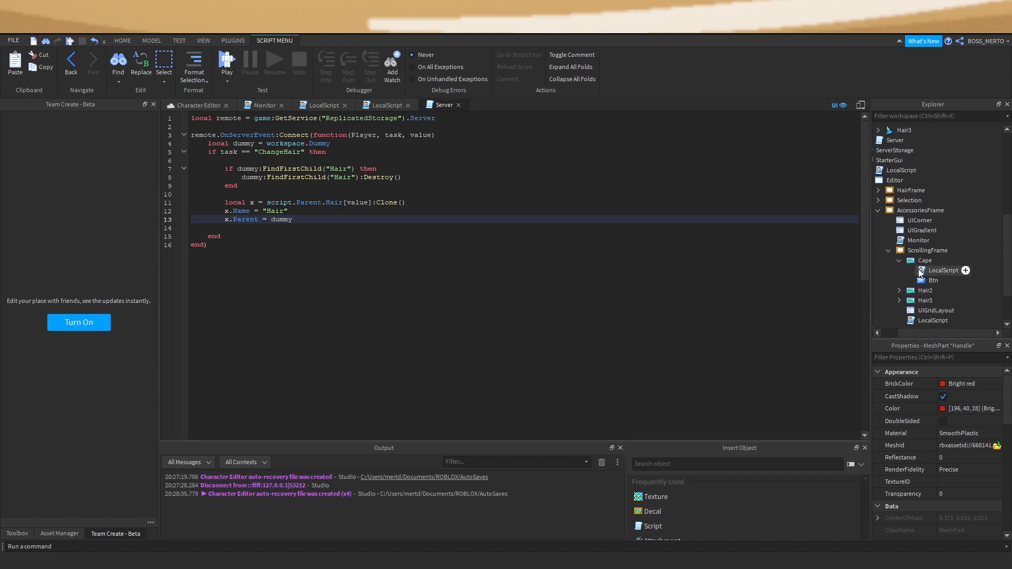
click(915, 263)
key(ctrl+shift+v)
click(920, 270)
Make Hair2 the Bandana slot, replacing its old Handle with the Bandana accessory's Handle
click(936, 281)
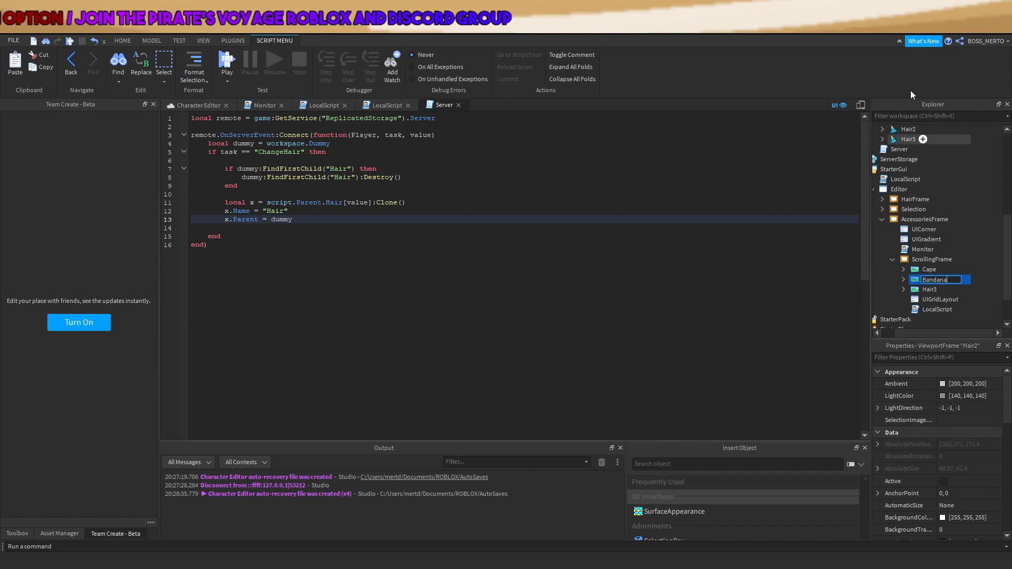
click(904, 280)
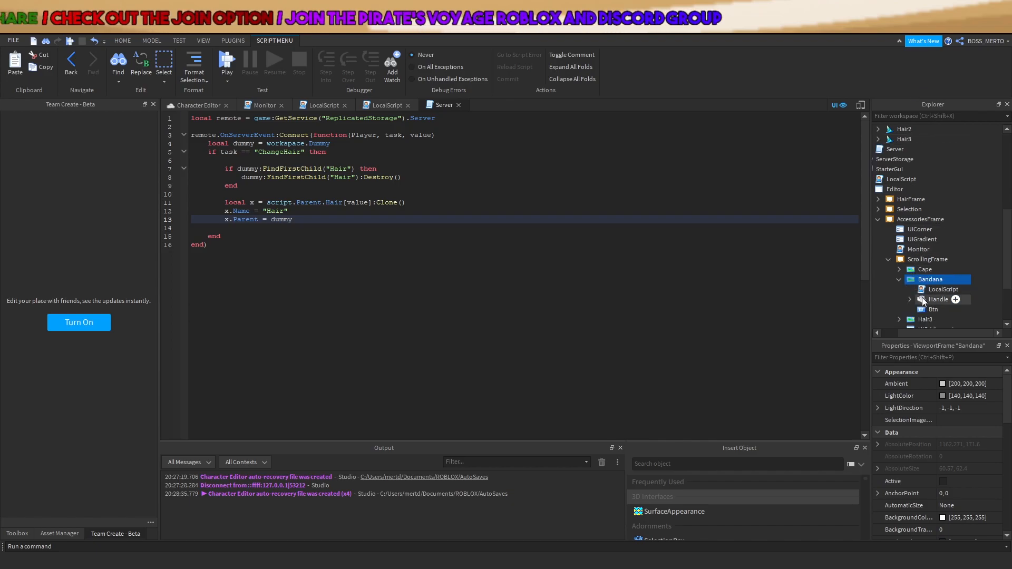
click(922, 299)
key(Delete)
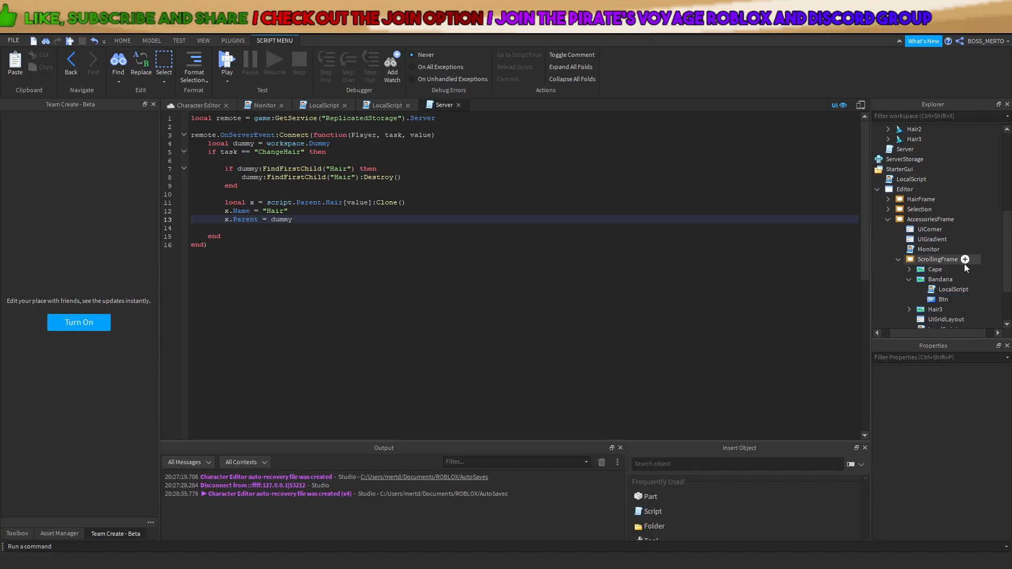
scroll(963, 263, up, 4)
click(889, 187)
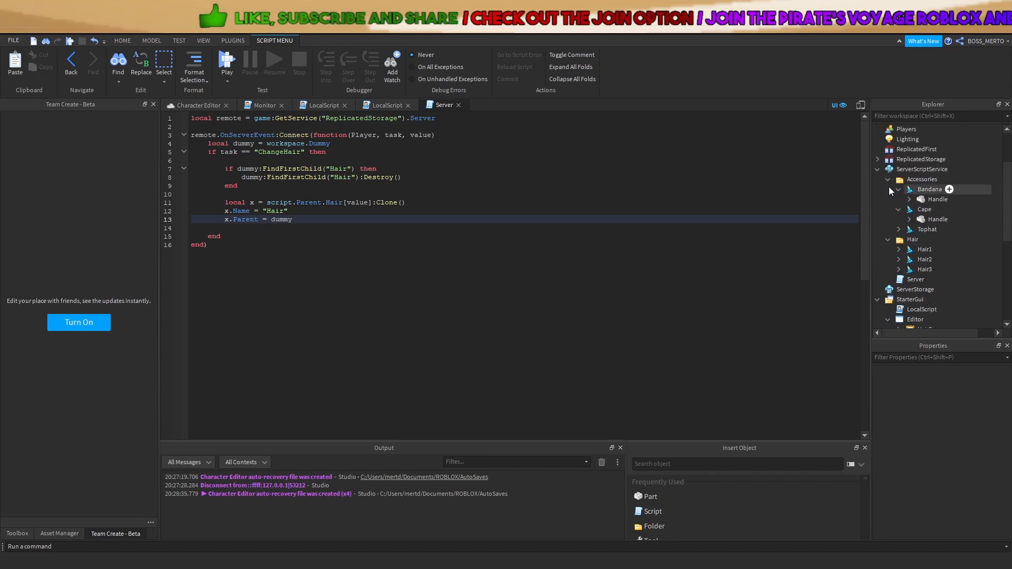
click(918, 202)
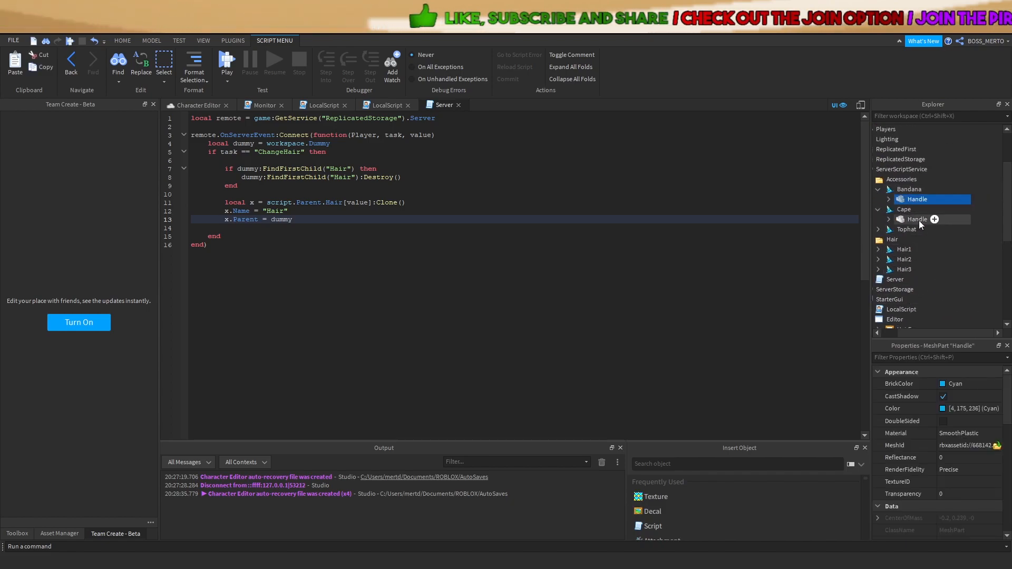
scroll(922, 222, down, 6)
click(930, 213)
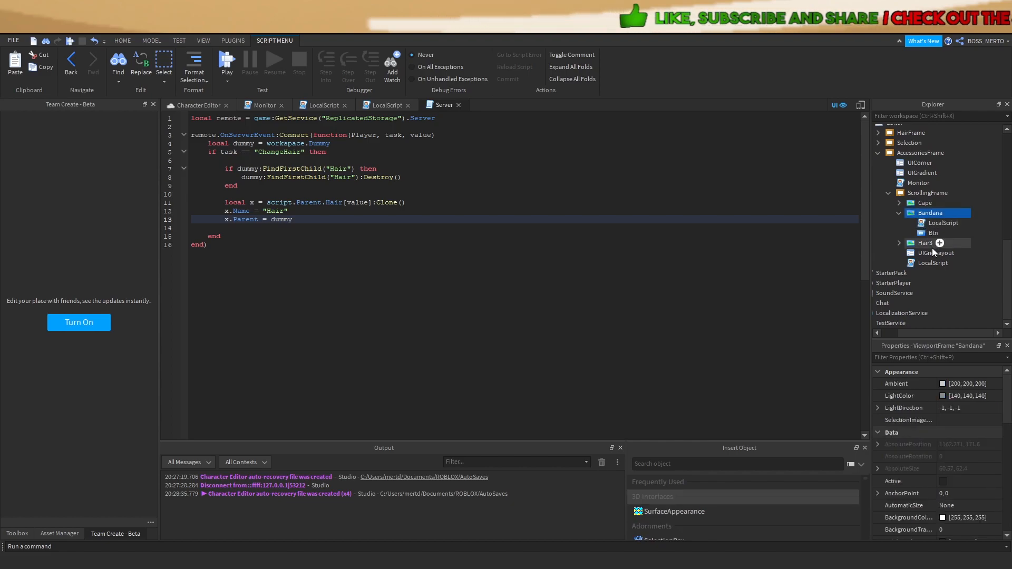
key(ctrl+v)
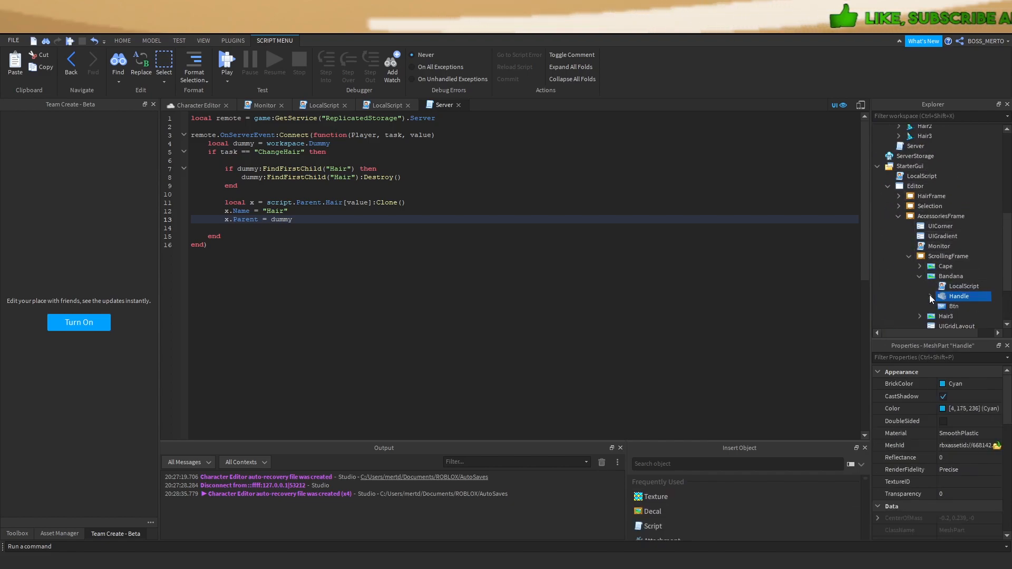
click(920, 276)
Rename Hair3 to Tophat and replace its old Handle with the top hat's mesh Handle
click(933, 286)
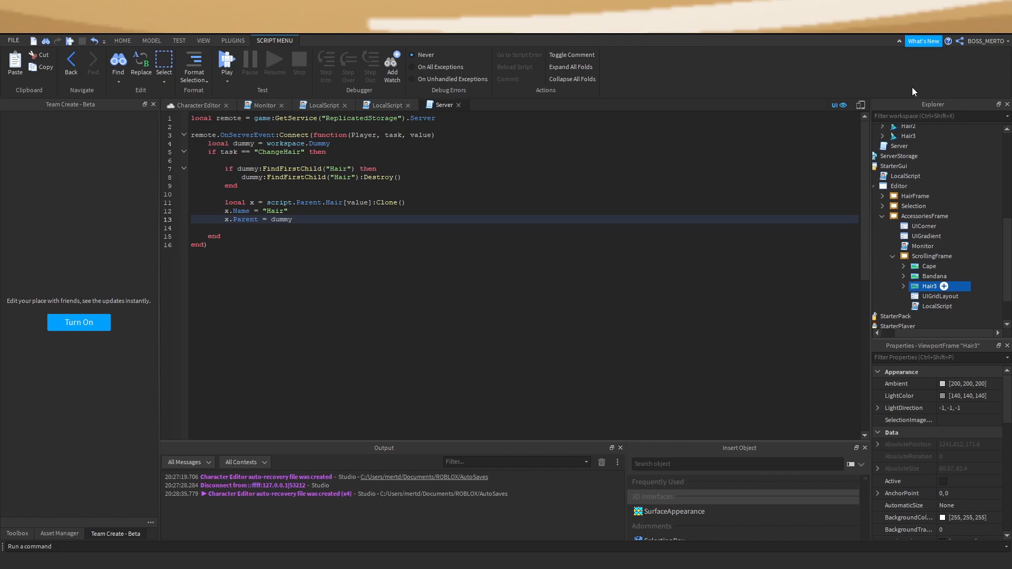
text(Tophat)
key(Return)
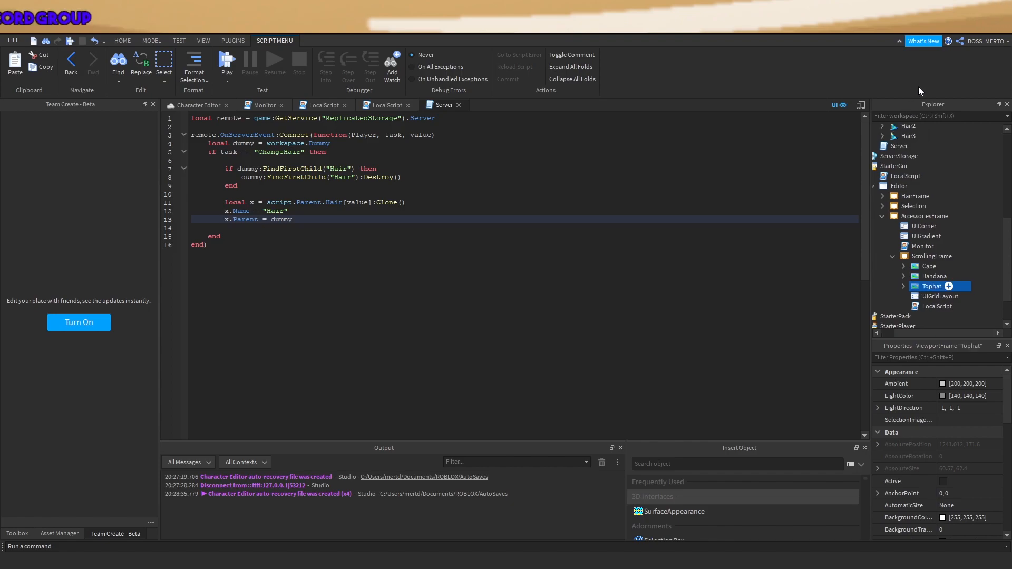
click(903, 286)
click(928, 306)
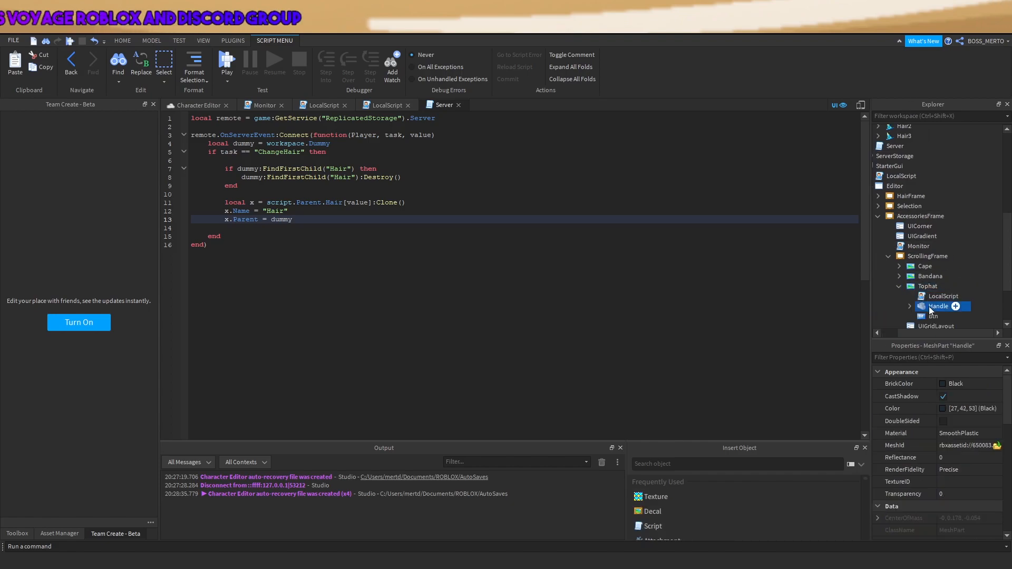
scroll(957, 229, up, 5)
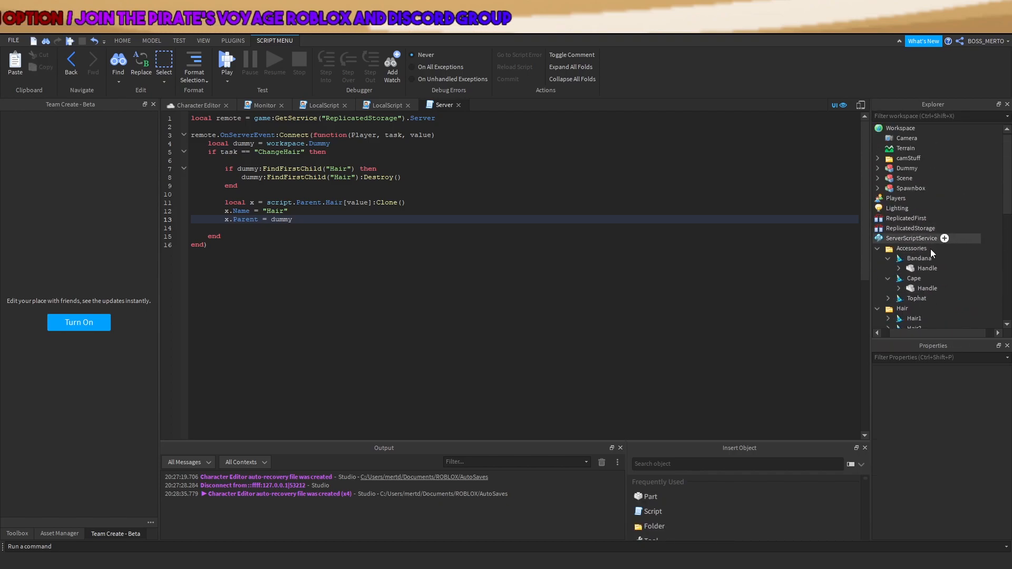
click(924, 252)
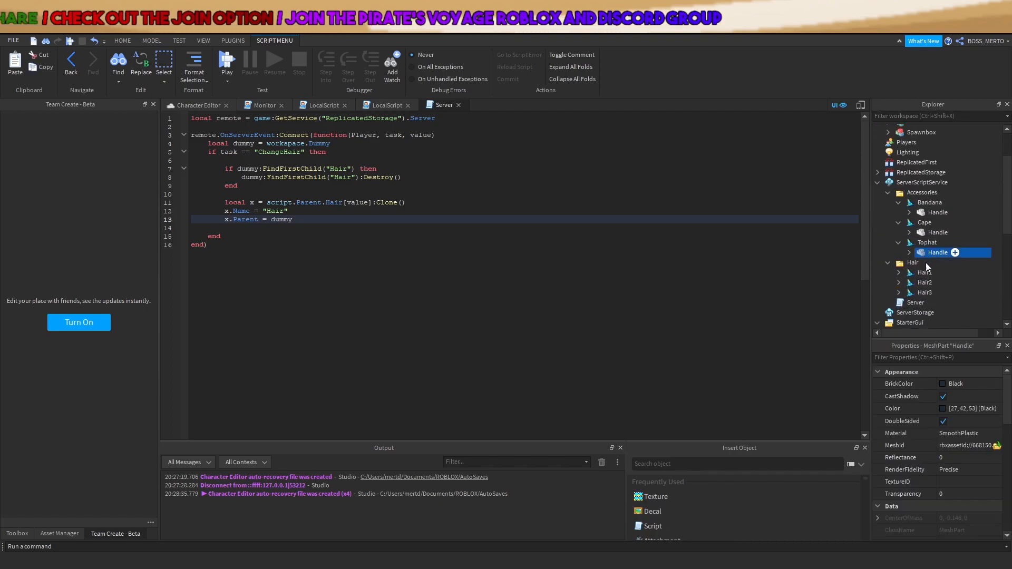
scroll(908, 272, down, 5)
click(920, 272)
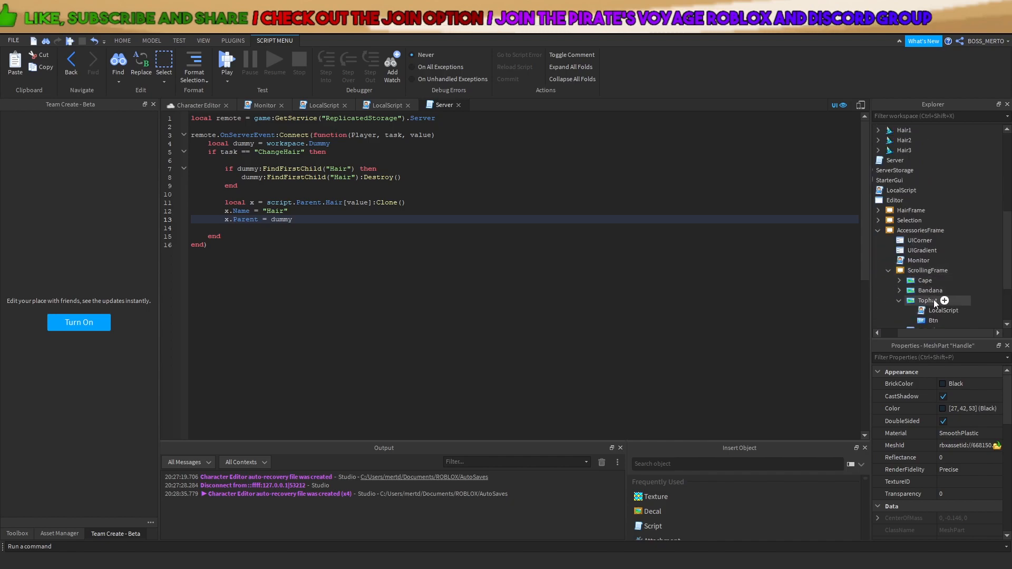
key(ctrl+shift+v)
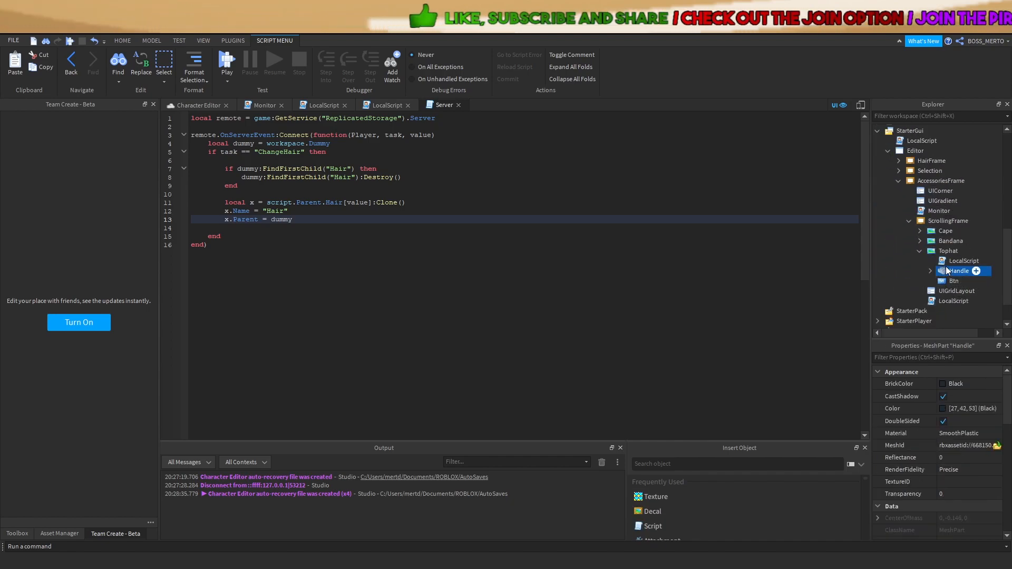
Add an else branch on line 14 of the Server script containing a copy of the hair-handling block
double_click(950, 302)
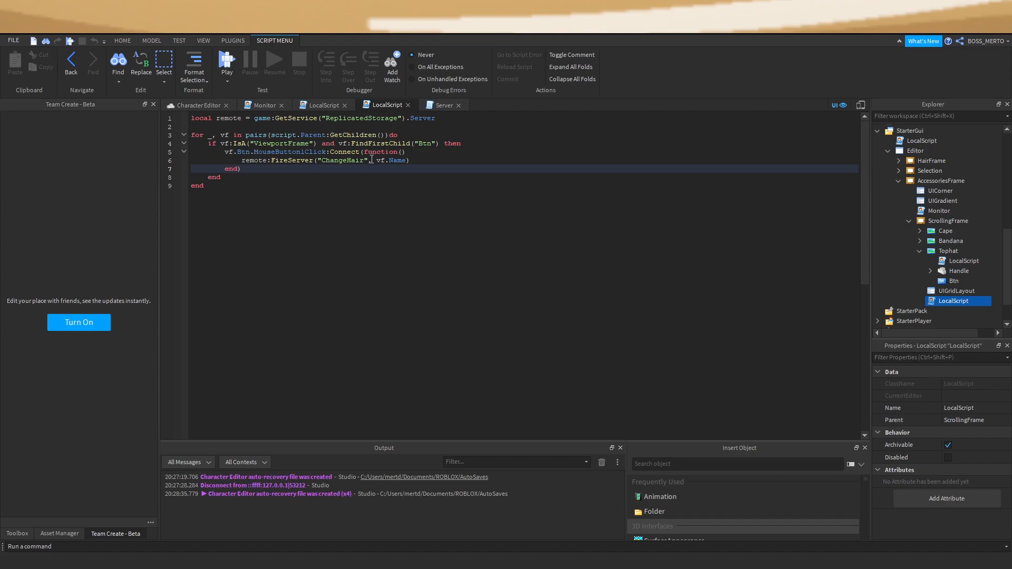
drag(365, 161, 347, 162)
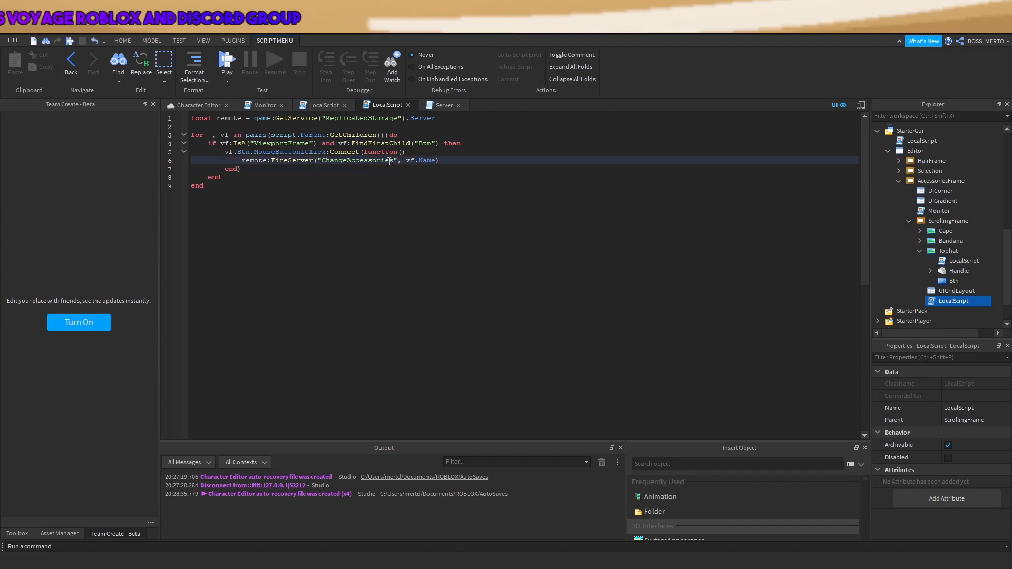
click(434, 107)
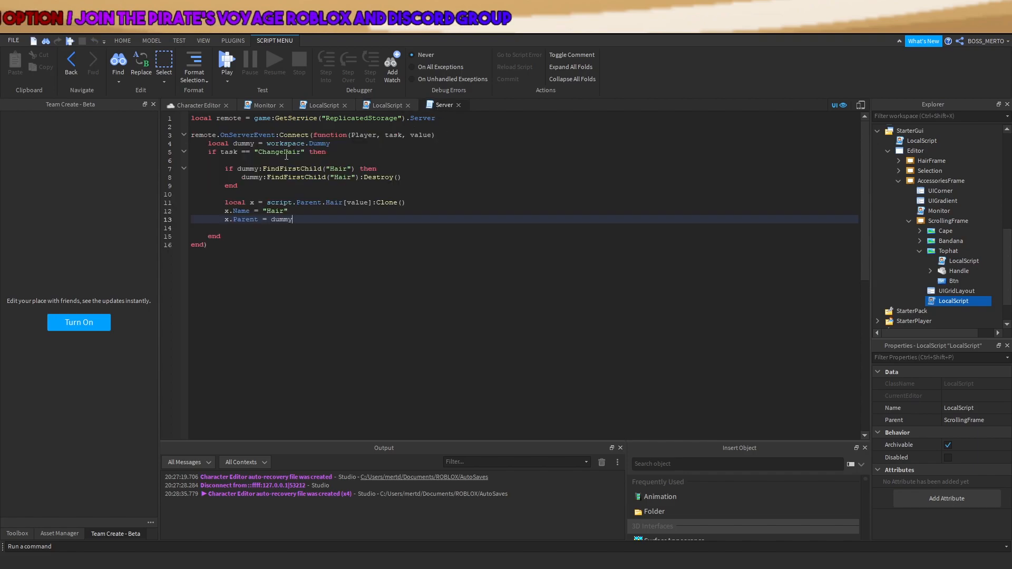
drag(208, 152, 272, 202)
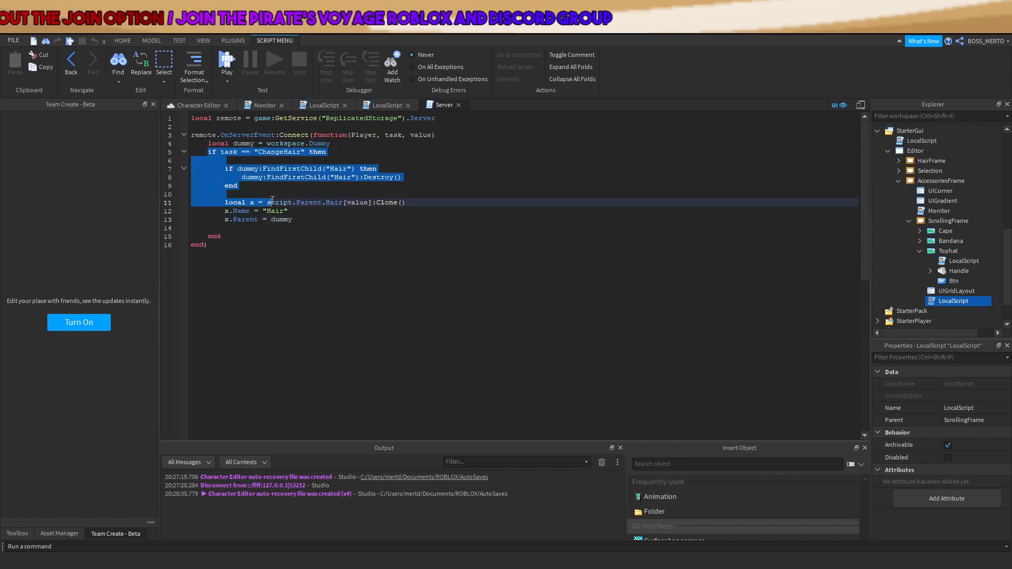
click(282, 229)
text(else)
text(if task == "ChangeHair" then  		if dummy:FindFirstChild("Hair") then 			dummy:FindFirstChild("Hair"):Destroy() 		end  		local x = script.Parent.Hair[value]:Clone() 		x.Name = "Hair" 		x.Parent = dummy)
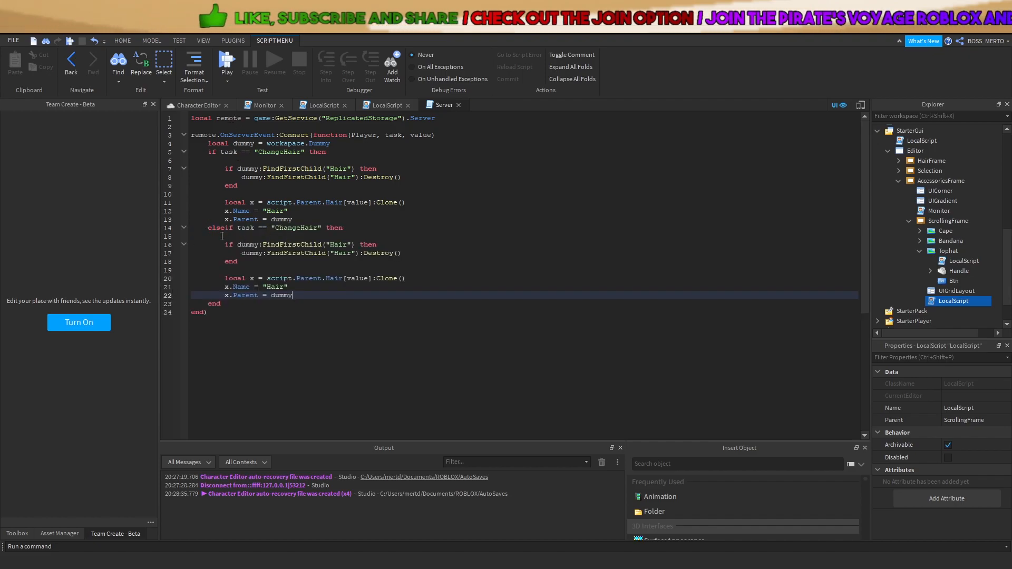
Change the new branch's check to ChangeAccessories and replace Hair with Accessory on lines 16, 17 and 21
drag(318, 229, 301, 228)
text(Accessories)
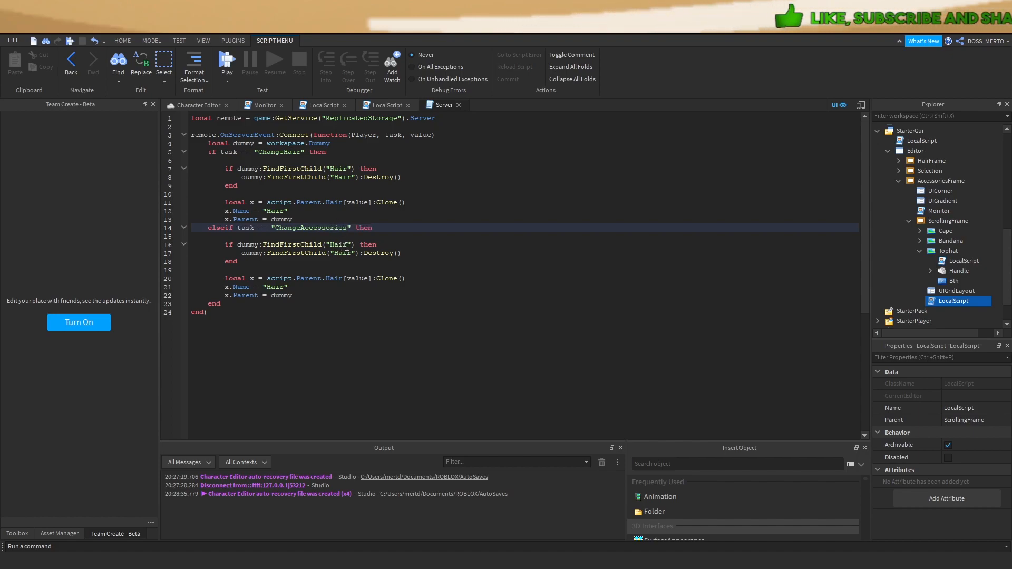
double_click(338, 246)
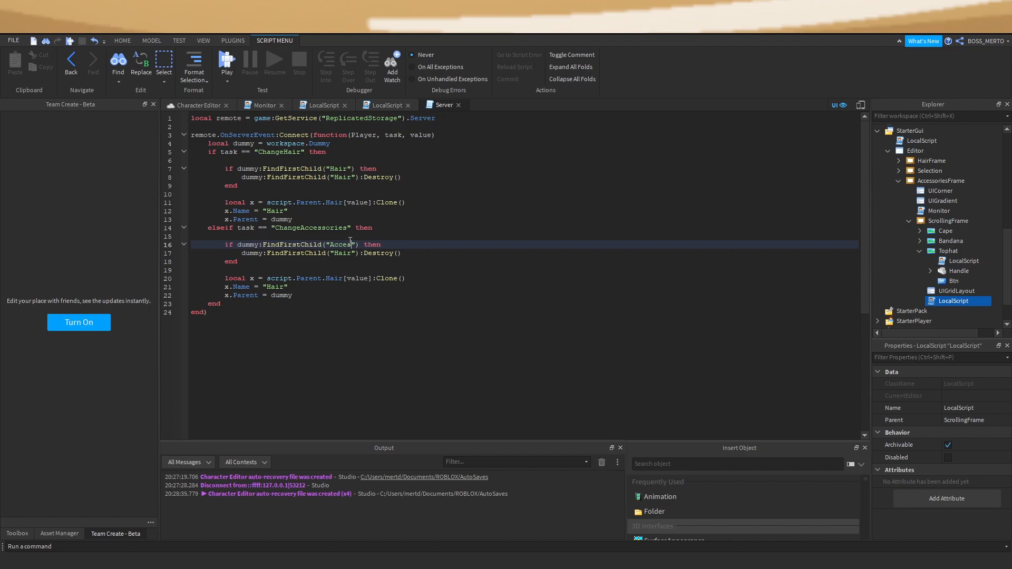
drag(370, 250, 353, 245)
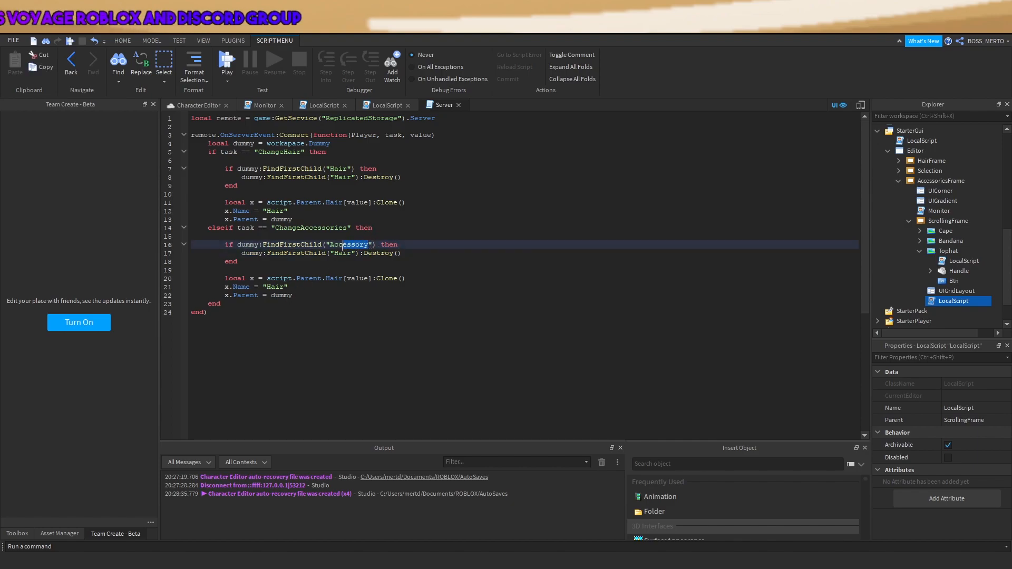
double_click(350, 254)
text(Accessory)
drag(285, 287, 270, 288)
double_click(275, 287)
text(Accessory)
Change Hair to Accessories on line 20 and compare the new branch with the ChangeHair one
double_click(326, 280)
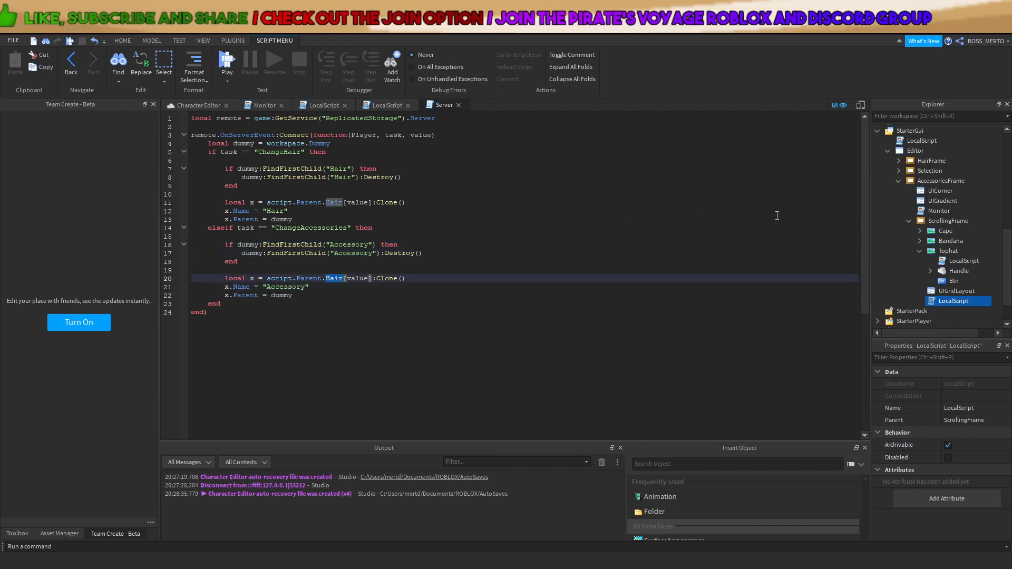
scroll(969, 180, up, 10)
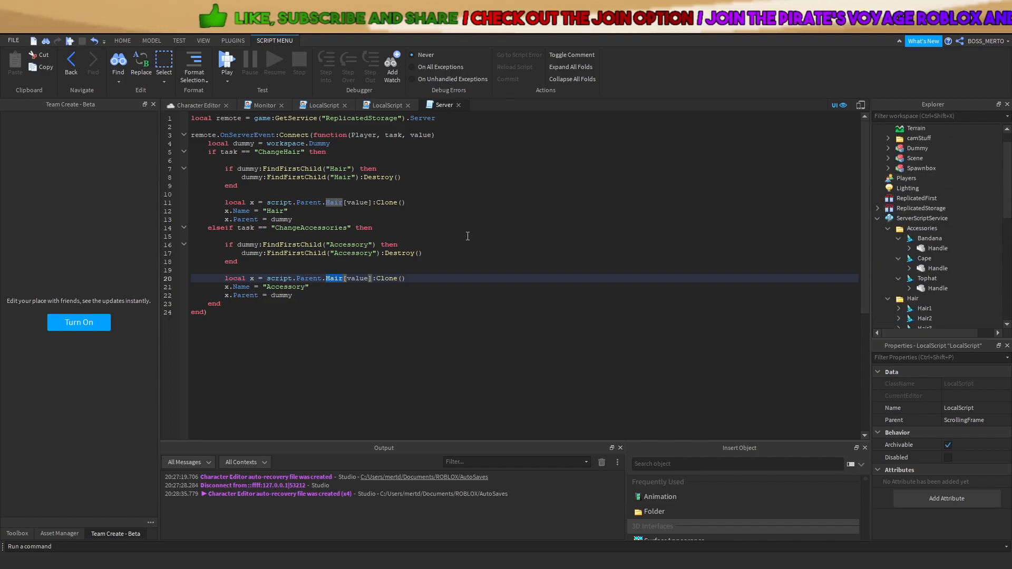
text(Accessories)
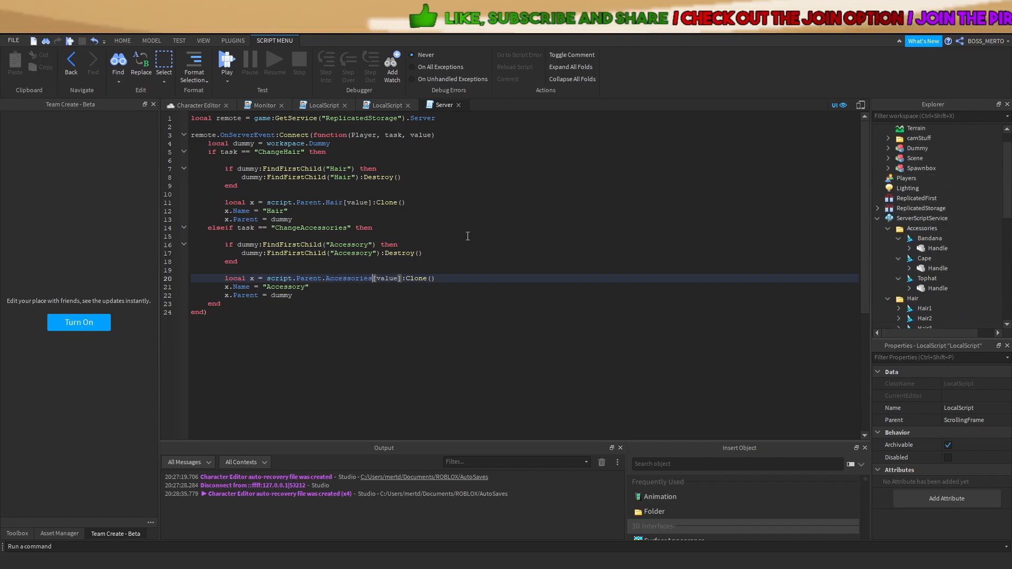
drag(255, 152, 232, 153)
click(311, 215)
click(308, 268)
drag(225, 244, 296, 260)
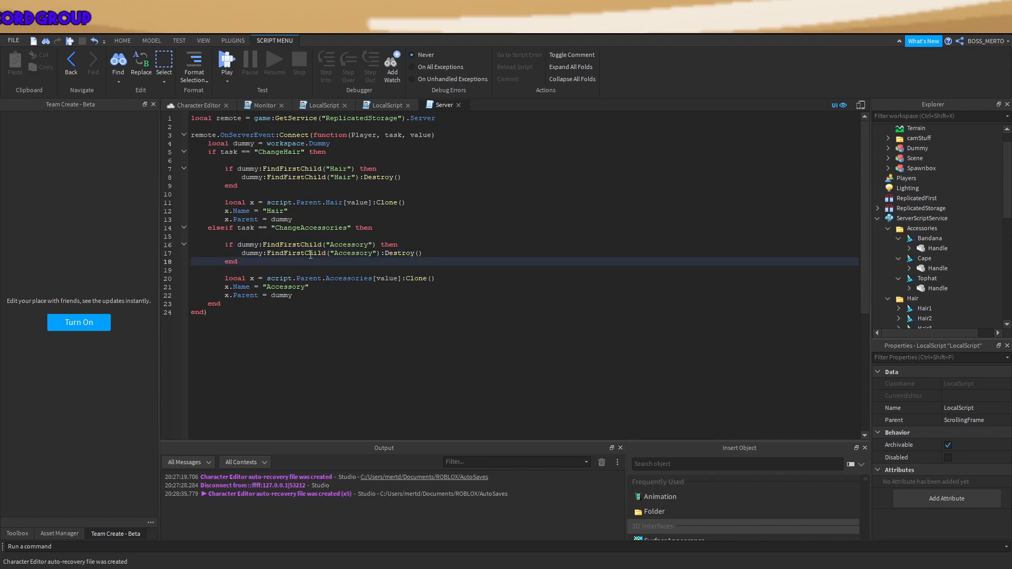
drag(367, 244, 303, 244)
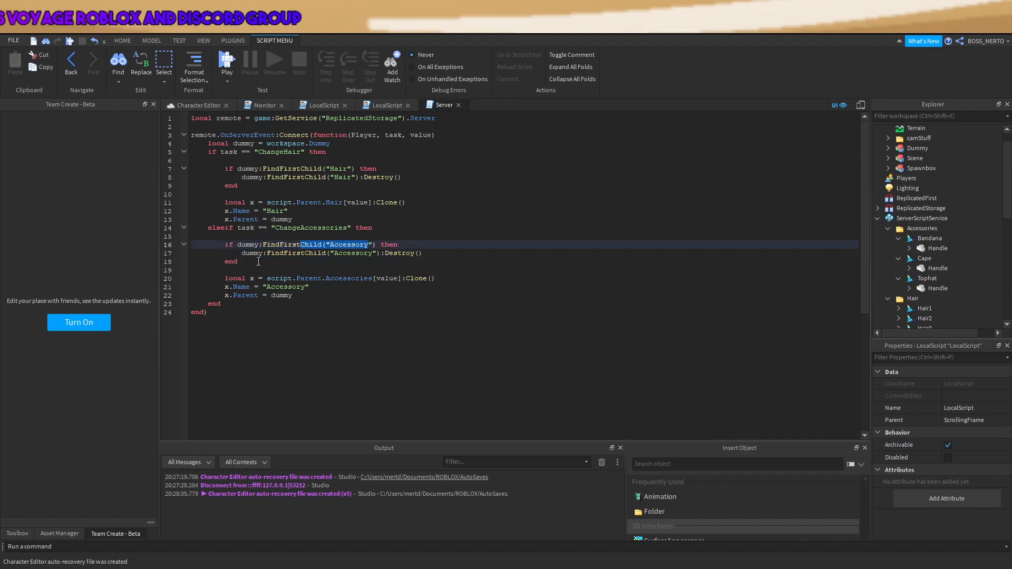
drag(242, 254, 429, 253)
click(420, 267)
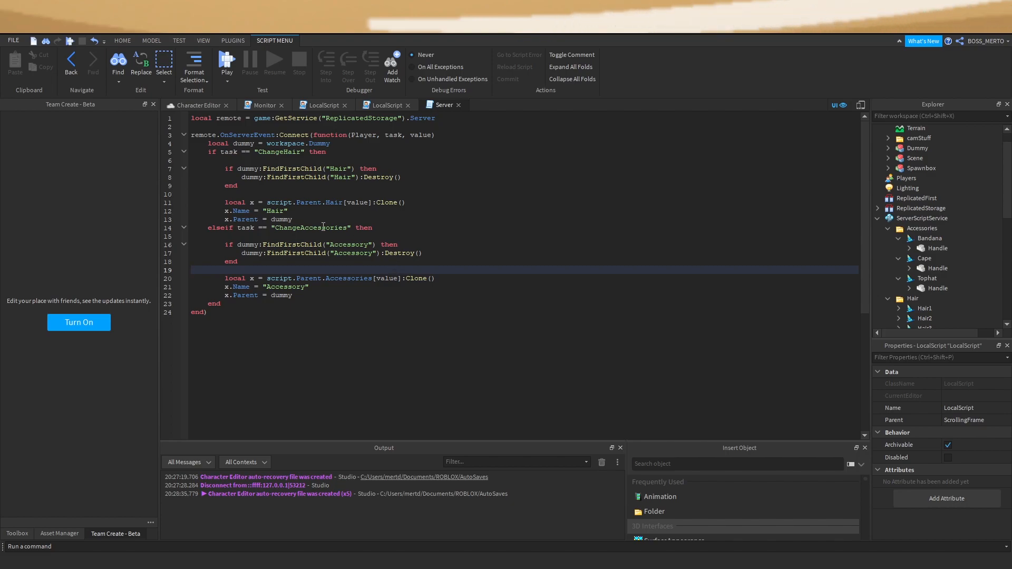
Collapse the Bandana, Cape and Tophat accessories and check their properties against line 16's Accessory name
click(377, 253)
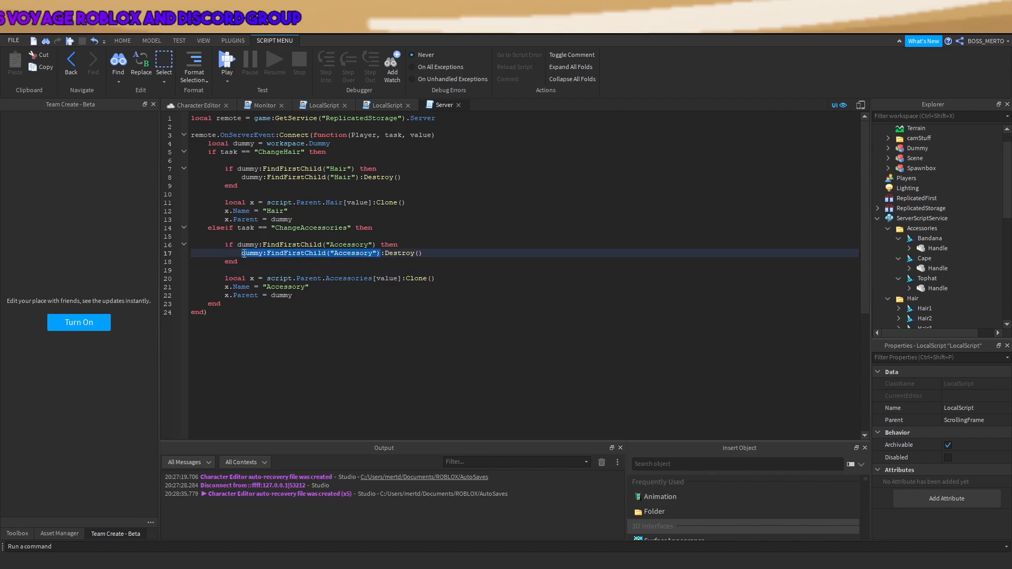
click(899, 239)
click(899, 248)
click(899, 259)
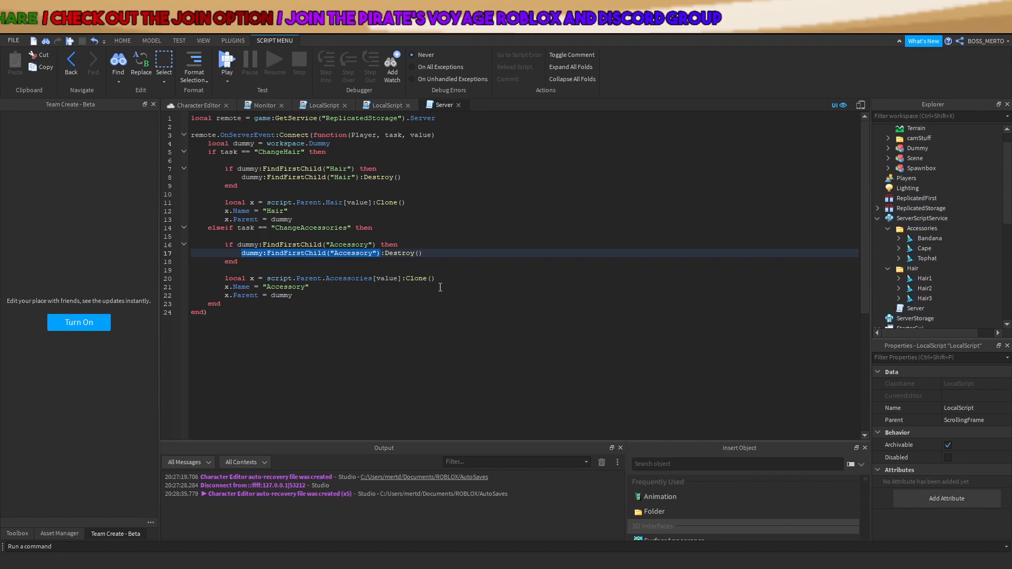
drag(368, 245, 326, 246)
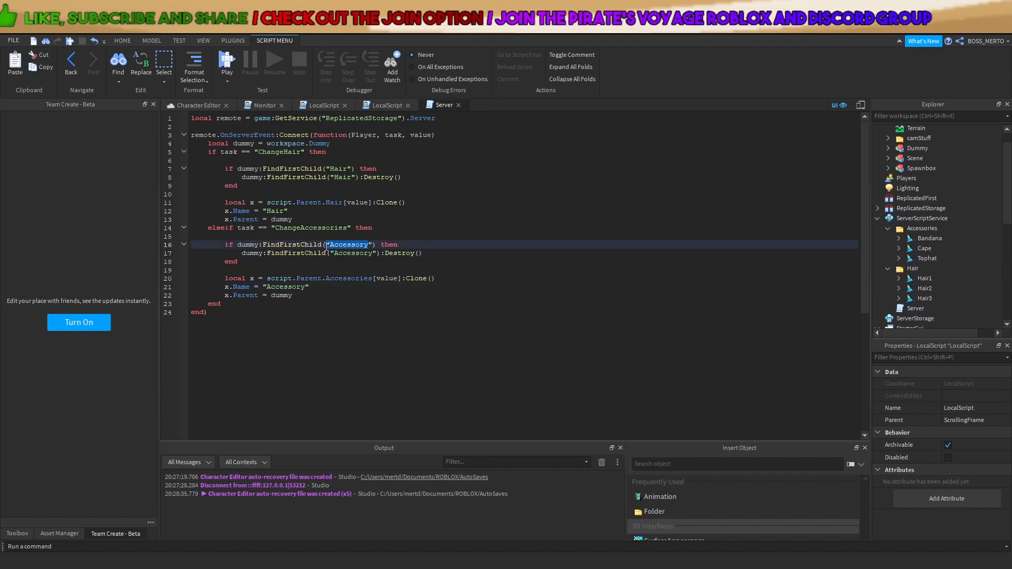
click(924, 249)
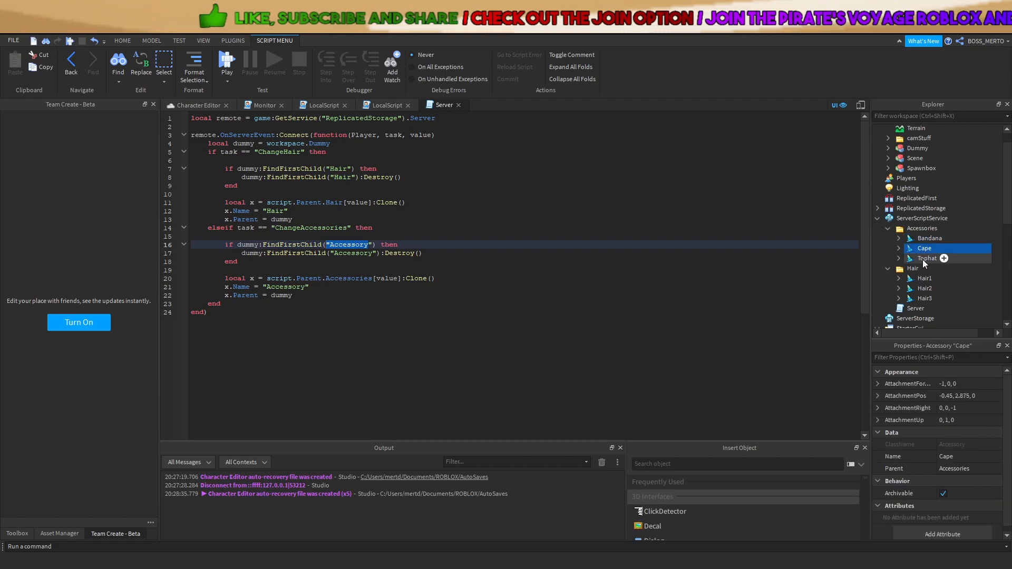
click(923, 258)
Review the x.Name = "Accessory" line and the script.Parent.Accessories clone expression on lines 20–21
click(310, 287)
drag(309, 288, 222, 289)
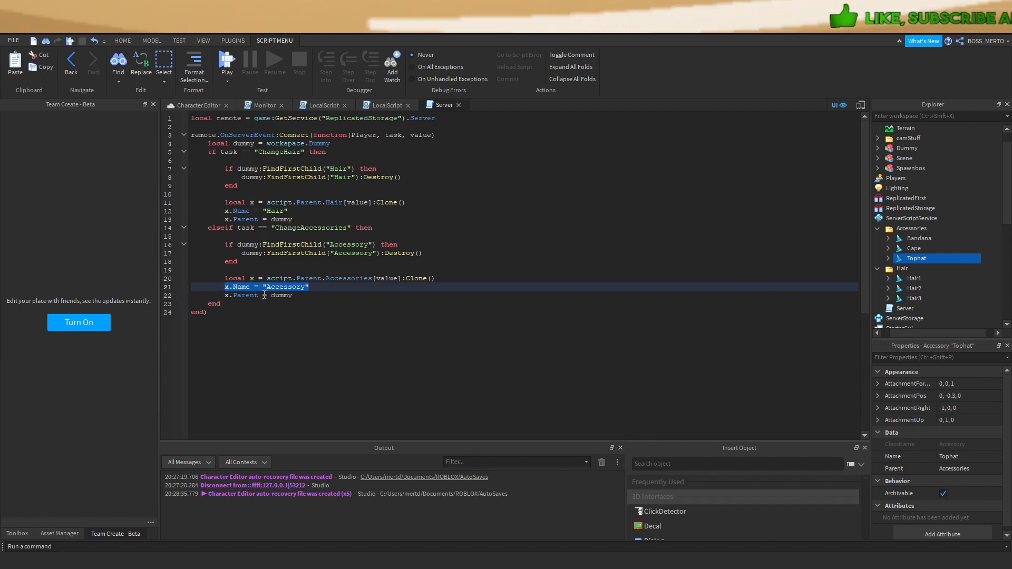
click(243, 295)
drag(224, 288, 315, 288)
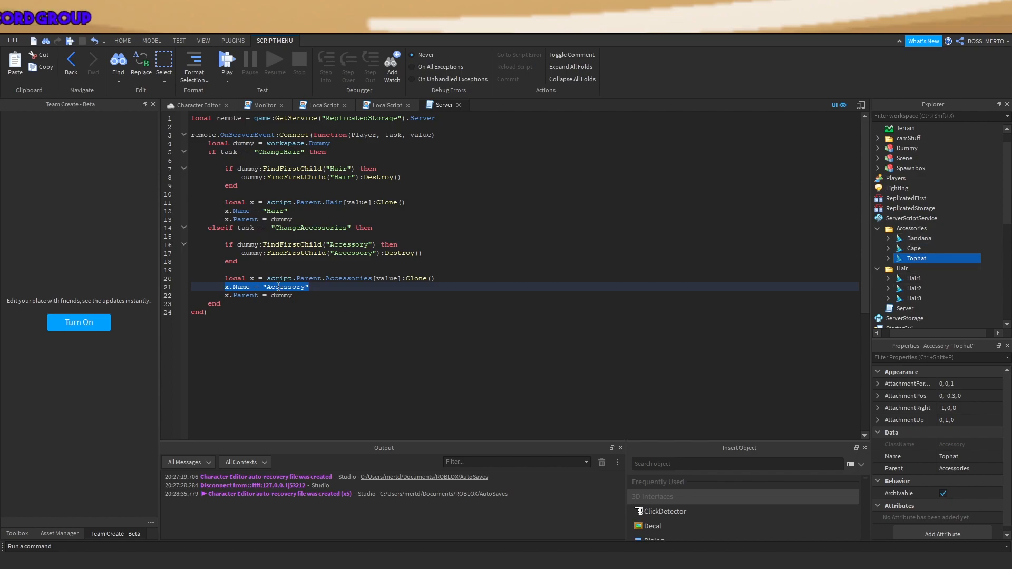
click(261, 278)
mouse_move(267, 279)
mouse_down()
mouse_move(309, 288)
mouse_move(433, 279)
mouse_move(268, 279)
mouse_up()
double_click(368, 281)
click(373, 279)
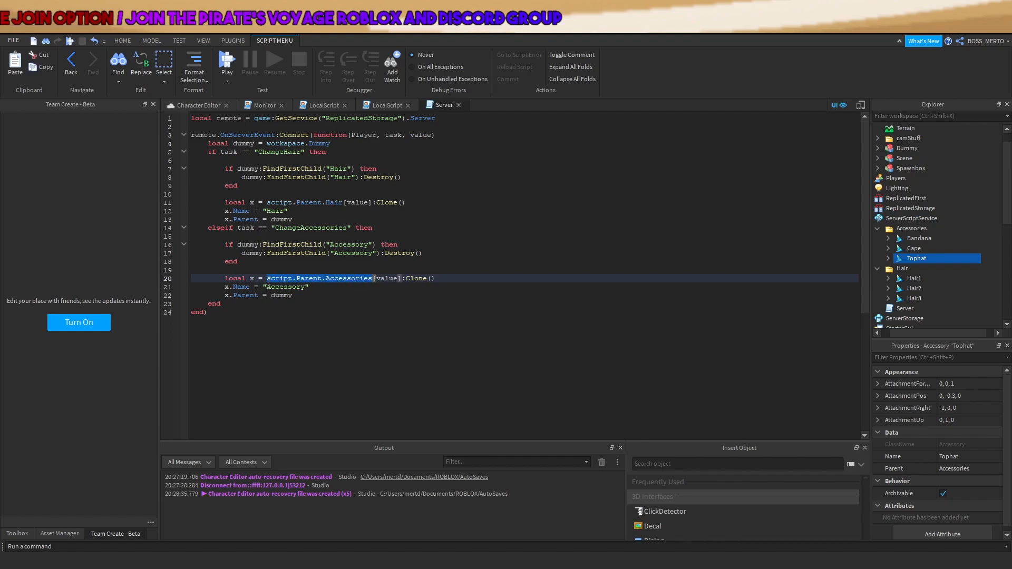
Compare the Bandana, Cape and Tophat items in the Accessories folder with the clone code on lines 20–22
click(911, 229)
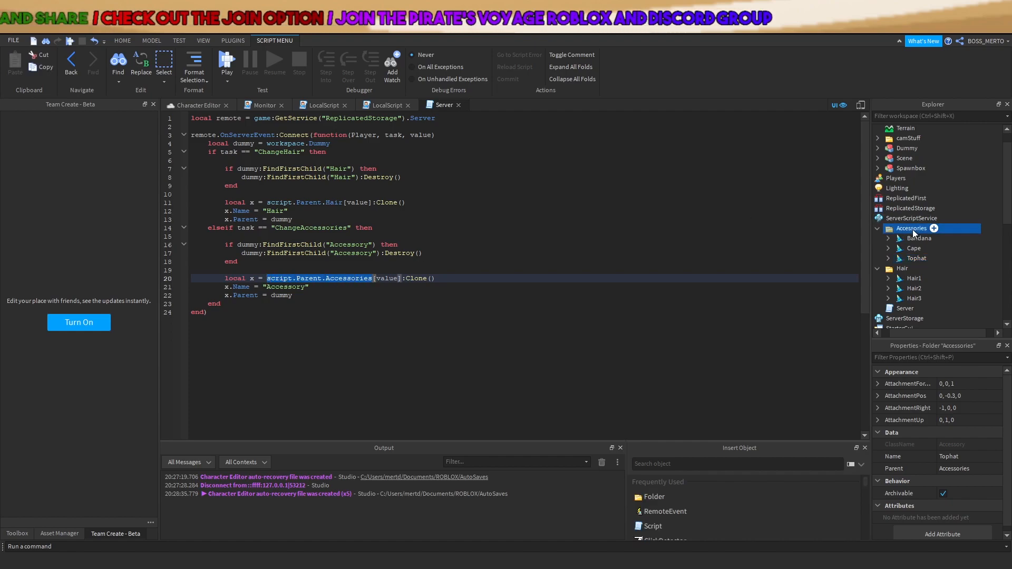
click(398, 278)
double_click(399, 278)
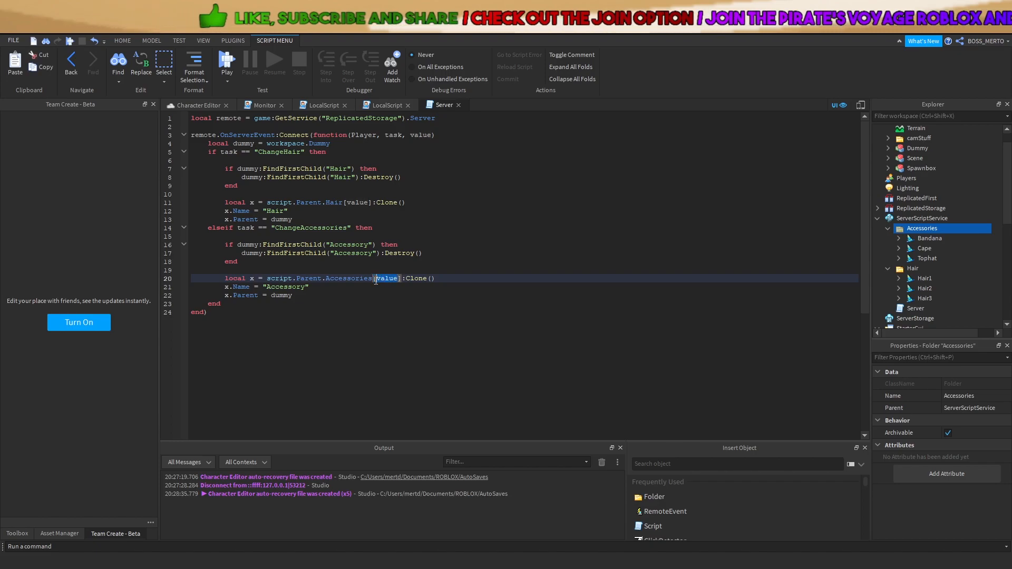
scroll(978, 271, down, 2)
click(914, 182)
click(915, 201)
click(915, 192)
click(915, 184)
click(403, 306)
drag(311, 287, 234, 282)
click(301, 296)
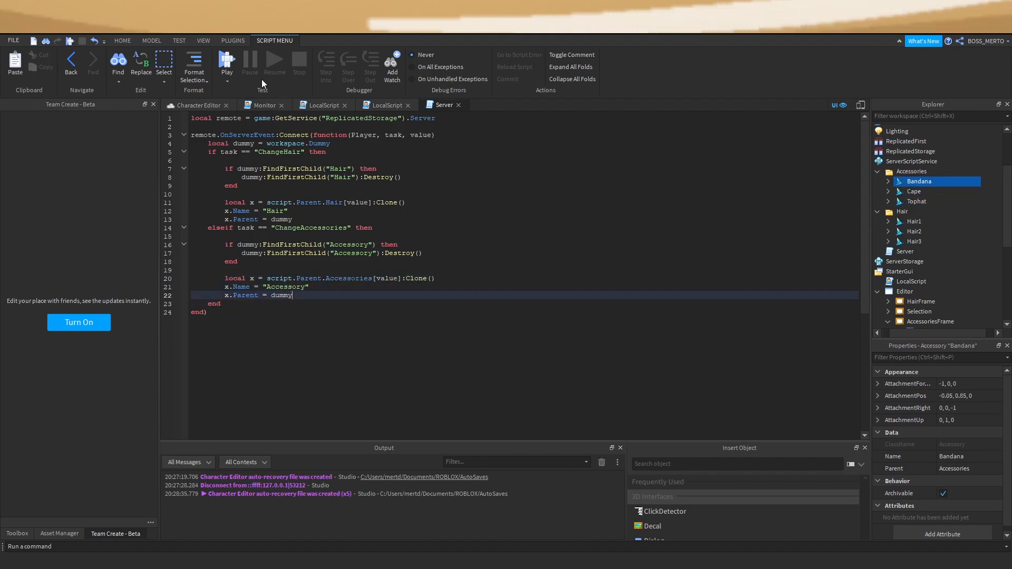
Playtest by putting the bandana, top hat, cape and then black hair on the dummy, and stop the test
click(230, 60)
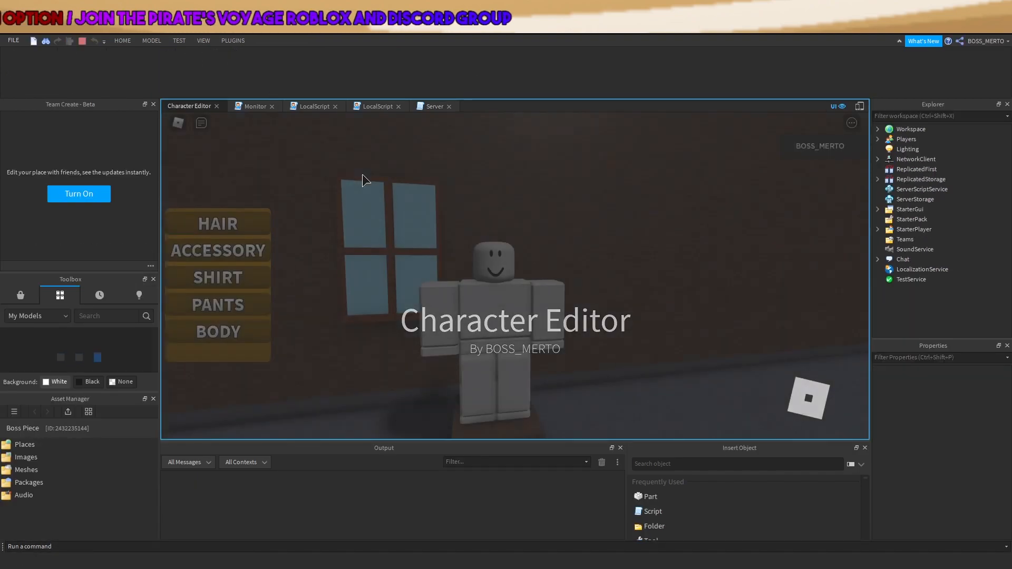
click(251, 253)
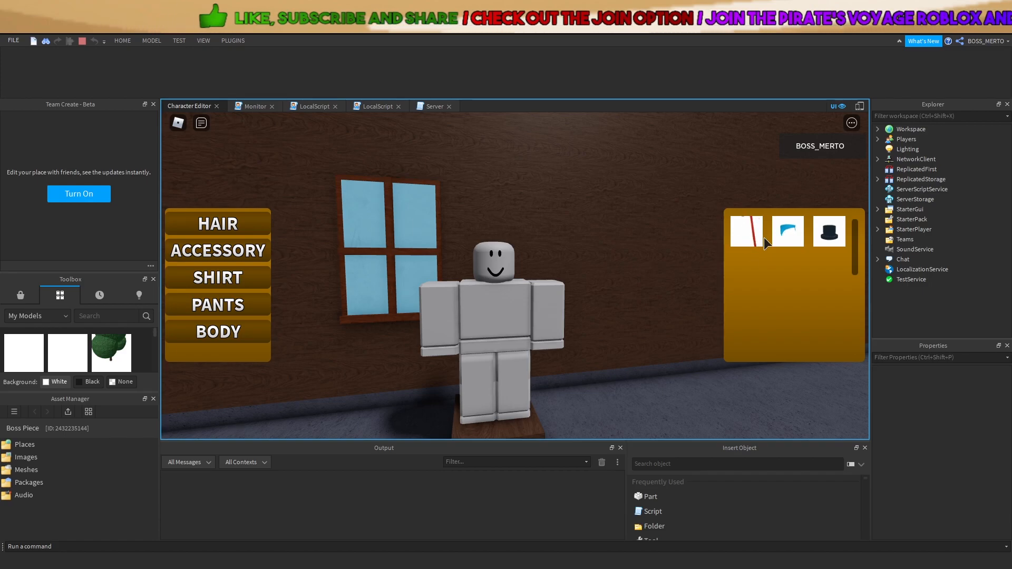
click(789, 233)
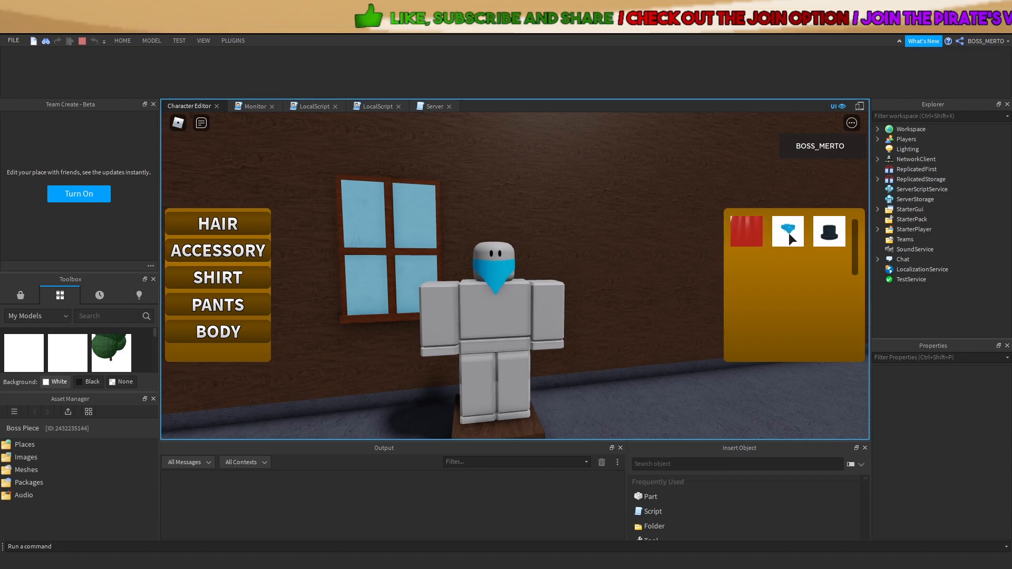
click(833, 237)
click(751, 238)
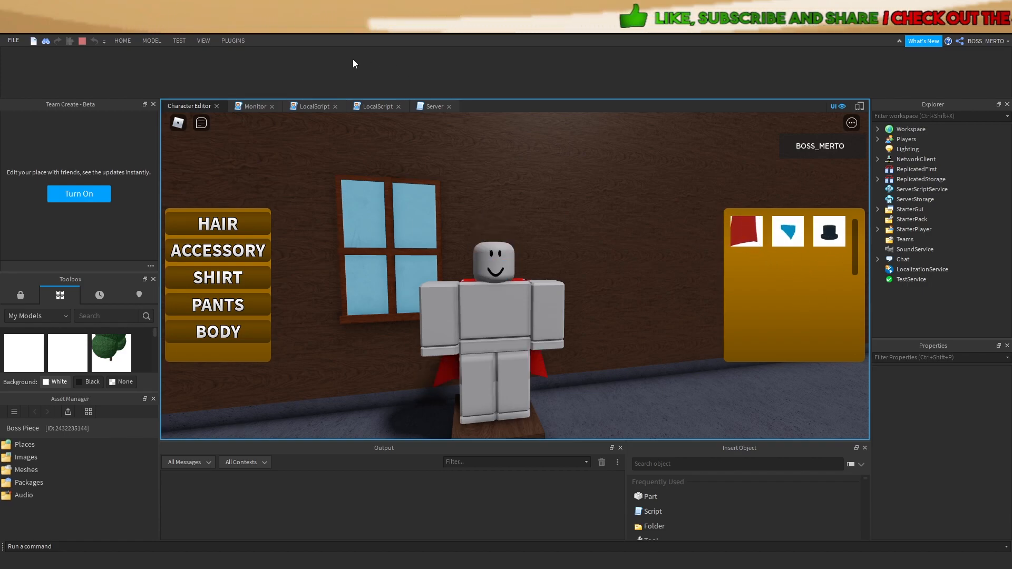
click(216, 229)
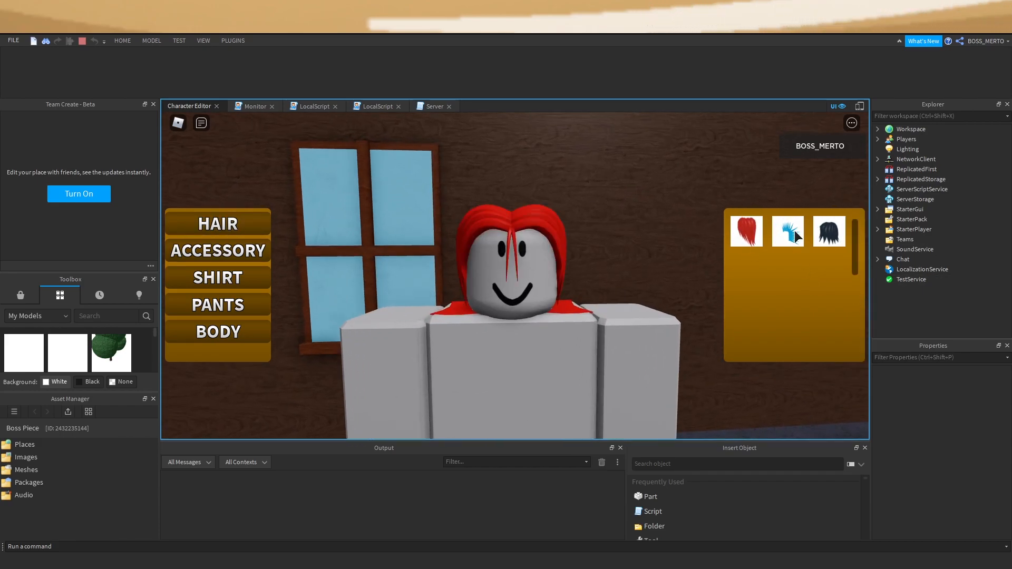
click(833, 239)
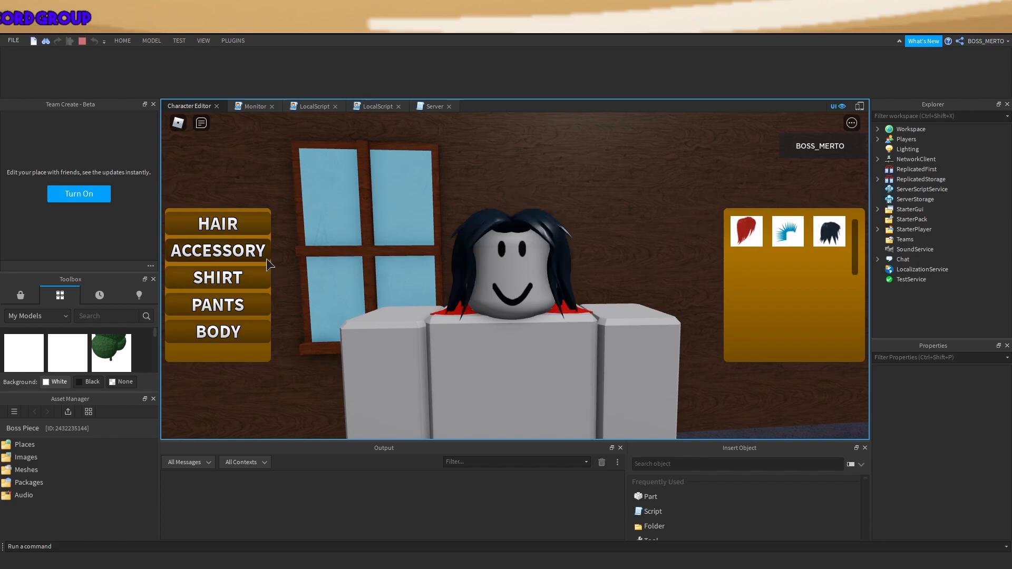
click(249, 250)
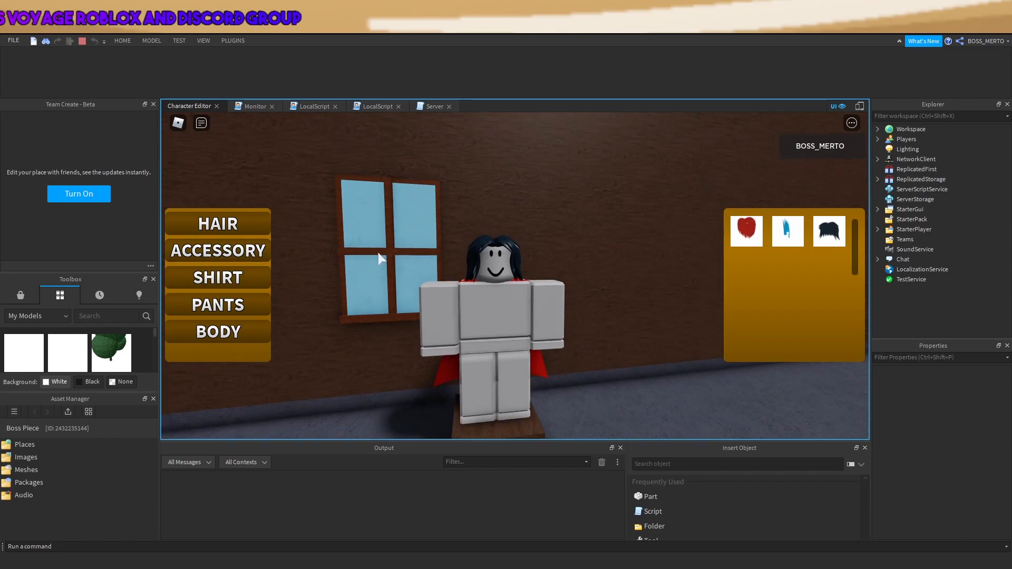
click(81, 41)
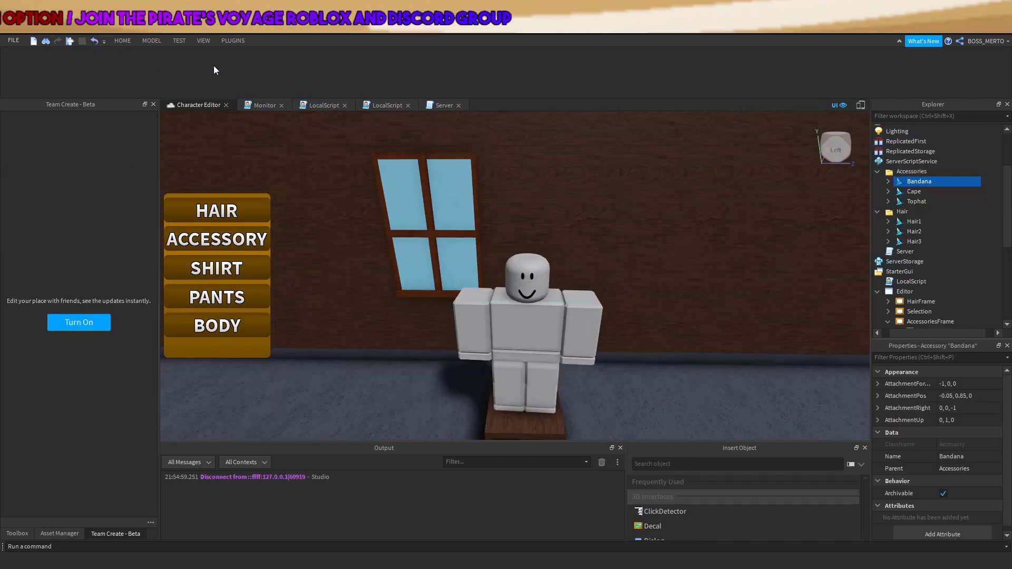
Collapse Tophat and open the Cape item's LocalScript
drag(899, 199, 912, 216)
click(910, 214)
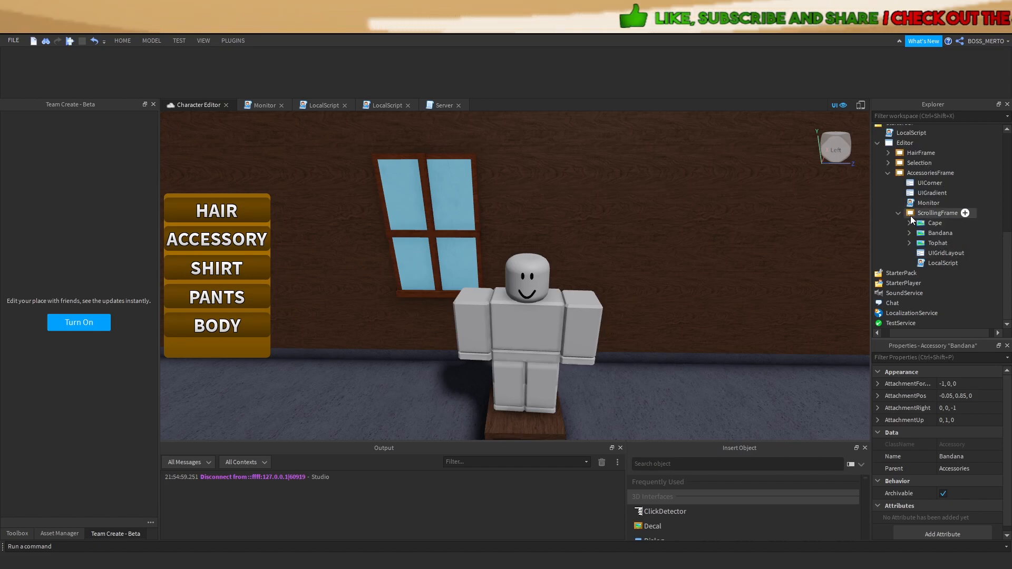
click(909, 223)
double_click(945, 241)
click(716, 187)
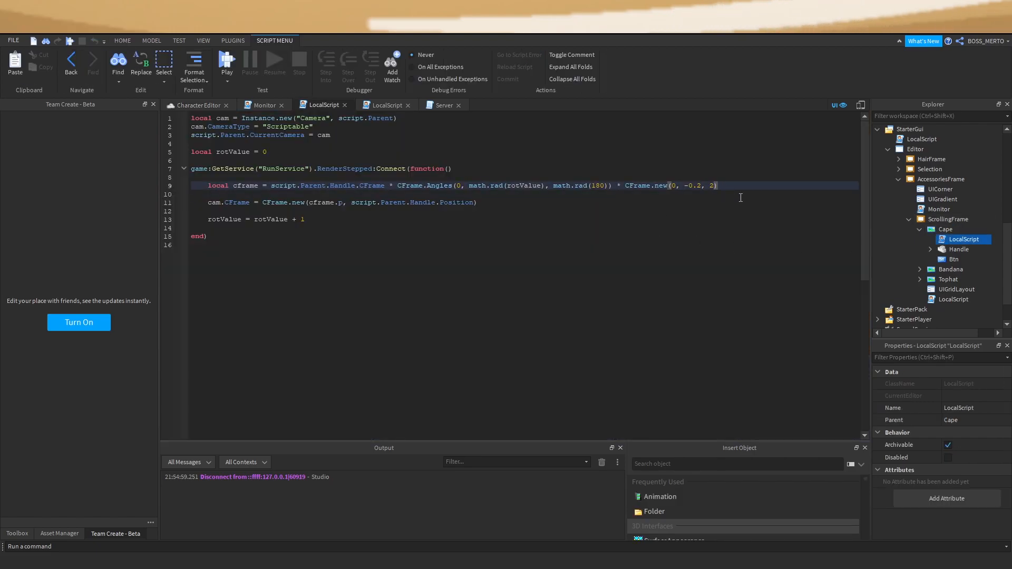
Expand the Selection folder and open its Monitor script
double_click(925, 210)
click(899, 169)
double_click(913, 203)
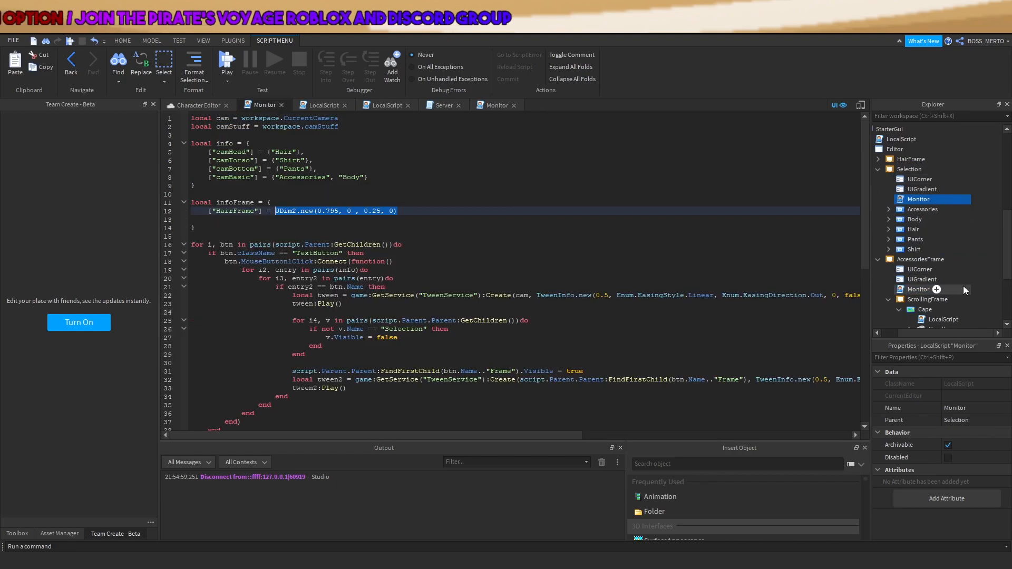
Insert 'v.Position.X.Scale = 1' on line 28 below 'v.Visible = false', then start a playtest
click(365, 372)
click(393, 346)
click(408, 340)
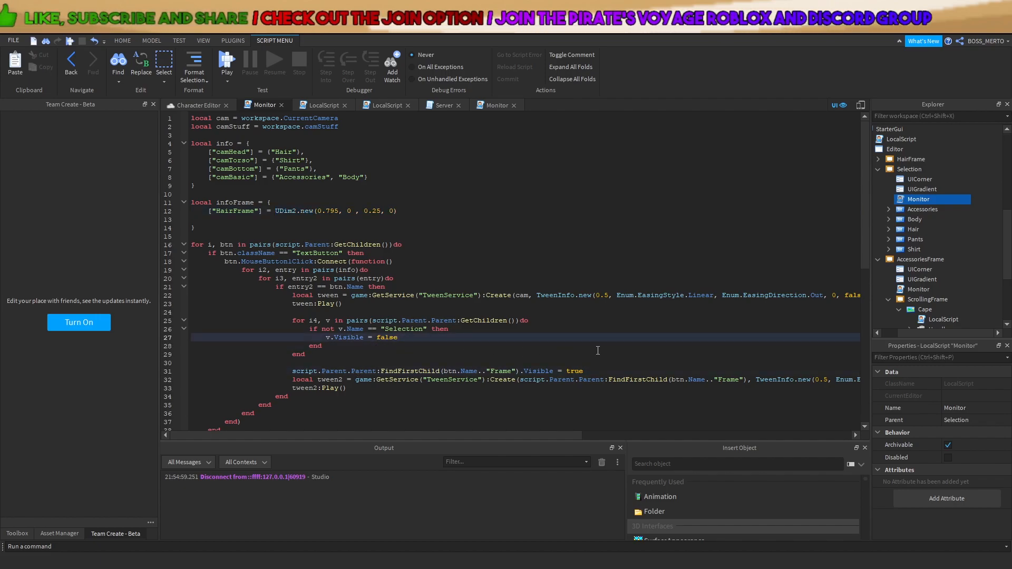
key(Return)
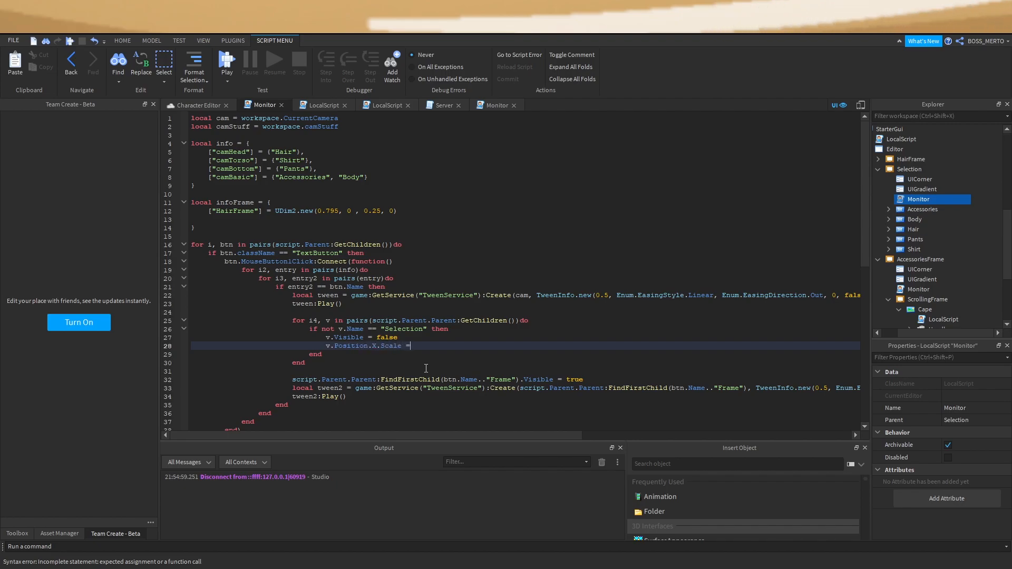
click(426, 368)
click(225, 64)
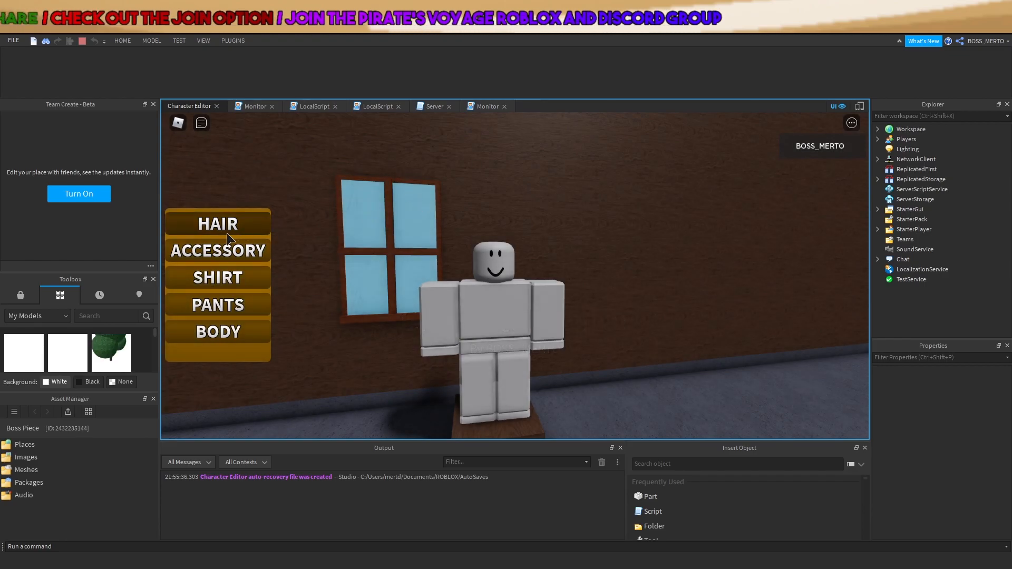
Open the hair panel in the playtest, stop it, and reopen the Monitor script
click(226, 232)
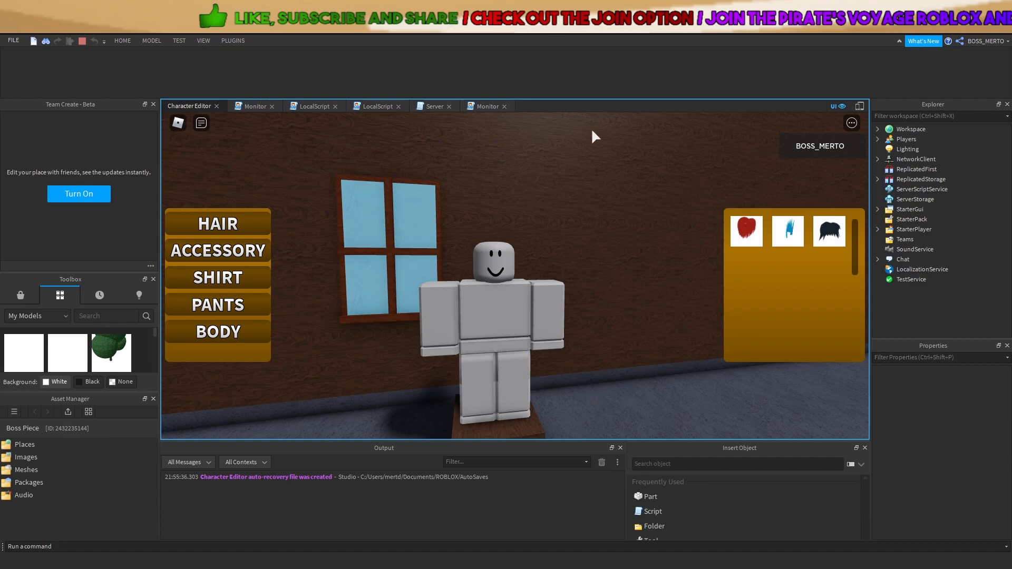
click(80, 41)
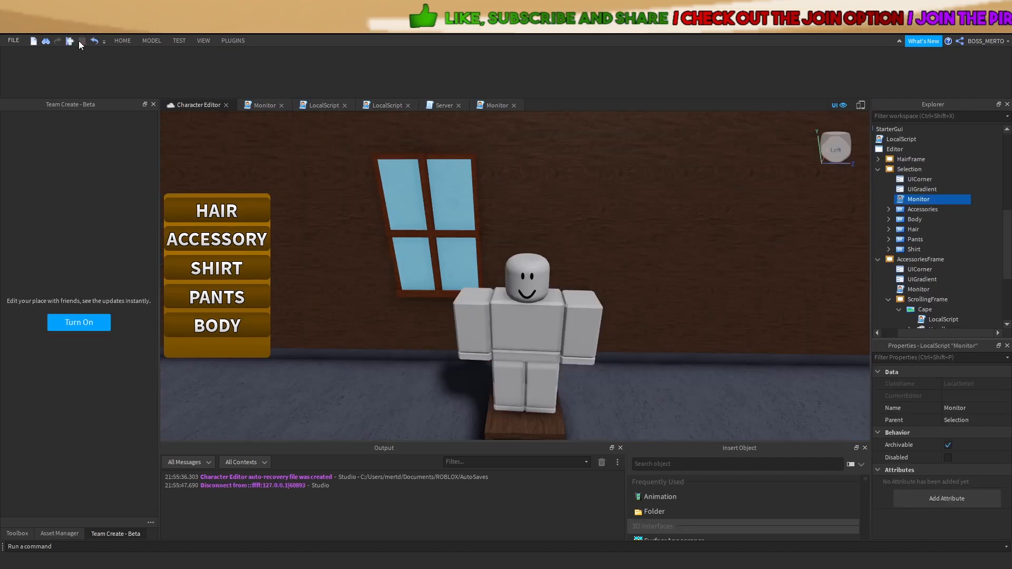
double_click(919, 202)
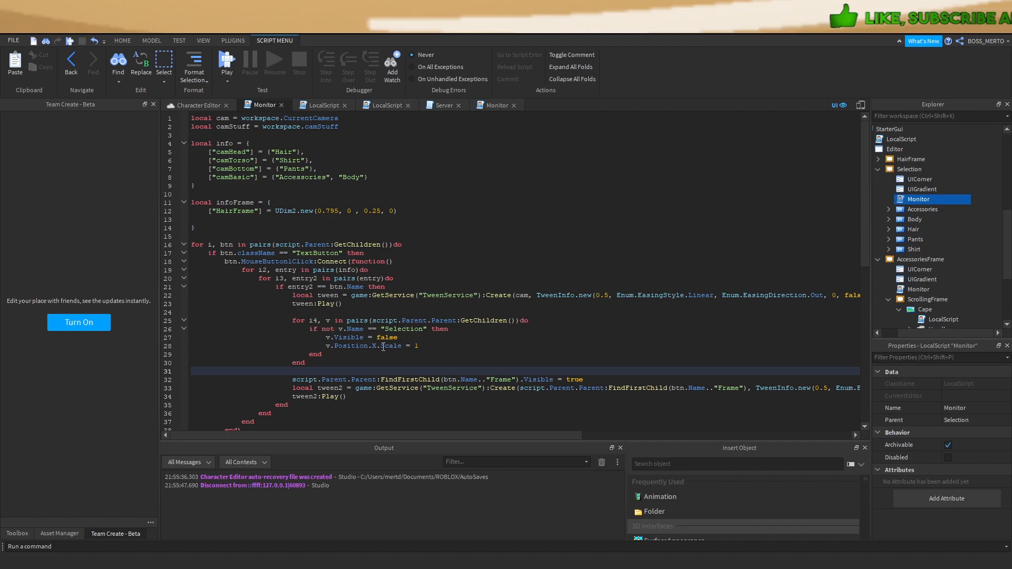
Rewrite line 26's check as 'if v.Name ~= "Selection"' and start a new playtest
click(332, 337)
click(336, 330)
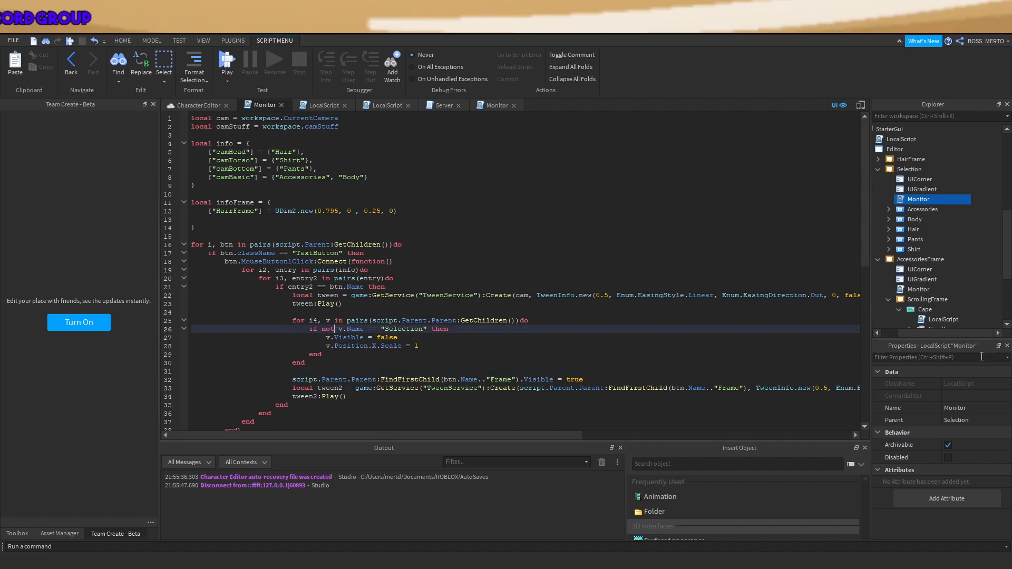
drag(931, 333, 901, 334)
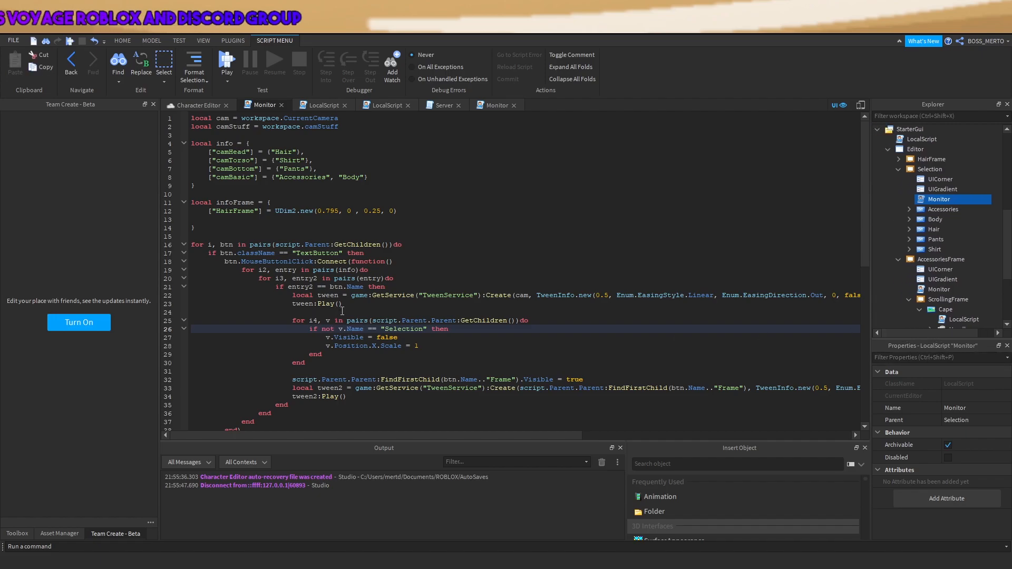
click(334, 330)
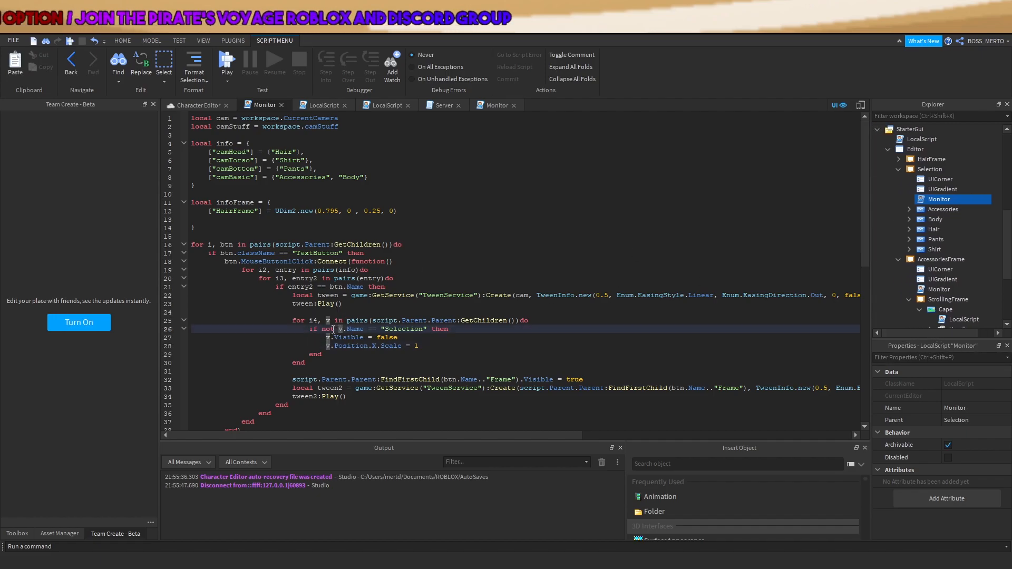
key(BackSpace)
key(BackSpace)
key(BackSpace)
key(BackSpace)
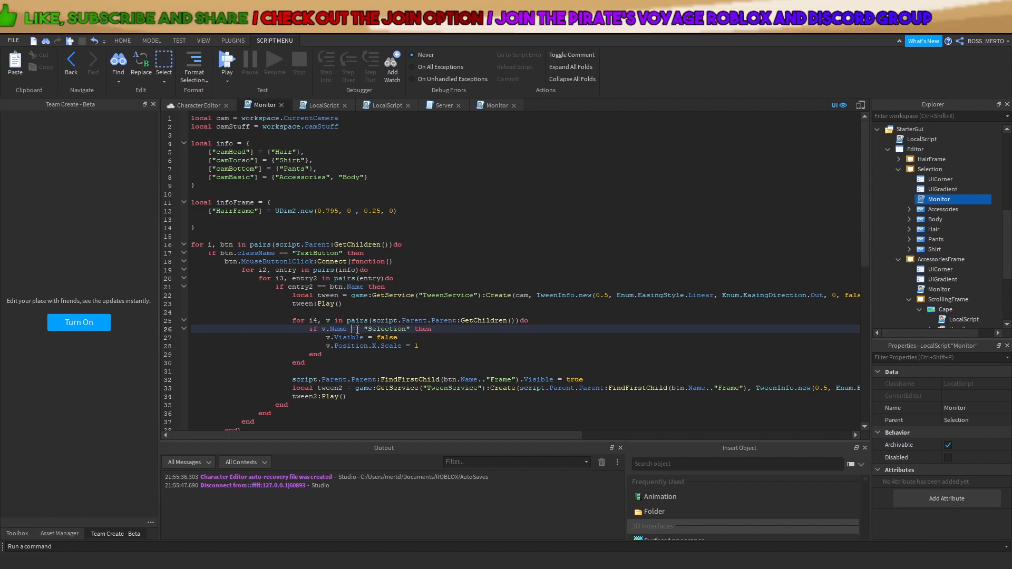
click(355, 329)
key(BackSpace)
text(~)
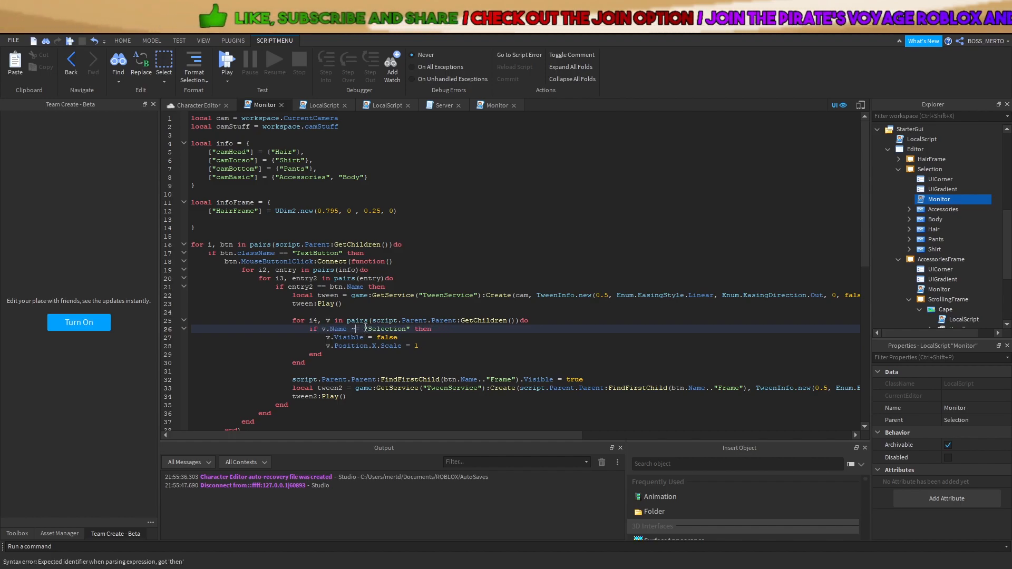
click(413, 361)
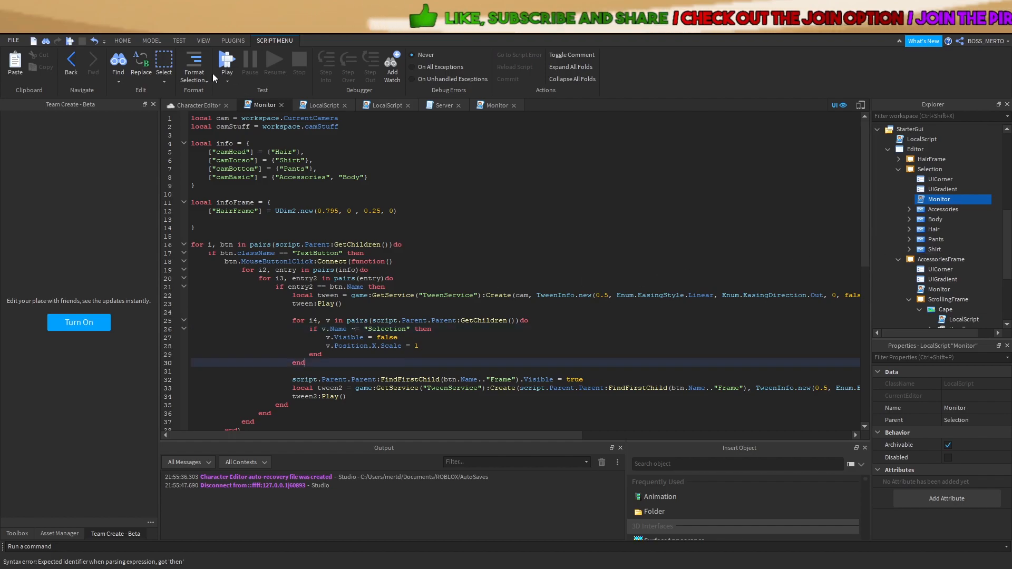
click(227, 62)
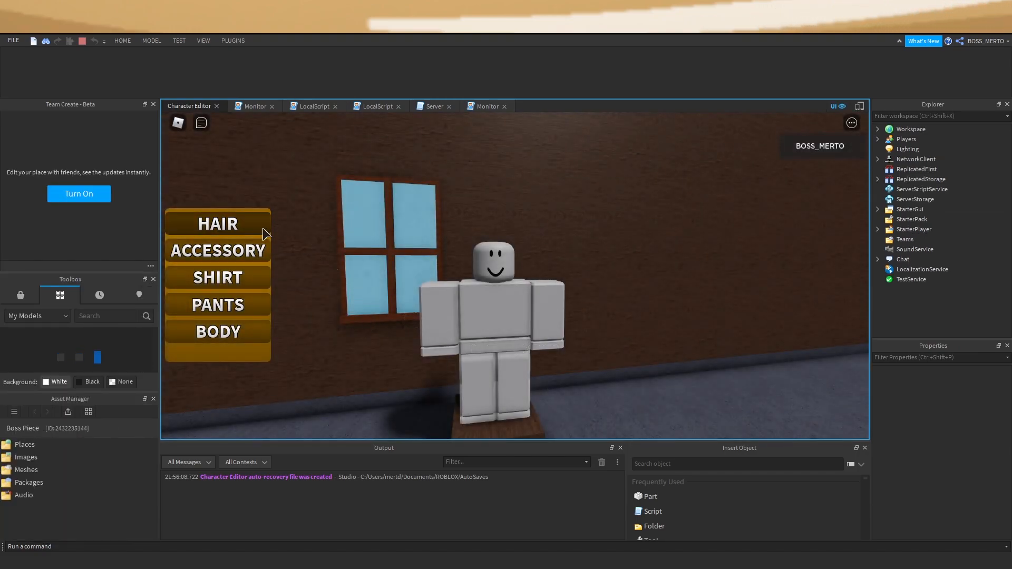
Trigger the 'Scale cannot be assigned to' error from HAIR, open Monitor line 28, and expand the live PlayerGui
click(251, 229)
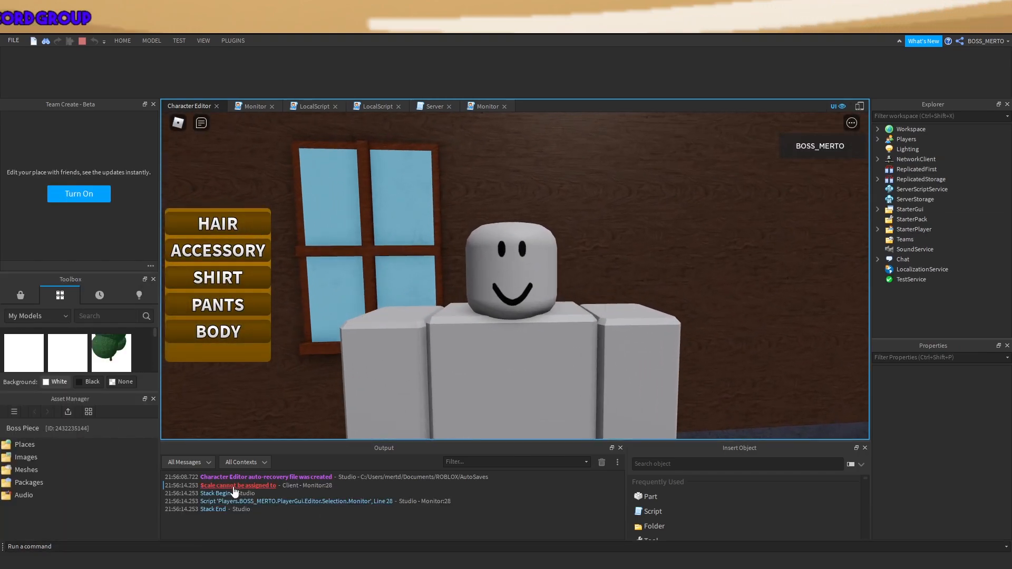
click(232, 486)
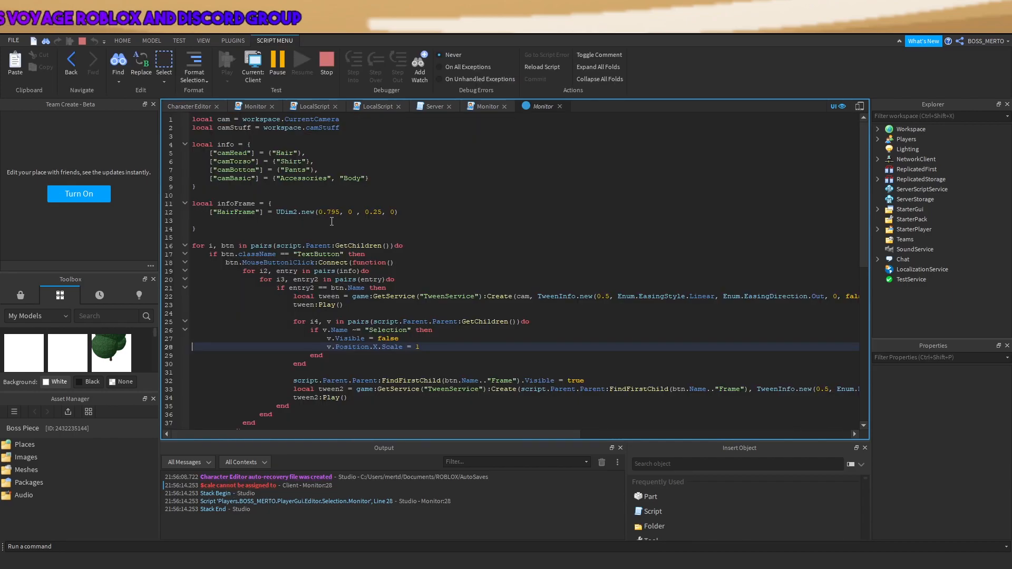
click(878, 139)
click(888, 150)
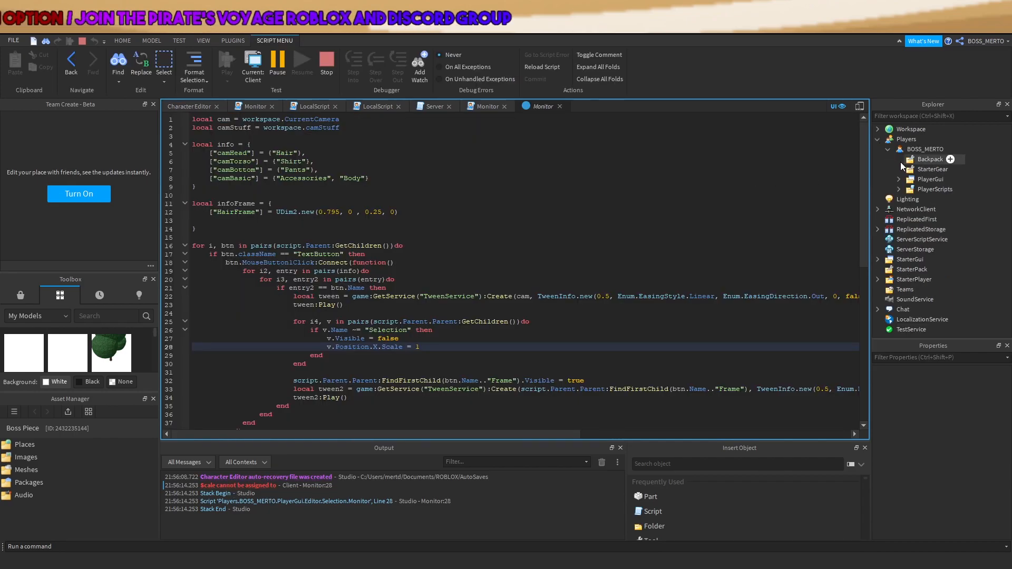
click(899, 180)
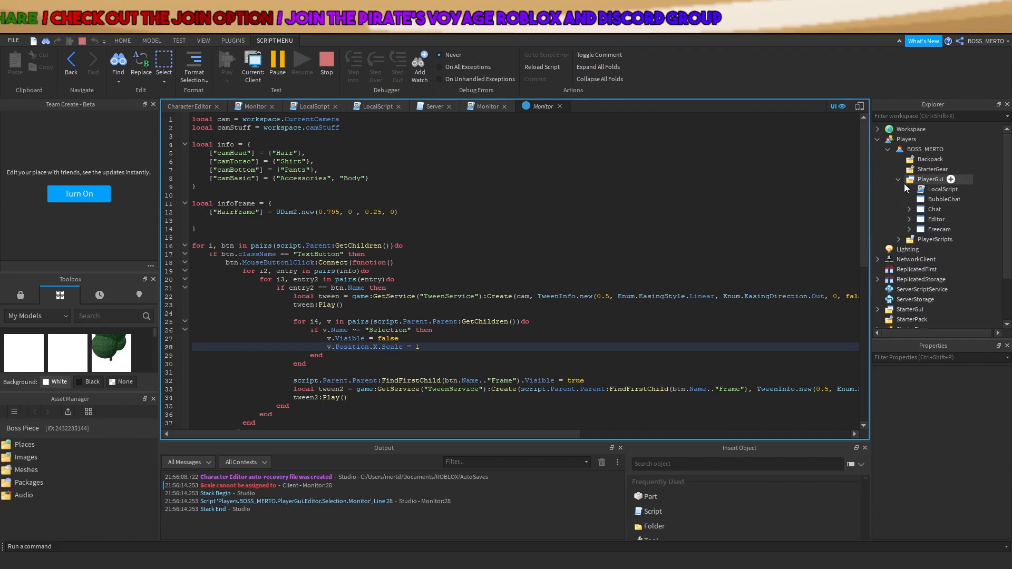
Inspect the Chat Frame's Position X scale and offset, then stop the playtest
click(909, 209)
click(933, 218)
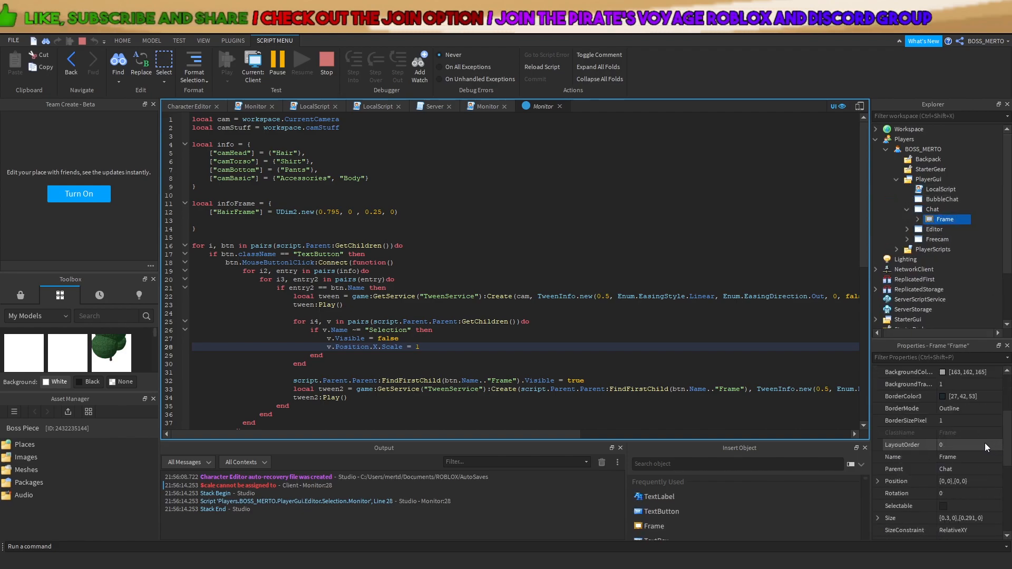
click(877, 483)
click(888, 493)
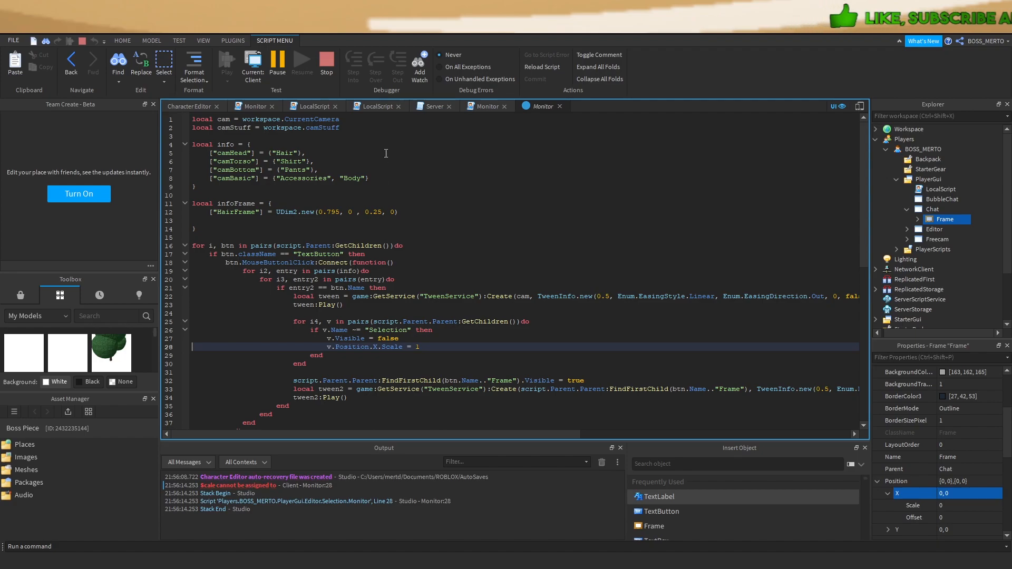
click(320, 63)
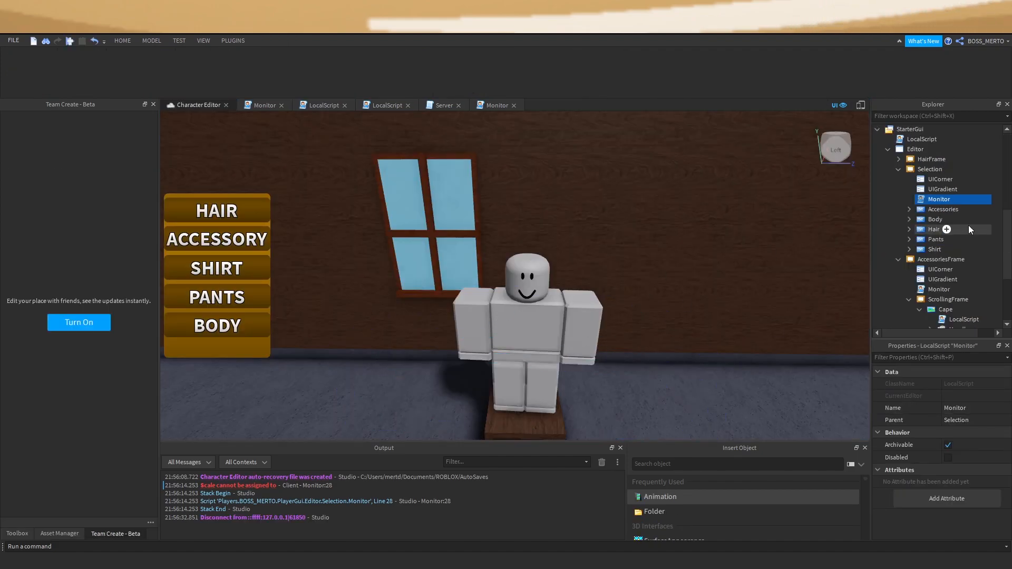
Open the Monitor script and collapse the Selection and AccessoriesFrame folders
double_click(936, 200)
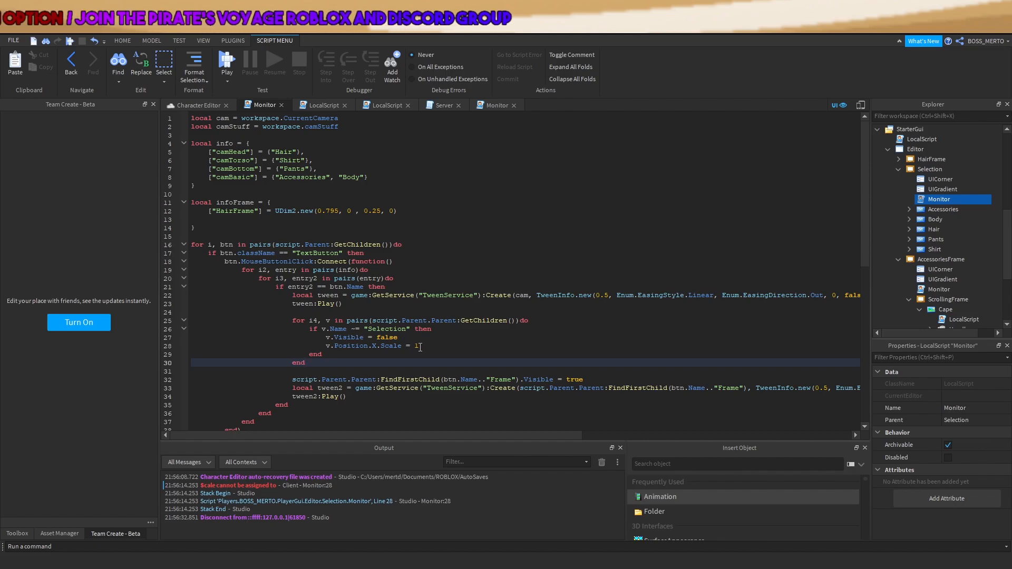
click(899, 169)
click(899, 179)
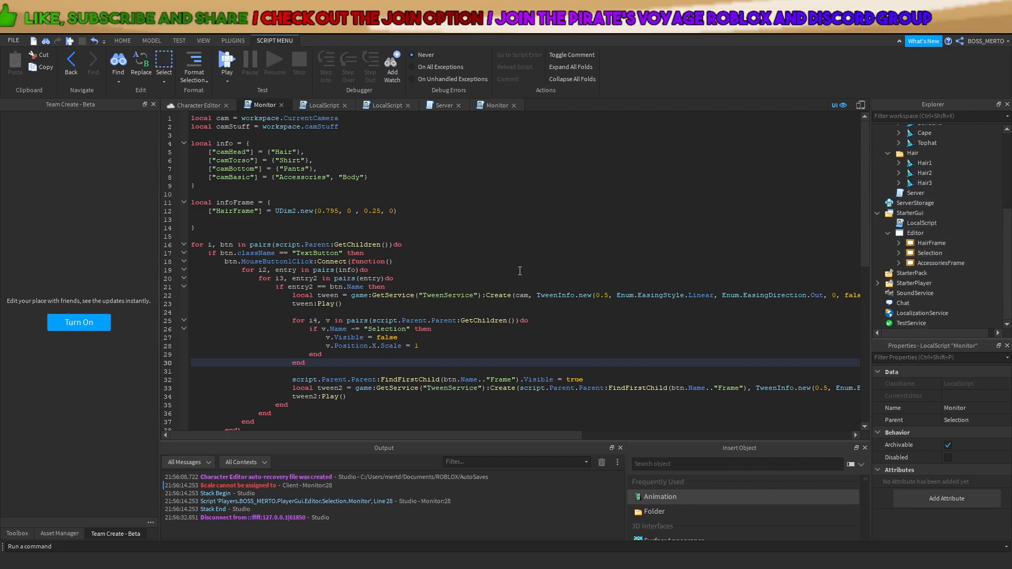
Rewrite line 28 as v.Position = UDim2.new(1, 0, v.Position.Y.Scale, 0)
click(435, 329)
click(435, 346)
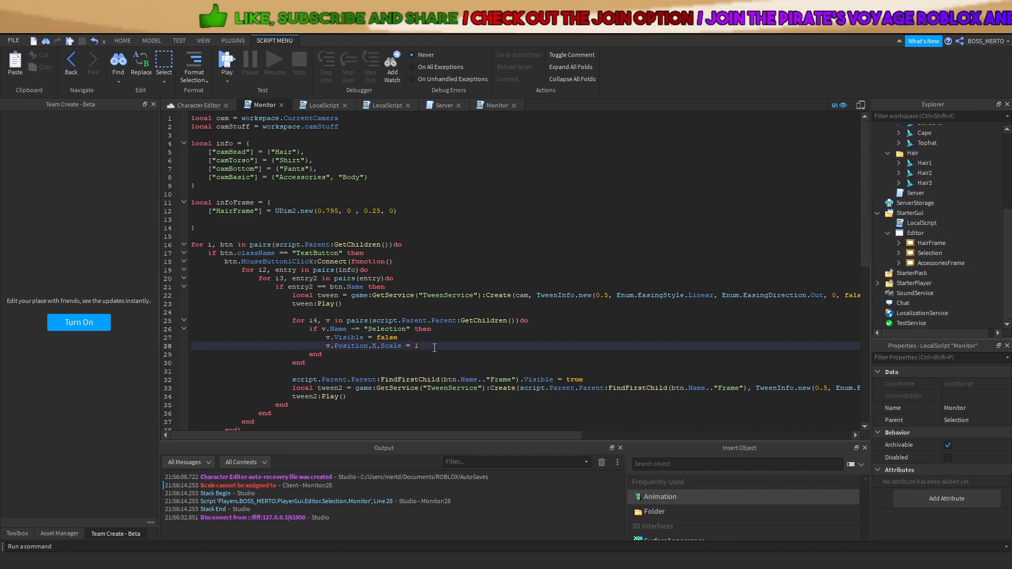
drag(435, 348, 325, 348)
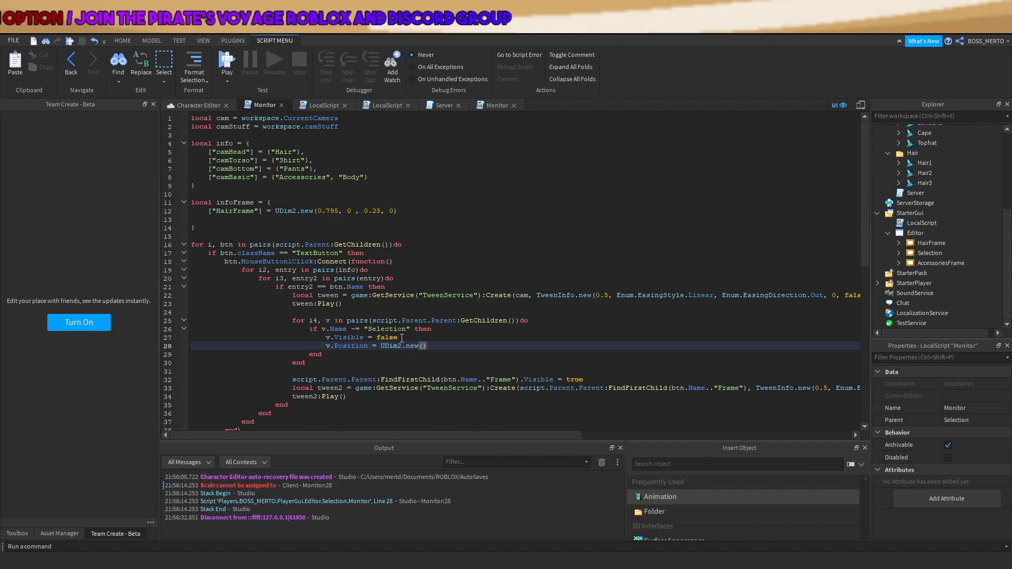
text(0, 0, v.Pos)
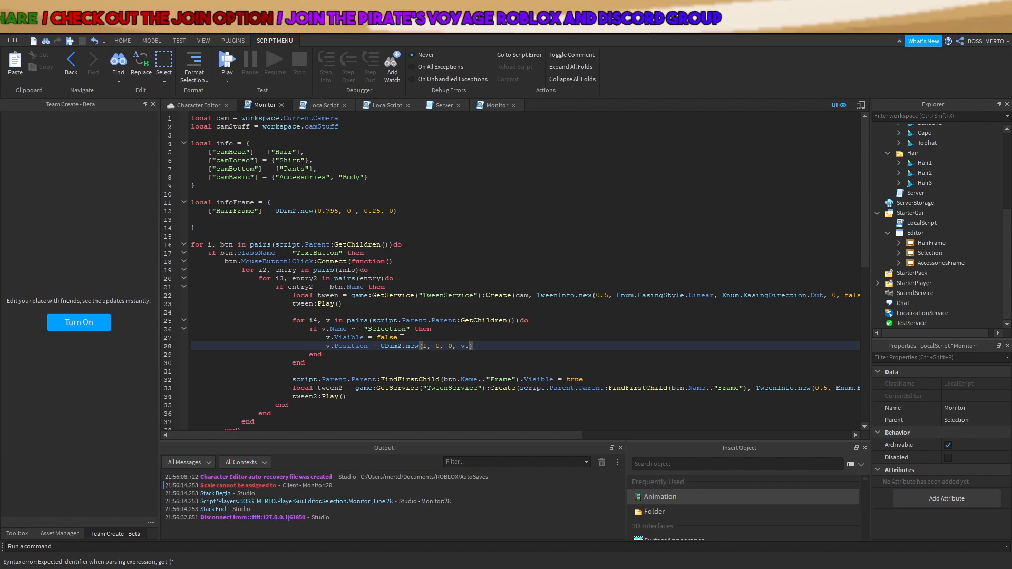
text(ition.Y.sCAL)
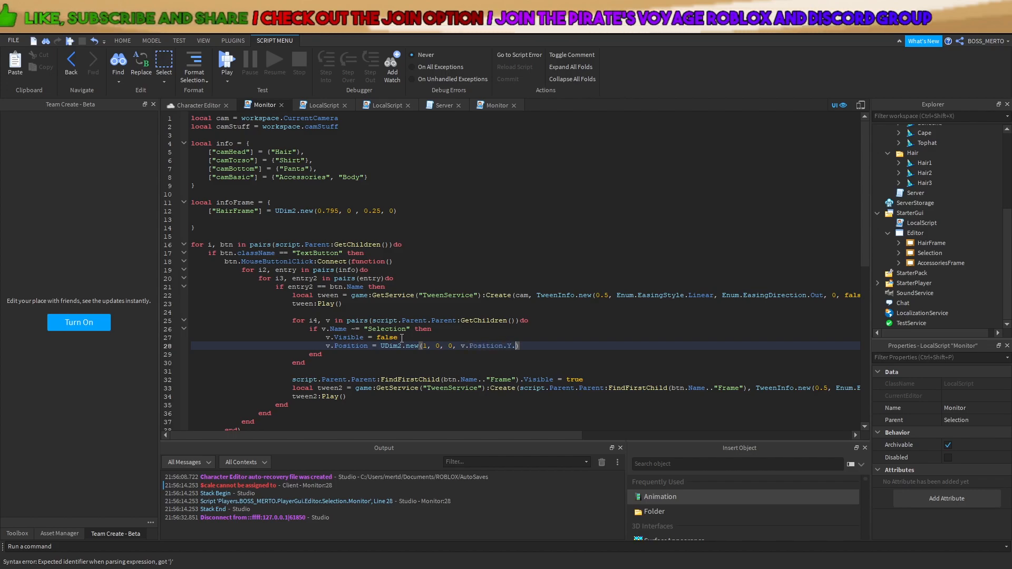
key(Tab)
text(, 0)
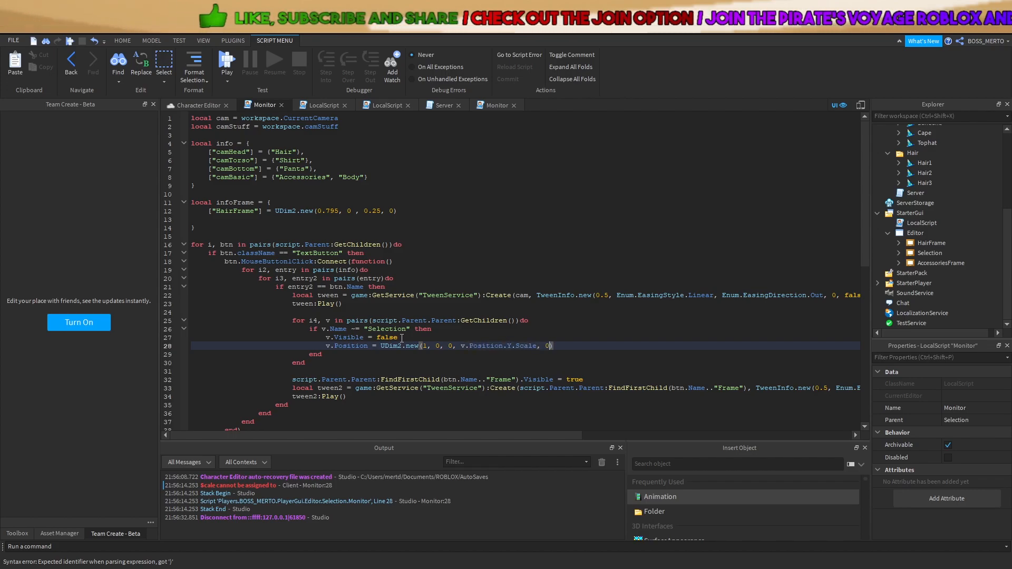
click(454, 346)
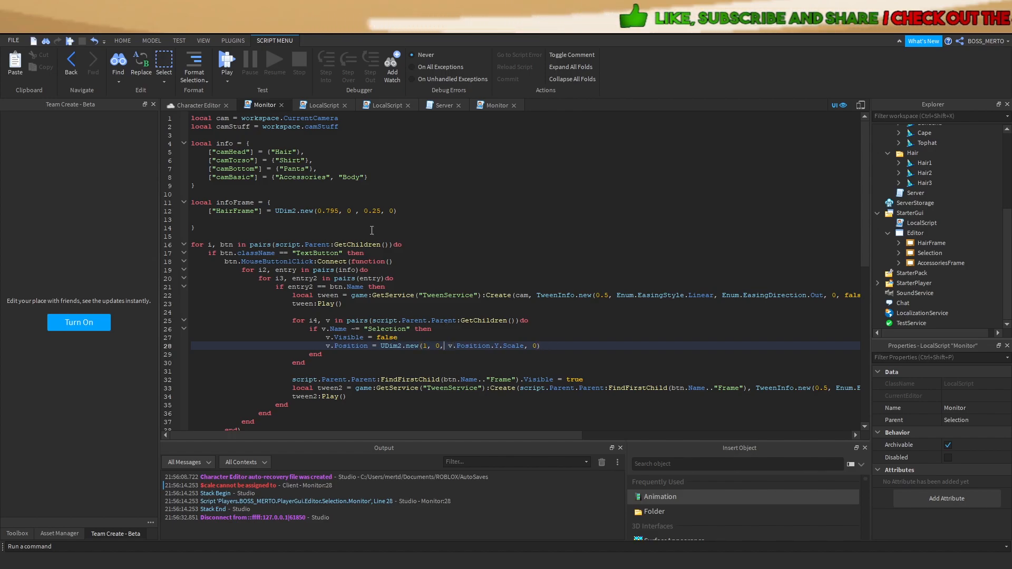
Playtest the editor, toggling between the HAIR and ACCESSORY panels, then stop
click(232, 61)
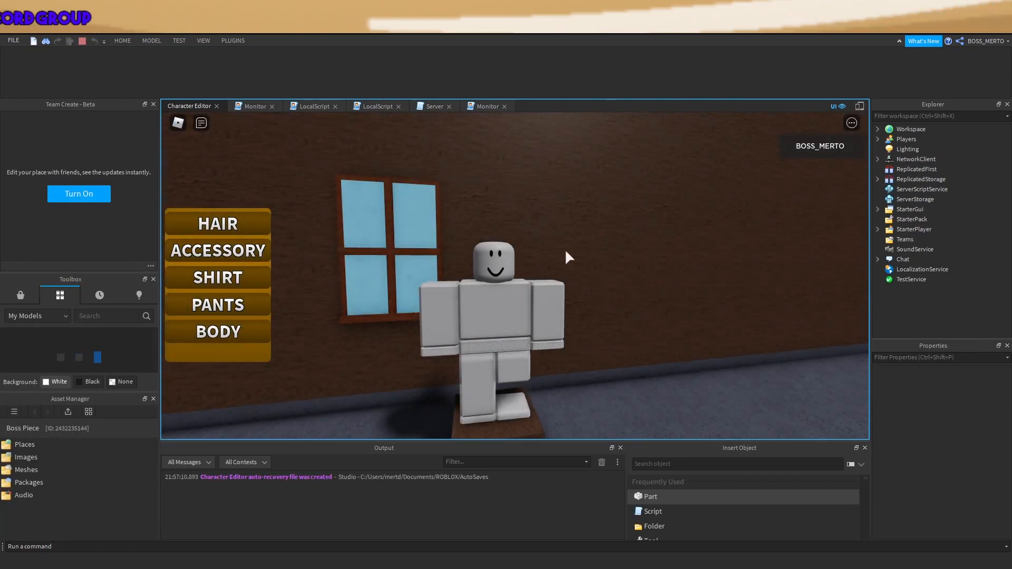
click(244, 221)
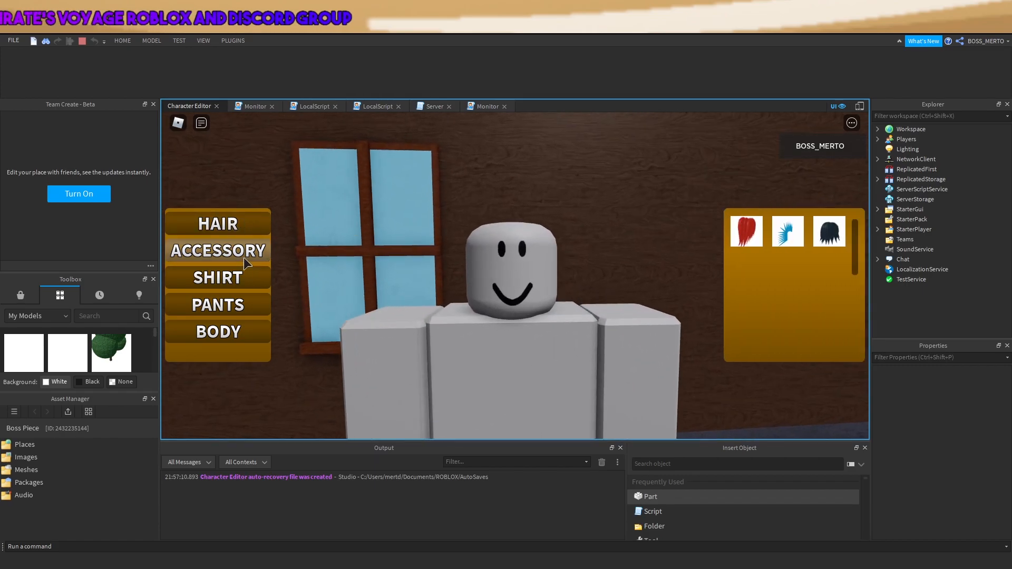
click(244, 257)
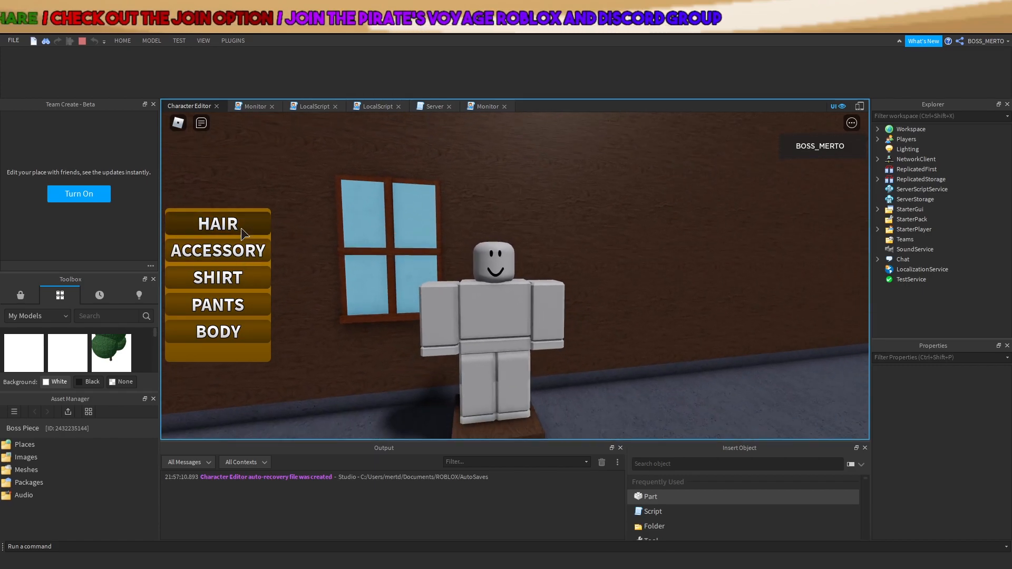
click(240, 224)
click(242, 252)
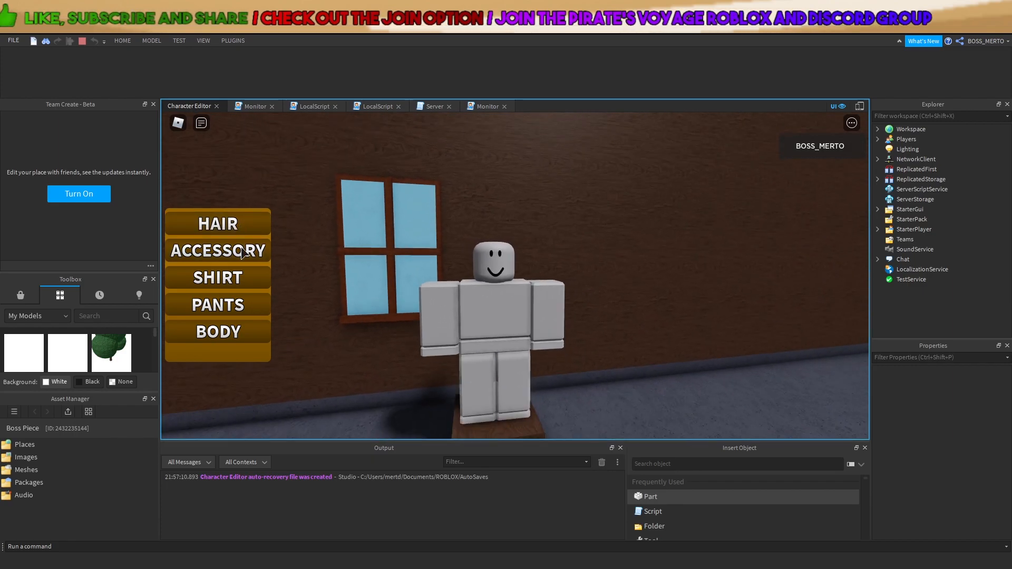
click(81, 41)
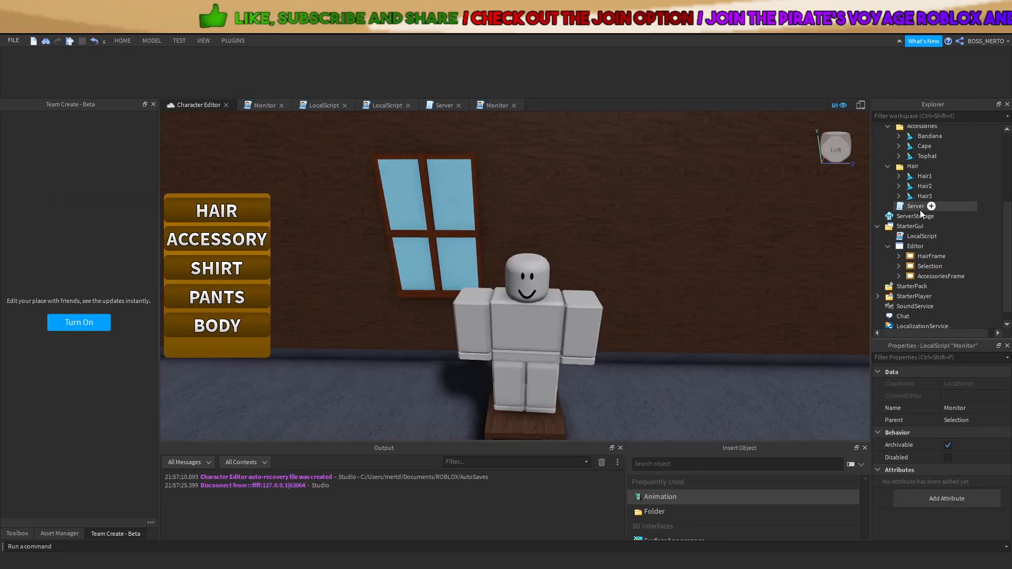
Select AccessoriesFrame, expand the Selection folder, and open the Monitor script
click(932, 275)
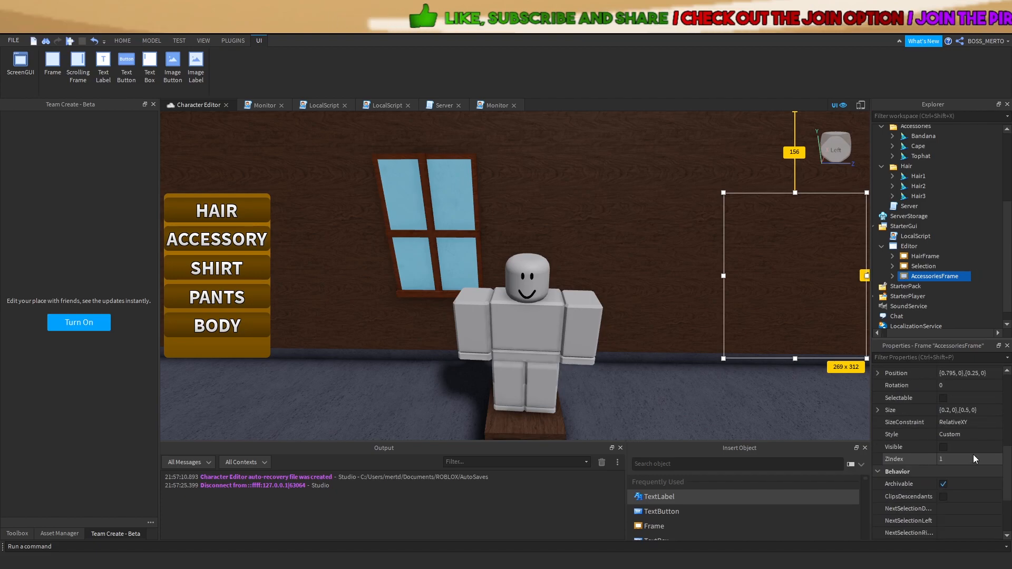
click(893, 267)
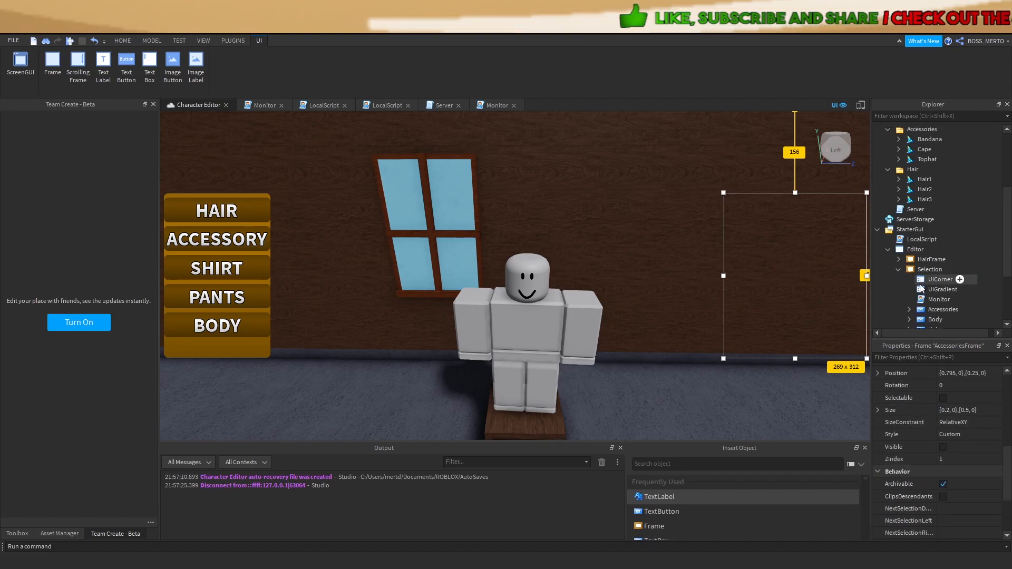
double_click(923, 297)
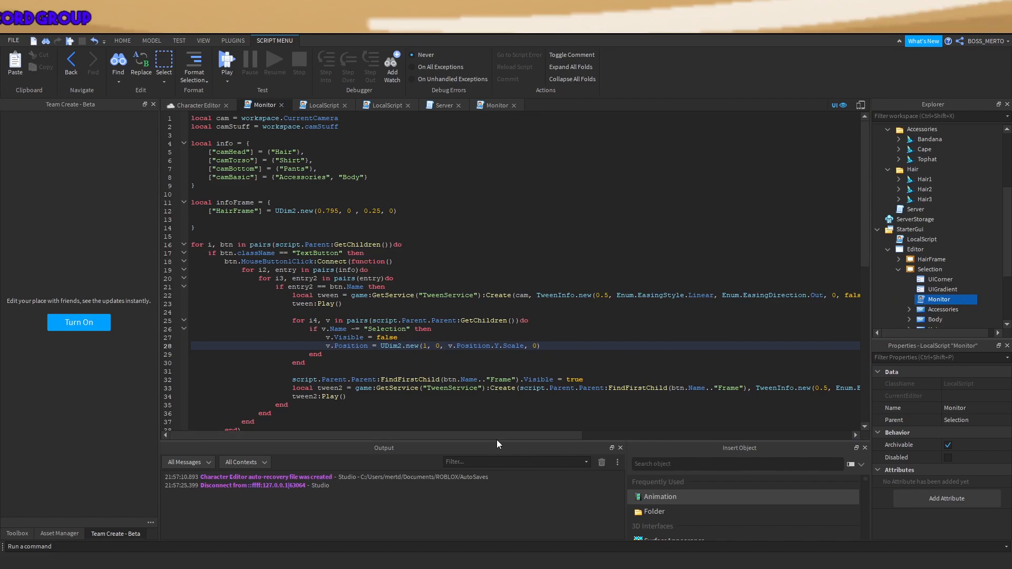
Add print(btn.Name.."Frame") as line 33 of Monitor and start a playtest
mouse_move(502, 434)
mouse_down()
mouse_move(690, 420)
mouse_move(494, 423)
mouse_up()
click(596, 380)
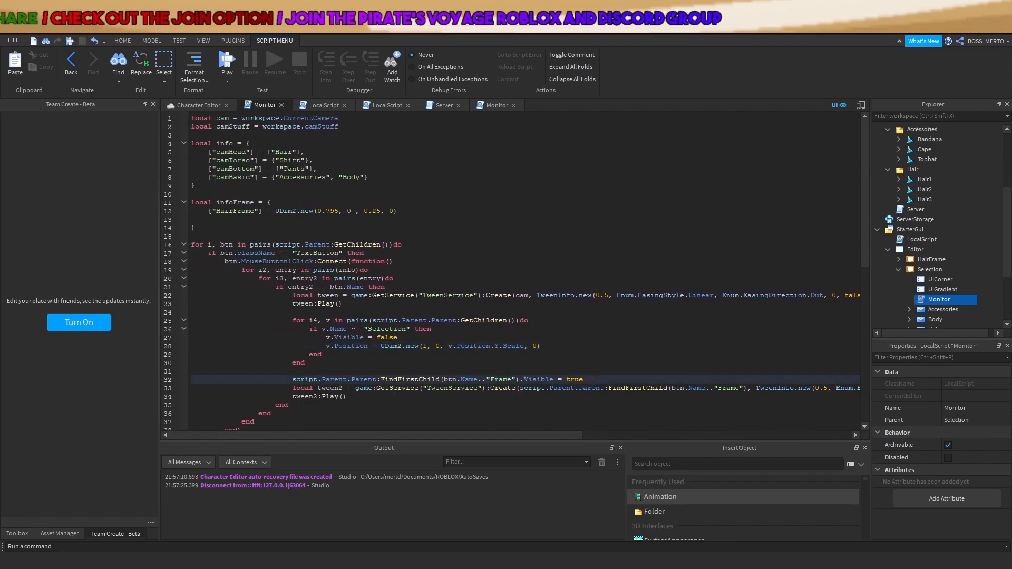
key(Return)
text(print()
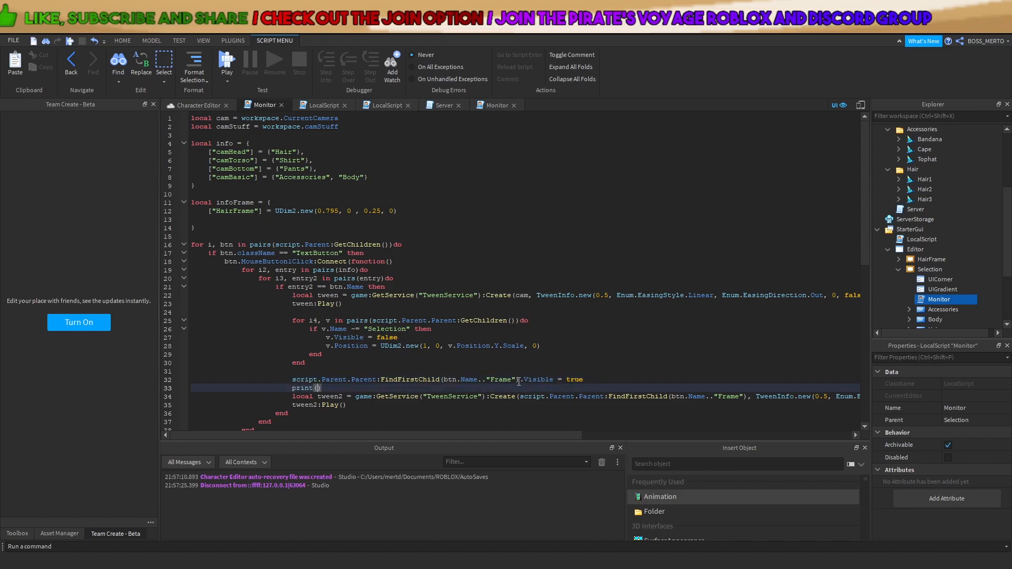
drag(517, 380, 443, 380)
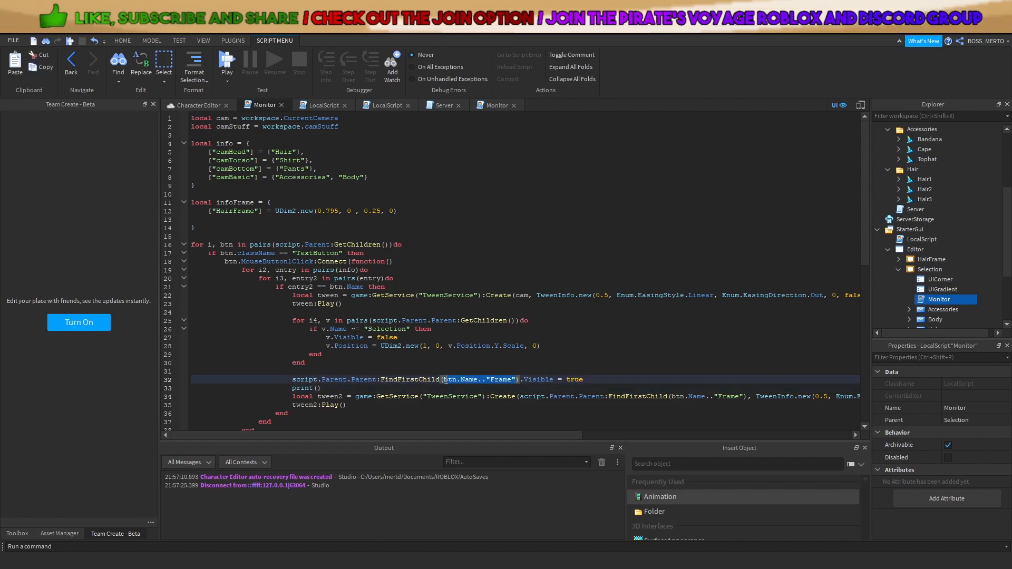
key(ctrl+c)
click(319, 388)
key(ctrl+v)
click(225, 62)
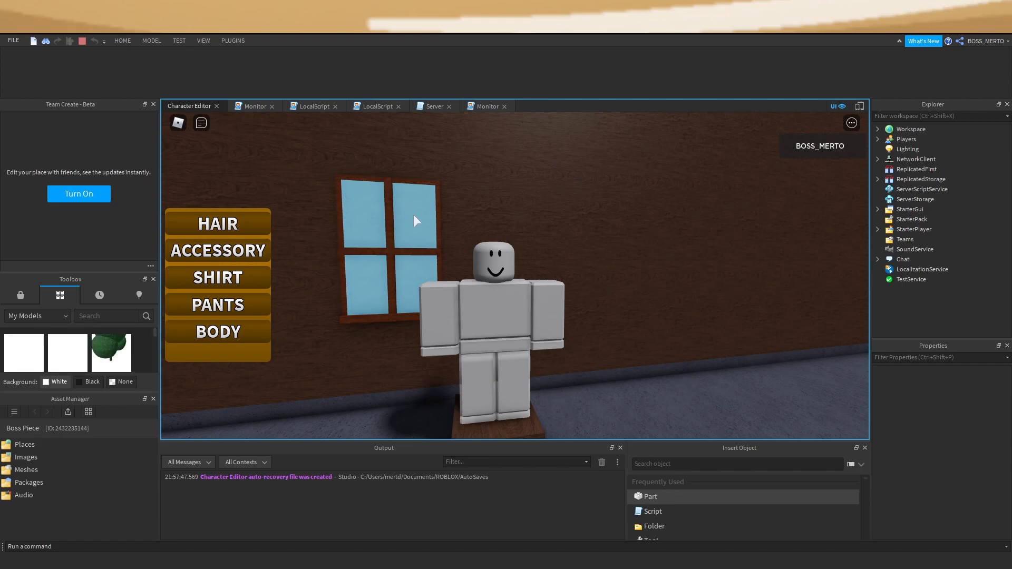
Test HAIR and ACCESSORY in play, stop, reopen Monitor, and start a new playtest
click(248, 224)
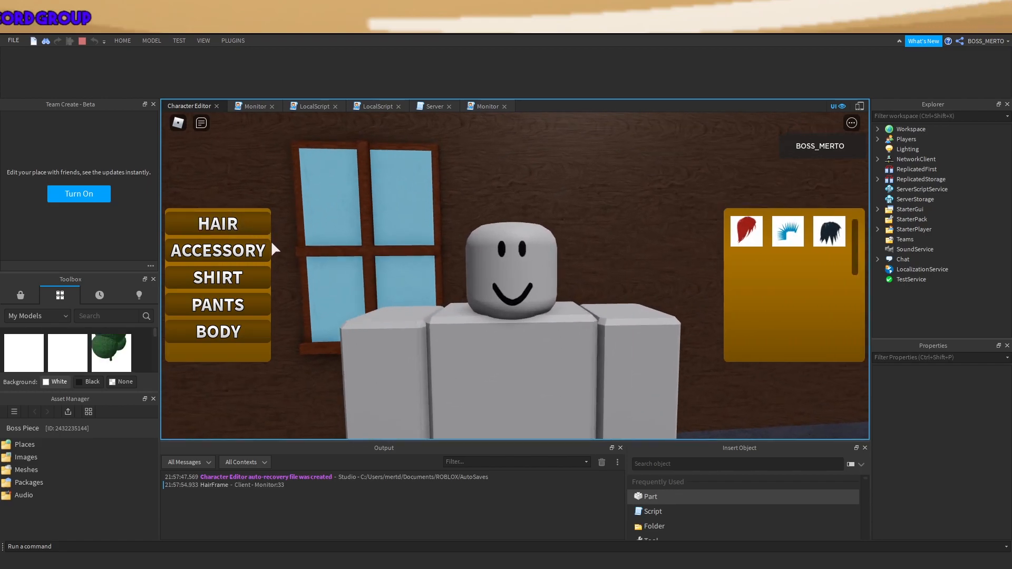
click(266, 258)
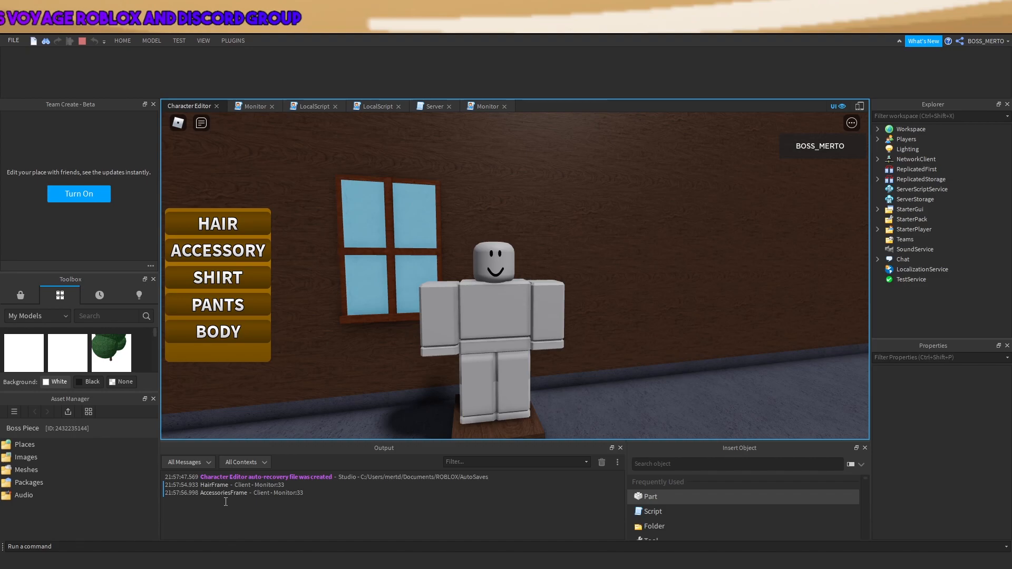
click(82, 41)
double_click(940, 299)
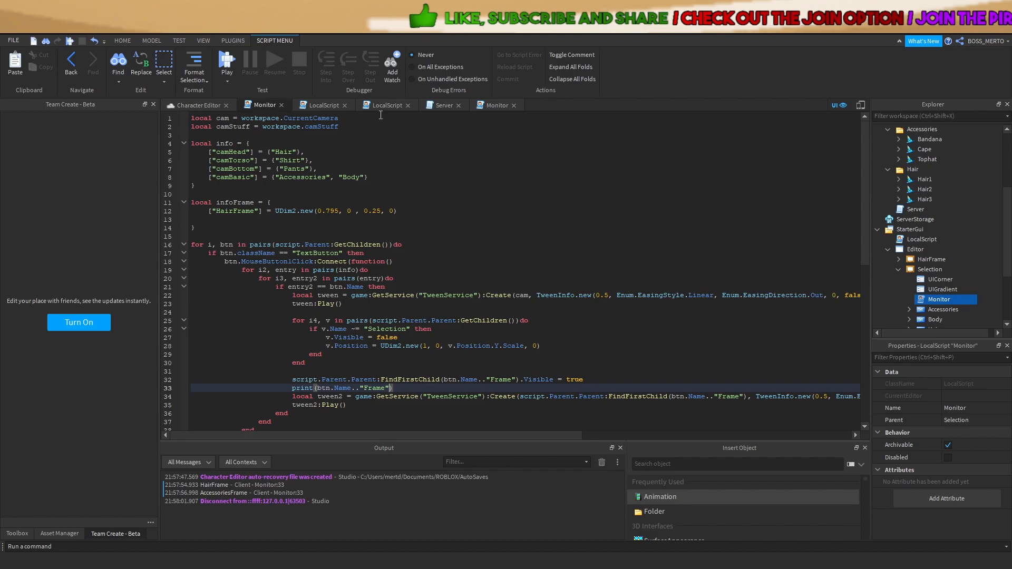
click(235, 63)
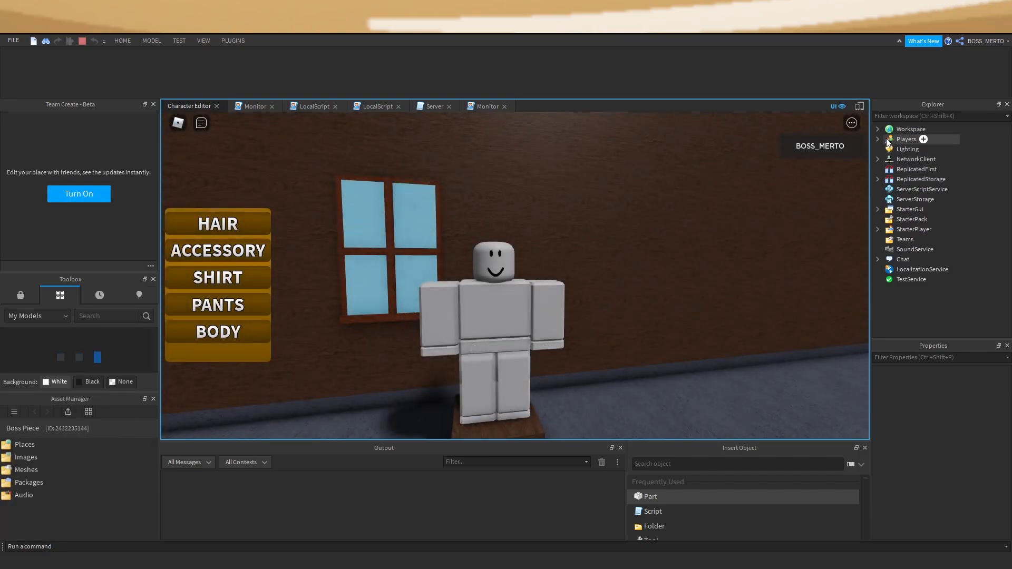
Watch the live AccessoriesFrame's Position and Visible change when ACCESSORY is clicked, then stop
double_click(889, 140)
click(889, 149)
click(899, 179)
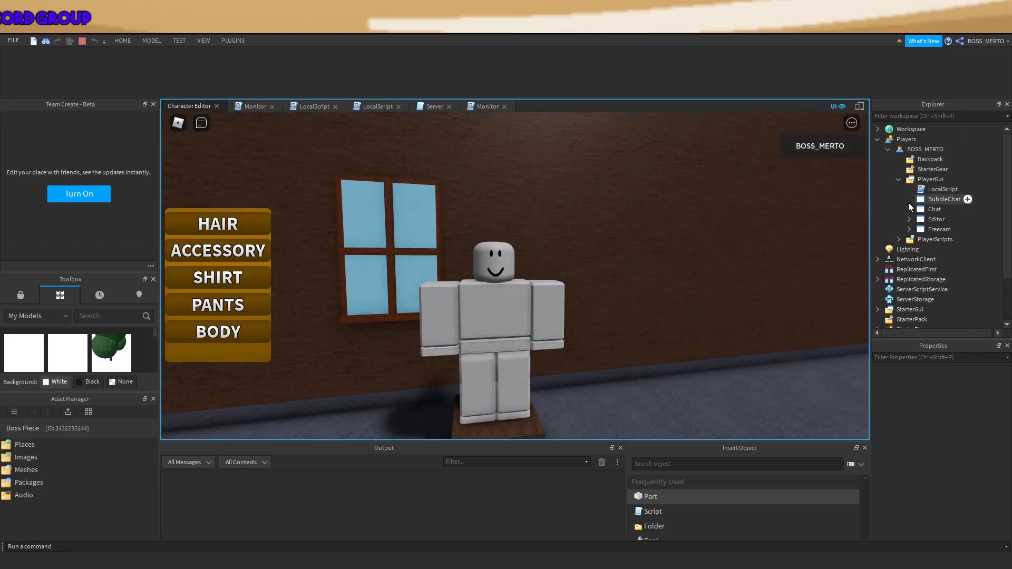
click(909, 219)
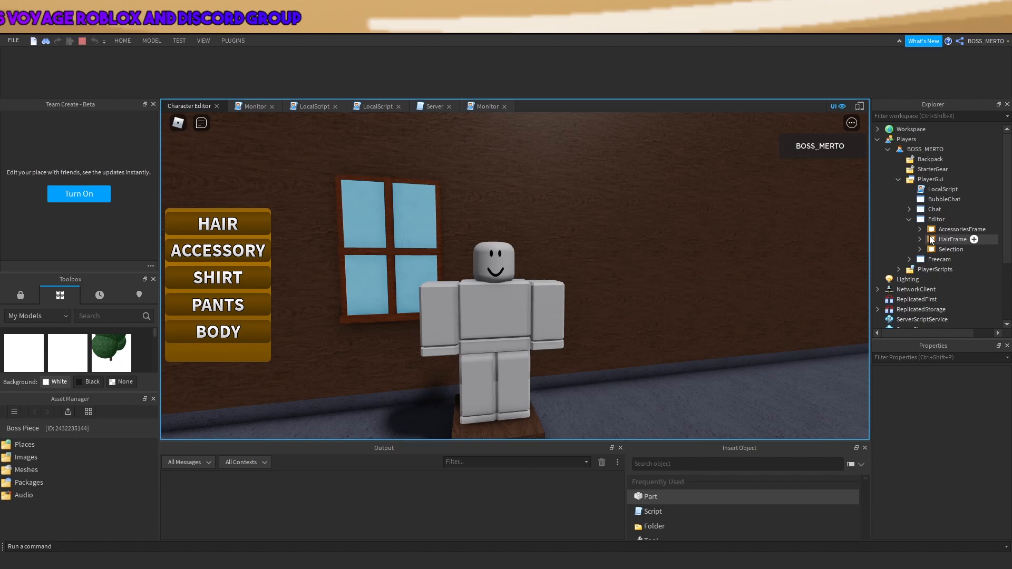
click(948, 229)
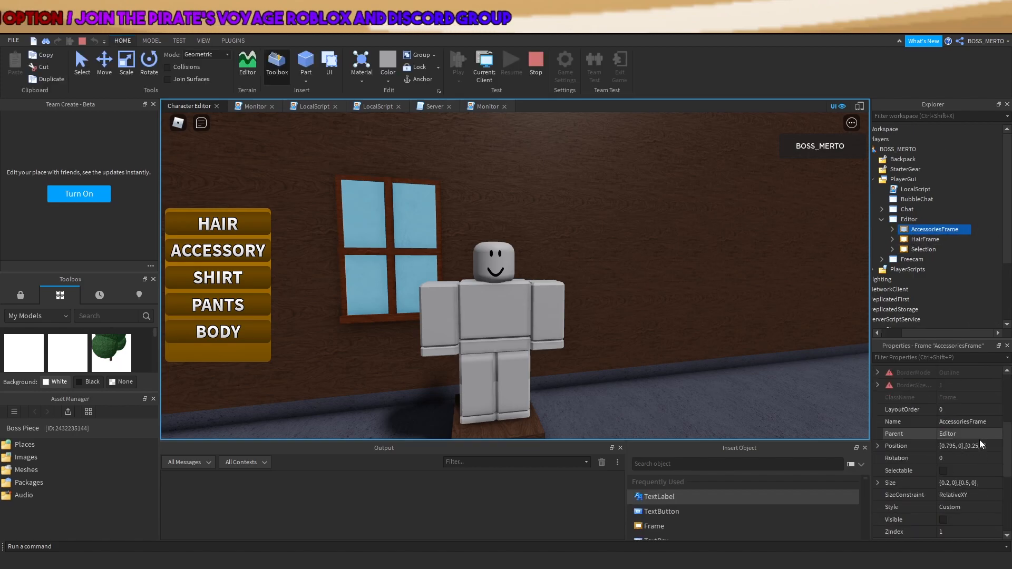
scroll(980, 440, up, 3)
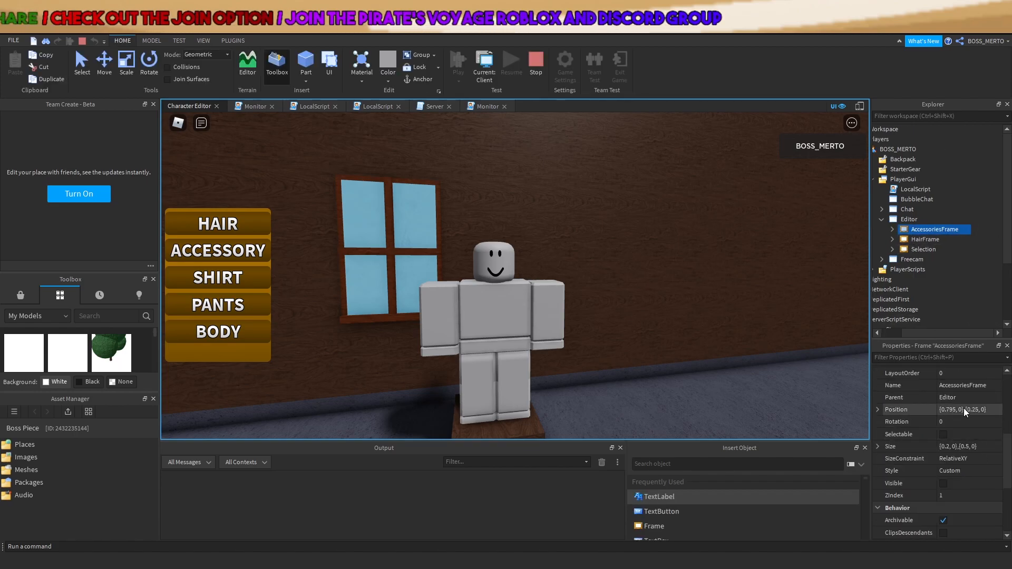
click(260, 253)
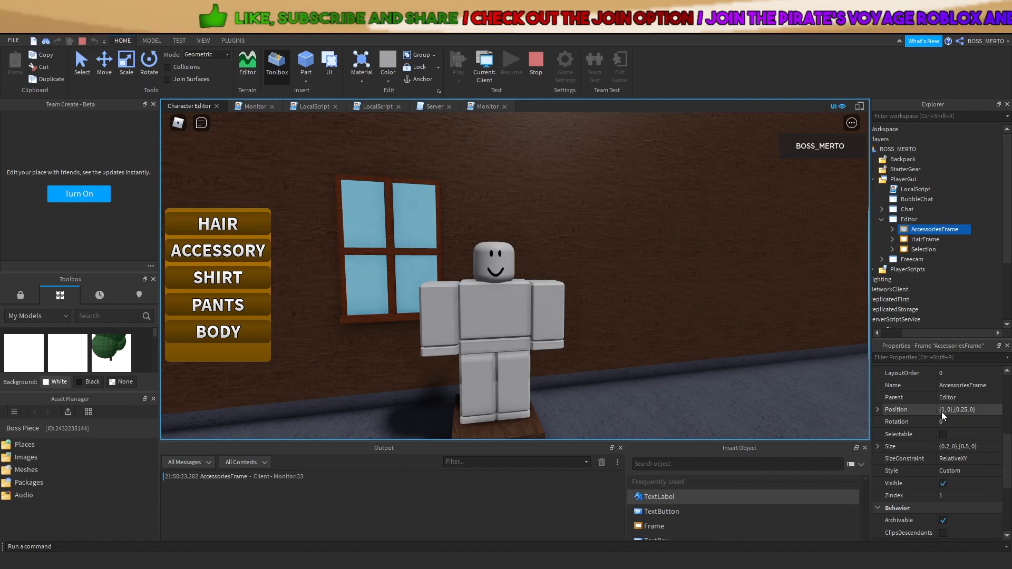
click(536, 63)
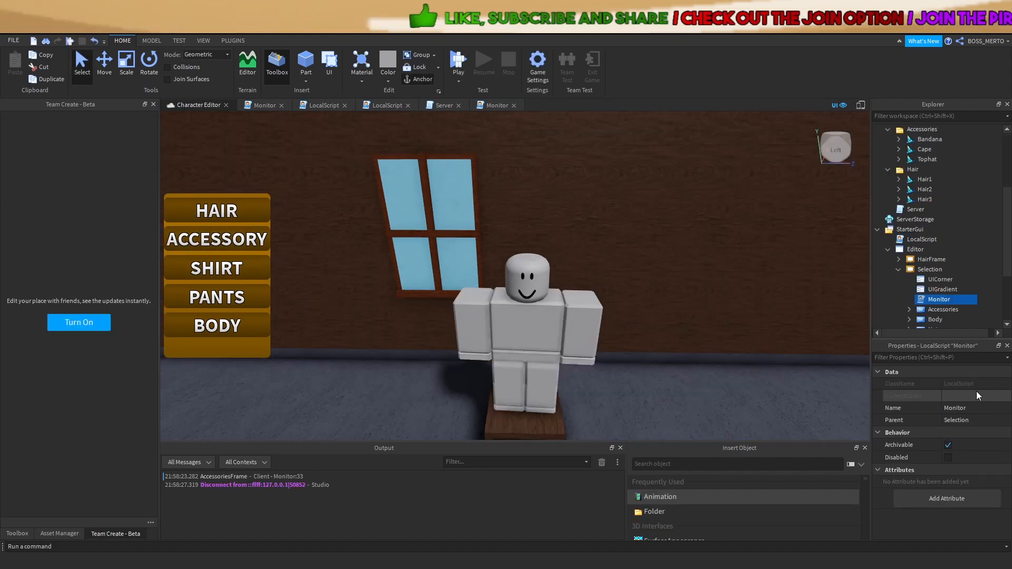
Review the Server script code, then return to the Monitor script
click(494, 106)
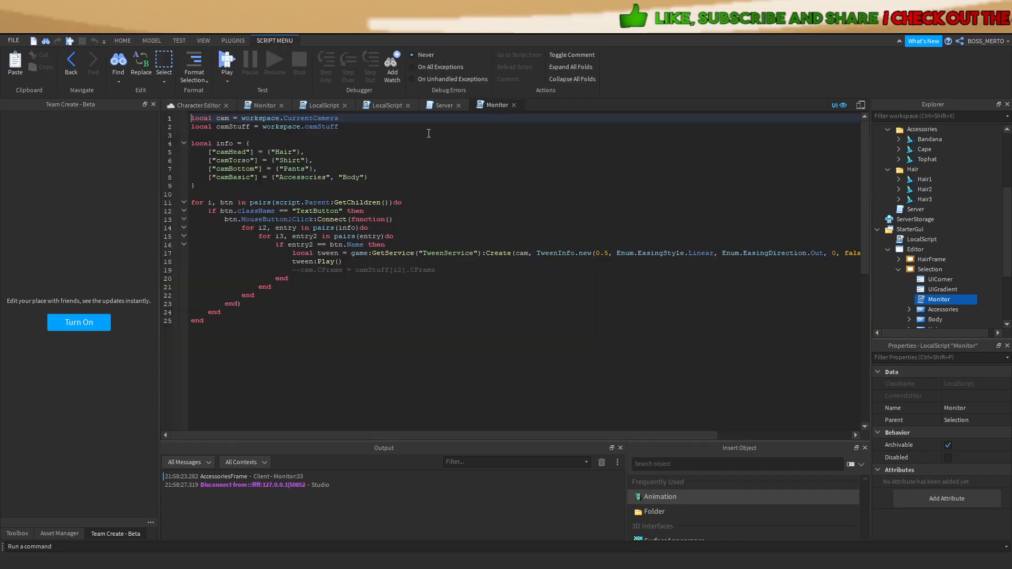
click(440, 106)
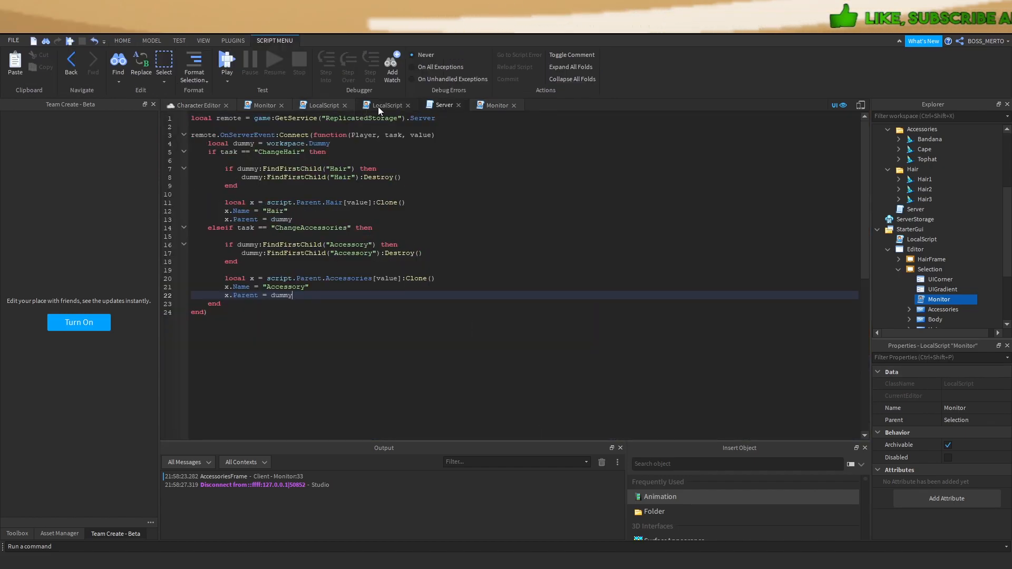
click(262, 105)
drag(527, 436, 446, 412)
Duplicate the HairFrame entry as AccessoriesFrame = UDim2.new(0.795, 0, 0.25, 0) and start a playtest
drag(210, 212, 407, 213)
click(406, 213)
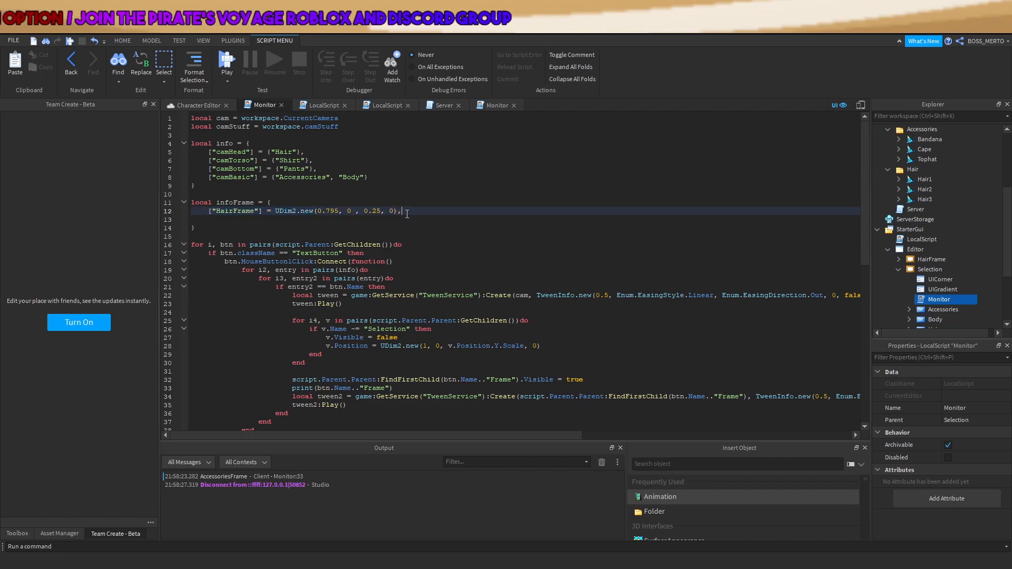
key(Return)
key(ctrl+v)
click(234, 219)
key(BackSpace)
key(BackSpace)
key(BackSpace)
key(BackSpace)
text(Acce)
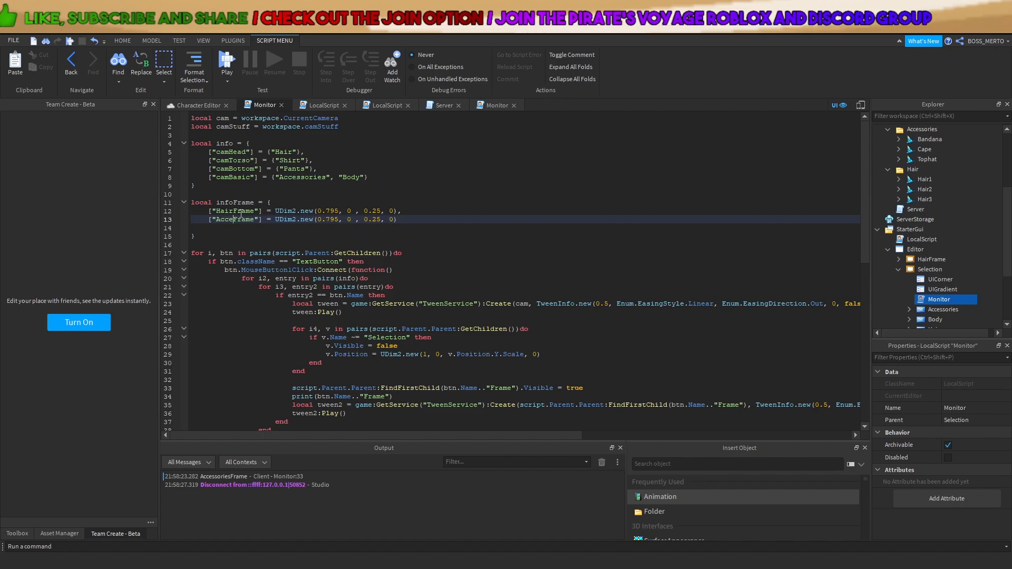
text(ssories)
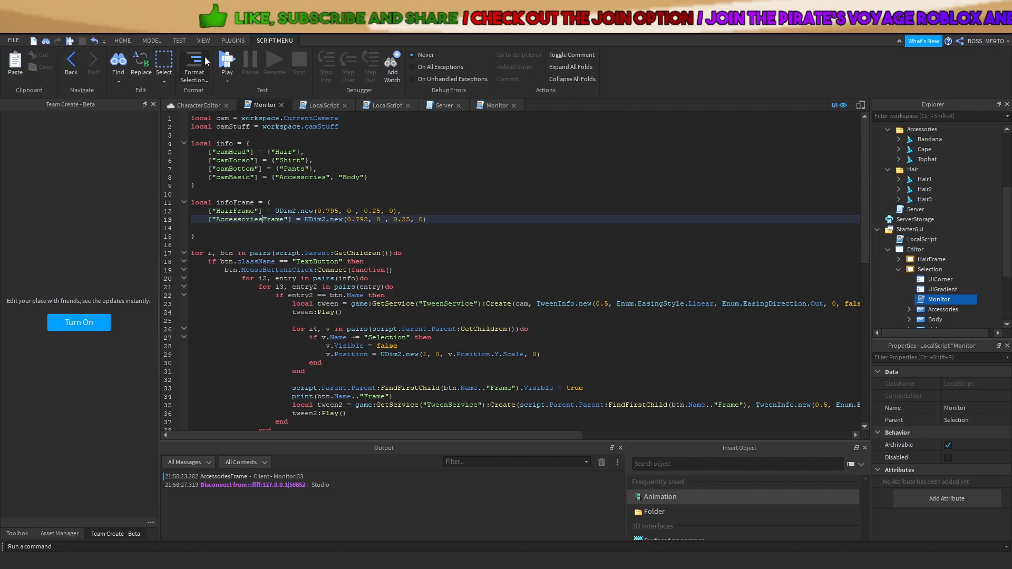
click(227, 63)
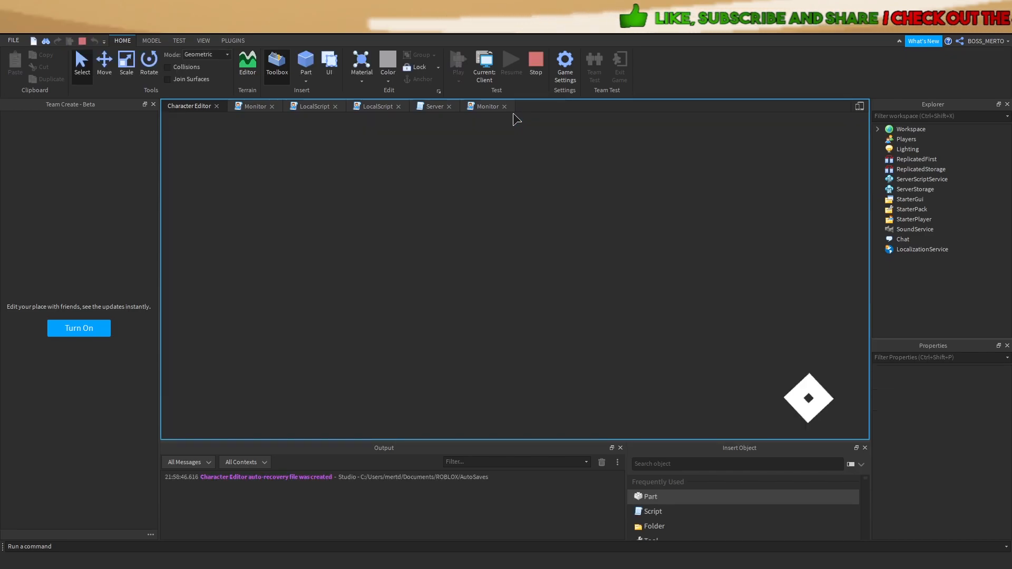
Try on the red cape, blue bandana and top hat from the accessories panel
click(264, 249)
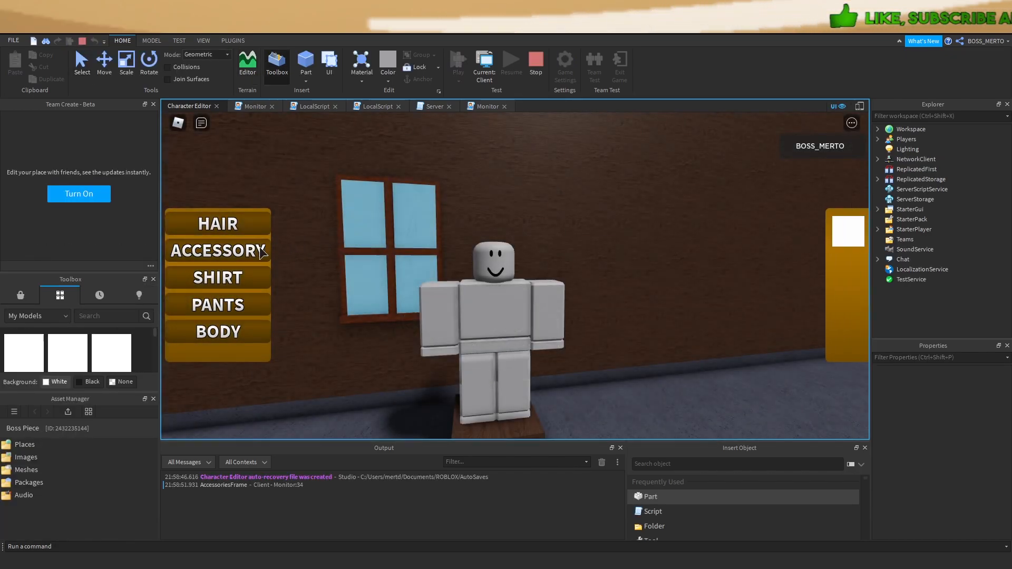
click(747, 232)
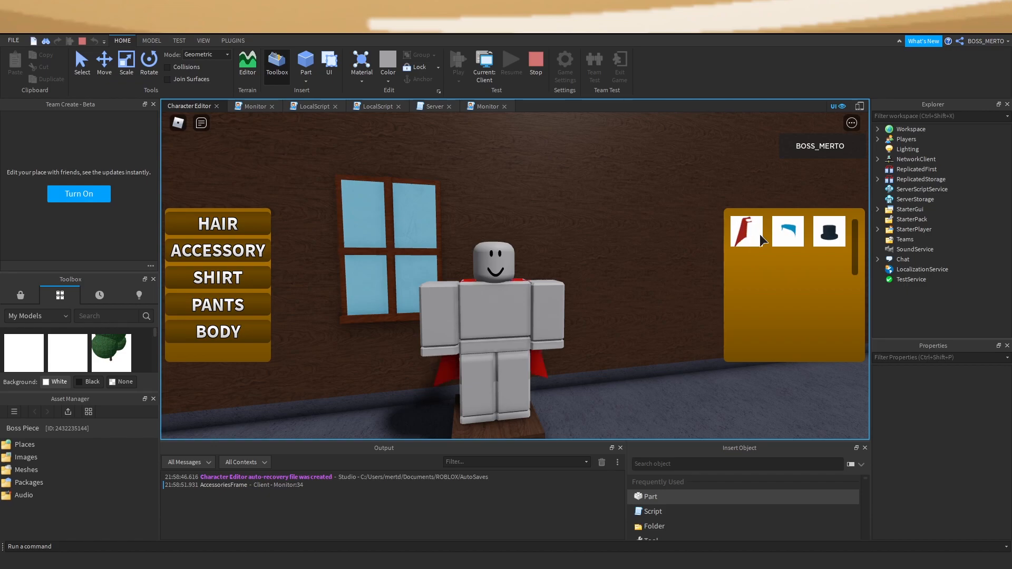
click(785, 232)
click(830, 235)
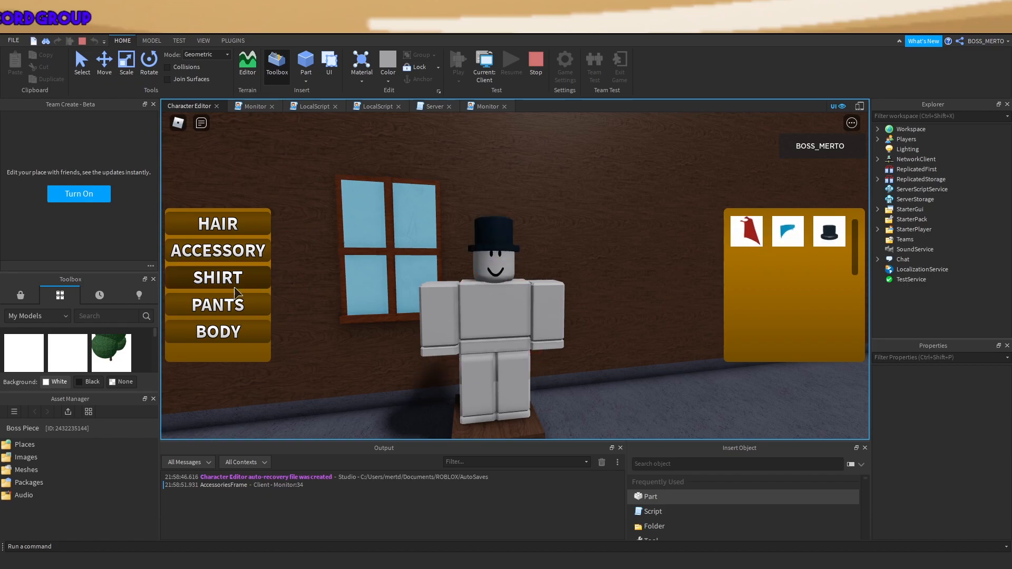
Switch the dummy's hair to black then red, and put the blue bandana back on
click(207, 222)
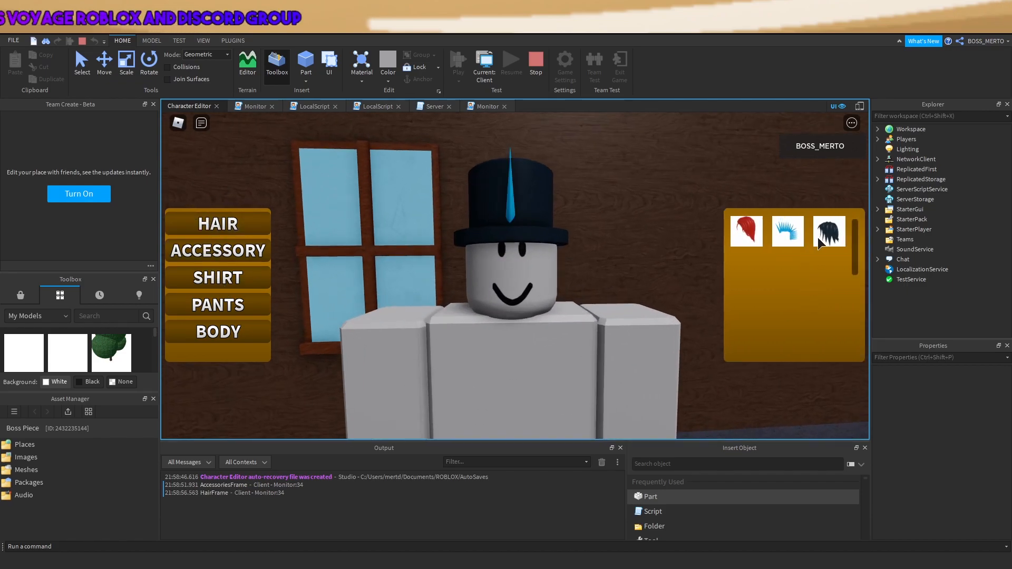
click(817, 237)
click(744, 237)
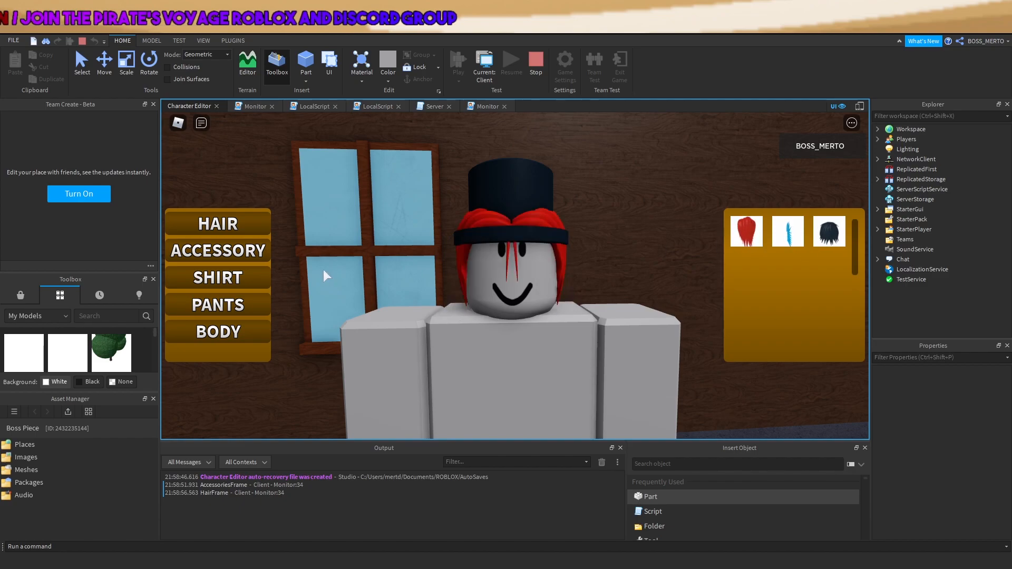
click(221, 253)
click(788, 234)
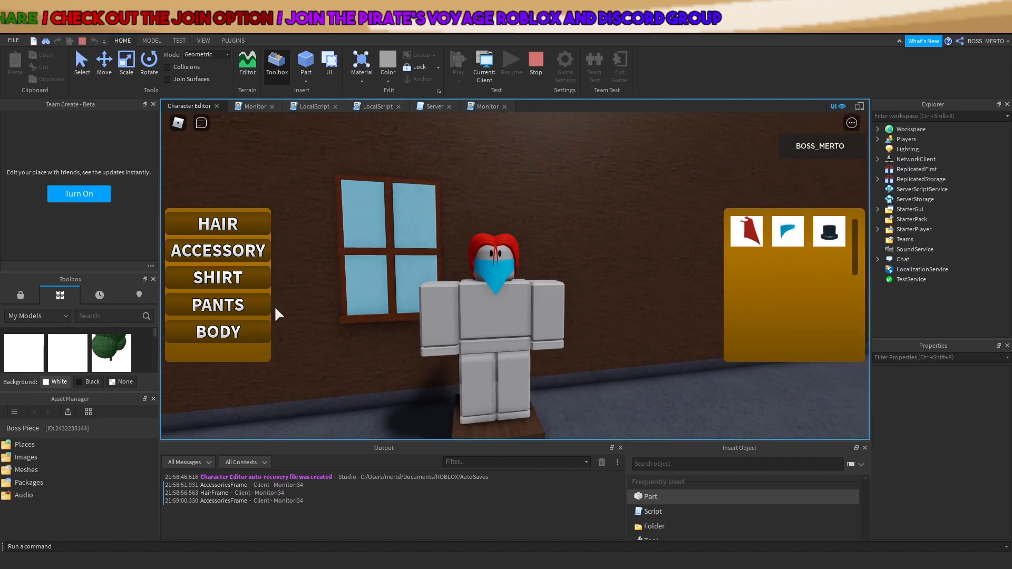